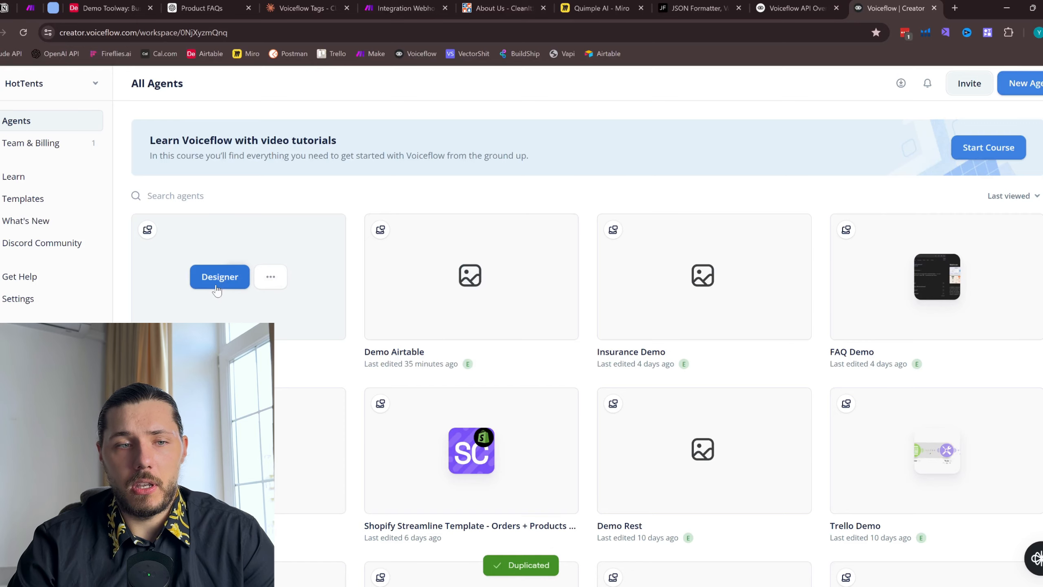
Open the Demo Airtable (COPY) Home workflow and show the Make Webhook API block's request settings
{"action": "left_click", "coordinate": [215, 283]}
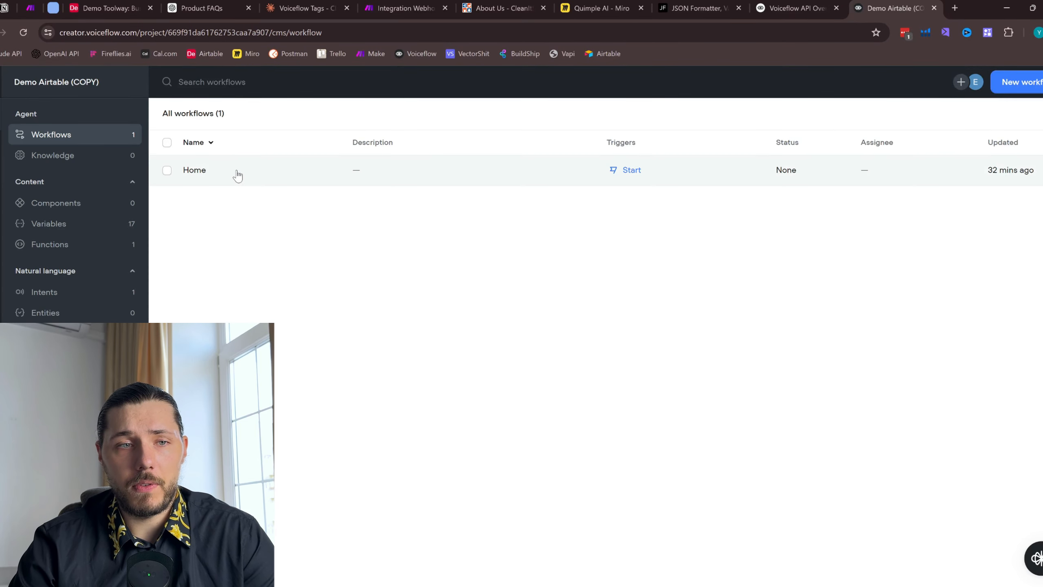
{"action": "left_click", "coordinate": [237, 175]}
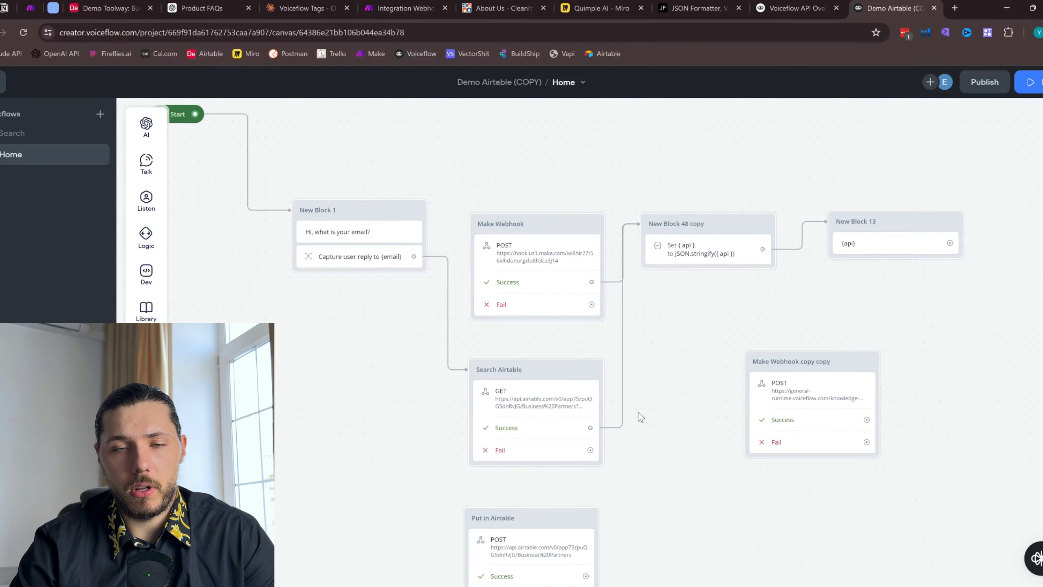
{"action": "scroll", "coordinate": [661, 422], "scroll_direction": "down", "scroll_amount": 2}
{"action": "left_click_drag", "start_coordinate": [672, 431], "coordinate": [683, 333]}
{"action": "scroll", "coordinate": [682, 336], "scroll_direction": "down", "scroll_amount": 1}
{"action": "left_click_drag", "start_coordinate": [656, 286], "coordinate": [664, 346]}
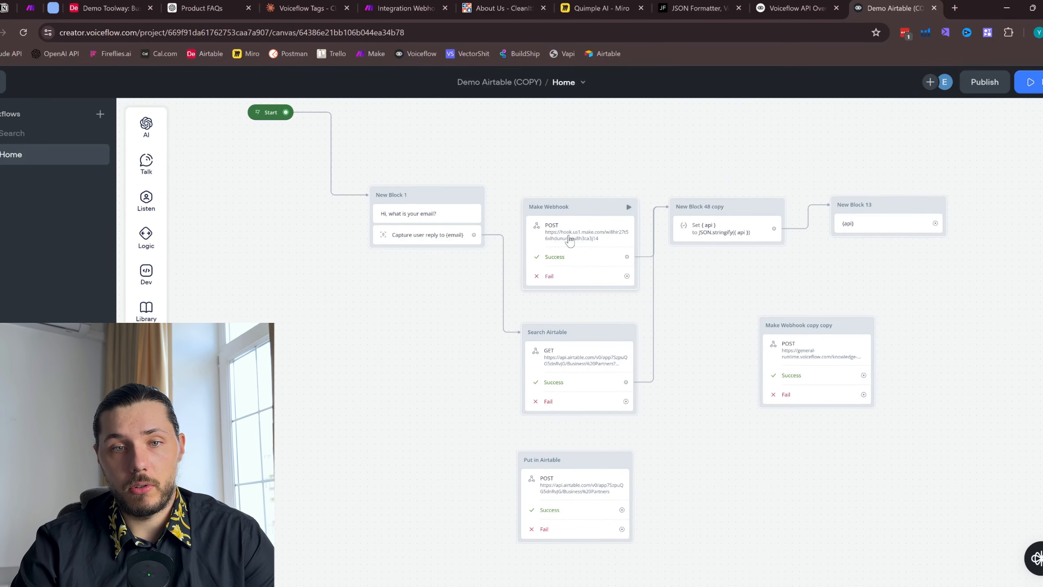
{"action": "left_click", "coordinate": [570, 240]}
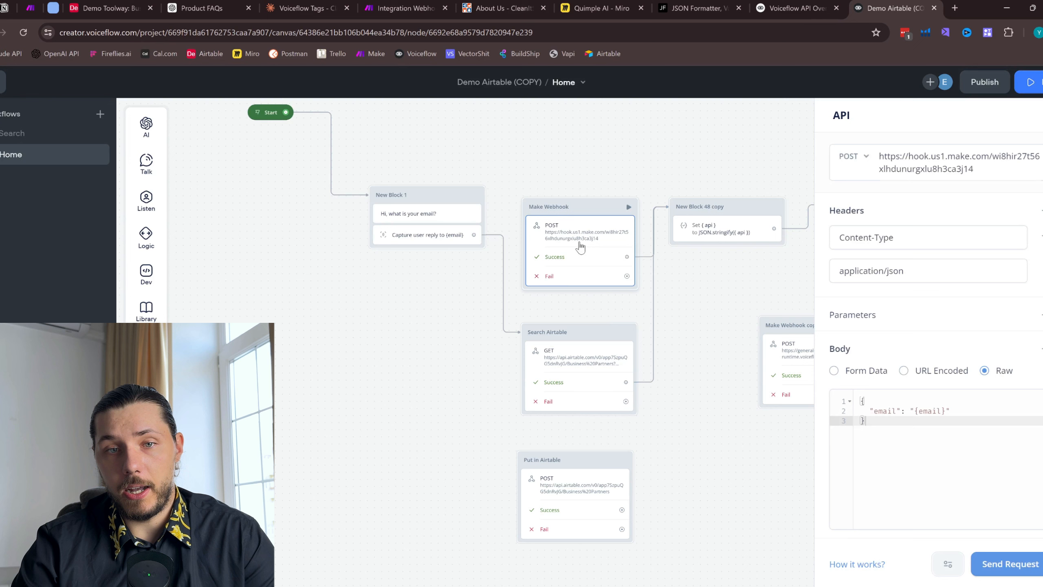
Delete the Search Airtable and Put in Airtable blocks and New Block 1
{"action": "left_click", "coordinate": [670, 444]}
{"action": "left_click_drag", "start_coordinate": [685, 543], "coordinate": [496, 318]}
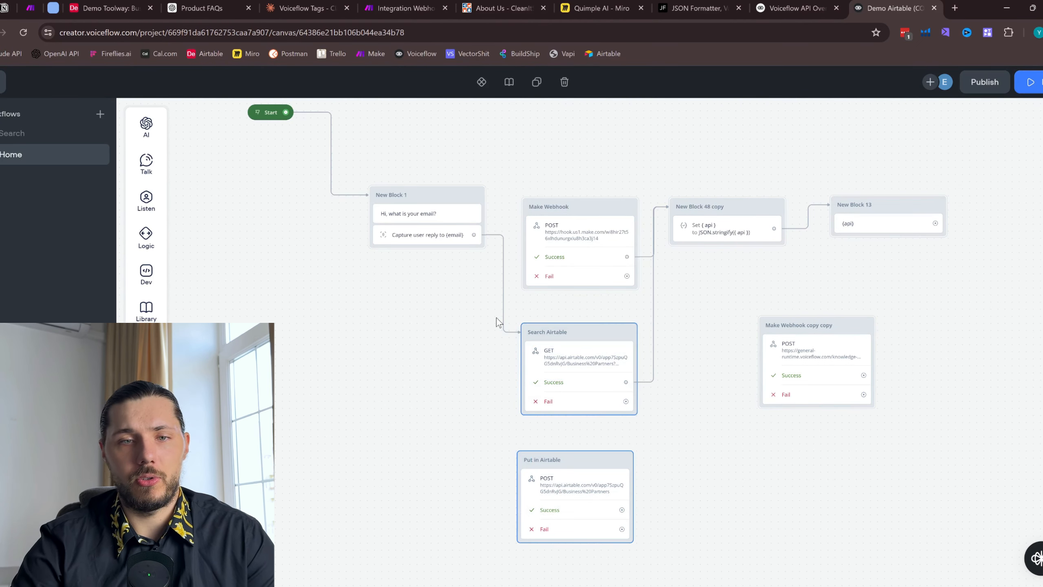
{"action": "key", "text": "Delete"}
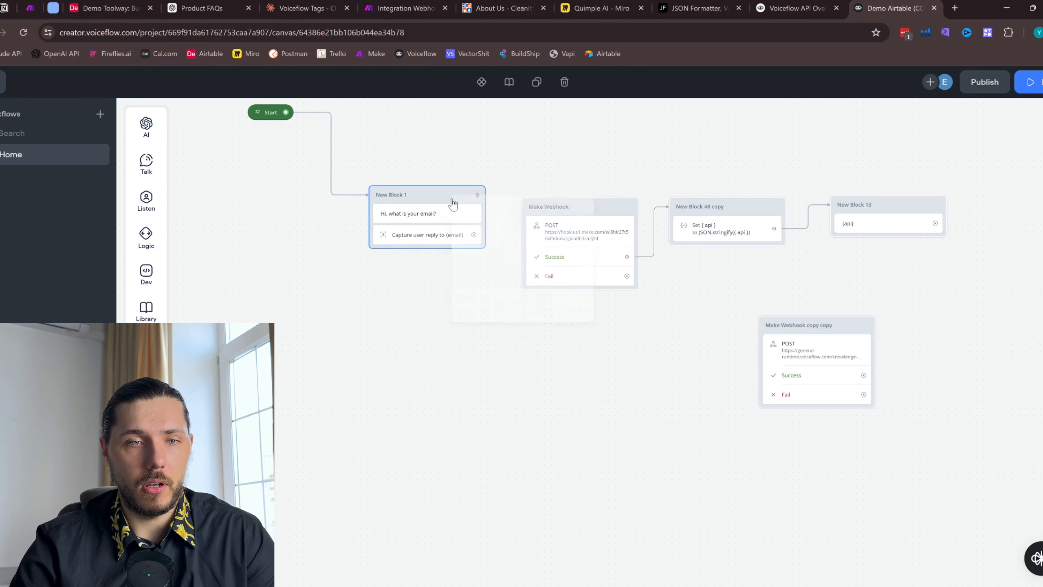
{"action": "right_click", "coordinate": [453, 203]}
{"action": "left_click", "coordinate": [509, 403]}
Delete the six old conversation blocks
{"action": "left_click_drag", "start_coordinate": [507, 193], "coordinate": [501, 410]}
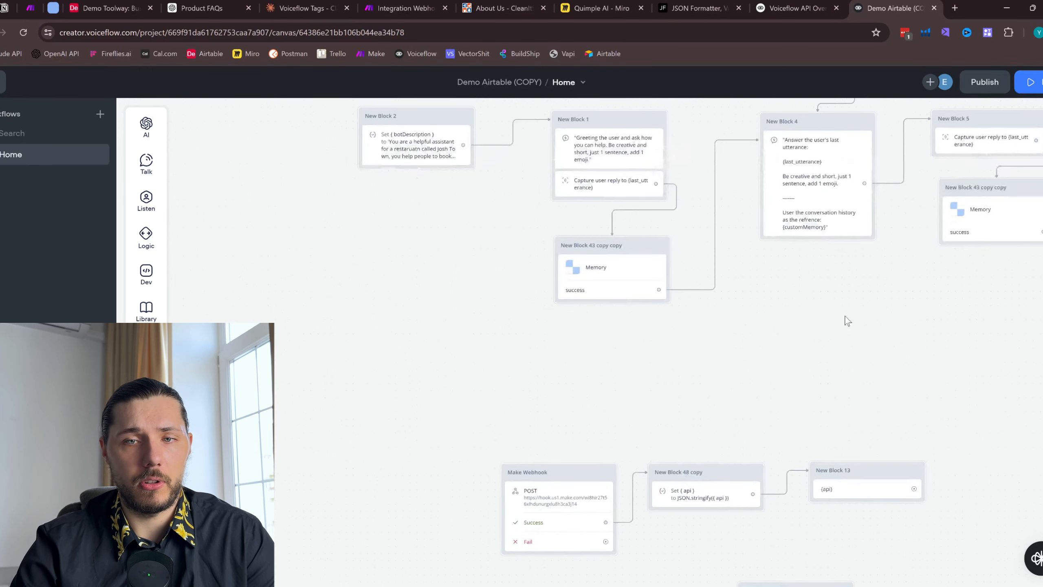
{"action": "left_click_drag", "start_coordinate": [847, 320], "coordinate": [664, 454]}
{"action": "left_click_drag", "start_coordinate": [970, 414], "coordinate": [204, 225]}
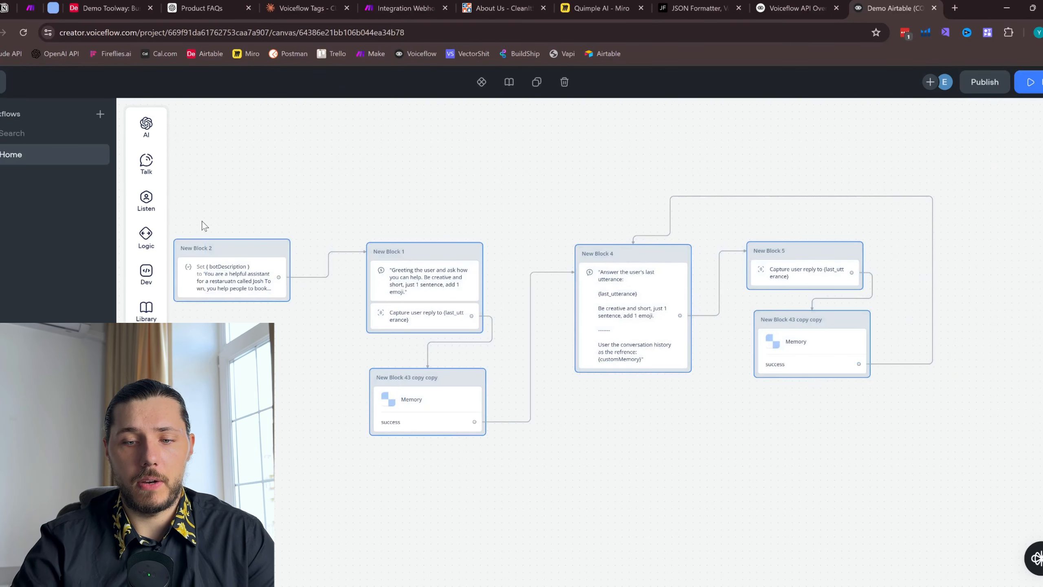
{"action": "key", "text": "Delete"}
Move the Start block into empty canvas space away from the webhook blocks
{"action": "scroll", "coordinate": [356, 412], "scroll_direction": "down", "scroll_amount": 8}
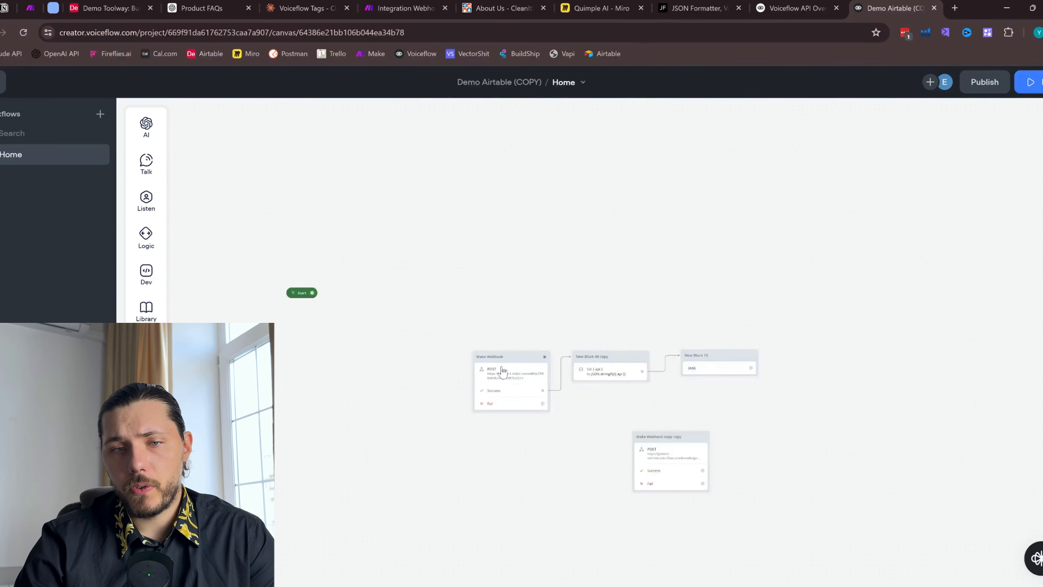
{"action": "scroll", "coordinate": [502, 371], "scroll_direction": "up", "scroll_amount": 2}
{"action": "left_click_drag", "start_coordinate": [265, 283], "coordinate": [359, 170]}
{"action": "scroll", "coordinate": [359, 329], "scroll_direction": "up", "scroll_amount": 4}
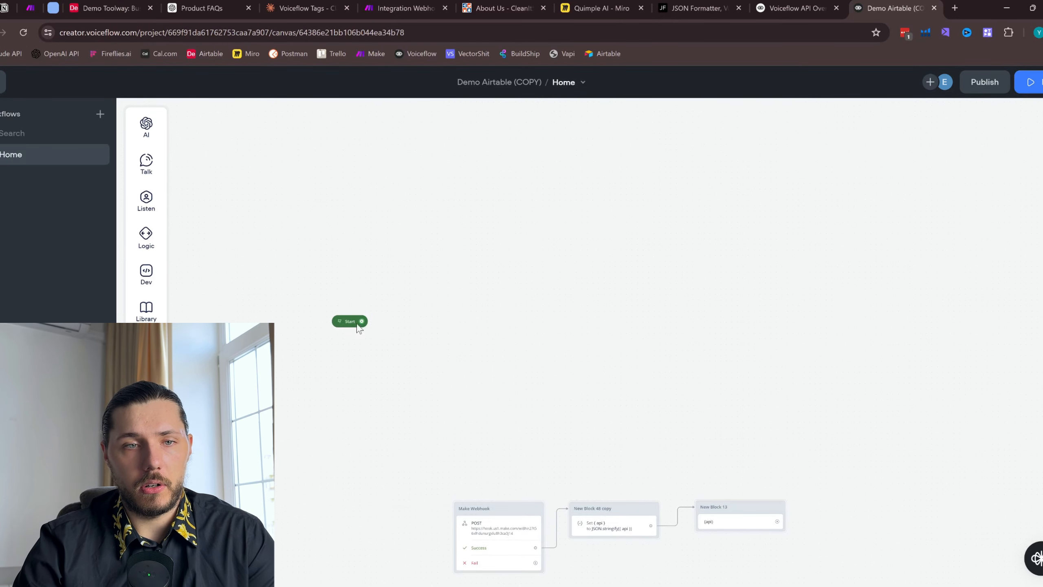
{"action": "left_click_drag", "start_coordinate": [352, 325], "coordinate": [417, 374]}
{"action": "scroll", "coordinate": [353, 363], "scroll_direction": "up", "scroll_amount": 4}
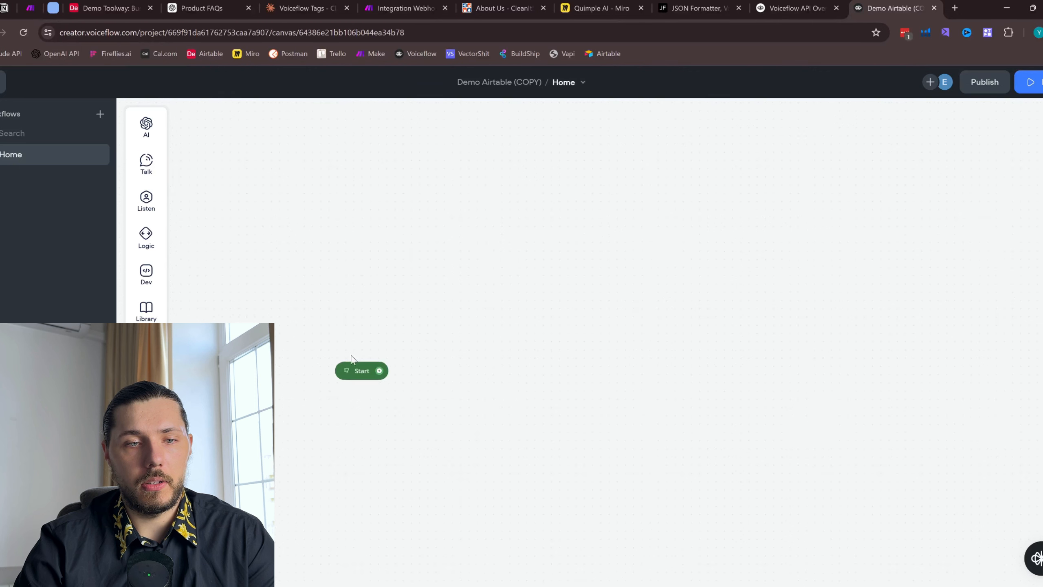
{"action": "left_click_drag", "start_coordinate": [480, 388], "coordinate": [468, 276]}
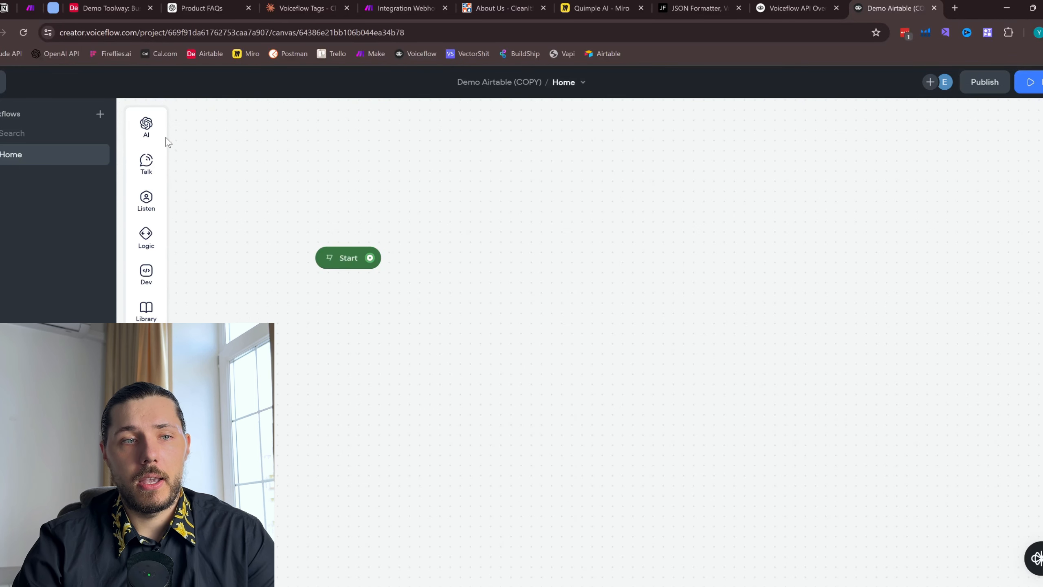
Link Start to a GPT-4o AI response block prompted 'Greeting the user. Be creative, use 1 emoji, just 1 sentence.'
{"action": "mouse_move", "coordinate": [148, 128]}
{"action": "left_click_drag", "start_coordinate": [214, 133], "coordinate": [525, 241]}
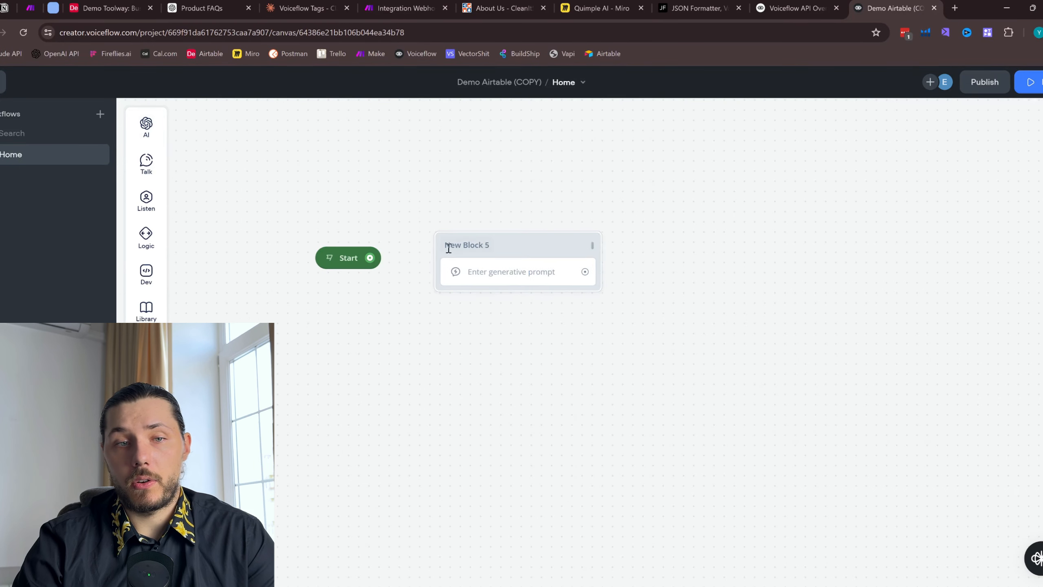
{"action": "left_click_drag", "start_coordinate": [372, 258], "coordinate": [510, 281]}
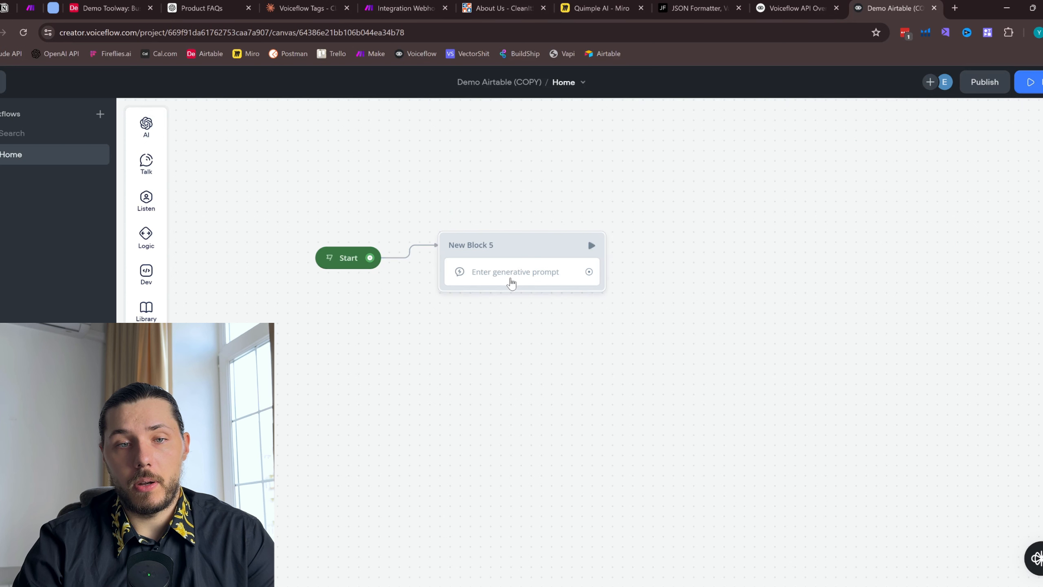
{"action": "left_click", "coordinate": [533, 279]}
{"action": "left_click", "coordinate": [881, 231]}
{"action": "type", "text": "Greeting the user. Be"}
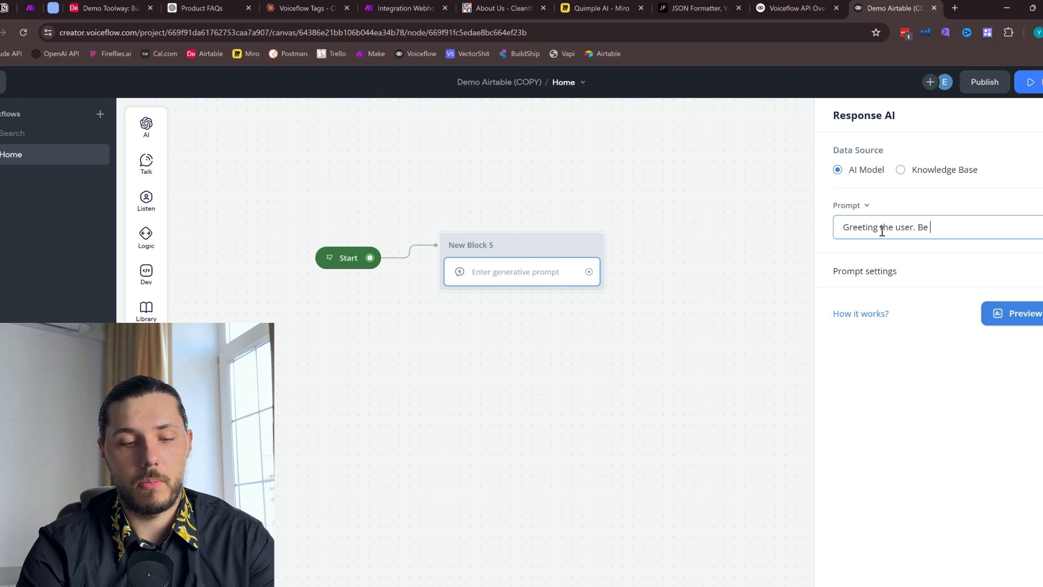
{"action": "type", "text": " creative, "}
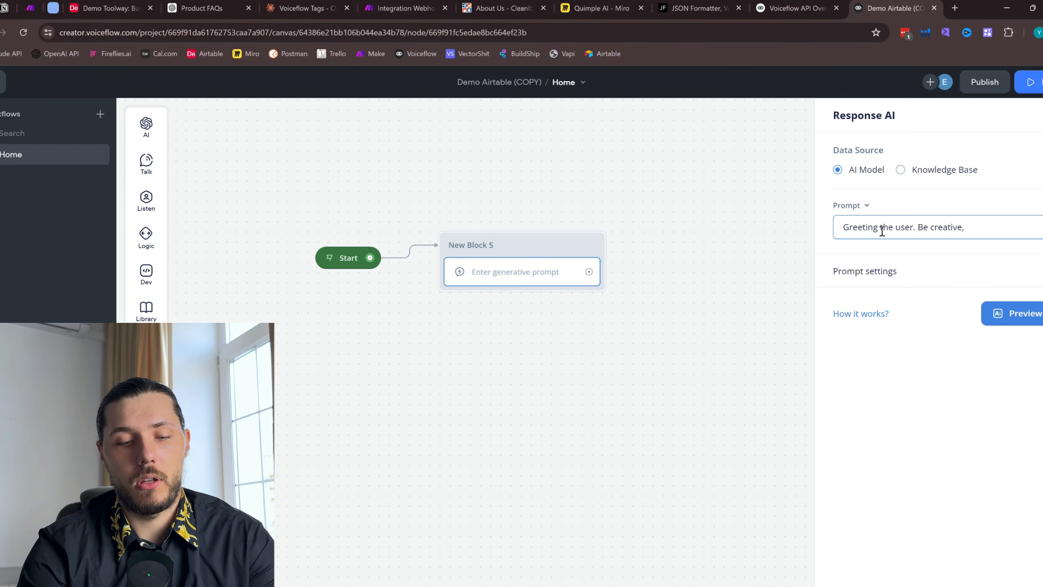
{"action": "type", "text": "use 1 emoji"}
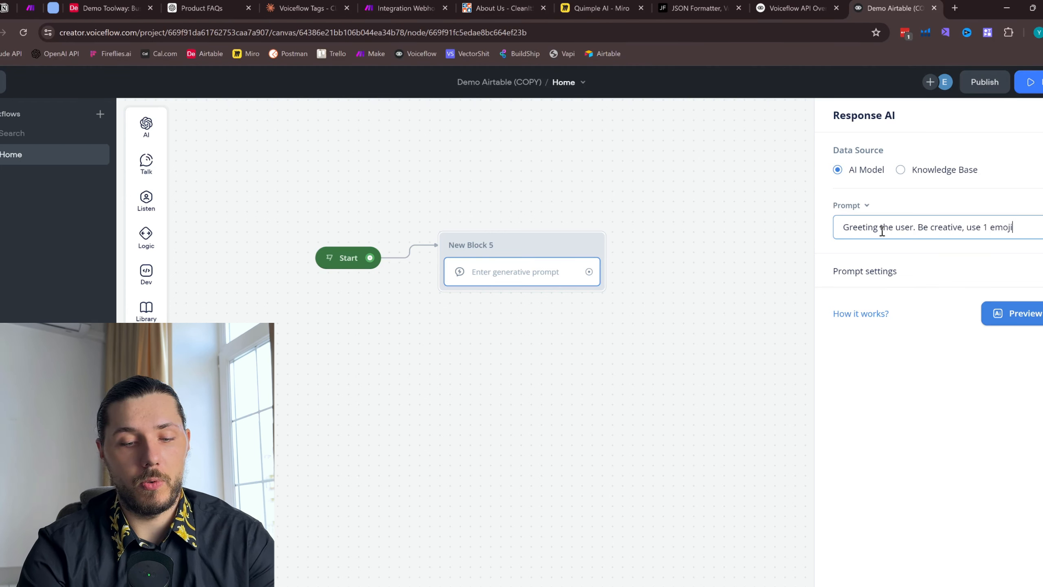
{"action": "type", "text": ", just"}
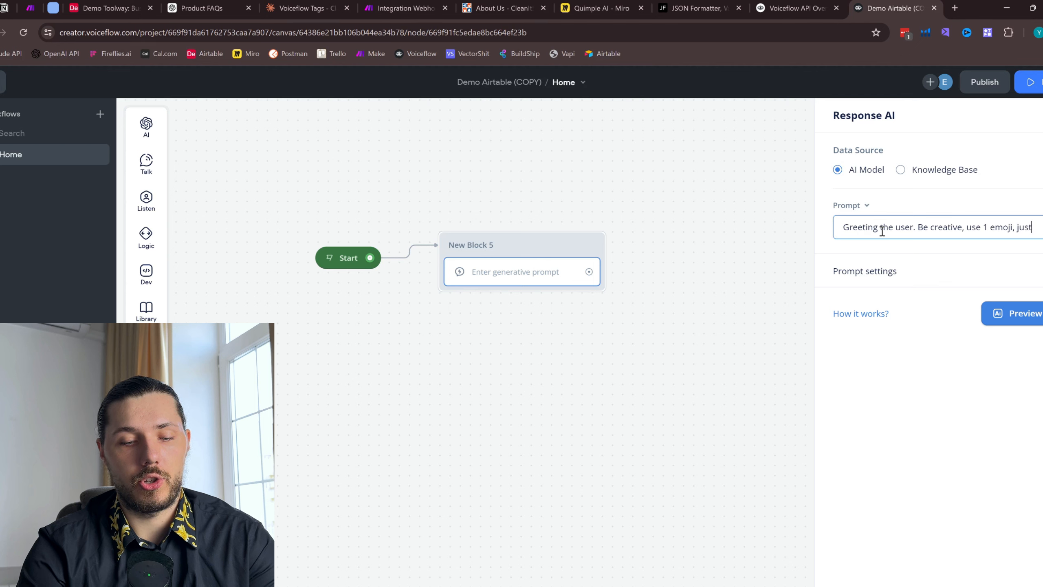
{"action": "type", "text": " 1 sentence."}
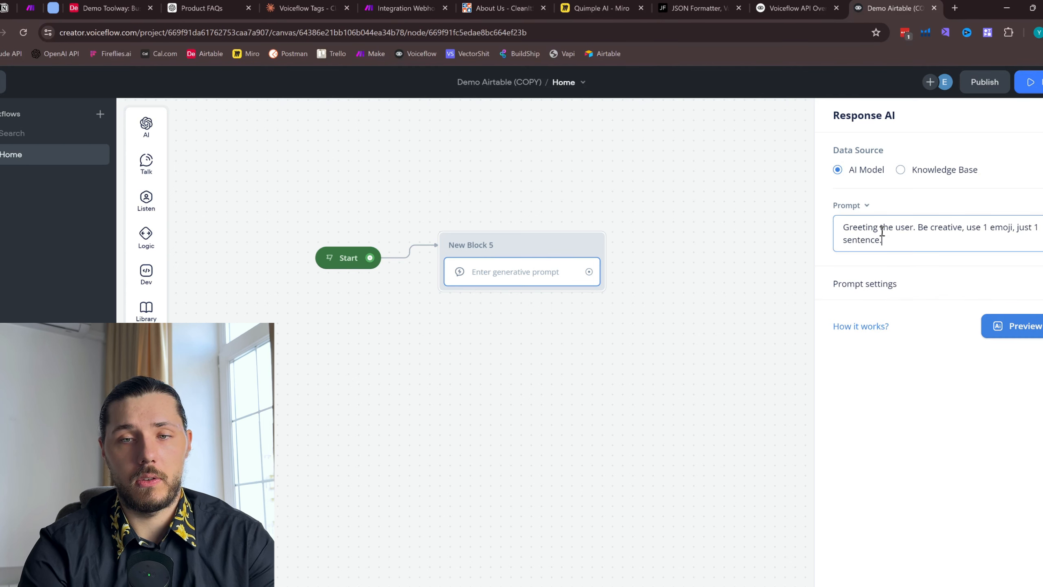
{"action": "left_click", "coordinate": [922, 283]}
{"action": "left_click", "coordinate": [891, 316]}
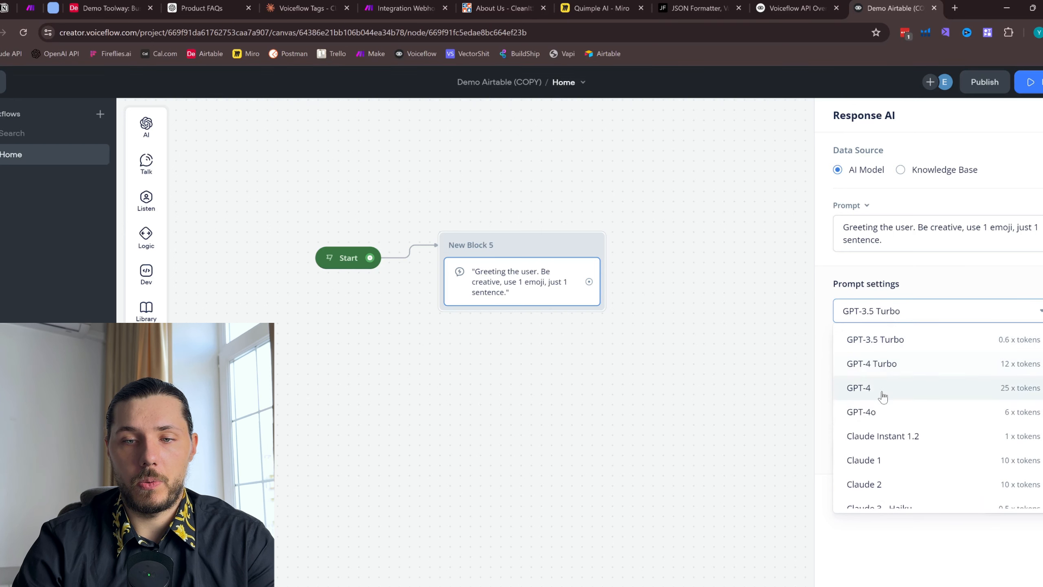
{"action": "left_click", "coordinate": [883, 412]}
{"action": "left_click", "coordinate": [640, 315]}
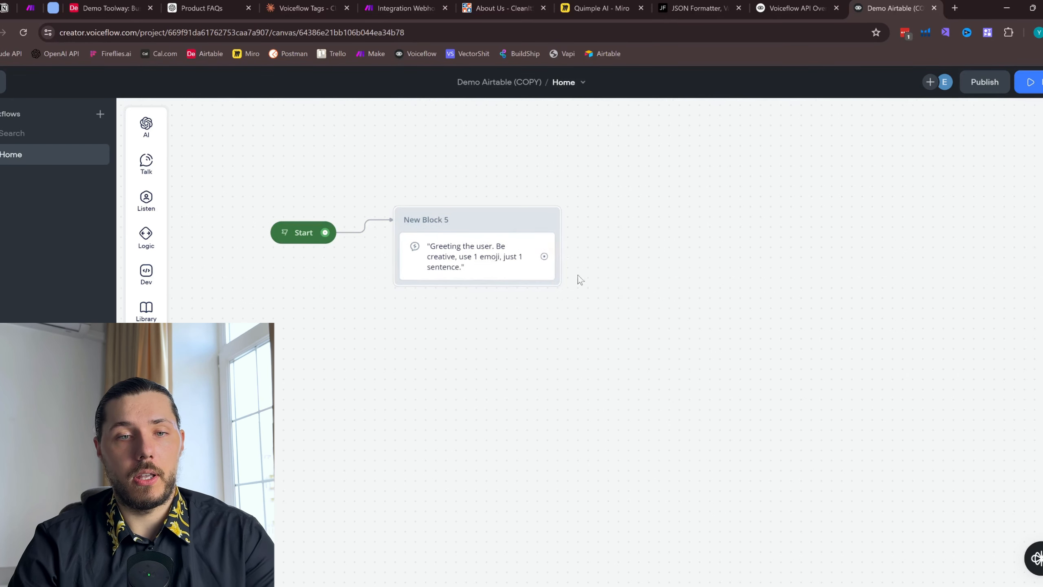
Add a Capture step to New Block 5 that stores the user's reply in last_utterance
{"action": "mouse_move", "coordinate": [154, 210]}
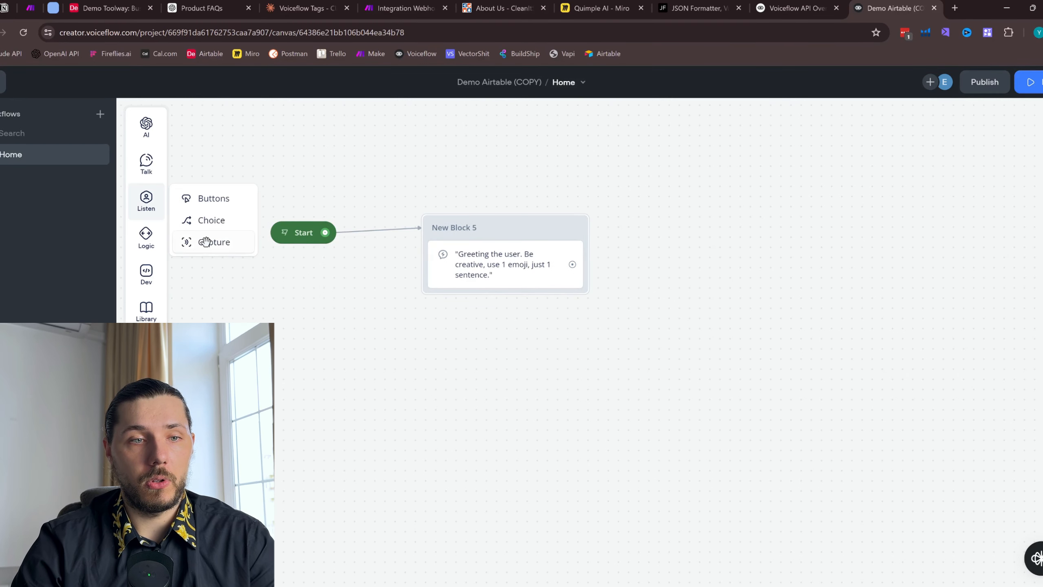
{"action": "left_click_drag", "start_coordinate": [205, 240], "coordinate": [526, 305]}
{"action": "left_click", "coordinate": [663, 285]}
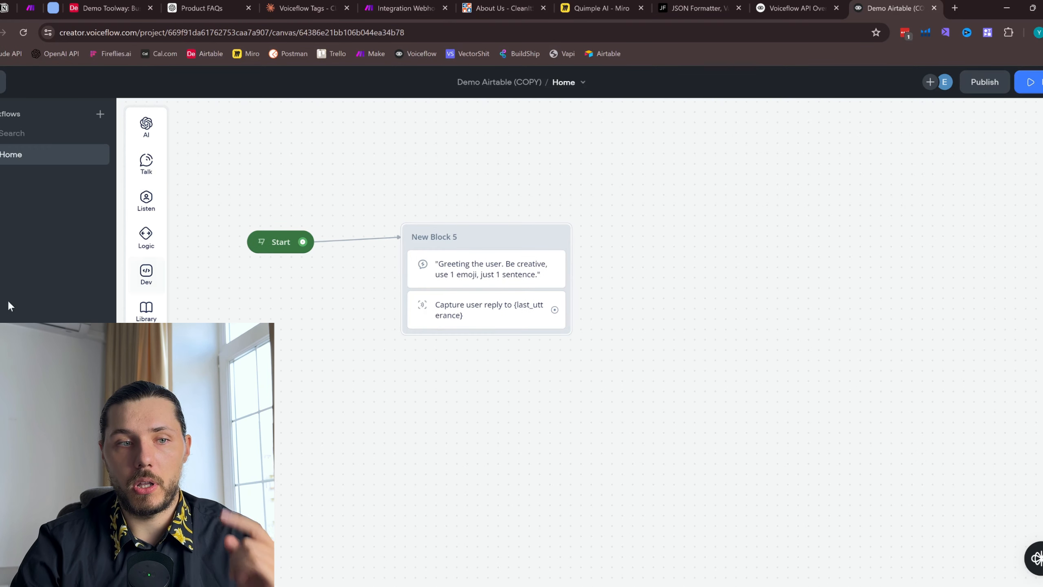
Add a function block running the existing Memory function as New Block 6
{"action": "mouse_move", "coordinate": [144, 279]}
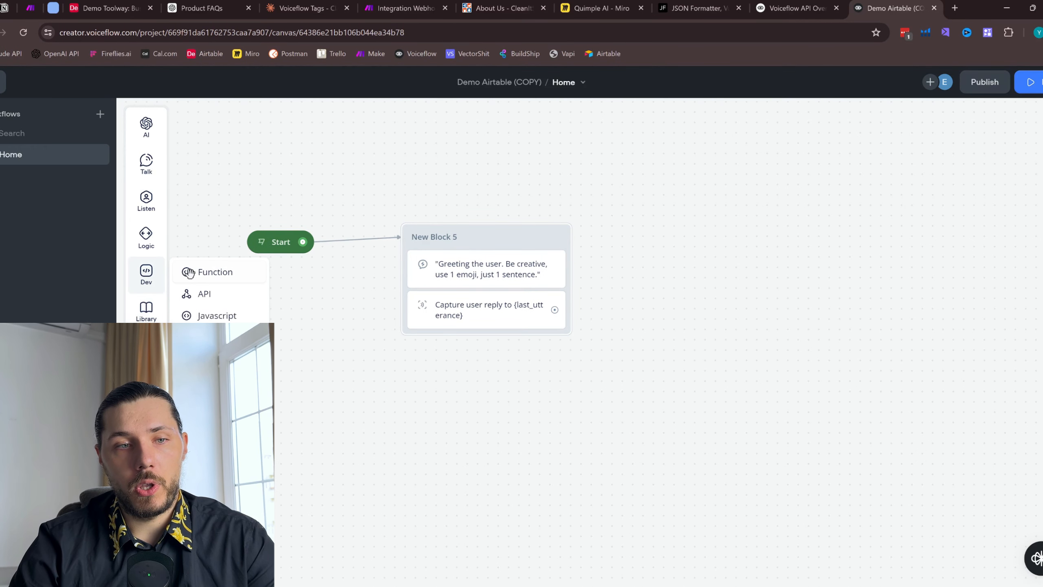
{"action": "left_click_drag", "start_coordinate": [189, 273], "coordinate": [706, 289]}
{"action": "left_click", "coordinate": [972, 154]}
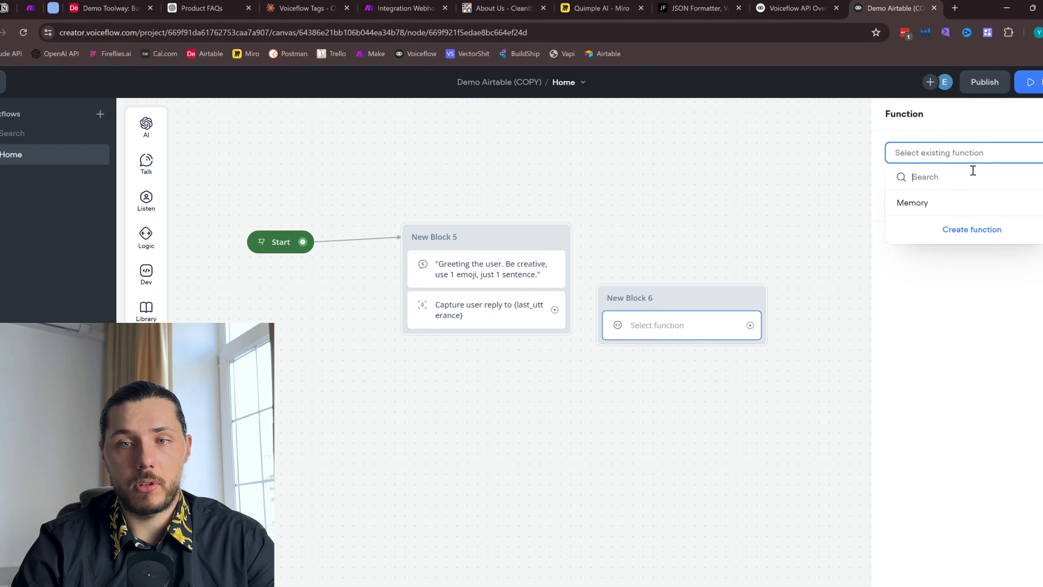
{"action": "left_click", "coordinate": [912, 202]}
Review the Memory function's code, then return to Home and place New Block 6 below the greeting
{"action": "left_click", "coordinate": [2, 82]}
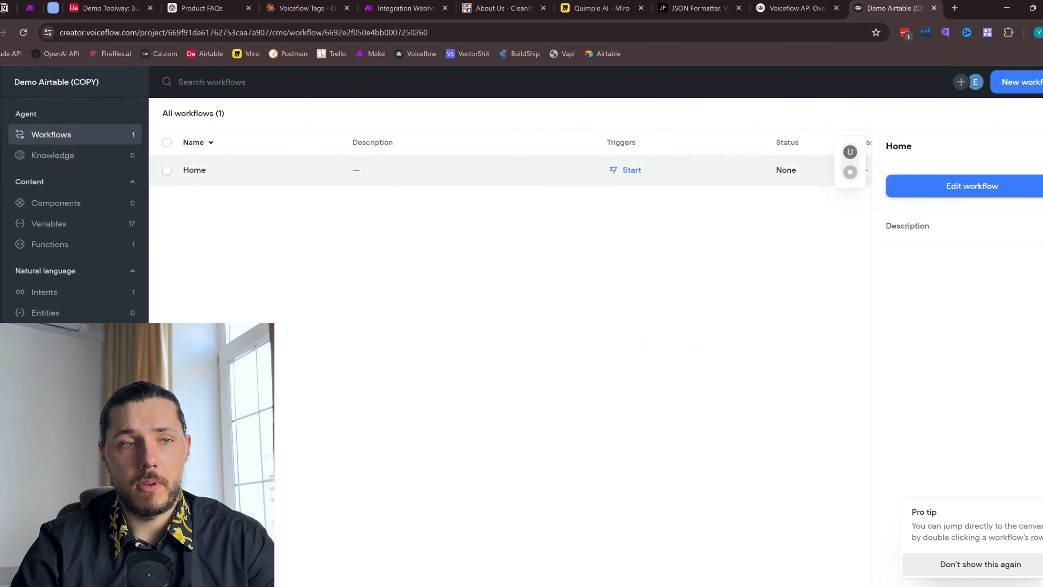
{"action": "left_click", "coordinate": [48, 247]}
{"action": "left_click", "coordinate": [216, 169]}
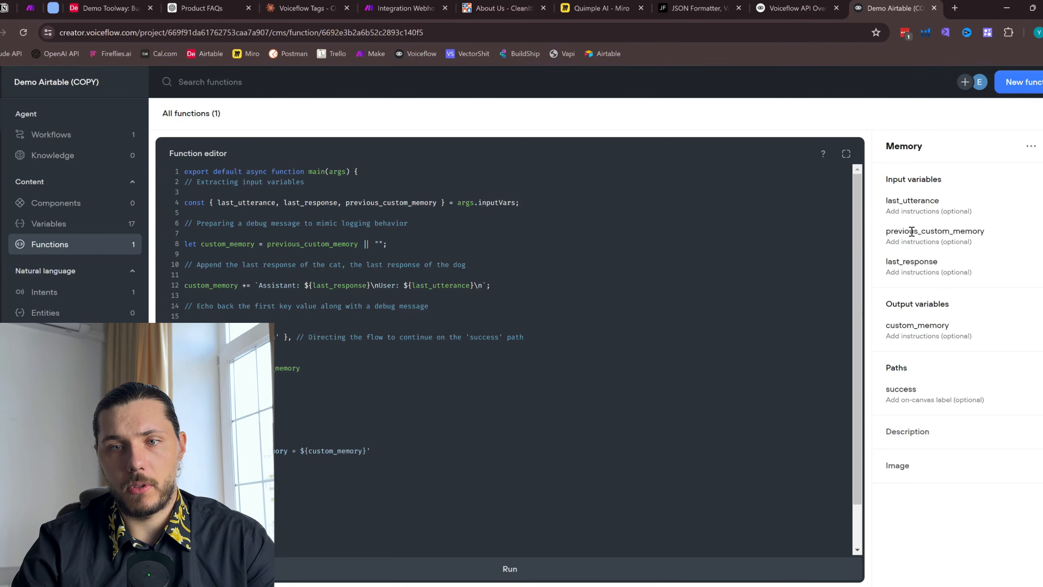
{"action": "left_click", "coordinate": [80, 140]}
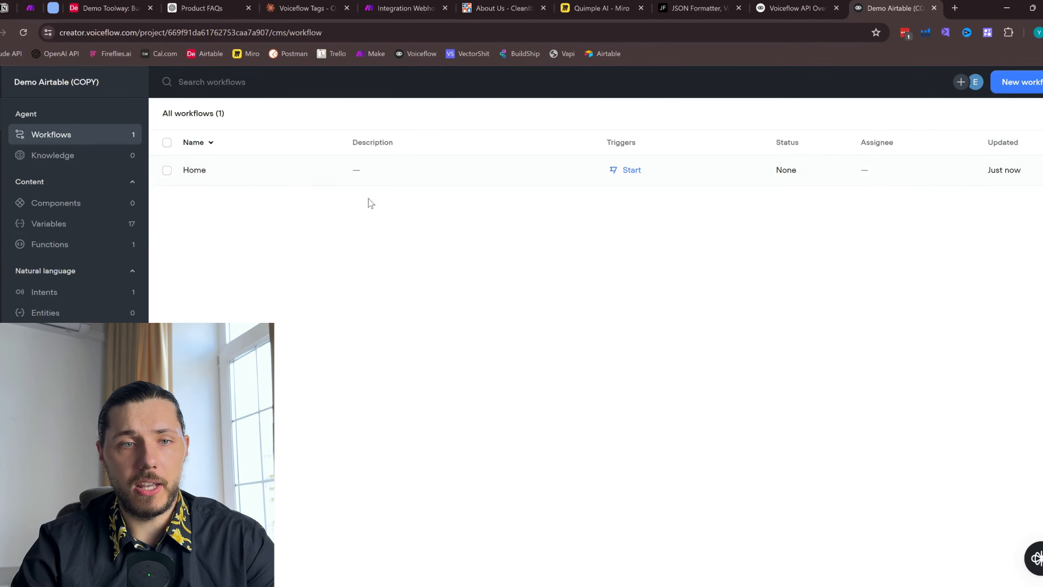
{"action": "left_click", "coordinate": [268, 177]}
{"action": "double_click", "coordinate": [269, 178]}
{"action": "left_click_drag", "start_coordinate": [678, 323], "coordinate": [533, 394]}
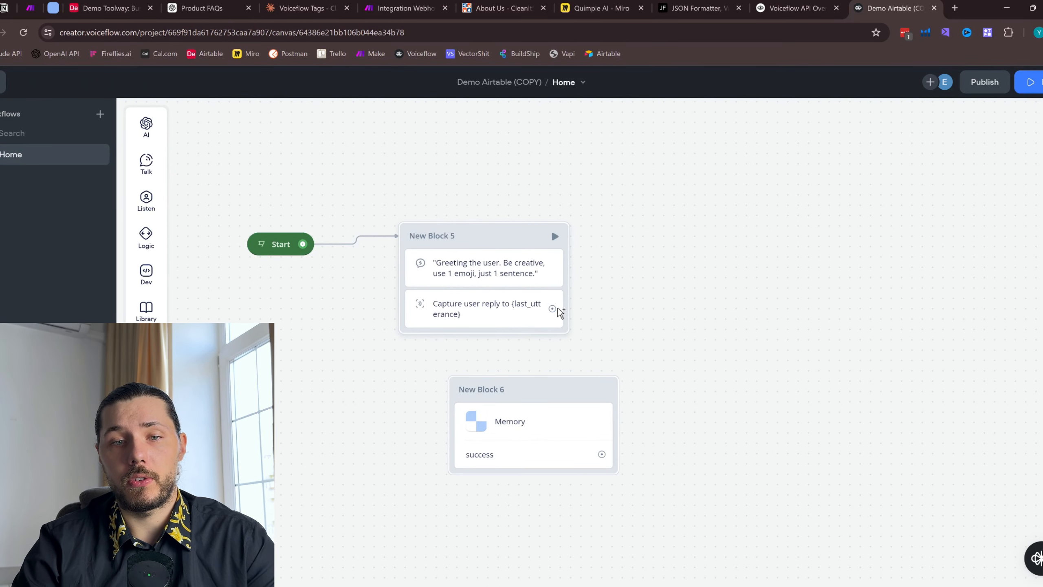
Link the reply capture to Memory and map its first and third inputs to last_utterance and last_response
{"action": "left_click_drag", "start_coordinate": [552, 308], "coordinate": [519, 387]}
{"action": "left_click", "coordinate": [499, 436]}
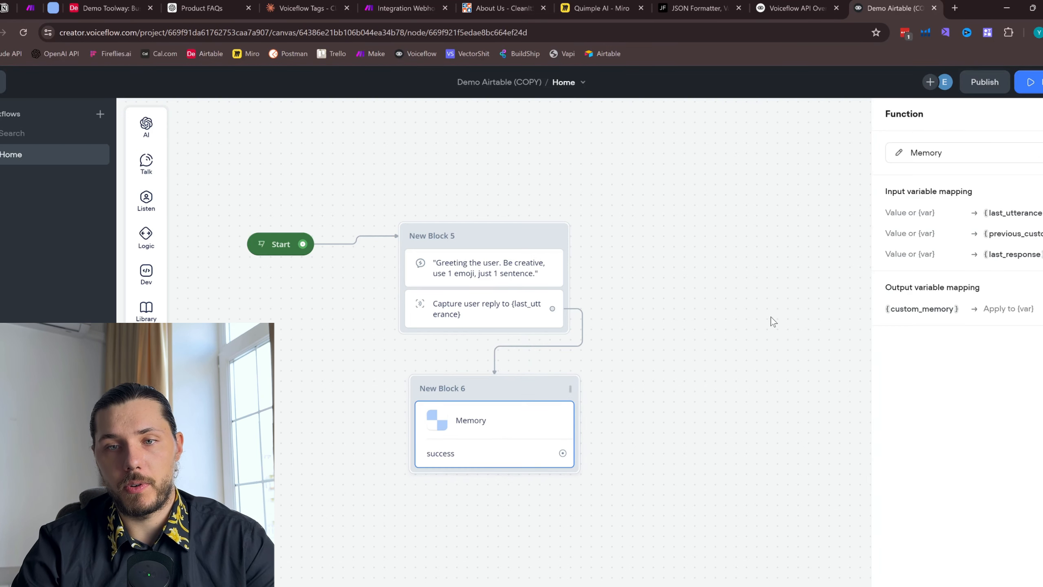
{"action": "left_click", "coordinate": [917, 218]}
{"action": "type", "text": "{last"}
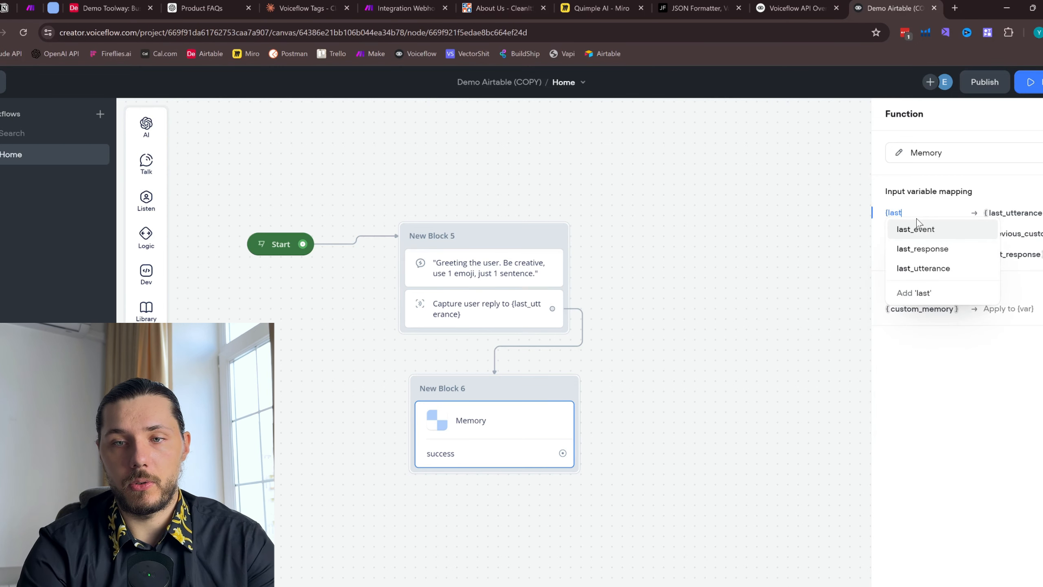
{"action": "left_click", "coordinate": [924, 269]}
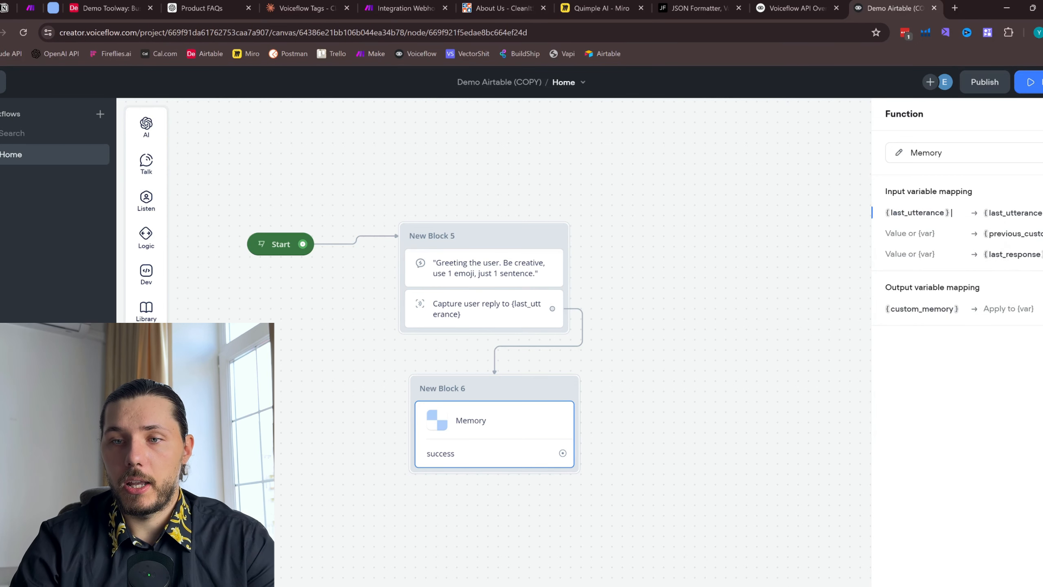
{"action": "left_click", "coordinate": [917, 255]}
{"action": "type", "text": "{last"}
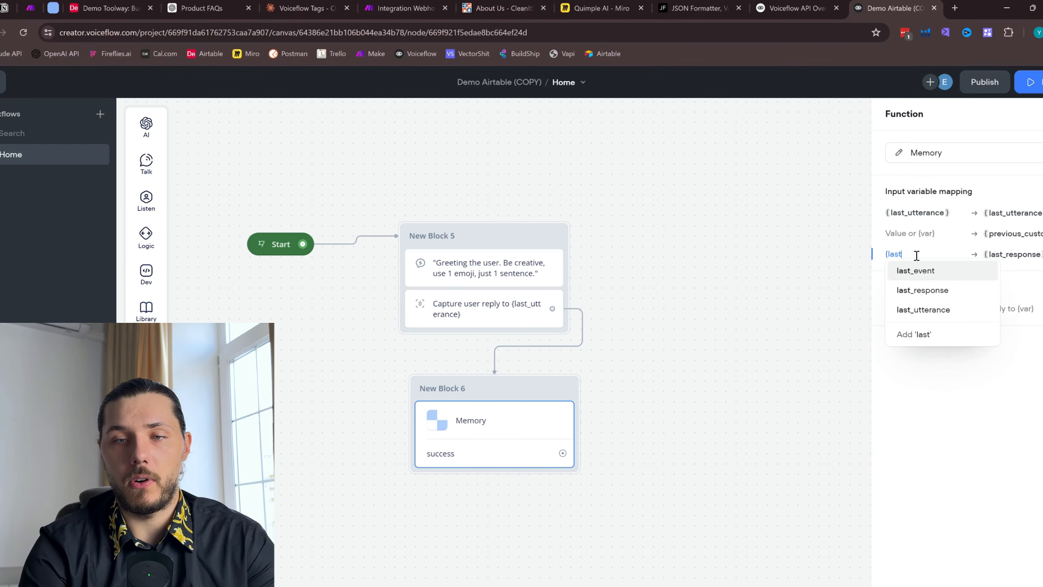
{"action": "left_click", "coordinate": [942, 290]}
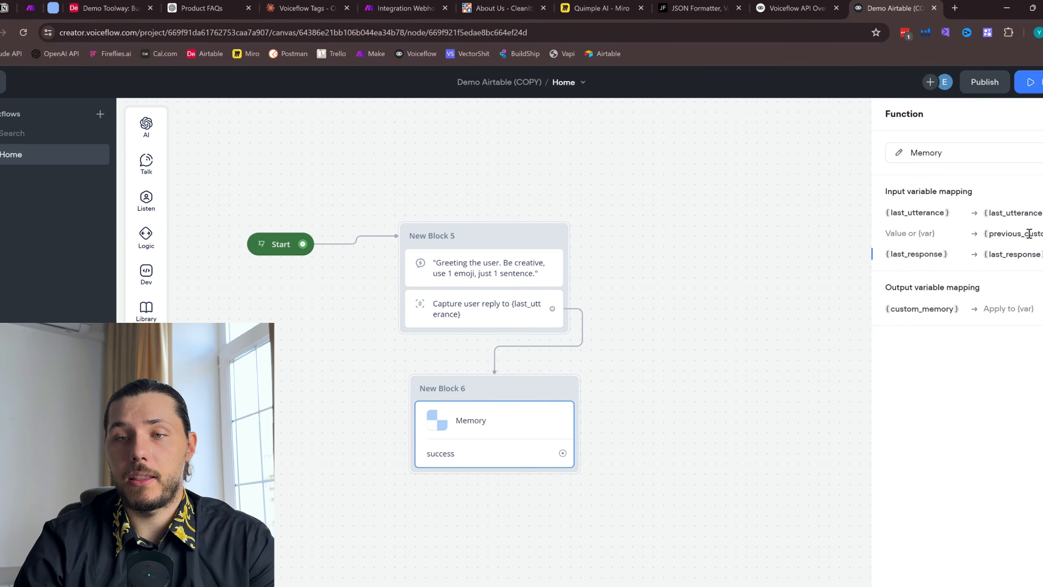
Map Memory's second input to customMemory and store its custom_memory output in customMemory
{"action": "left_click", "coordinate": [916, 234]}
{"action": "type", "text": "{"}
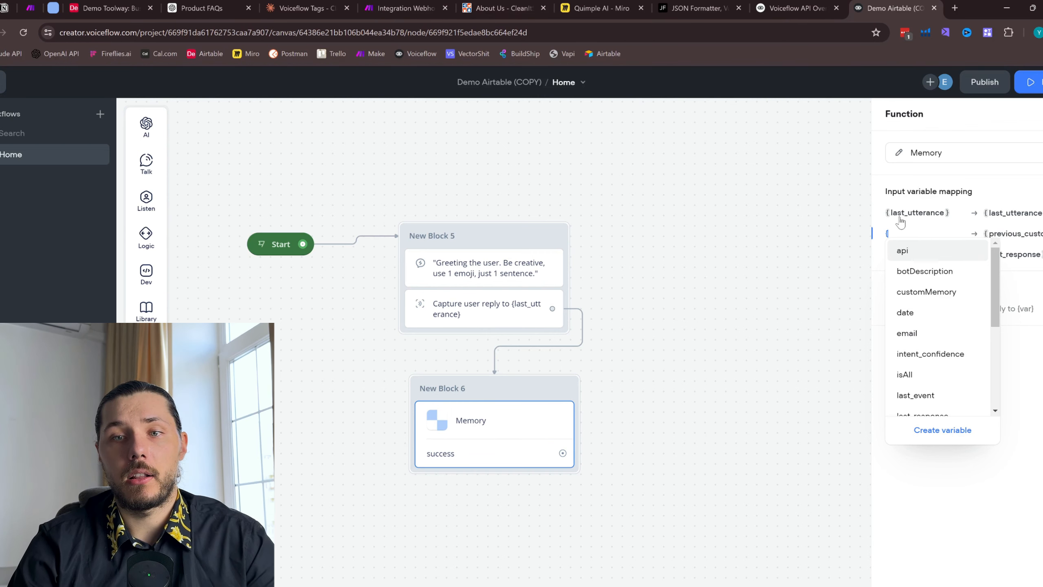
{"action": "key", "text": "Down"}
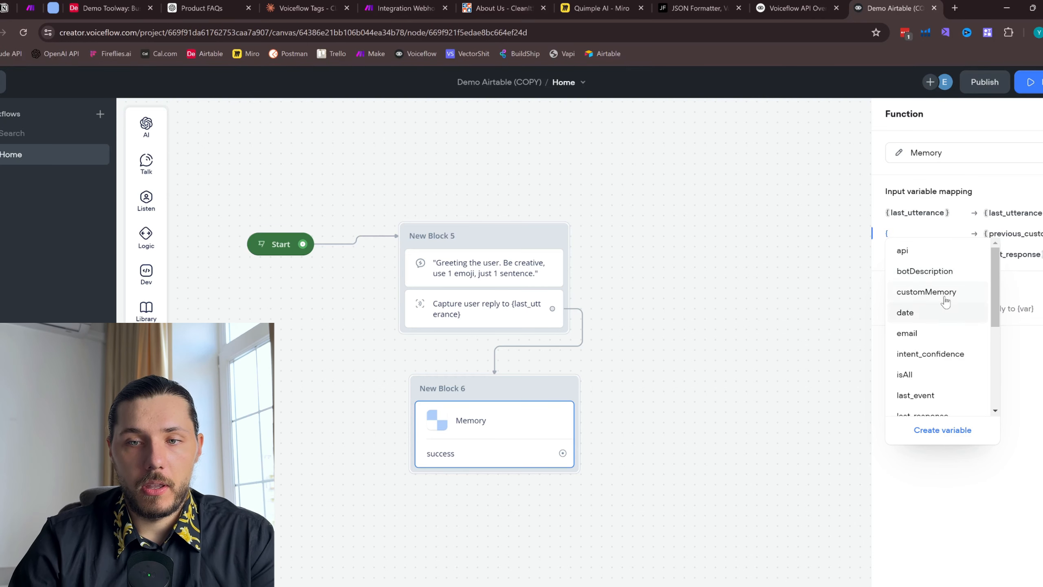
{"action": "left_click", "coordinate": [924, 291]}
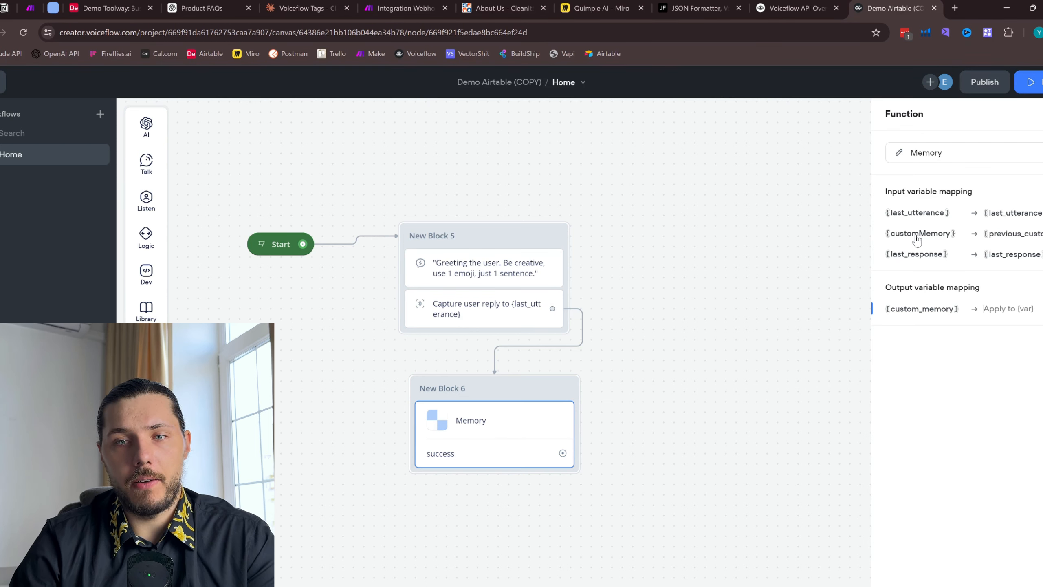
{"action": "type", "text": "{cust"}
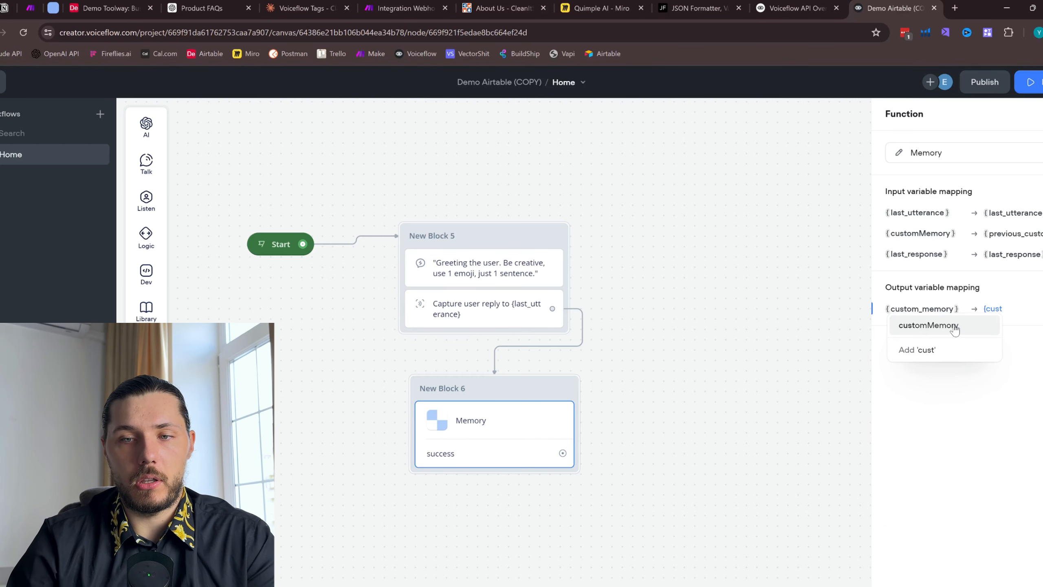
{"action": "key", "text": "Return"}
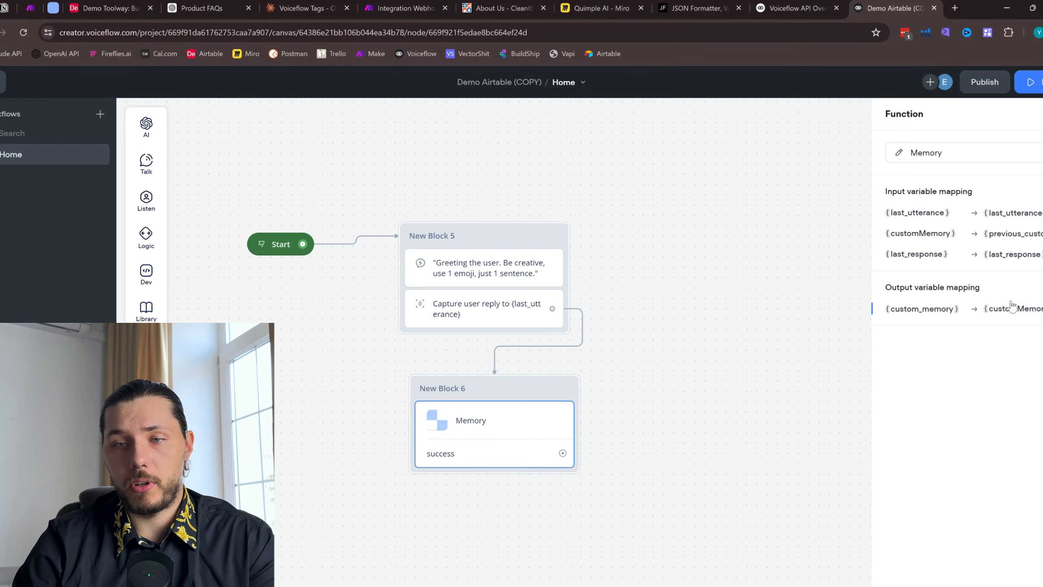
{"action": "left_click_drag", "start_coordinate": [694, 345], "coordinate": [624, 338]}
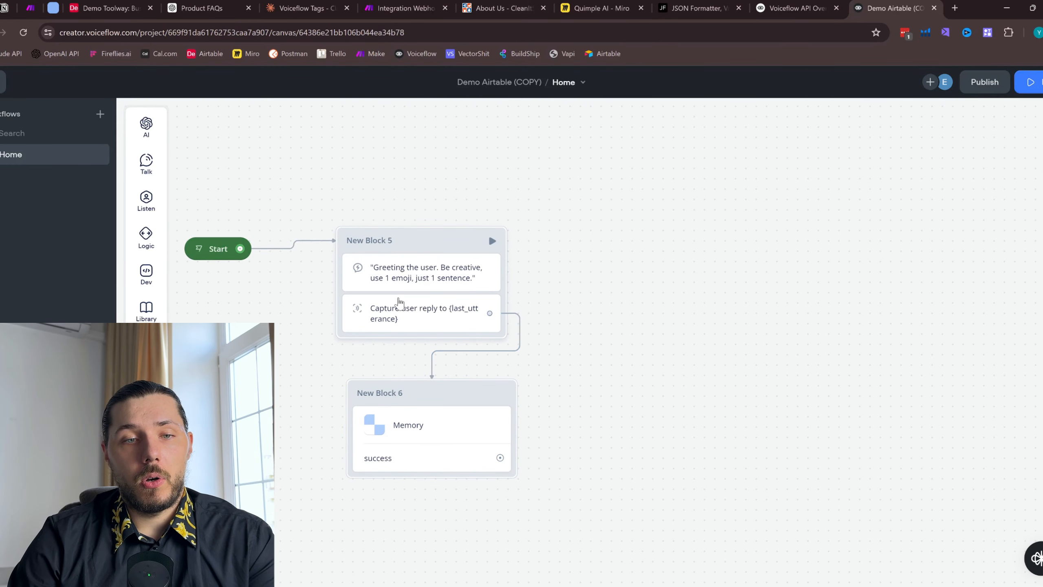
From Memory's success path, add an AI response prompted 'Answer the user question:' followed by {last_utterance}
{"action": "left_click_drag", "start_coordinate": [500, 457], "coordinate": [653, 238]}
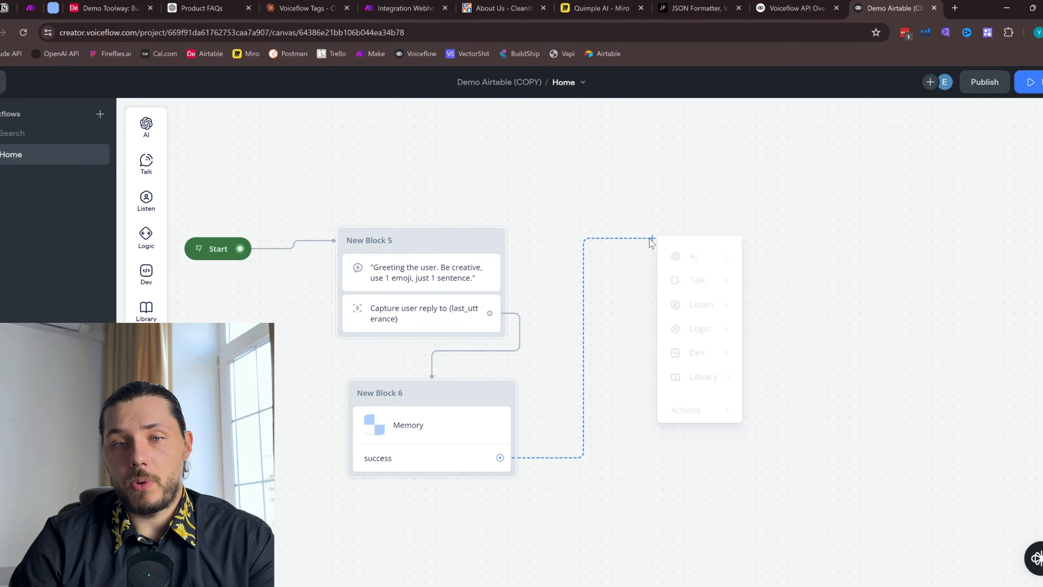
{"action": "mouse_move", "coordinate": [726, 260]}
{"action": "left_click", "coordinate": [772, 257]}
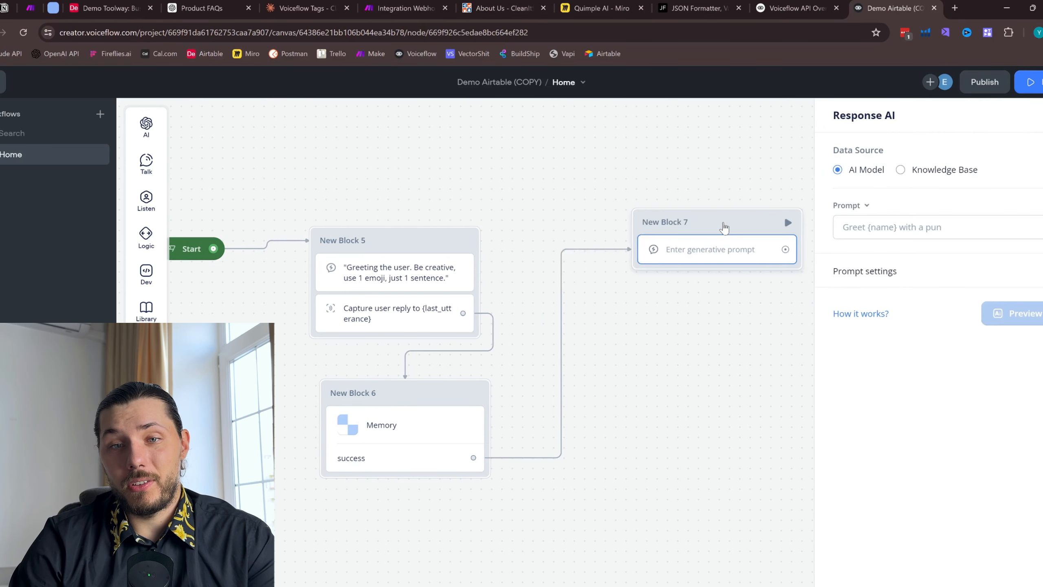
{"action": "left_click", "coordinate": [694, 263]}
{"action": "left_click", "coordinate": [920, 227]}
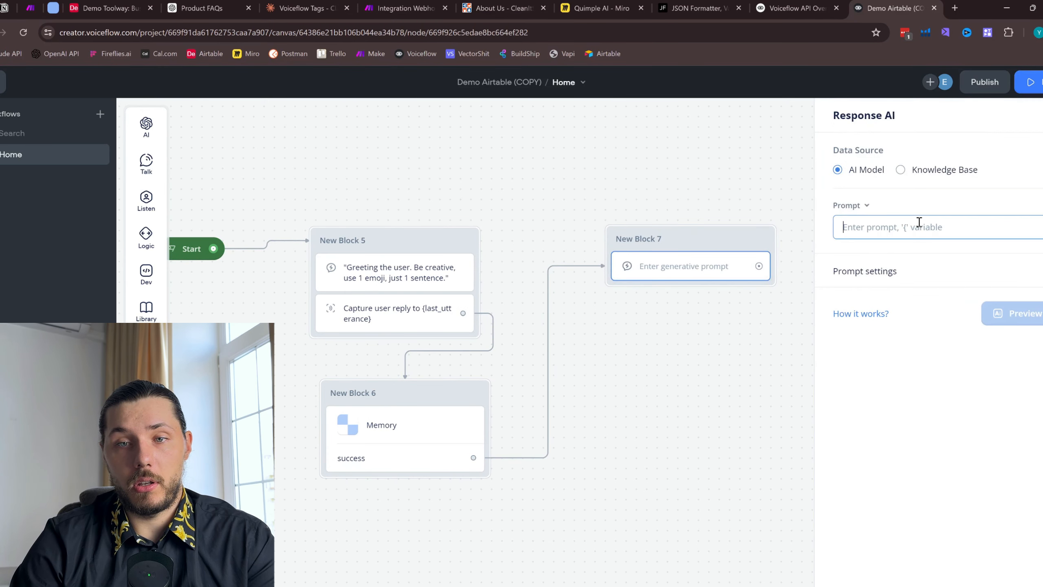
{"action": "type", "text": "Answer the "}
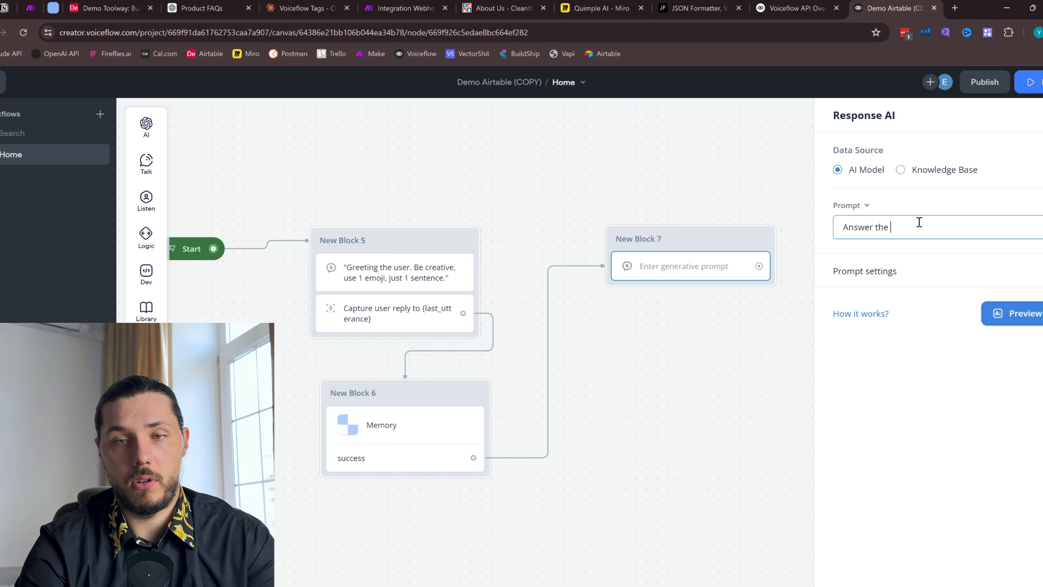
{"action": "type", "text": "user question:"}
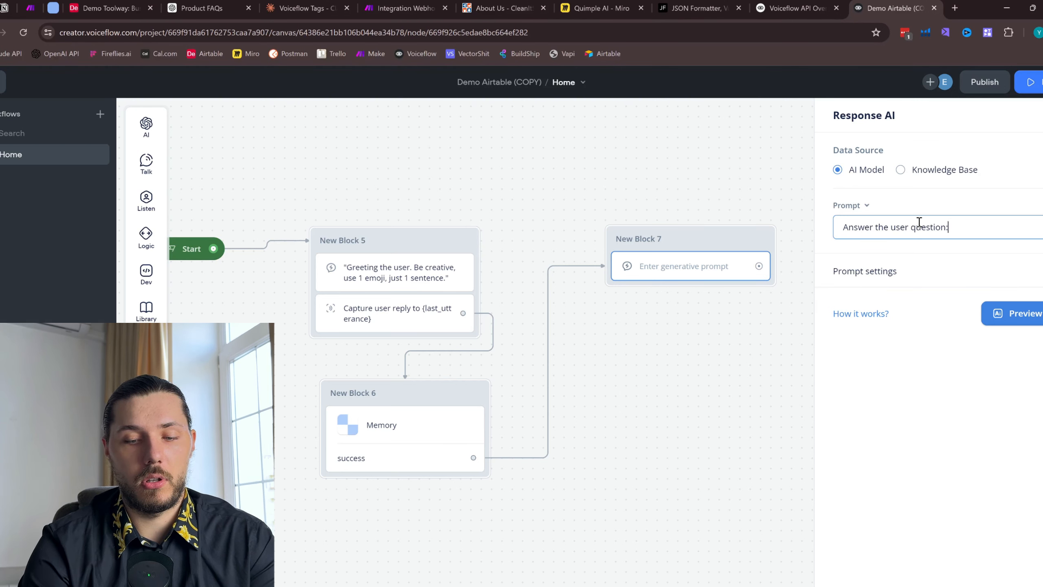
{"action": "key", "text": "Return"}
{"action": "type", "text": "{last"}
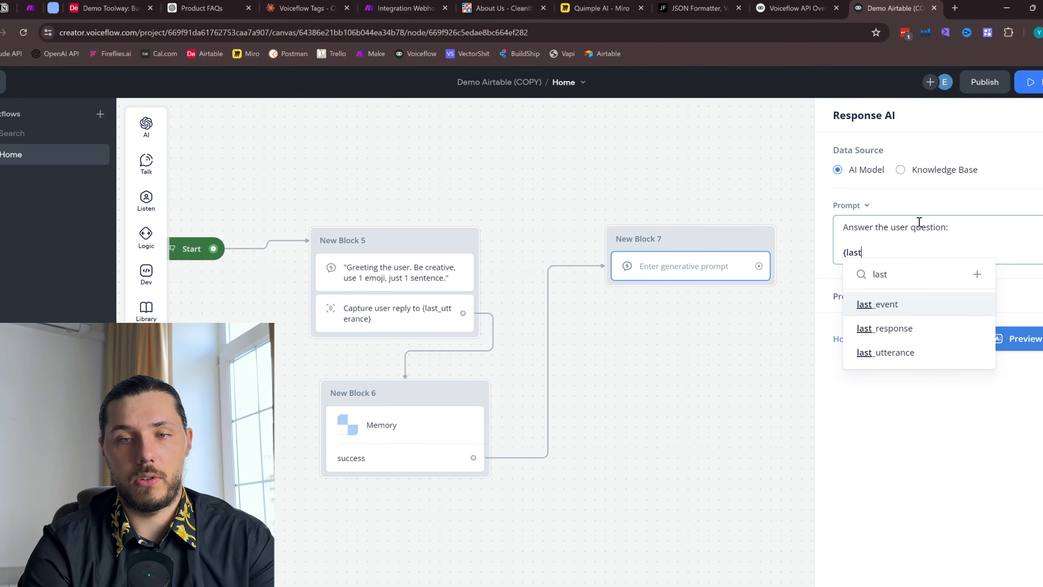
{"action": "left_click", "coordinate": [930, 355]}
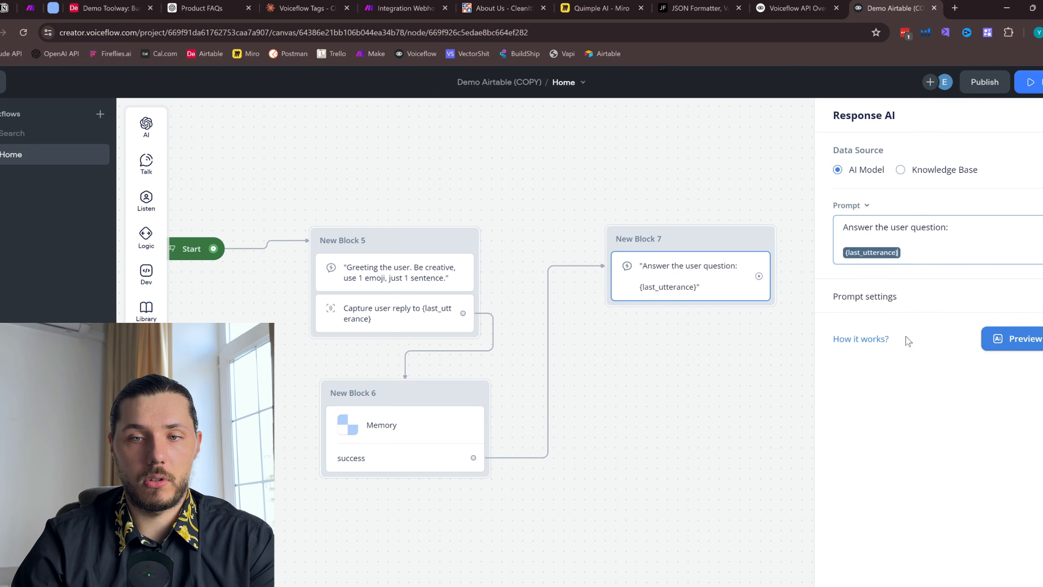
Append the 'Be creative, use 1 emoji, just 1 sentence' instruction to New Block 7 and choose GPT-4o
{"action": "left_click", "coordinate": [377, 281]}
{"action": "left_click_drag", "start_coordinate": [919, 225], "coordinate": [924, 240]}
{"action": "key", "text": "ctrl+c"}
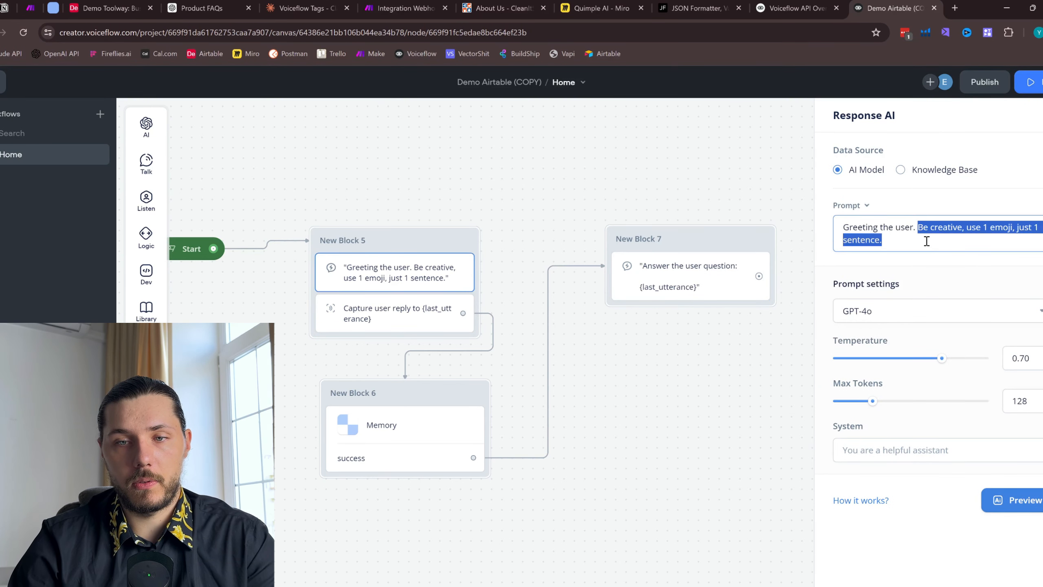
{"action": "left_click", "coordinate": [726, 264]}
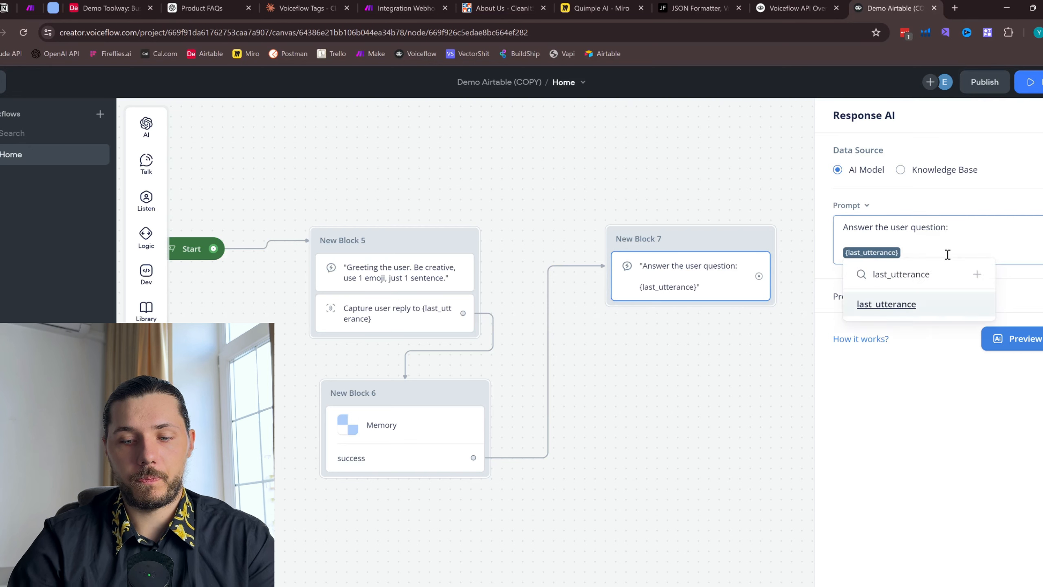
{"action": "key", "text": "Return"}
{"action": "key", "text": "ctrl+v"}
{"action": "left_click", "coordinate": [930, 324]}
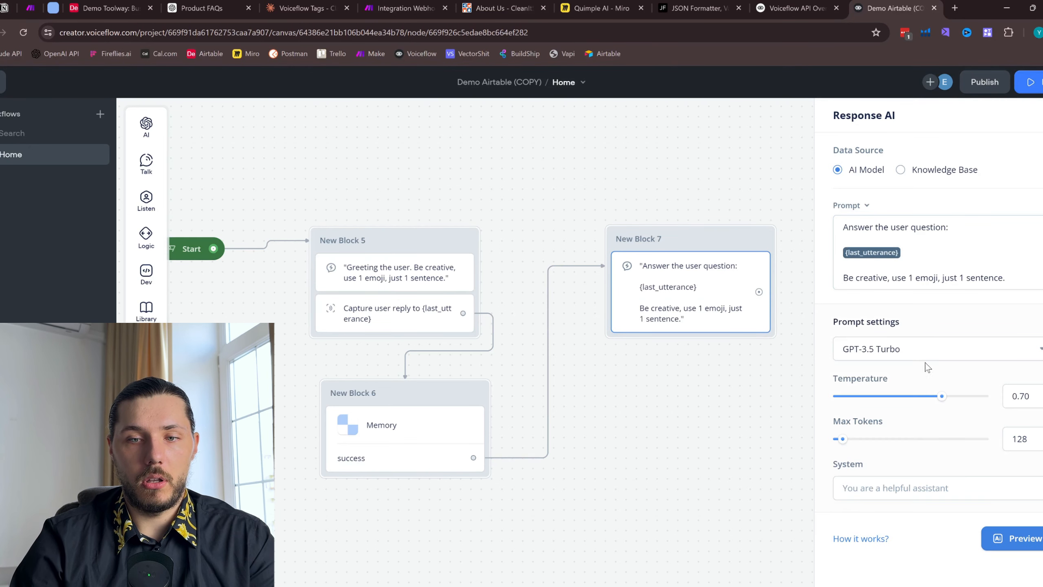
{"action": "left_click", "coordinate": [925, 354]}
{"action": "left_click", "coordinate": [910, 452]}
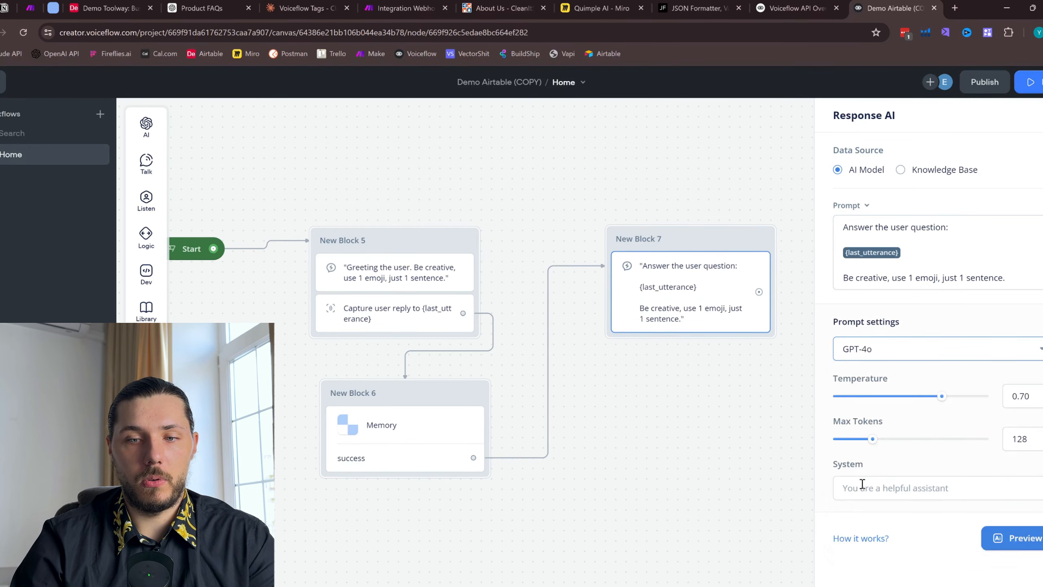
{"action": "left_click", "coordinate": [684, 381]}
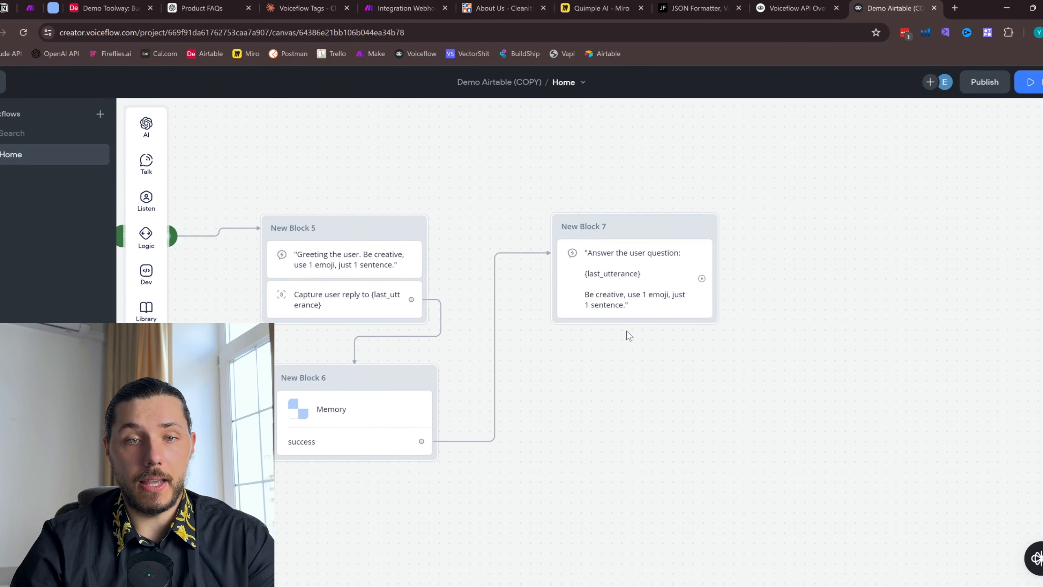
Add a Capture step for the user's reply to New Block 7
{"action": "mouse_move", "coordinate": [137, 213]}
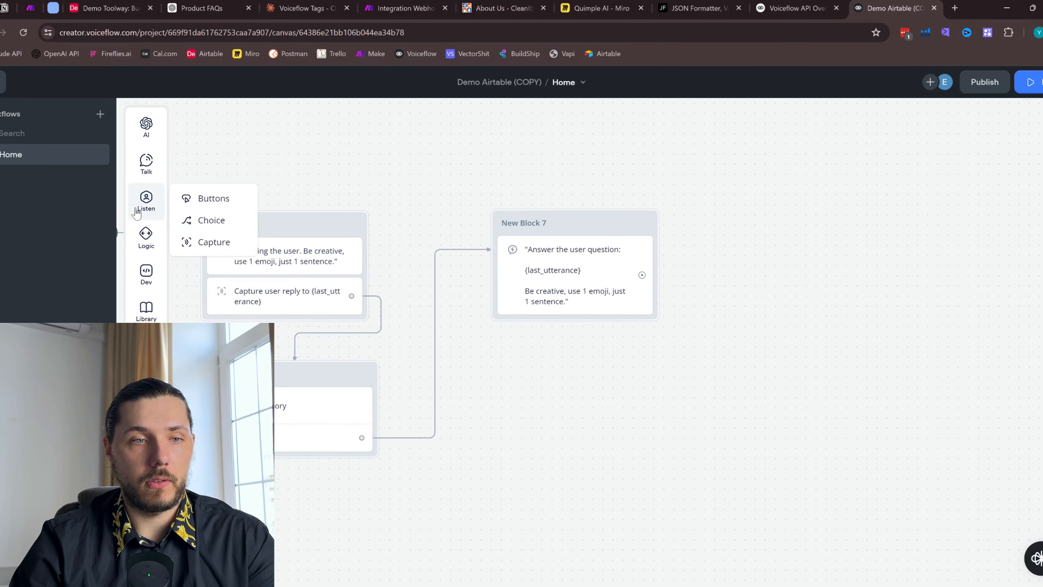
{"action": "left_click_drag", "start_coordinate": [221, 242], "coordinate": [569, 323]}
{"action": "left_click", "coordinate": [421, 389]}
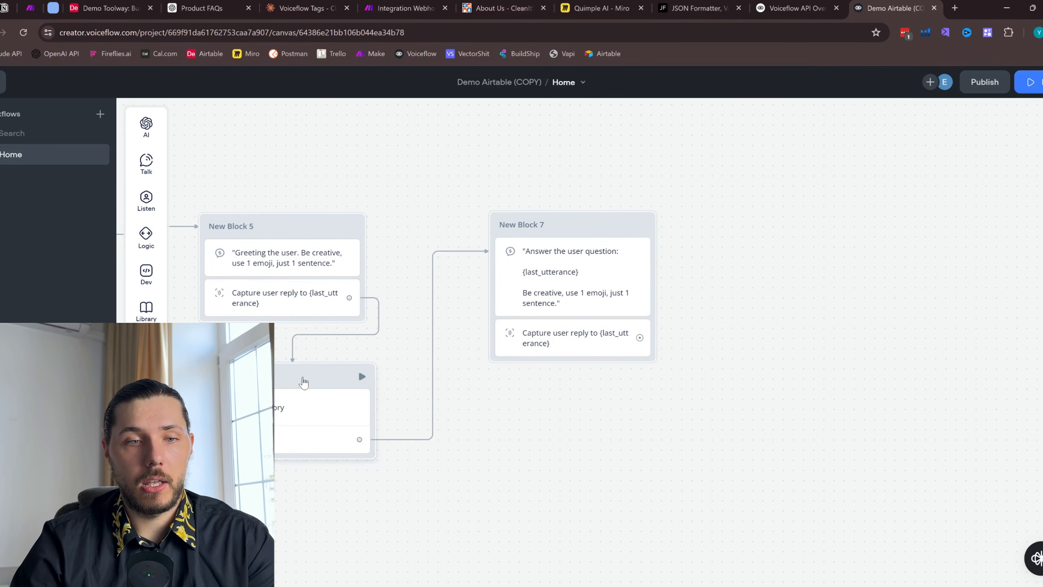
Duplicate the Memory block and place the copy under New Block 7
{"action": "right_click", "coordinate": [304, 382]}
{"action": "left_click", "coordinate": [367, 325]}
{"action": "scroll", "coordinate": [517, 408], "scroll_direction": "down", "scroll_amount": 2}
{"action": "left_click_drag", "start_coordinate": [468, 526], "coordinate": [405, 415]}
{"action": "left_click_drag", "start_coordinate": [269, 306], "coordinate": [473, 298]}
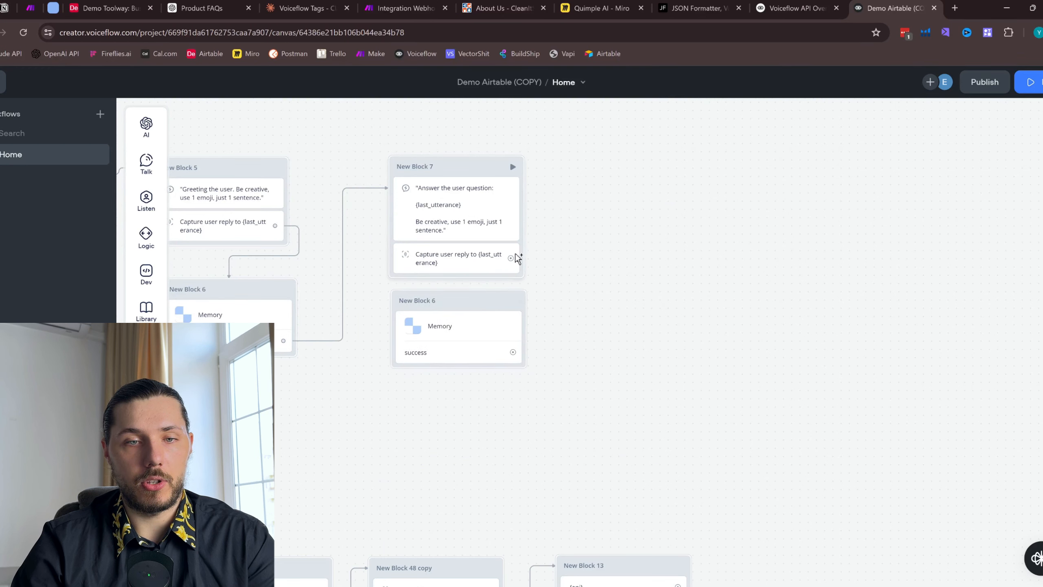
Connect the capture into the Memory copy and loop its success back to New Block 7
{"action": "left_click_drag", "start_coordinate": [513, 270], "coordinate": [477, 306]}
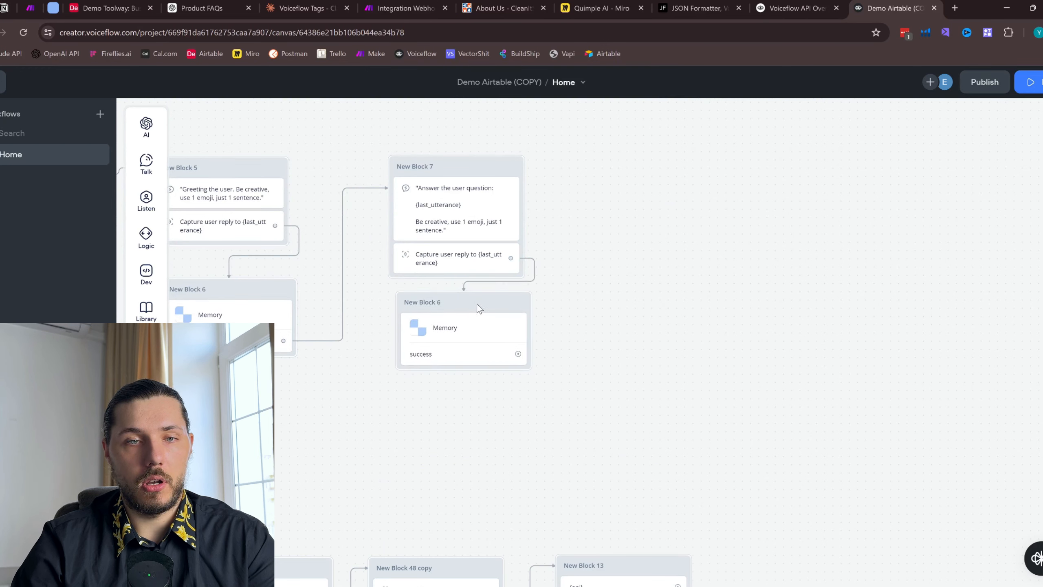
{"action": "left_click_drag", "start_coordinate": [518, 354], "coordinate": [521, 167]}
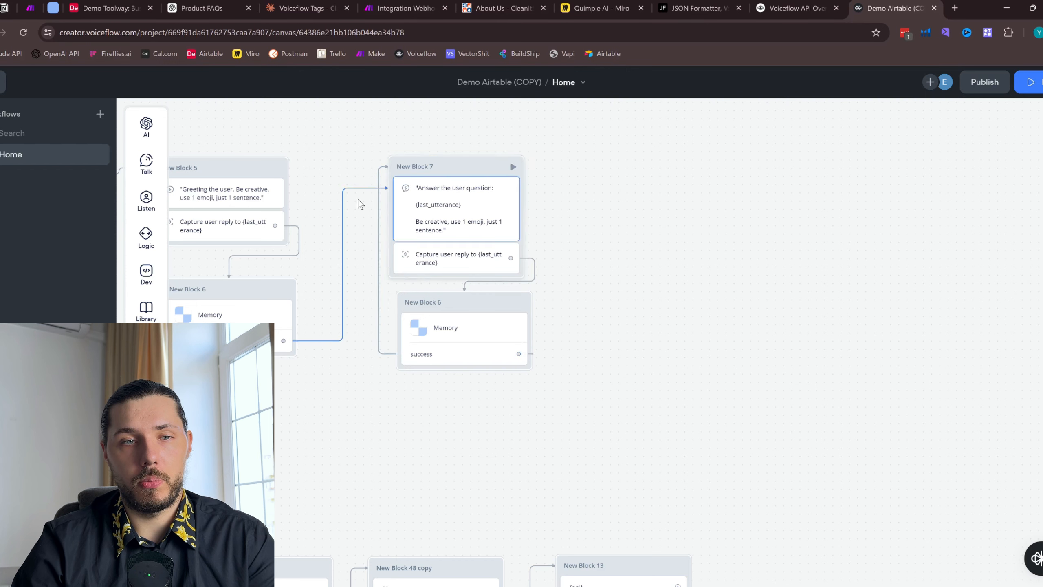
{"action": "left_click_drag", "start_coordinate": [379, 214], "coordinate": [551, 112]}
{"action": "left_click_drag", "start_coordinate": [603, 182], "coordinate": [630, 182]}
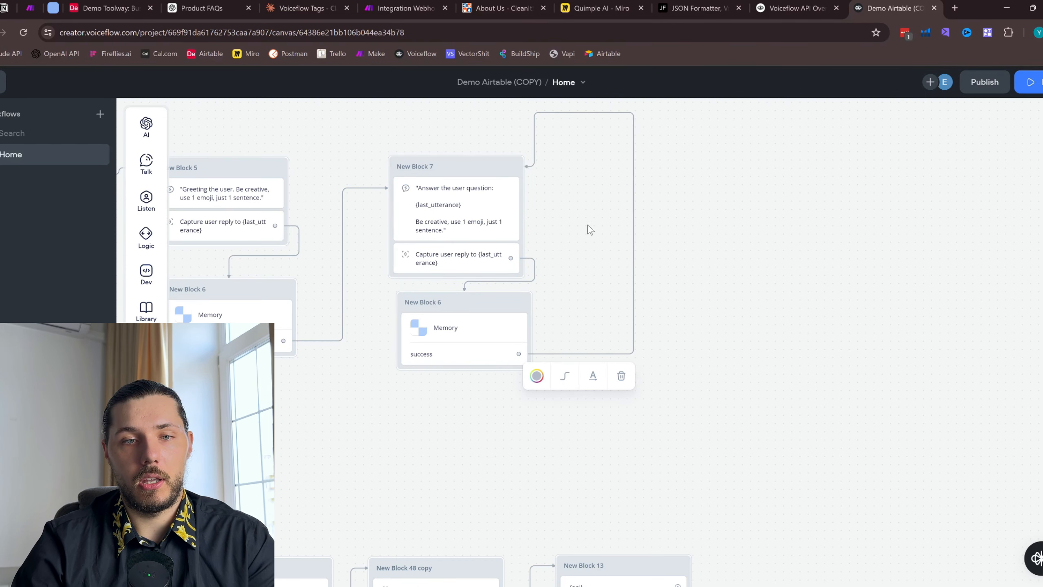
{"action": "left_click_drag", "start_coordinate": [750, 187], "coordinate": [826, 248]}
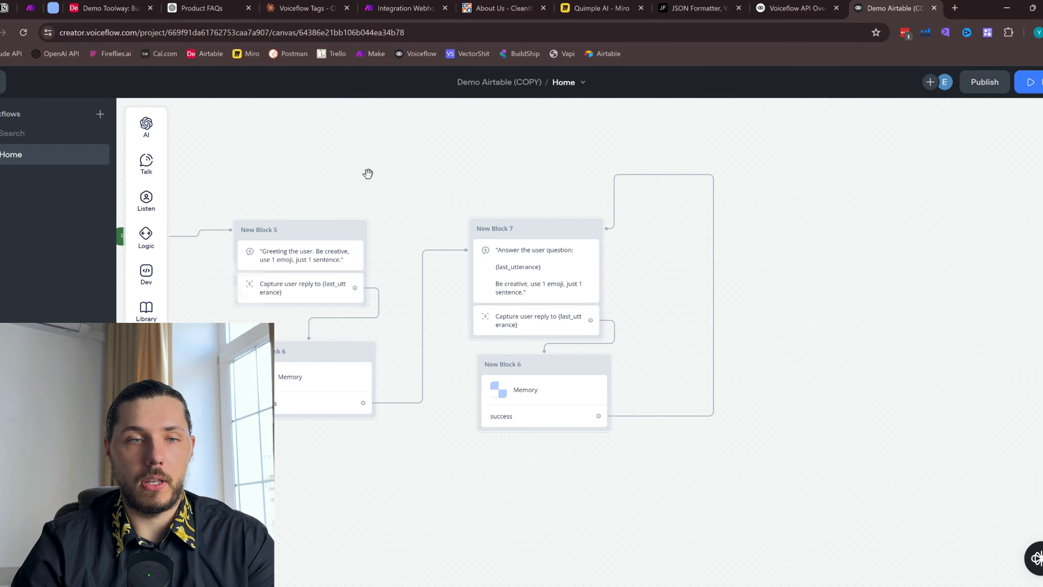
{"action": "left_click_drag", "start_coordinate": [368, 173], "coordinate": [452, 168]}
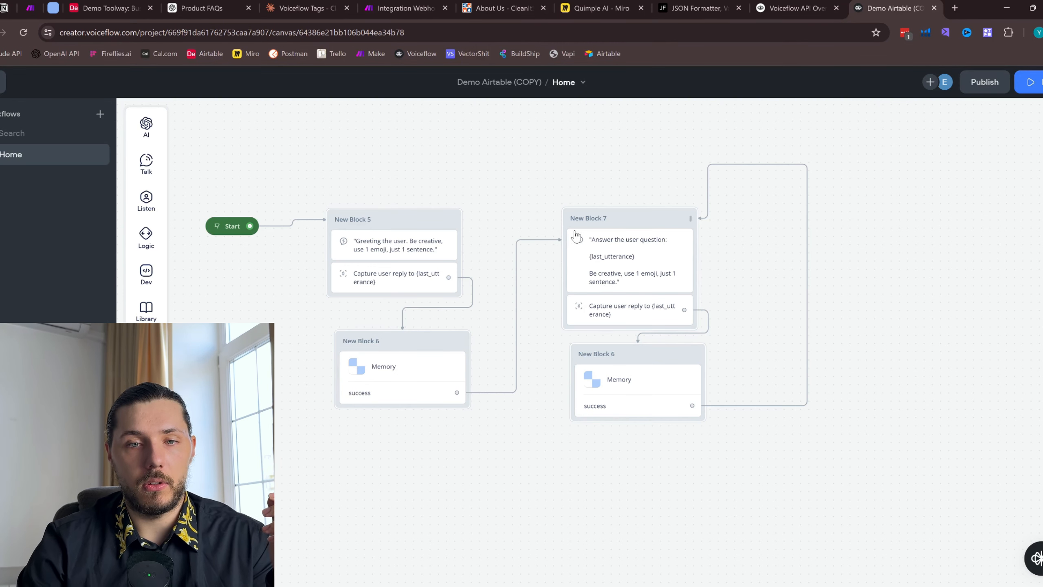
Review the AI answer step, then reopen the Home workflow to look over the Make Webhook blocks
{"action": "left_click", "coordinate": [624, 251]}
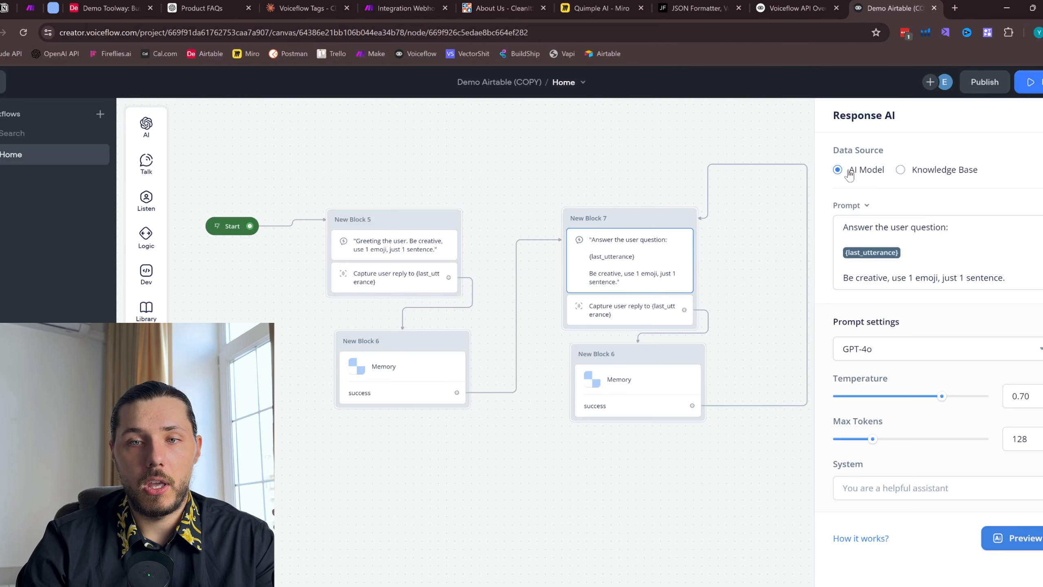
{"action": "left_click_drag", "start_coordinate": [844, 150], "coordinate": [887, 159]}
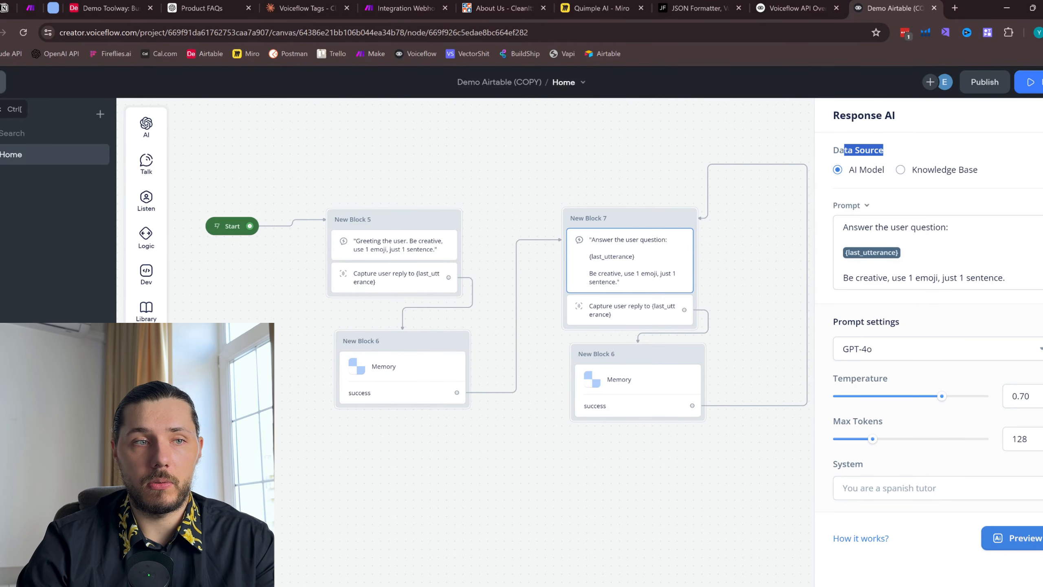
{"action": "left_click", "coordinate": [2, 82]}
{"action": "left_click", "coordinate": [56, 157]}
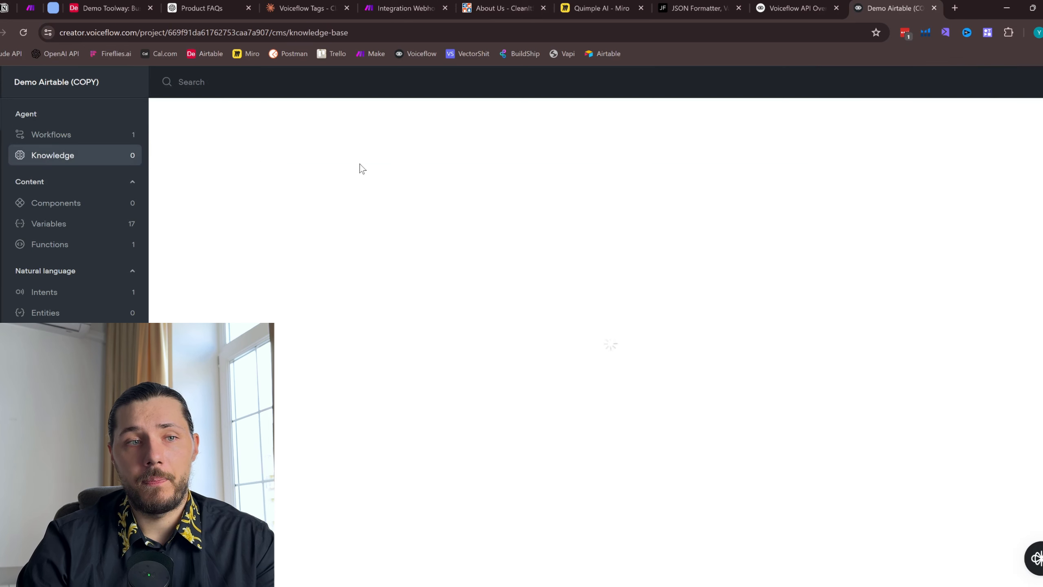
{"action": "left_click", "coordinate": [75, 135]}
{"action": "left_click", "coordinate": [242, 173]}
{"action": "double_click", "coordinate": [243, 173]}
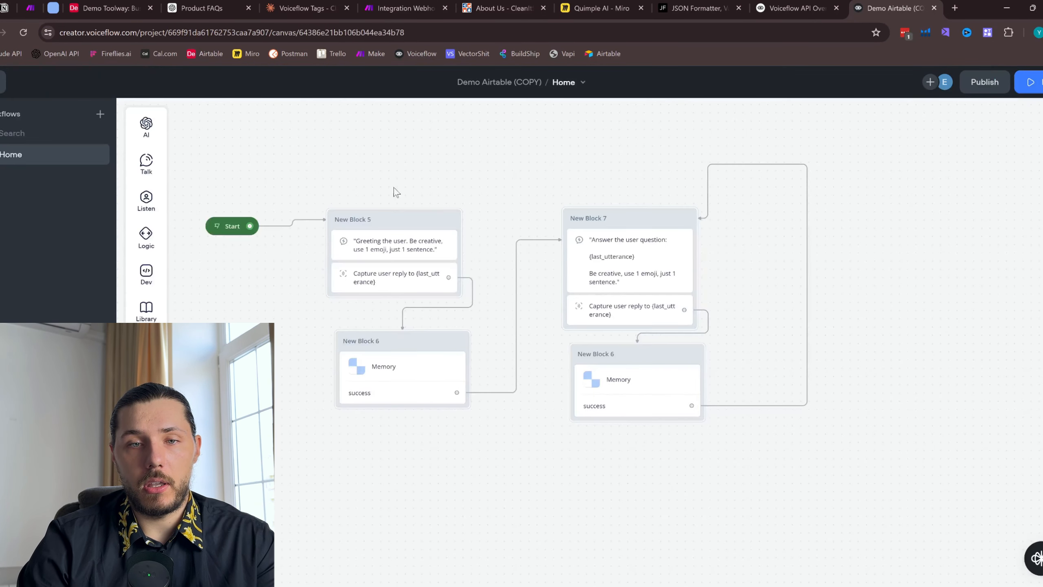
{"action": "scroll", "coordinate": [758, 256], "scroll_direction": "down", "scroll_amount": 1}
{"action": "left_click_drag", "start_coordinate": [757, 255], "coordinate": [765, 197]}
{"action": "scroll", "coordinate": [593, 347], "scroll_direction": "down", "scroll_amount": 2}
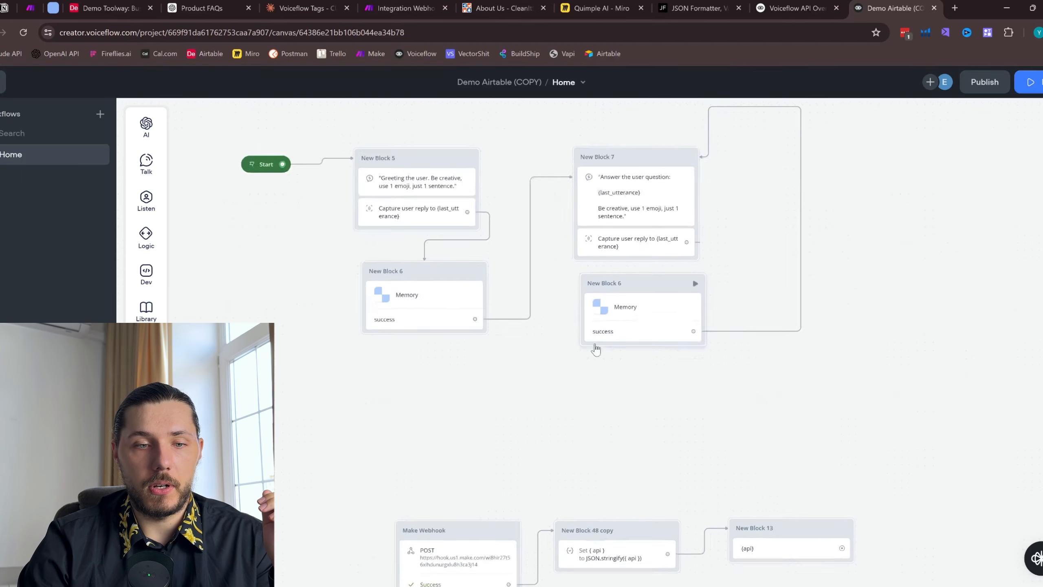
{"action": "left_click_drag", "start_coordinate": [471, 383], "coordinate": [551, 442]}
Delete the Book a table intent from the Intents list
{"action": "left_click", "coordinate": [1, 84]}
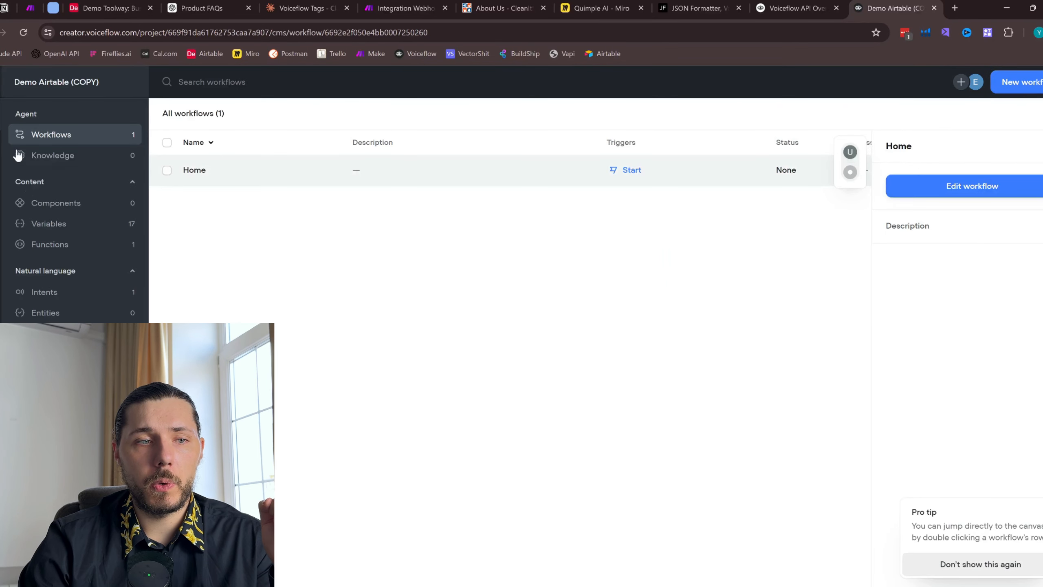
{"action": "left_click", "coordinate": [62, 292]}
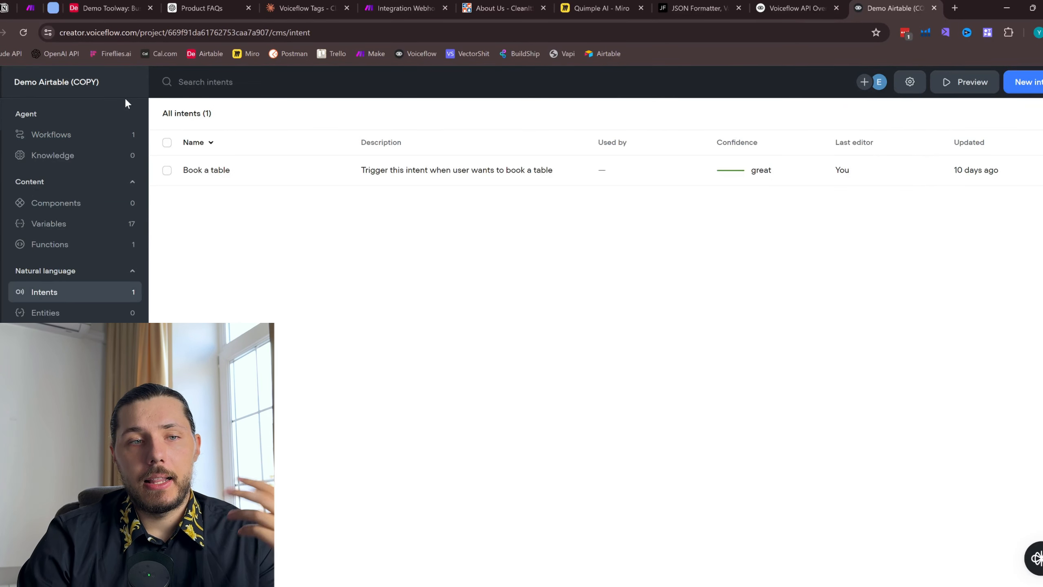
{"action": "left_click", "coordinate": [167, 170]}
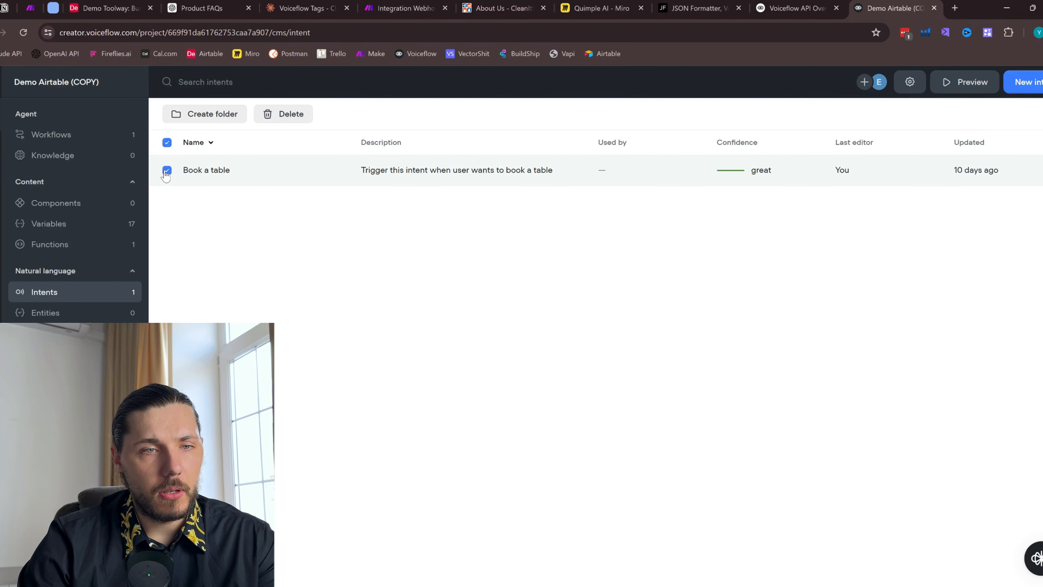
{"action": "left_click", "coordinate": [287, 117]}
{"action": "left_click", "coordinate": [574, 194]}
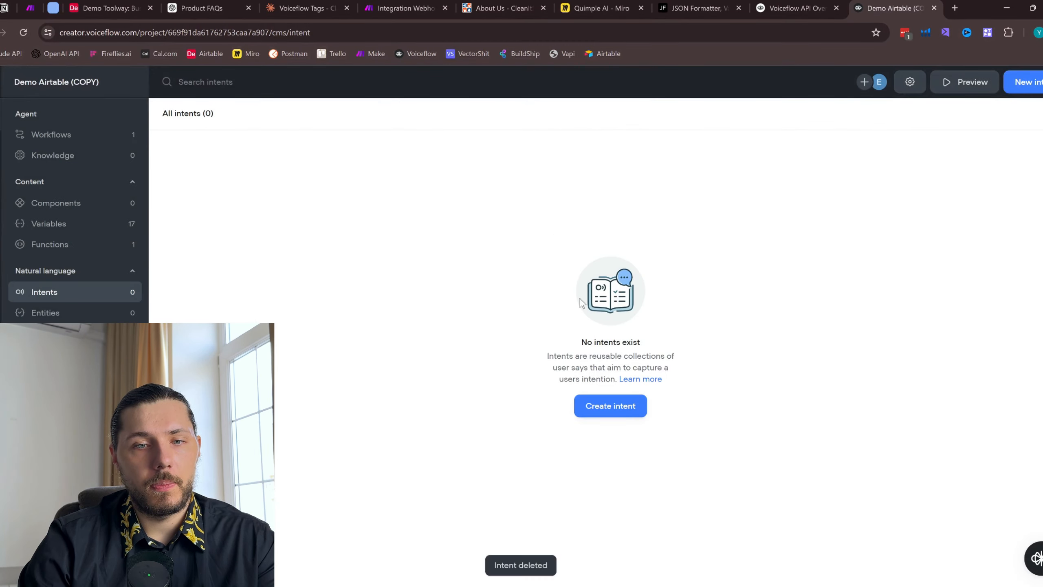
Start a new intent named Price Info, described as triggering when users want price information
{"action": "left_click", "coordinate": [628, 409]}
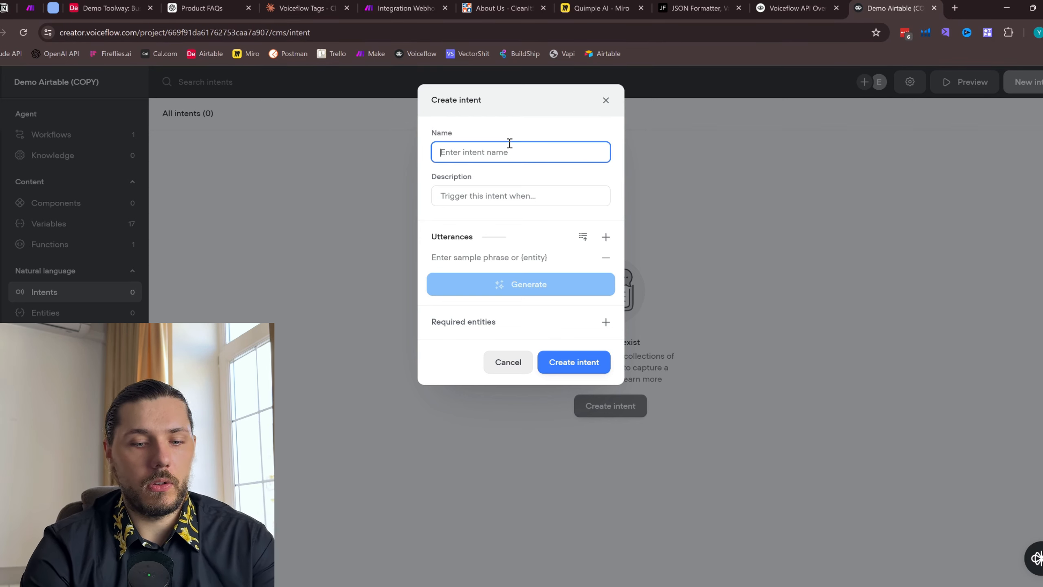
{"action": "type", "text": "Price Info"}
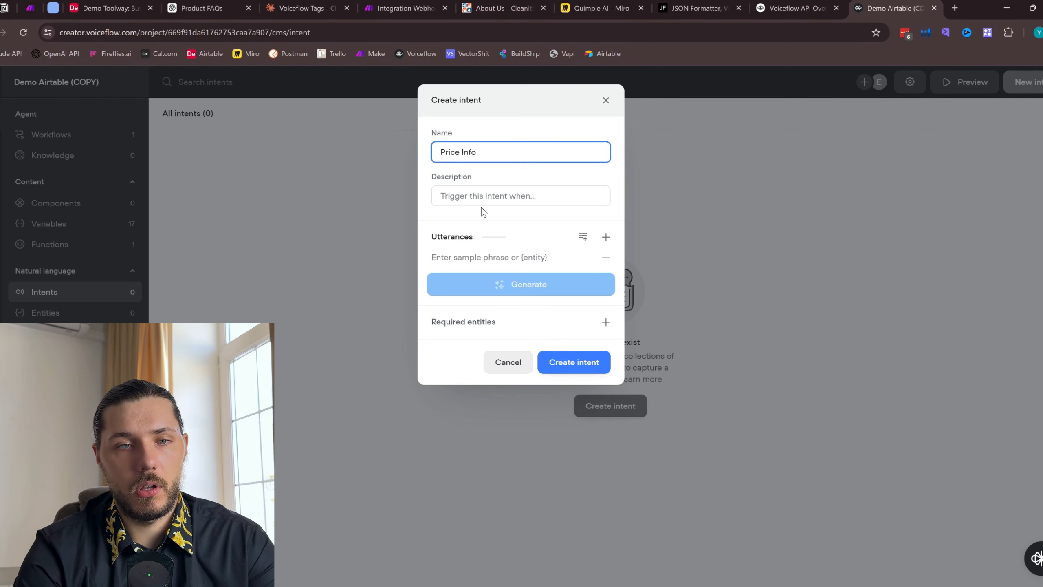
{"action": "left_click", "coordinate": [480, 207]}
{"action": "left_click", "coordinate": [485, 196]}
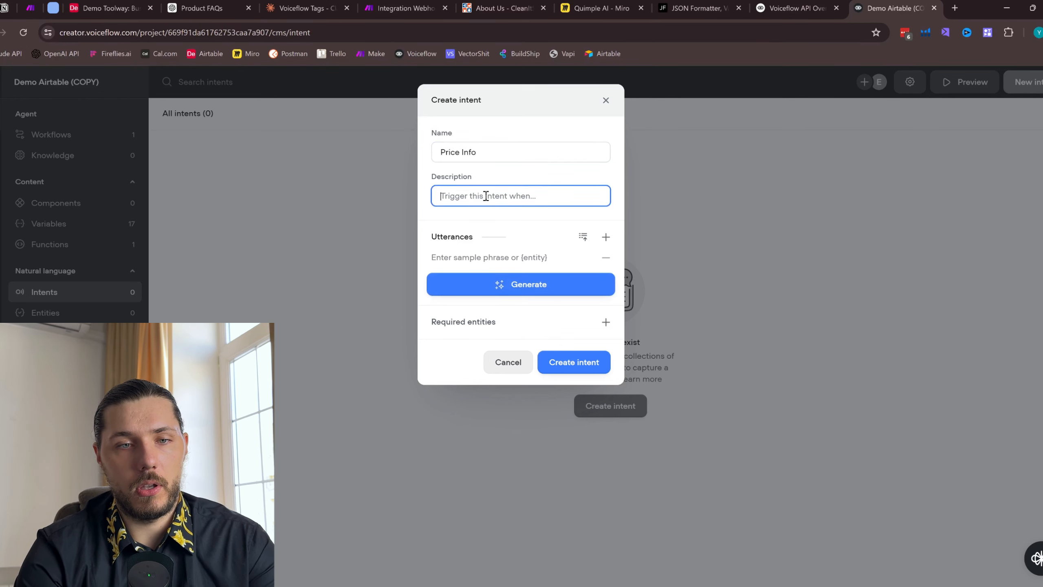
{"action": "type", "text": "Trigger this intent when user want to get"}
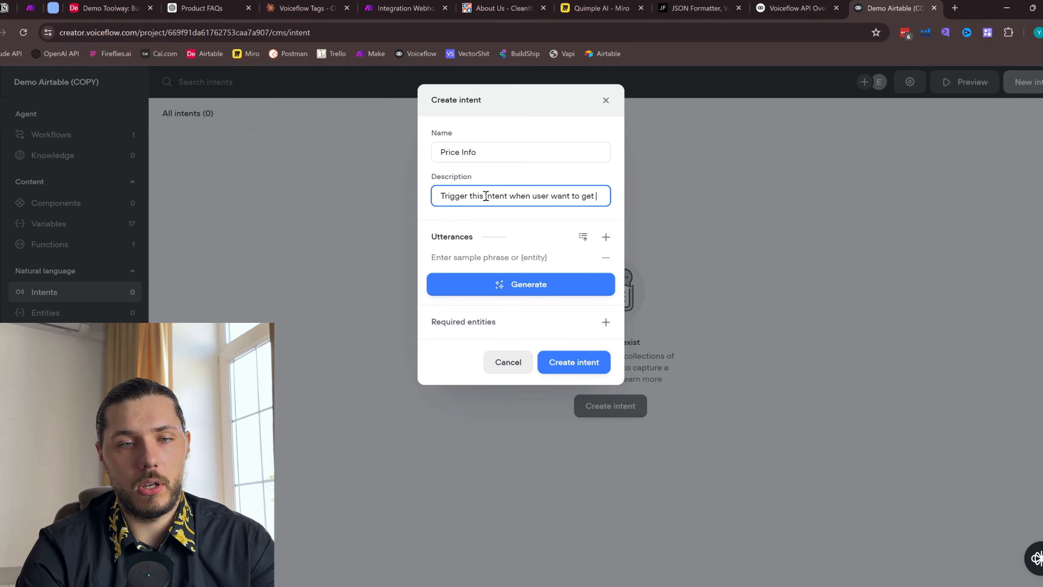
{"action": "type", "text": " information about"}
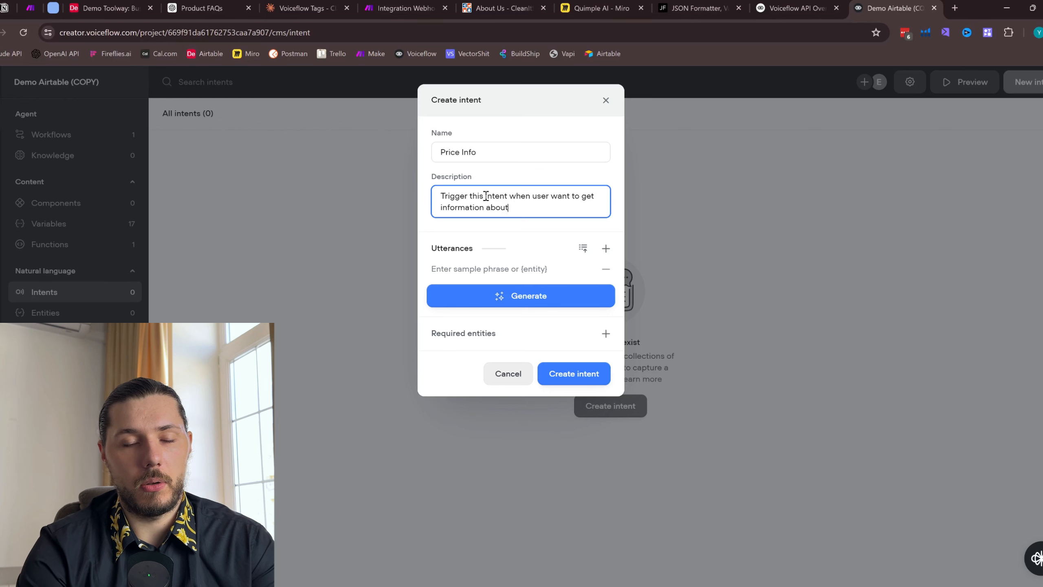
{"action": "type", "text": " our prices"}
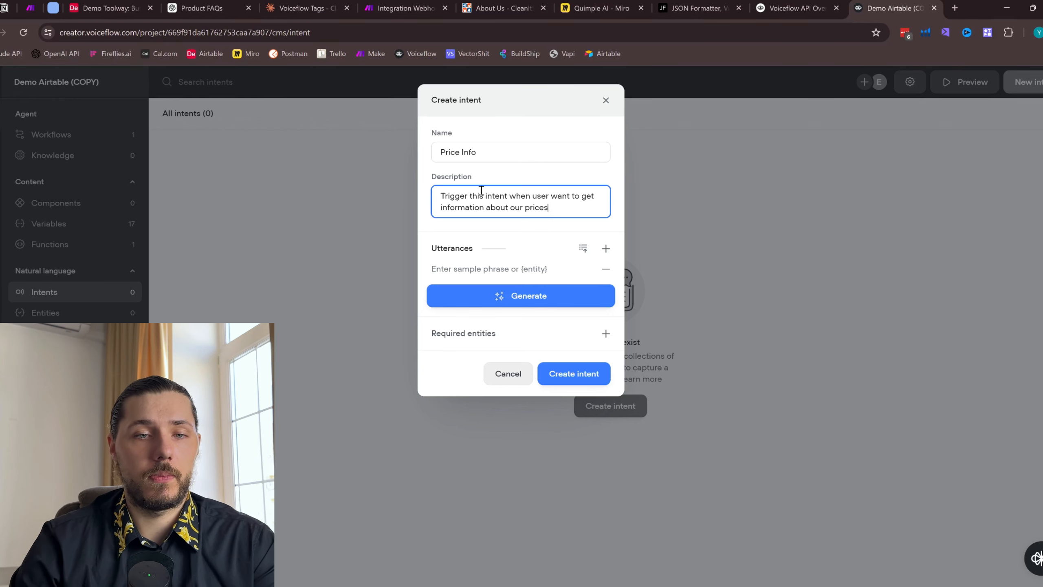
Add utterances 'What are your prices', 'I need to get price', 'Send me', generate 10 more, and create it
{"action": "left_click", "coordinate": [532, 237]}
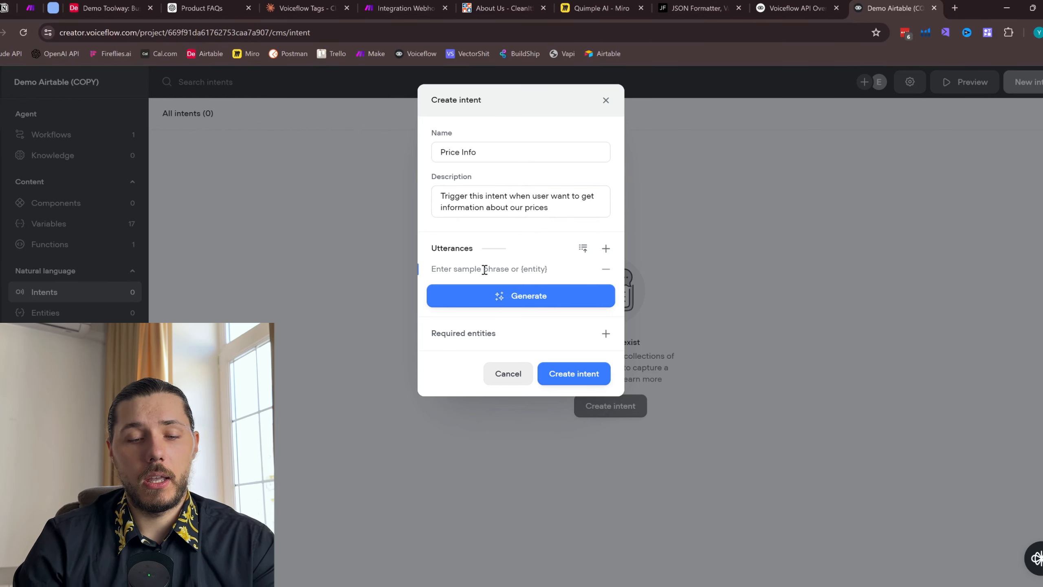
{"action": "type", "text": "W"}
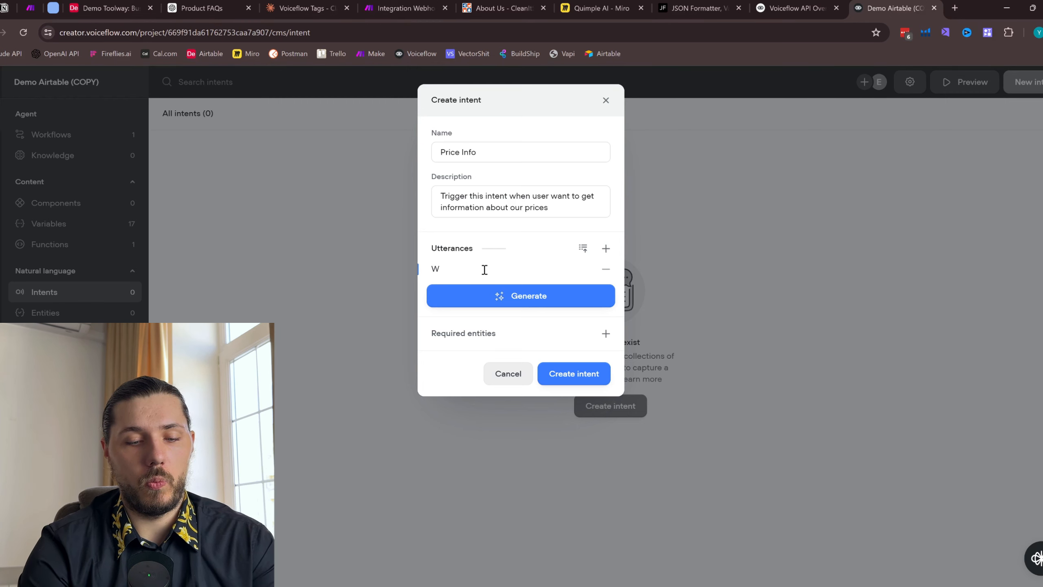
{"action": "type", "text": "hat are your"}
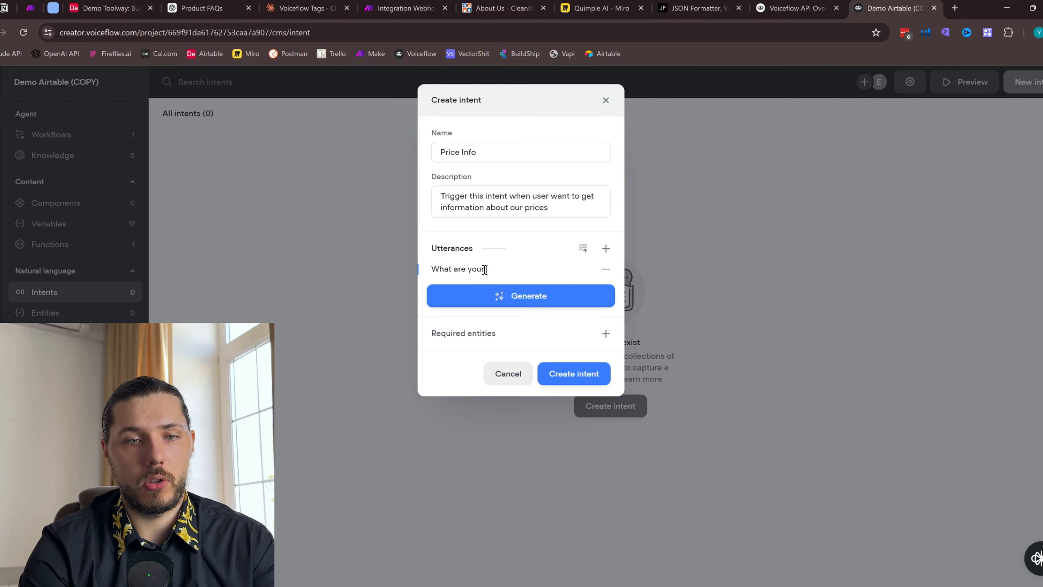
{"action": "type", "text": " prices"}
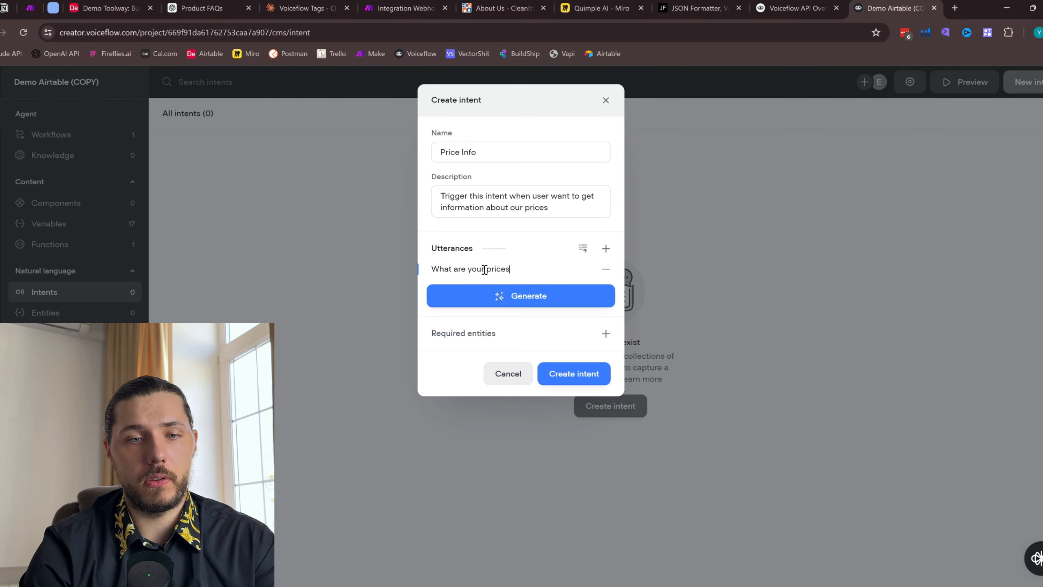
{"action": "left_click", "coordinate": [606, 248]}
{"action": "type", "text": "I need t"}
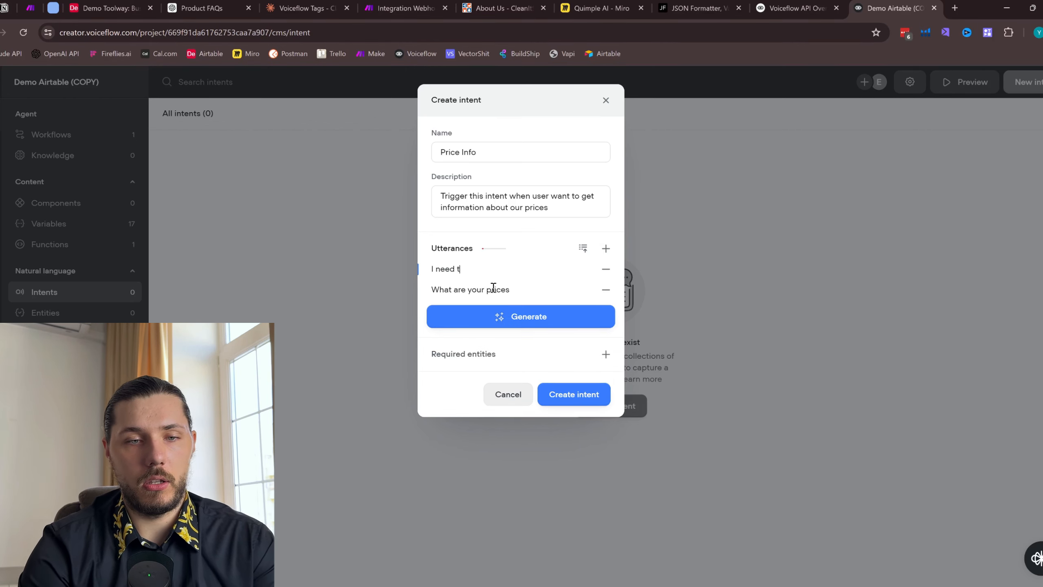
{"action": "type", "text": "o get price list"}
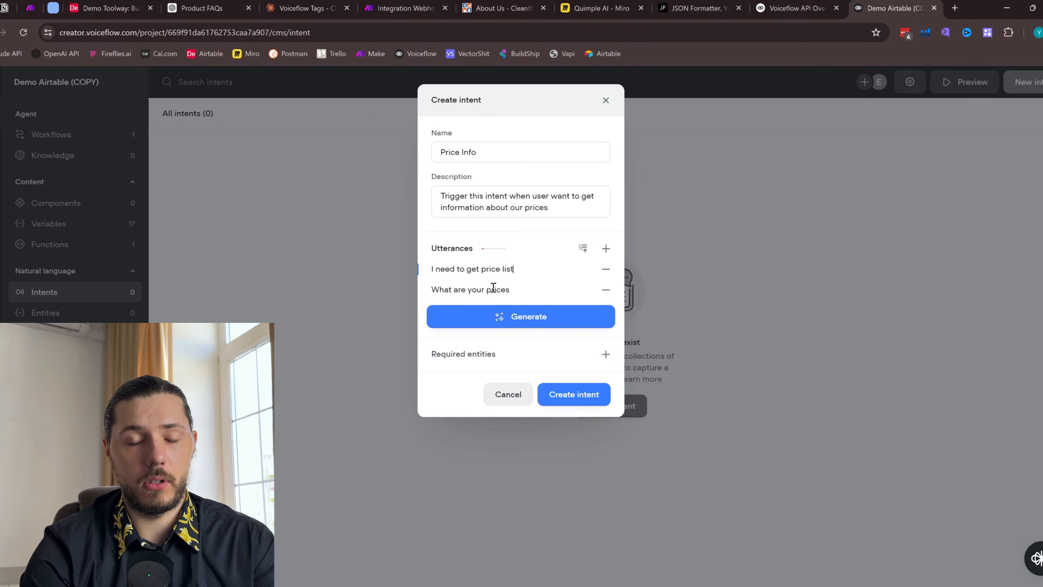
{"action": "left_click", "coordinate": [605, 248]}
{"action": "type", "text": "Sen"}
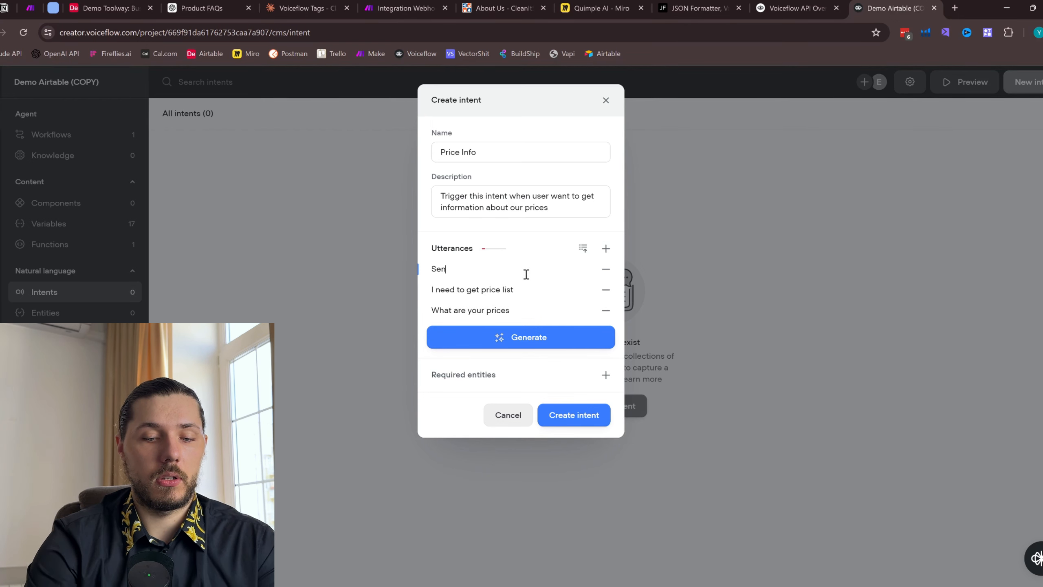
{"action": "type", "text": "d me price"}
{"action": "left_click", "coordinate": [531, 338]}
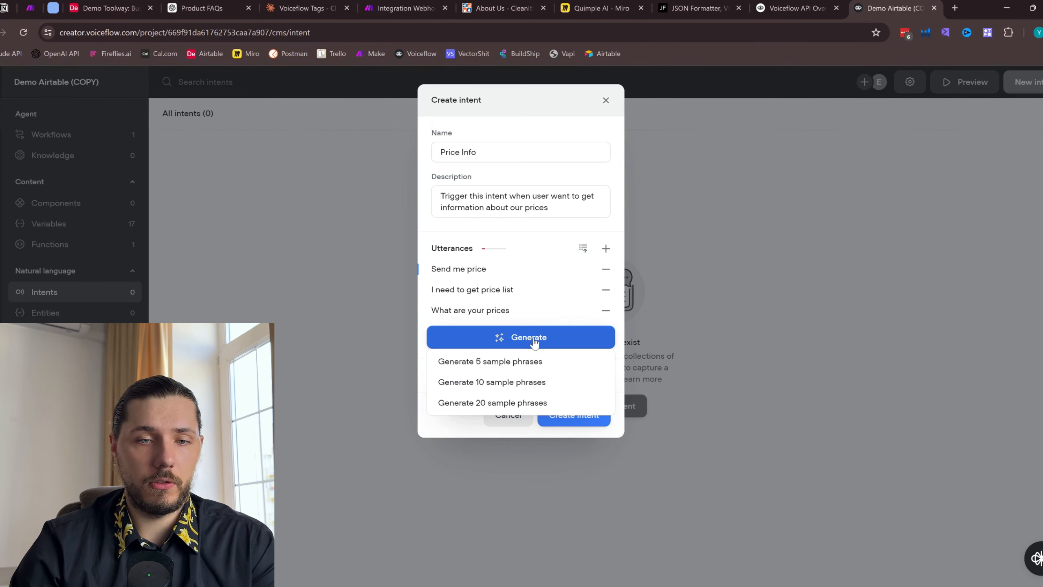
{"action": "left_click", "coordinate": [530, 383]}
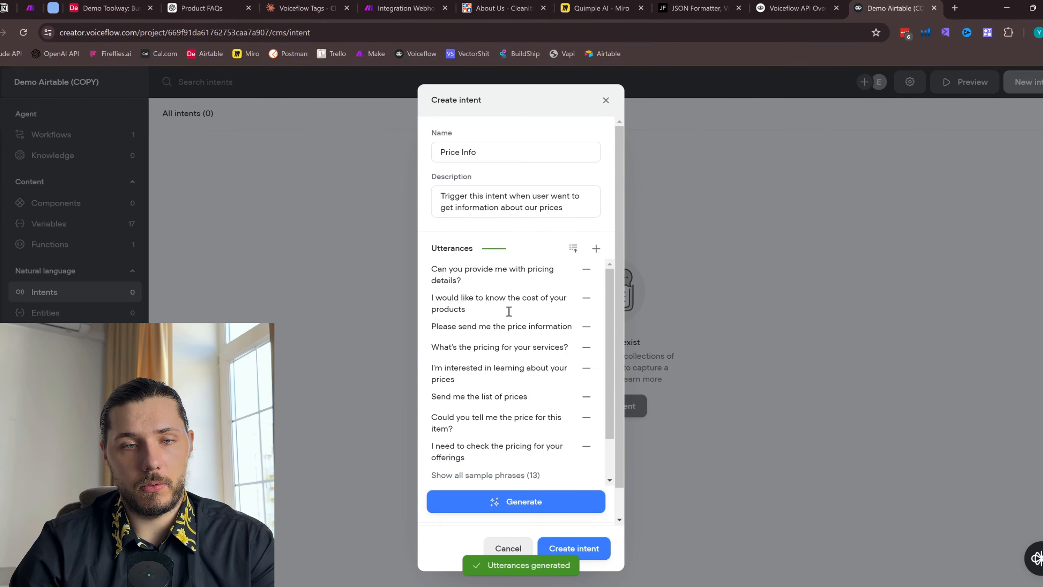
{"action": "scroll", "coordinate": [509, 311], "scroll_direction": "down", "scroll_amount": 5}
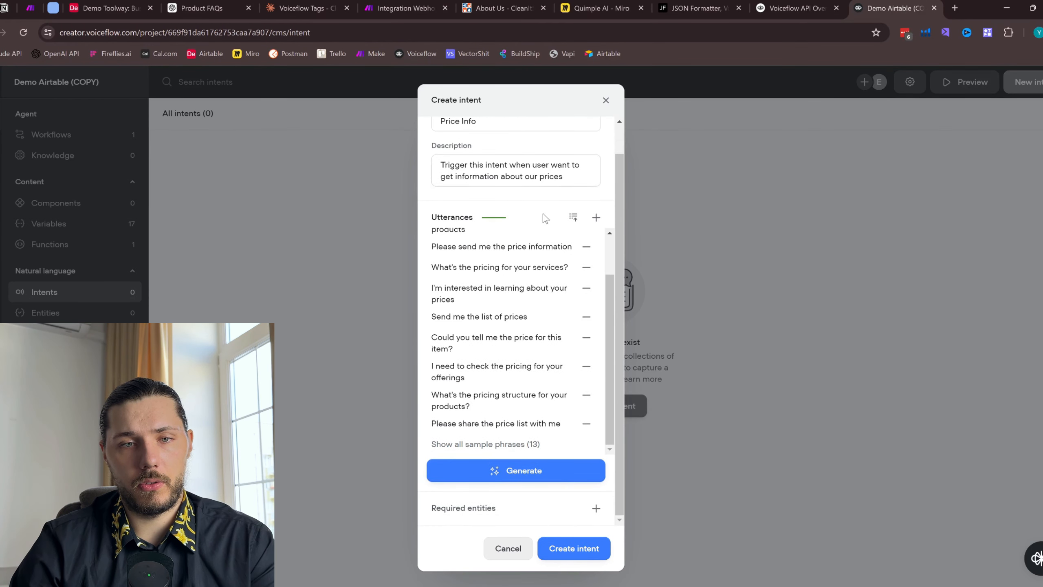
{"action": "left_click", "coordinate": [578, 549]}
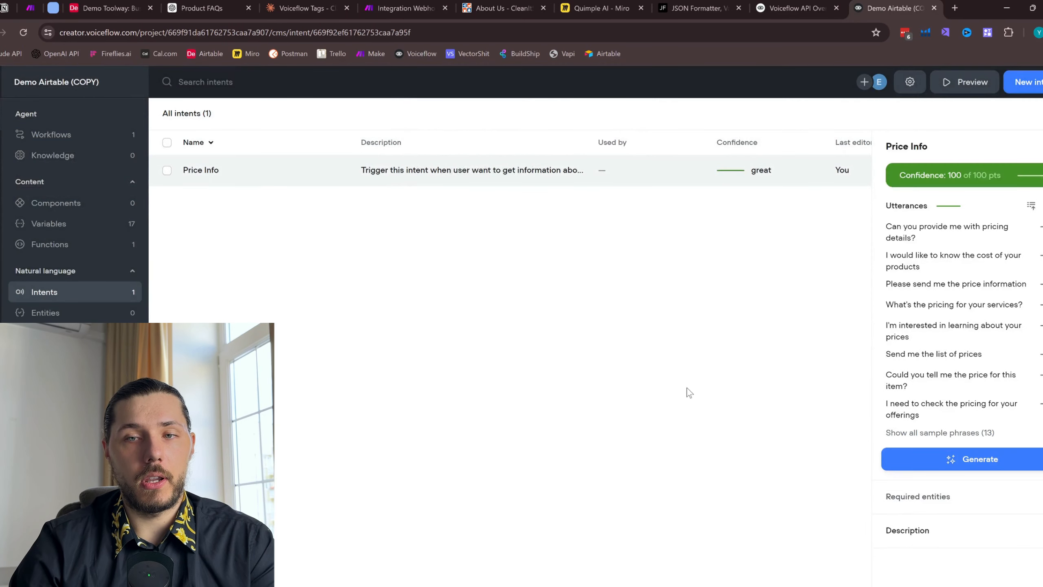
Keep intent classification on LLM with Claude 3.5 Sonnet at temperature 0.10 and save
{"action": "left_click", "coordinate": [741, 327]}
{"action": "left_click", "coordinate": [910, 82]}
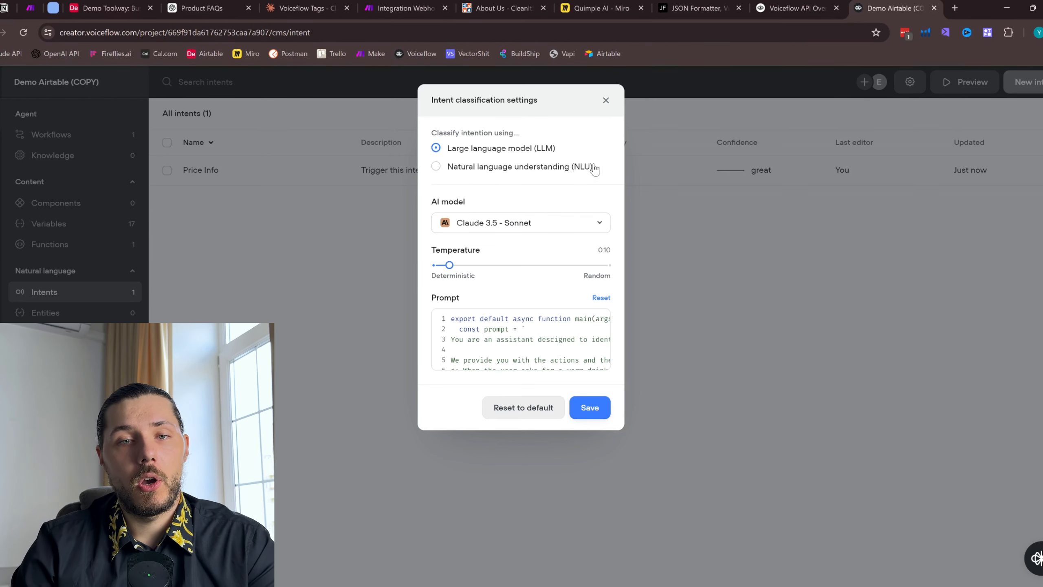
{"action": "mouse_move", "coordinate": [511, 179]}
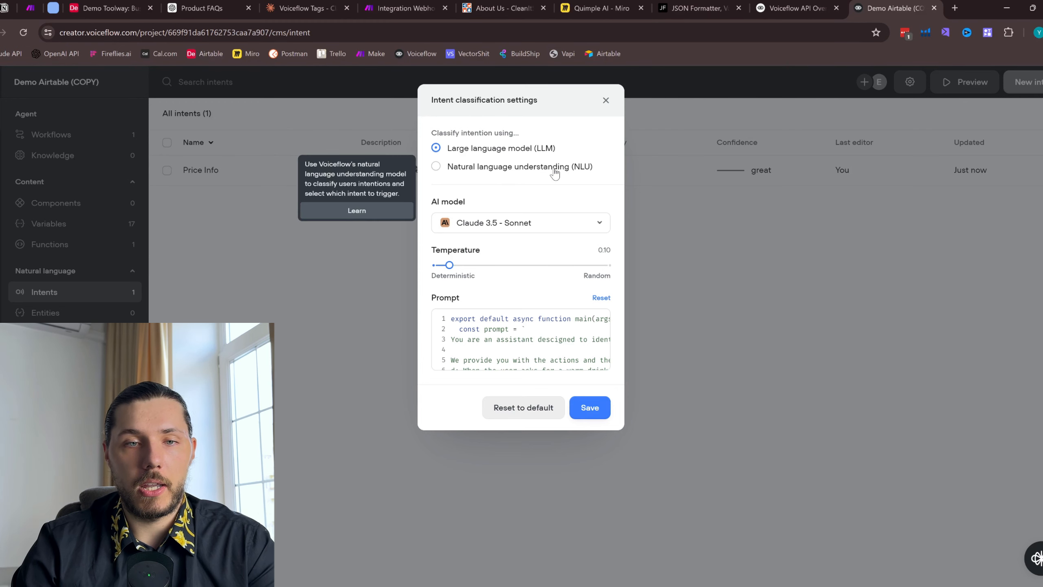
{"action": "mouse_move", "coordinate": [450, 152]}
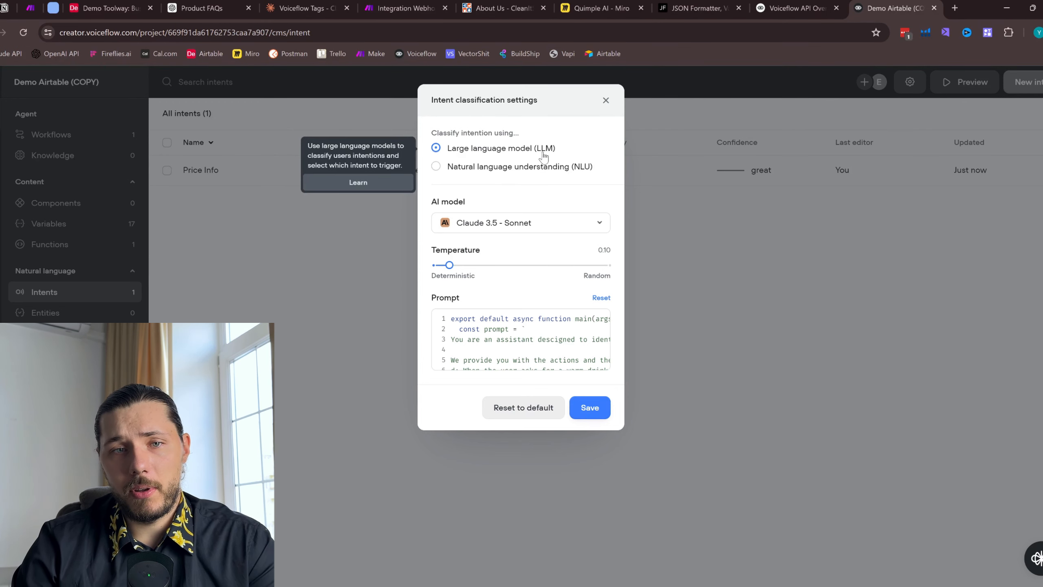
{"action": "left_click", "coordinate": [491, 226]}
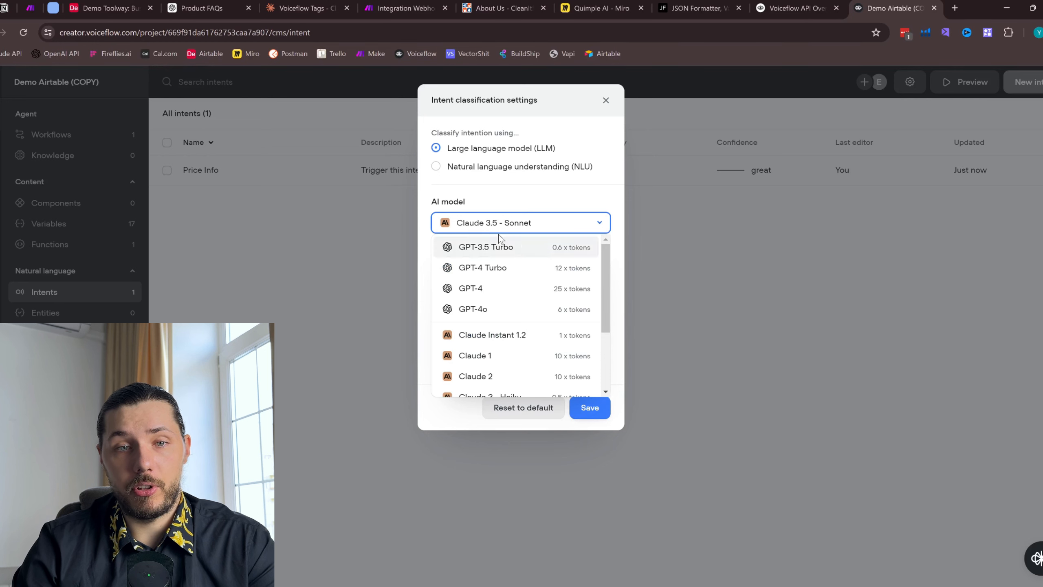
{"action": "scroll", "coordinate": [582, 339], "scroll_direction": "down", "scroll_amount": 3}
{"action": "left_click", "coordinate": [608, 192]}
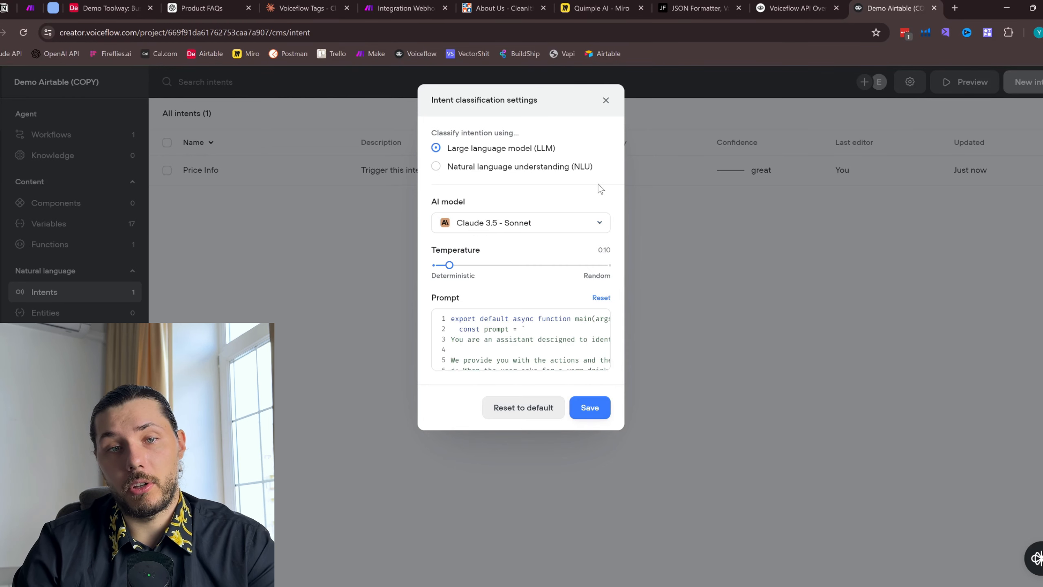
{"action": "left_click", "coordinate": [604, 407]}
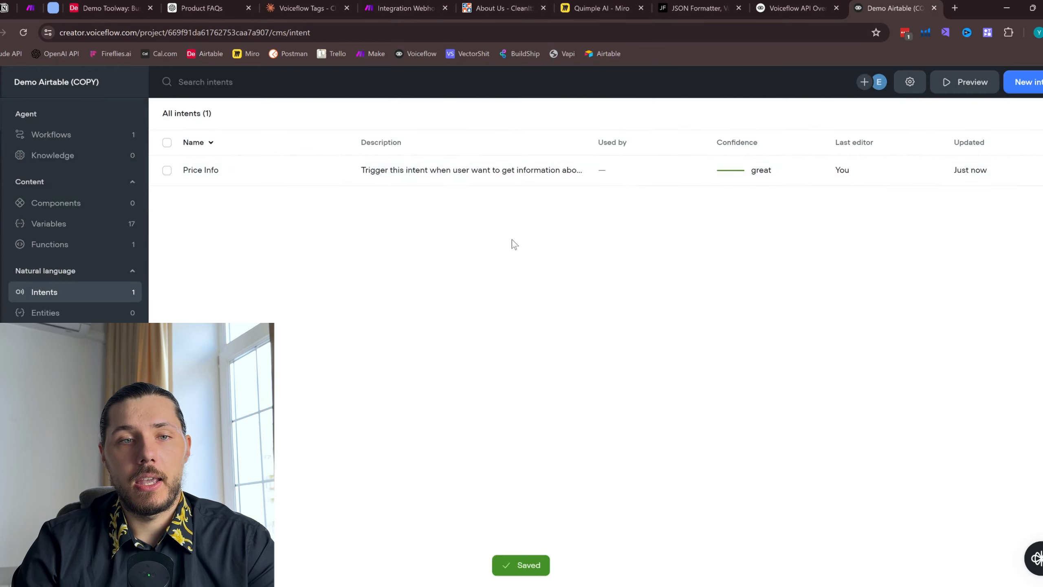
Open the Home workflow and shift the whole existing diagram upward to make room
{"action": "left_click", "coordinate": [70, 139]}
{"action": "left_click", "coordinate": [197, 176]}
{"action": "left_click", "coordinate": [197, 174]}
{"action": "left_click_drag", "start_coordinate": [446, 407], "coordinate": [468, 451]}
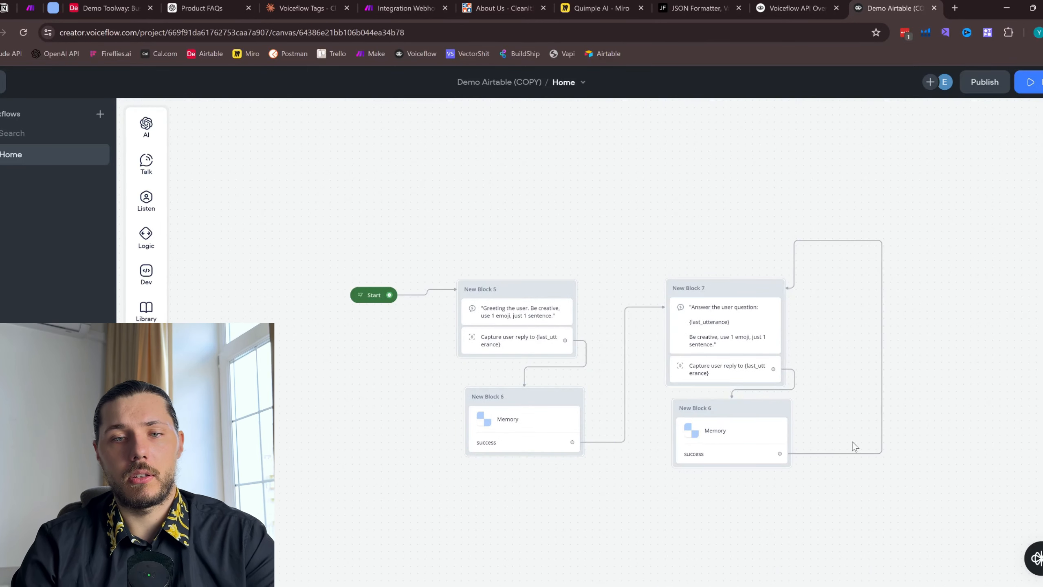
{"action": "left_click_drag", "start_coordinate": [919, 474], "coordinate": [332, 213]}
{"action": "left_click_drag", "start_coordinate": [538, 316], "coordinate": [546, 136]}
Add a trigger node set to Price Info and place it below the existing flow
{"action": "right_click", "coordinate": [441, 332]}
{"action": "left_click", "coordinate": [473, 350]}
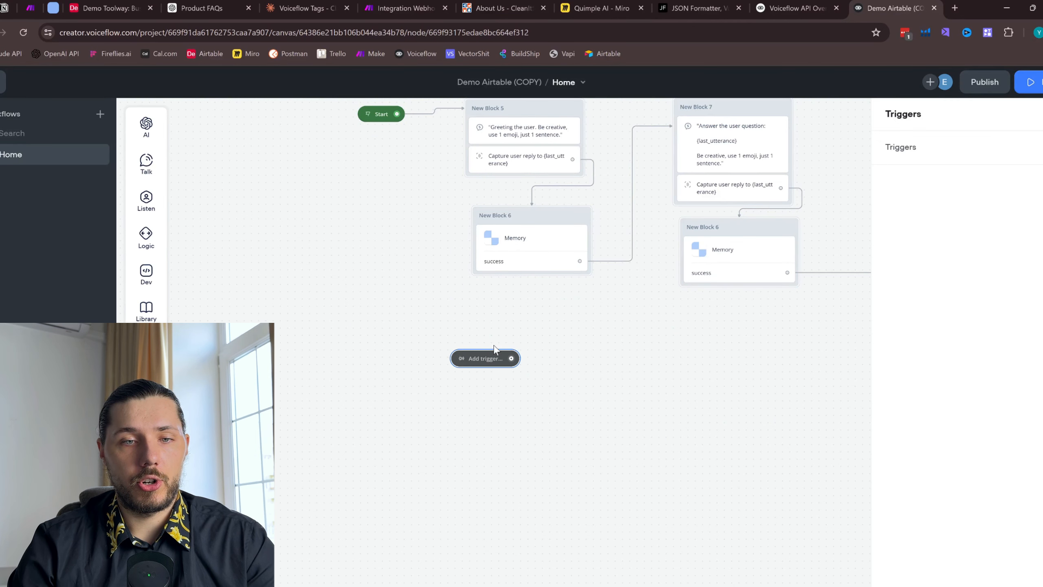
{"action": "left_click_drag", "start_coordinate": [492, 359], "coordinate": [393, 373]}
{"action": "left_click", "coordinate": [392, 373]}
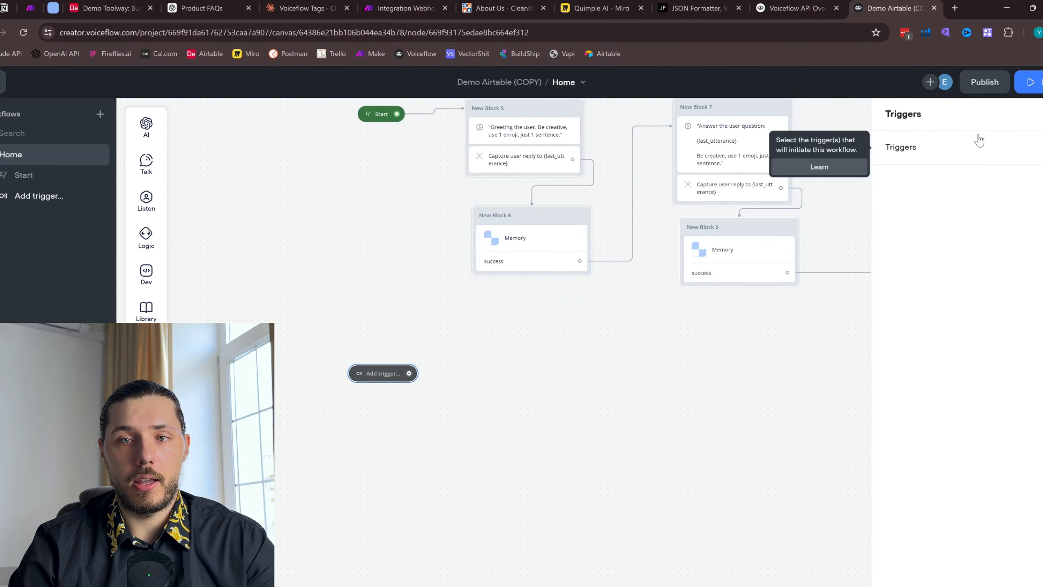
{"action": "left_click", "coordinate": [1019, 148]}
{"action": "left_click", "coordinate": [987, 219]}
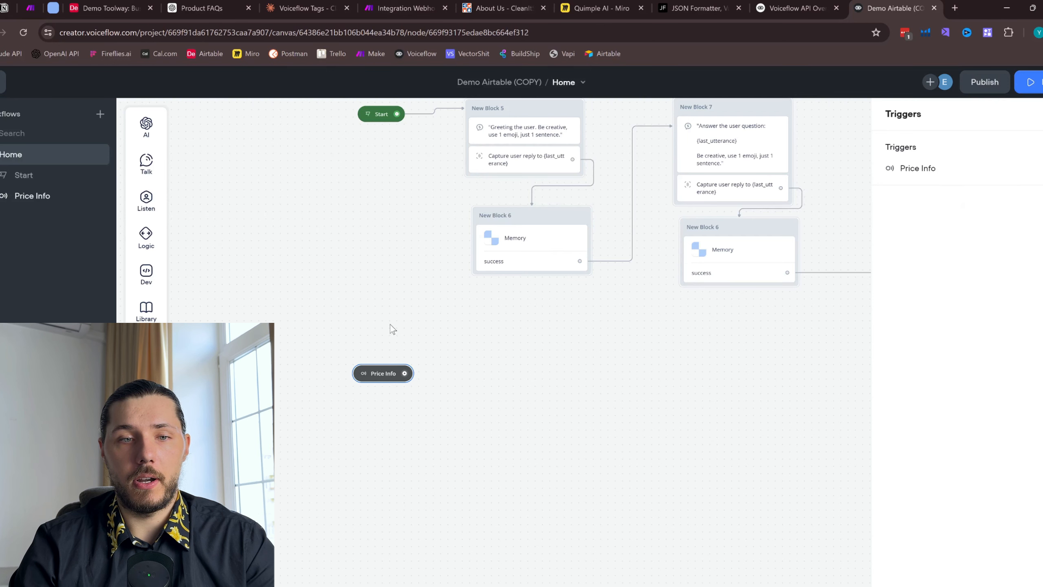
{"action": "left_click_drag", "start_coordinate": [407, 336], "coordinate": [403, 384]}
{"action": "left_click_drag", "start_coordinate": [385, 425], "coordinate": [378, 444]}
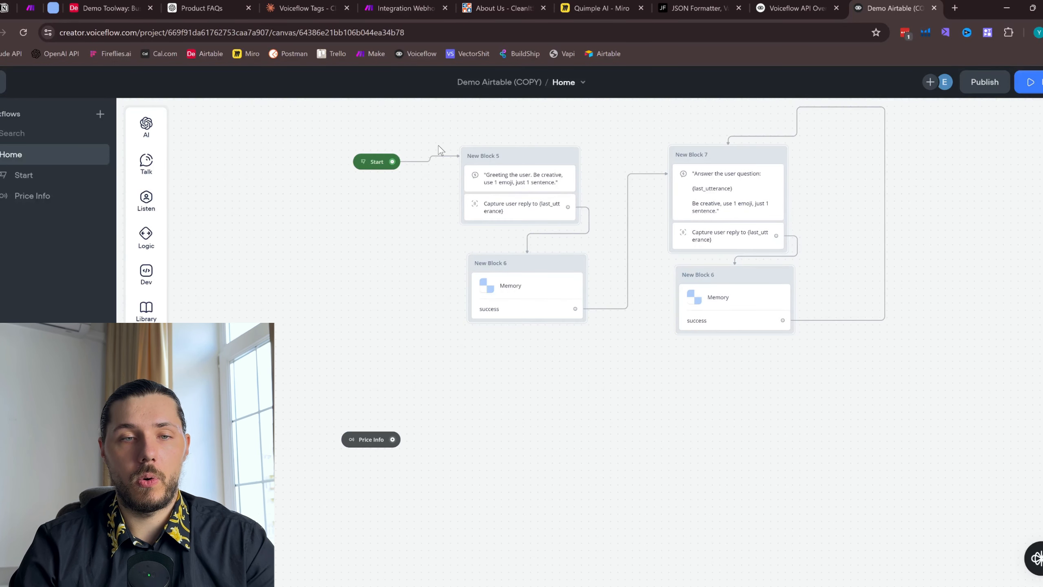
{"action": "scroll", "coordinate": [370, 445], "scroll_direction": "up", "scroll_amount": 2}
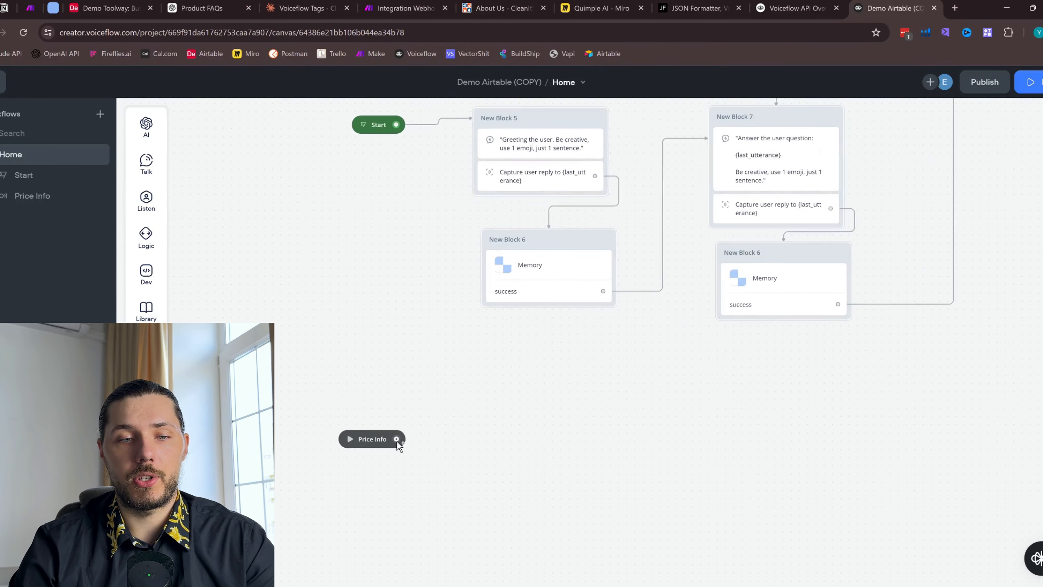
Attach a Response AI step (New Block 10) after the Price Info trigger
{"action": "left_click_drag", "start_coordinate": [491, 431], "coordinate": [491, 431]}
{"action": "mouse_move", "coordinate": [533, 259]}
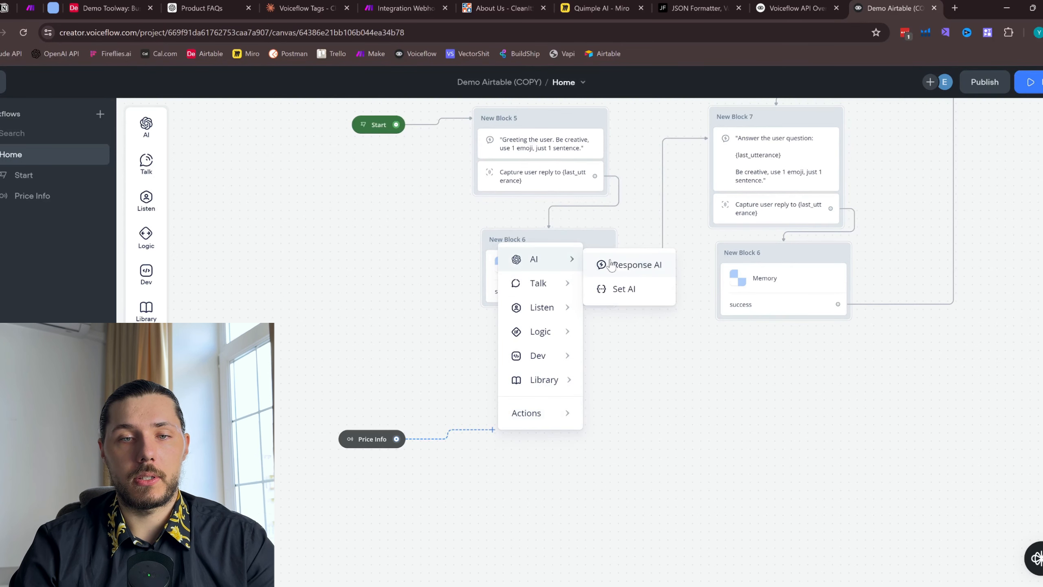
{"action": "left_click", "coordinate": [626, 263]}
{"action": "left_click_drag", "start_coordinate": [600, 411], "coordinate": [553, 427]}
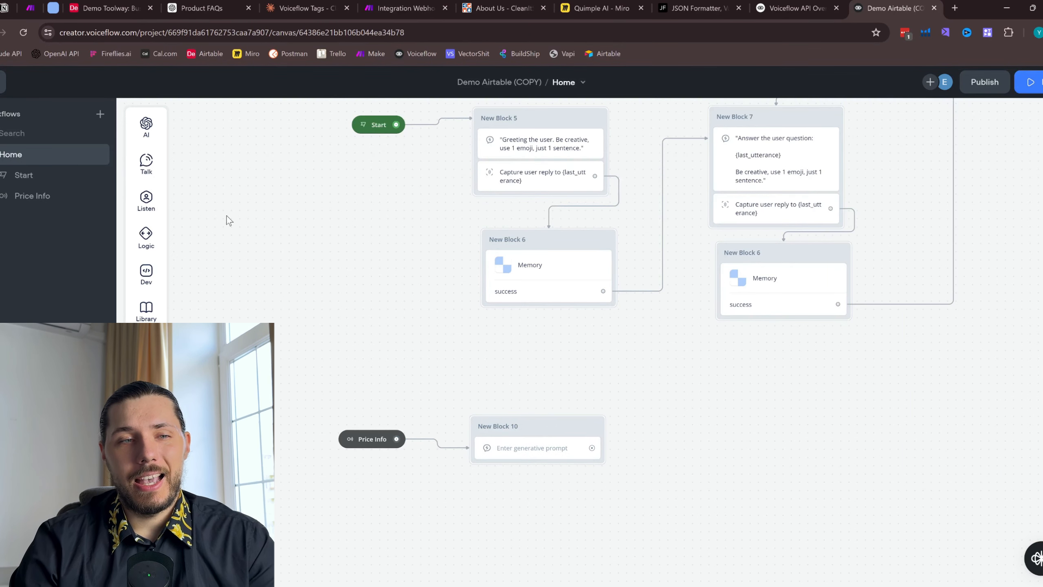
Remove the stray text-reply block, New Block 11, from the canvas
{"action": "mouse_move", "coordinate": [163, 177]}
{"action": "left_click_drag", "start_coordinate": [198, 162], "coordinate": [481, 395]}
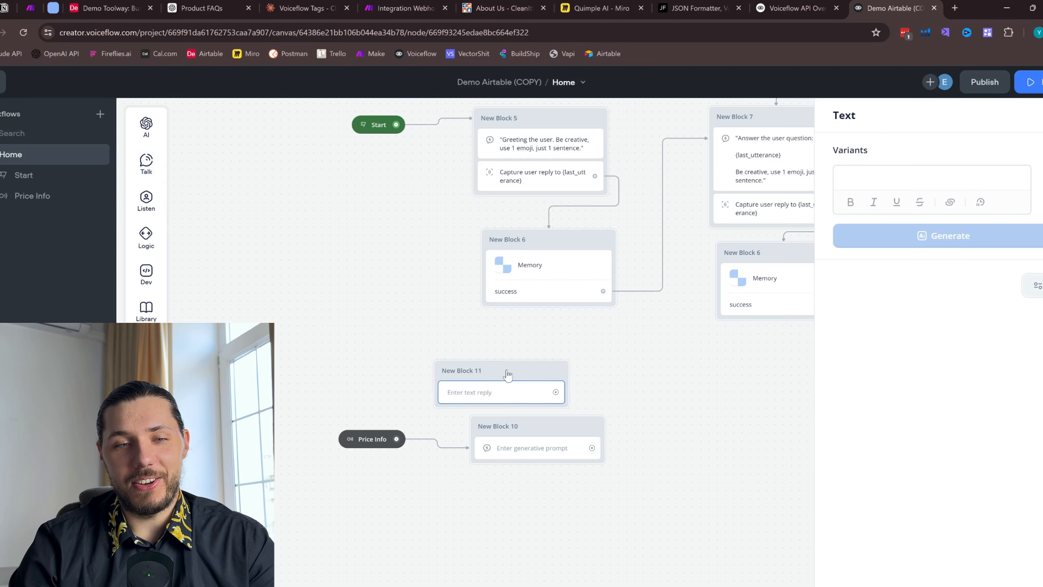
{"action": "left_click", "coordinate": [908, 181]}
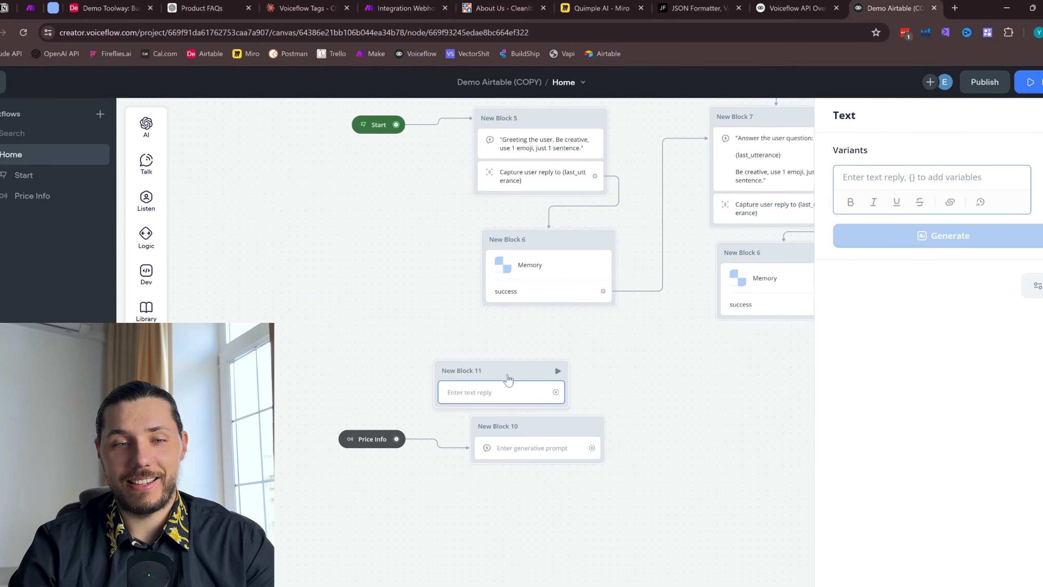
{"action": "right_click", "coordinate": [507, 371]}
{"action": "left_click", "coordinate": [574, 418]}
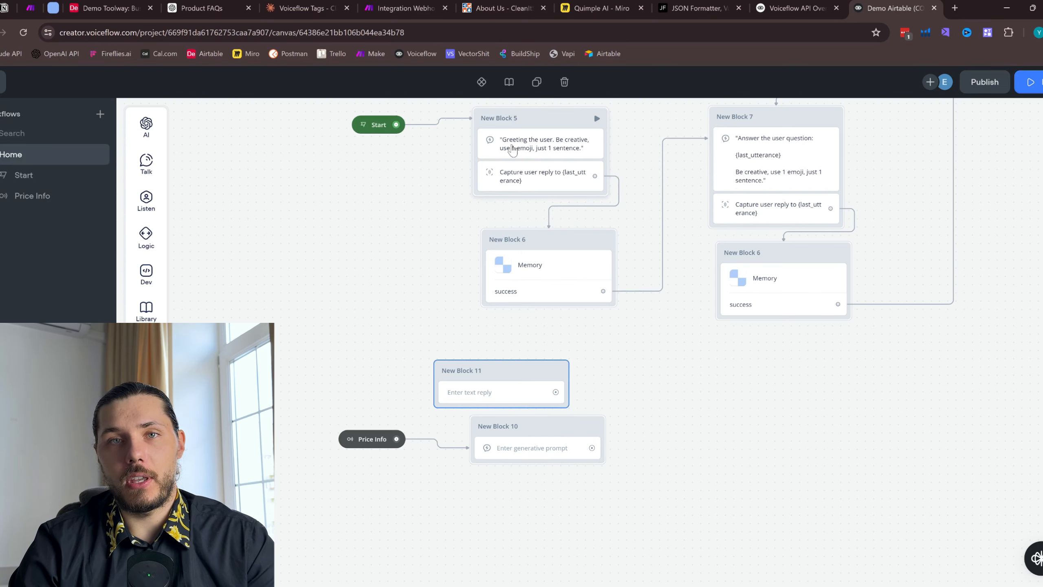
{"action": "right_click", "coordinate": [510, 370]}
{"action": "left_click", "coordinate": [559, 354]}
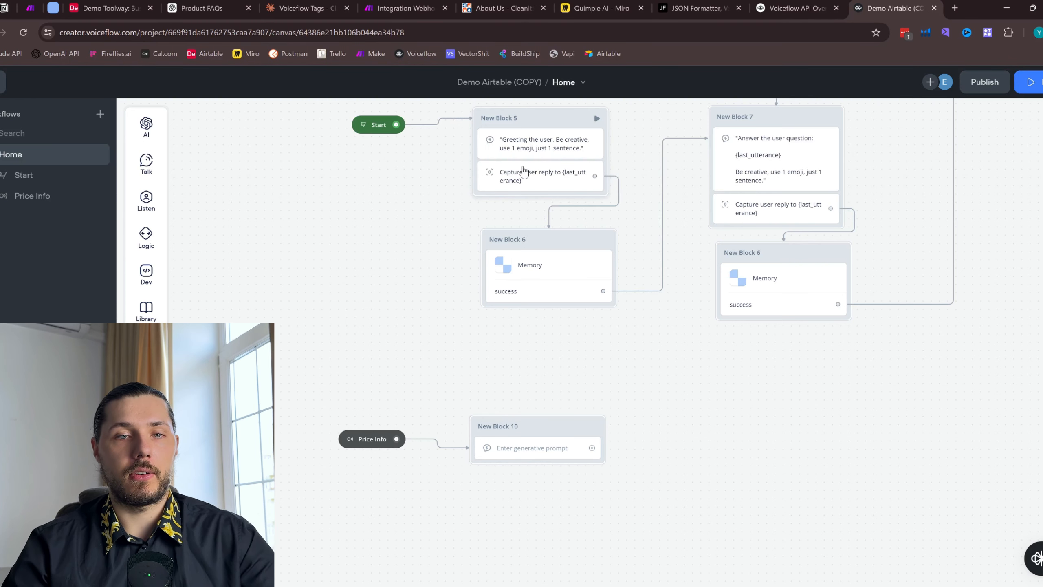
Prompt New Block 10 to ask users wanting price info for an email, using GPT-4o
{"action": "left_click", "coordinate": [509, 448]}
{"action": "left_click", "coordinate": [892, 226]}
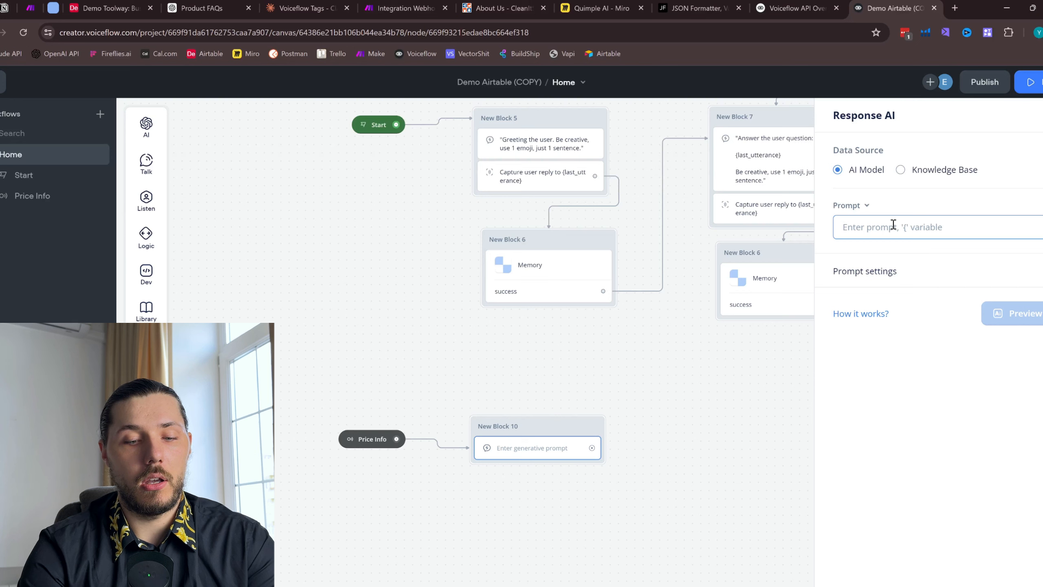
{"action": "type", "text": "User want t"}
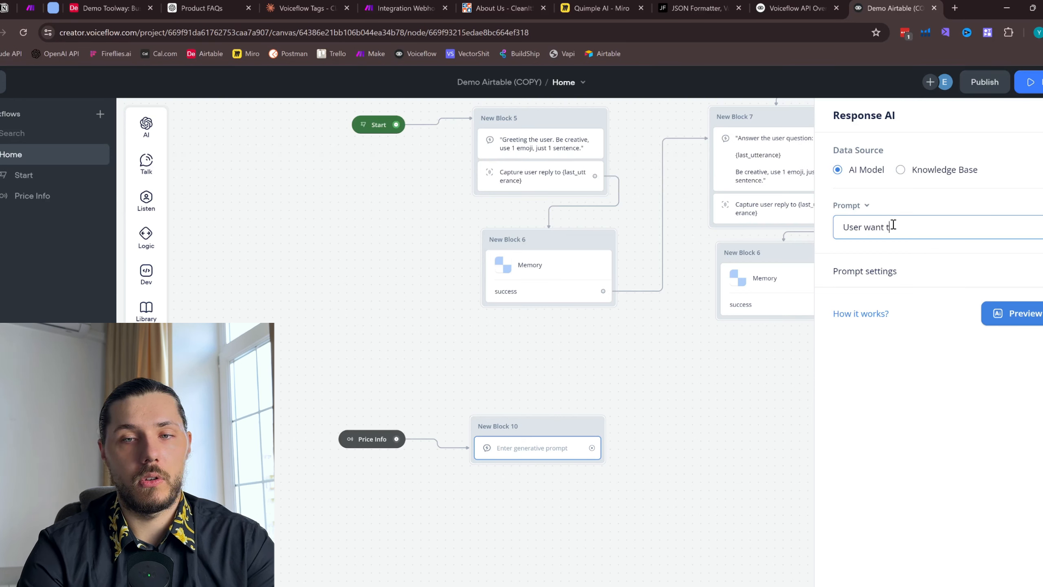
{"action": "type", "text": "o get information a"}
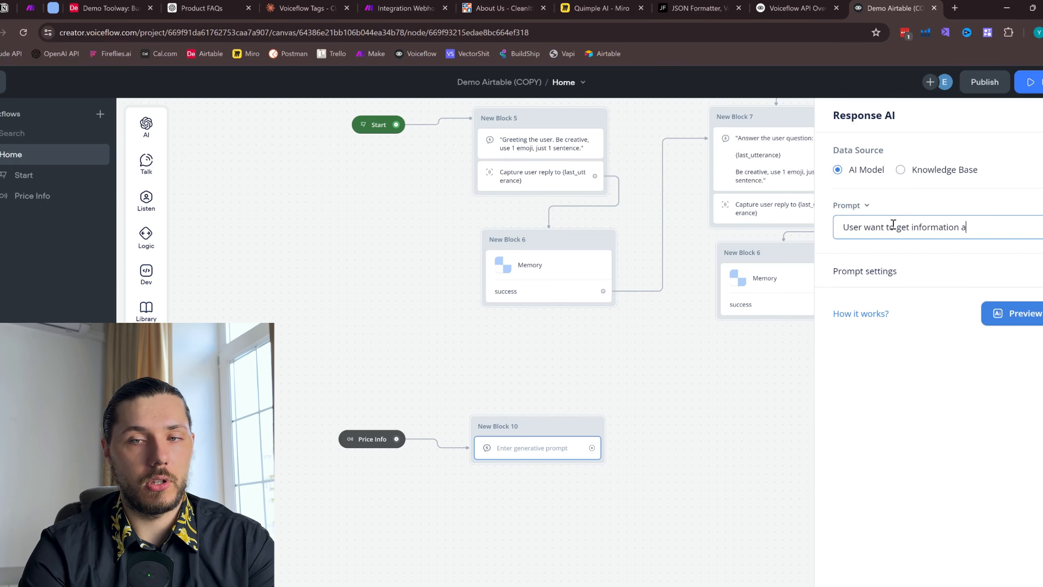
{"action": "type", "text": "bout our pri"}
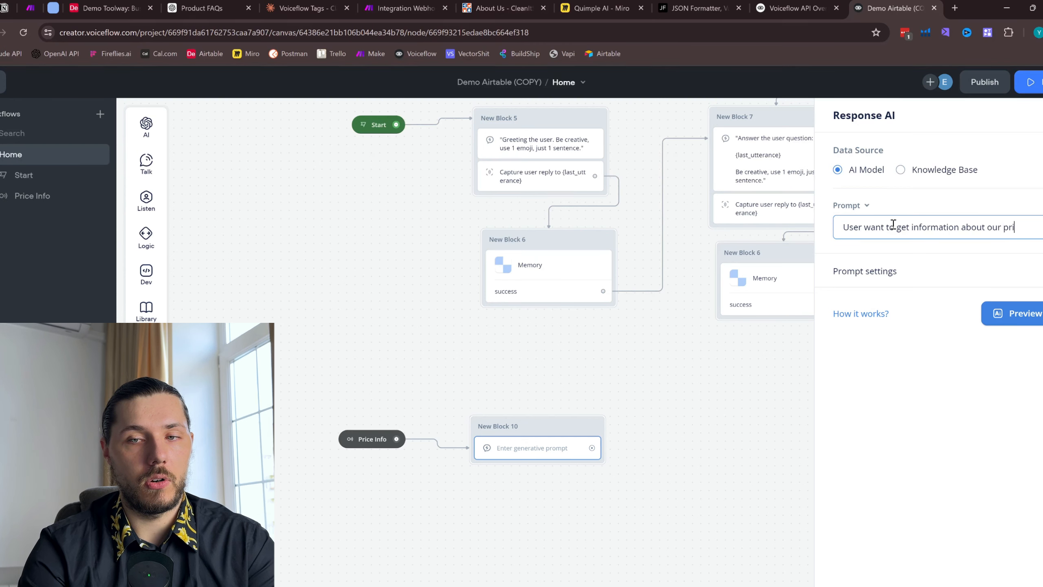
{"action": "type", "text": "ces, please, ask for an email"}
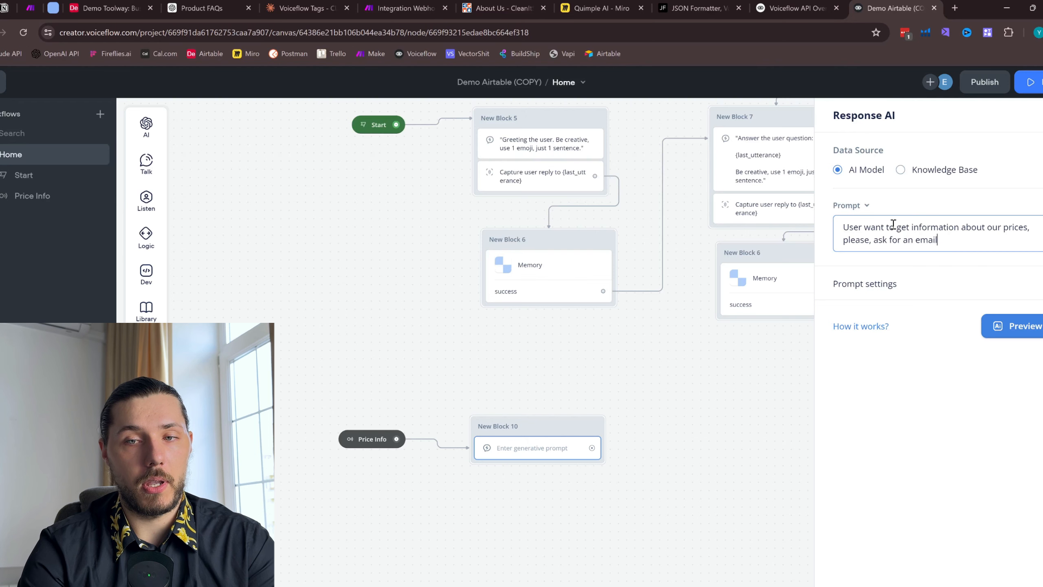
{"action": "type", "text": "."}
{"action": "left_click", "coordinate": [915, 286]}
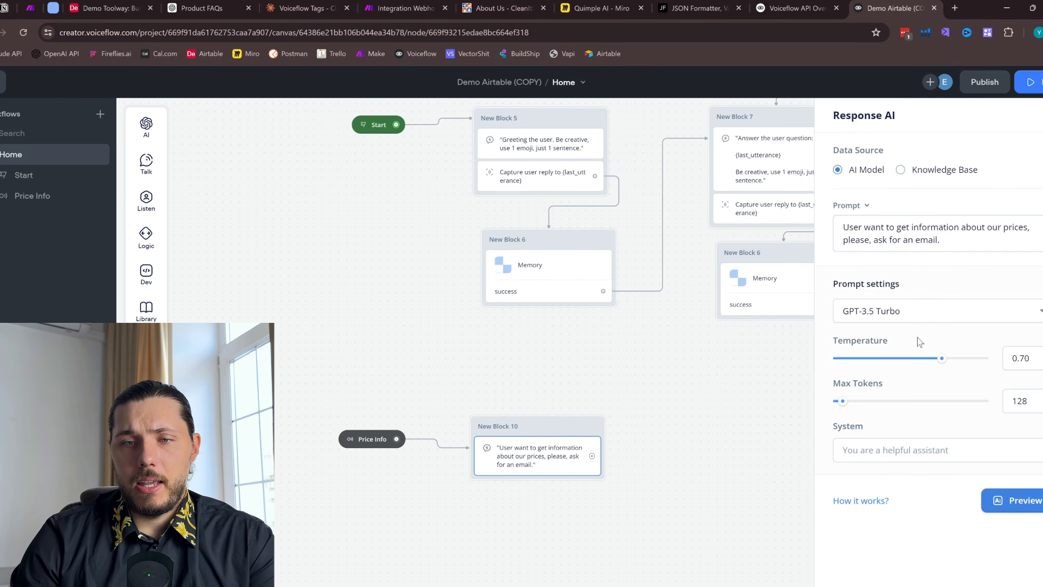
{"action": "left_click", "coordinate": [907, 319]}
{"action": "left_click", "coordinate": [901, 418]}
Add a Capture step saving the reply to {last_utterance} in New Block 10, then tidy positions
{"action": "left_click", "coordinate": [583, 390]}
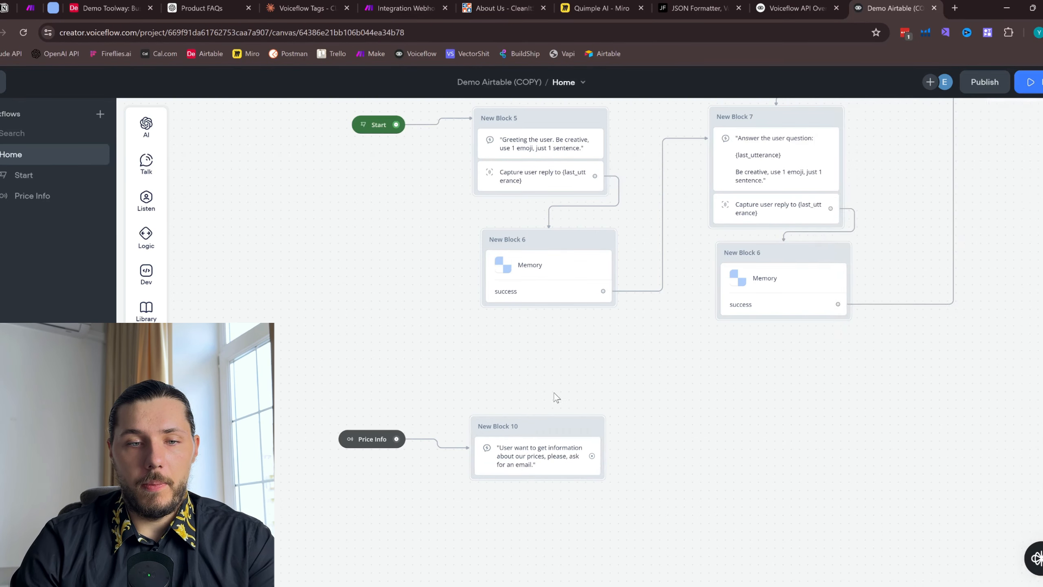
{"action": "left_click_drag", "start_coordinate": [555, 394], "coordinate": [465, 256]}
{"action": "mouse_move", "coordinate": [147, 197]}
{"action": "left_click_drag", "start_coordinate": [205, 243], "coordinate": [438, 337]}
{"action": "left_click", "coordinate": [532, 315]}
{"action": "scroll", "coordinate": [533, 314], "scroll_direction": "up", "scroll_amount": 5}
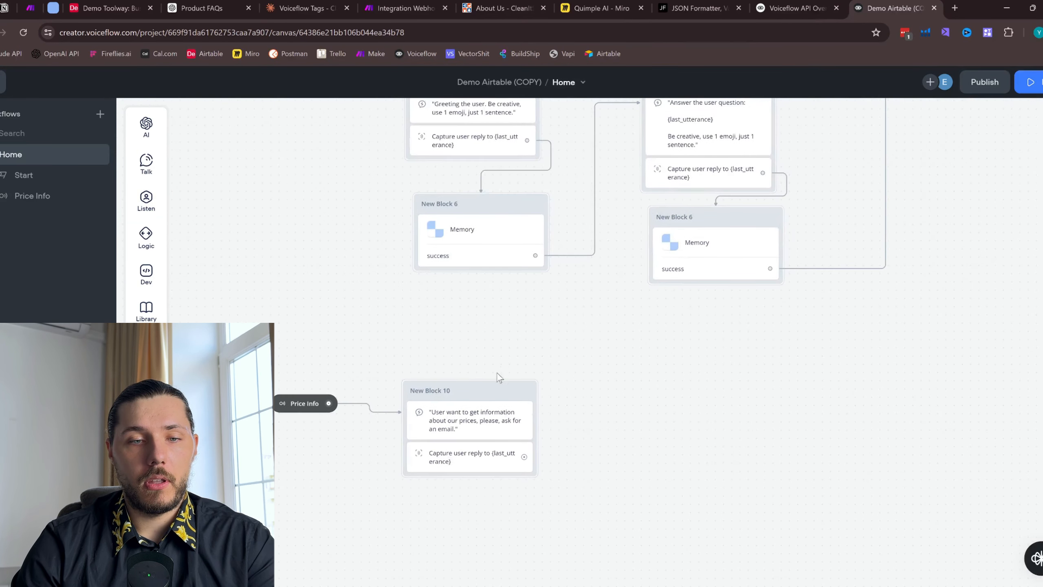
{"action": "left_click_drag", "start_coordinate": [503, 395], "coordinate": [498, 424]}
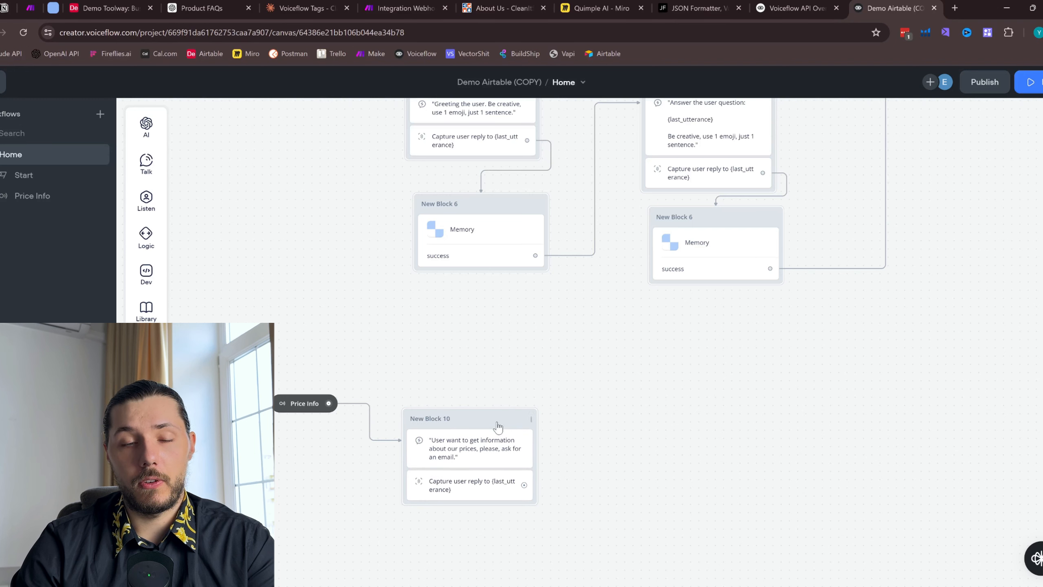
{"action": "left_click_drag", "start_coordinate": [314, 401], "coordinate": [311, 409]}
{"action": "left_click_drag", "start_coordinate": [481, 423], "coordinate": [482, 415]}
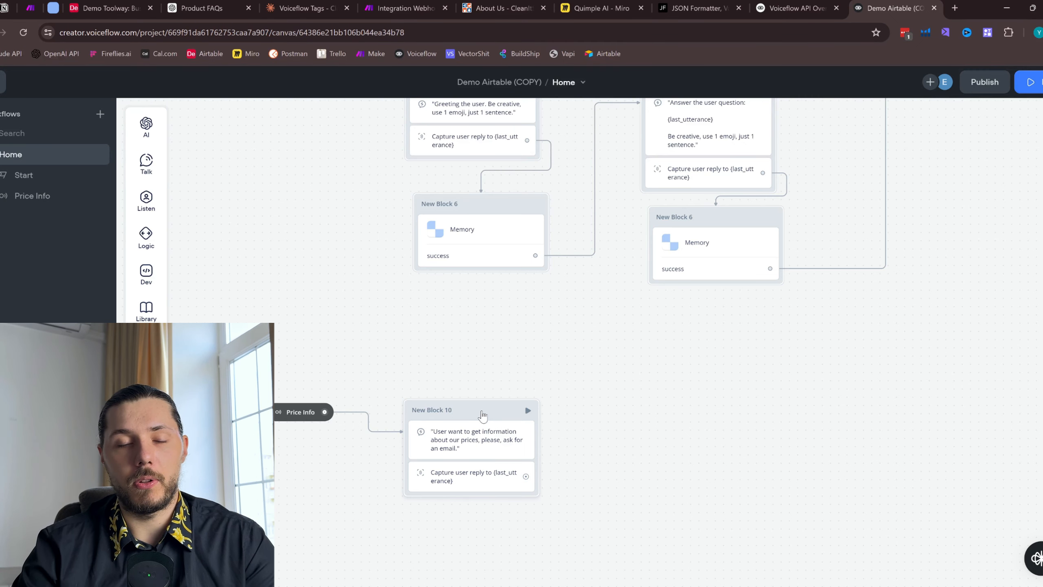
{"action": "scroll", "coordinate": [482, 410], "scroll_direction": "down", "scroll_amount": 3}
{"action": "scroll", "coordinate": [483, 411], "scroll_direction": "right", "scroll_amount": 2}
Add a Set AI step as New Block 11 to the right of New Block 10
{"action": "mouse_move", "coordinate": [154, 129]}
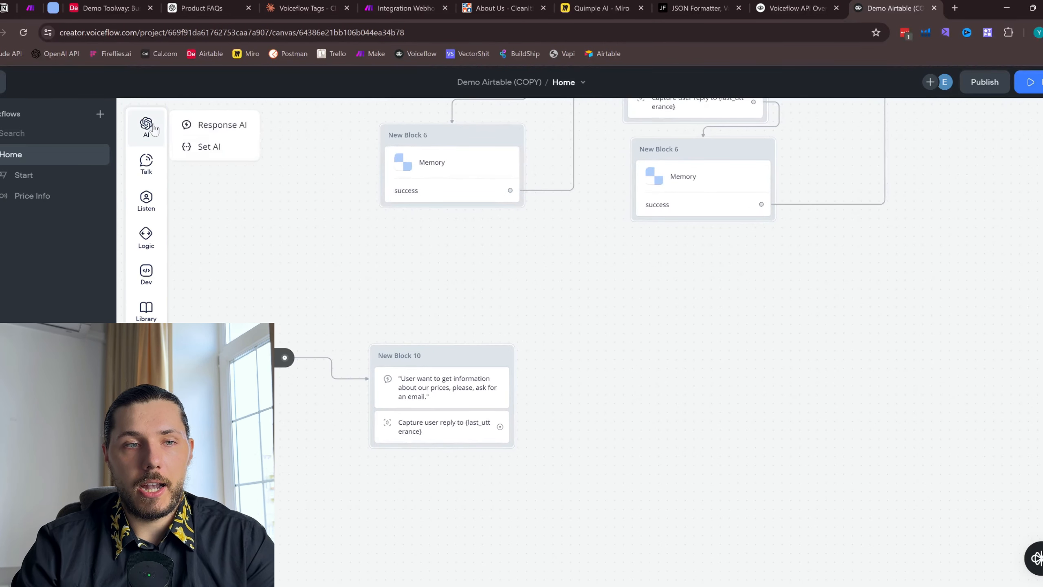
{"action": "left_click_drag", "start_coordinate": [209, 147], "coordinate": [665, 365]}
{"action": "left_click_drag", "start_coordinate": [684, 378], "coordinate": [663, 351]}
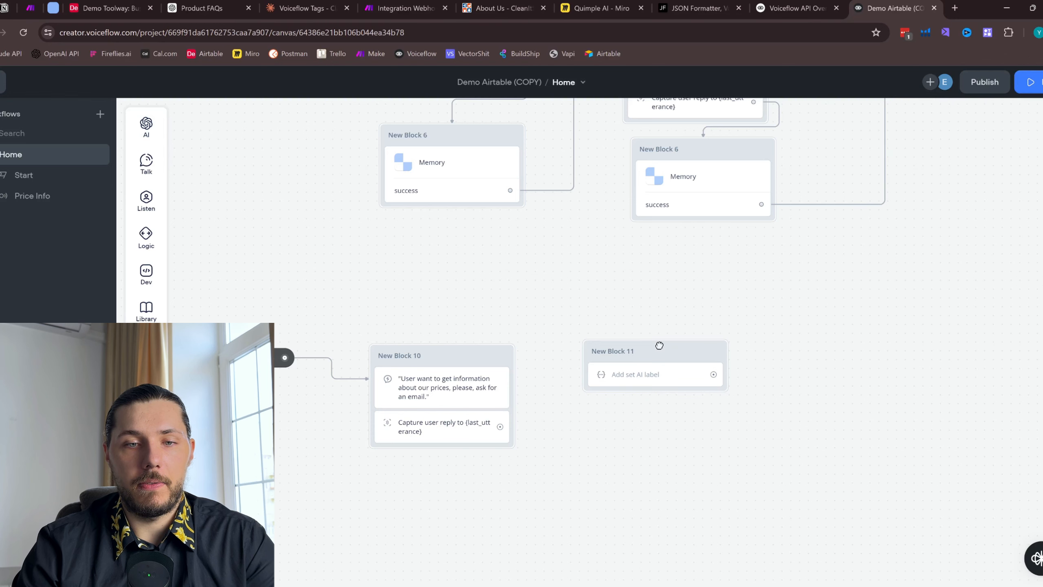
{"action": "left_click_drag", "start_coordinate": [500, 426], "coordinate": [614, 360]}
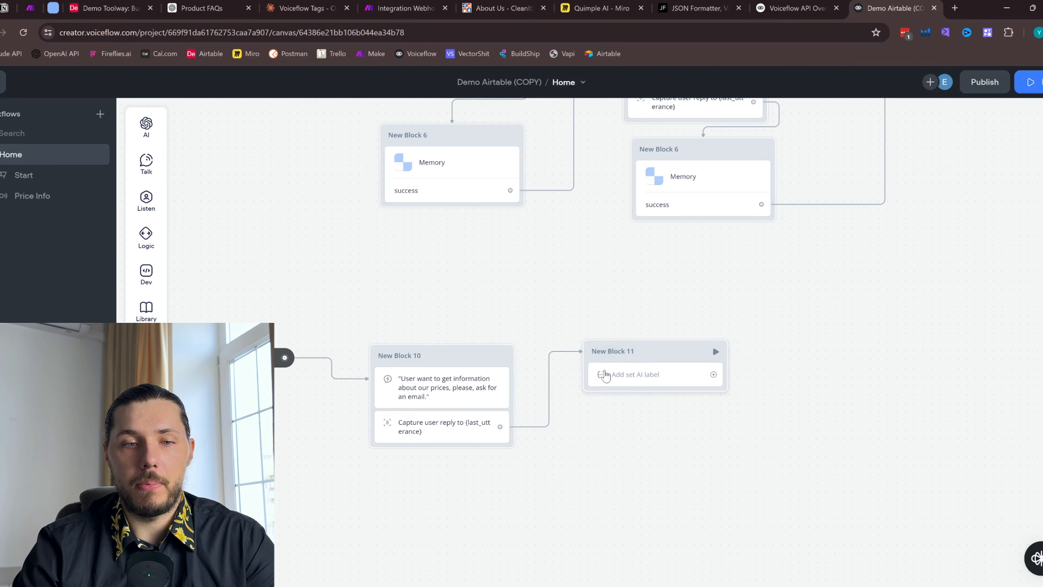
{"action": "right_click", "coordinate": [664, 357]}
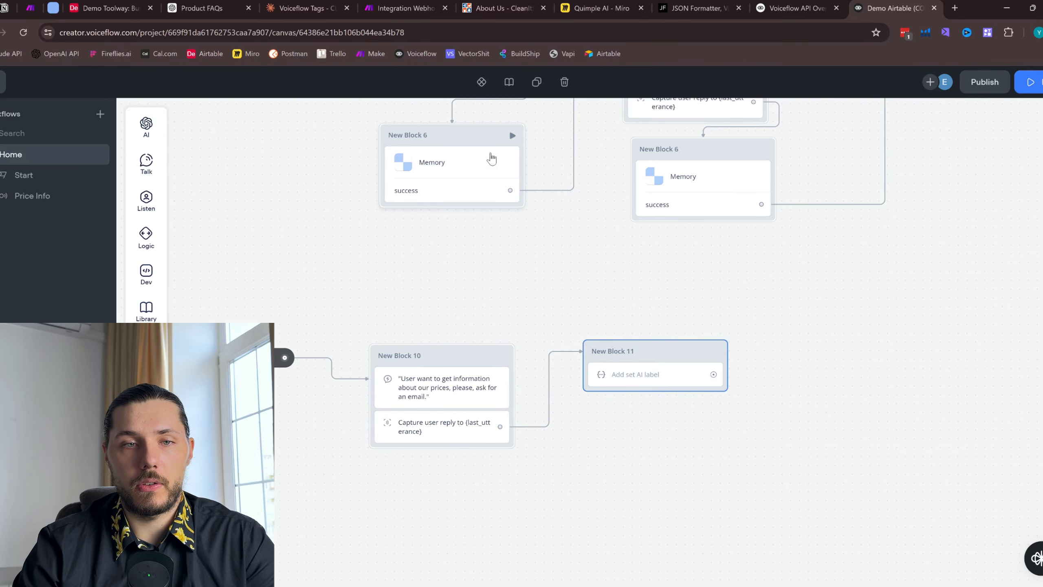
Duplicate the Memory block below New Block 10 and route its success to the Set AI step
{"action": "right_click", "coordinate": [476, 144]}
{"action": "left_click", "coordinate": [534, 313]}
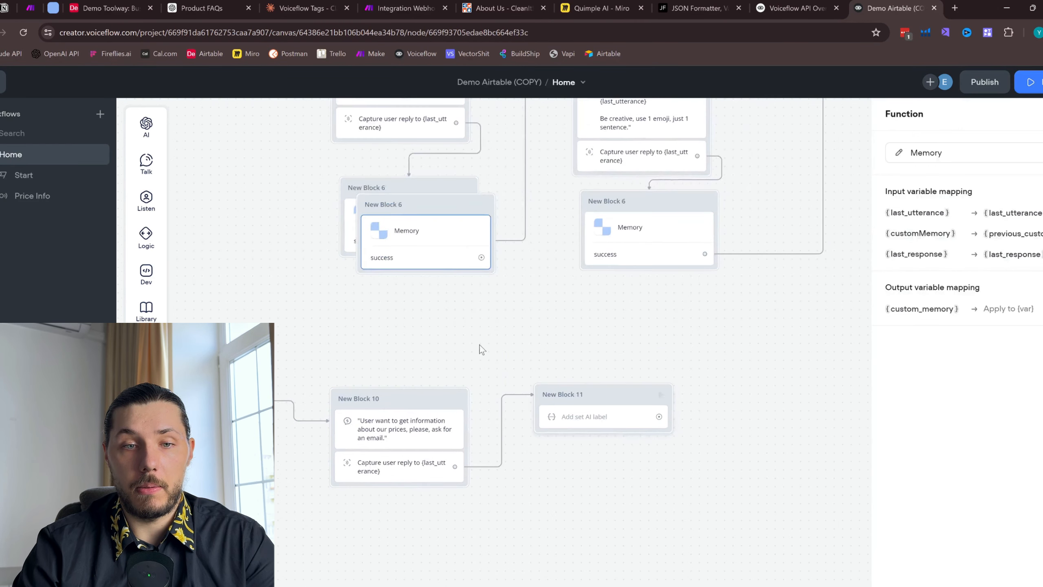
{"action": "left_click_drag", "start_coordinate": [441, 211], "coordinate": [423, 520]}
{"action": "scroll", "coordinate": [507, 493], "scroll_direction": "down", "scroll_amount": 3}
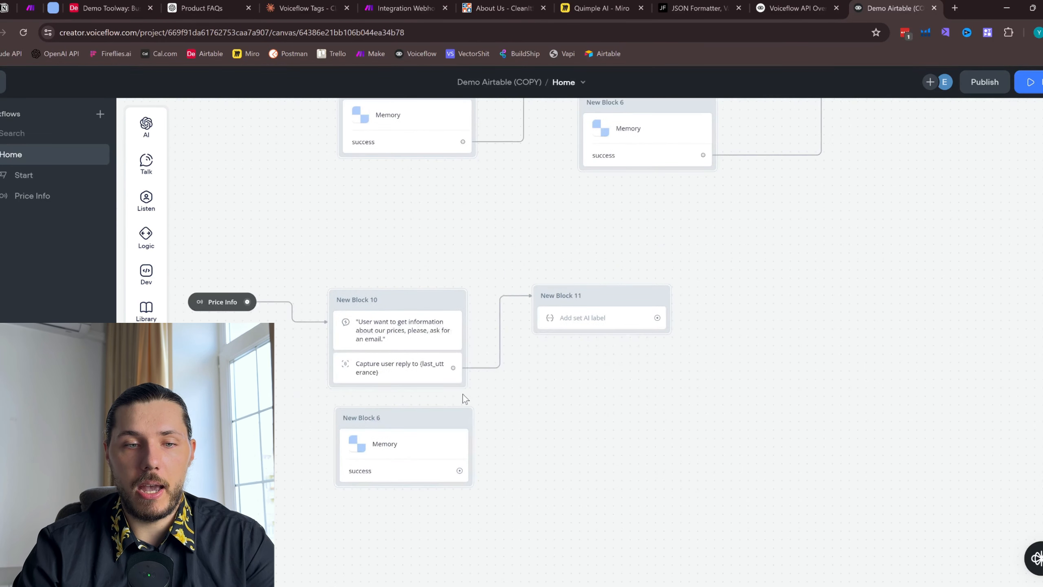
{"action": "left_click_drag", "start_coordinate": [454, 368], "coordinate": [452, 432]}
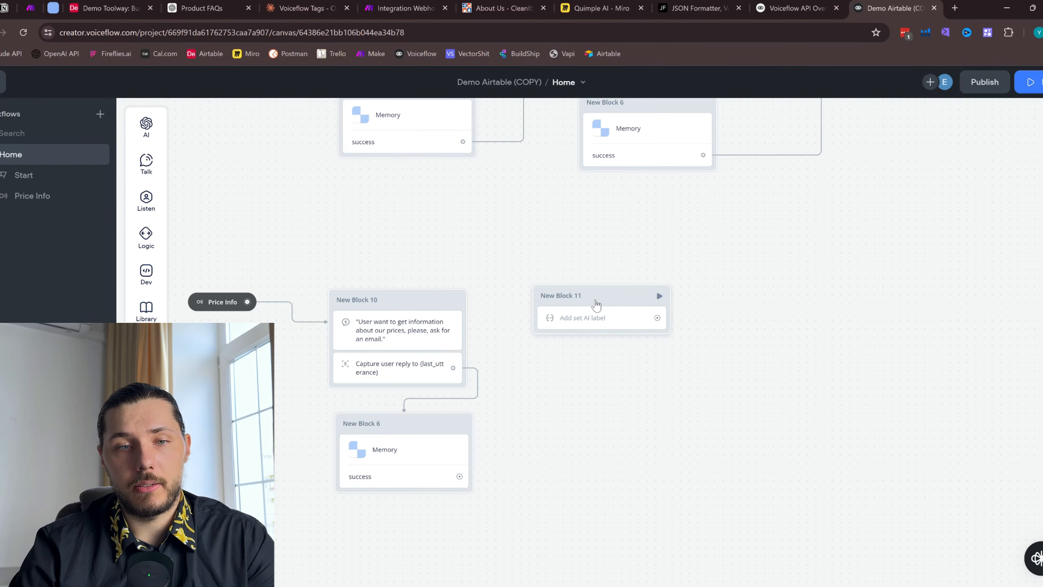
{"action": "left_click_drag", "start_coordinate": [579, 321], "coordinate": [592, 331]}
{"action": "left_click_drag", "start_coordinate": [459, 477], "coordinate": [587, 311]}
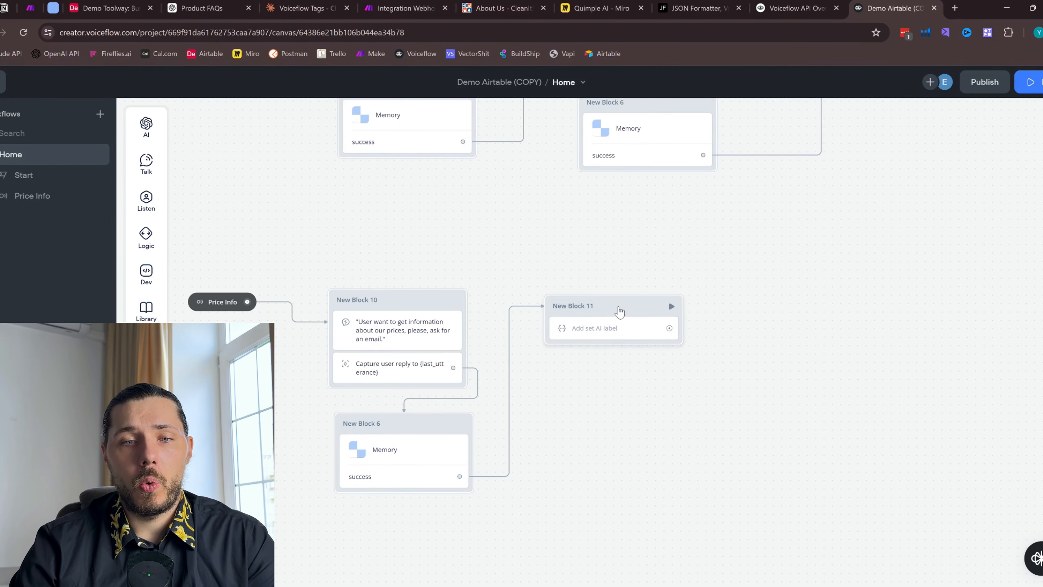
{"action": "left_click", "coordinate": [626, 337]}
{"action": "left_click", "coordinate": [881, 295]}
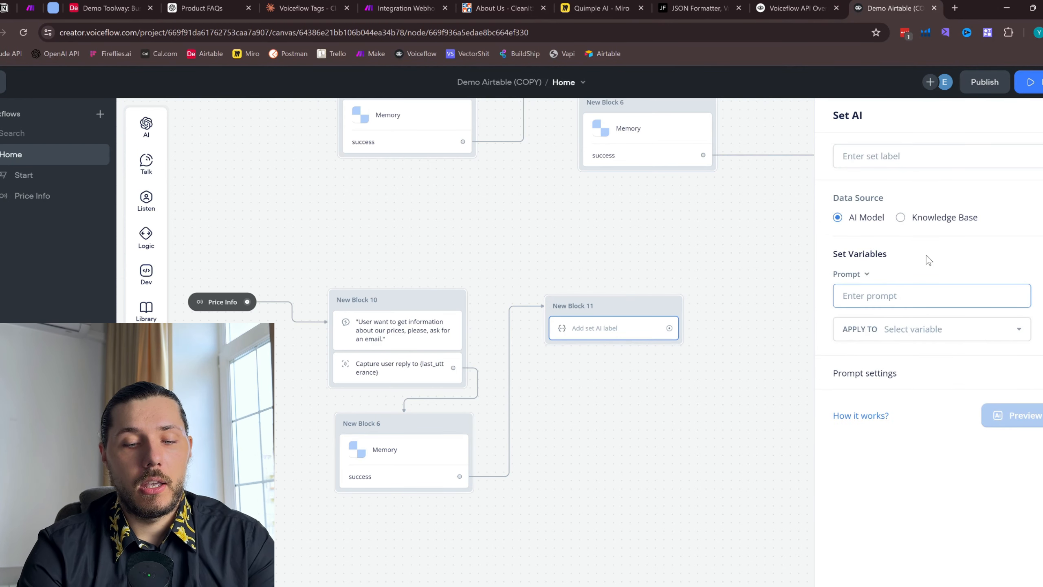
Prompt Set AI to analyze {last_utterance}, output only an email if present, else ask for one
{"action": "type", "text": "Analyze the last user utterance"}
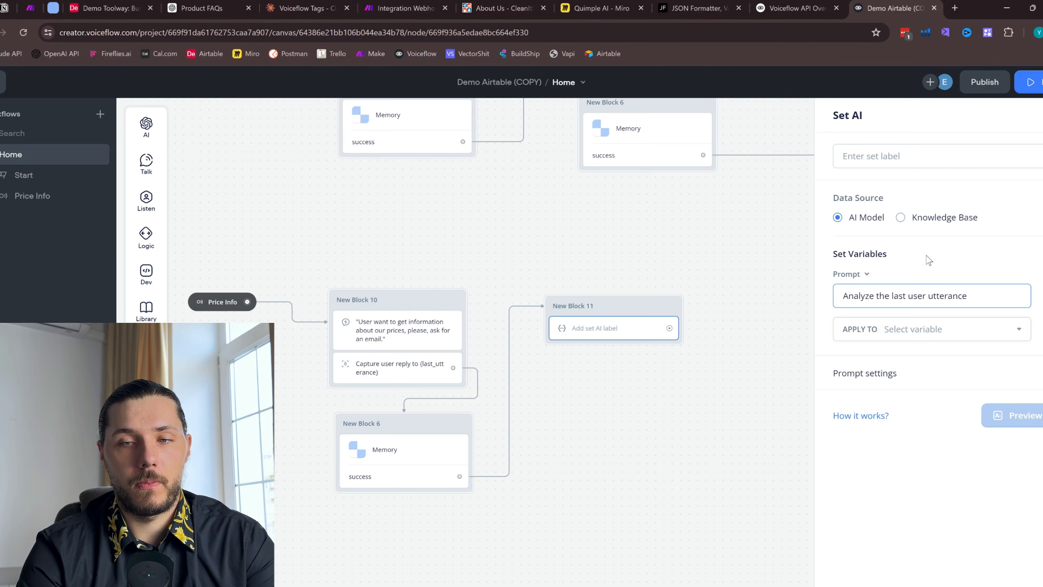
{"action": "type", "text": ":"}
{"action": "key", "text": "Return"}
{"action": "key", "text": "Return"}
{"action": "key", "text": "Return"}
{"action": "key", "text": "Return"}
{"action": "key", "text": "Return"}
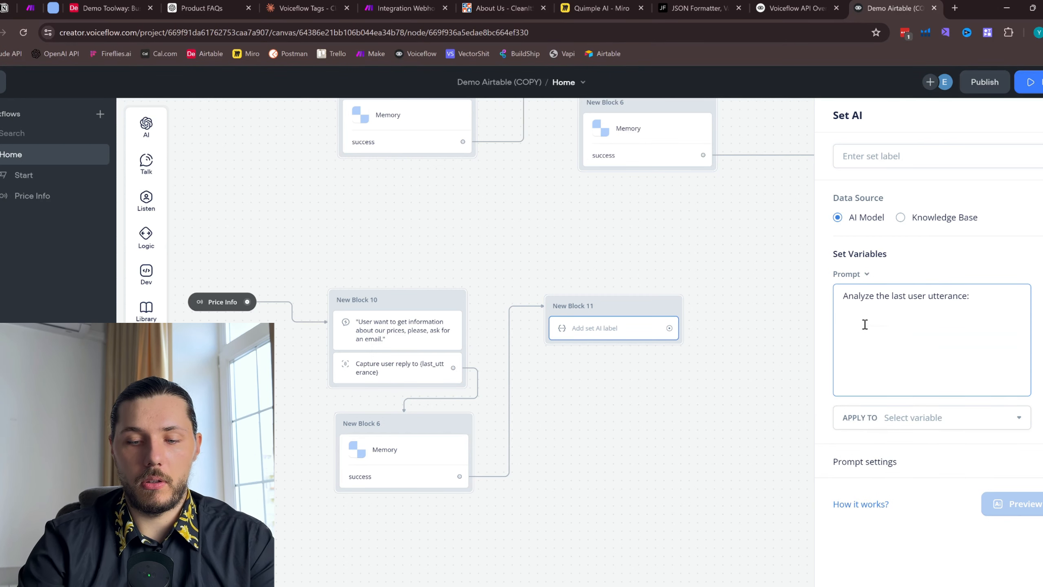
{"action": "type", "text": "{"}
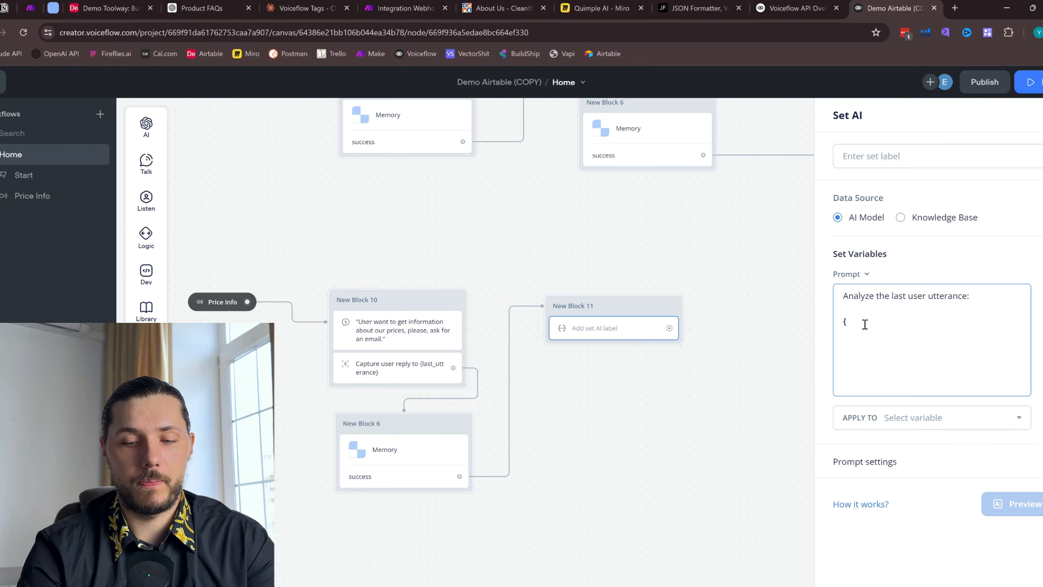
{"action": "type", "text": "last"}
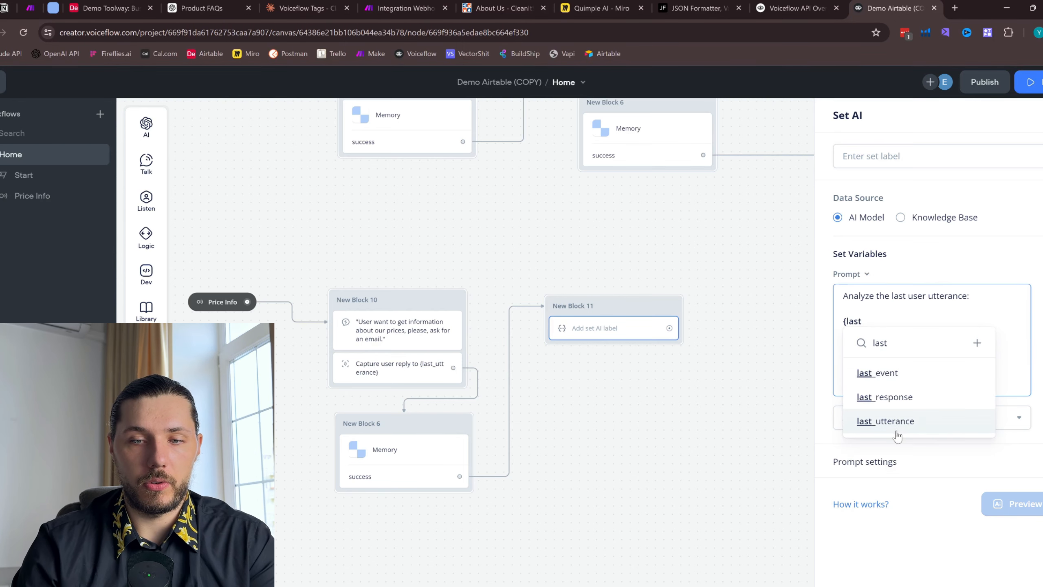
{"action": "left_click", "coordinate": [897, 425]}
{"action": "key", "text": "Return"}
{"action": "key", "text": "Return"}
{"action": "type", "text": "If"}
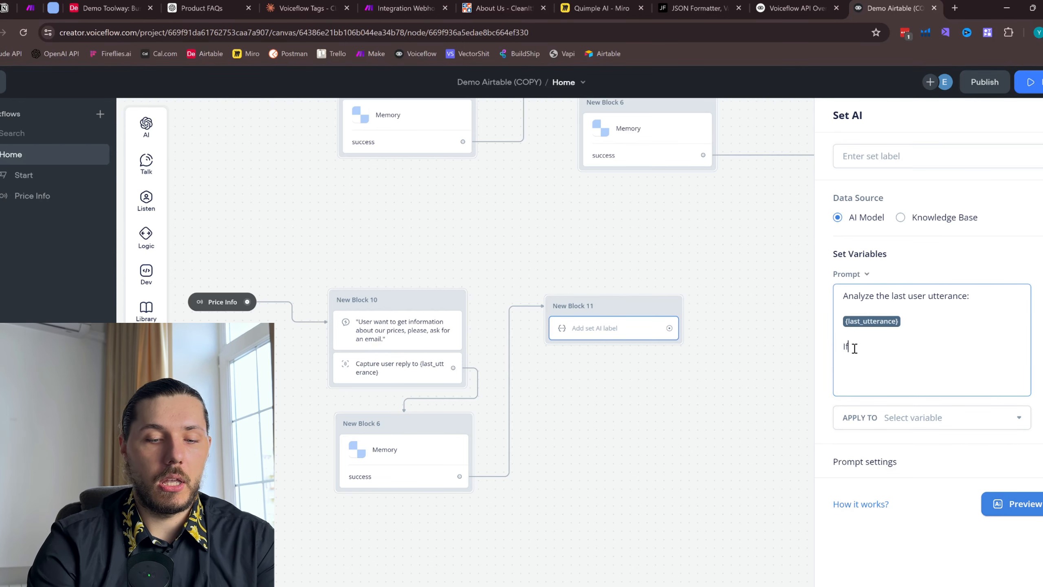
{"action": "type", "text": " the utterance, ha"}
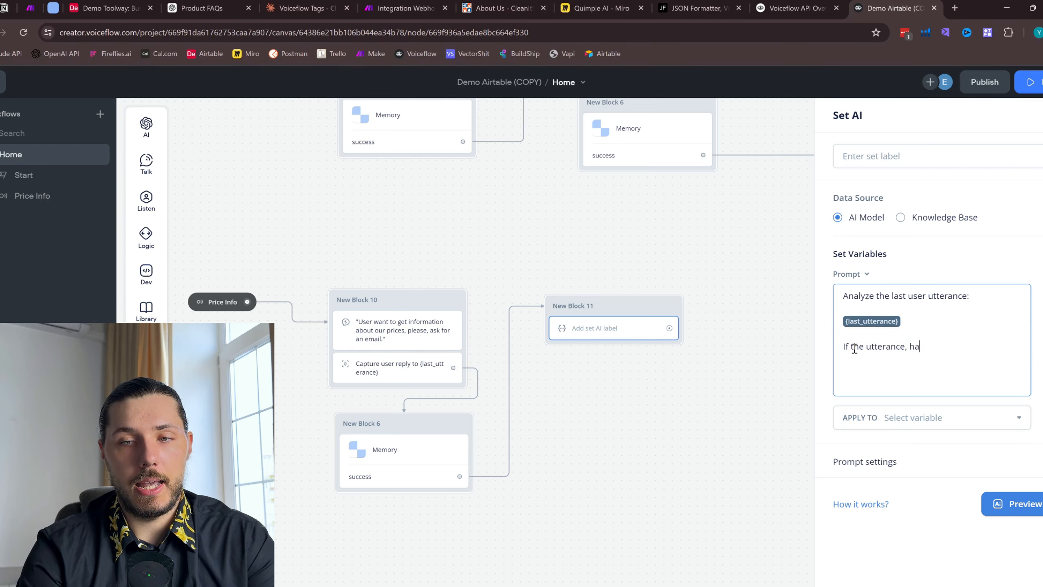
{"action": "type", "text": "s an email a"}
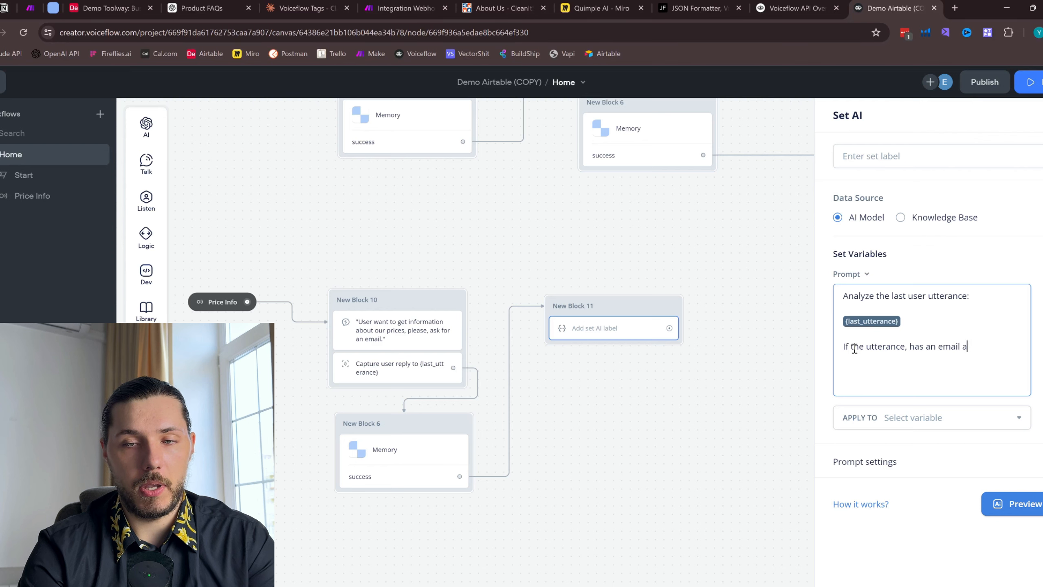
{"action": "type", "text": "ddress in i"}
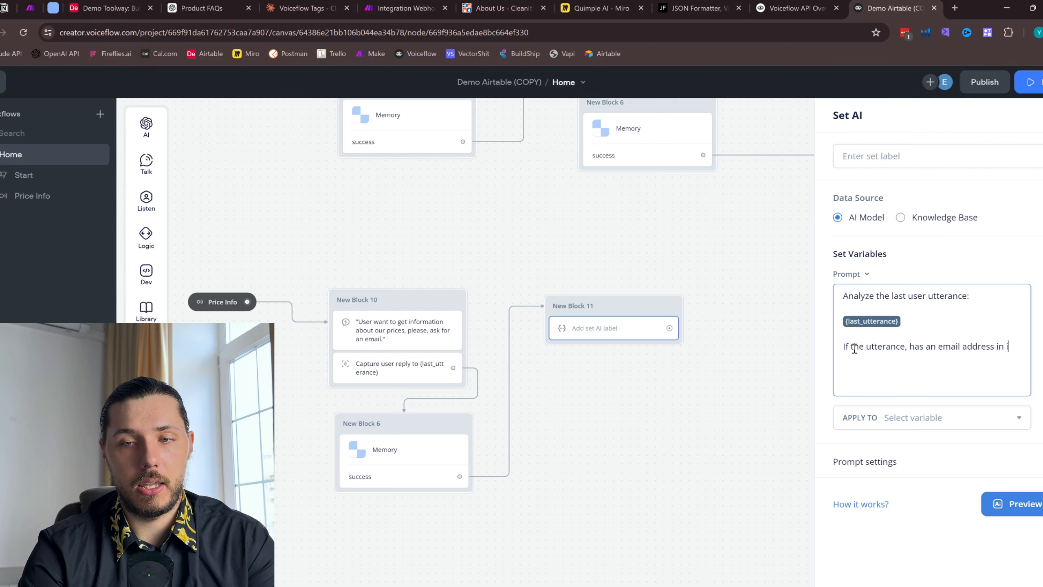
{"action": "type", "text": "t, please, output "}
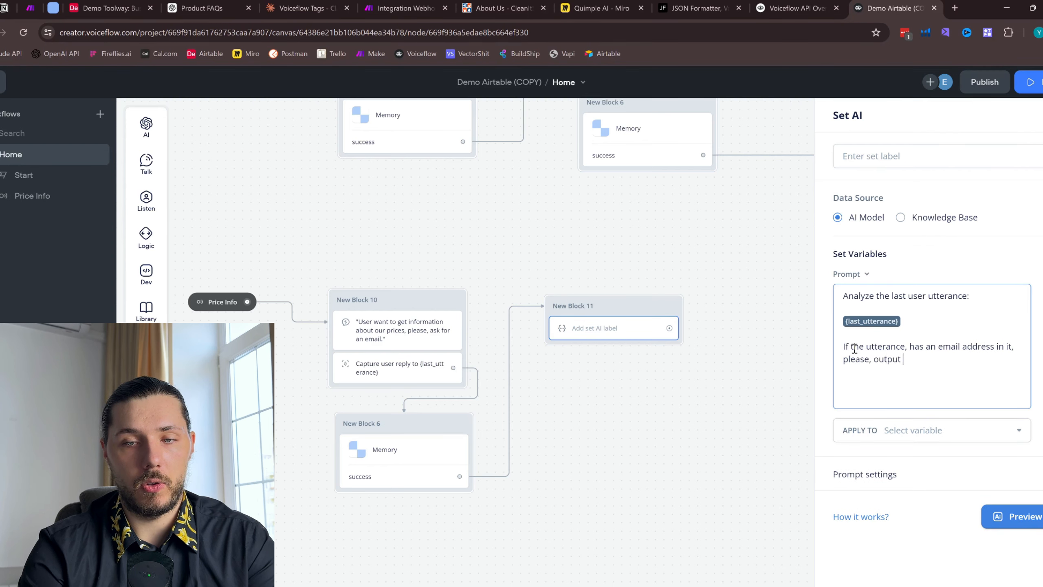
{"action": "type", "text": "just the email ad"}
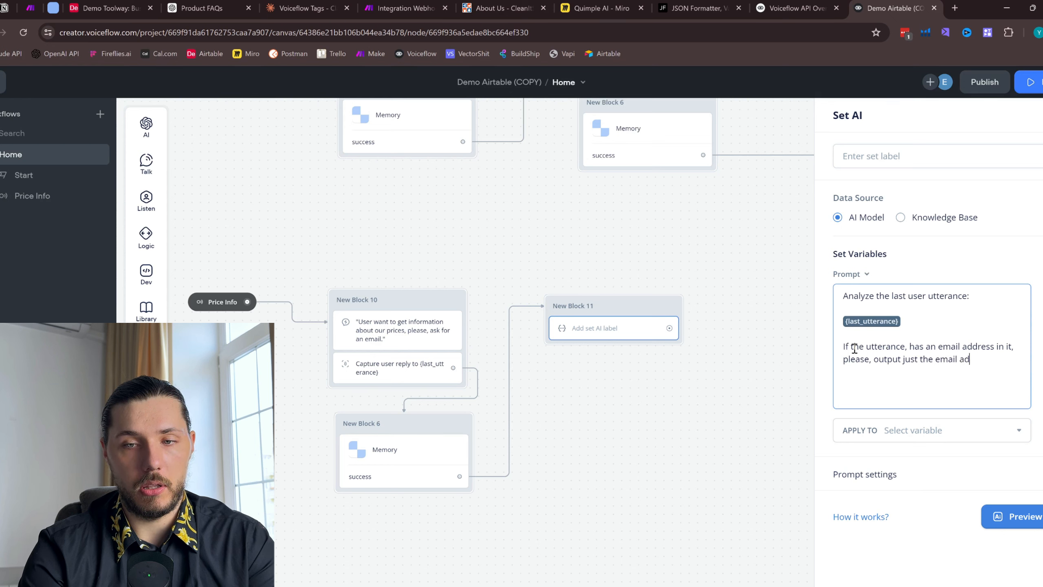
{"action": "type", "text": "dress."}
{"action": "key", "text": "Return"}
{"action": "key", "text": "Return"}
{"action": "type", "text": "If"}
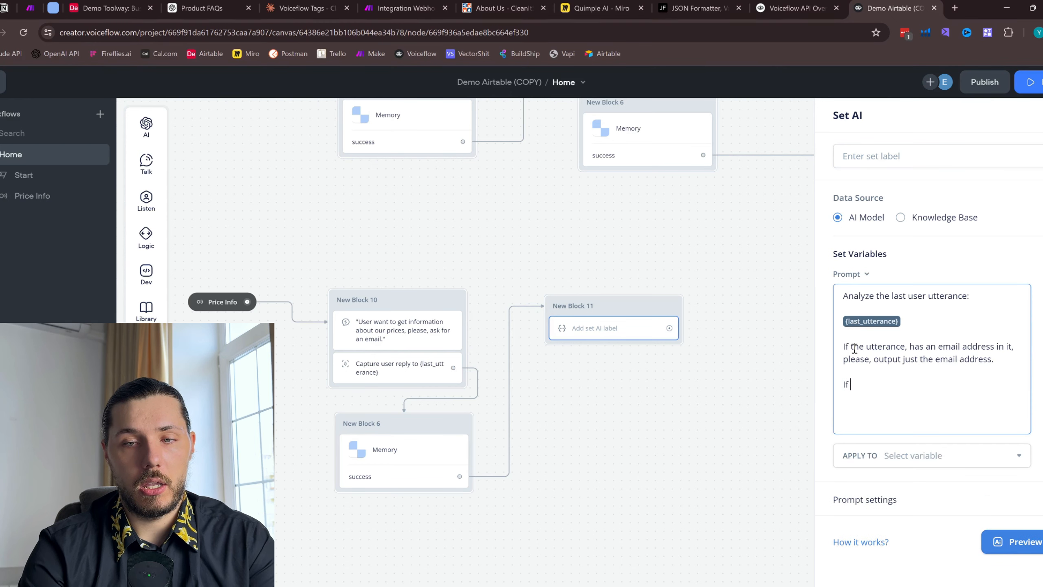
{"action": "type", "text": " the utternace doesn't ha"}
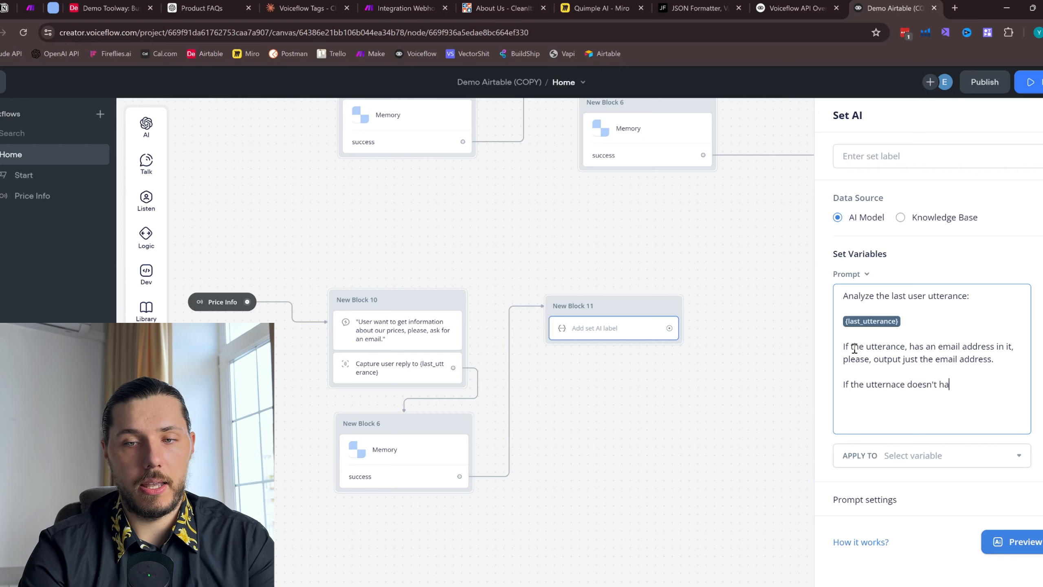
{"action": "type", "text": "ve an email"}
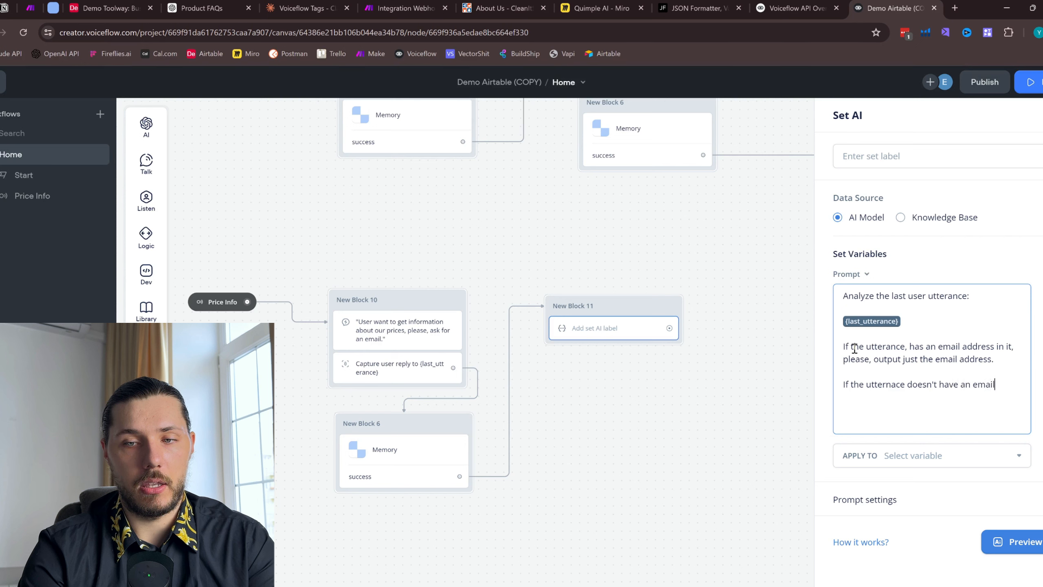
{"action": "type", "text": " address, a"}
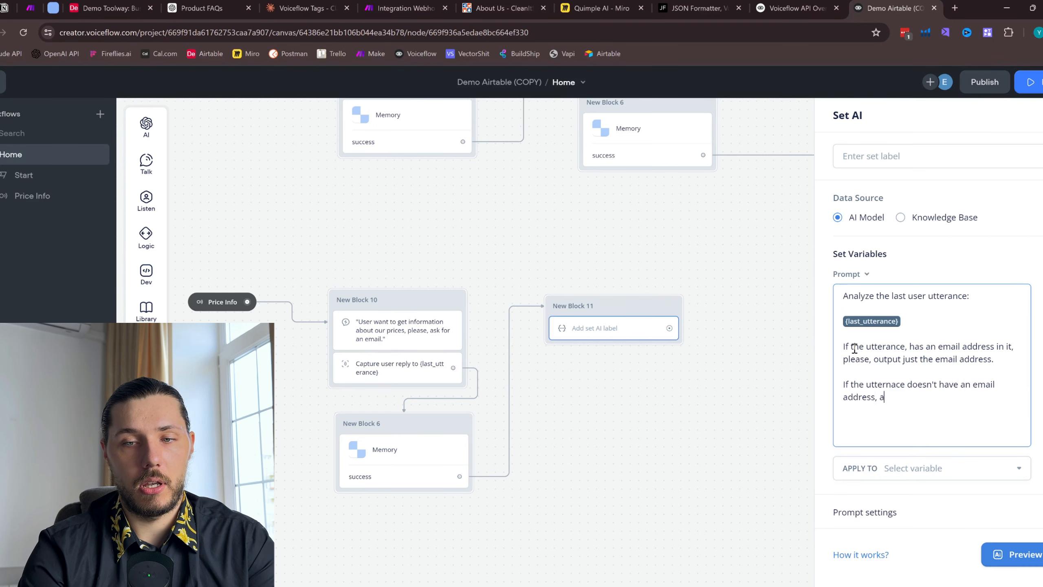
{"action": "type", "text": "s kth"}
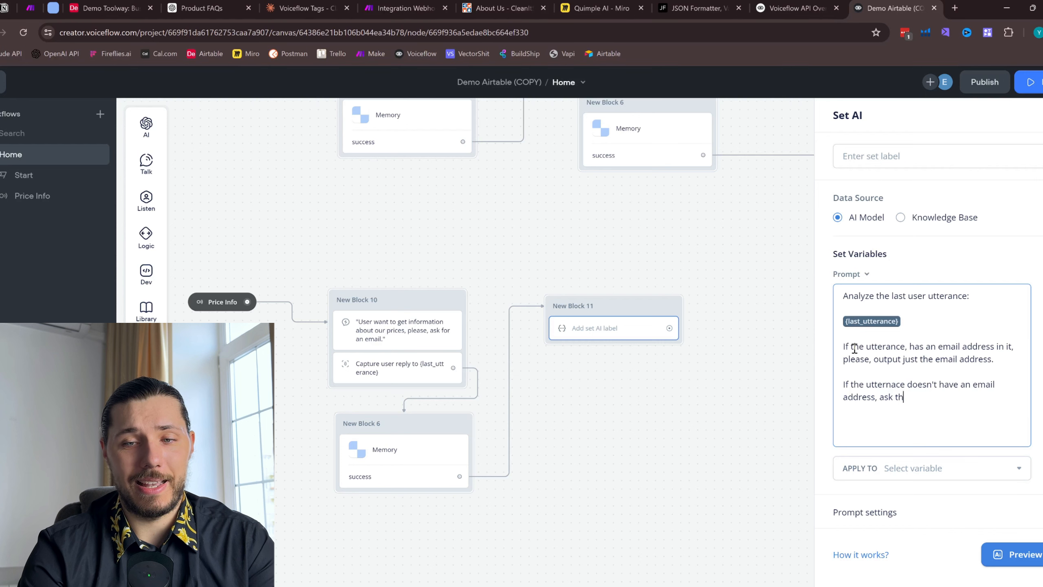
{"action": "type", "text": "e user to pro"}
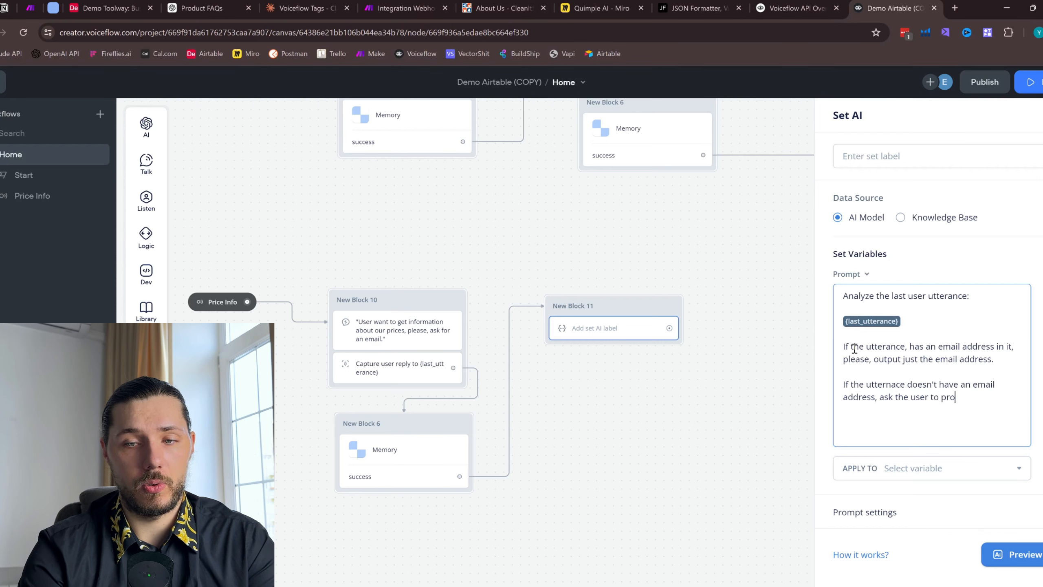
{"action": "type", "text": "vide it."}
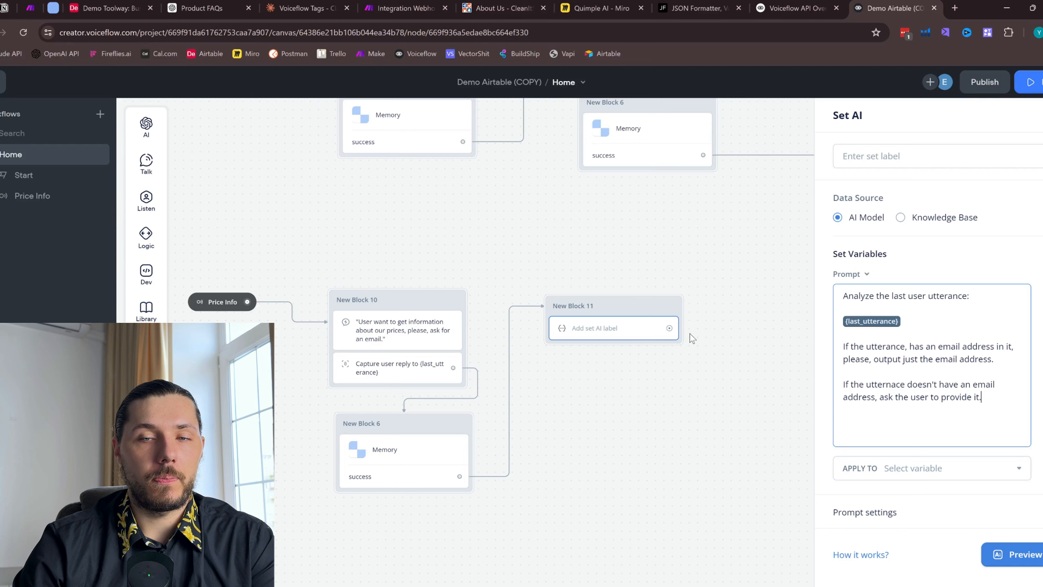
Apply the Set AI result to a newly created isEmail variable
{"action": "left_click", "coordinate": [926, 469]}
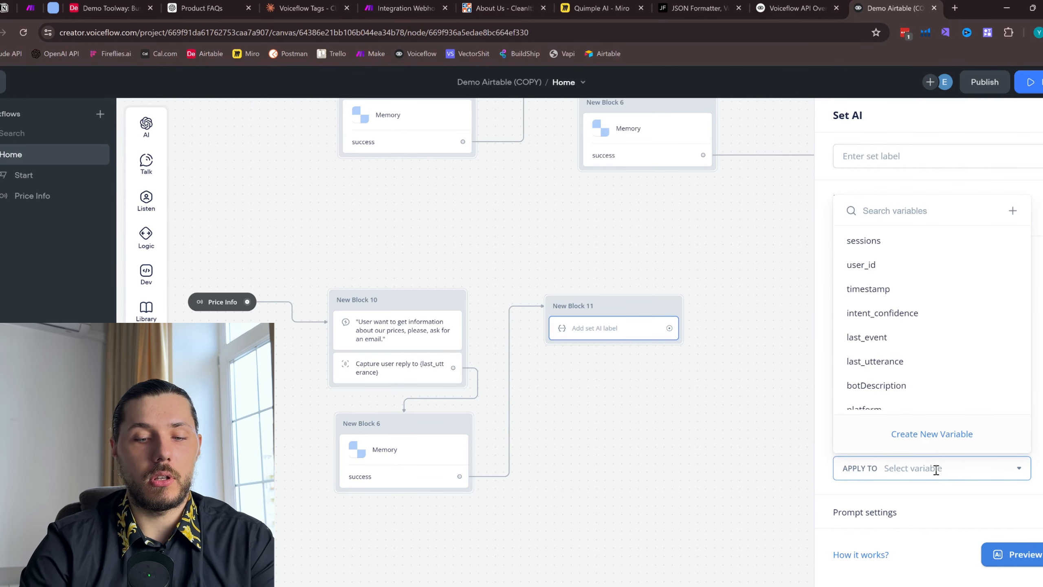
{"action": "type", "text": "isEmail"}
{"action": "left_click", "coordinate": [932, 549]}
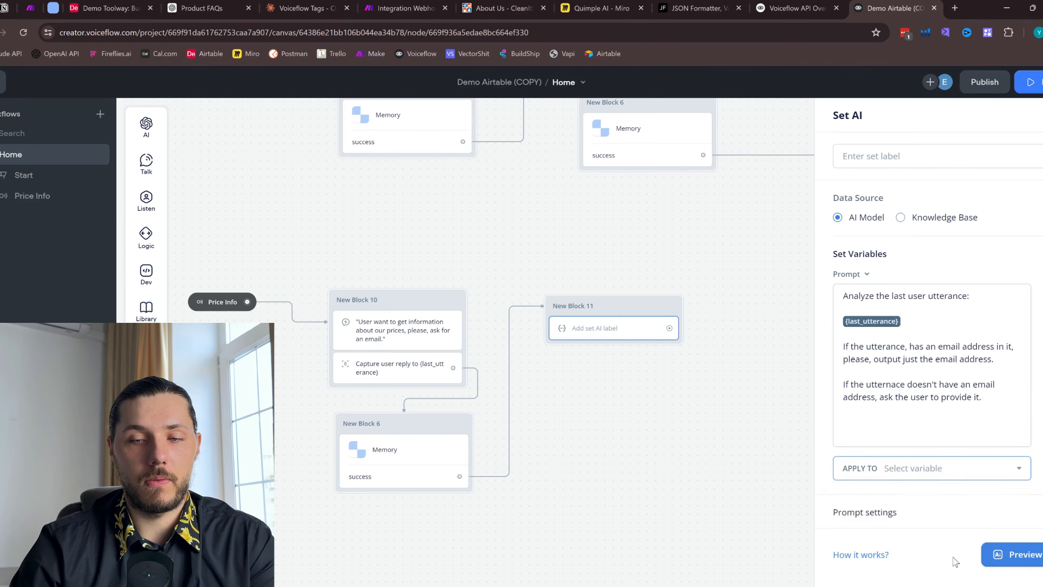
{"action": "left_click", "coordinate": [569, 310]}
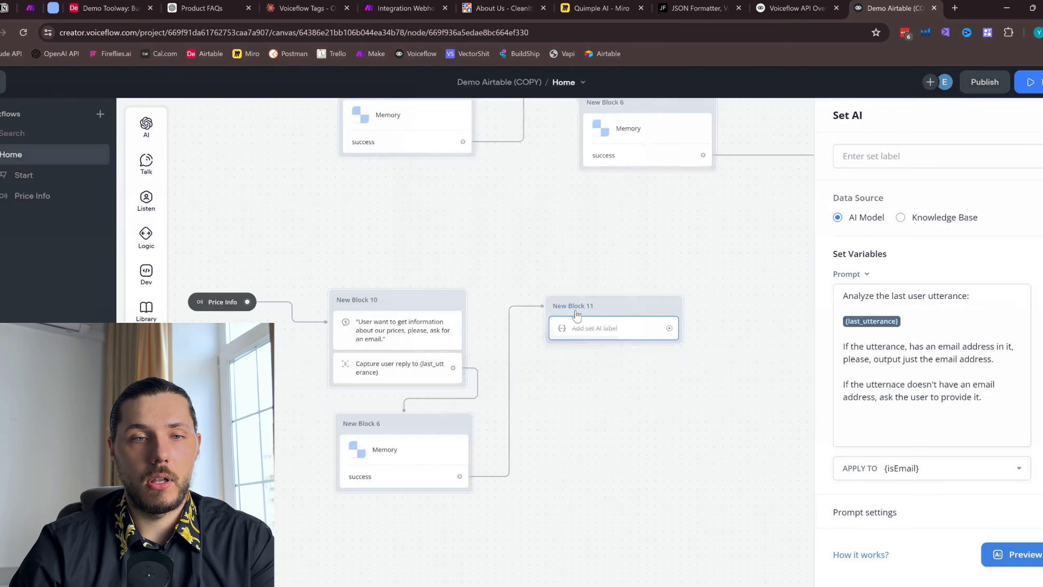
{"action": "left_click", "coordinate": [704, 388]}
{"action": "left_click", "coordinate": [608, 329]}
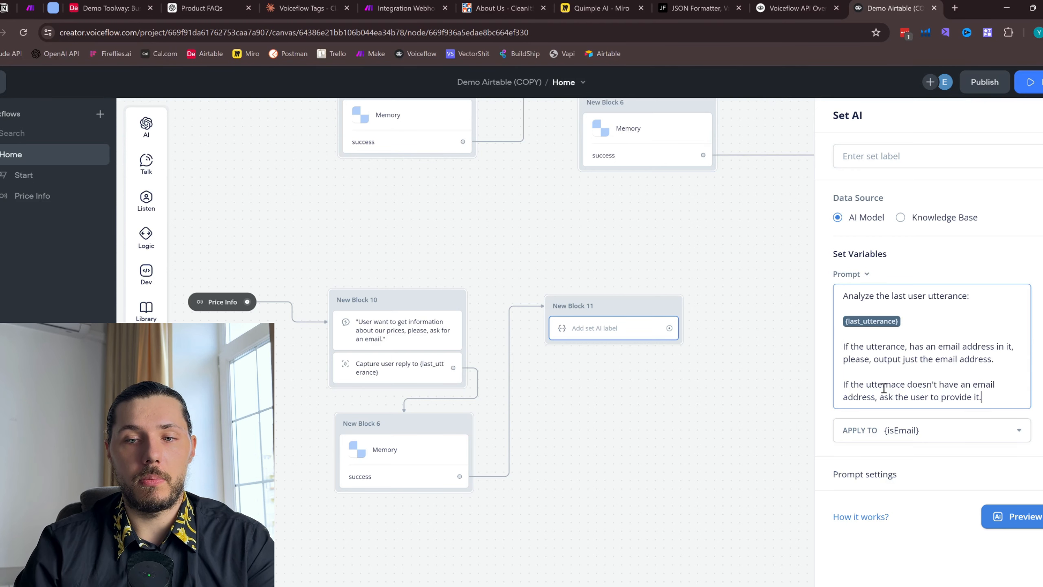
Append 'Your goal is to either product an email or a question. NEVER provide anything else besides these 2 things.'
{"action": "mouse_move", "coordinate": [866, 385]}
{"action": "left_mouse_down"}
{"action": "mouse_move", "coordinate": [994, 399]}
{"action": "mouse_move", "coordinate": [846, 385]}
{"action": "left_mouse_up"}
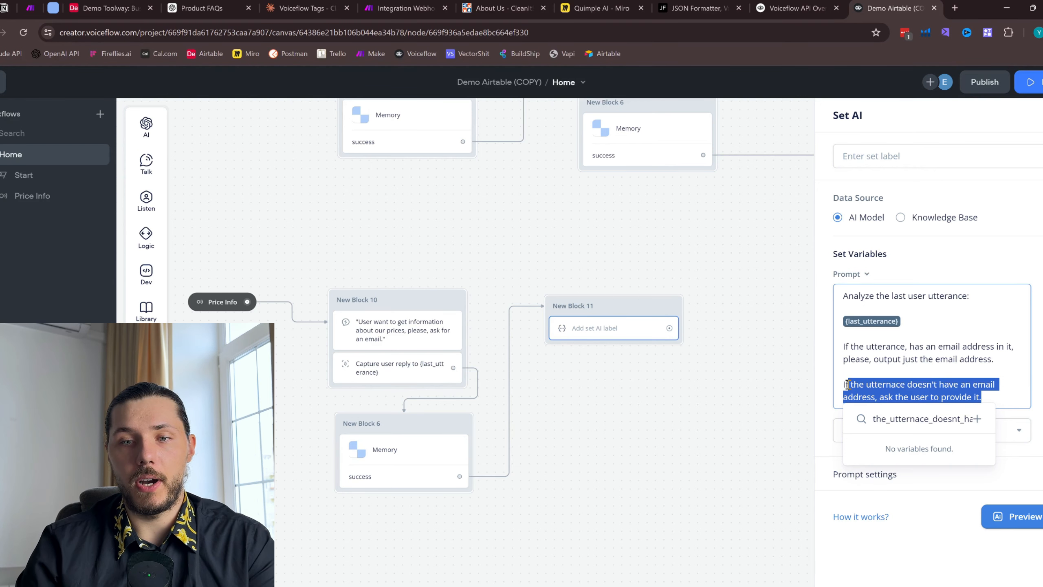
{"action": "left_click", "coordinate": [986, 393]}
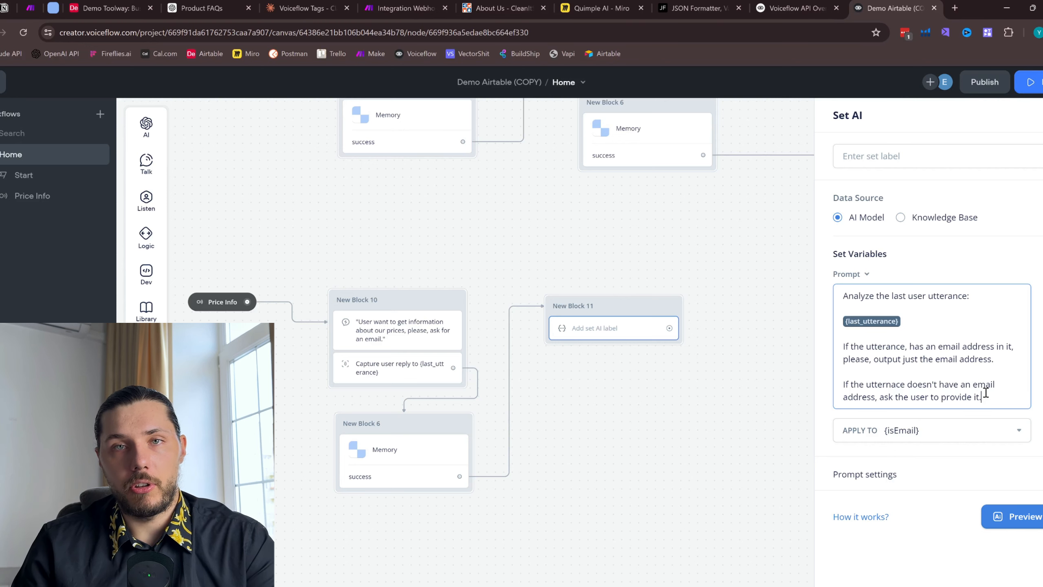
{"action": "key", "text": "Return"}
{"action": "key", "text": "Return"}
{"action": "key", "text": "Return"}
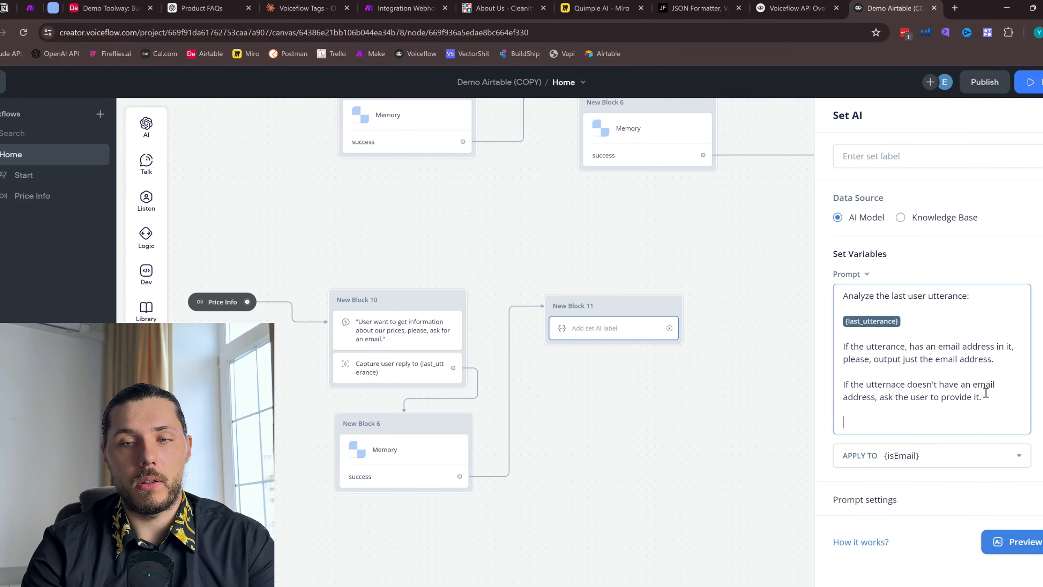
{"action": "key", "text": "BackSpace"}
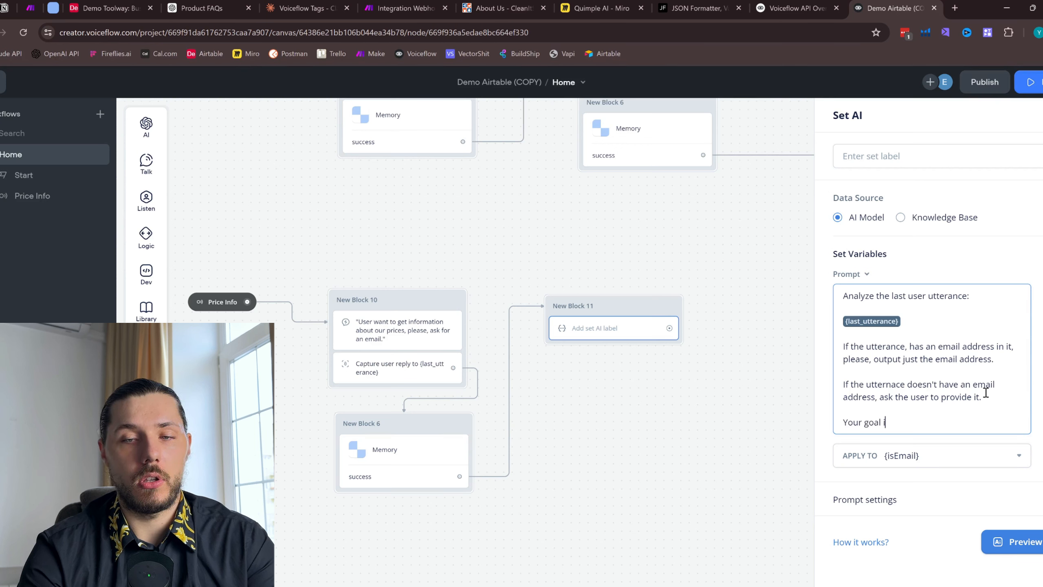
{"action": "type", "text": "Your goal is to either produc"}
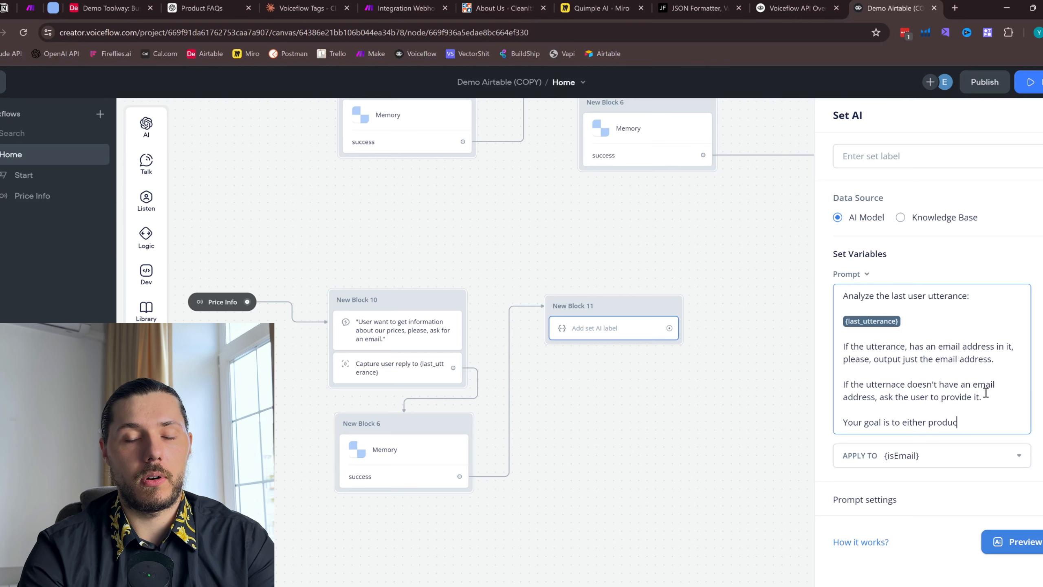
{"action": "type", "text": "t an email"}
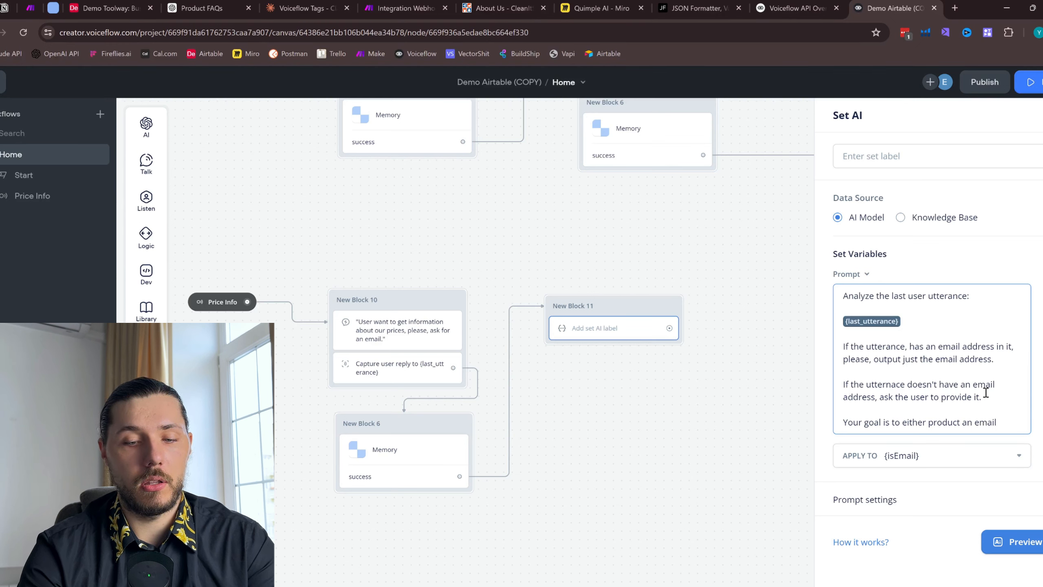
{"action": "type", "text": " or a que"}
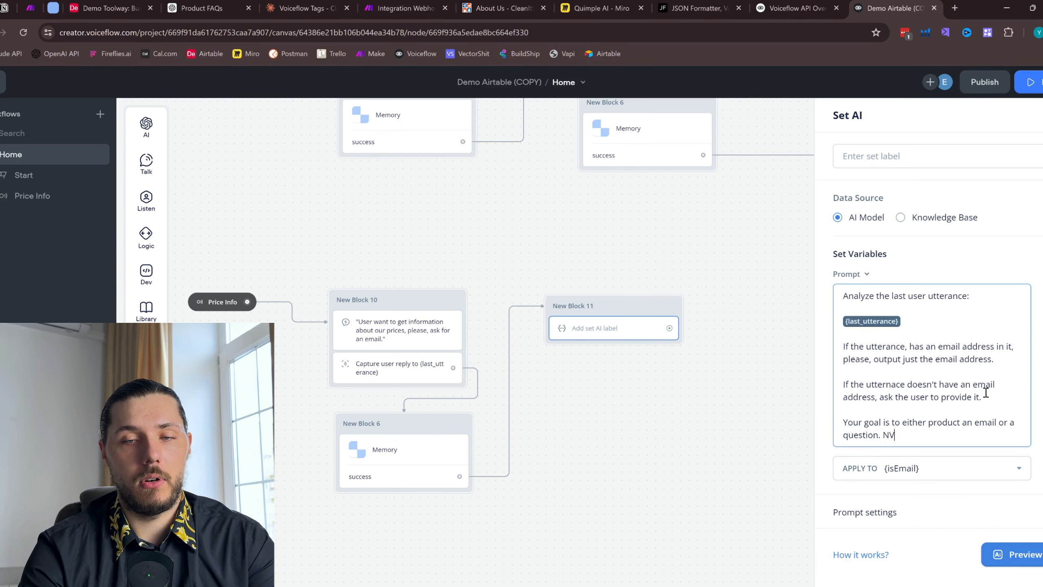
{"action": "type", "text": "stion. NEVER provid"}
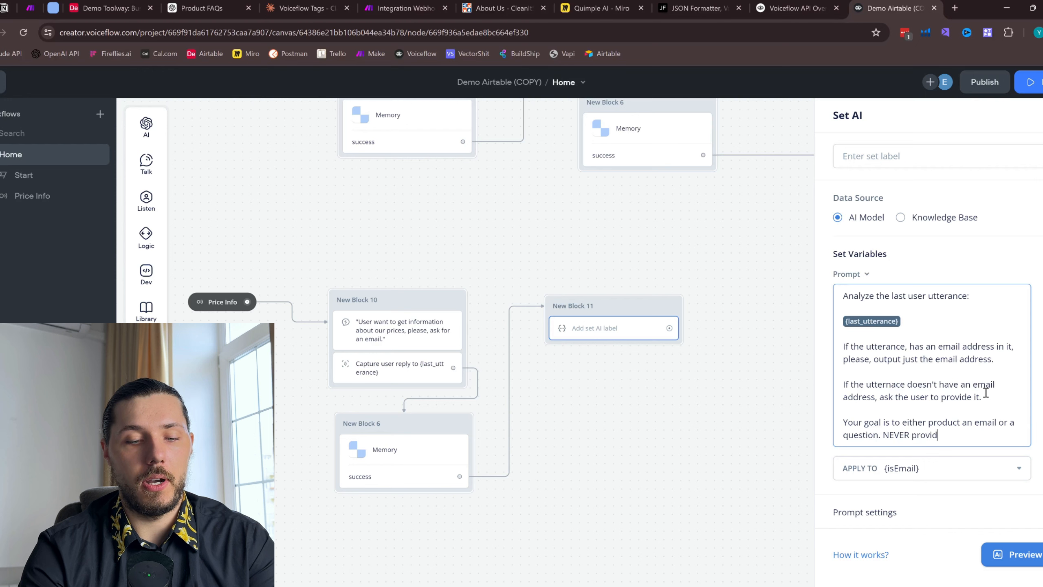
{"action": "type", "text": "e an"}
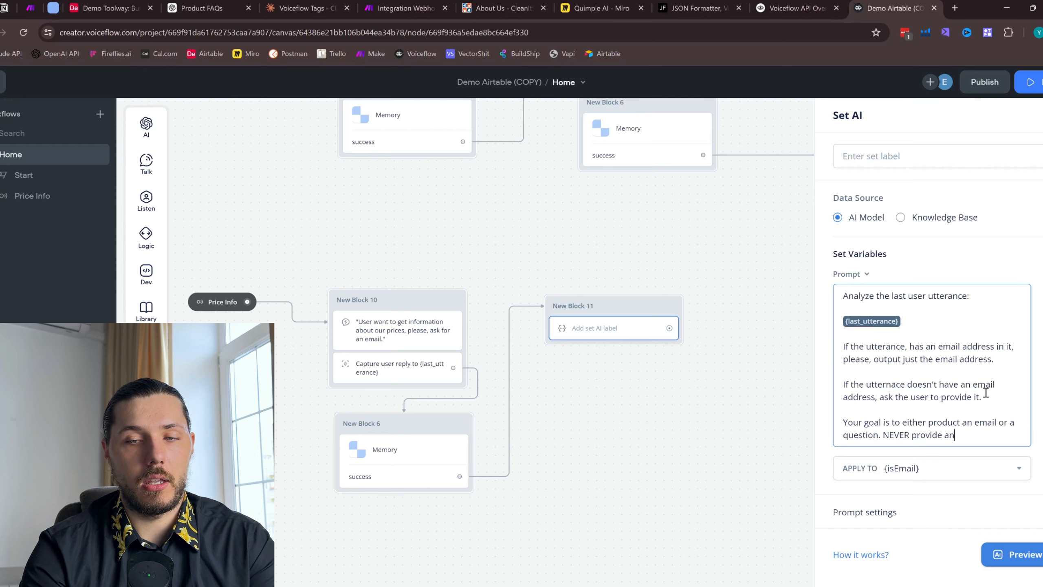
{"action": "type", "text": "ything else "}
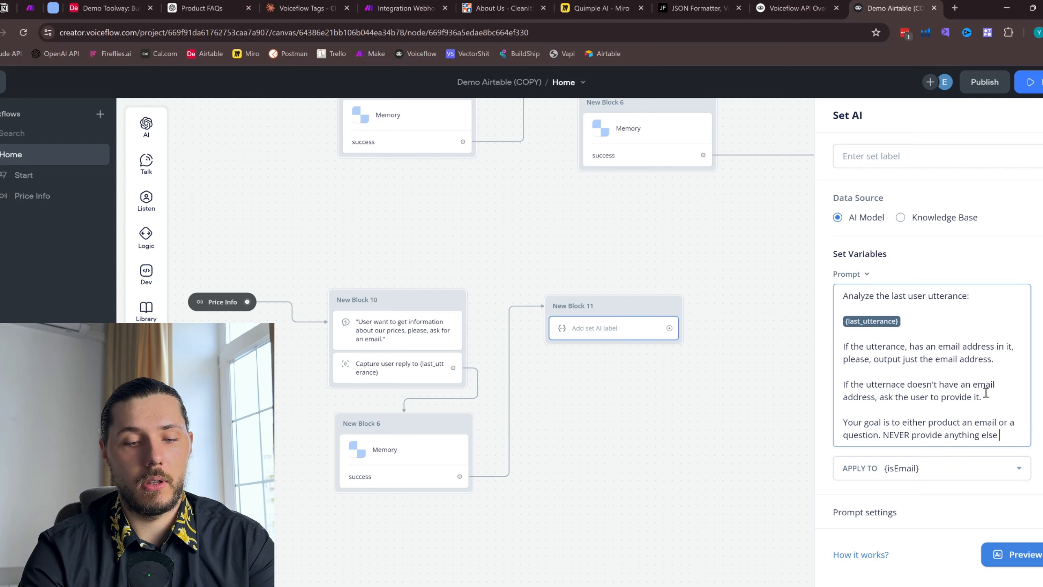
{"action": "type", "text": "besides these"}
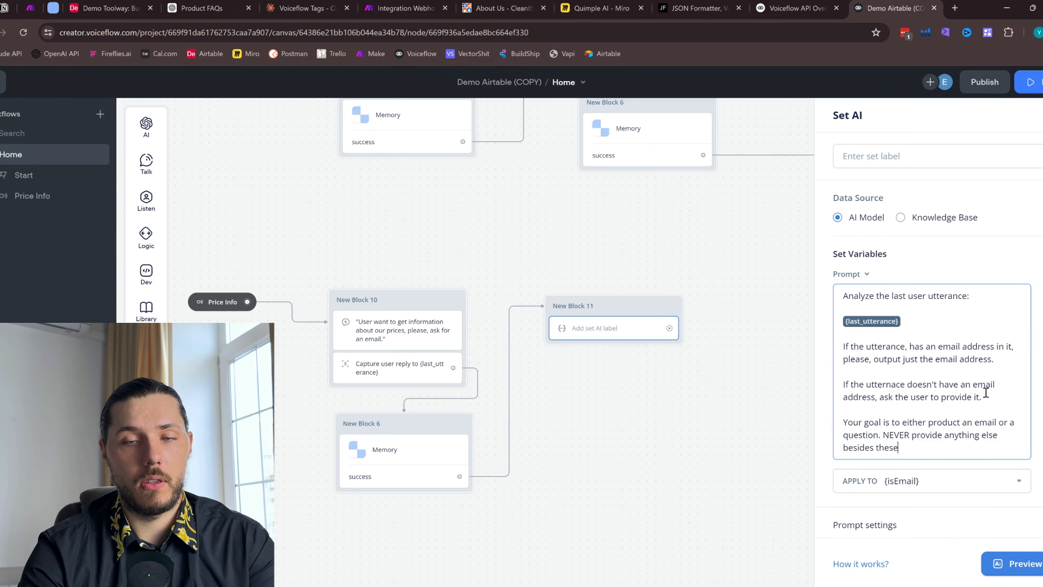
{"action": "type", "text": " 2 things."}
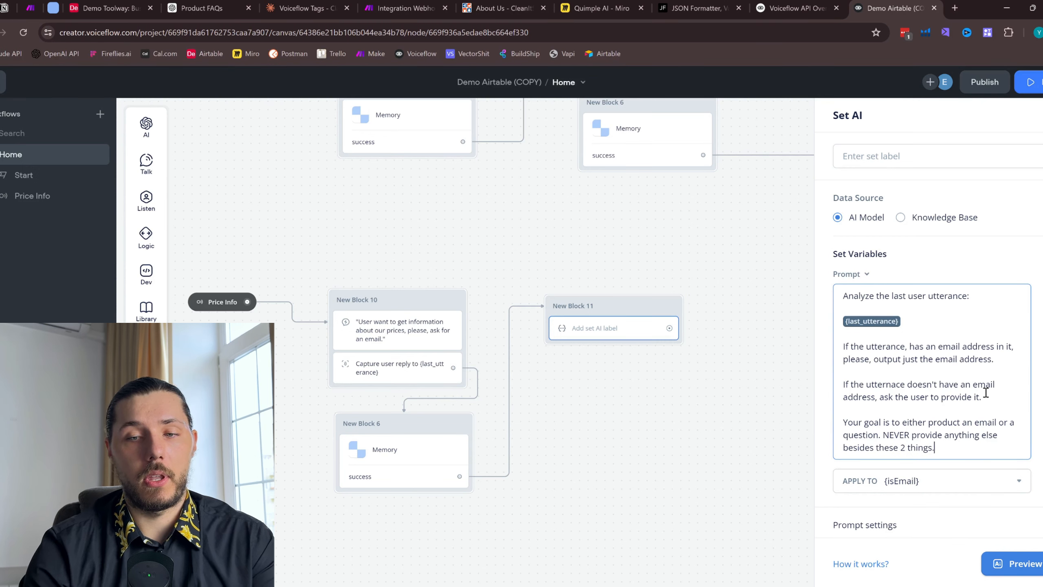
Set the Set AI step's model to GPT-4o and its temperature to 0.10
{"action": "scroll", "coordinate": [948, 478], "scroll_direction": "down", "scroll_amount": 4}
{"action": "left_click", "coordinate": [885, 376]}
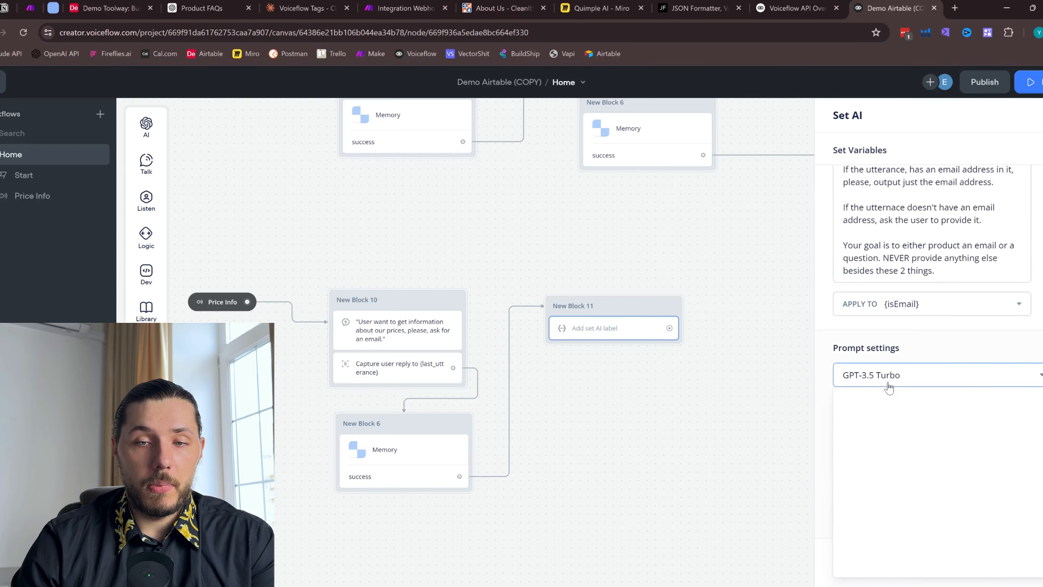
{"action": "left_click", "coordinate": [915, 477]}
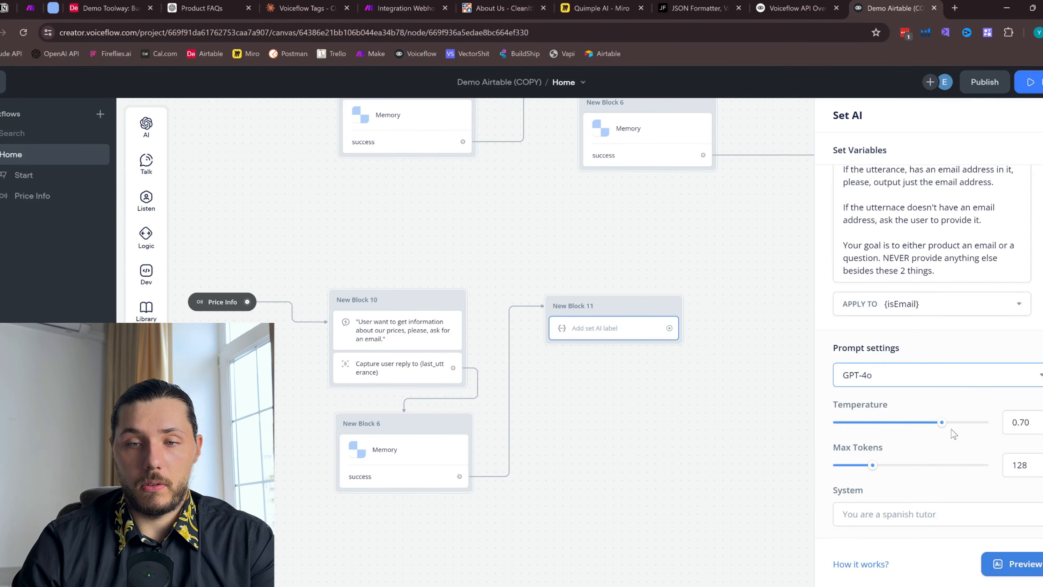
{"action": "scroll", "coordinate": [925, 295], "scroll_direction": "up", "scroll_amount": 3}
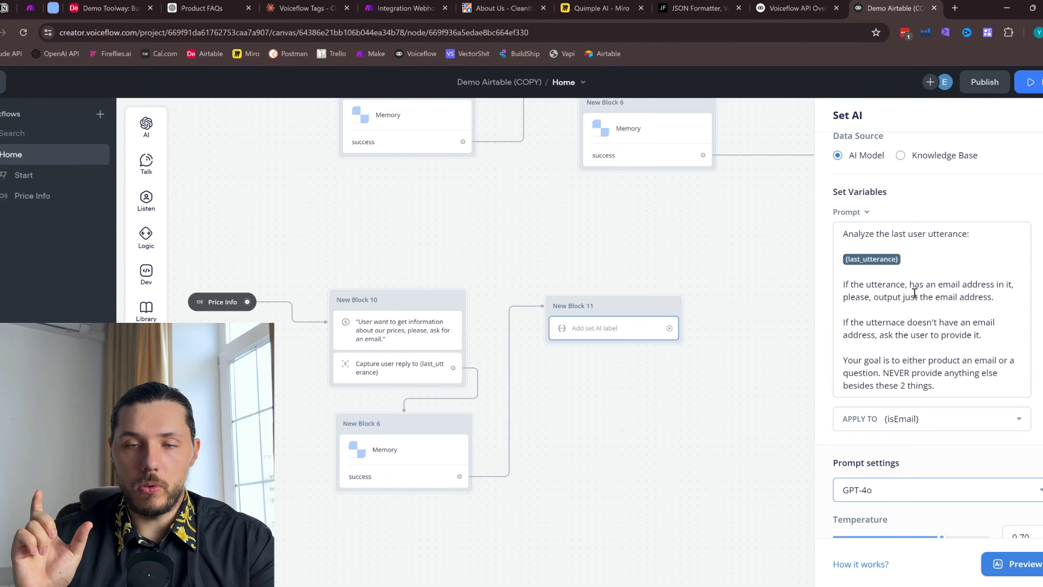
{"action": "scroll", "coordinate": [913, 293], "scroll_direction": "down", "scroll_amount": 3}
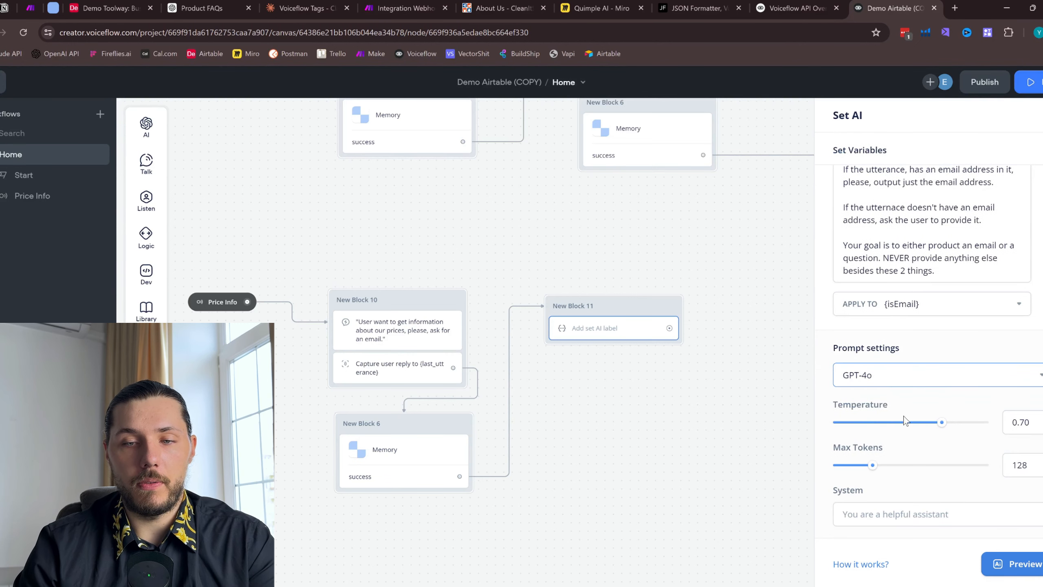
{"action": "left_click_drag", "start_coordinate": [941, 422], "coordinate": [844, 422]}
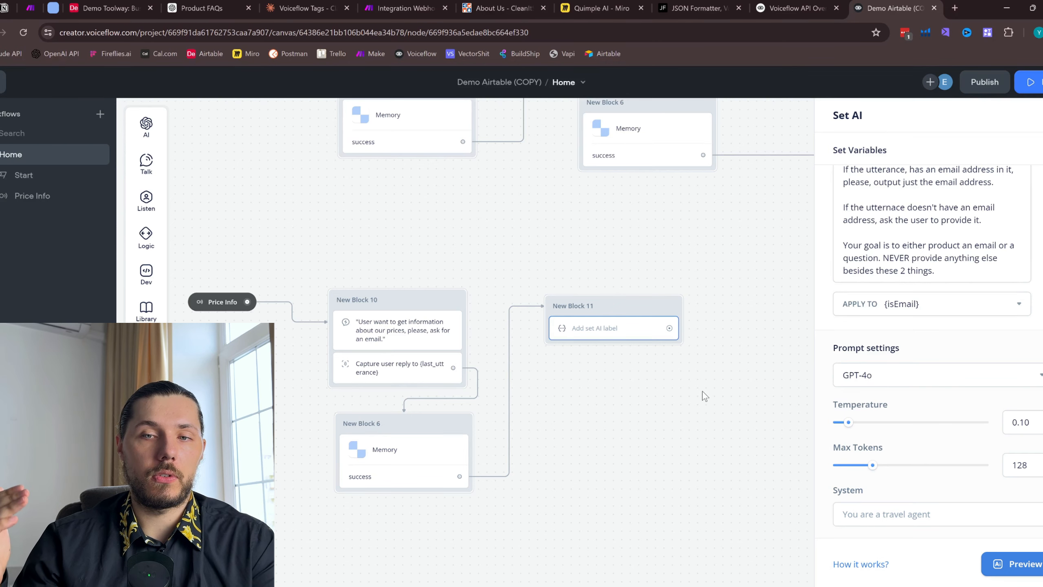
{"action": "scroll", "coordinate": [902, 270], "scroll_direction": "up", "scroll_amount": 3}
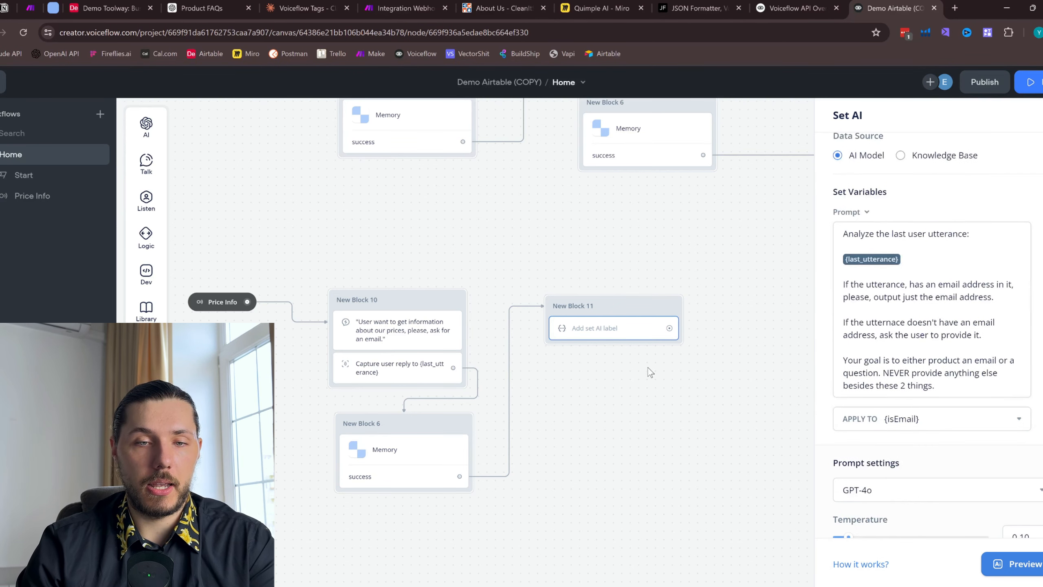
{"action": "left_click_drag", "start_coordinate": [682, 356], "coordinate": [623, 339]}
{"action": "left_click", "coordinate": [555, 315]}
{"action": "scroll", "coordinate": [886, 457], "scroll_direction": "down", "scroll_amount": 1}
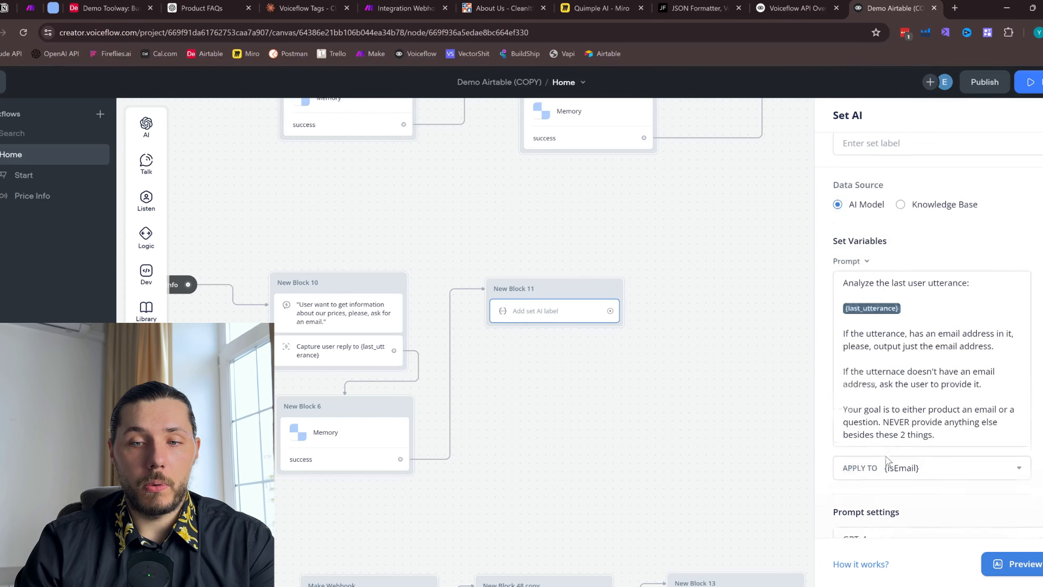
{"action": "scroll", "coordinate": [887, 459], "scroll_direction": "down", "scroll_amount": 2}
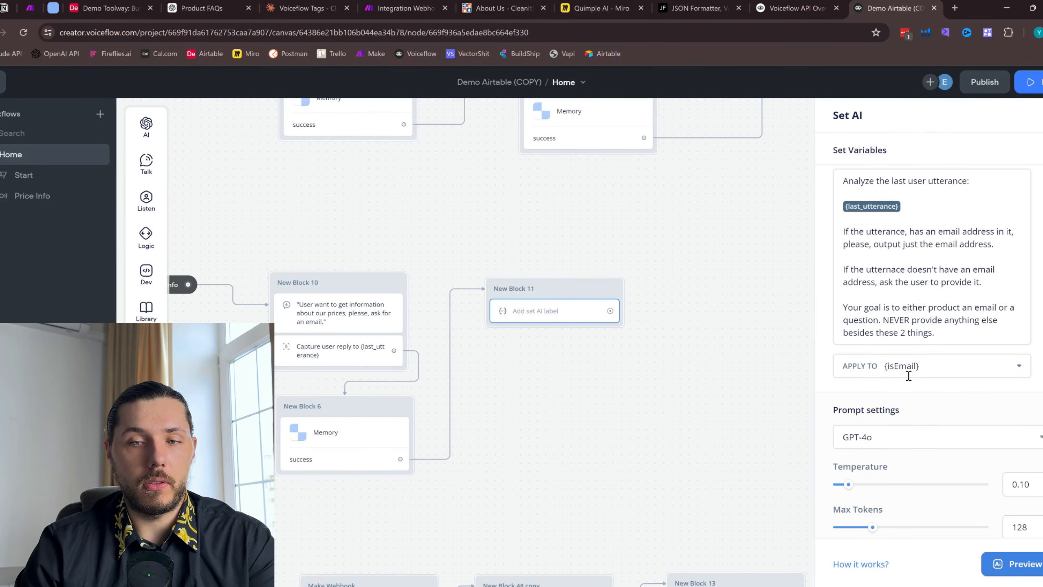
Add a Condition block, New Block 13, connected after New Block 11
{"action": "mouse_move", "coordinate": [146, 238]}
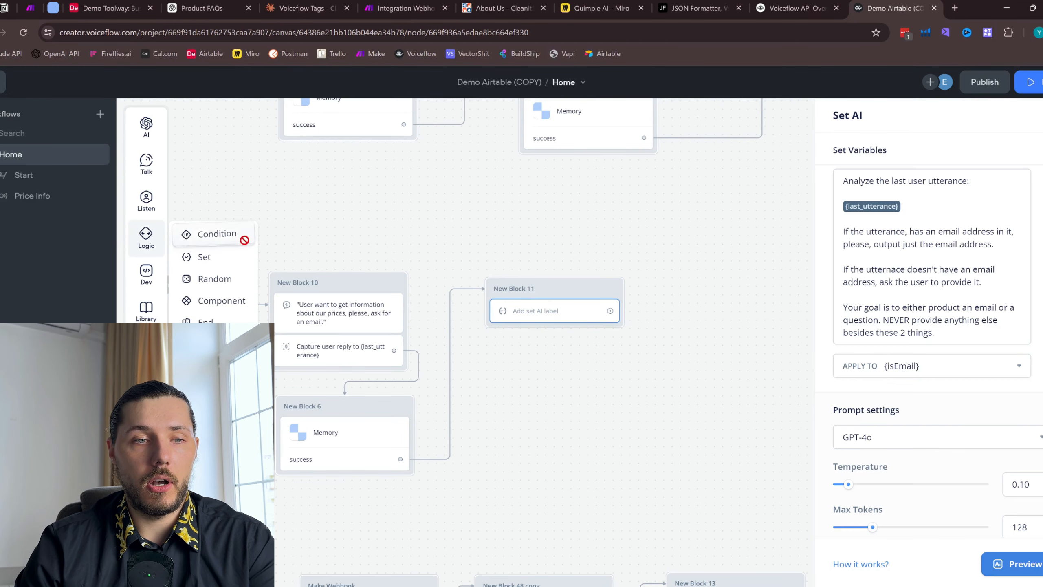
{"action": "left_click_drag", "start_coordinate": [245, 240], "coordinate": [723, 294]}
{"action": "left_click", "coordinate": [701, 279]}
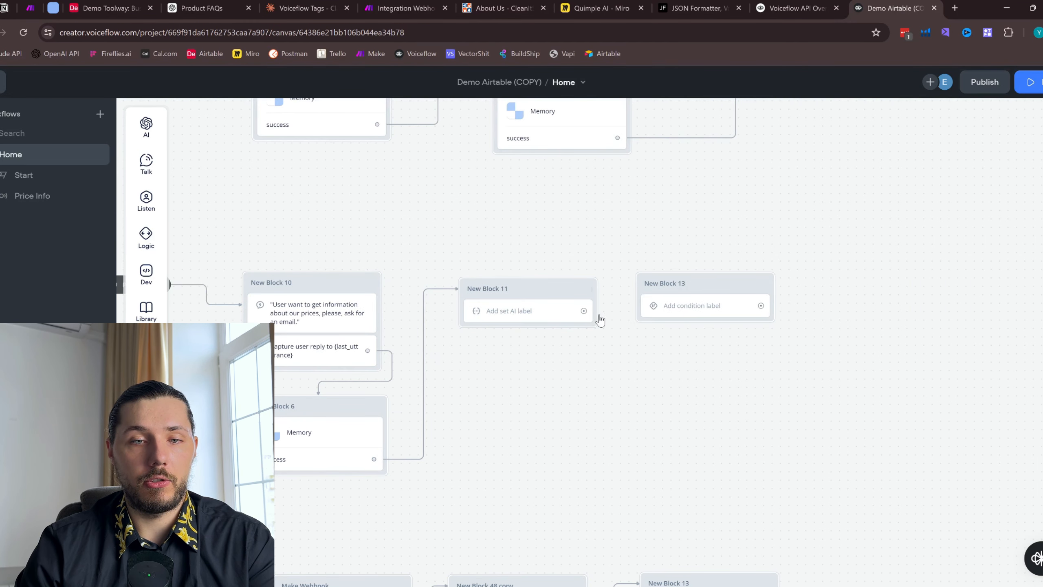
{"action": "left_click_drag", "start_coordinate": [584, 311], "coordinate": [715, 298]}
{"action": "left_click", "coordinate": [712, 311]}
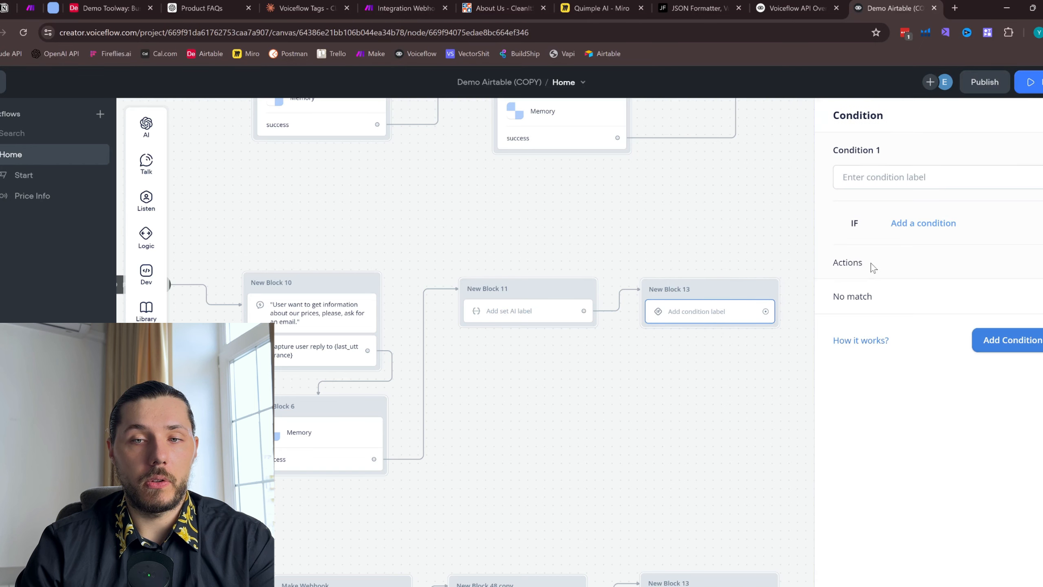
Add a variable condition testing isEmail
{"action": "left_click", "coordinate": [917, 229]}
{"action": "left_click", "coordinate": [910, 246]}
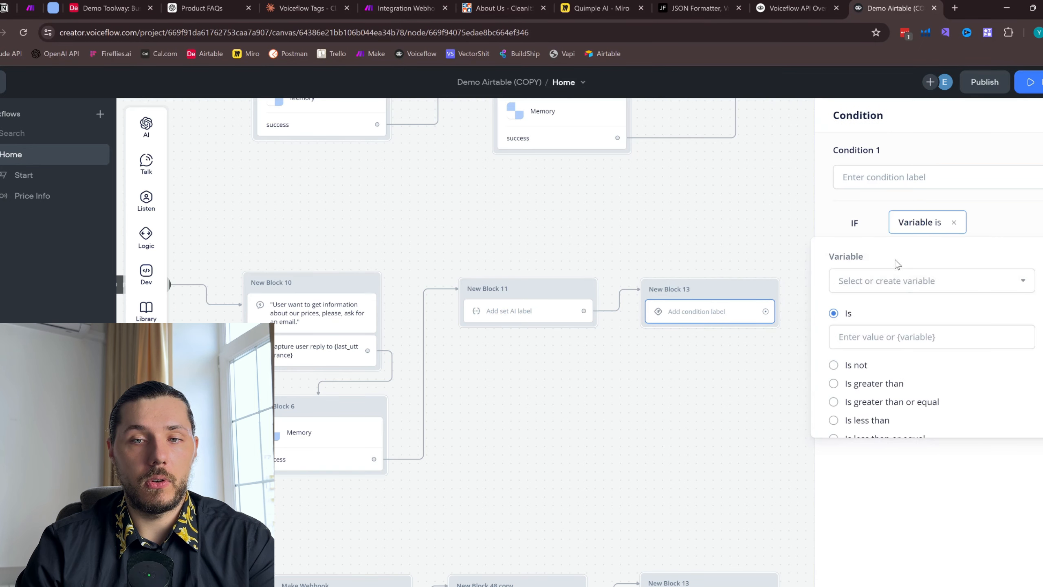
{"action": "left_click", "coordinate": [902, 282]}
{"action": "type", "text": "isq"}
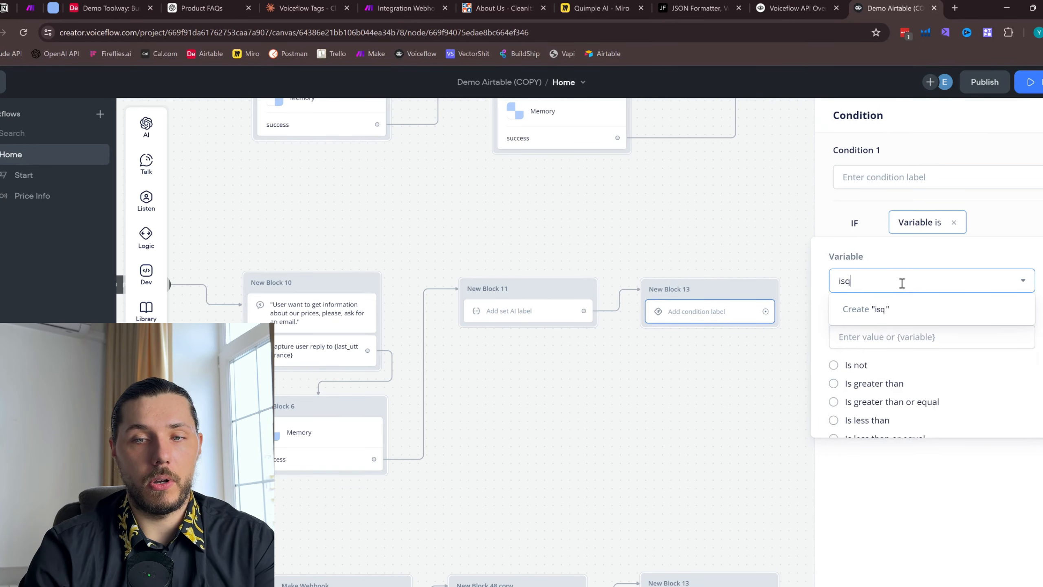
{"action": "key", "text": "BackSpace"}
{"action": "key", "text": "Down"}
{"action": "key", "text": "Down"}
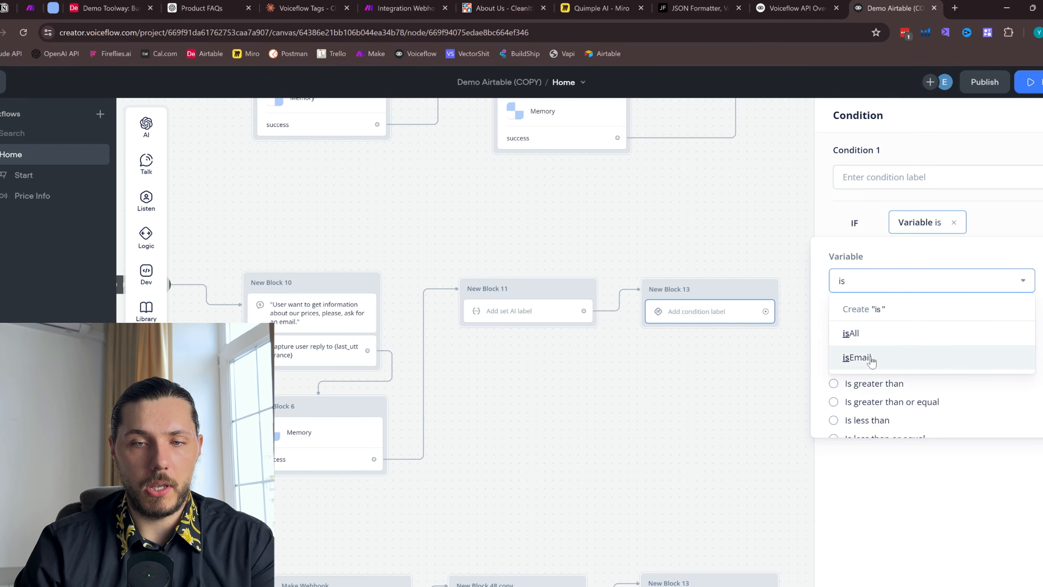
{"action": "key", "text": "Return"}
{"action": "left_click", "coordinate": [540, 308]}
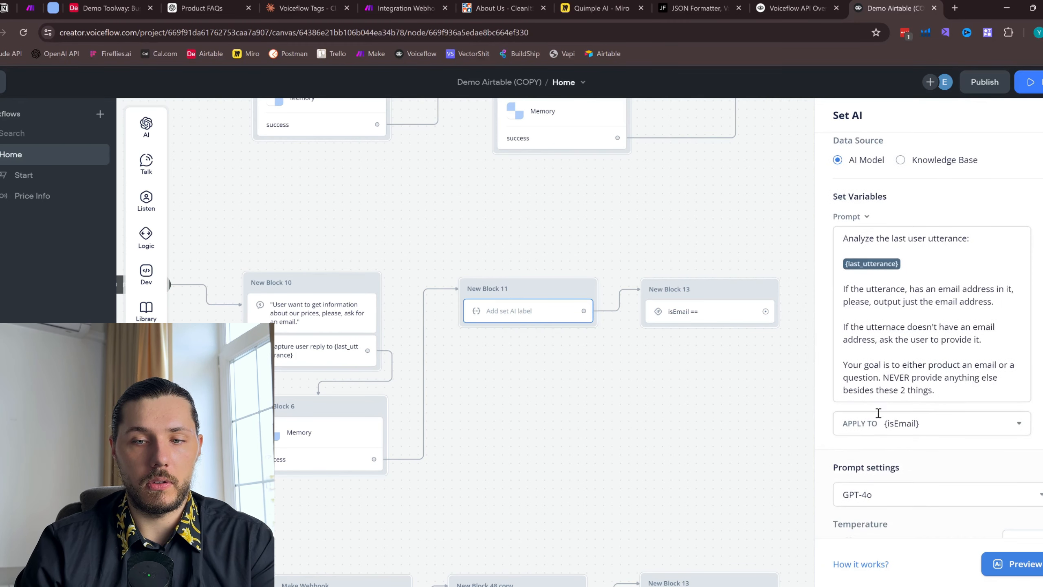
{"action": "left_click", "coordinate": [706, 313]}
Make the condition check that isEmail contains '@'
{"action": "left_click", "coordinate": [924, 224]}
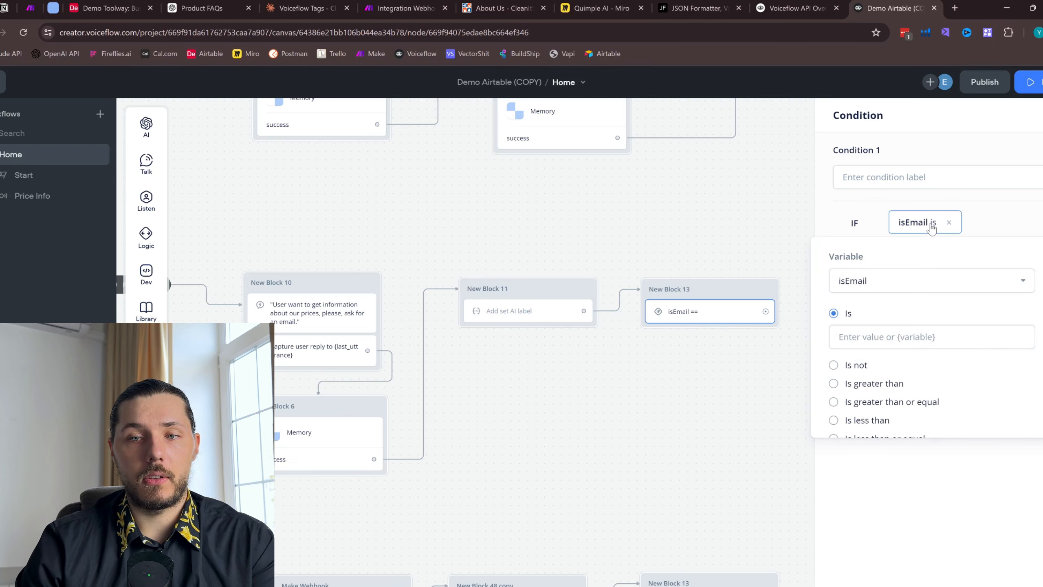
{"action": "scroll", "coordinate": [885, 357], "scroll_direction": "down", "scroll_amount": 3}
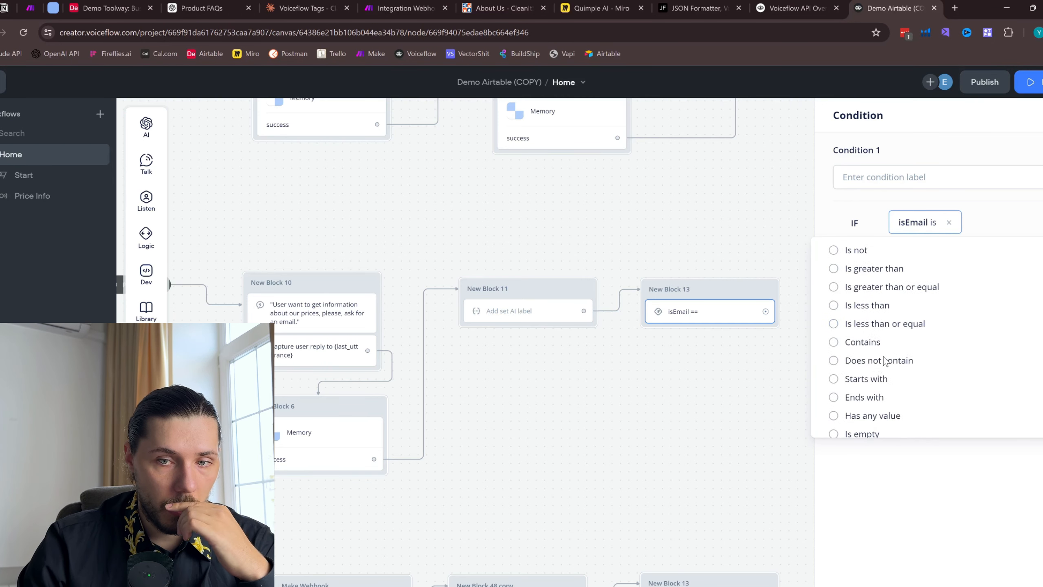
{"action": "left_click", "coordinate": [846, 344]}
{"action": "left_click", "coordinate": [922, 338]}
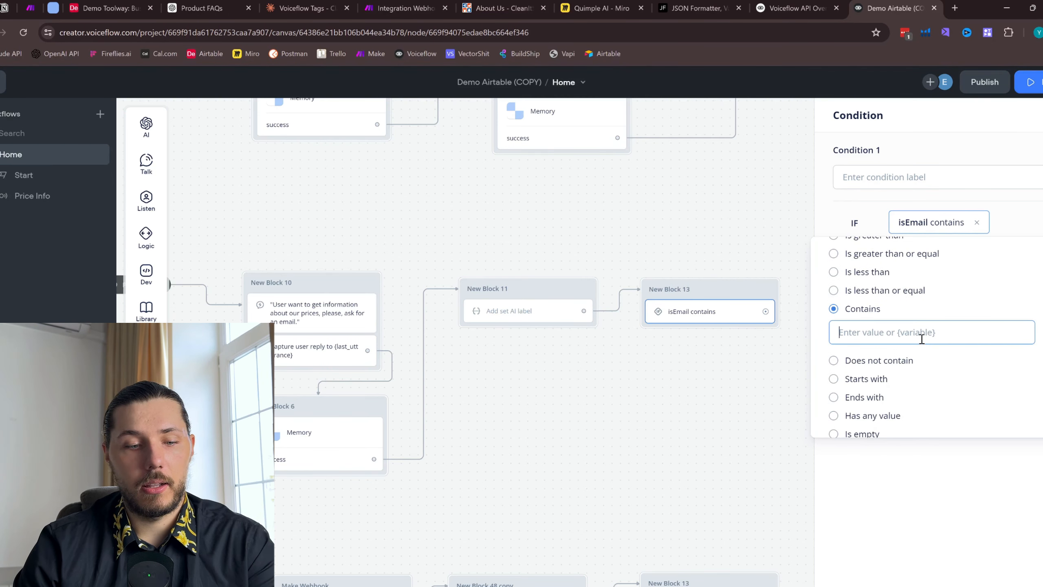
{"action": "type", "text": "@"}
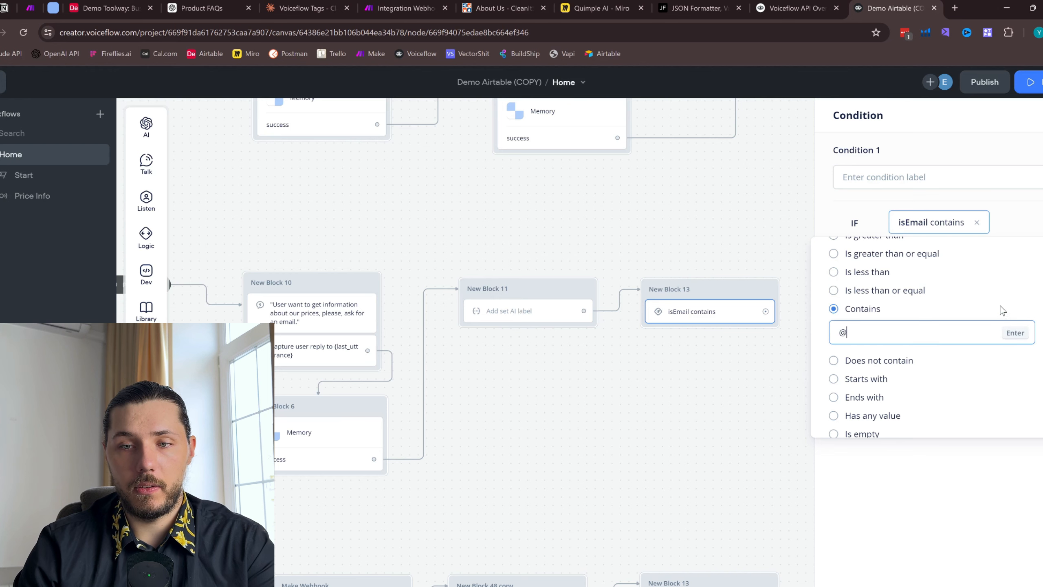
{"action": "left_click", "coordinate": [1034, 227]}
Add an Else path to New Block 13 for when nothing matches
{"action": "left_click", "coordinate": [717, 263]}
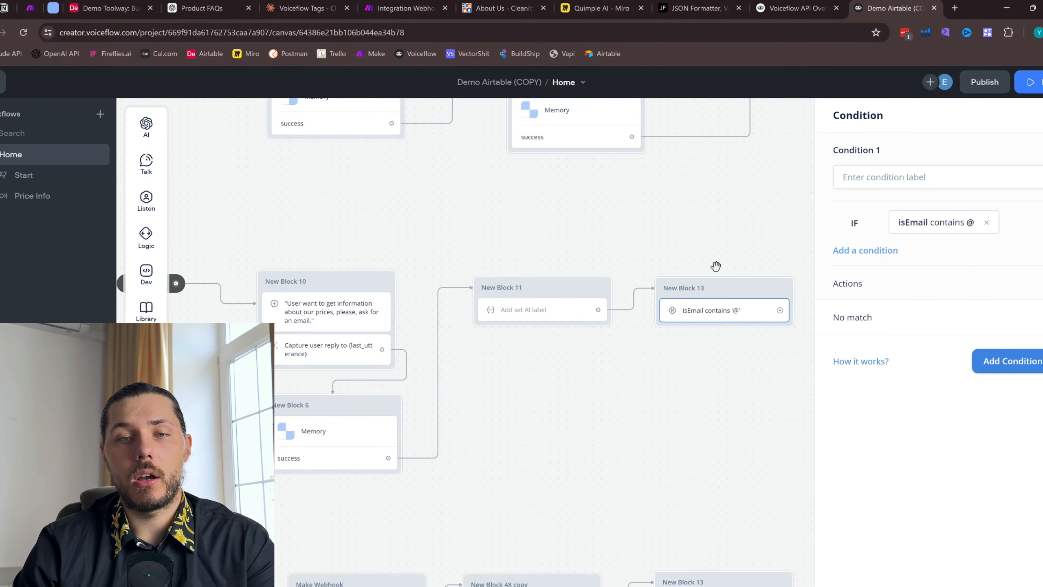
{"action": "left_click_drag", "start_coordinate": [748, 292], "coordinate": [747, 292]}
{"action": "left_click_drag", "start_coordinate": [745, 238], "coordinate": [669, 278]}
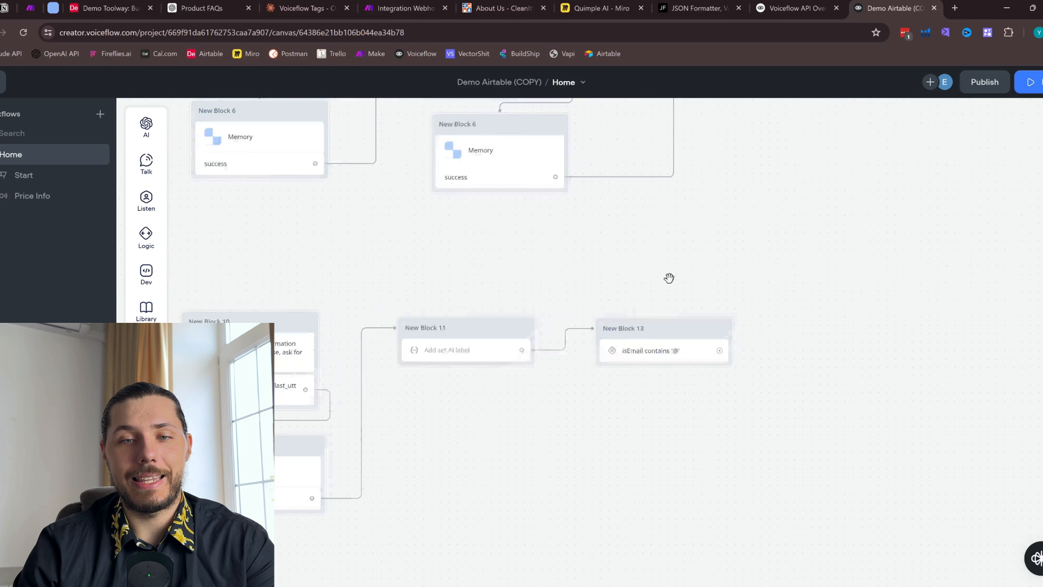
{"action": "left_click", "coordinate": [686, 354]}
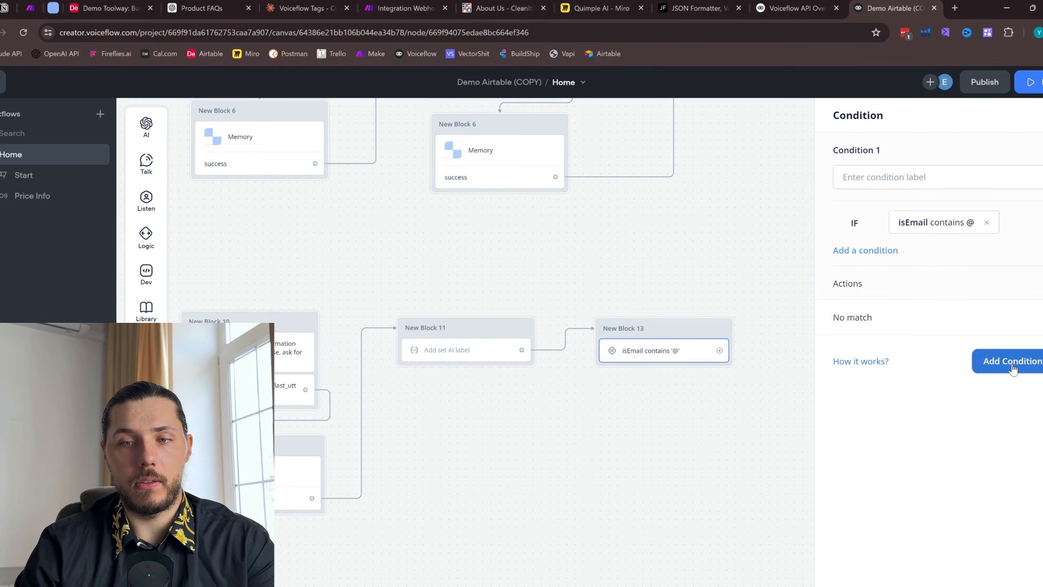
{"action": "left_click", "coordinate": [1020, 322]}
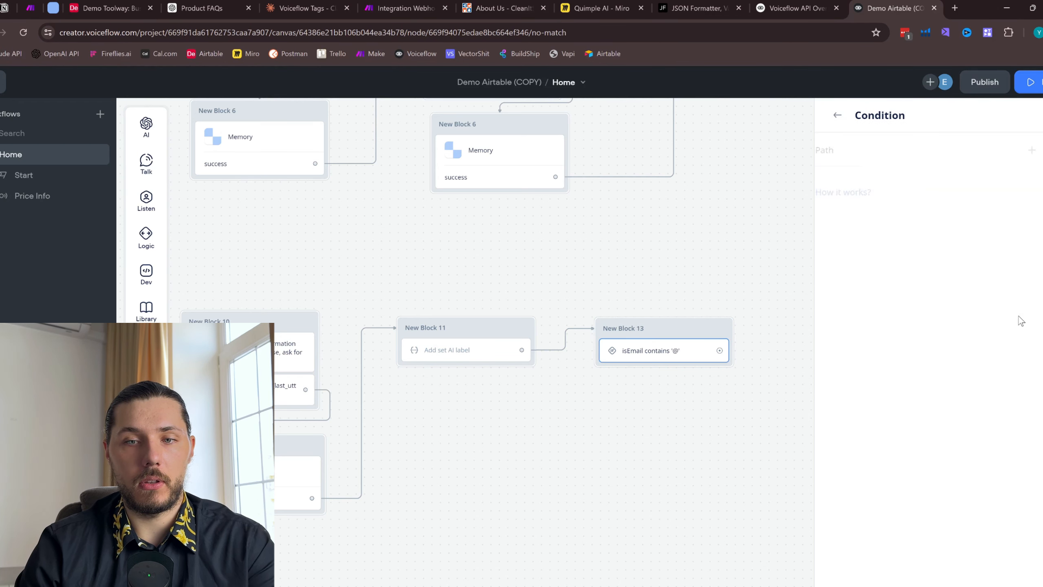
Recheck the condition and Set AI prompt, then draw a new connection from New Block 13's Else path
{"action": "left_click", "coordinate": [678, 254]}
{"action": "left_click_drag", "start_coordinate": [720, 350], "coordinate": [884, 312]}
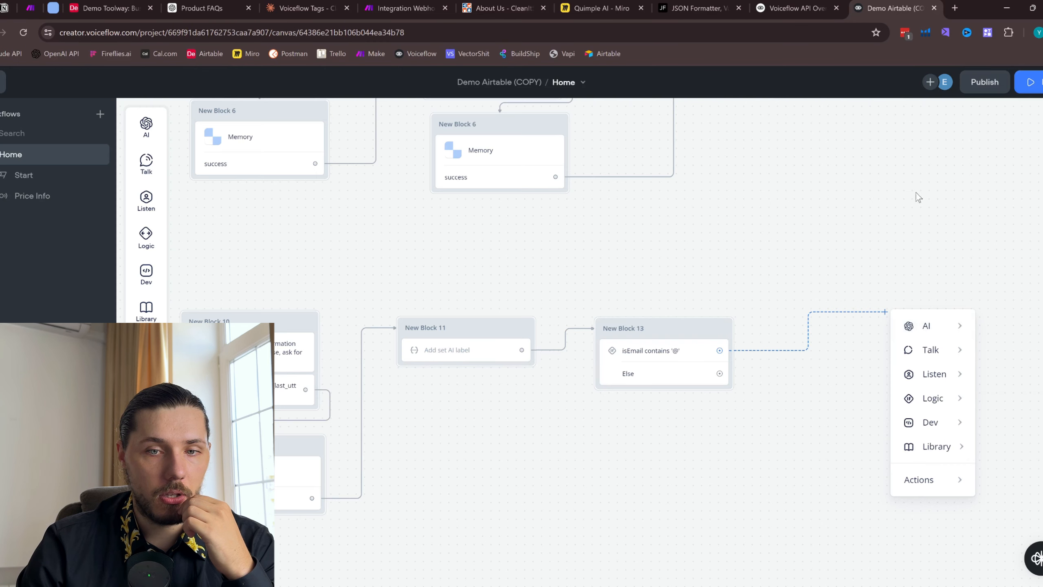
{"action": "left_click", "coordinate": [795, 241]}
{"action": "left_click_drag", "start_coordinate": [658, 311], "coordinate": [760, 294]}
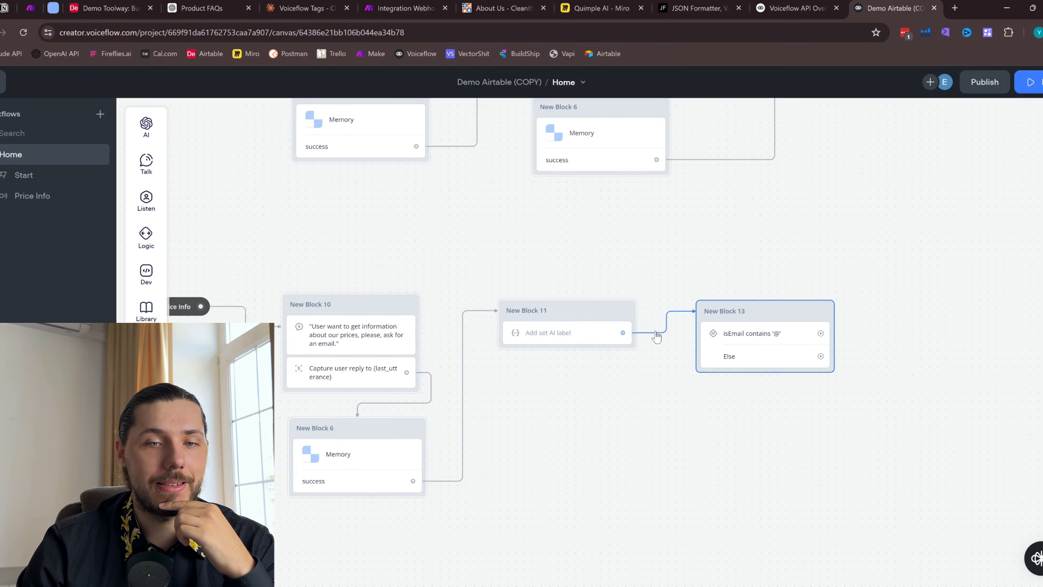
{"action": "left_click", "coordinate": [768, 358]}
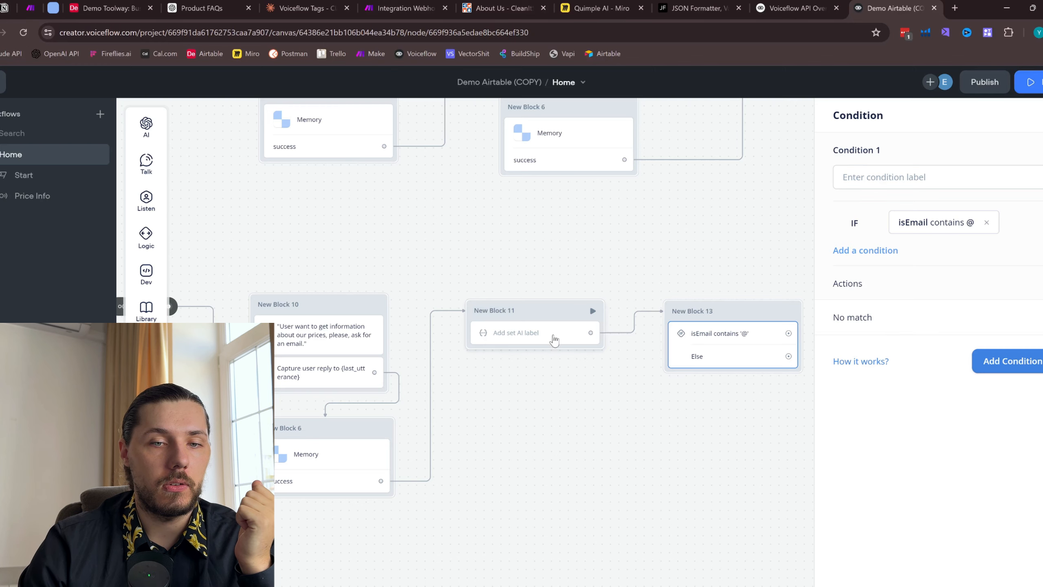
{"action": "left_click", "coordinate": [554, 337]}
{"action": "left_click_drag", "start_coordinate": [863, 365], "coordinate": [894, 378]}
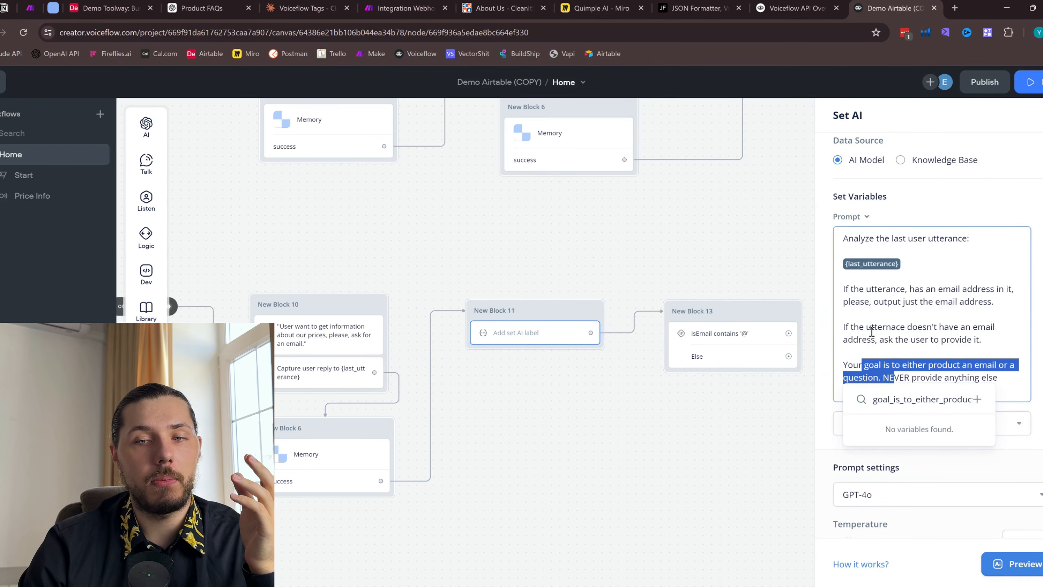
{"action": "left_click", "coordinate": [652, 389]}
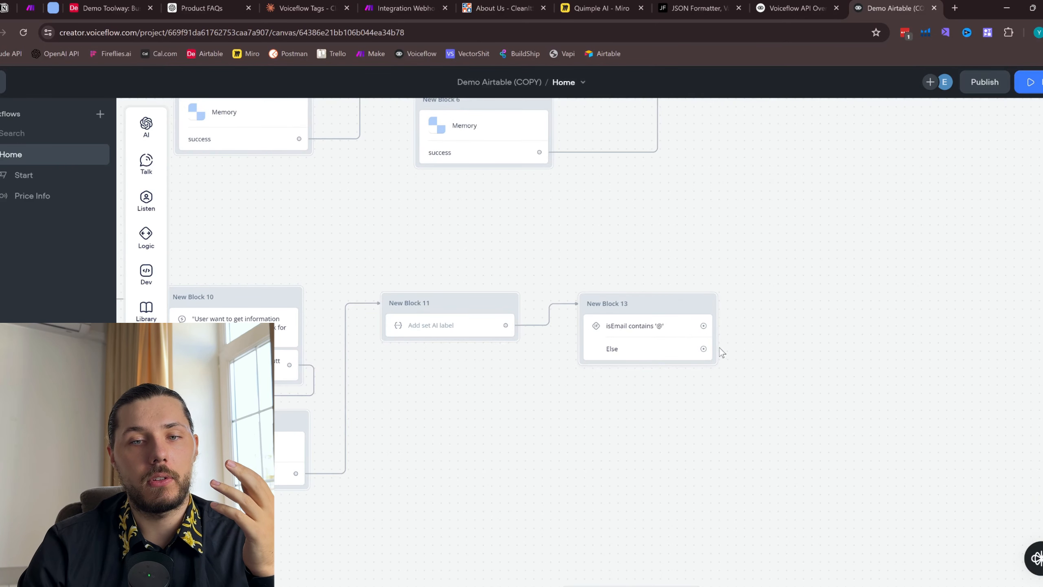
{"action": "left_click_drag", "start_coordinate": [703, 349], "coordinate": [763, 376]}
Add a text reply showing {isEmail} to New Block 14 on the Else path
{"action": "mouse_move", "coordinate": [817, 412]}
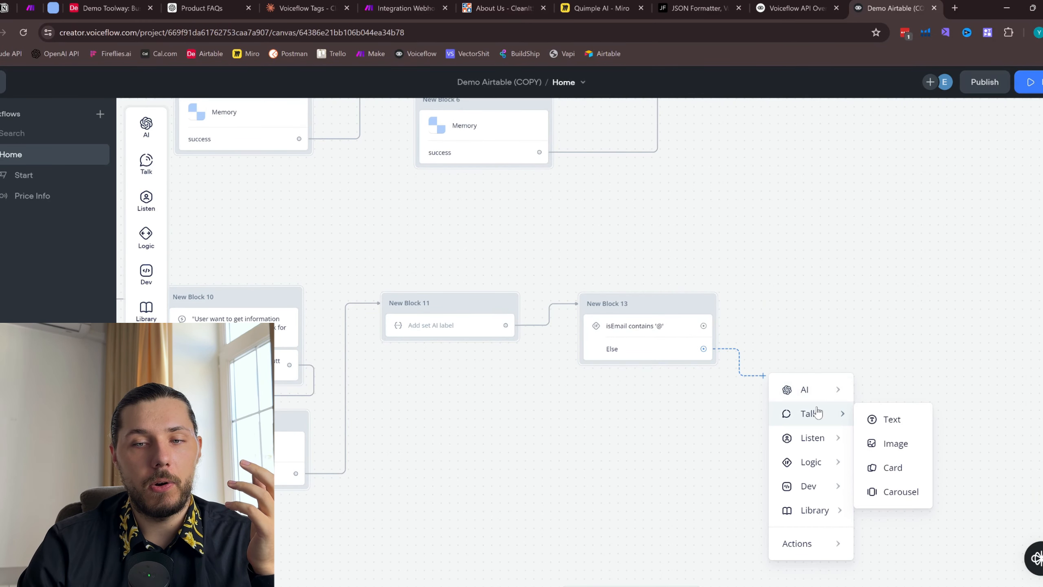
{"action": "left_click", "coordinate": [899, 420]}
{"action": "left_click", "coordinate": [919, 180]}
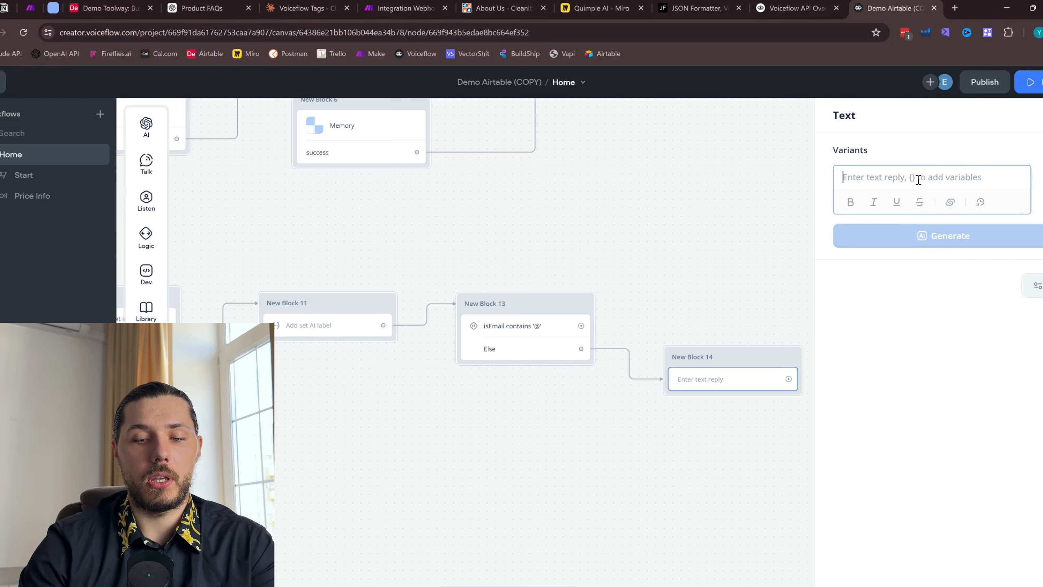
{"action": "type", "text": "{is"}
{"action": "left_click", "coordinate": [891, 255]}
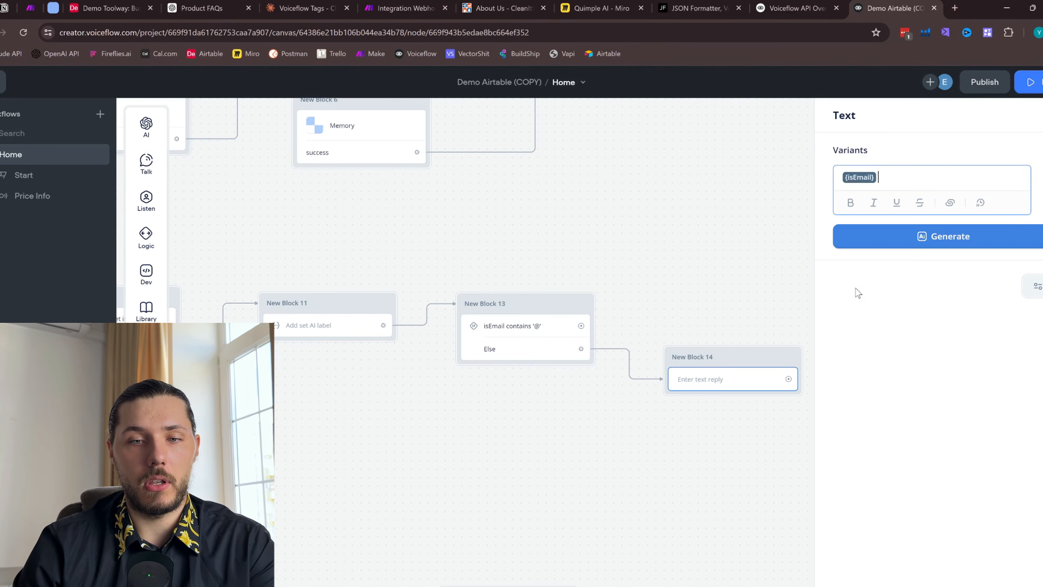
Add a reply-capture step to New Block 14 and link it back to New Block 11
{"action": "mouse_move", "coordinate": [145, 201]}
{"action": "left_click_drag", "start_coordinate": [195, 237], "coordinate": [719, 388]}
{"action": "left_click_drag", "start_coordinate": [778, 437], "coordinate": [341, 297]}
{"action": "left_click", "coordinate": [416, 301]}
{"action": "left_click_drag", "start_coordinate": [416, 301], "coordinate": [577, 314]}
{"action": "left_click_drag", "start_coordinate": [356, 341], "coordinate": [720, 347]}
Add a 'good' text reply after the isEmail match and start a test run
{"action": "mouse_move", "coordinate": [753, 383]}
{"action": "left_click", "coordinate": [840, 388]}
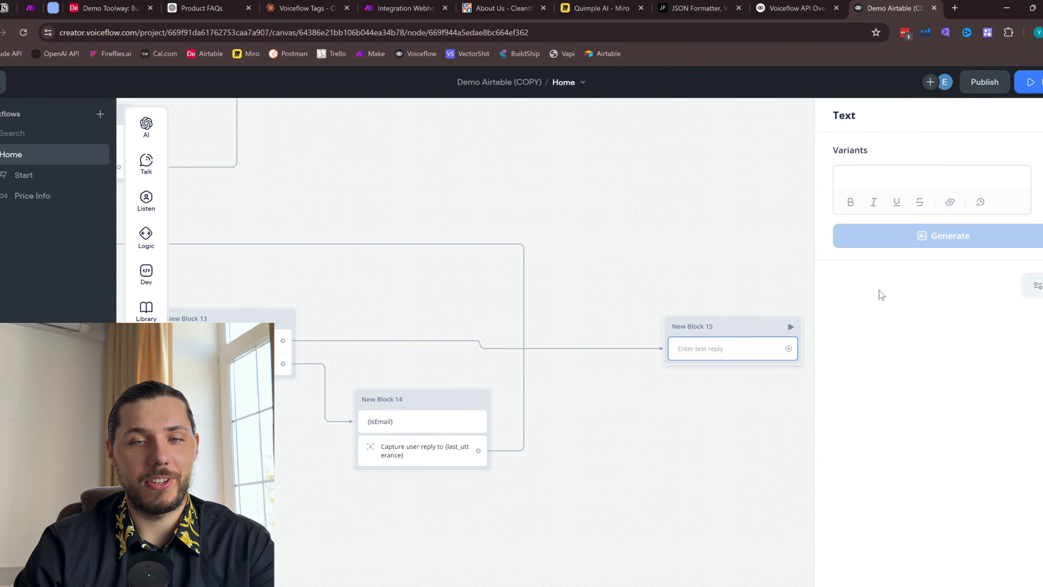
{"action": "left_click", "coordinate": [901, 173]}
{"action": "type", "text": "good"}
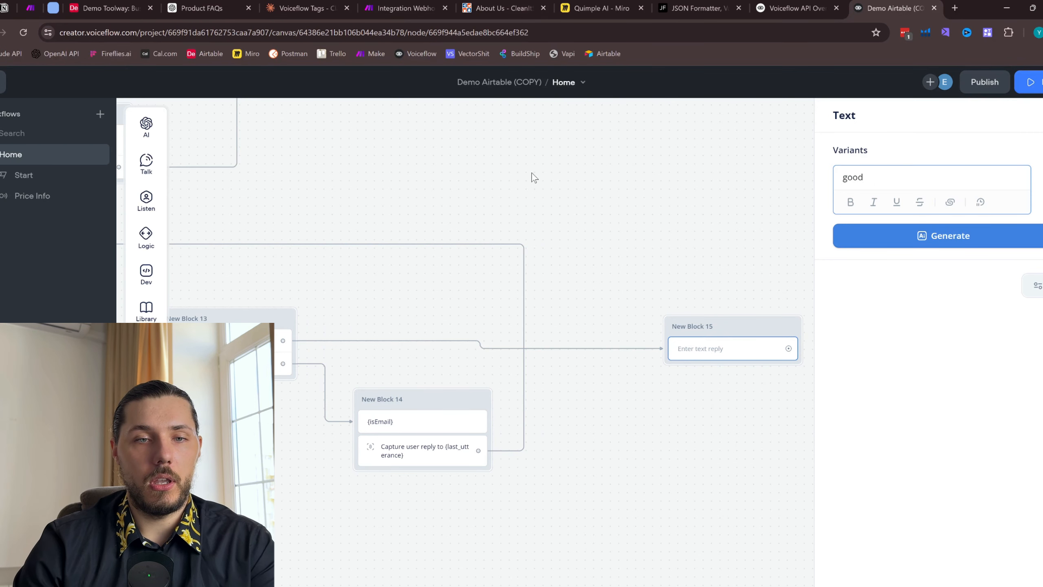
{"action": "left_click", "coordinate": [1030, 82]}
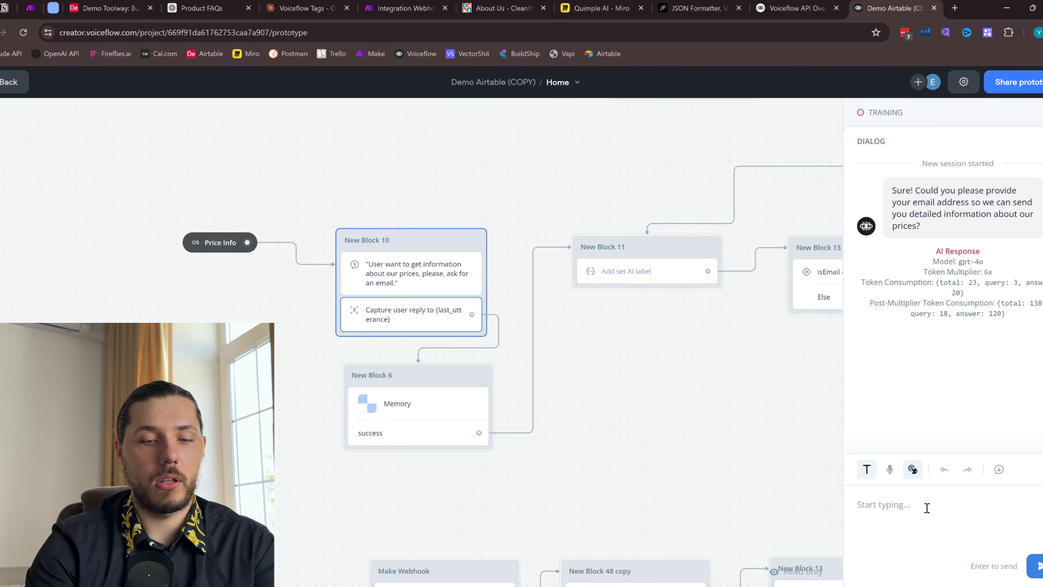
Reply 'Ok sure', send an email address, confirm the 'Good' reply, then exit the test
{"action": "type", "text": "Ok sure"}
{"action": "key", "text": "Return"}
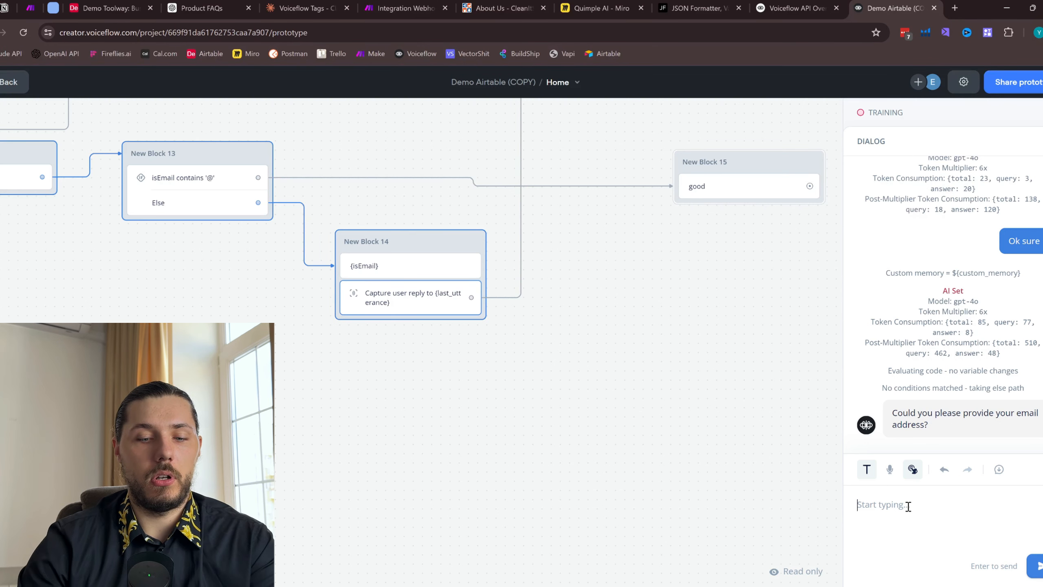
{"action": "type", "text": "ok sure,"}
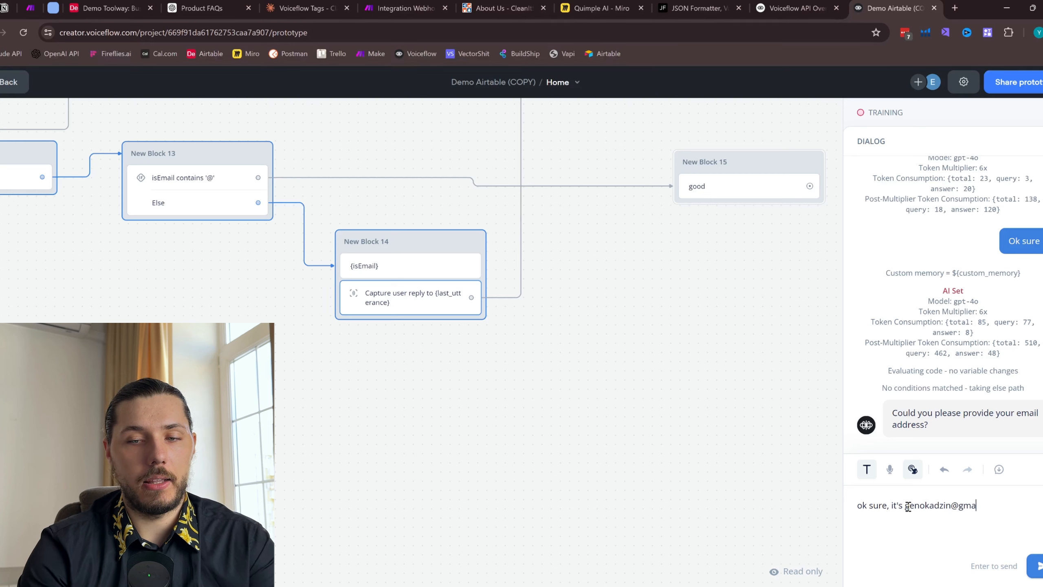
{"action": "key", "text": "Return"}
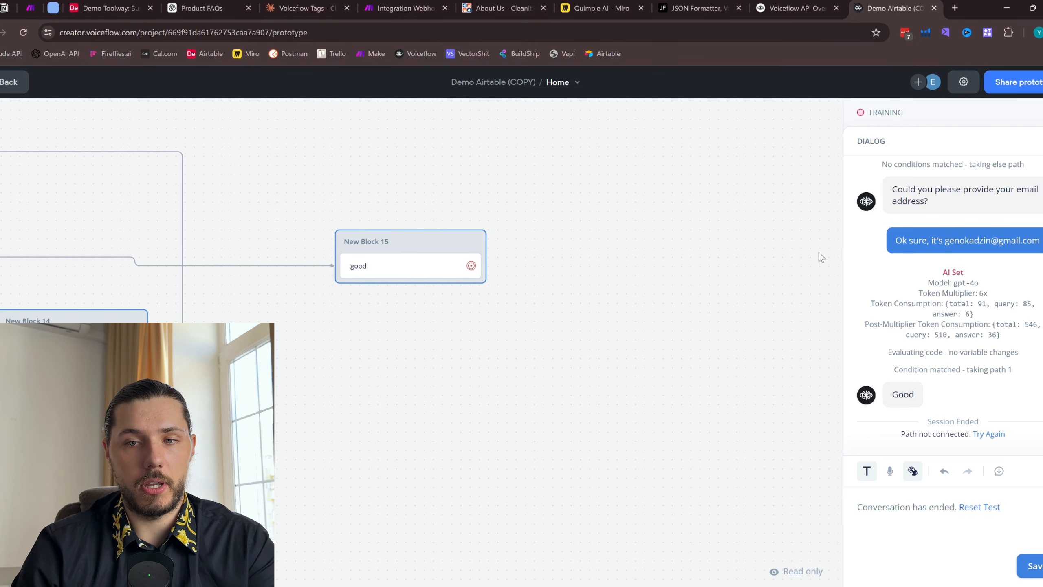
{"action": "key", "text": "Escape"}
{"action": "left_click_drag", "start_coordinate": [330, 351], "coordinate": [887, 350]}
Select all blocks of the Start and Price Info flows and move them higher
{"action": "scroll", "coordinate": [566, 336], "scroll_direction": "down", "scroll_amount": 3}
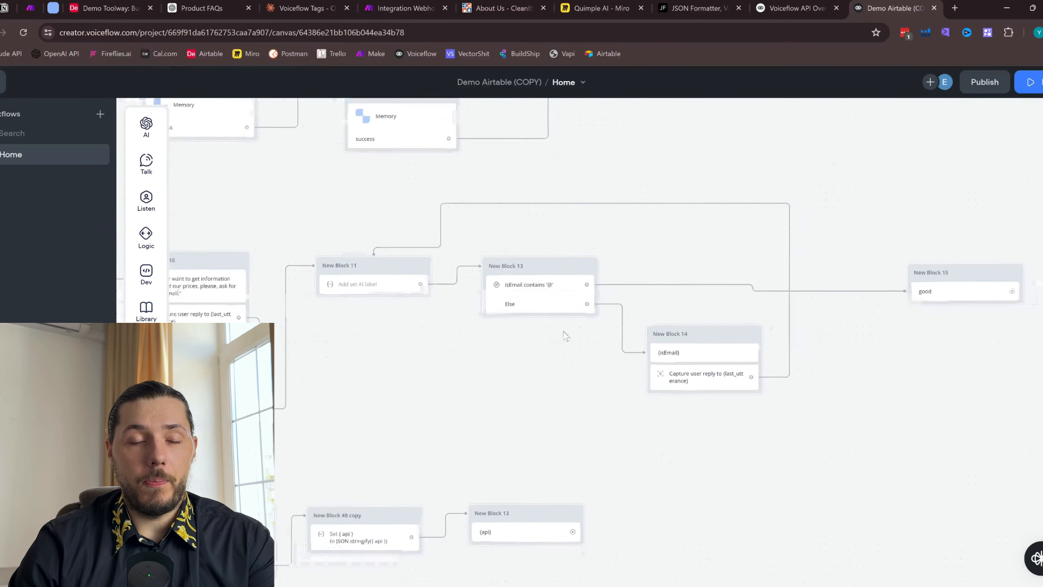
{"action": "left_click_drag", "start_coordinate": [499, 394], "coordinate": [706, 480]}
{"action": "scroll", "coordinate": [604, 263], "scroll_direction": "down", "scroll_amount": 1}
{"action": "scroll", "coordinate": [693, 450], "scroll_direction": "down", "scroll_amount": 1}
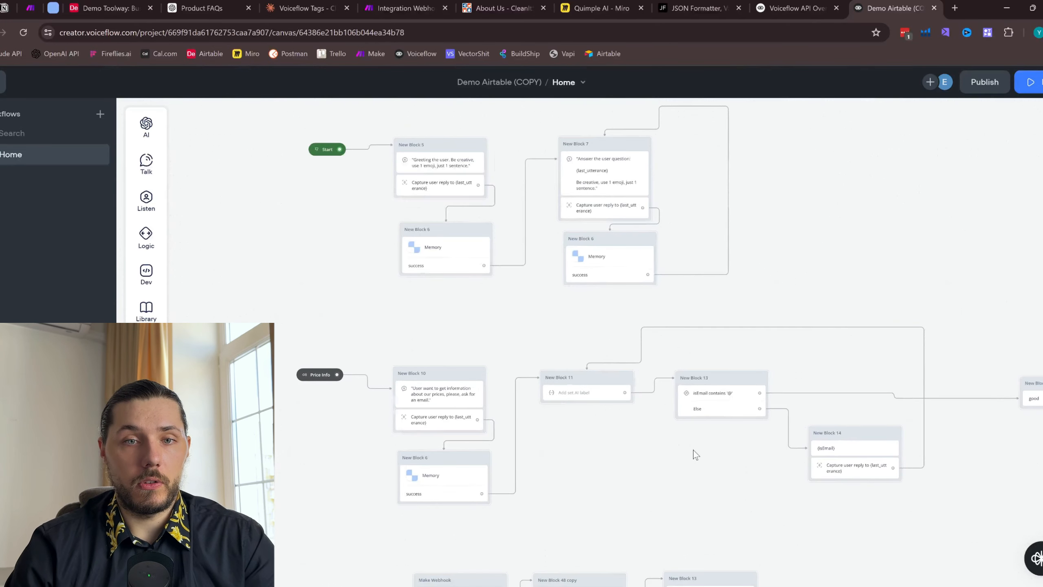
{"action": "left_click_drag", "start_coordinate": [948, 485], "coordinate": [870, 456]}
{"action": "scroll", "coordinate": [870, 457], "scroll_direction": "down", "scroll_amount": 1}
{"action": "left_click_drag", "start_coordinate": [983, 467], "coordinate": [268, 121]}
{"action": "left_click_drag", "start_coordinate": [405, 153], "coordinate": [399, 116]}
{"action": "left_click_drag", "start_coordinate": [752, 212], "coordinate": [785, 357]}
{"action": "scroll", "coordinate": [839, 320], "scroll_direction": "down", "scroll_amount": 3}
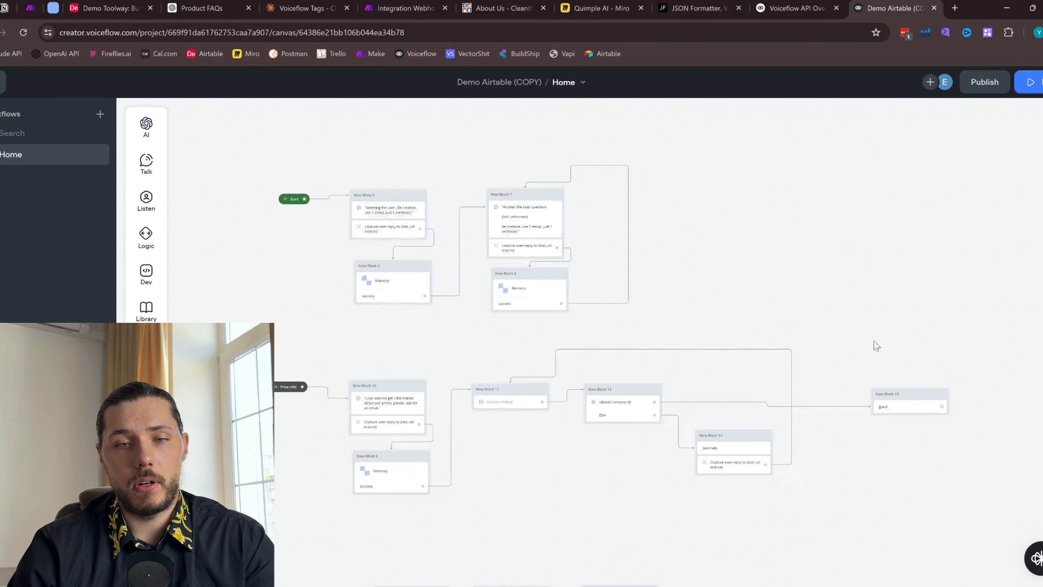
{"action": "left_click_drag", "start_coordinate": [962, 492], "coordinate": [255, 141]}
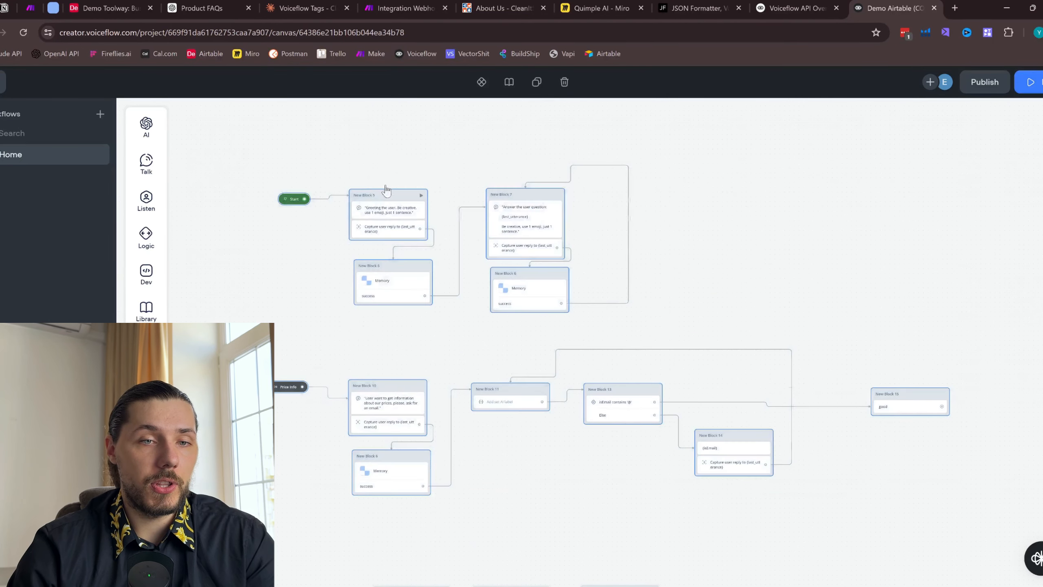
{"action": "left_click_drag", "start_coordinate": [385, 187], "coordinate": [389, 105]}
{"action": "scroll", "coordinate": [383, 275], "scroll_direction": "up", "scroll_amount": 2}
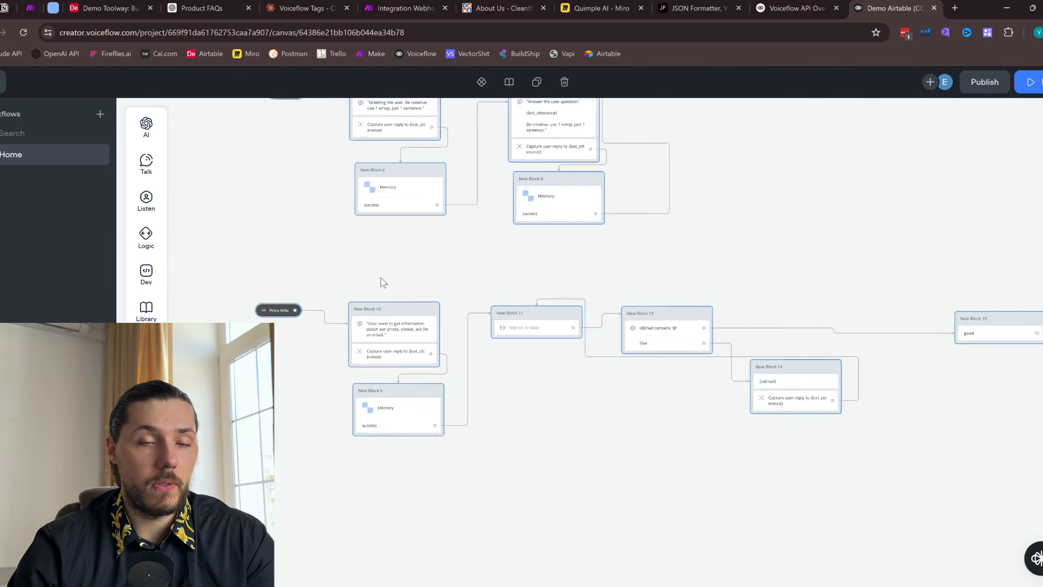
{"action": "left_click", "coordinate": [475, 272]}
{"action": "scroll", "coordinate": [444, 285], "scroll_direction": "up", "scroll_amount": 1}
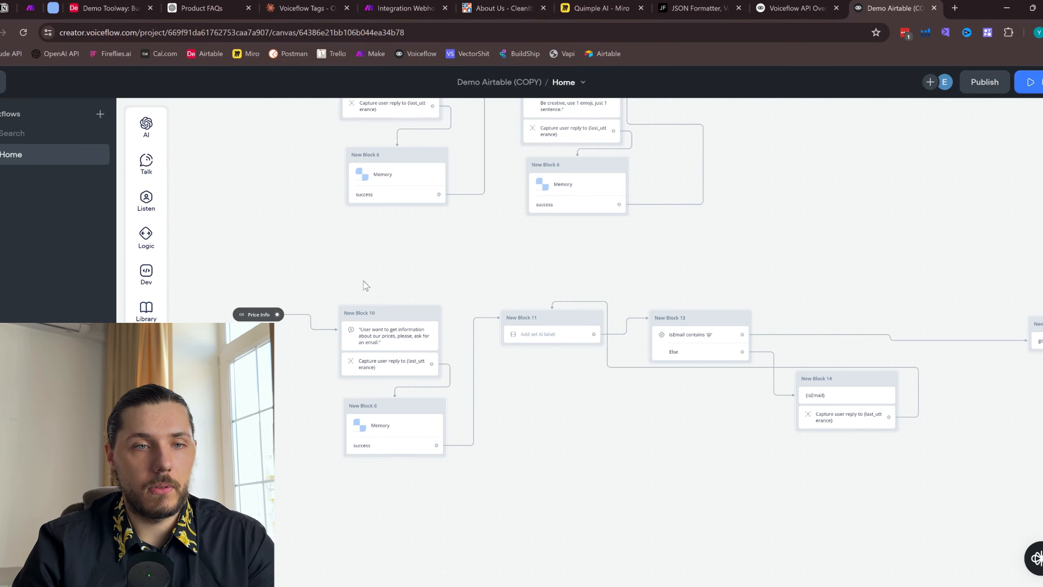
Pull New Block 15 closer to New Block 13 and check the email condition's settings
{"action": "scroll", "coordinate": [366, 286], "scroll_direction": "right", "scroll_amount": 5}
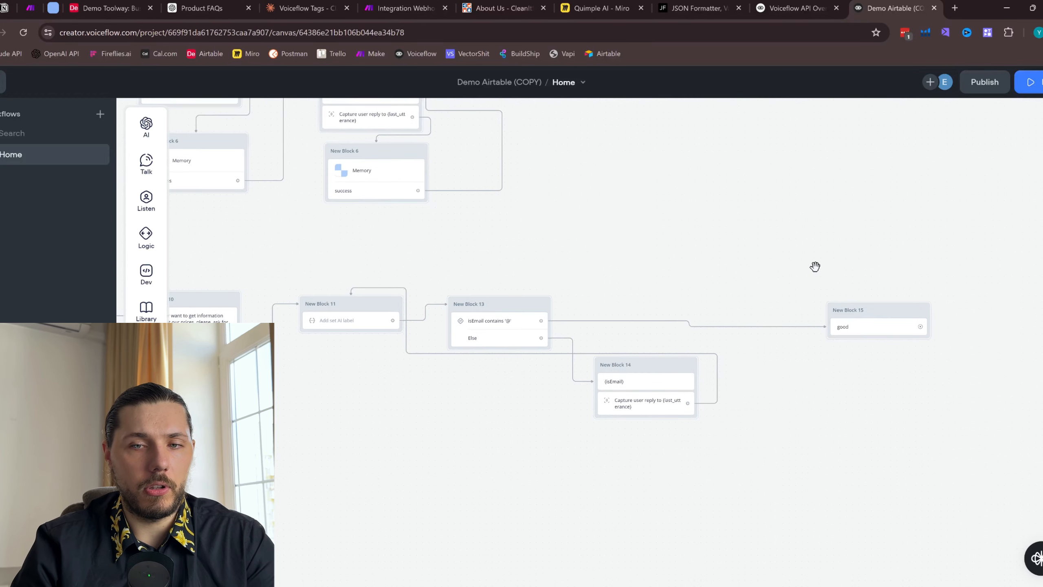
{"action": "scroll", "coordinate": [883, 306], "scroll_direction": "up", "scroll_amount": 3}
{"action": "left_click_drag", "start_coordinate": [890, 305], "coordinate": [775, 301]}
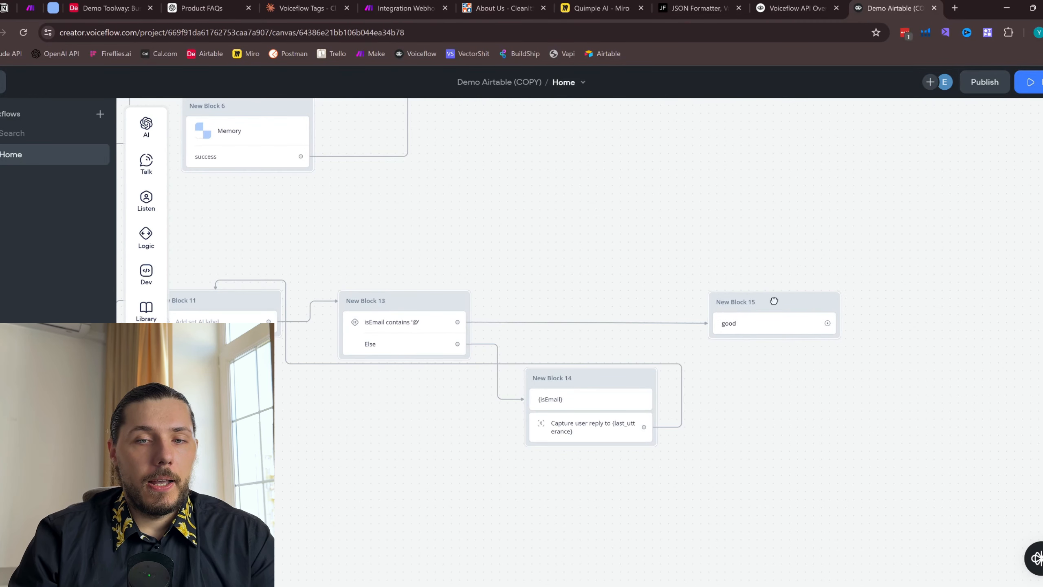
{"action": "left_click_drag", "start_coordinate": [622, 294], "coordinate": [758, 281]}
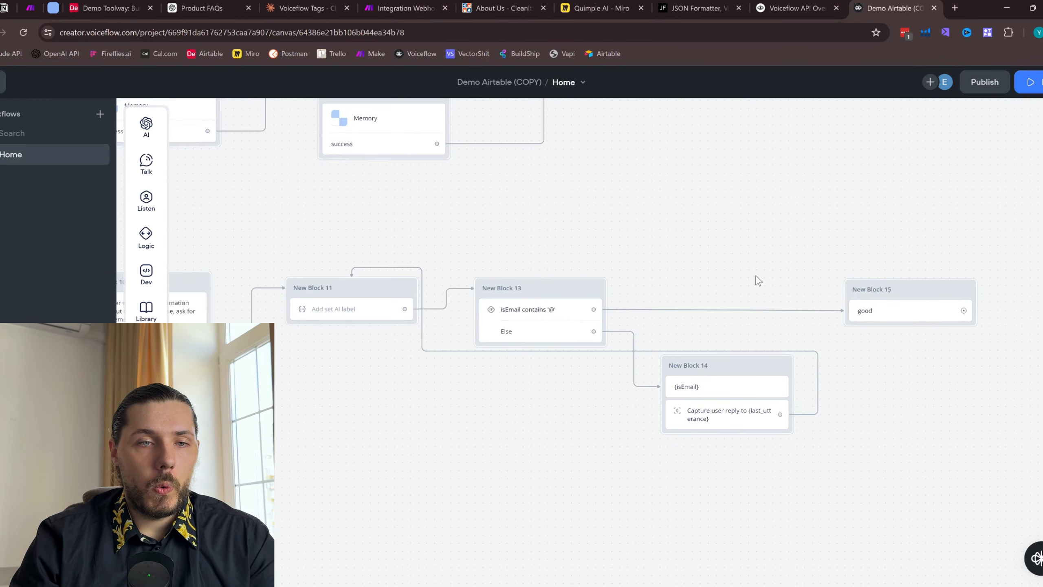
{"action": "scroll", "coordinate": [758, 281], "scroll_direction": "down", "scroll_amount": 2}
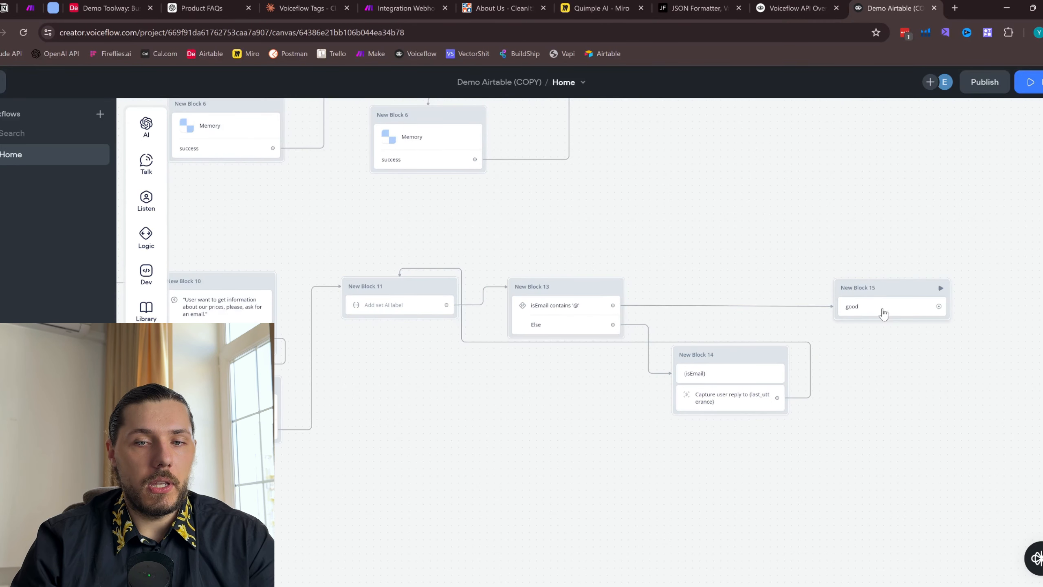
{"action": "left_click", "coordinate": [550, 315]}
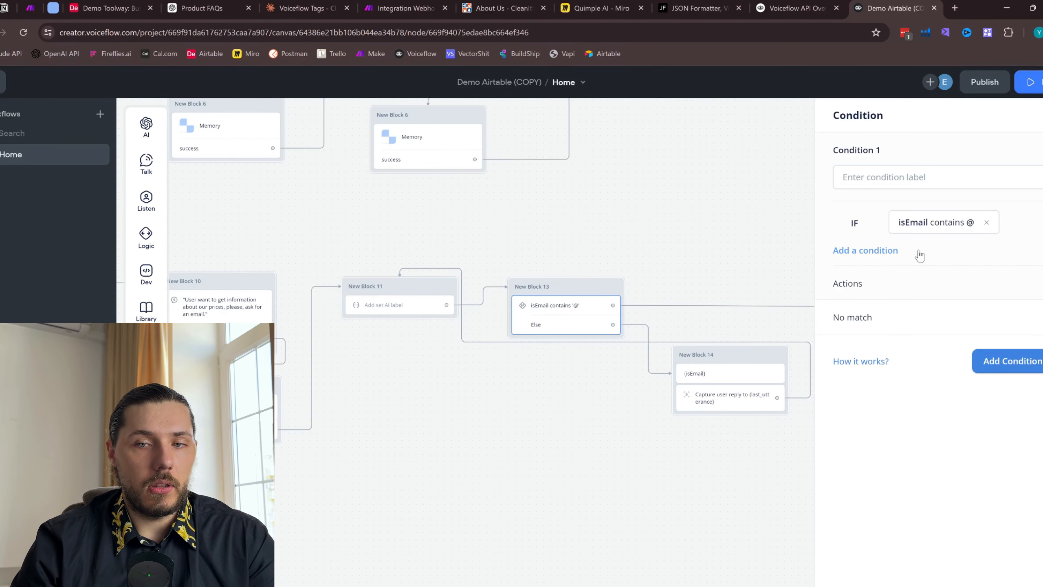
{"action": "left_click", "coordinate": [748, 214]}
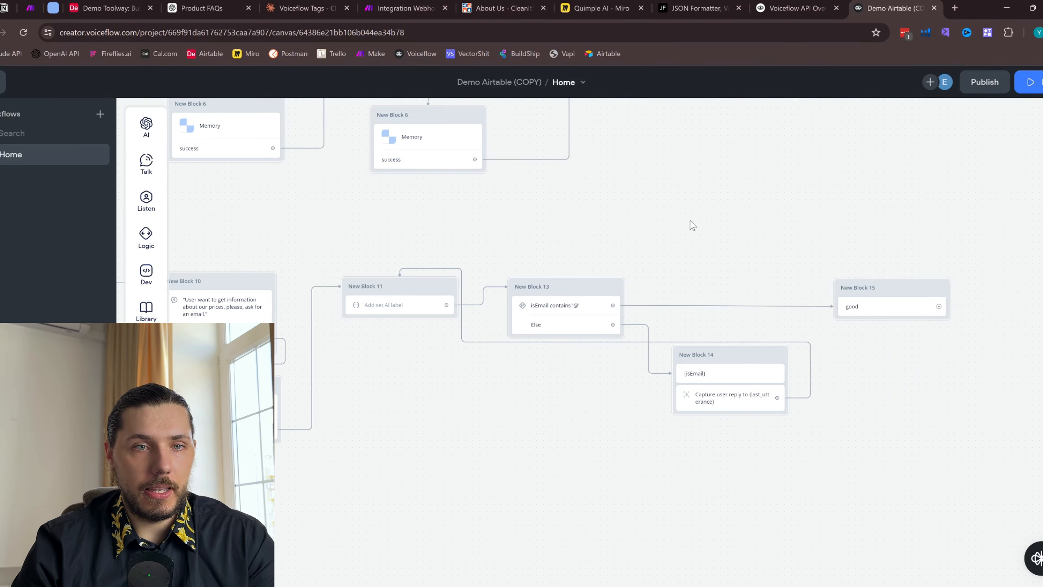
In Make, close the Airtable module and create a new scenario from the scenarios list
{"action": "left_click", "coordinate": [402, 8]}
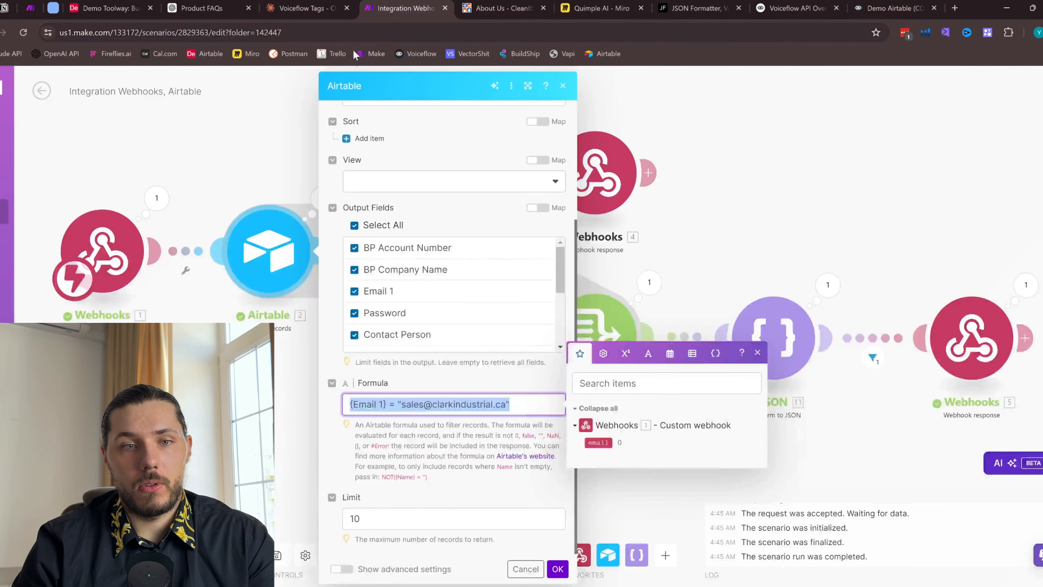
{"action": "left_click", "coordinate": [562, 86]}
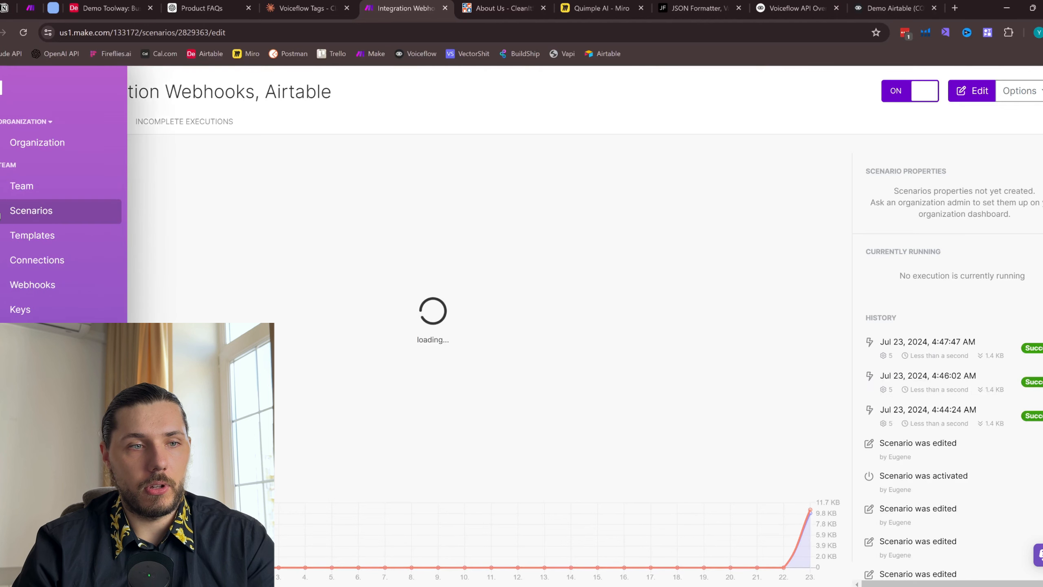
{"action": "left_click", "coordinate": [1, 214]}
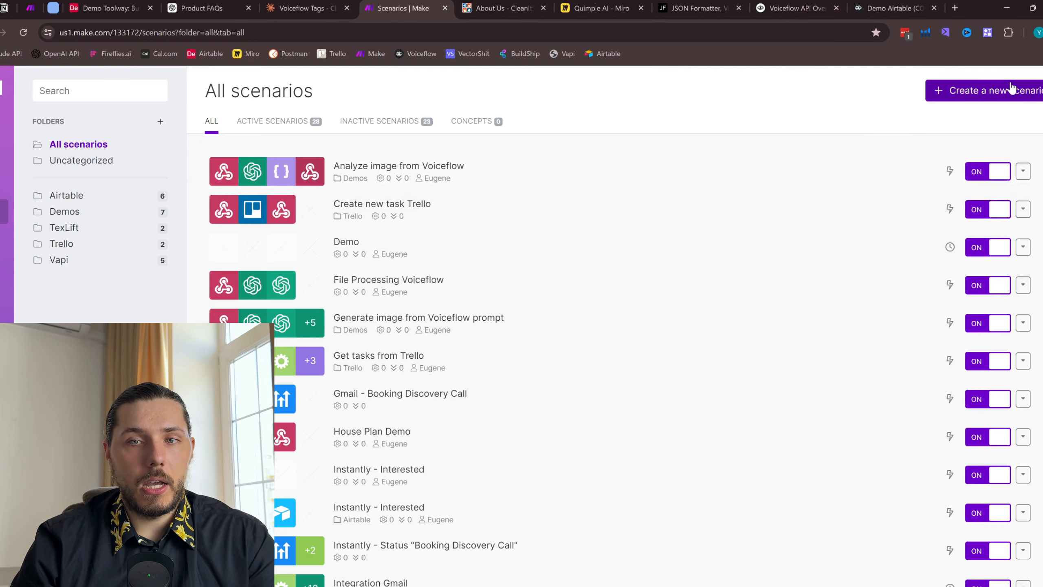
{"action": "left_click", "coordinate": [988, 94]}
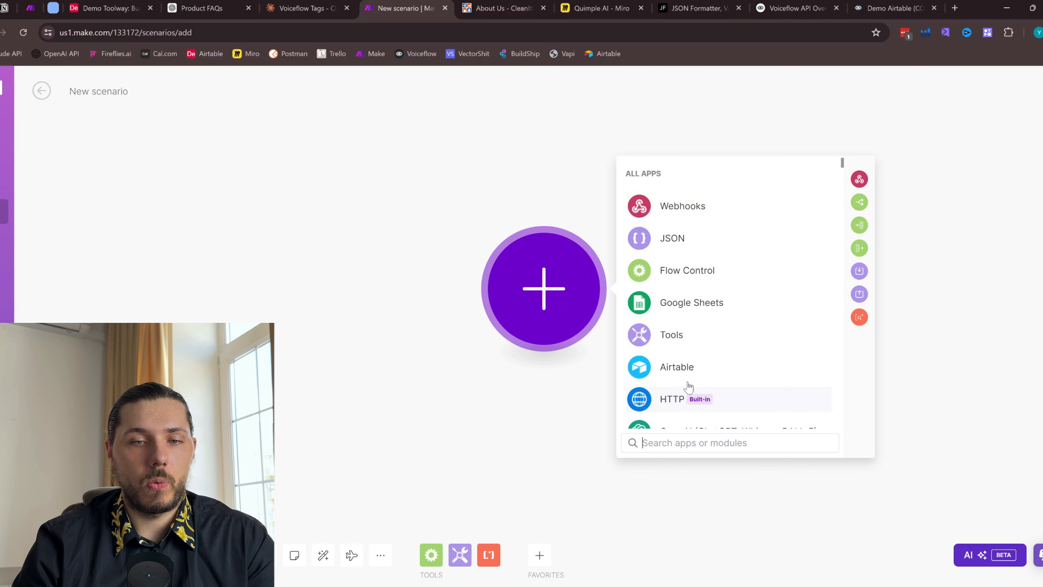
Make the first module a Webhooks Custom webhook, save a new hook, and copy its address
{"action": "left_click", "coordinate": [694, 204]}
{"action": "left_click", "coordinate": [718, 303]}
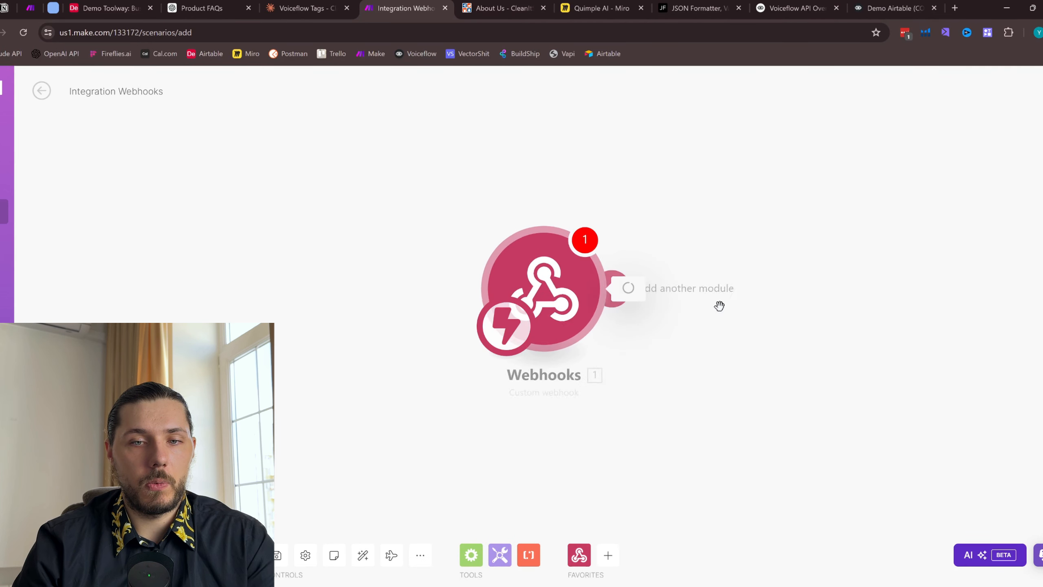
{"action": "left_click", "coordinate": [844, 279]}
{"action": "left_click", "coordinate": [797, 383]}
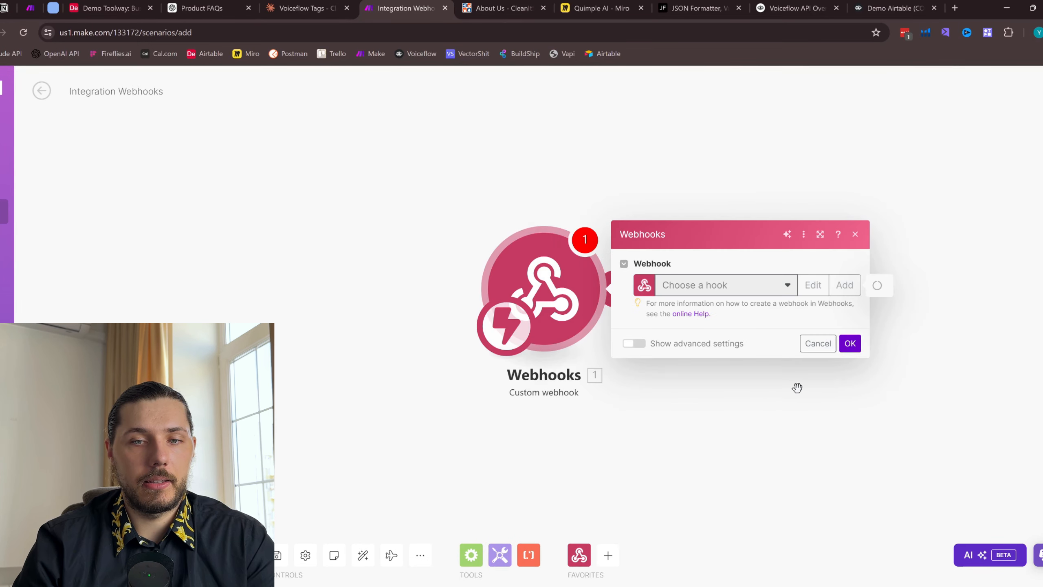
{"action": "left_click", "coordinate": [815, 332]}
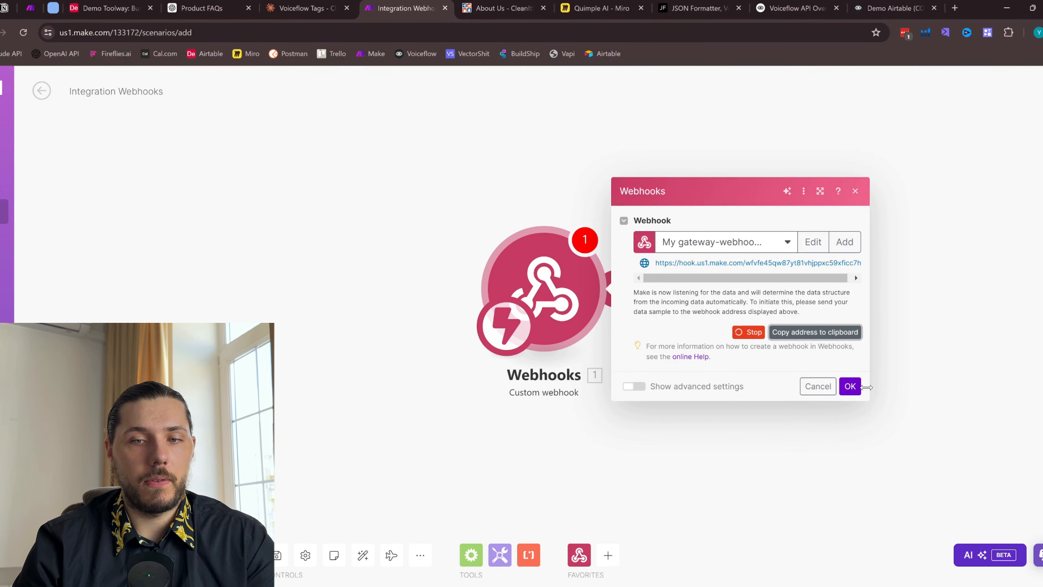
{"action": "left_click", "coordinate": [850, 386]}
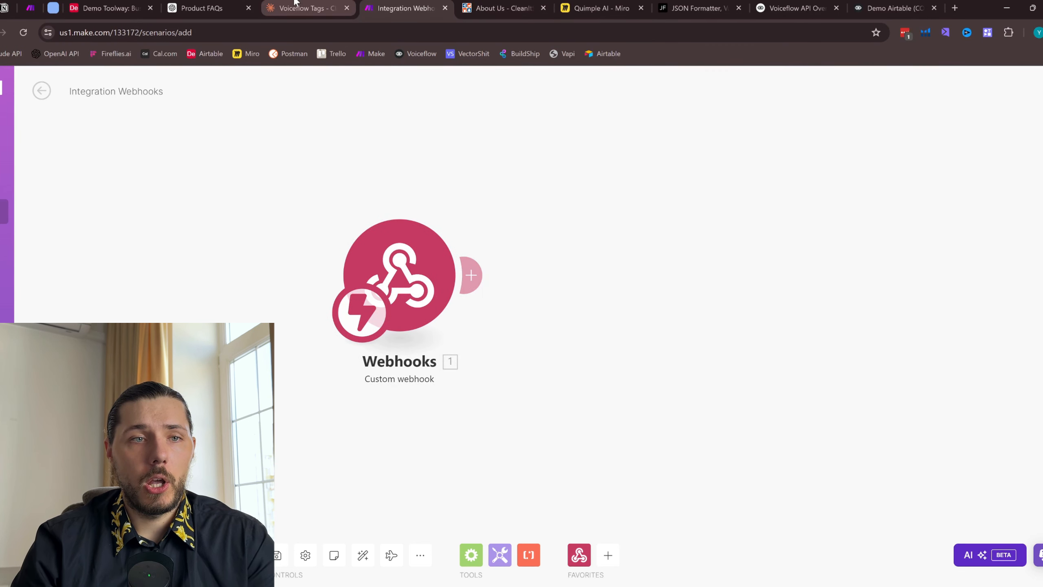
{"action": "left_click", "coordinate": [884, 5]}
Bring the three Make Webhook blocks into view and reposition them near New Block 14
{"action": "left_click_drag", "start_coordinate": [884, 2], "coordinate": [497, 4]}
{"action": "left_click_drag", "start_coordinate": [416, 228], "coordinate": [645, 175]}
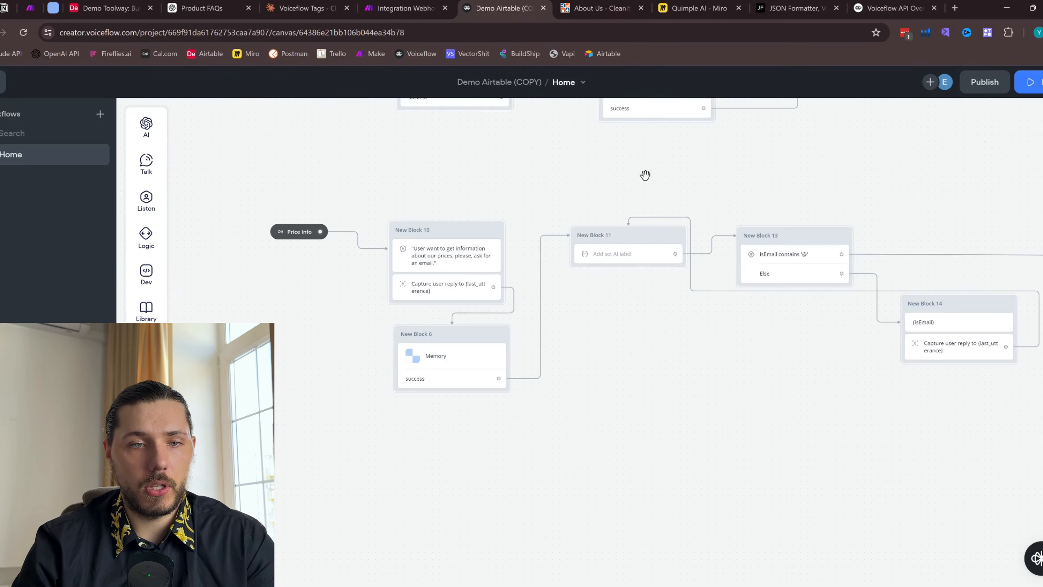
{"action": "scroll", "coordinate": [653, 266], "scroll_direction": "down", "scroll_amount": 1}
{"action": "left_click_drag", "start_coordinate": [755, 352], "coordinate": [598, 302]}
{"action": "scroll", "coordinate": [598, 305], "scroll_direction": "down", "scroll_amount": 1}
{"action": "left_click_drag", "start_coordinate": [575, 447], "coordinate": [584, 328]}
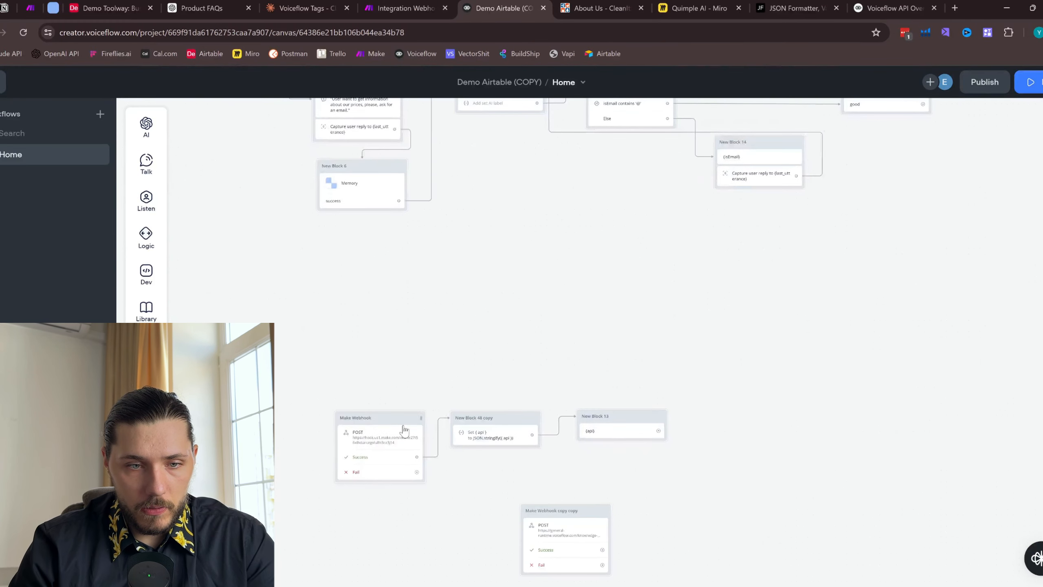
{"action": "left_click_drag", "start_coordinate": [707, 462], "coordinate": [764, 235]}
{"action": "left_click_drag", "start_coordinate": [802, 351], "coordinate": [461, 527]}
{"action": "left_click_drag", "start_coordinate": [731, 488], "coordinate": [416, 425]}
{"action": "left_click_drag", "start_coordinate": [755, 472], "coordinate": [462, 395]}
{"action": "key", "text": "ctrl+z"}
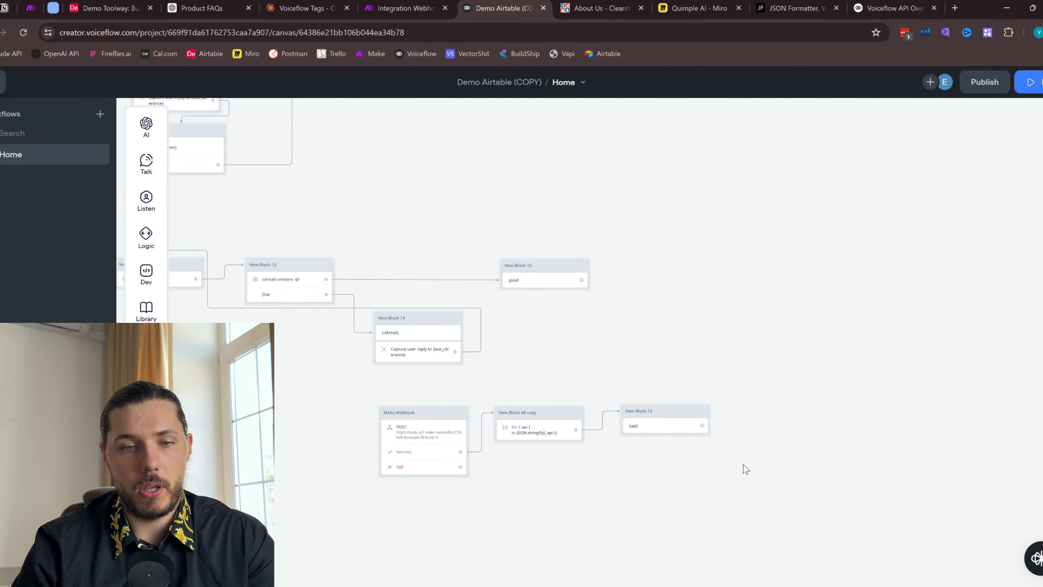
Place the webhook blocks after New Block 15 and connect New Block 15 into Make Webhook
{"action": "left_click_drag", "start_coordinate": [743, 465], "coordinate": [572, 245]}
{"action": "left_click_drag", "start_coordinate": [523, 200], "coordinate": [529, 222]}
{"action": "left_click_drag", "start_coordinate": [519, 277], "coordinate": [571, 265]}
{"action": "scroll", "coordinate": [557, 285], "scroll_direction": "up", "scroll_amount": 5}
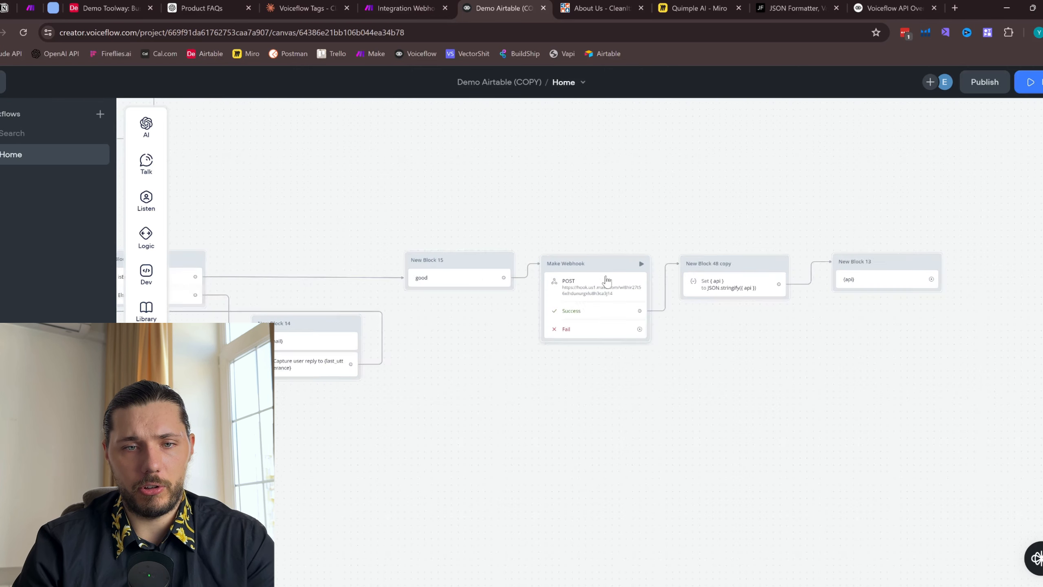
Paste the new Make webhook address over the old URL in the Make Webhook POST step
{"action": "left_click", "coordinate": [611, 290]}
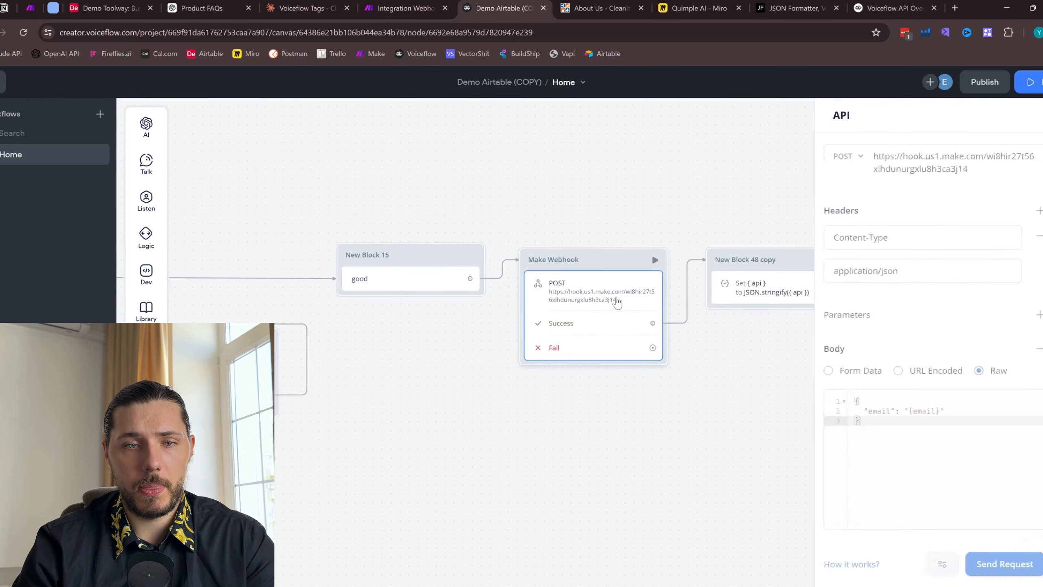
{"action": "left_click", "coordinate": [932, 170]}
{"action": "key", "text": "ctrl+a"}
{"action": "key", "text": "ctrl+v"}
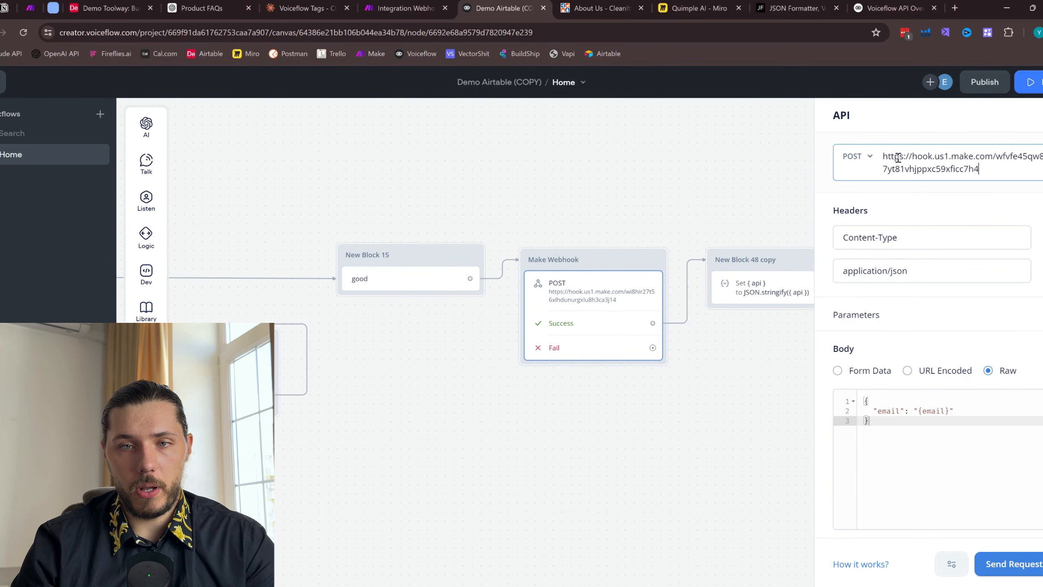
{"action": "left_click_drag", "start_coordinate": [989, 169], "coordinate": [913, 104]}
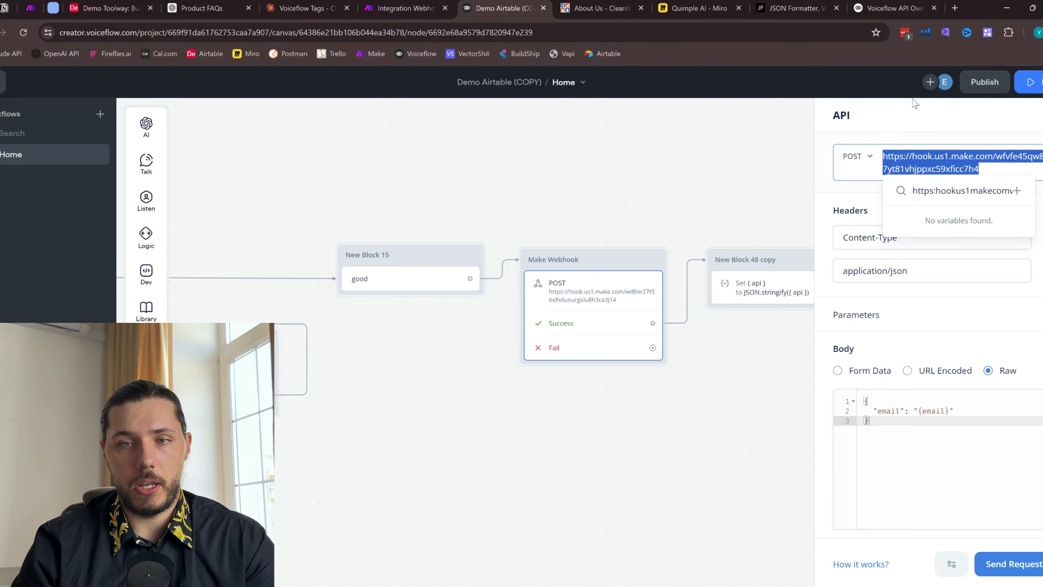
Review the Content-Type application/json header and the raw JSON body of the request
{"action": "left_click", "coordinate": [400, 8]}
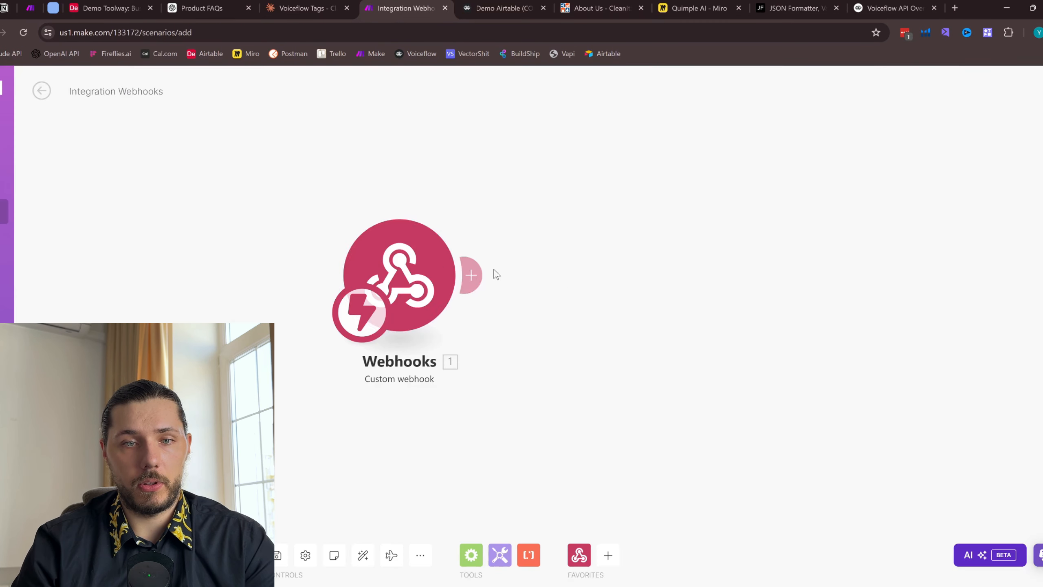
{"action": "left_click", "coordinate": [505, 8]}
{"action": "double_click", "coordinate": [883, 237]}
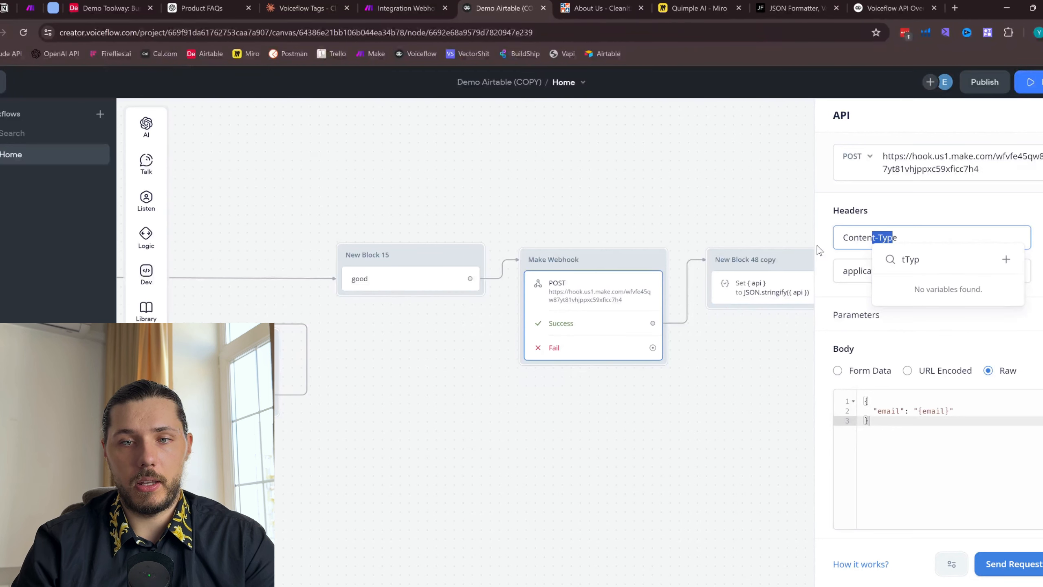
{"action": "left_click_drag", "start_coordinate": [862, 271], "coordinate": [875, 270]}
{"action": "left_click", "coordinate": [885, 429]}
{"action": "left_click_drag", "start_coordinate": [885, 429], "coordinate": [858, 390]}
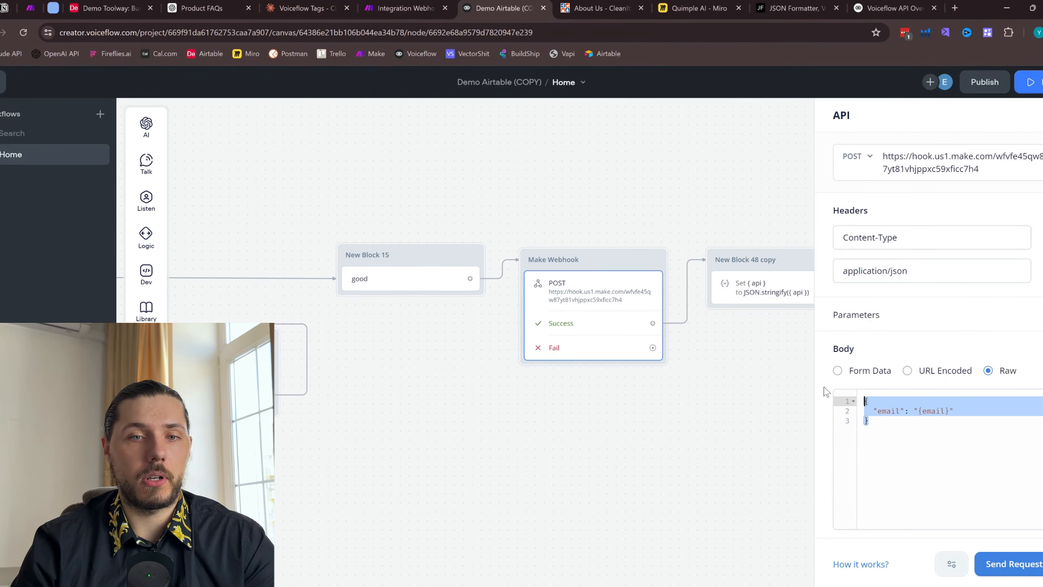
{"action": "left_click", "coordinate": [401, 7]}
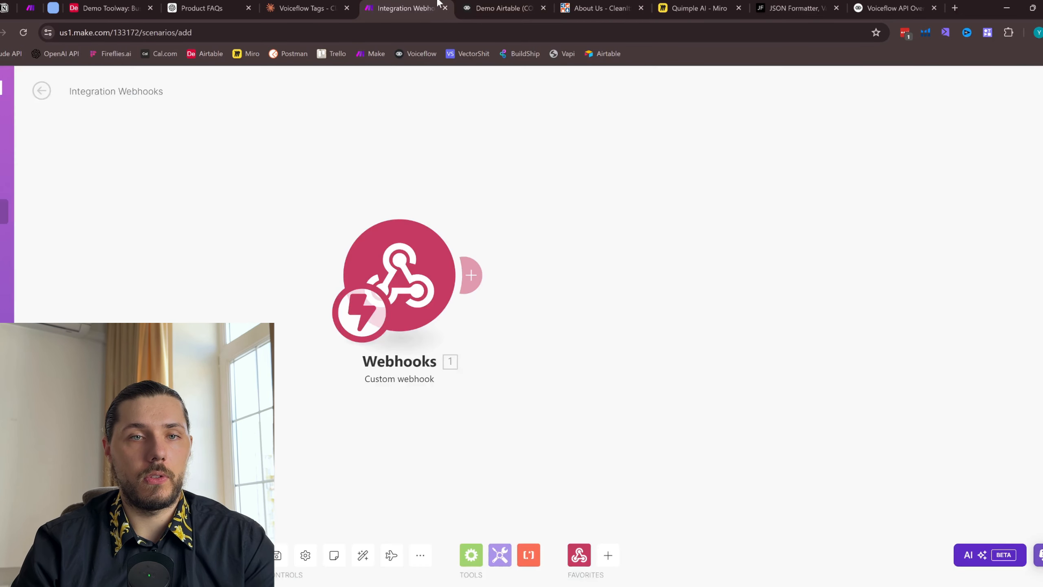
{"action": "left_click", "coordinate": [505, 7]}
{"action": "left_click_drag", "start_coordinate": [287, 240], "coordinate": [518, 244]}
{"action": "scroll", "coordinate": [480, 248], "scroll_direction": "down", "scroll_amount": 2}
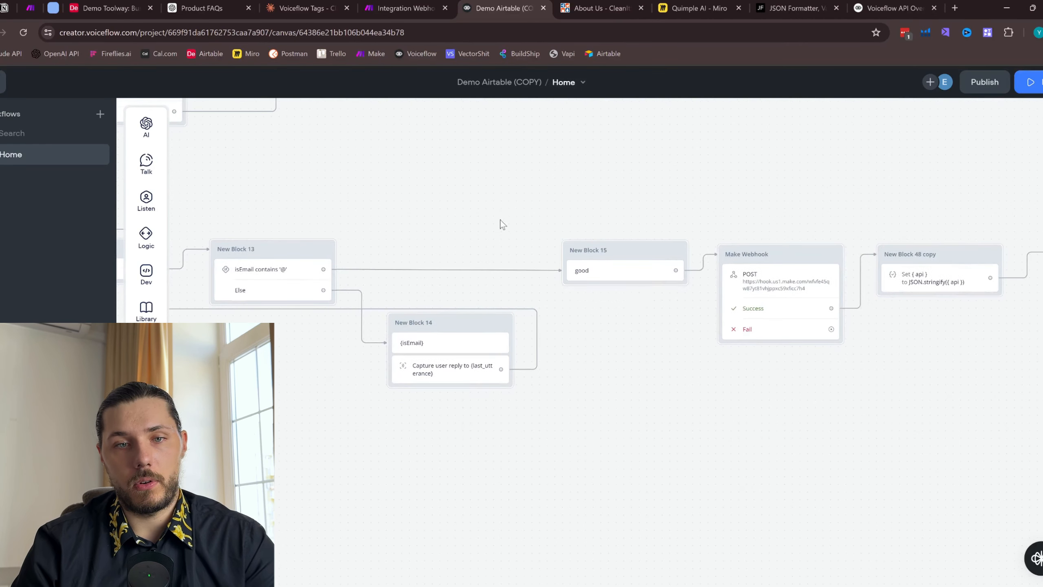
Delete New Block 15 and wire the isEmail contains '@' path into Make Webhook
{"action": "right_click", "coordinate": [620, 243]}
{"action": "left_click", "coordinate": [678, 446]}
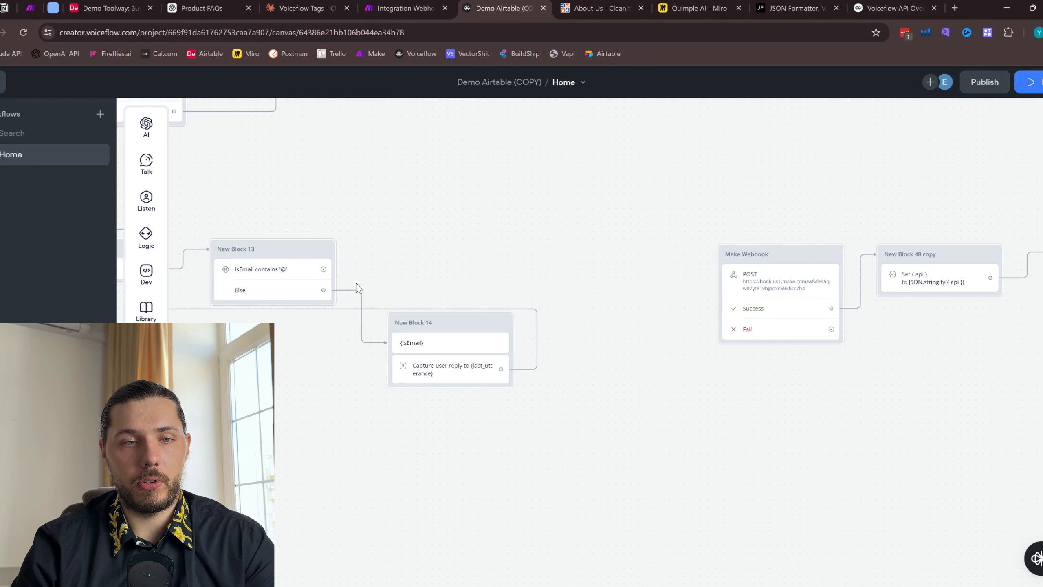
{"action": "left_click_drag", "start_coordinate": [324, 270], "coordinate": [800, 296]}
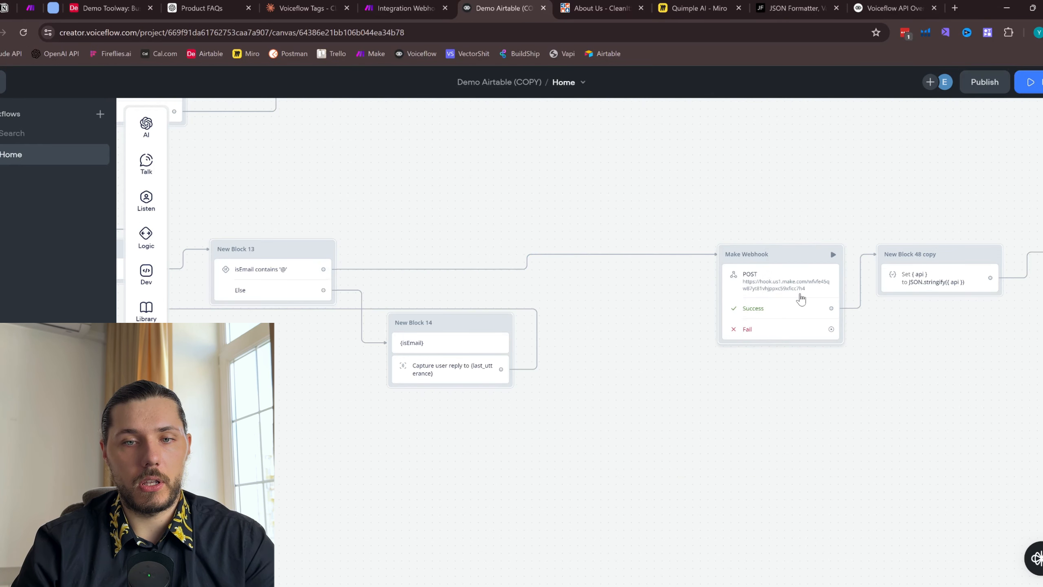
Change the request body's email value from {email} to {isEmail}
{"action": "left_click", "coordinate": [795, 299]}
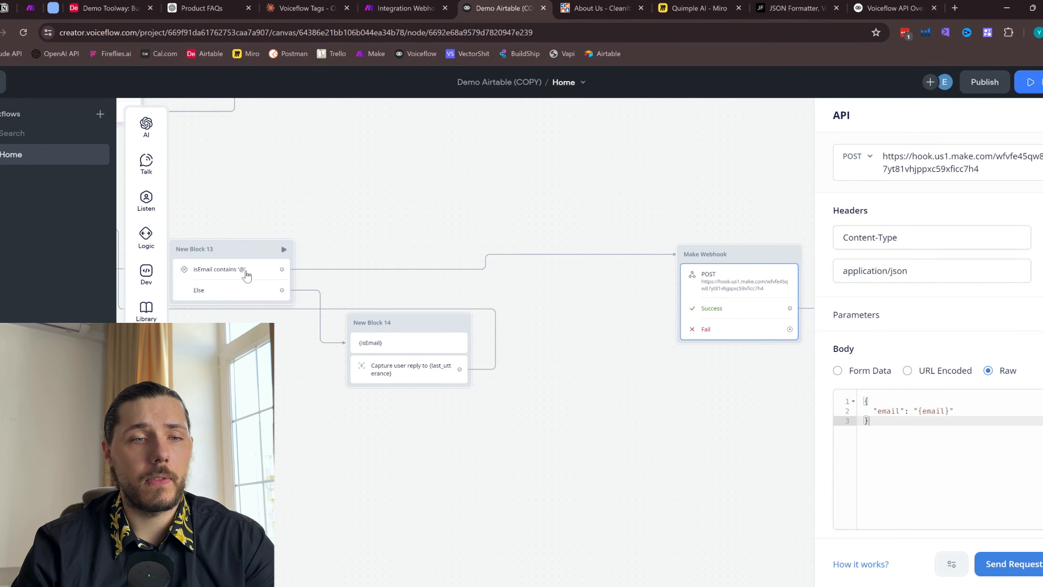
{"action": "left_click_drag", "start_coordinate": [948, 409], "coordinate": [920, 410]}
{"action": "key", "text": "BackSpace"}
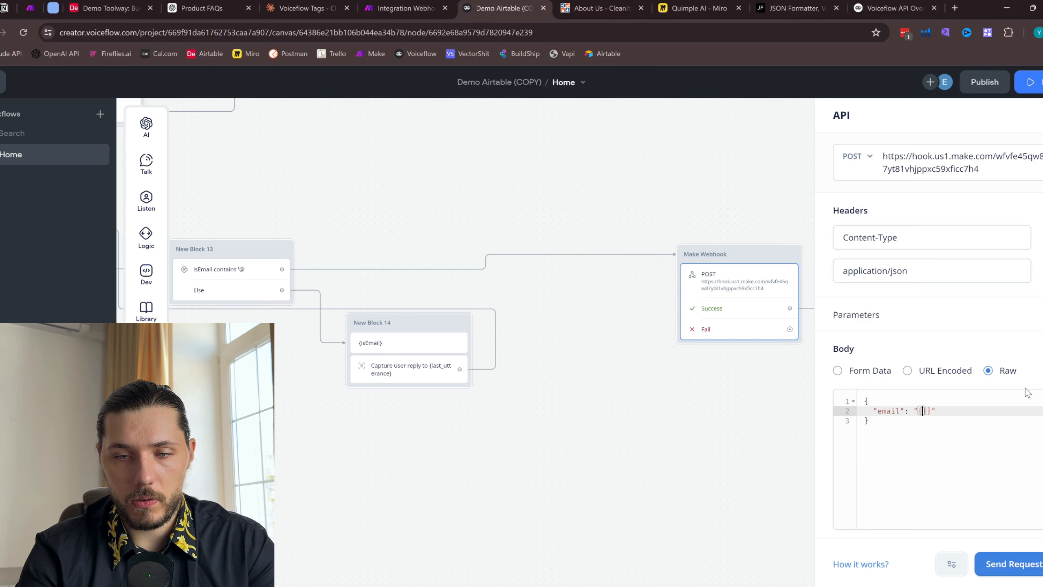
{"action": "key", "text": "Right"}
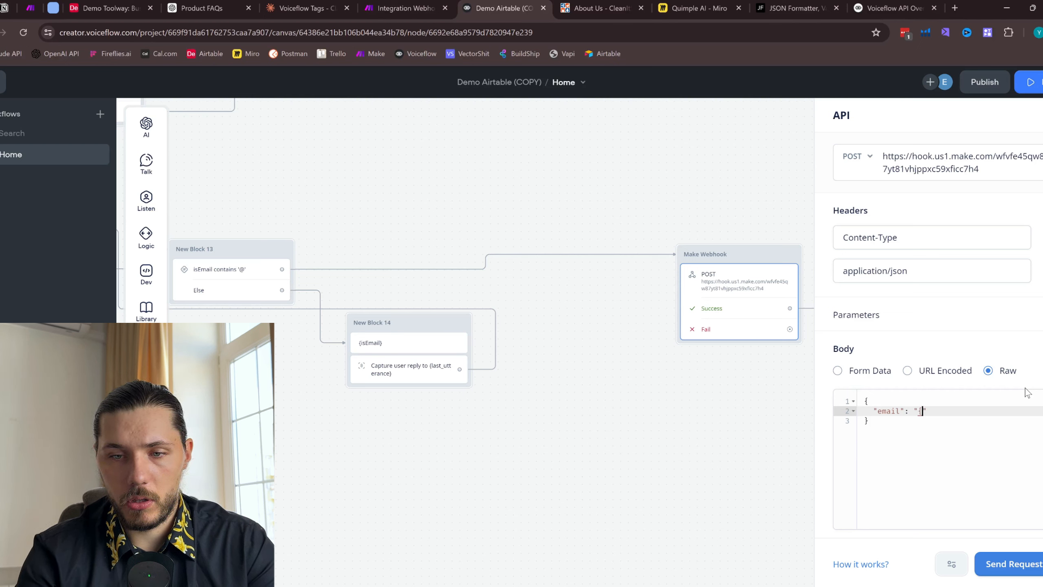
{"action": "key", "text": "BackSpace"}
{"action": "type", "text": "{ise"}
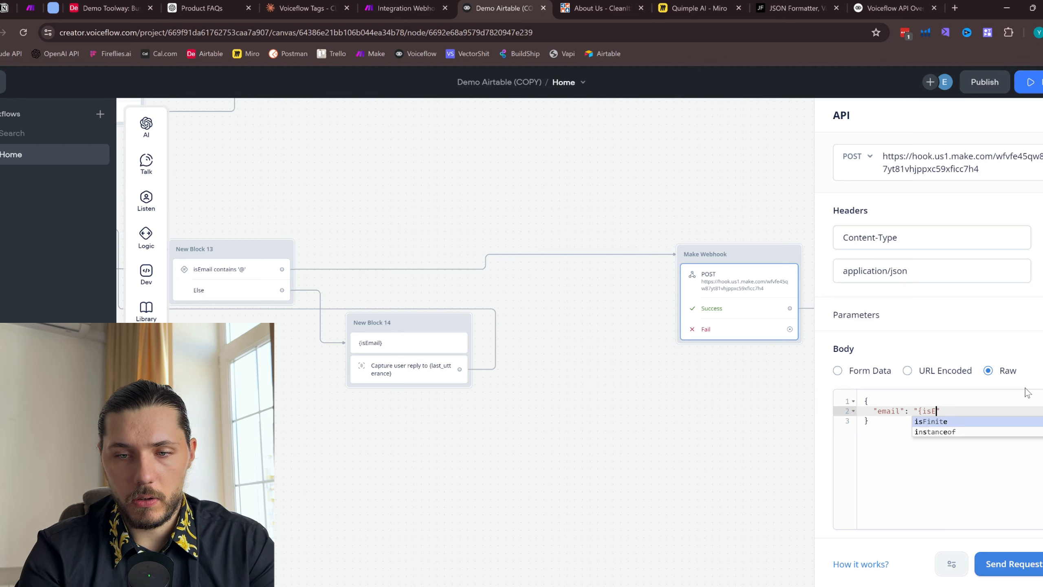
{"action": "key", "text": "Return"}
{"action": "type", "text": "}"}
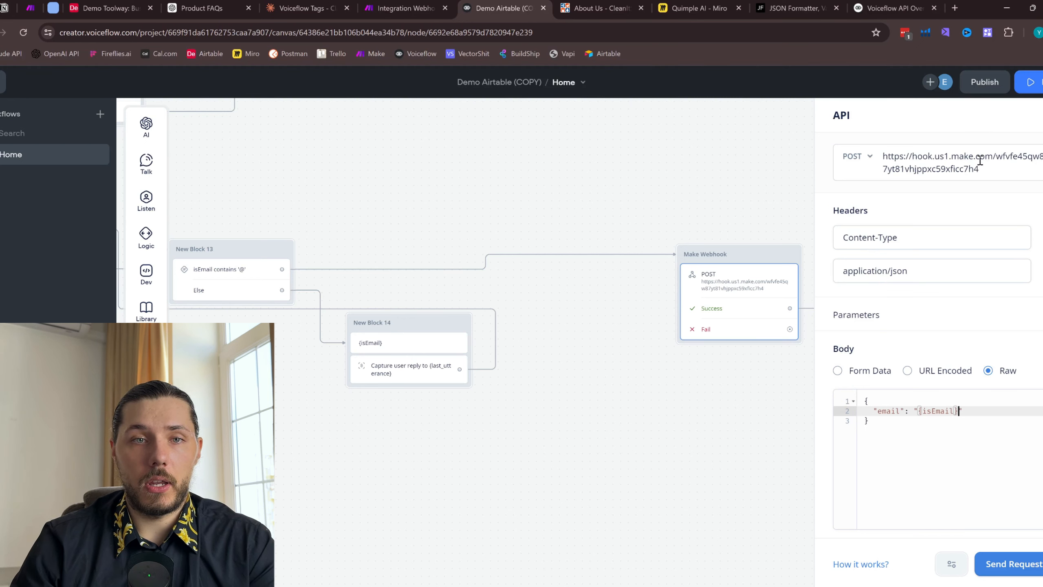
Review the webhook URL and the updated JSON body before returning to Make
{"action": "left_click_drag", "start_coordinate": [980, 167], "coordinate": [884, 142]}
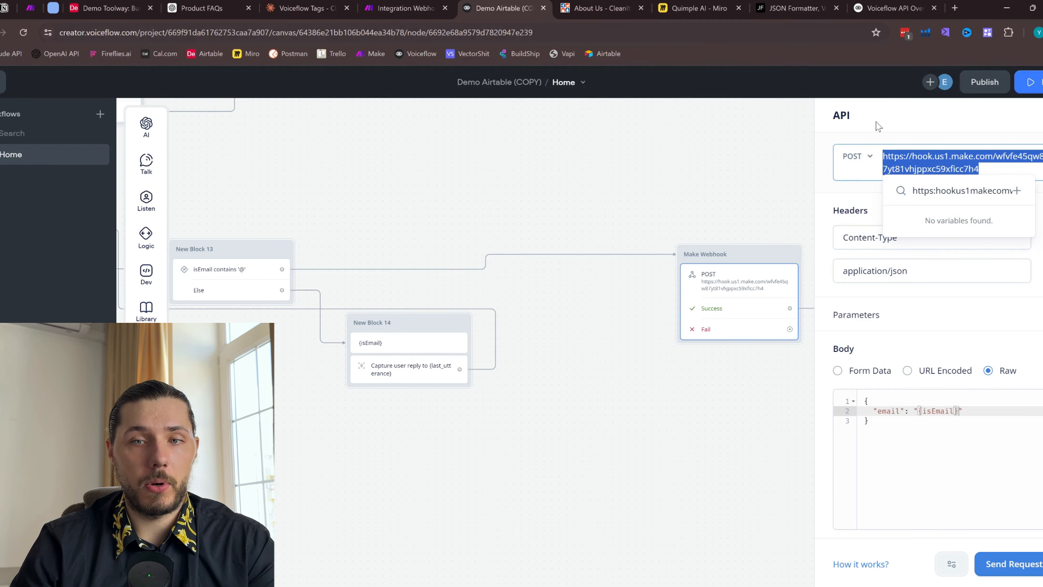
{"action": "left_click_drag", "start_coordinate": [885, 426], "coordinate": [958, 411]}
{"action": "left_click", "coordinate": [889, 411]}
{"action": "double_click", "coordinate": [888, 412]}
{"action": "scroll", "coordinate": [458, 298], "scroll_direction": "down", "scroll_amount": 1}
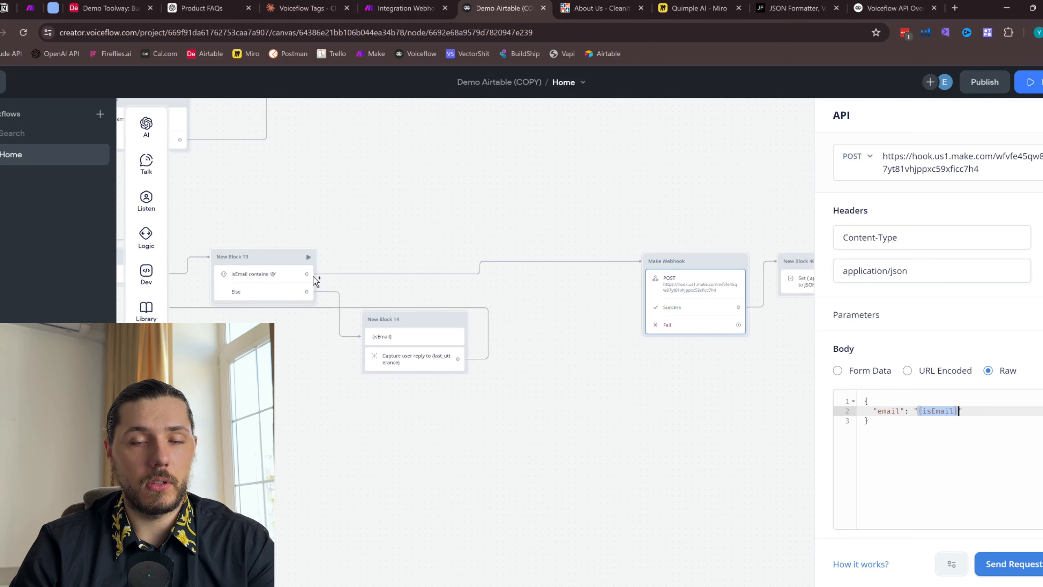
{"action": "left_click", "coordinate": [401, 8]}
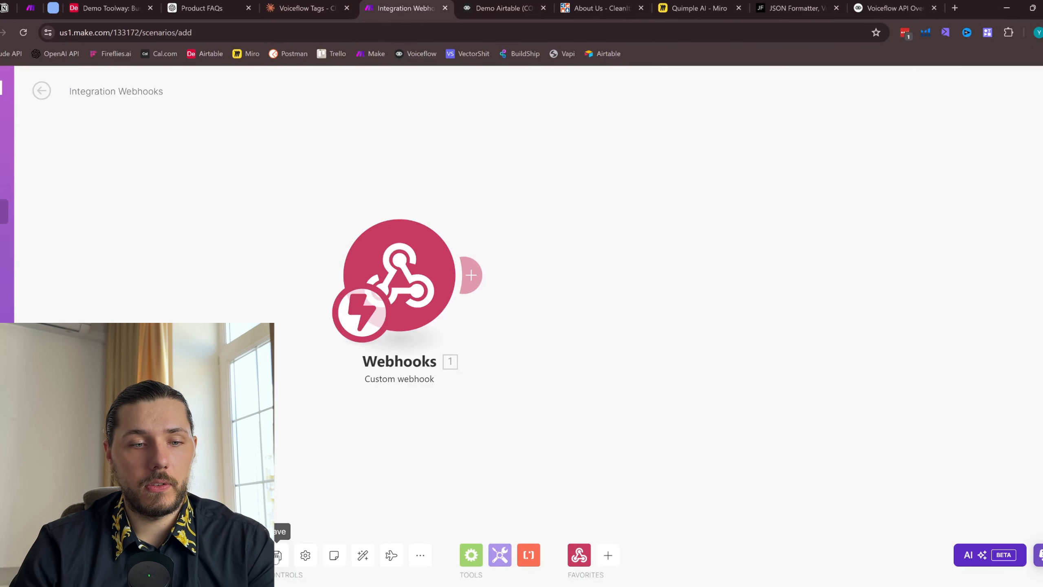
Save the Make scenario listening with Run once, then send a Voiceflow test request with a sample email
{"action": "left_click", "coordinate": [277, 555]}
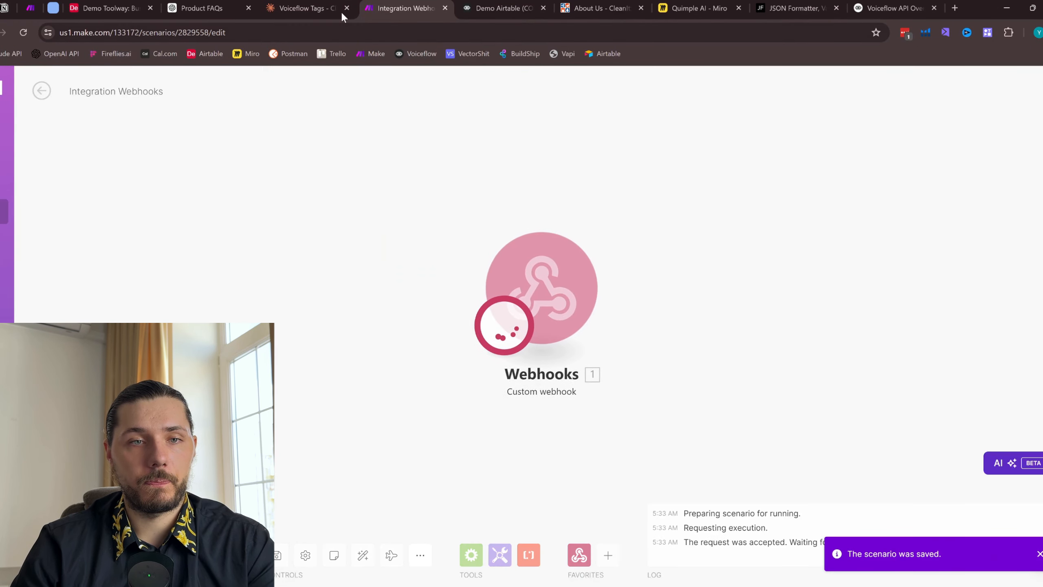
{"action": "left_click", "coordinate": [499, 7]}
{"action": "left_click", "coordinate": [1010, 564]}
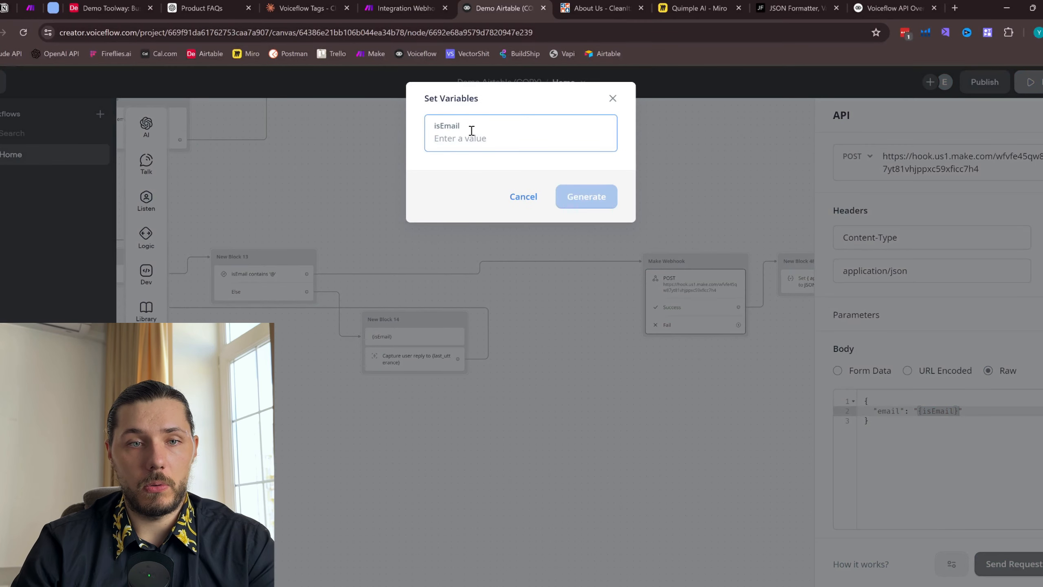
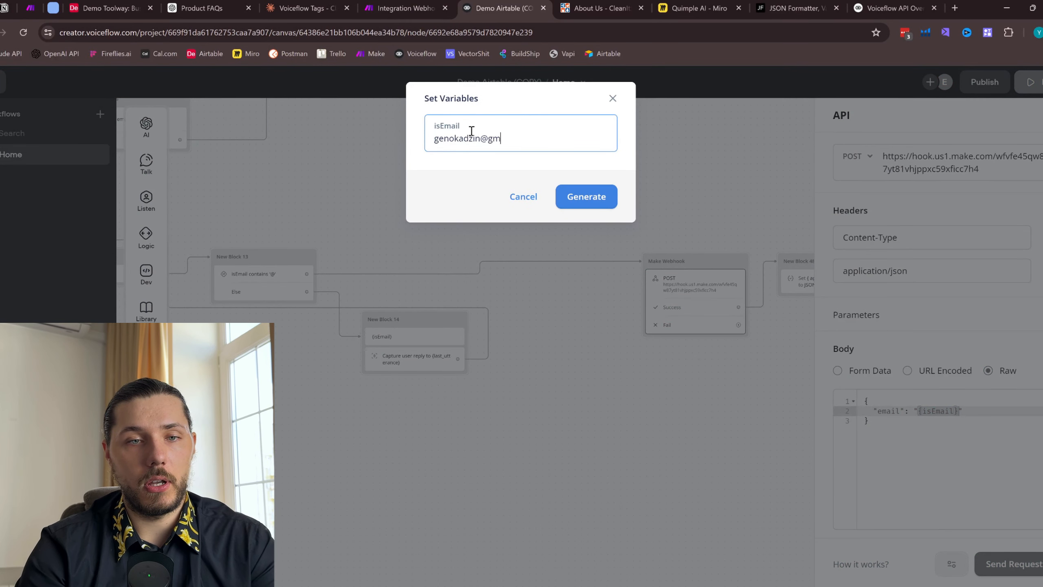
{"action": "left_click", "coordinate": [606, 194]}
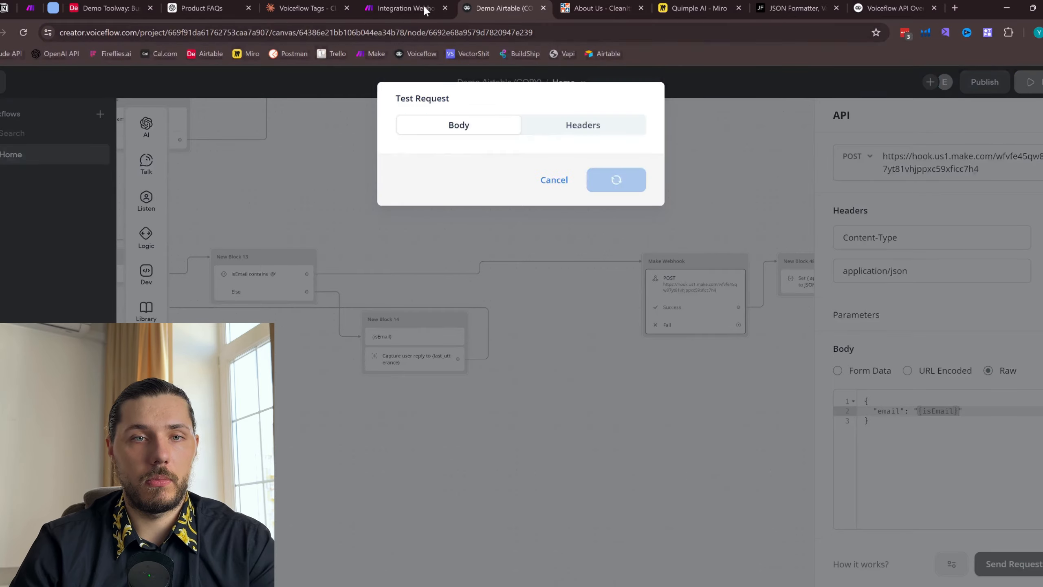
Check that the Make webhook received the email value, then close its output
{"action": "left_click", "coordinate": [425, 10]}
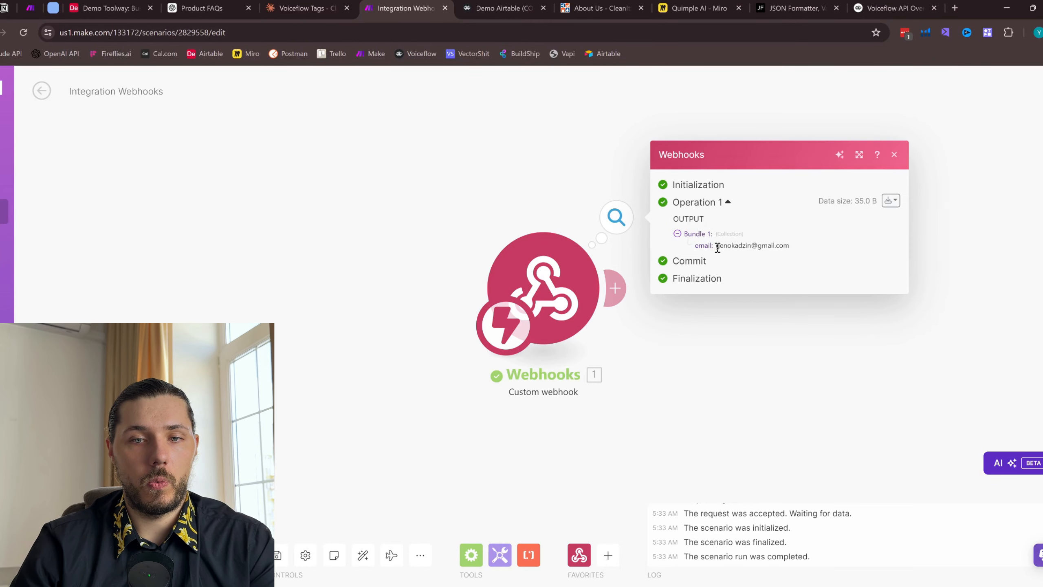
{"action": "left_click_drag", "start_coordinate": [717, 247], "coordinate": [802, 247]}
{"action": "left_click_drag", "start_coordinate": [736, 360], "coordinate": [456, 295]}
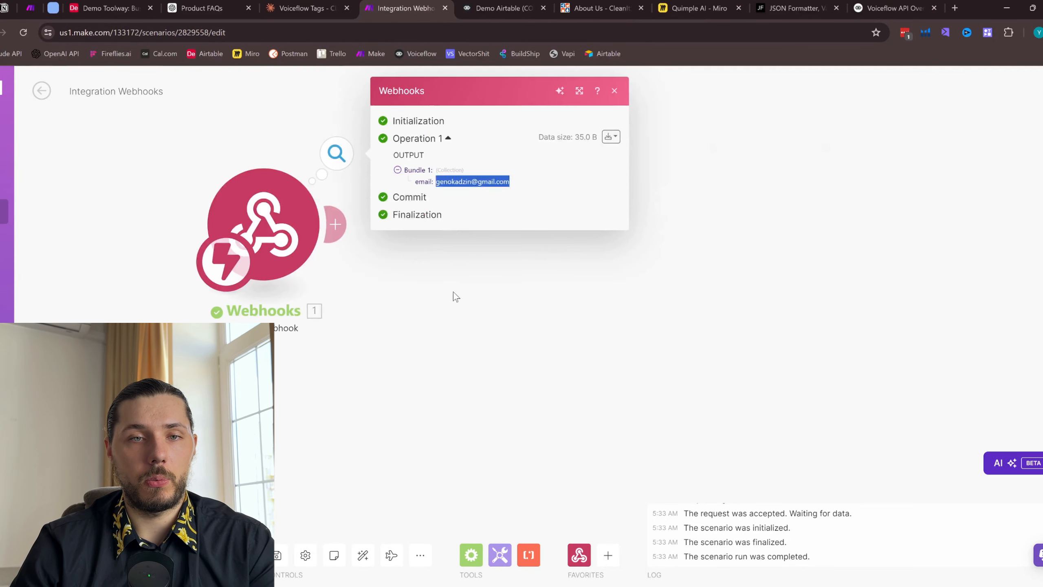
{"action": "left_click", "coordinate": [623, 92]}
Add a module after the webhook and search the app list for 'air'
{"action": "left_click", "coordinate": [341, 225]}
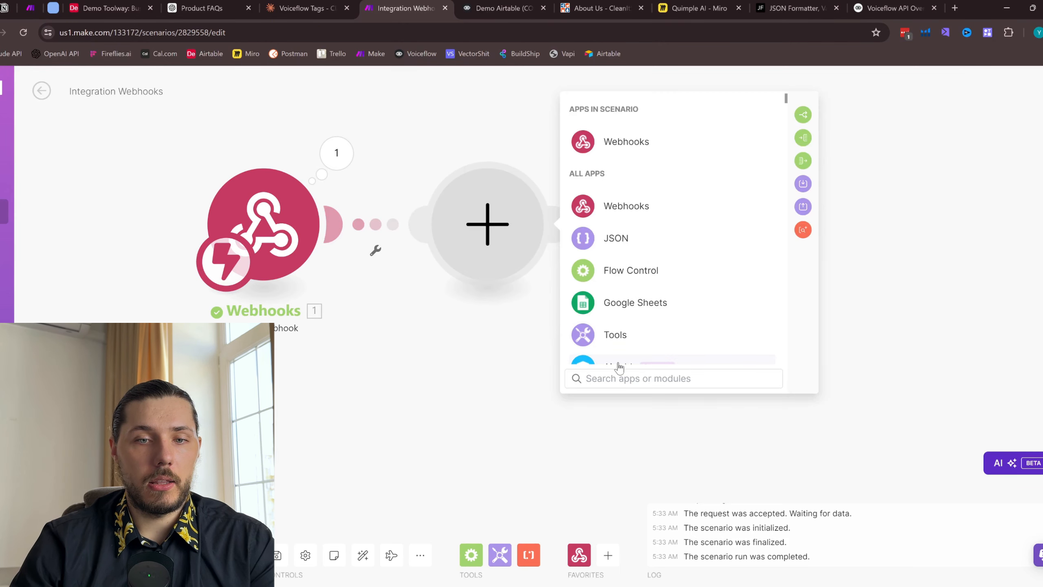
{"action": "type", "text": "air"}
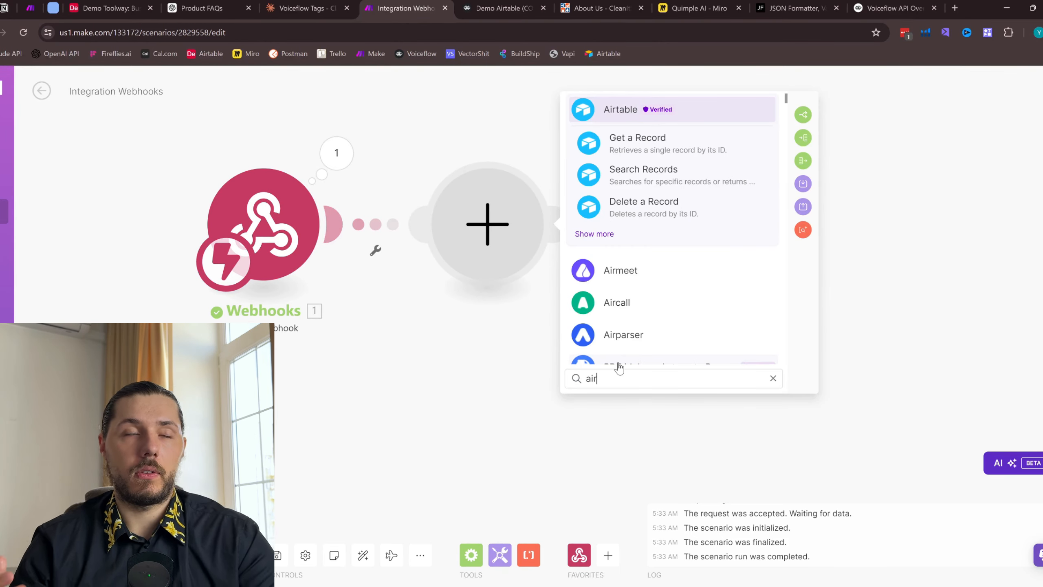
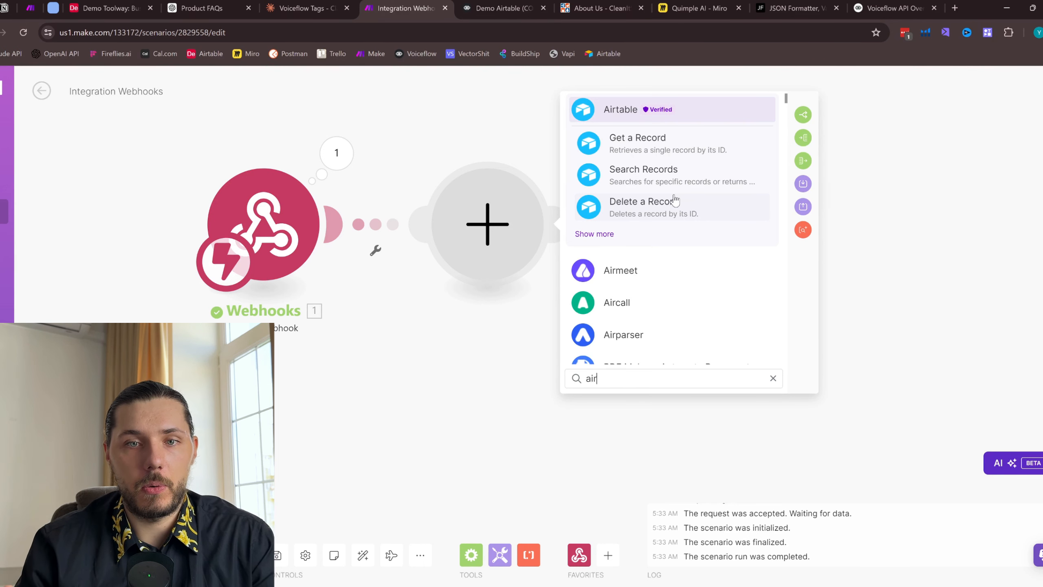
Expand the full list of Airtable modules in Make, then switch to the Demo Toolway Airtable base
{"action": "left_click", "coordinate": [602, 233]}
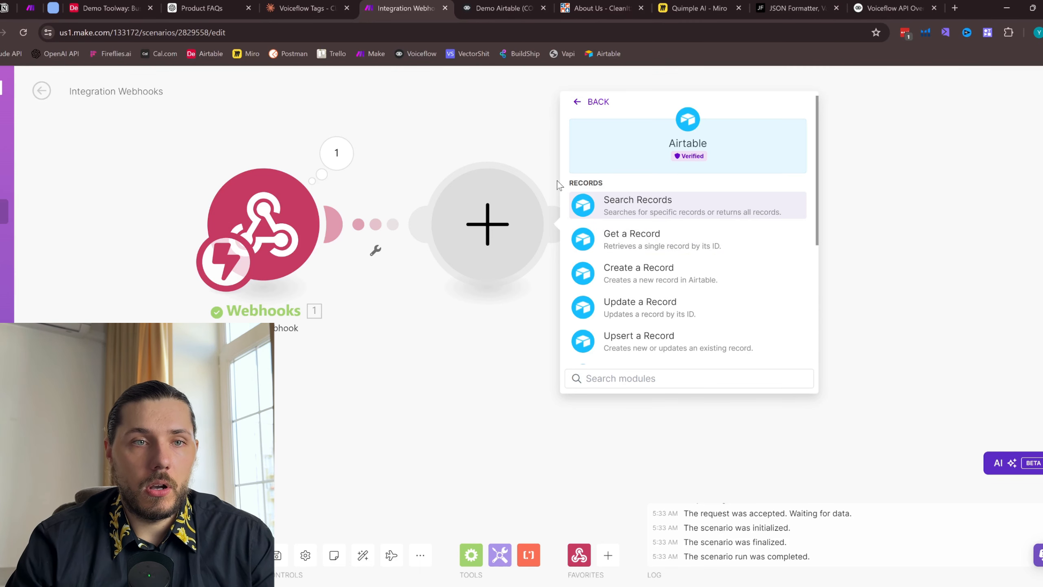
{"action": "left_click", "coordinate": [108, 8]}
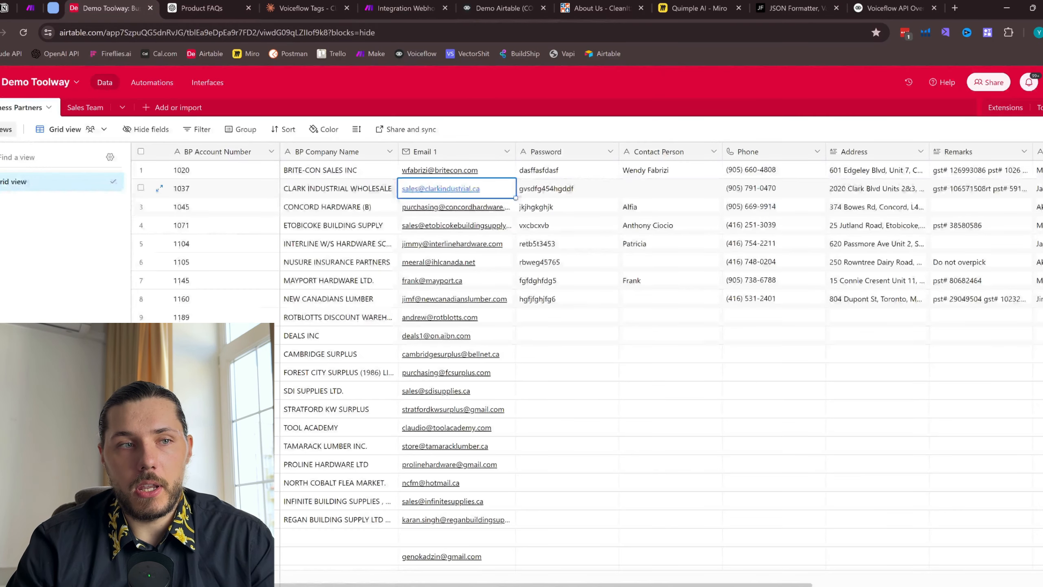
From Airtable Home, start a blank base from scratch and title it 'Wholesale Demo'
{"action": "left_click", "coordinate": [1, 82]}
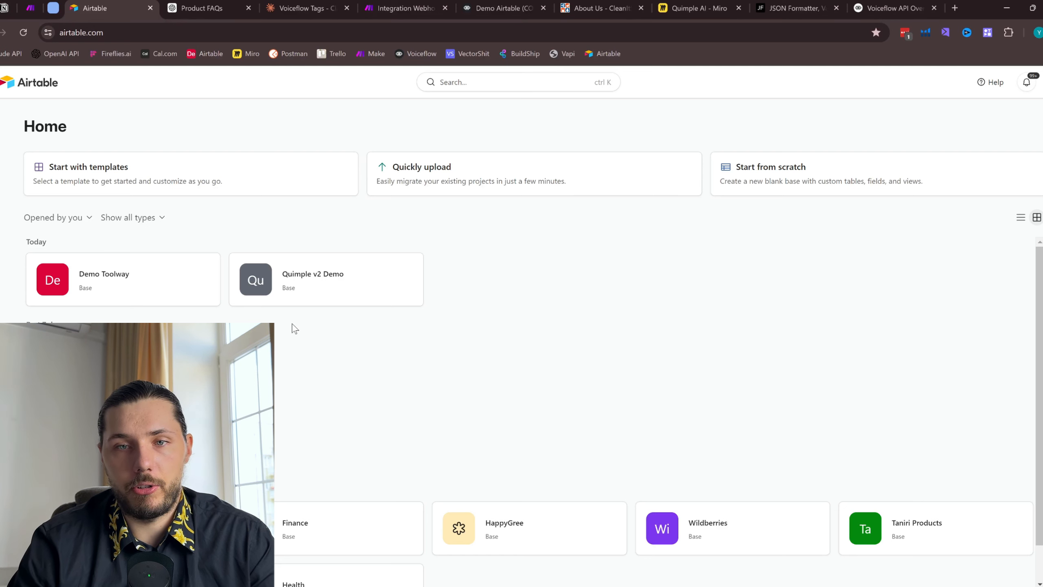
{"action": "left_click", "coordinate": [764, 177]}
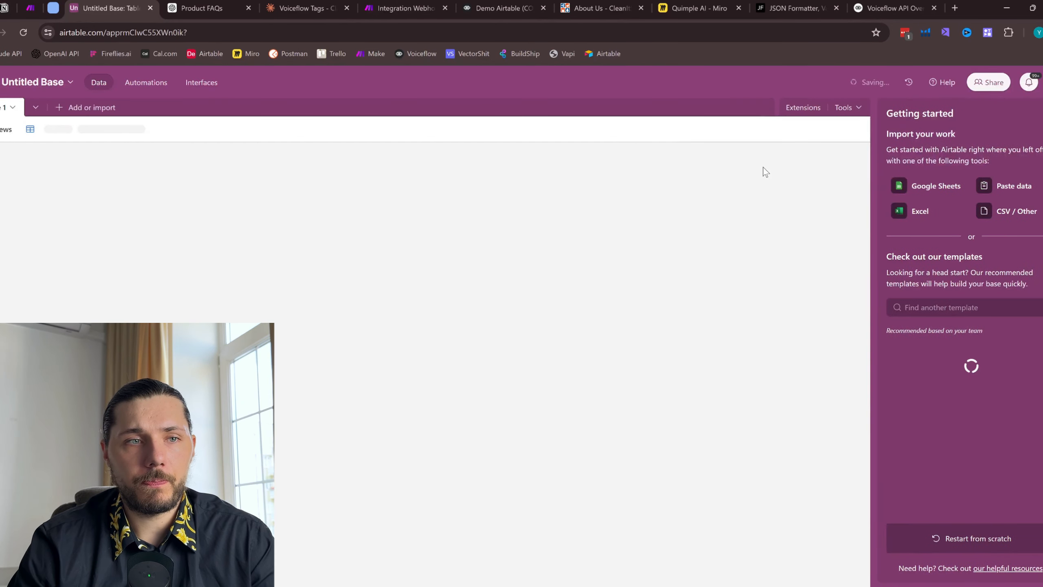
{"action": "left_click", "coordinate": [40, 83]}
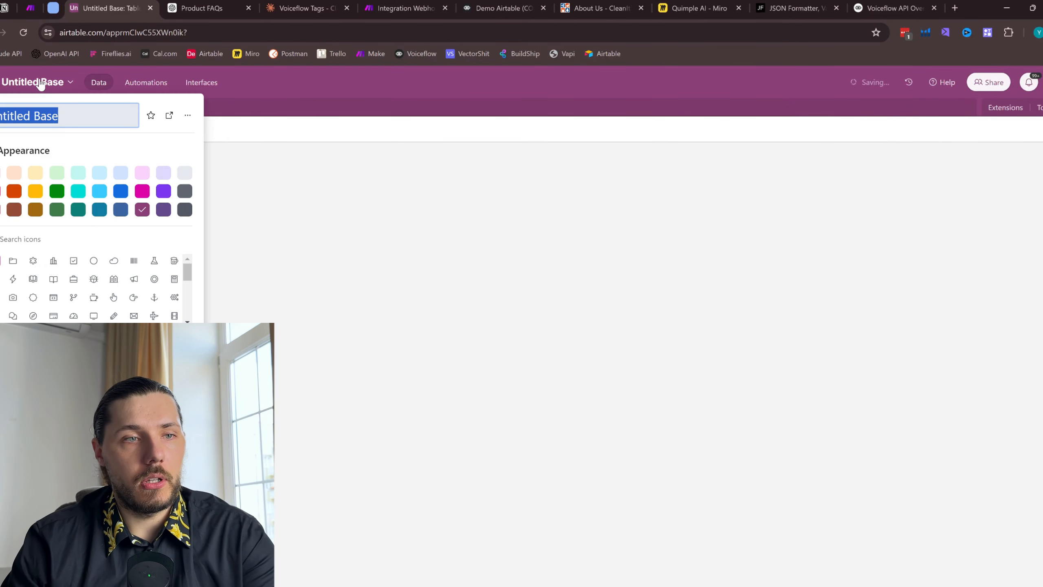
{"action": "key", "text": "BackSpace"}
{"action": "type", "text": "Wholesale"}
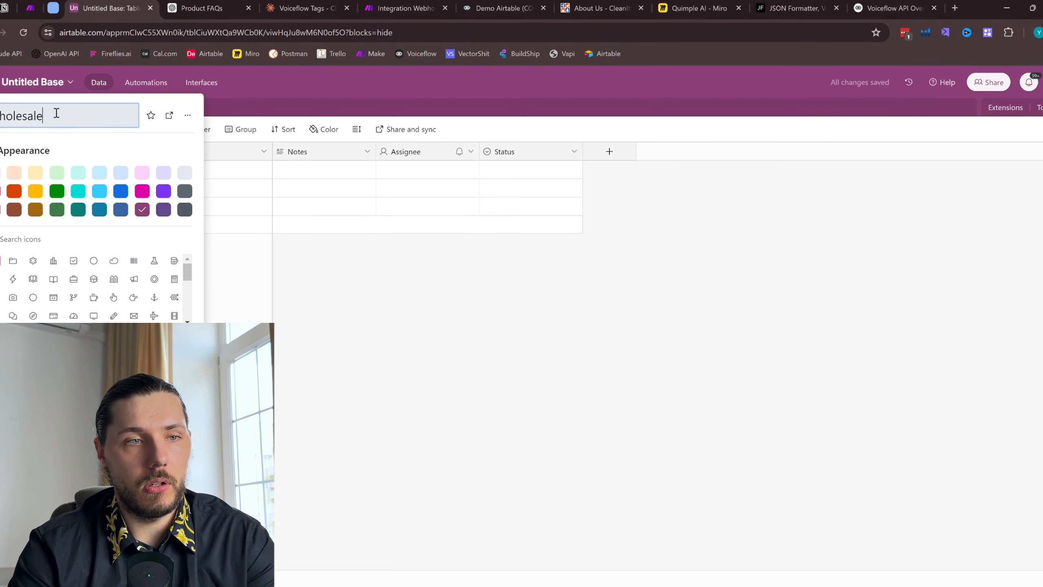
{"action": "type", "text": " Demo"}
{"action": "left_click", "coordinate": [513, 304]}
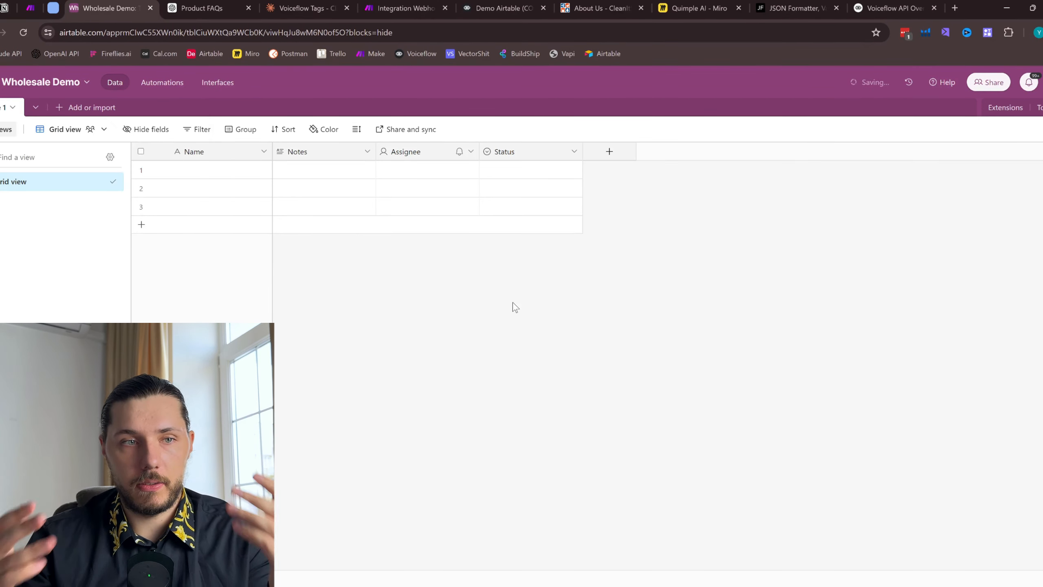
Rename the Name field to 'Company Name' and delete the Notes, Assignee and Status fields
{"action": "left_click", "coordinate": [264, 152]}
{"action": "left_click", "coordinate": [248, 177]}
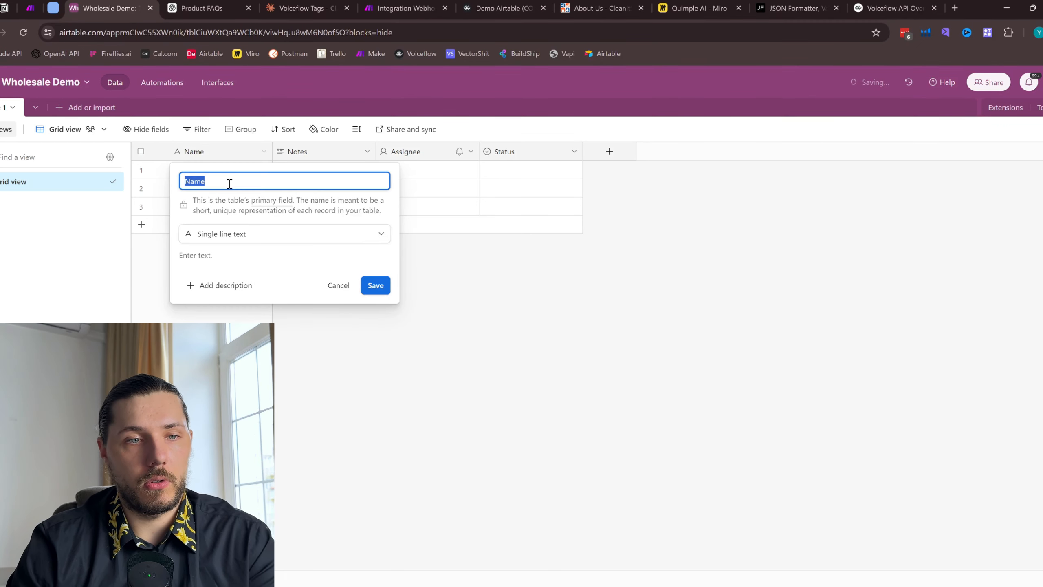
{"action": "type", "text": "Cu"}
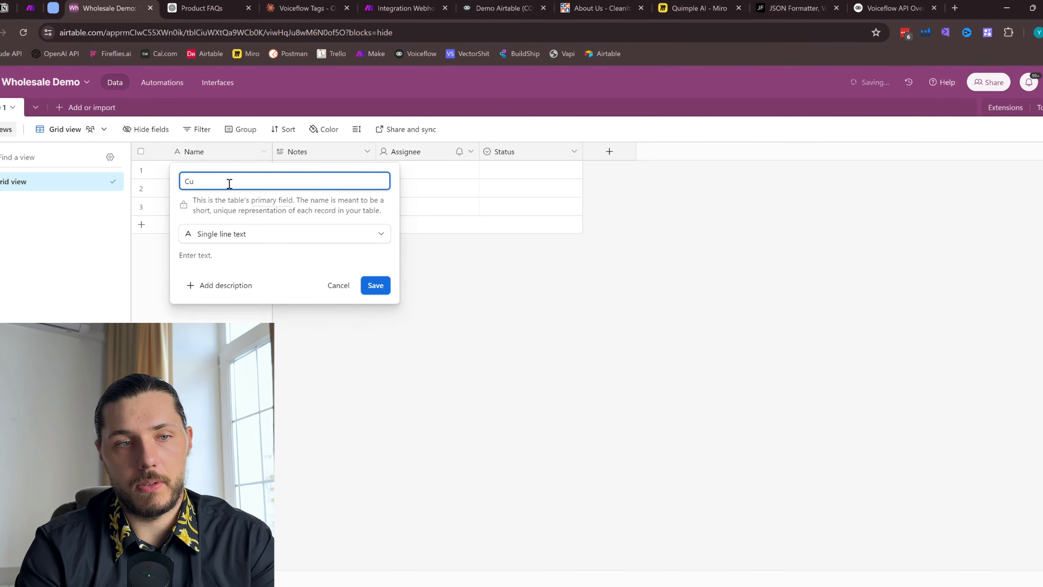
{"action": "type", "text": "stony N"}
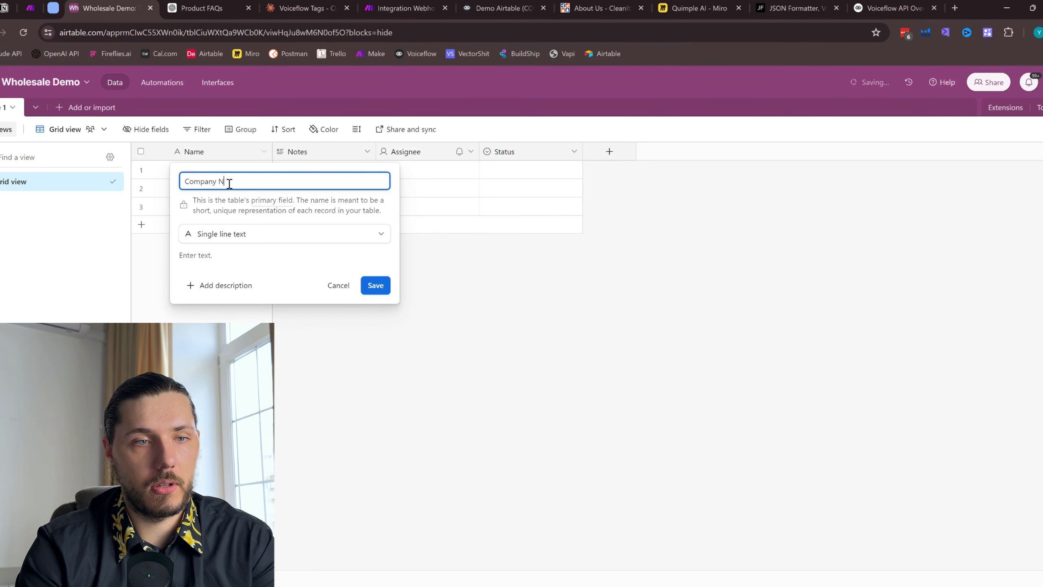
{"action": "type", "text": "ame"}
{"action": "left_click", "coordinate": [376, 285]}
{"action": "left_click", "coordinate": [368, 151]}
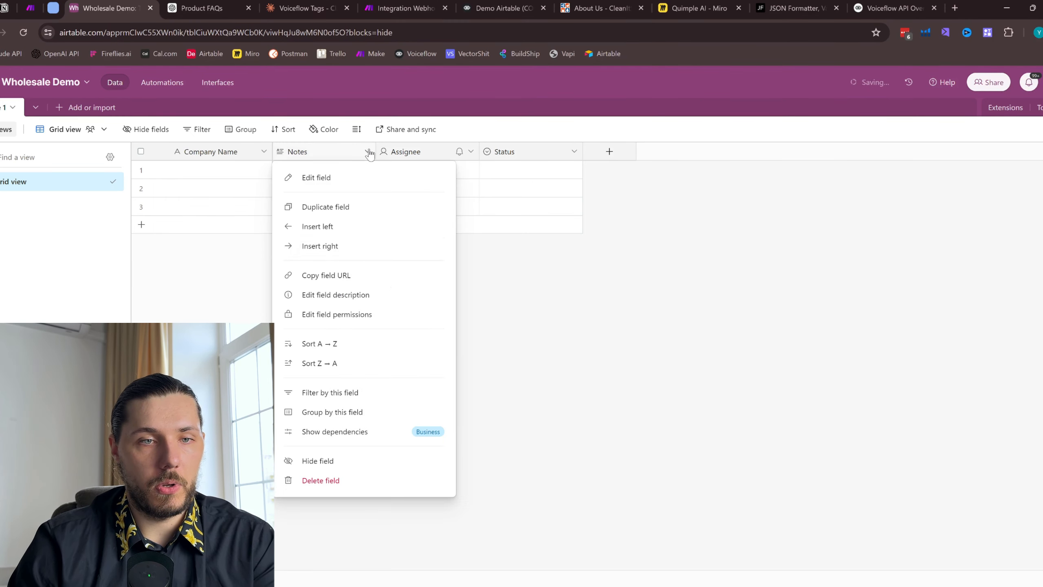
{"action": "left_click", "coordinate": [351, 481]}
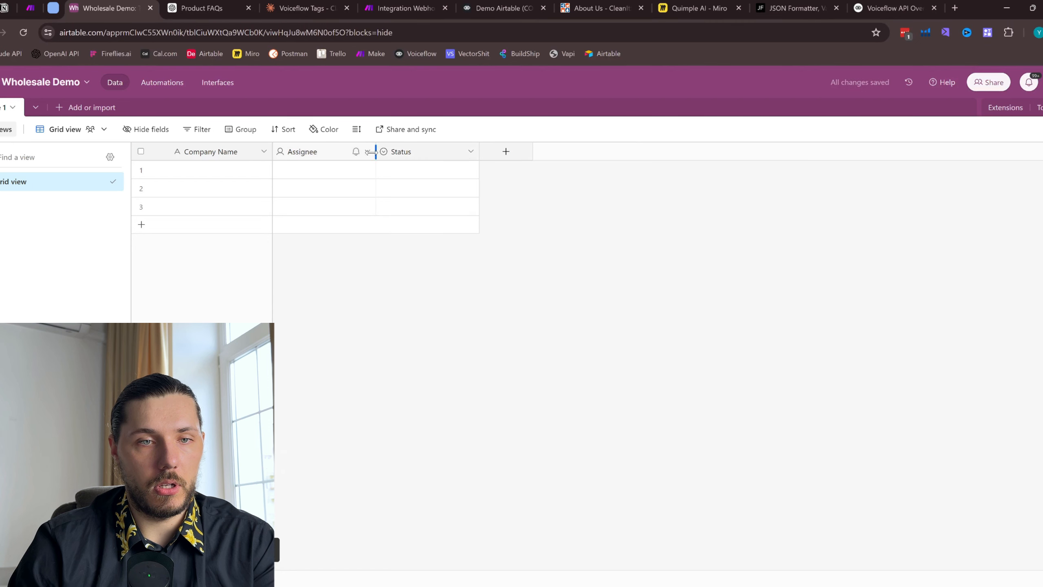
{"action": "left_click", "coordinate": [369, 152]}
{"action": "left_click", "coordinate": [345, 481]}
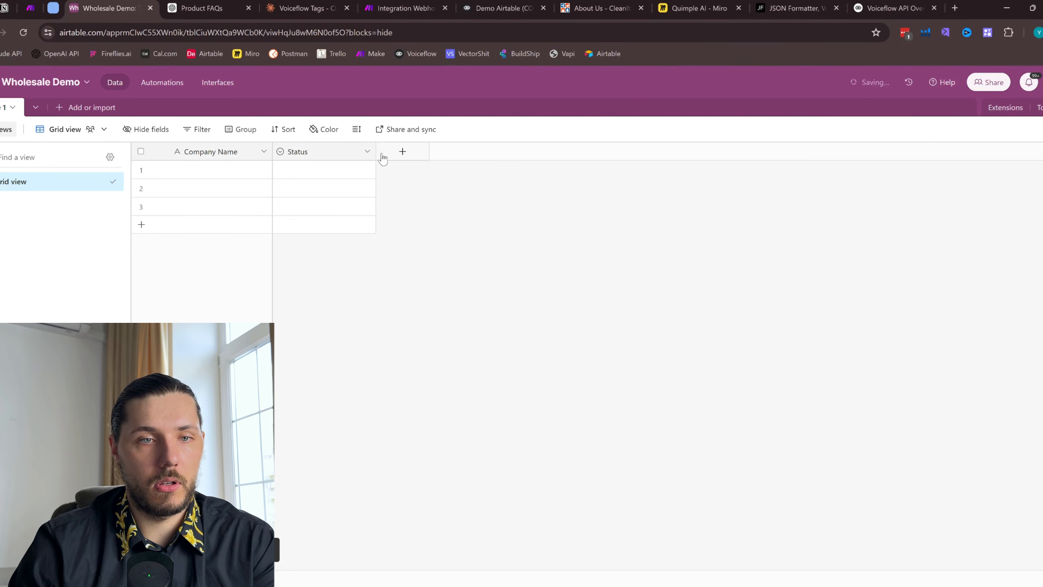
{"action": "left_click", "coordinate": [367, 151]}
{"action": "left_click", "coordinate": [344, 480]}
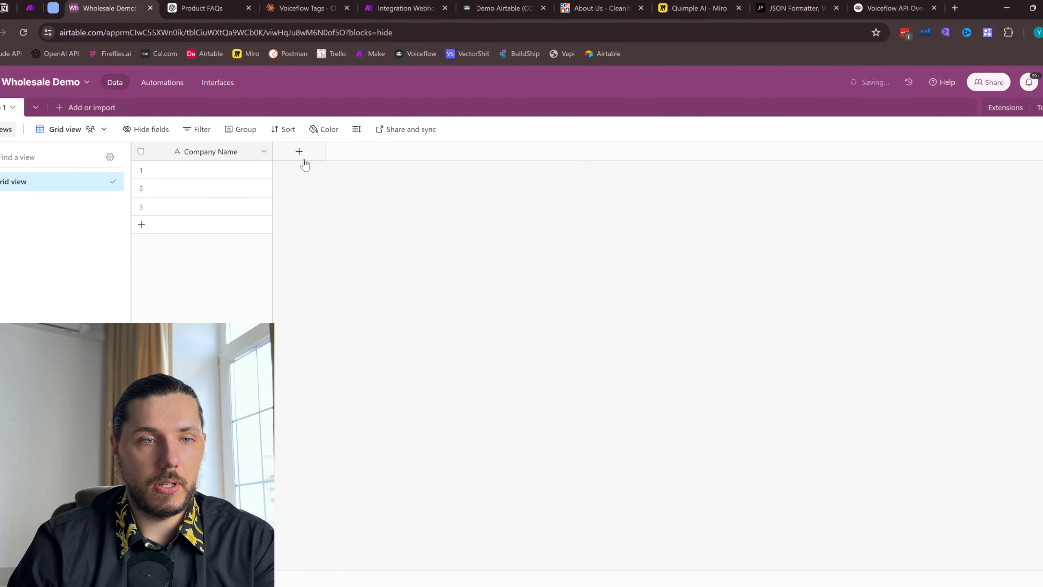
Add an Email-type field named 'Email'
{"action": "left_click", "coordinate": [303, 152]}
{"action": "left_click", "coordinate": [349, 208]}
{"action": "type", "text": "e"}
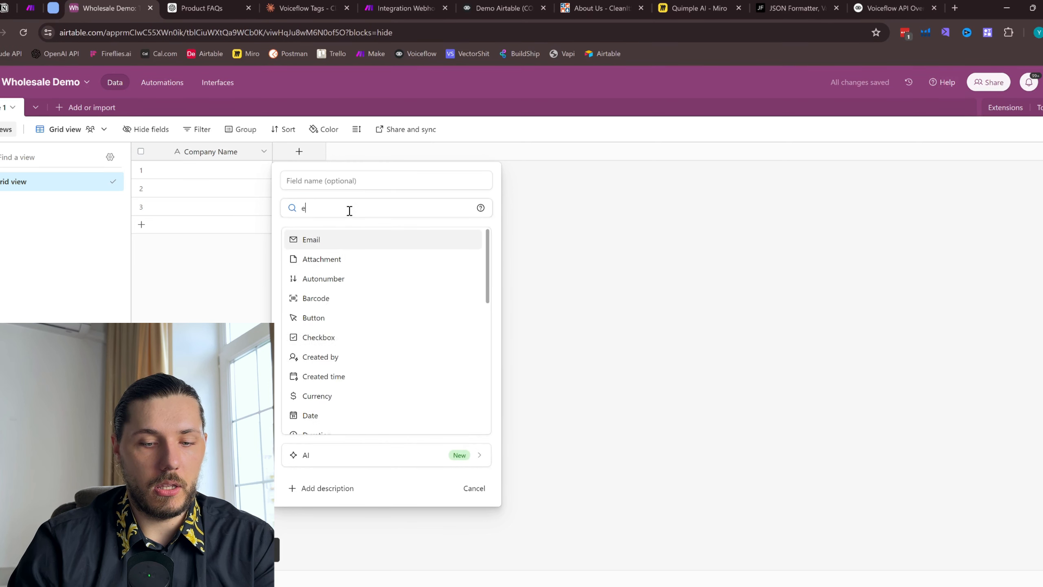
{"action": "type", "text": "mail"}
{"action": "left_click", "coordinate": [340, 240]}
{"action": "left_click", "coordinate": [347, 179]}
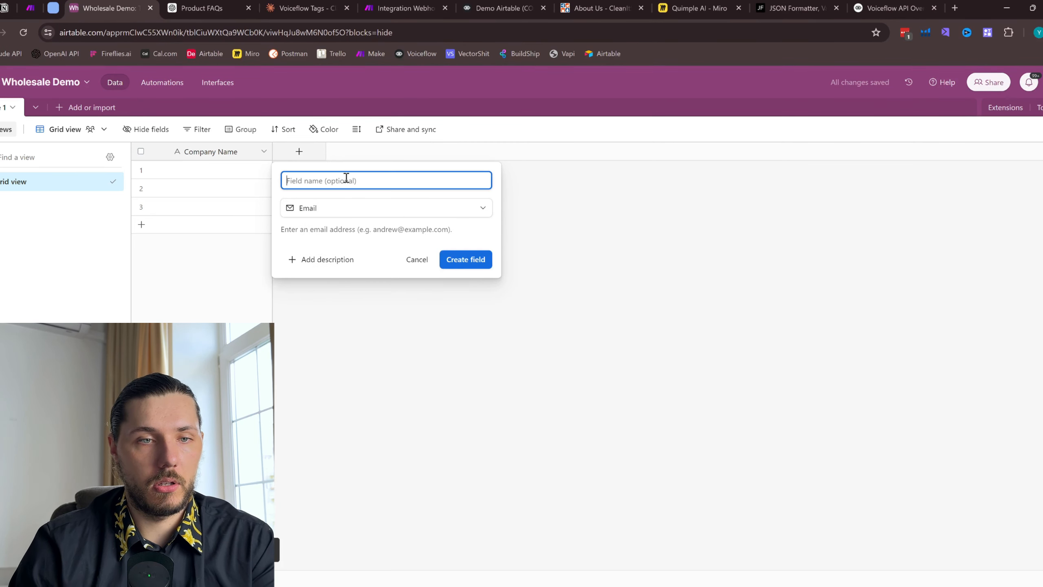
{"action": "type", "text": "Email"}
{"action": "left_click", "coordinate": [468, 260]}
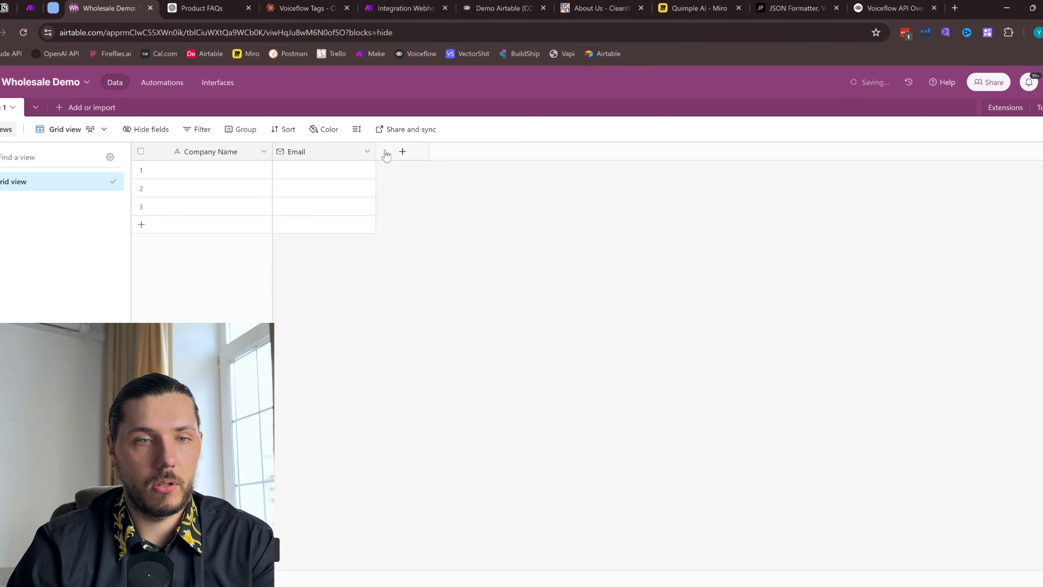
Add a Phone number-type field named 'Phone'
{"action": "left_click", "coordinate": [402, 151]}
{"action": "left_click", "coordinate": [442, 207]}
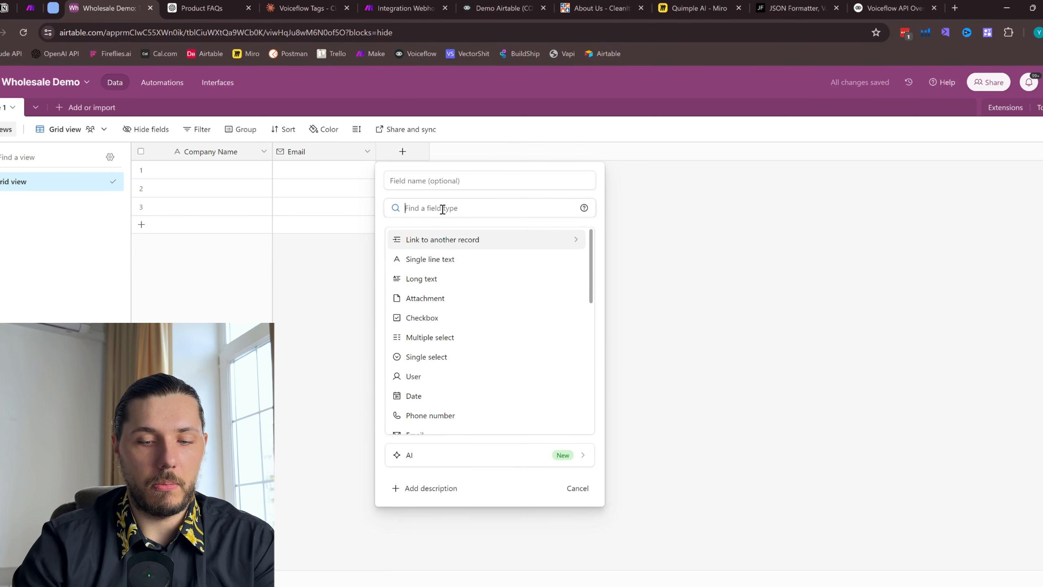
{"action": "type", "text": "phone"}
{"action": "left_click", "coordinate": [469, 242]}
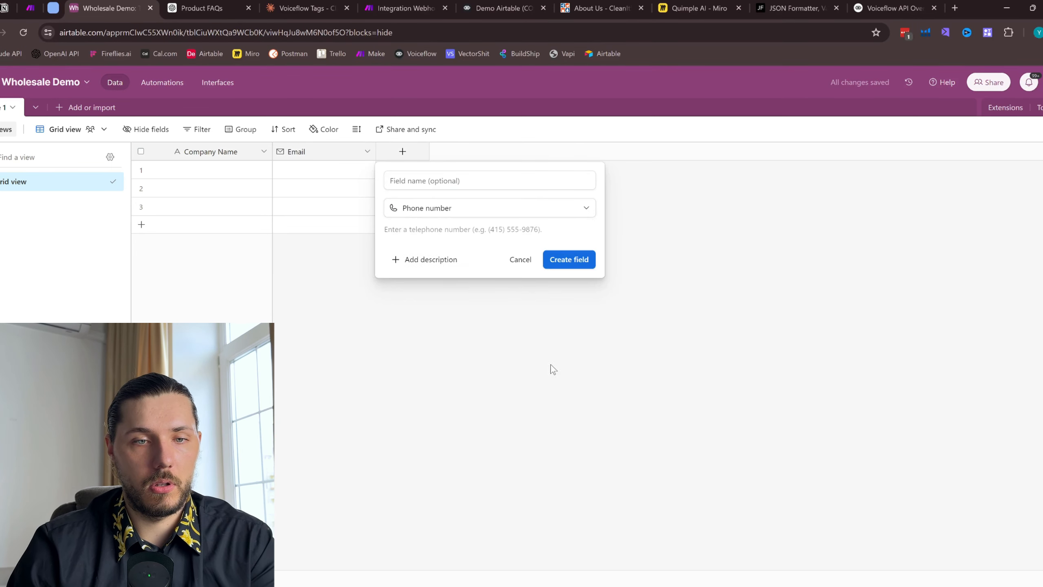
{"action": "left_click", "coordinate": [463, 176]}
{"action": "type", "text": "Phone"}
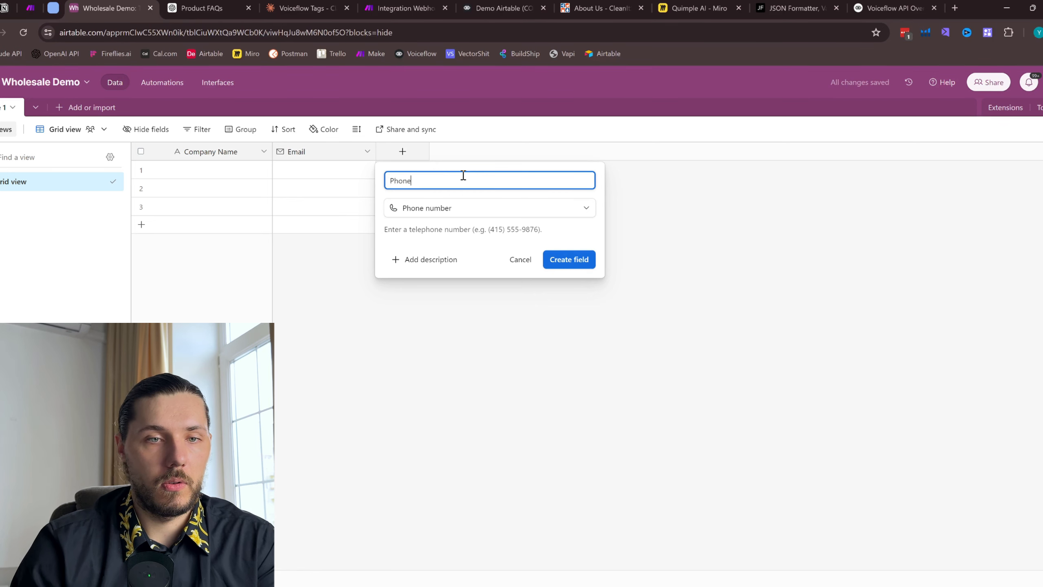
{"action": "left_click", "coordinate": [572, 261]}
{"action": "left_click", "coordinate": [506, 151]}
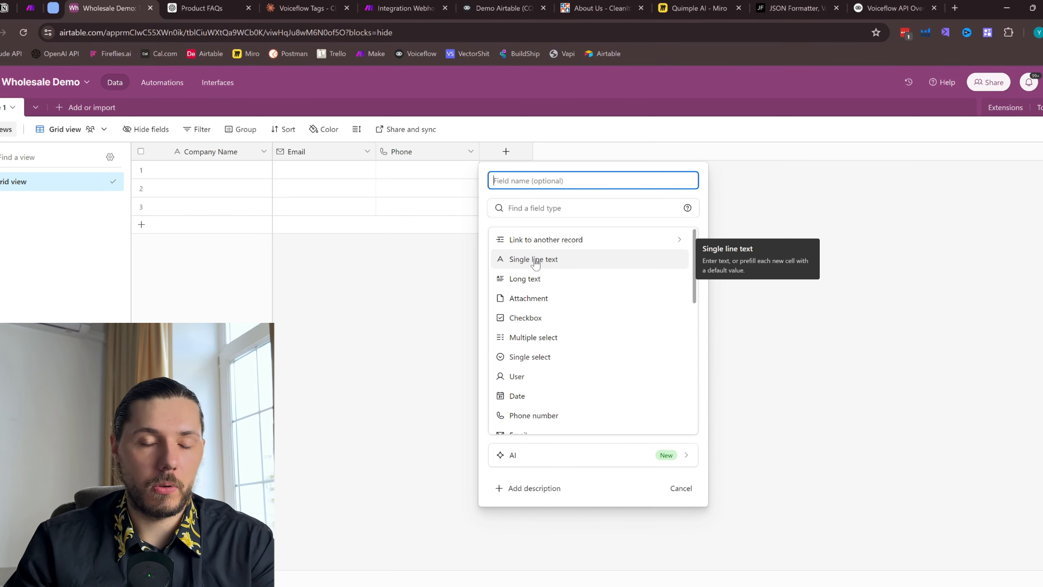
Discard the unfinished new field and enter 'Company 1' as the first row's company name
{"action": "left_click", "coordinate": [415, 259]}
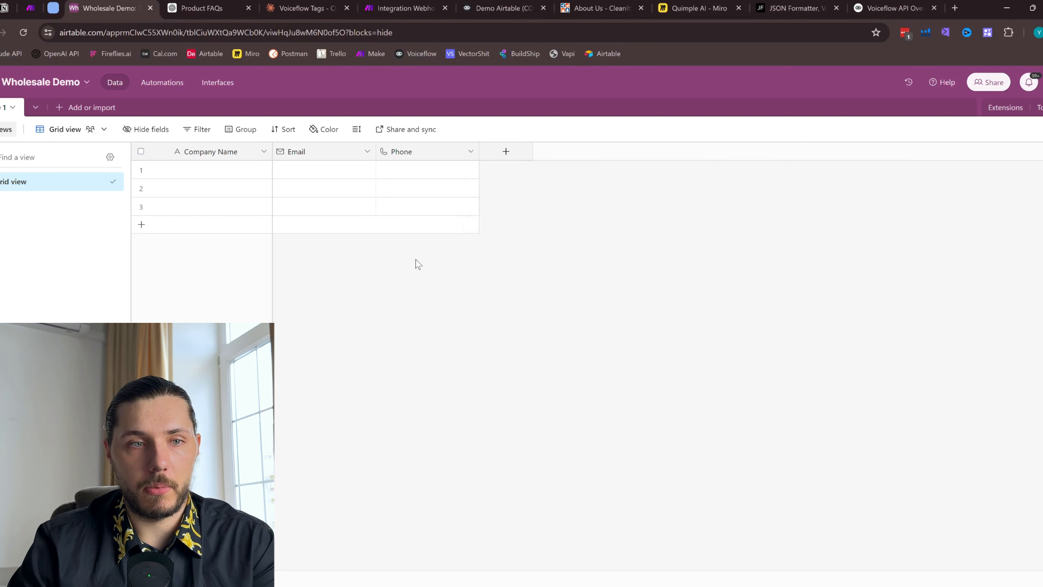
{"action": "right_click", "coordinate": [302, 215]}
{"action": "left_click", "coordinate": [601, 305]}
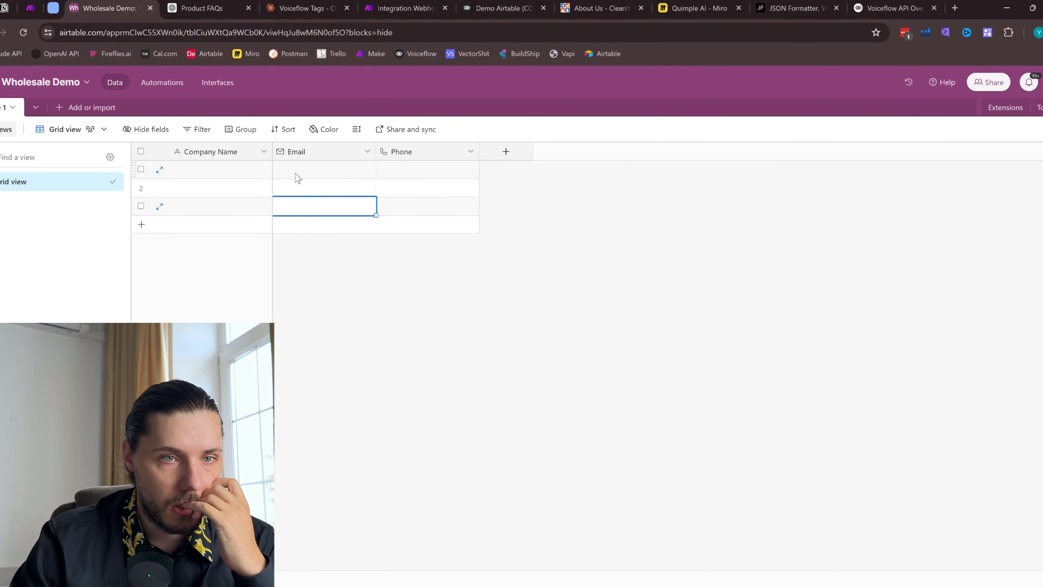
{"action": "left_click", "coordinate": [218, 174]}
{"action": "left_click", "coordinate": [218, 172]}
{"action": "type", "text": "Compa"}
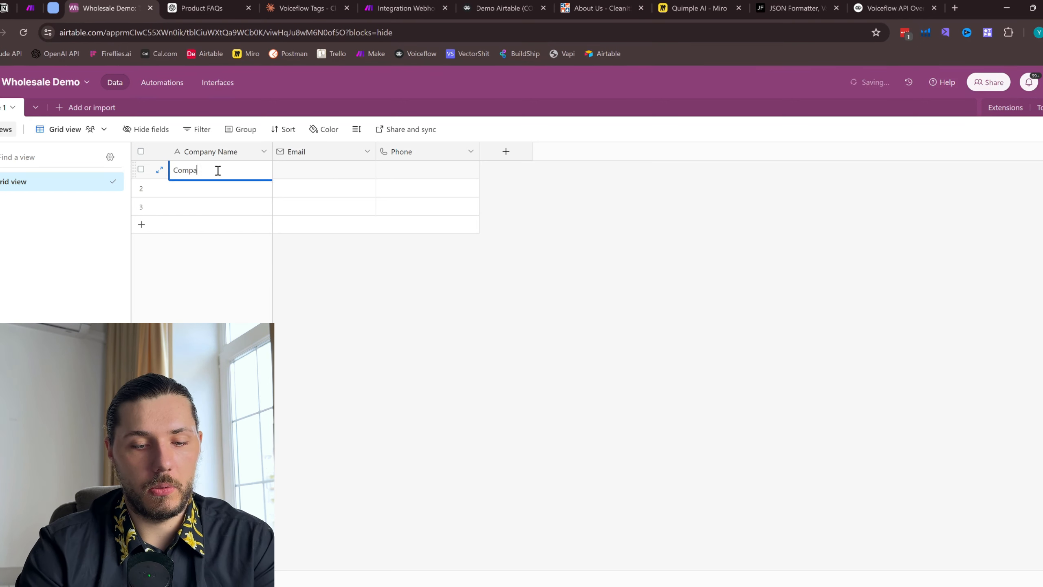
{"action": "type", "text": "ny 1"}
{"action": "left_click", "coordinate": [200, 190]}
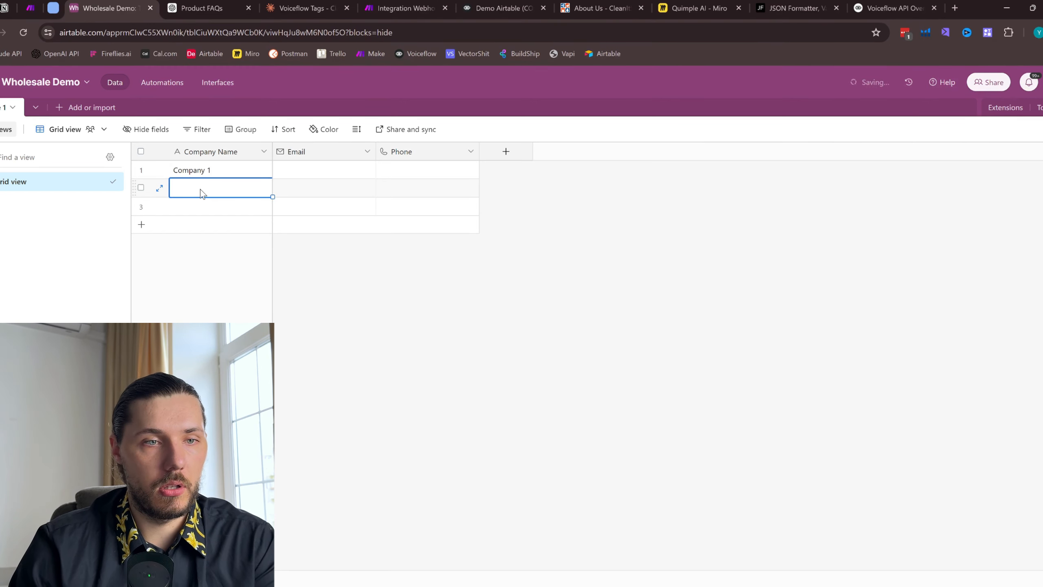
Copy the name into rows 2 and 3 and change them to 'Company 2' and 'Company 3'
{"action": "left_click", "coordinate": [228, 168]}
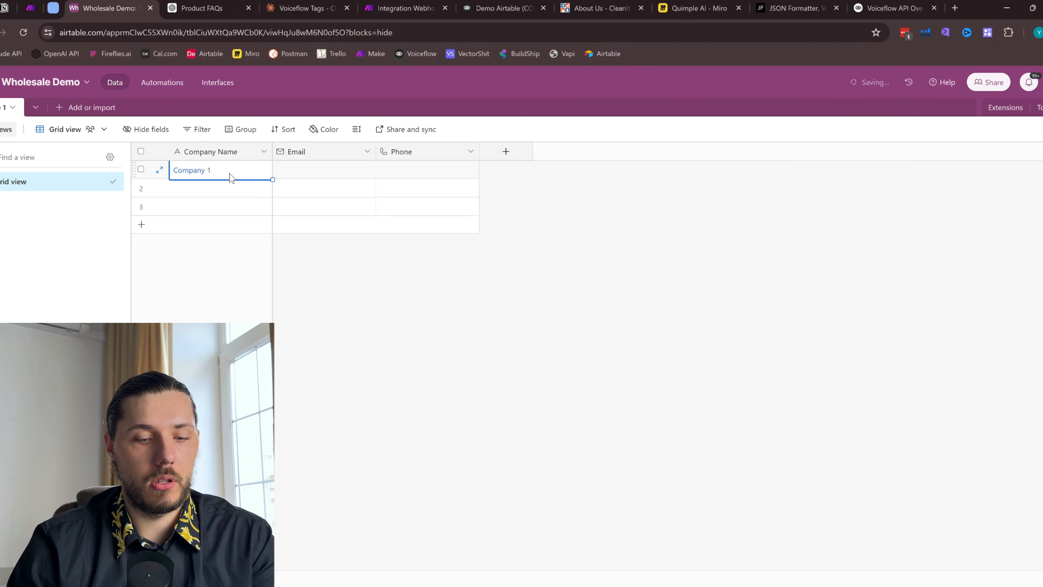
{"action": "left_click", "coordinate": [227, 195]}
{"action": "type", "text": "Company 1"}
{"action": "left_click", "coordinate": [232, 207]}
{"action": "type", "text": "Company 1"}
{"action": "double_click", "coordinate": [229, 183]}
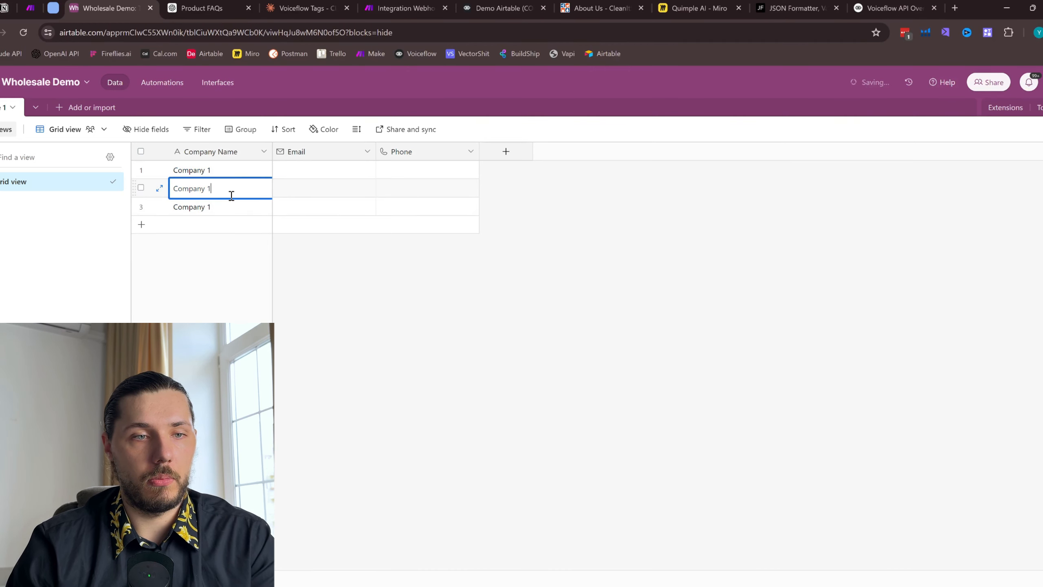
{"action": "type", "text": "2"}
{"action": "double_click", "coordinate": [226, 210]}
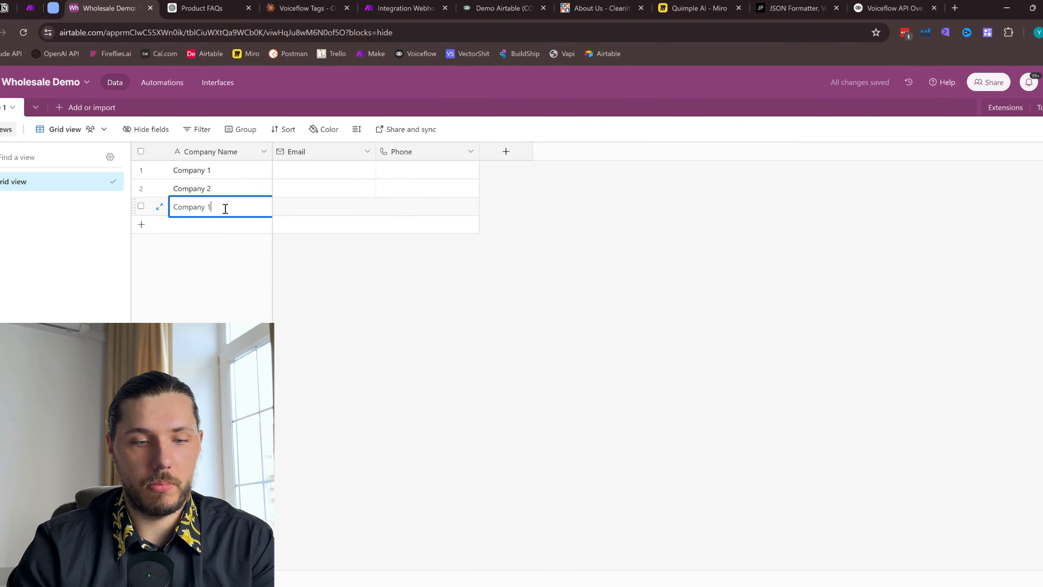
{"action": "key", "text": "BackSpace"}
{"action": "type", "text": "3"}
Fill in a sample Gmail address for each of the three companies
{"action": "left_click", "coordinate": [339, 163]}
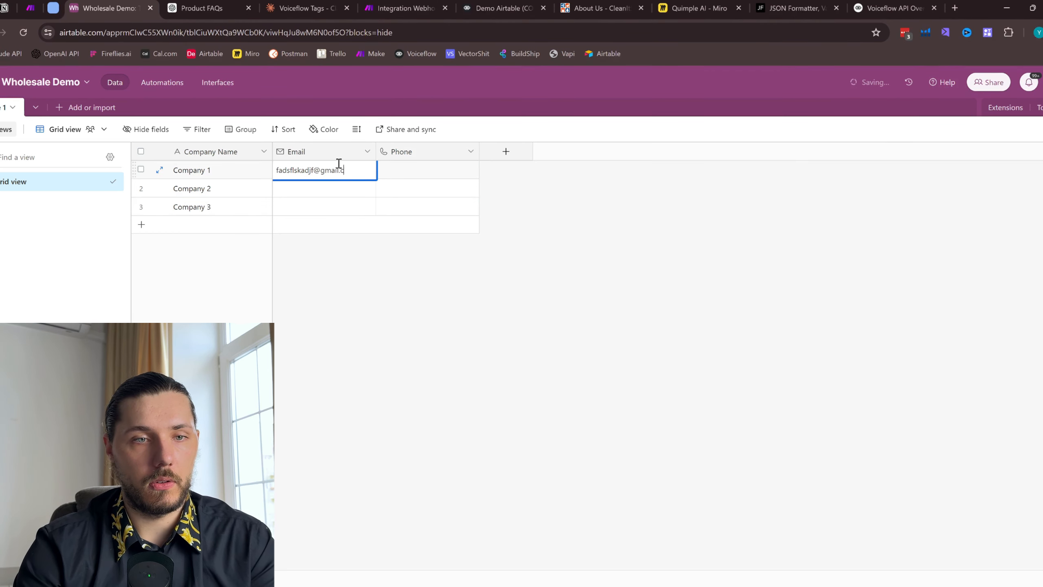
{"action": "left_click", "coordinate": [331, 188]}
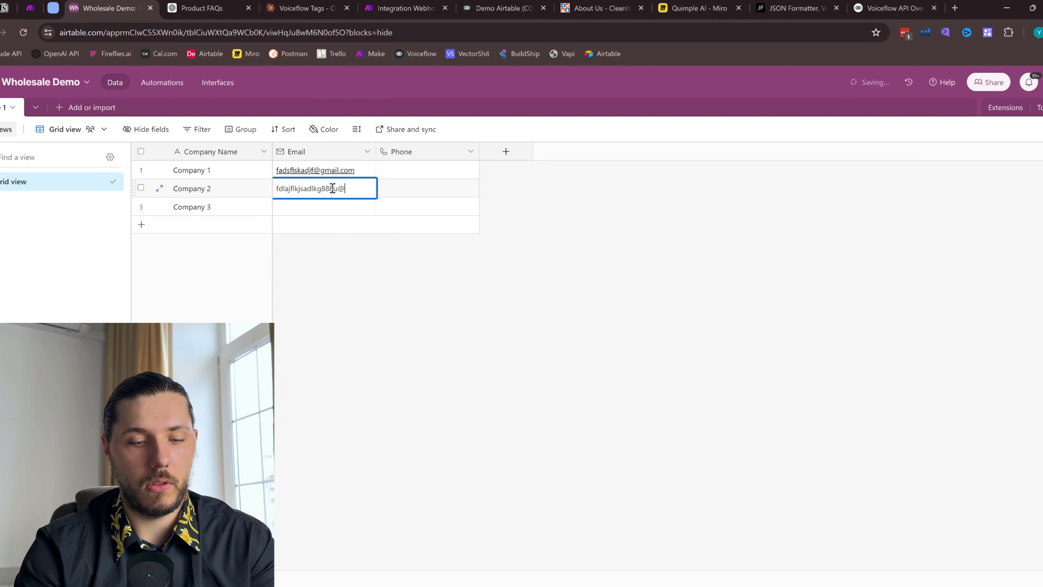
{"action": "left_click", "coordinate": [327, 210]}
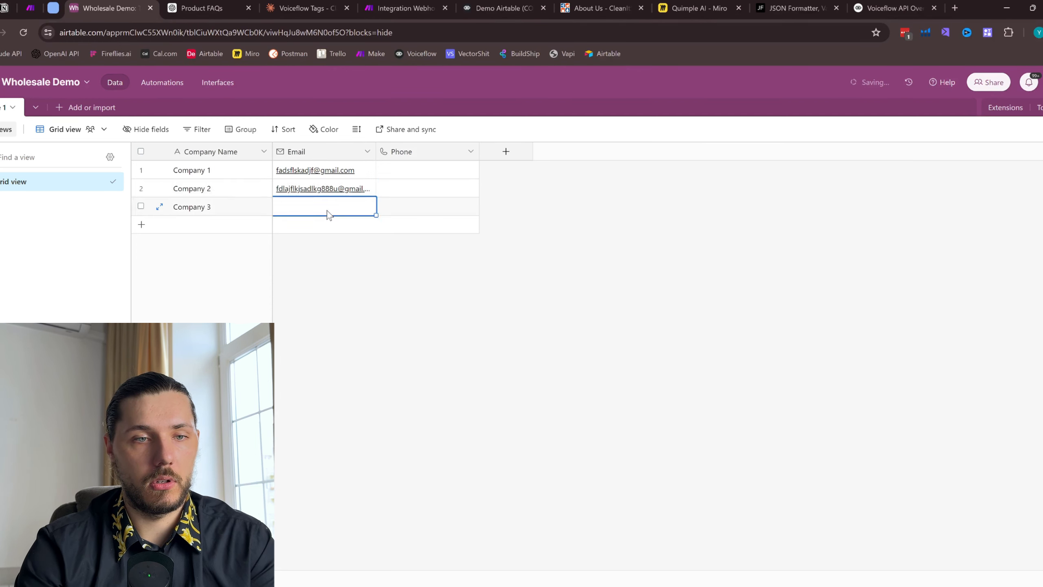
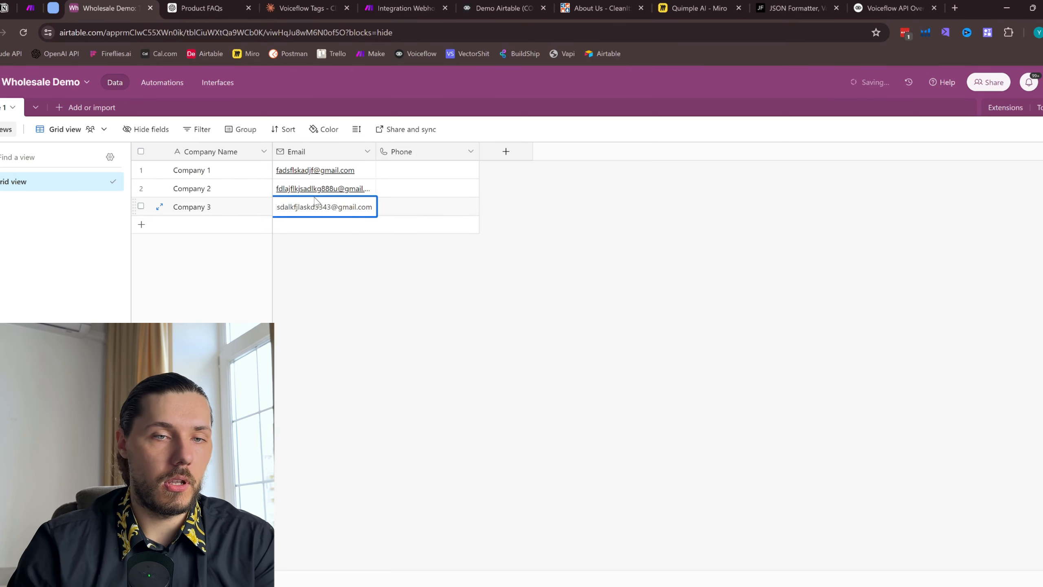
Enter a phone number for Company 1 and correct some of its digits
{"action": "double_click", "coordinate": [419, 174]}
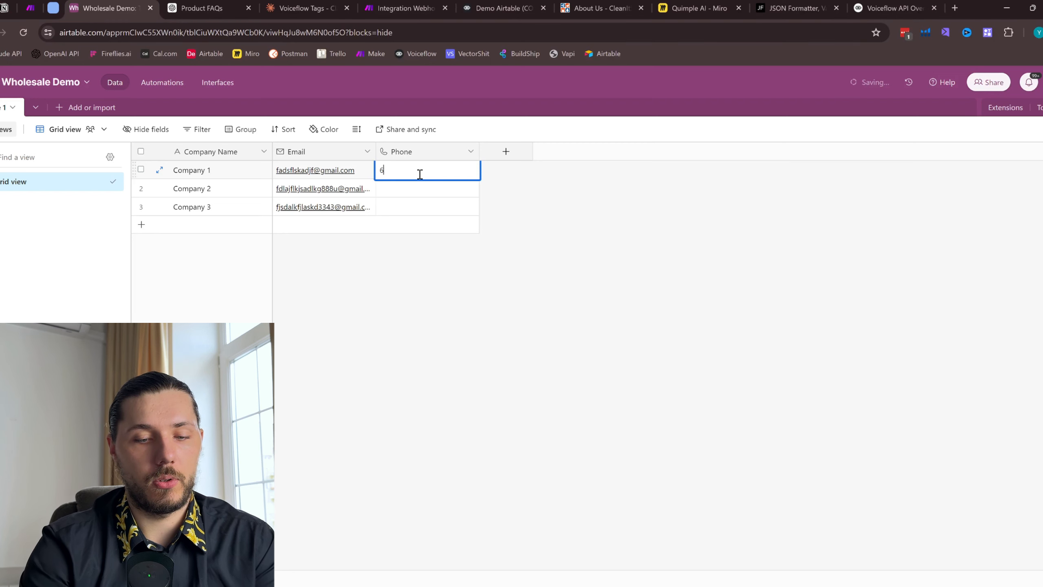
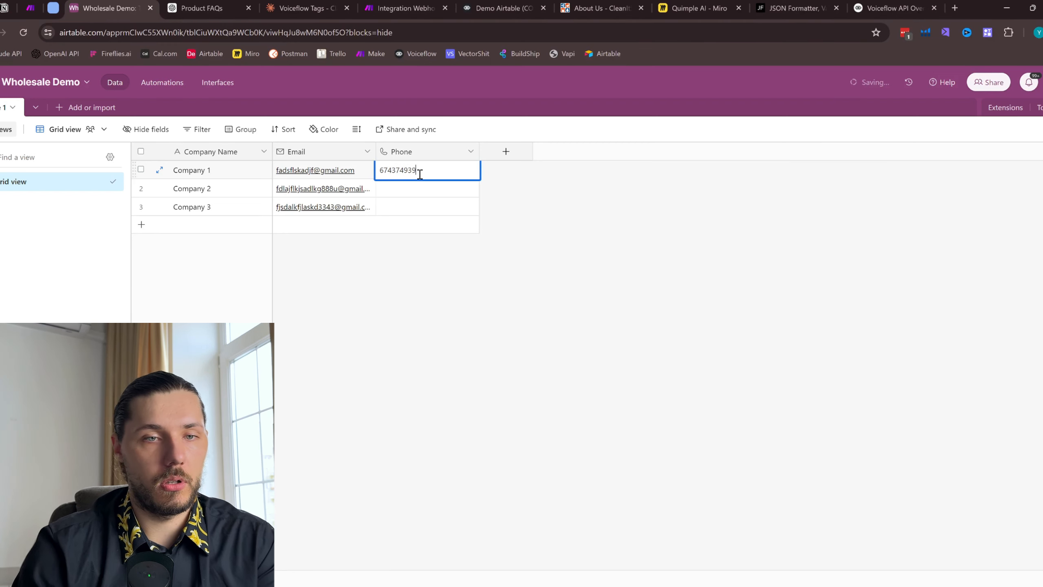
{"action": "left_click", "coordinate": [440, 192]}
{"action": "left_click", "coordinate": [437, 177]}
{"action": "double_click", "coordinate": [437, 176]}
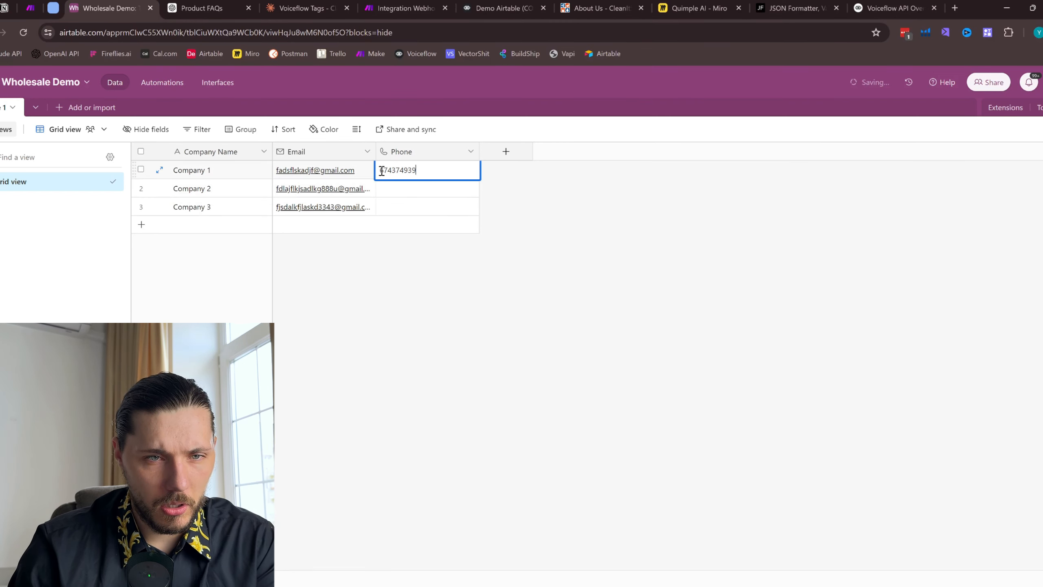
{"action": "left_click_drag", "start_coordinate": [392, 170], "coordinate": [405, 169]}
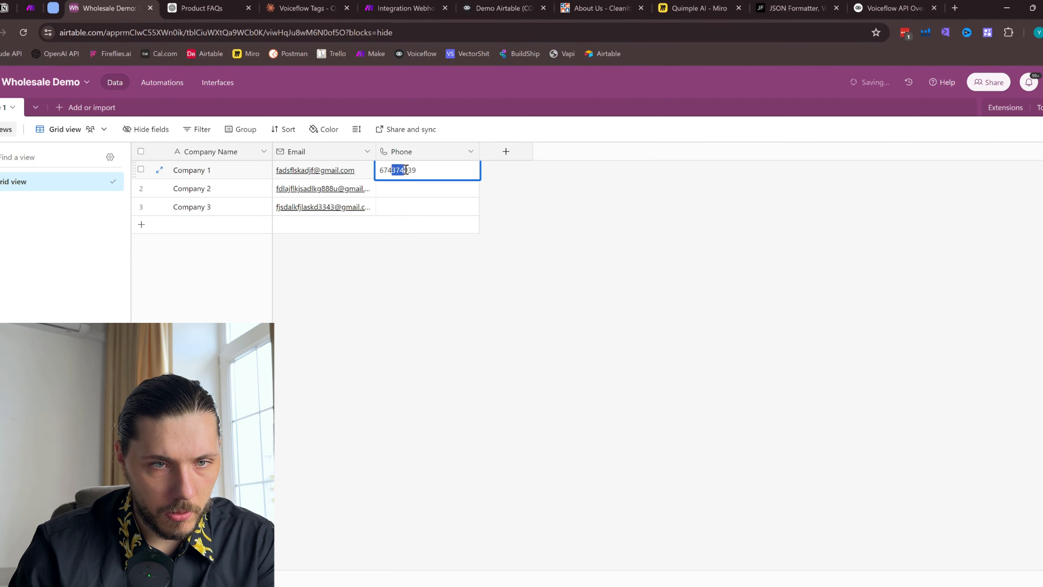
{"action": "left_click", "coordinate": [418, 167]}
{"action": "type", "text": "3"}
{"action": "left_click", "coordinate": [514, 192]}
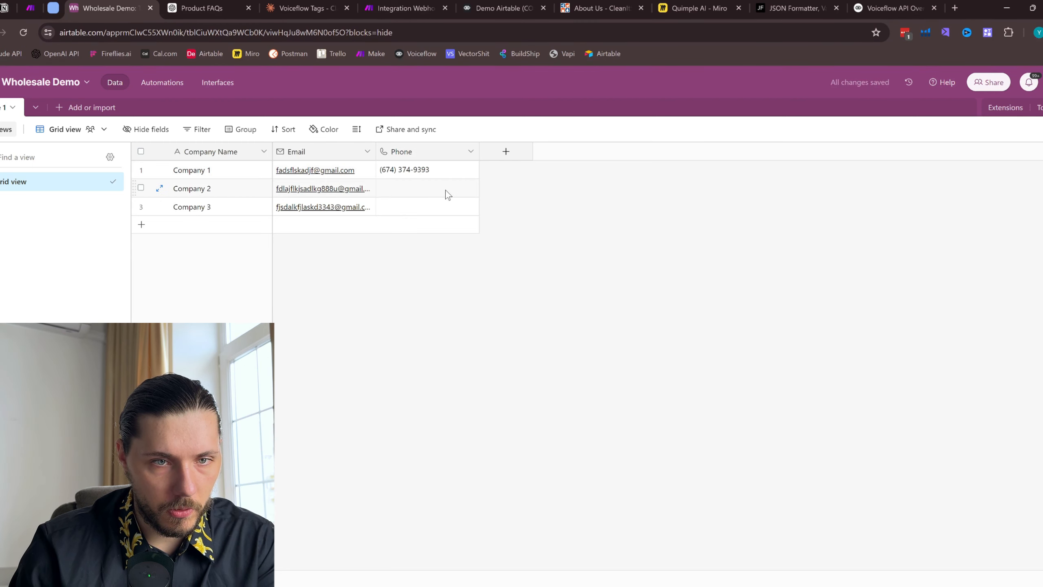
{"action": "left_click", "coordinate": [436, 169]}
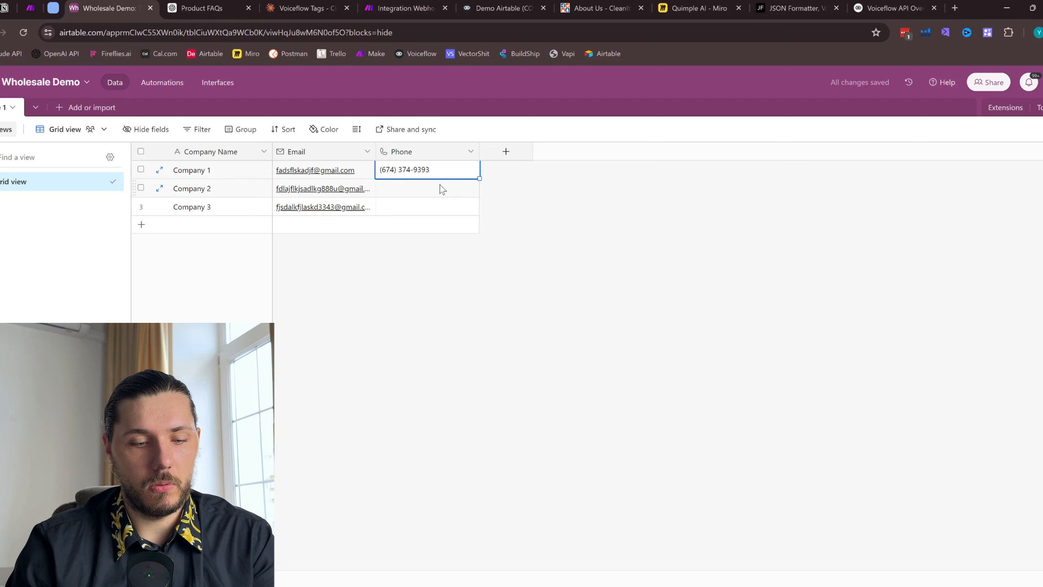
Enter phone numbers for Company 2 and Company 3
{"action": "double_click", "coordinate": [440, 187]}
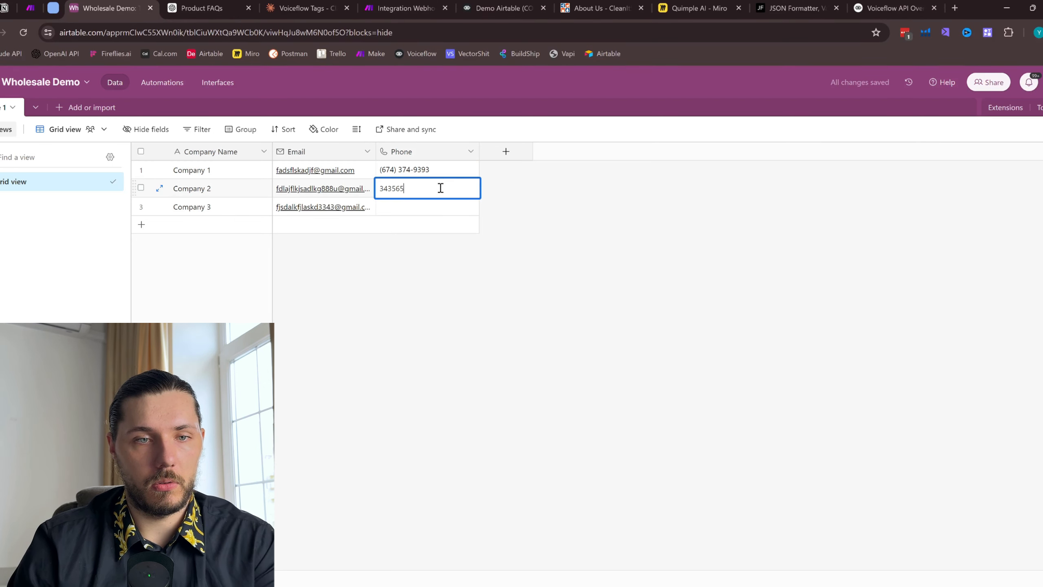
{"action": "left_click", "coordinate": [446, 207]}
{"action": "double_click", "coordinate": [444, 204]}
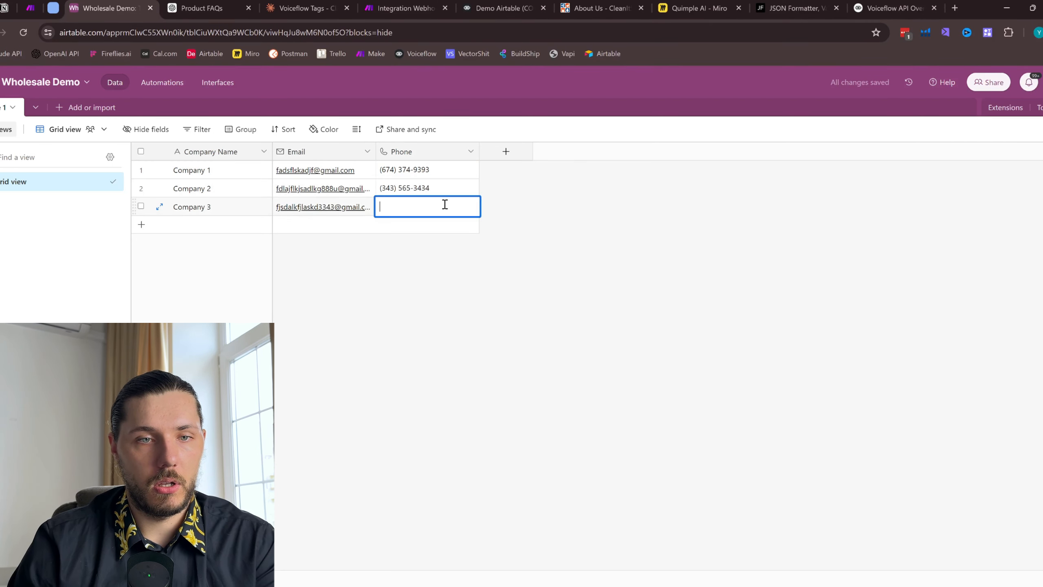
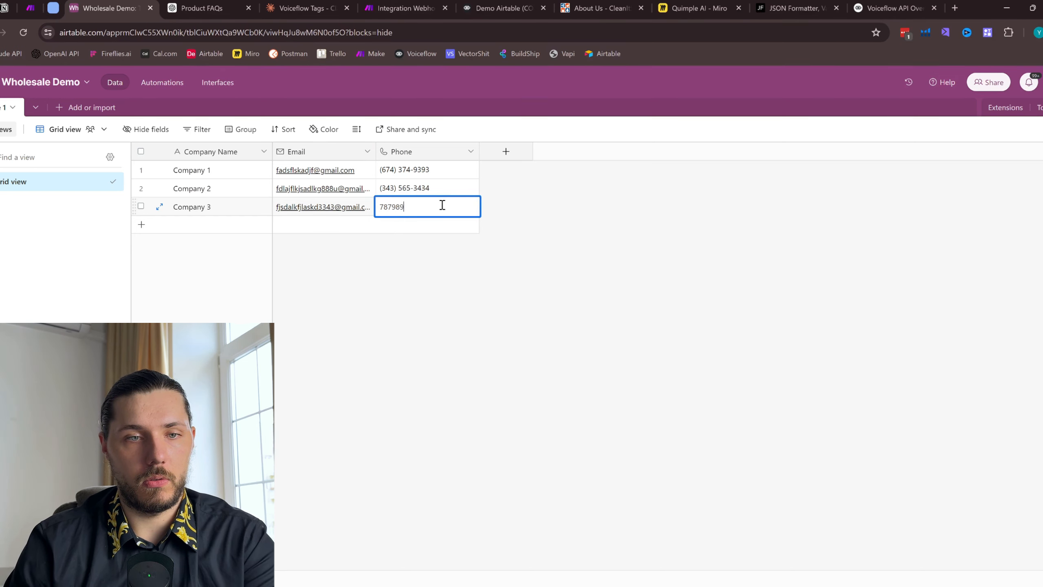
{"action": "left_click", "coordinate": [523, 229]}
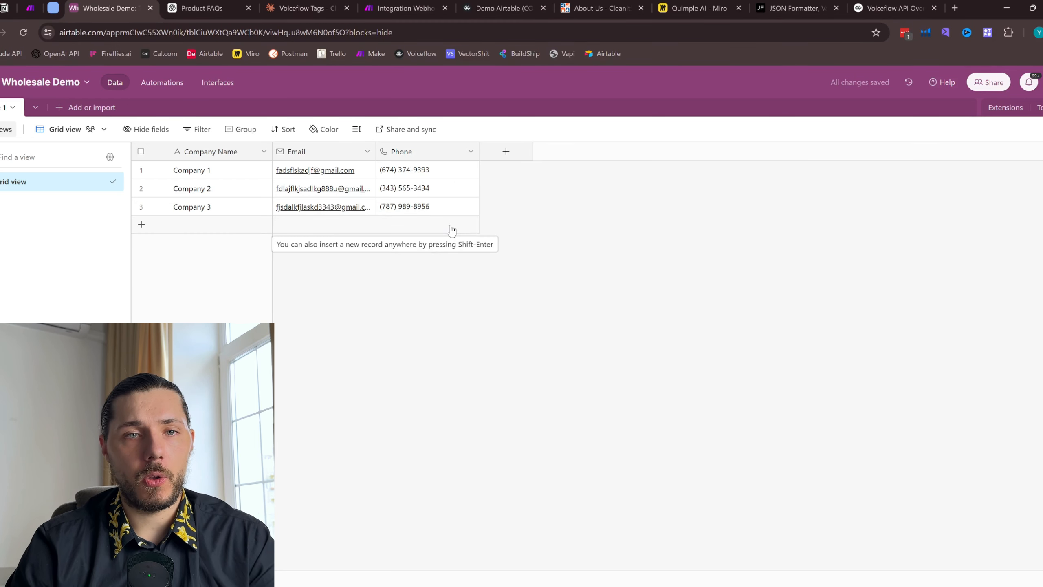
In the Integration Webhooks scenario, add an Airtable Search Records module after the webhook
{"action": "left_click", "coordinate": [405, 8]}
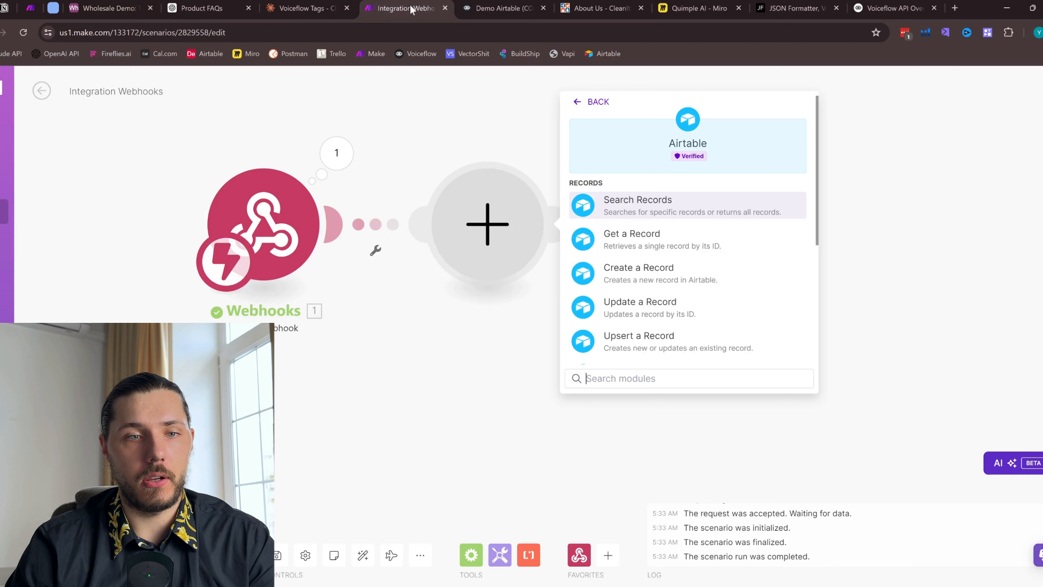
{"action": "left_click", "coordinate": [598, 204]}
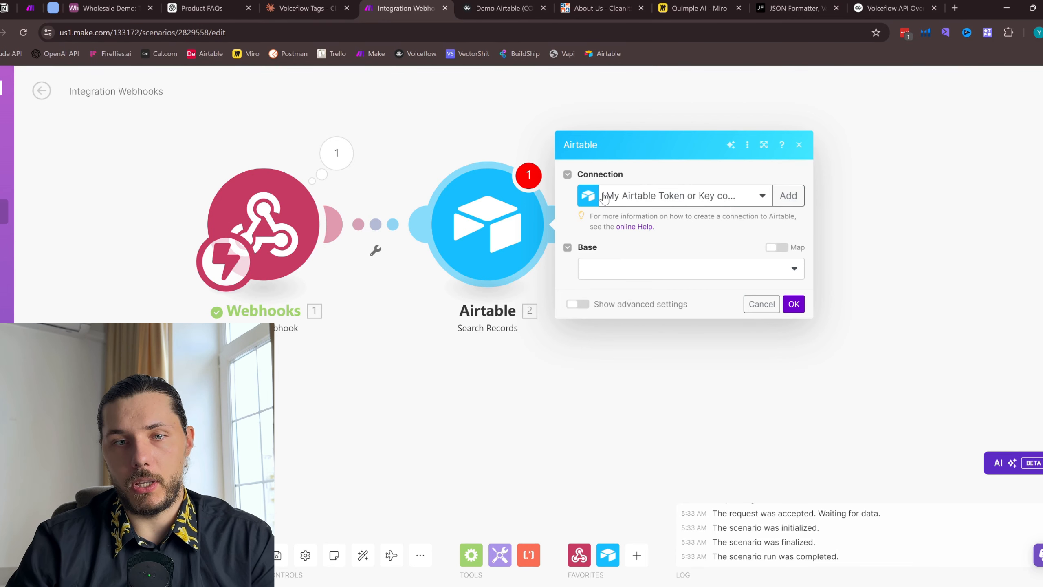
Set Search Records to base Wholesale Demo and Table 1, no view, with all output fields selected
{"action": "left_click", "coordinate": [670, 270]}
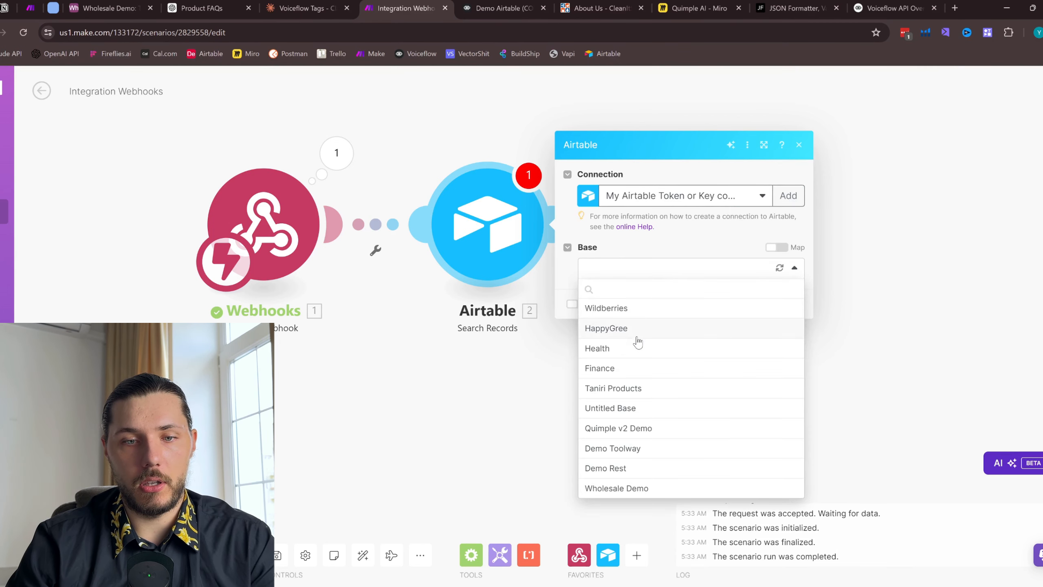
{"action": "left_click", "coordinate": [621, 489]}
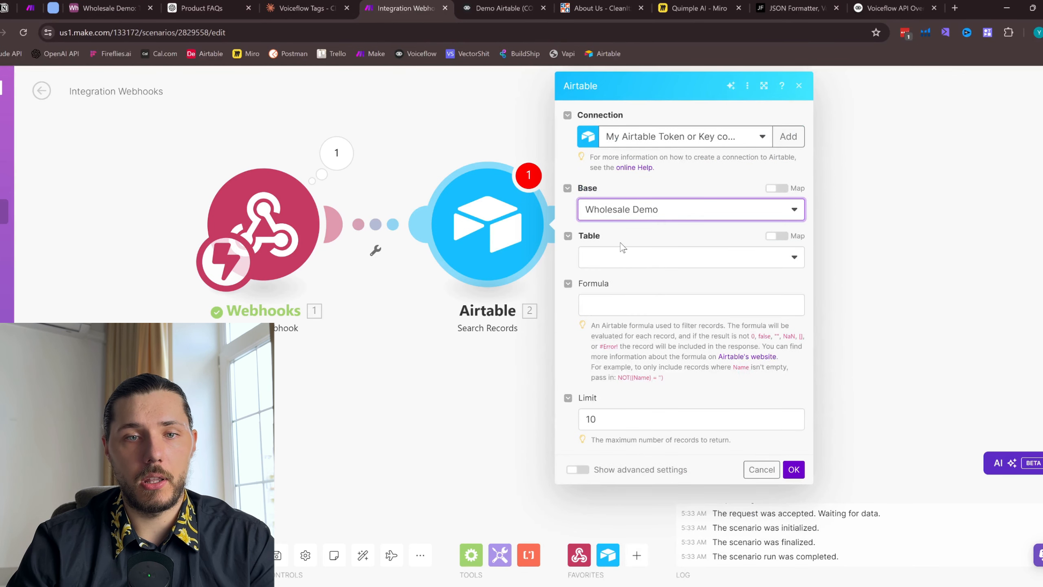
{"action": "left_click", "coordinate": [622, 257]}
{"action": "left_click", "coordinate": [616, 283]}
{"action": "left_click", "coordinate": [109, 8]}
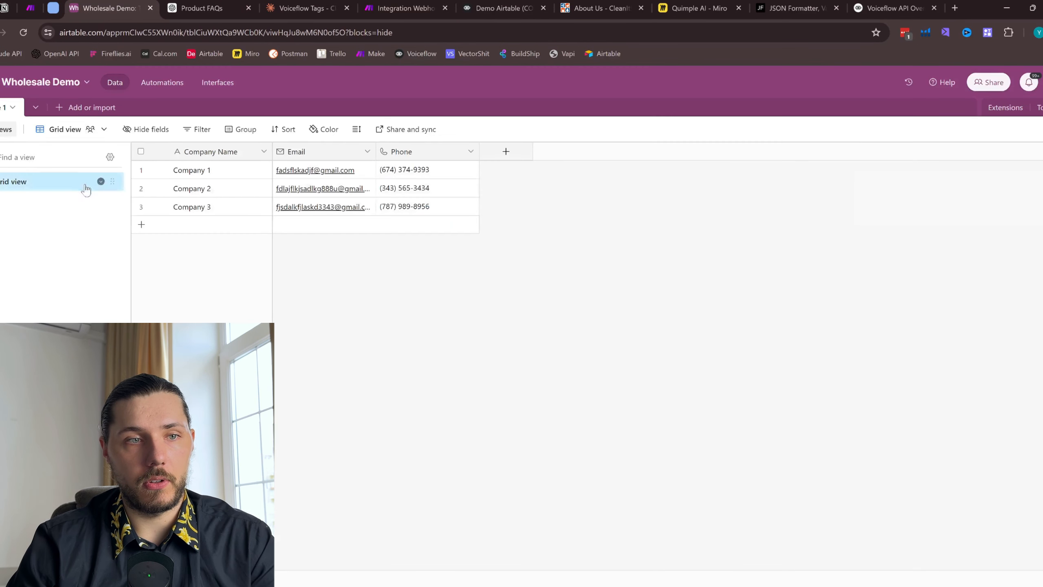
{"action": "left_click", "coordinate": [404, 8]}
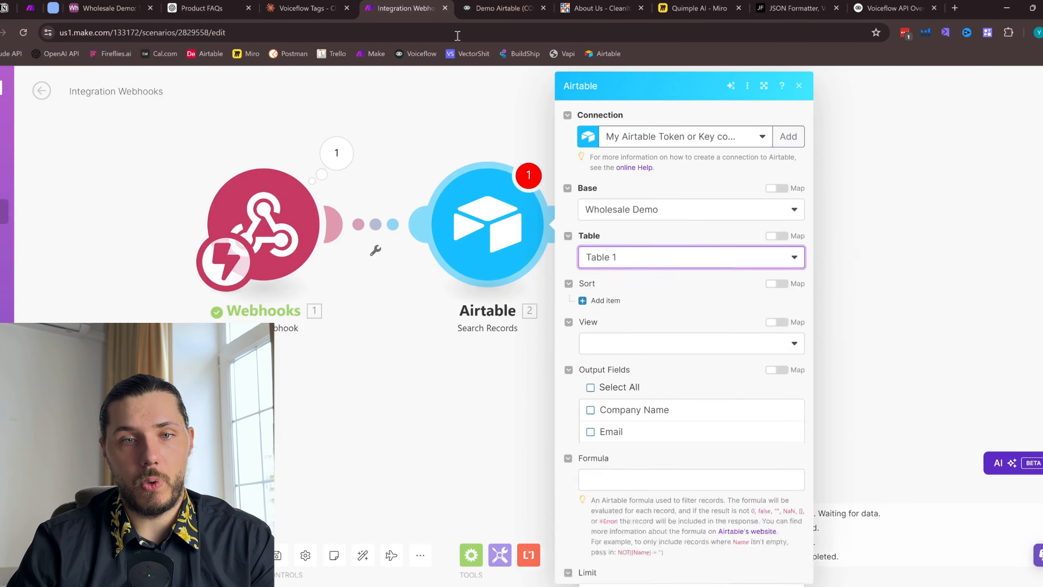
{"action": "left_click", "coordinate": [622, 343]}
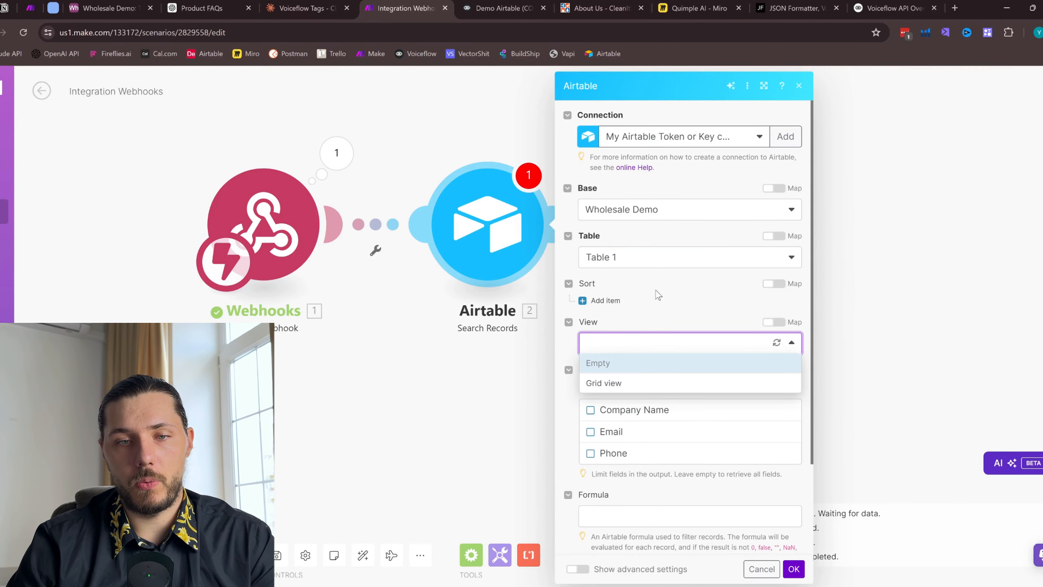
{"action": "left_click", "coordinate": [564, 262]}
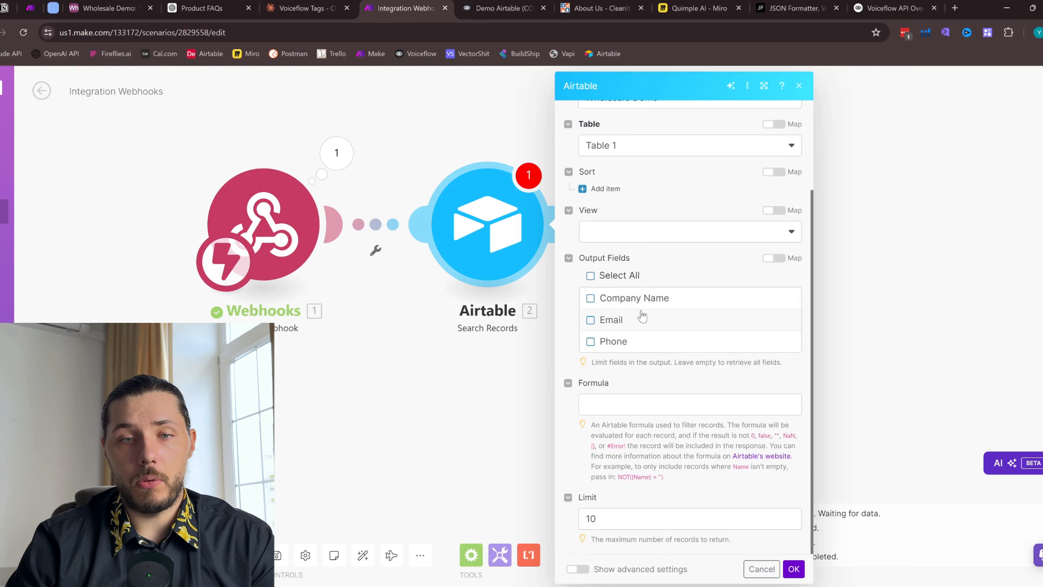
{"action": "left_click", "coordinate": [590, 276]}
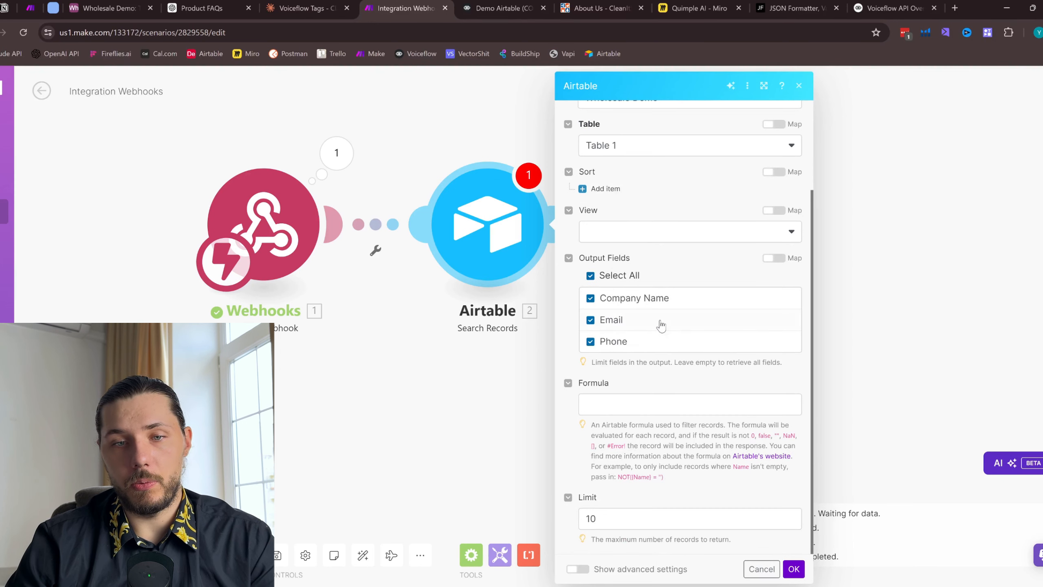
{"action": "left_click", "coordinate": [617, 404]}
Paste a match formula into the search and change its field reference to {Email}
{"action": "key", "text": "alt+Tab"}
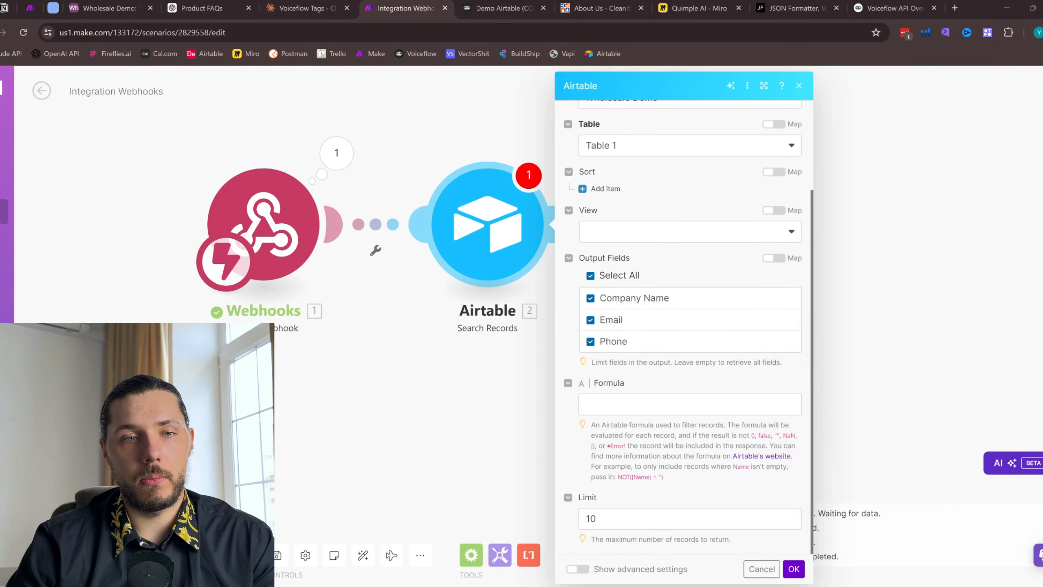
{"action": "key", "text": "alt+Tab"}
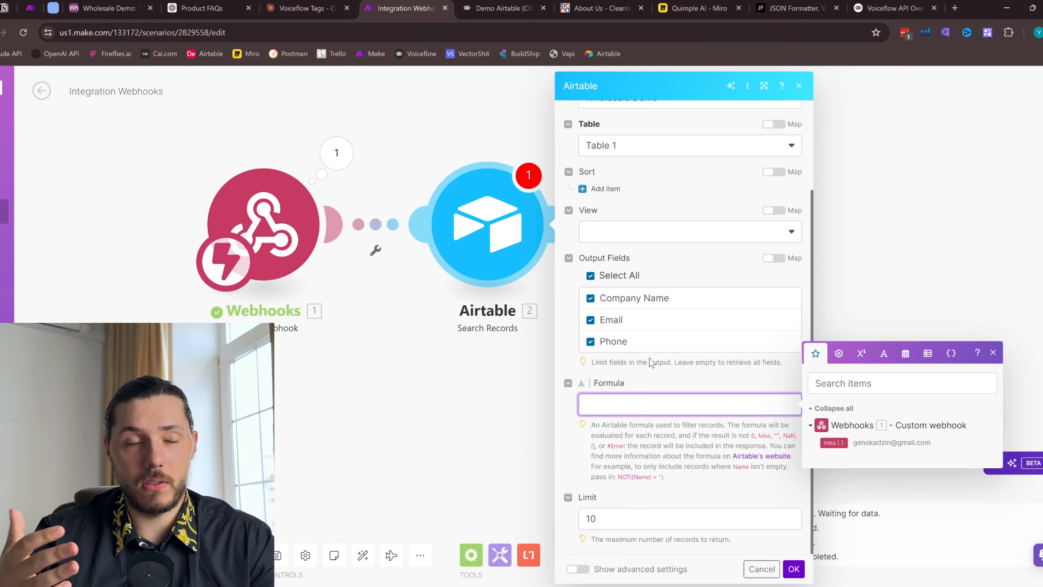
{"action": "key", "text": "ctrl+v"}
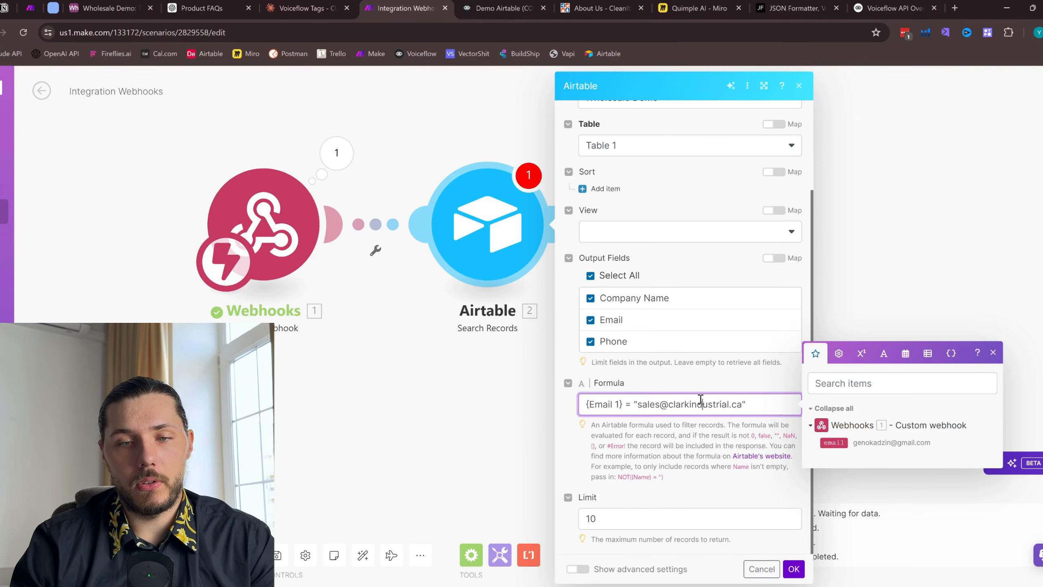
{"action": "left_click", "coordinate": [993, 353]}
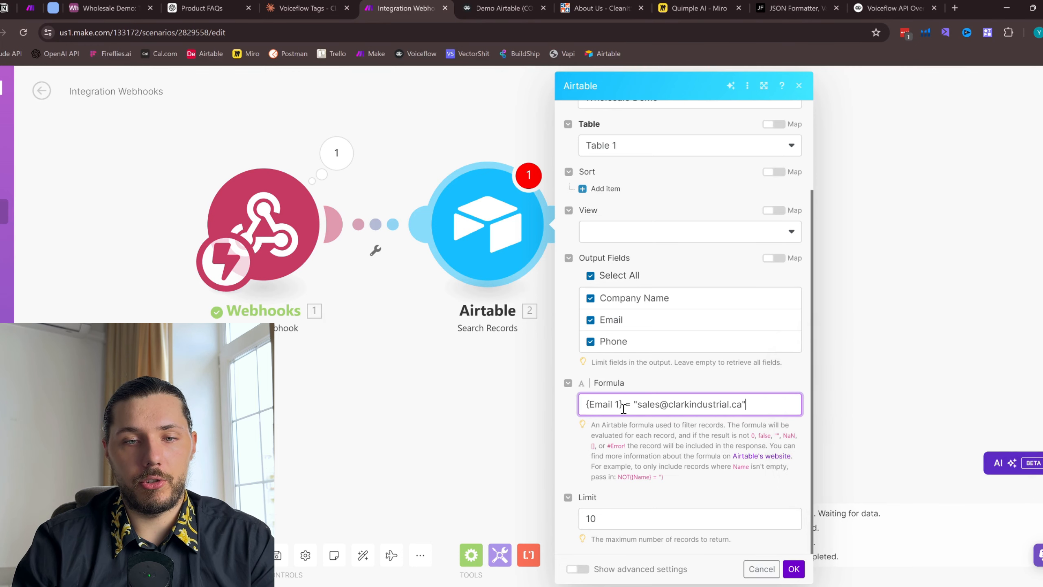
{"action": "left_click_drag", "start_coordinate": [622, 403], "coordinate": [584, 401]}
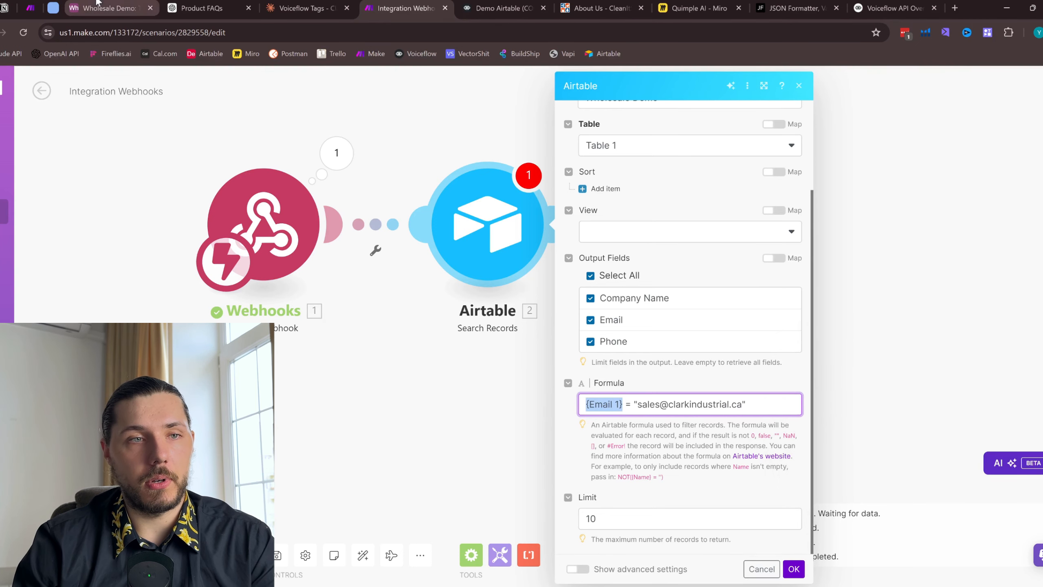
{"action": "left_click", "coordinate": [109, 8]}
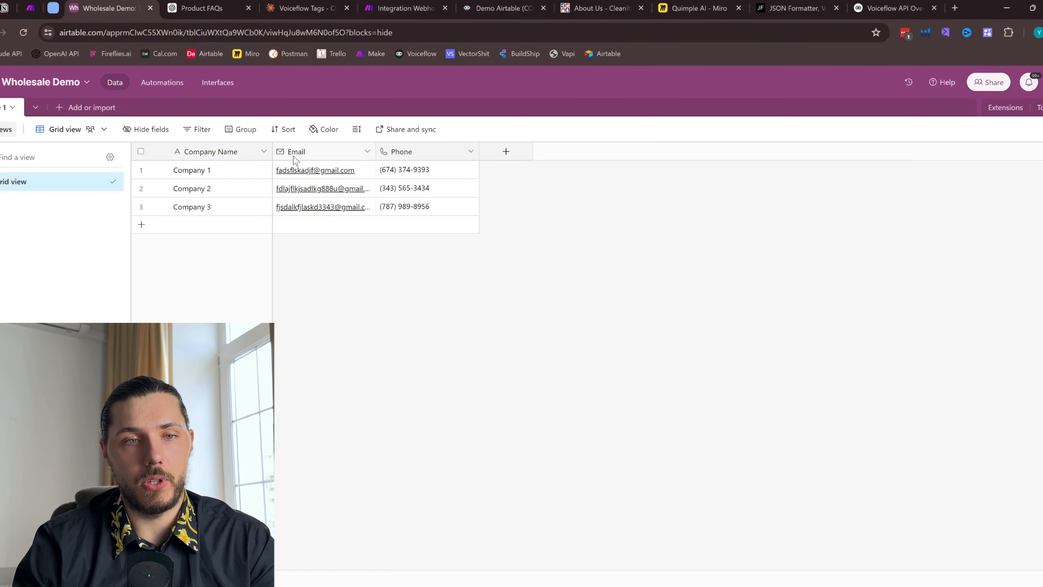
{"action": "left_click", "coordinate": [435, 8]}
{"action": "left_click", "coordinate": [620, 405]}
{"action": "key", "text": "BackSpace"}
{"action": "key", "text": "BackSpace"}
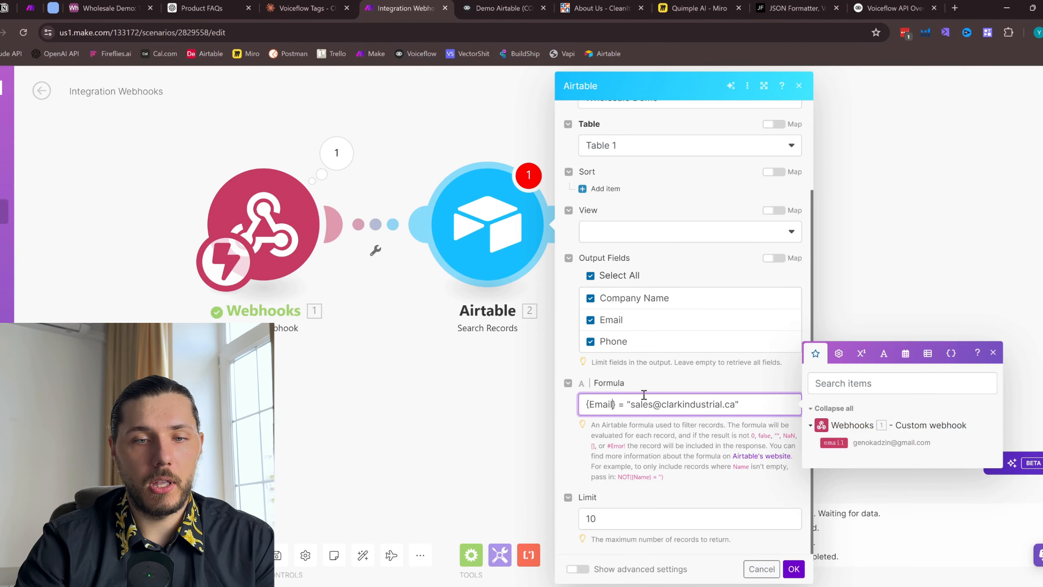
{"action": "left_click_drag", "start_coordinate": [619, 404], "coordinate": [605, 402]}
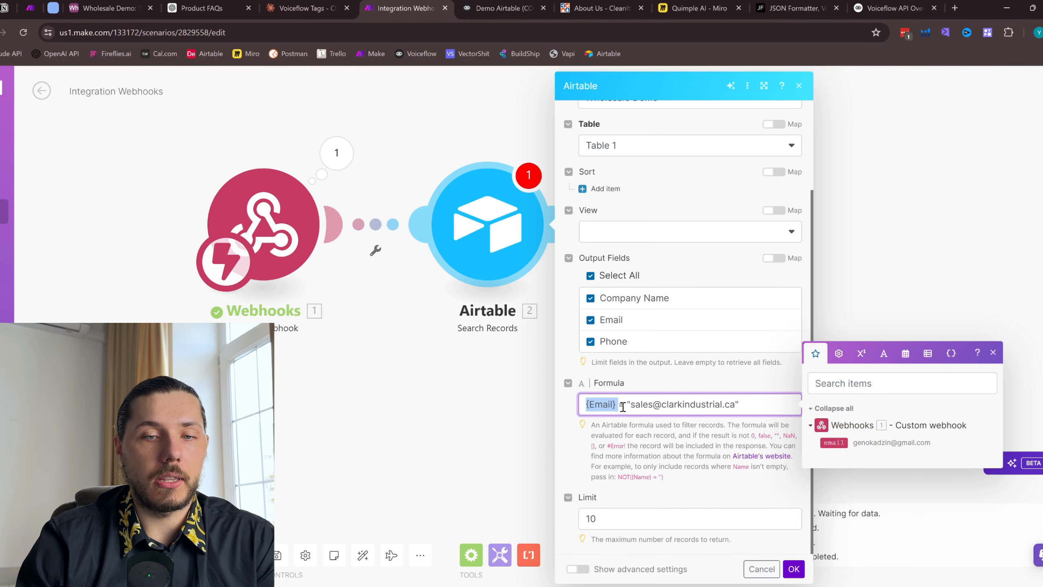
Replace the fixed address in the formula with the webhook's email value and confirm the settings
{"action": "left_click", "coordinate": [637, 403]}
{"action": "left_click_drag", "start_coordinate": [633, 403], "coordinate": [735, 397]}
{"action": "key", "text": "BackSpace"}
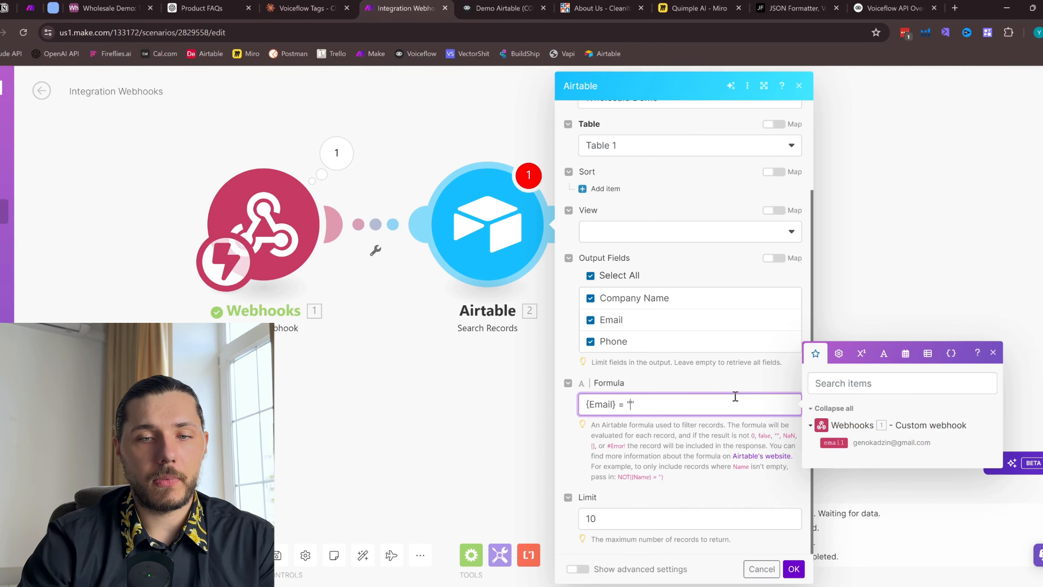
{"action": "left_click", "coordinate": [834, 442]}
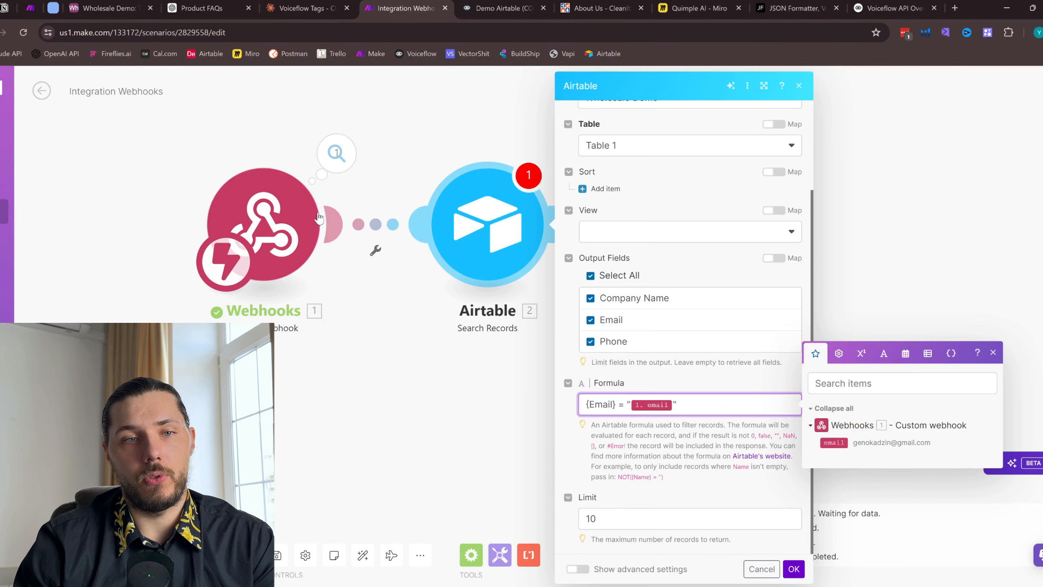
{"action": "left_click", "coordinate": [794, 569]}
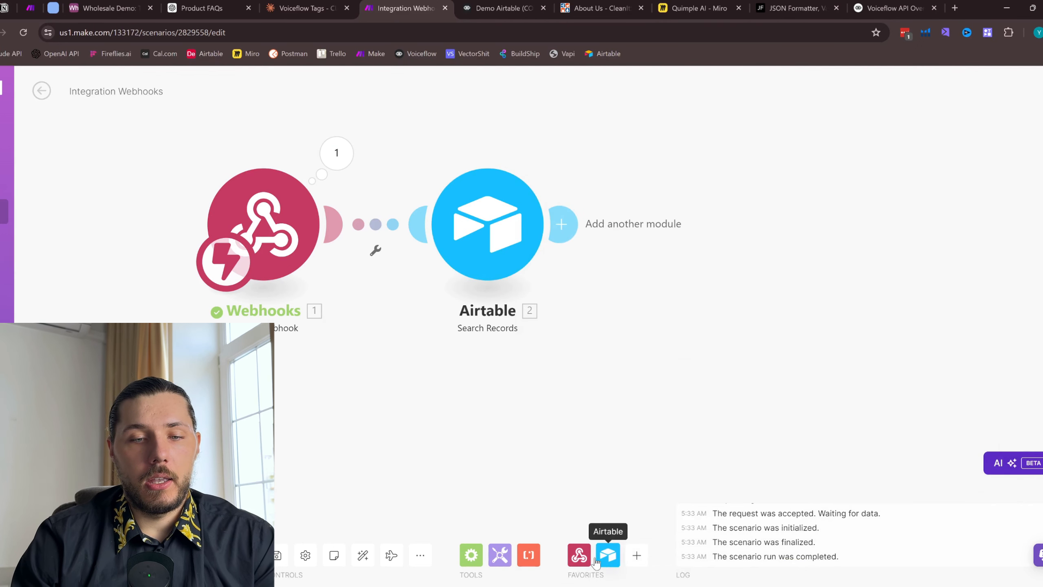
Save, then test the Airtable search with Company 2's email and confirm it returns Company 2
{"action": "left_click", "coordinate": [279, 556]}
{"action": "left_click_drag", "start_coordinate": [604, 316], "coordinate": [481, 369]}
{"action": "right_click", "coordinate": [362, 277]}
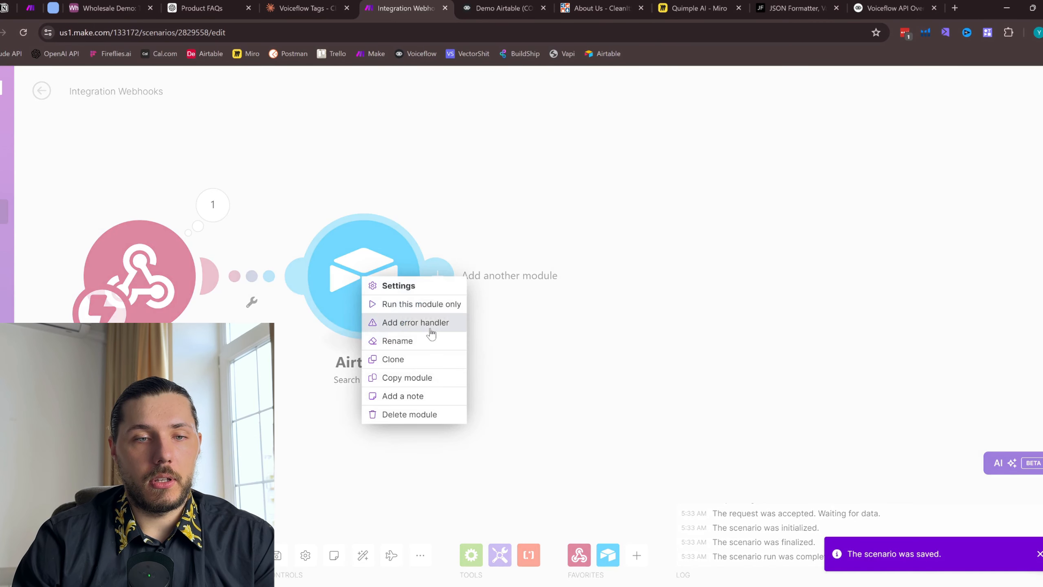
{"action": "left_click", "coordinate": [421, 303]}
{"action": "left_click", "coordinate": [508, 342]}
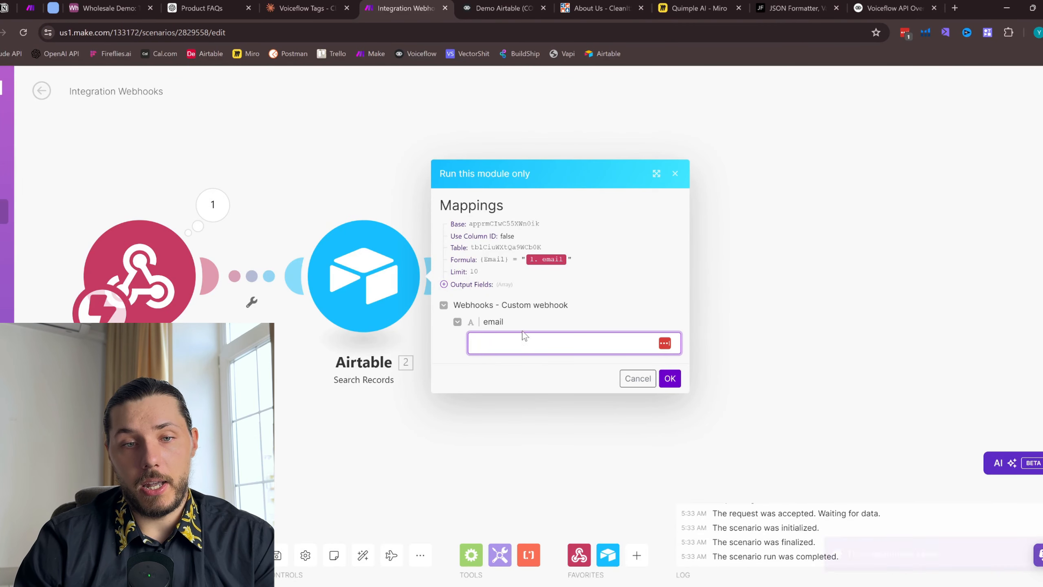
{"action": "left_click", "coordinate": [108, 8]}
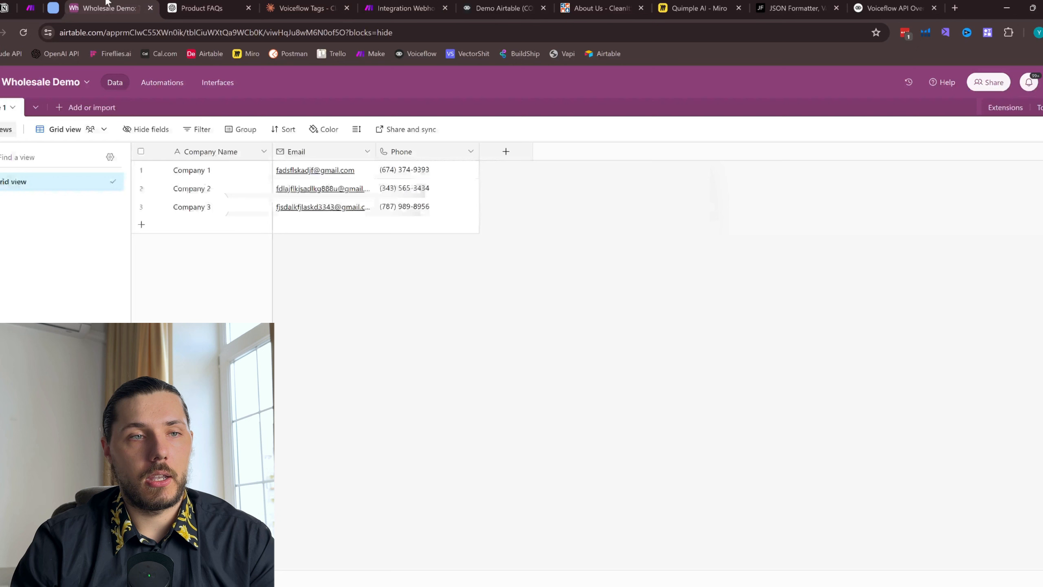
{"action": "left_click", "coordinate": [369, 187]}
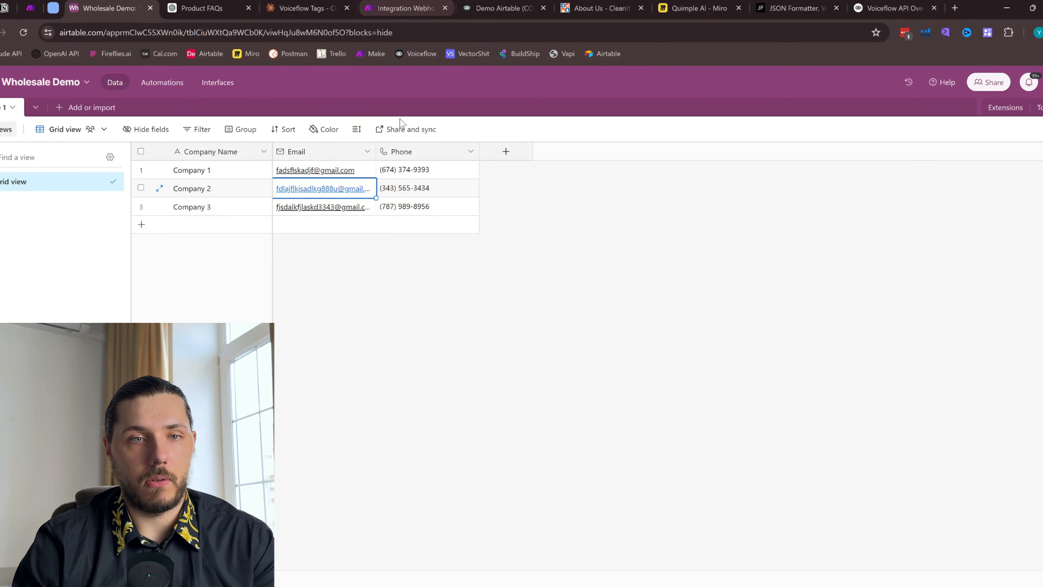
{"action": "left_click_drag", "start_coordinate": [376, 151], "coordinate": [404, 152]}
{"action": "left_click", "coordinate": [403, 8]}
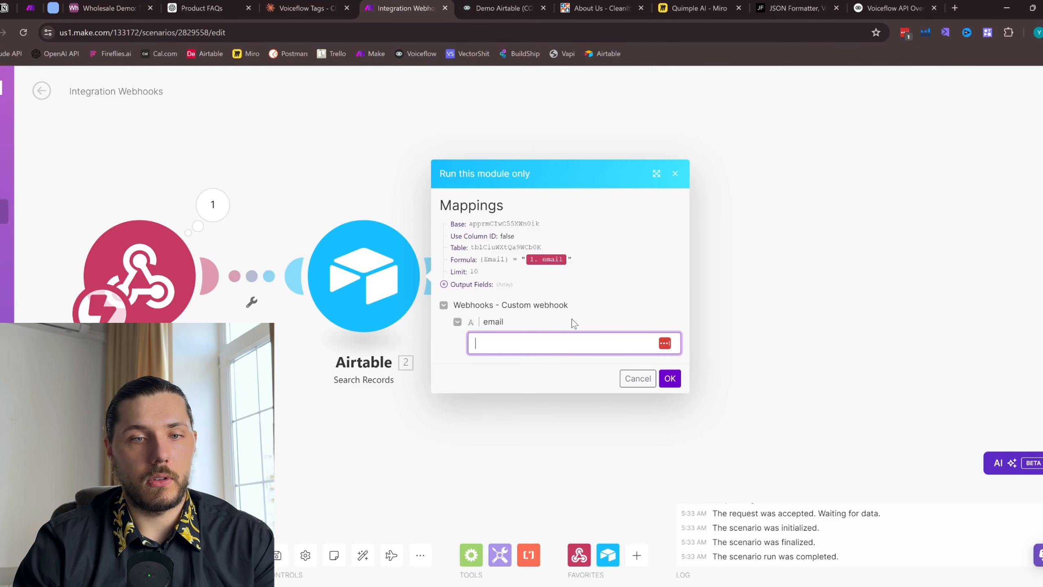
{"action": "key", "text": "ctrl+v"}
{"action": "left_click", "coordinate": [669, 378]}
{"action": "left_click", "coordinate": [730, 216]}
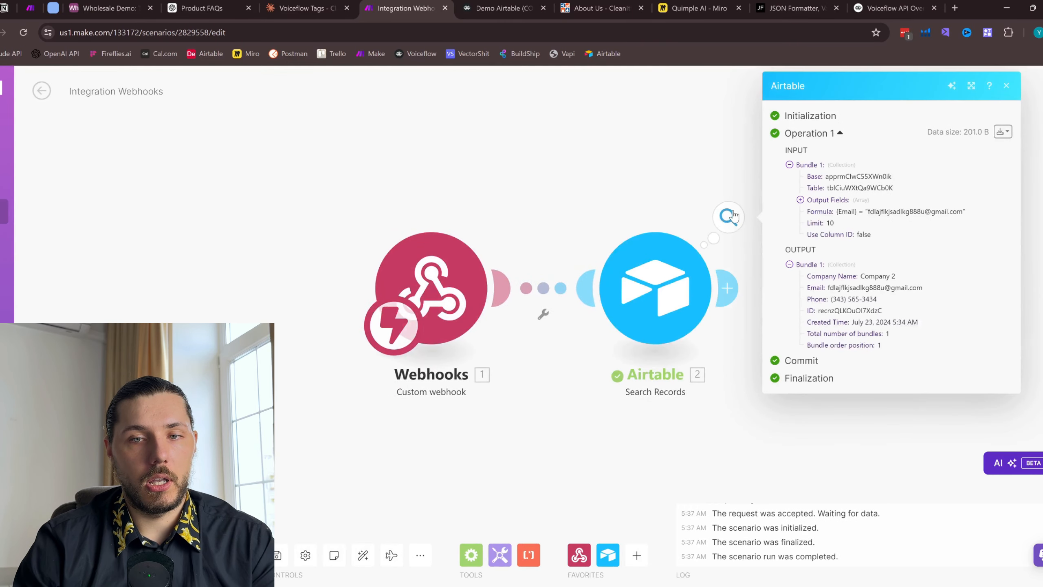
{"action": "left_click_drag", "start_coordinate": [864, 281], "coordinate": [909, 280]}
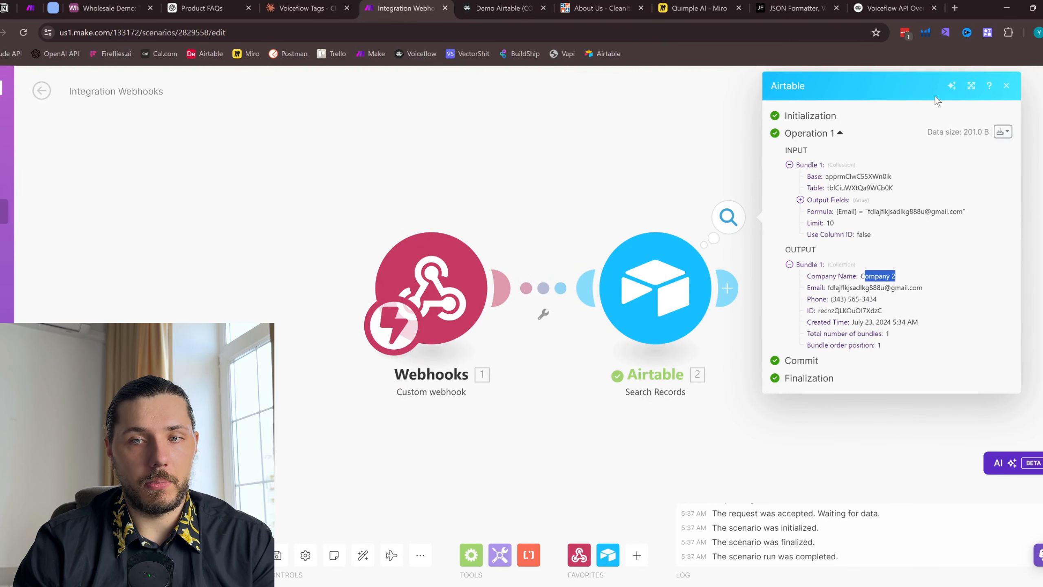
{"action": "left_click", "coordinate": [1008, 87]}
Rerun the Airtable search with an unknown email and confirm it returns zero bundles
{"action": "right_click", "coordinate": [435, 265]}
{"action": "left_click", "coordinate": [498, 297]}
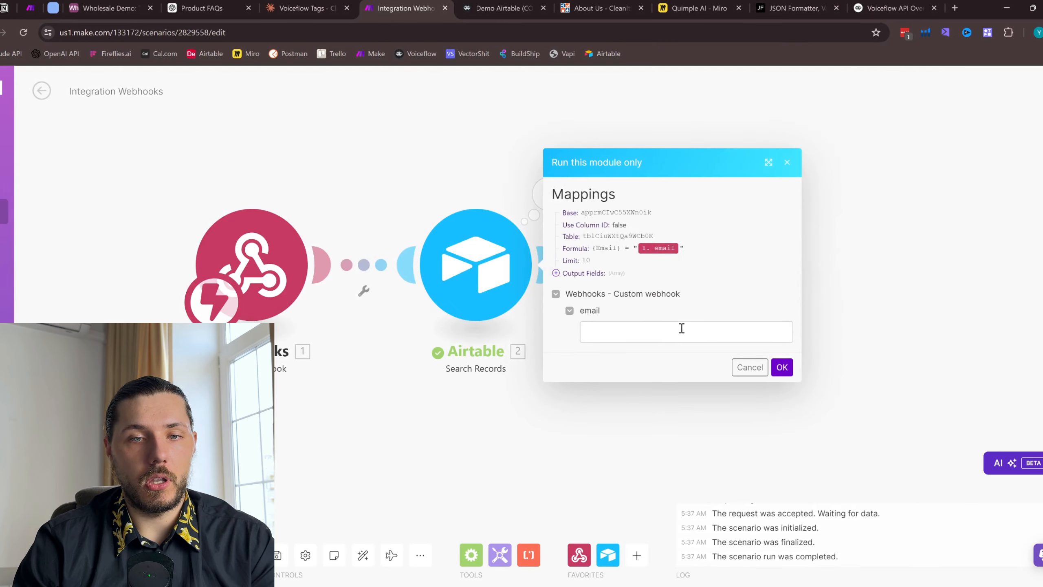
{"action": "left_click", "coordinate": [681, 328]}
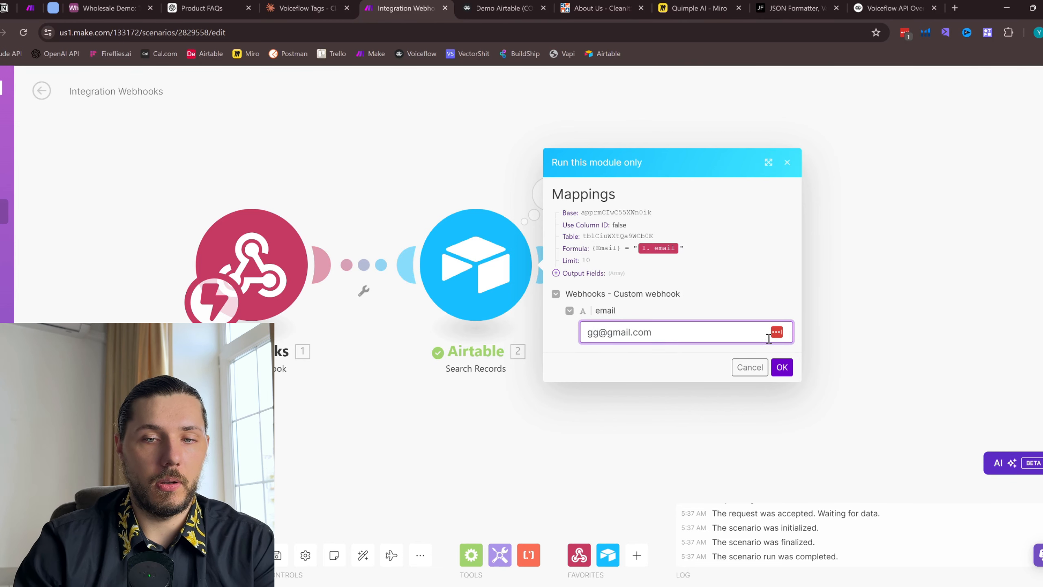
{"action": "left_click", "coordinate": [781, 367]}
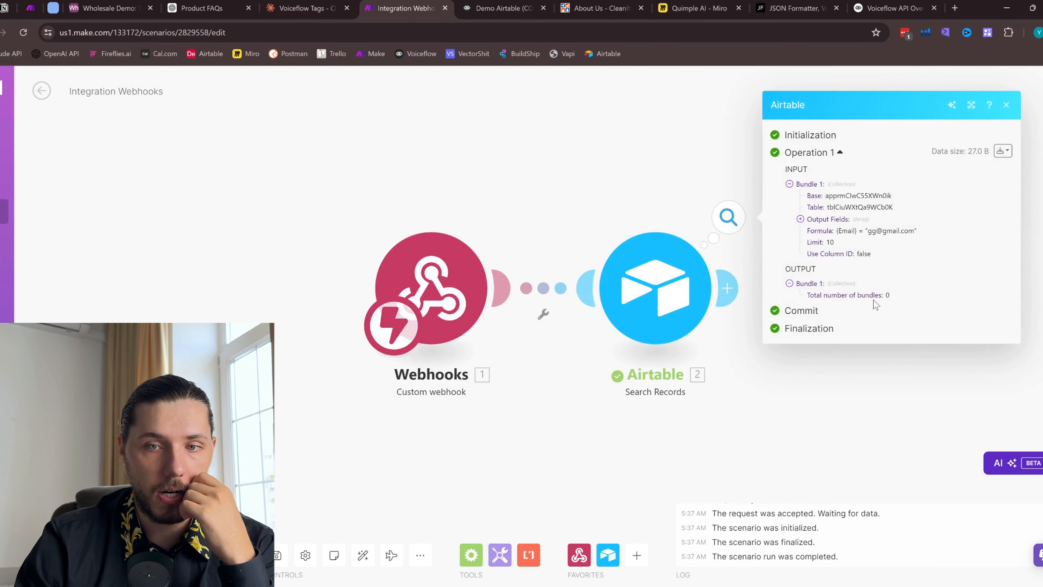
{"action": "double_click", "coordinate": [887, 295]}
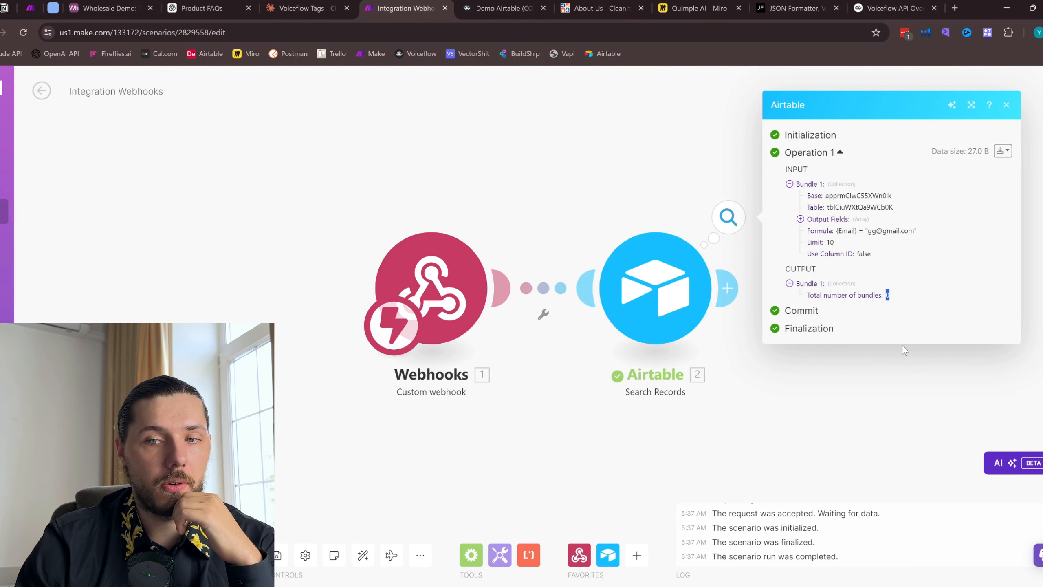
{"action": "left_click_drag", "start_coordinate": [839, 394], "coordinate": [617, 358]}
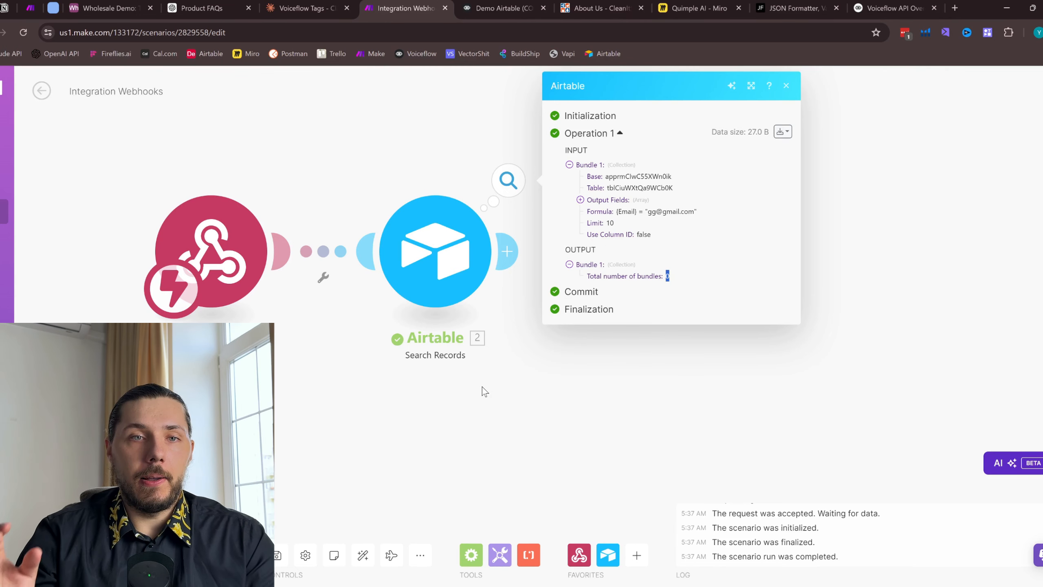
{"action": "left_click", "coordinate": [467, 4]}
Close Voiceflow's test request dialog, zoom out, and close Make's Airtable run results
{"action": "left_click", "coordinate": [691, 155]}
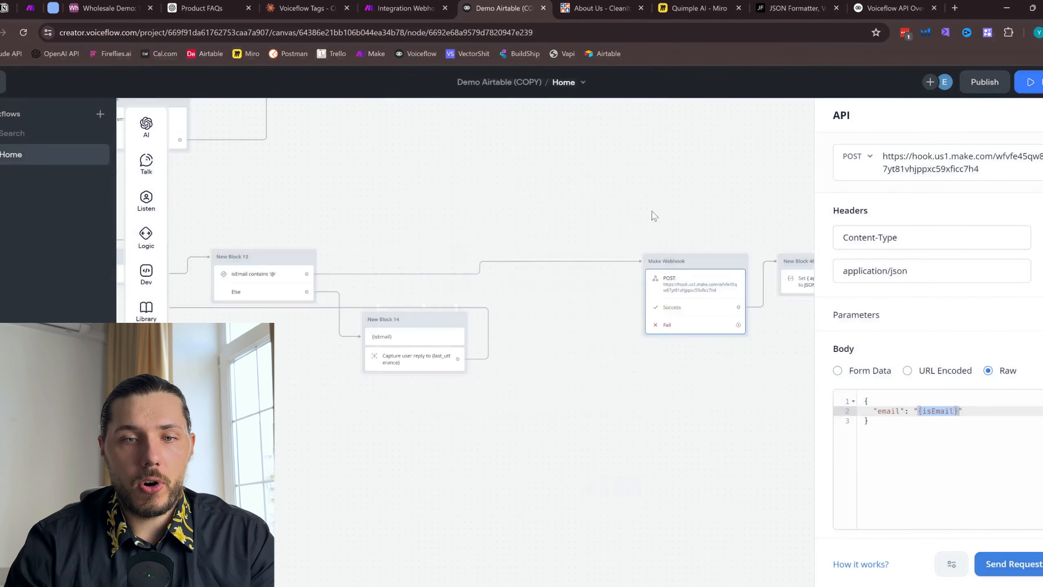
{"action": "scroll", "coordinate": [476, 237], "scroll_direction": "down", "scroll_amount": 3}
{"action": "left_click_drag", "start_coordinate": [418, 192], "coordinate": [550, 208]}
{"action": "scroll", "coordinate": [549, 207], "scroll_direction": "down", "scroll_amount": 2}
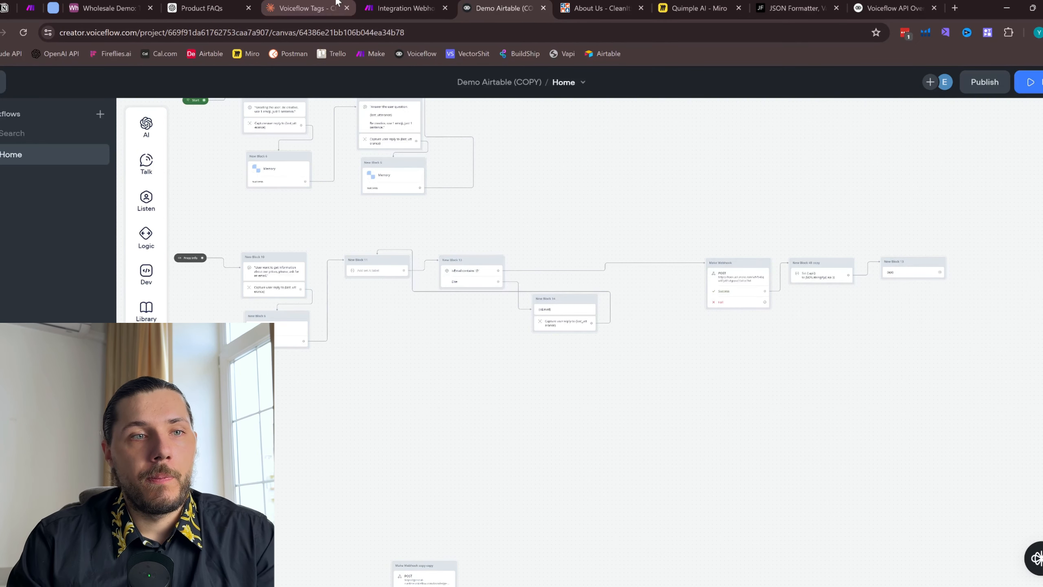
{"action": "left_click", "coordinate": [407, 4]}
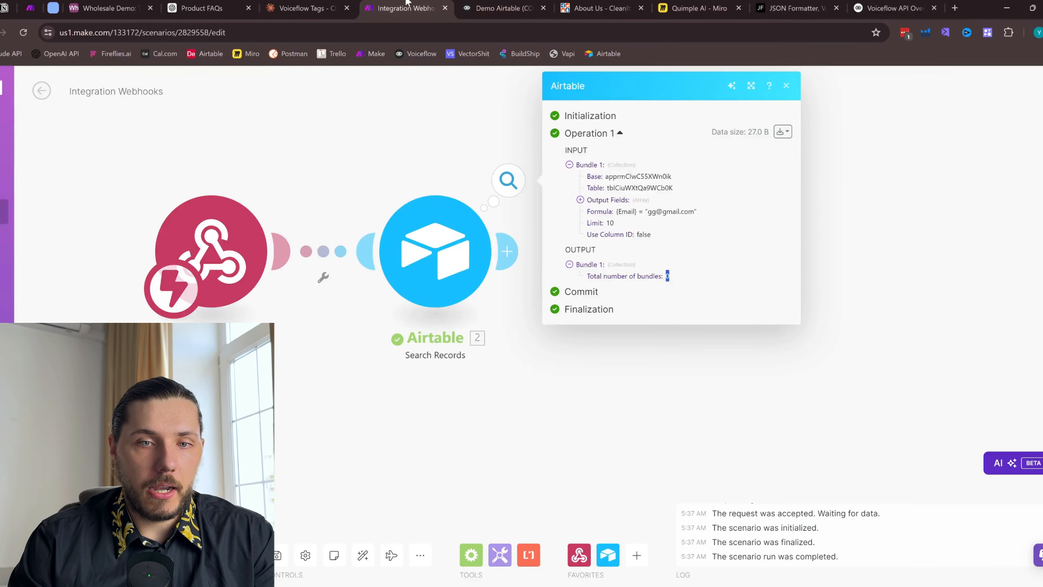
{"action": "left_click", "coordinate": [786, 85]}
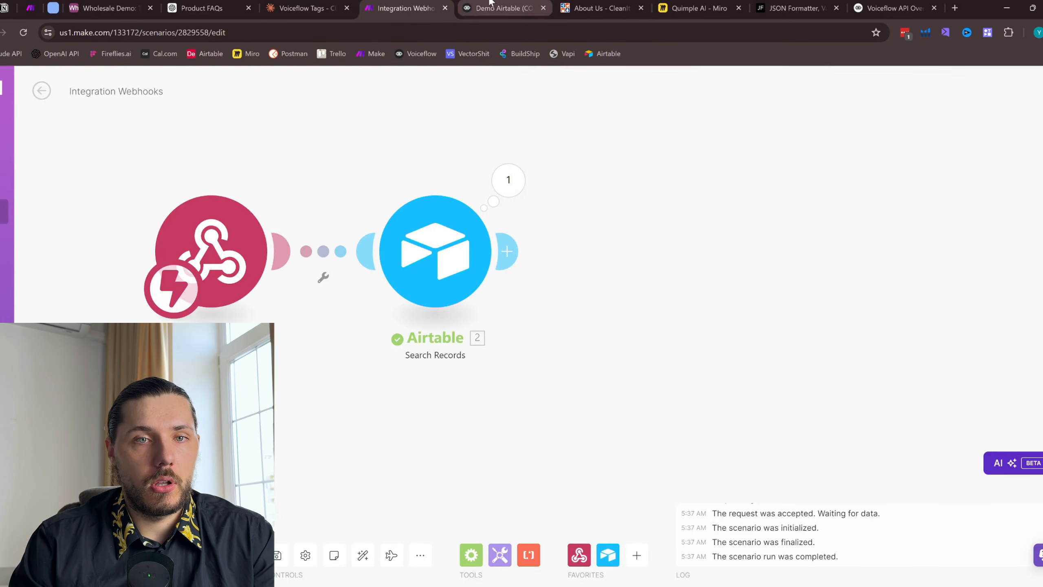
{"action": "left_click", "coordinate": [501, 8]}
Select the Make Webhook step with its two following blocks and move them slightly left
{"action": "left_click", "coordinate": [750, 278]}
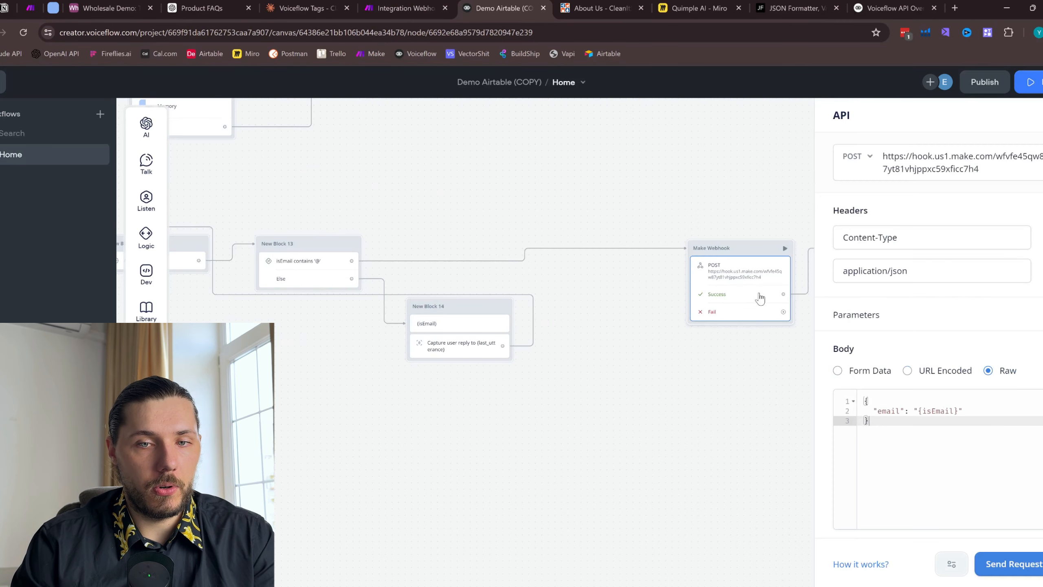
{"action": "left_click_drag", "start_coordinate": [657, 375], "coordinate": [441, 365]}
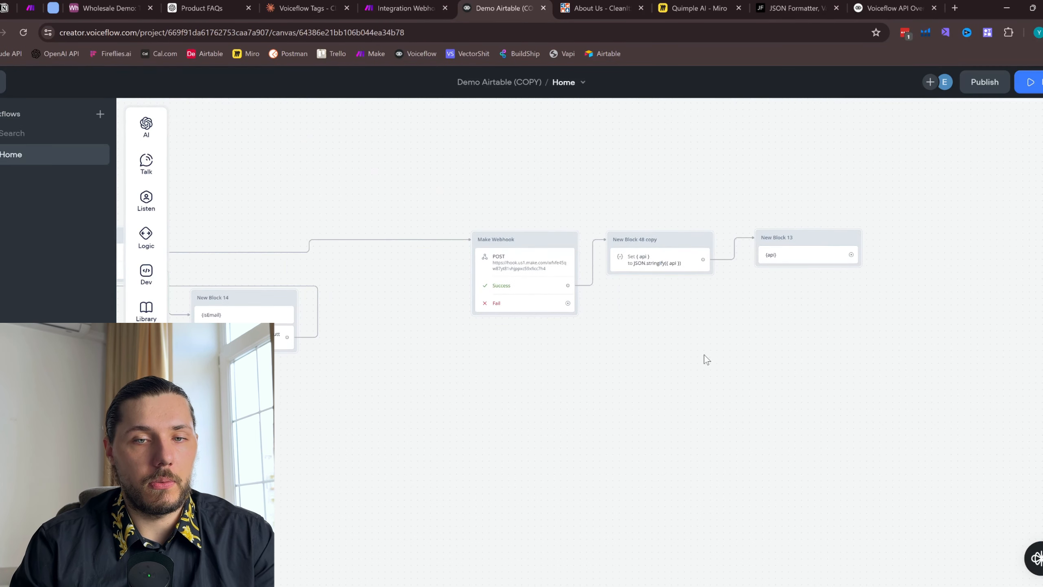
{"action": "left_click_drag", "start_coordinate": [883, 340], "coordinate": [453, 211]}
{"action": "left_click_drag", "start_coordinate": [522, 244], "coordinate": [398, 242]}
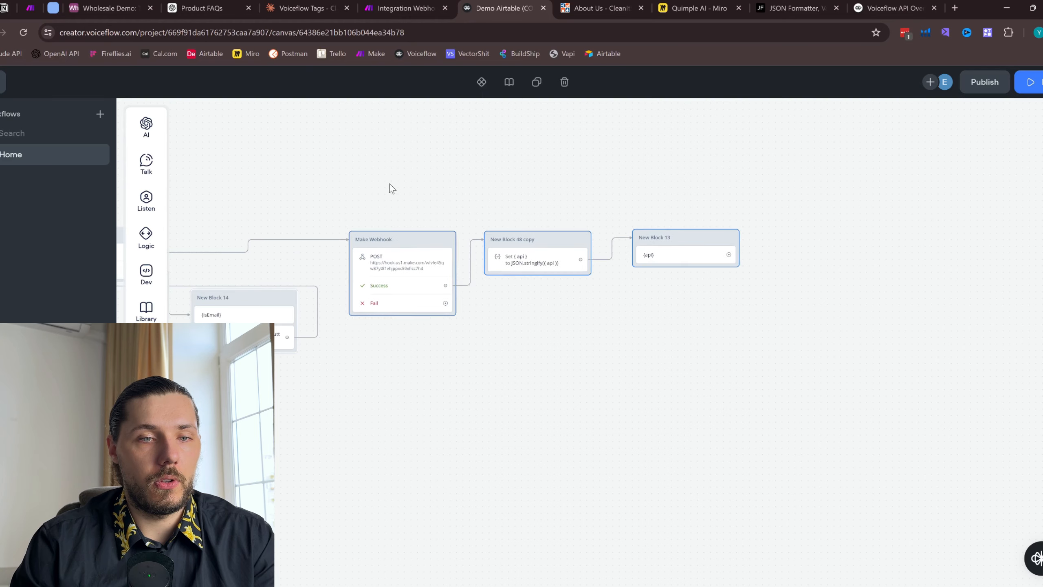
{"action": "left_click_drag", "start_coordinate": [336, 170], "coordinate": [559, 175]}
{"action": "scroll", "coordinate": [559, 177], "scroll_direction": "up", "scroll_amount": 2}
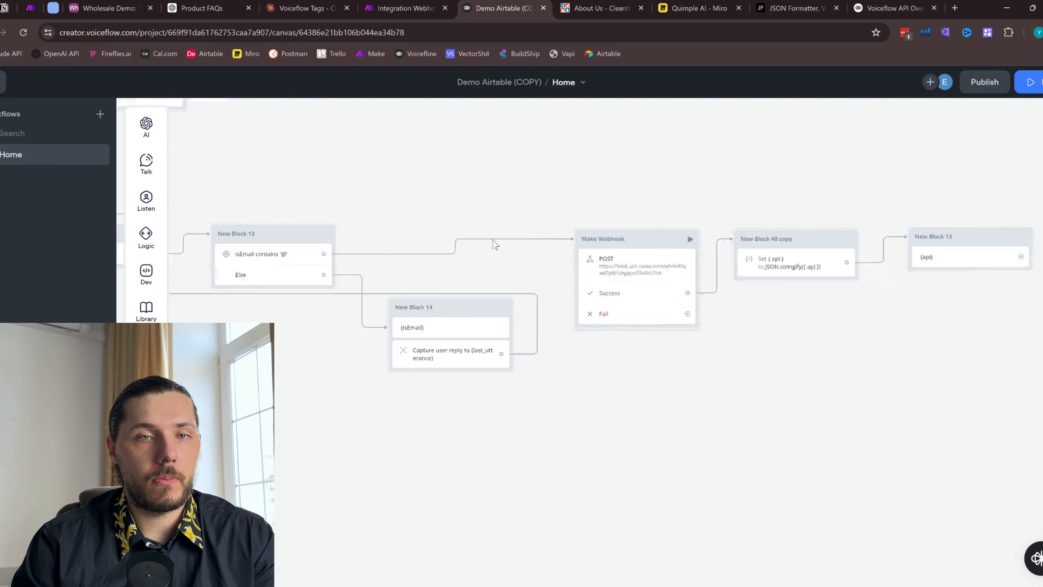
{"action": "left_click", "coordinate": [442, 2]}
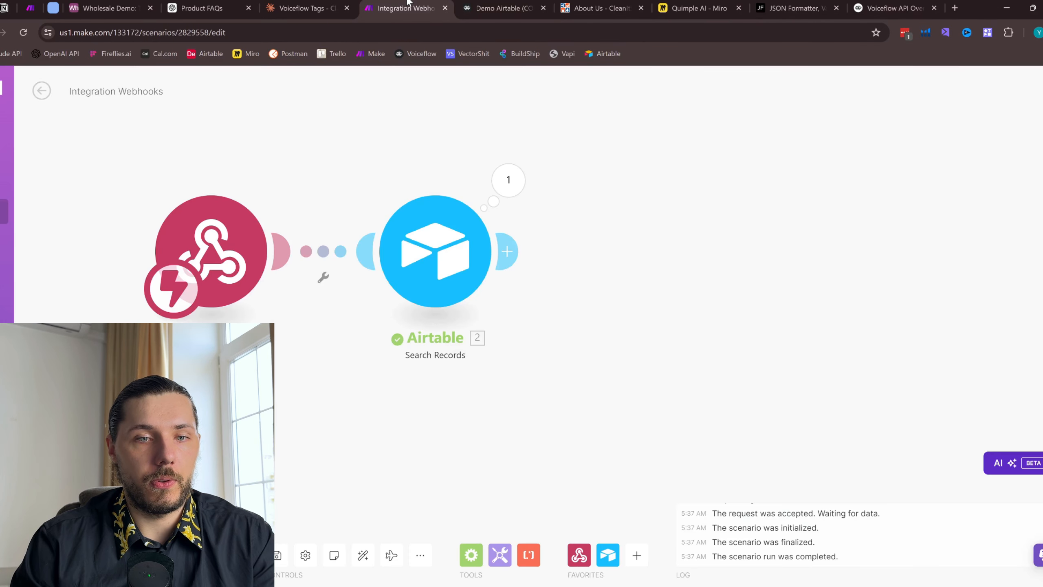
Insert a Router after the Airtable Search Records module, giving two empty routes
{"action": "left_click", "coordinate": [509, 245]}
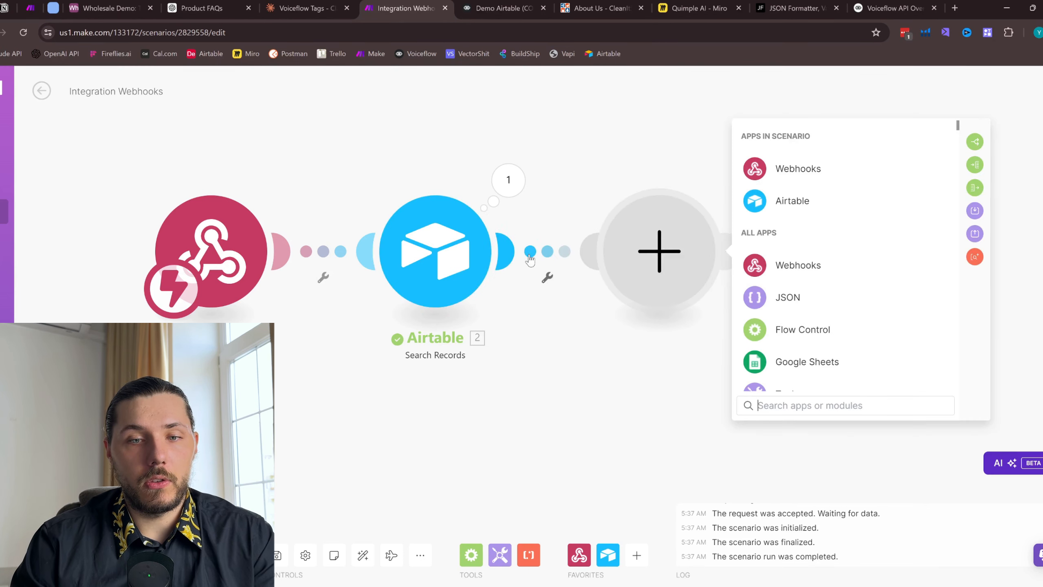
{"action": "type", "text": "rout"}
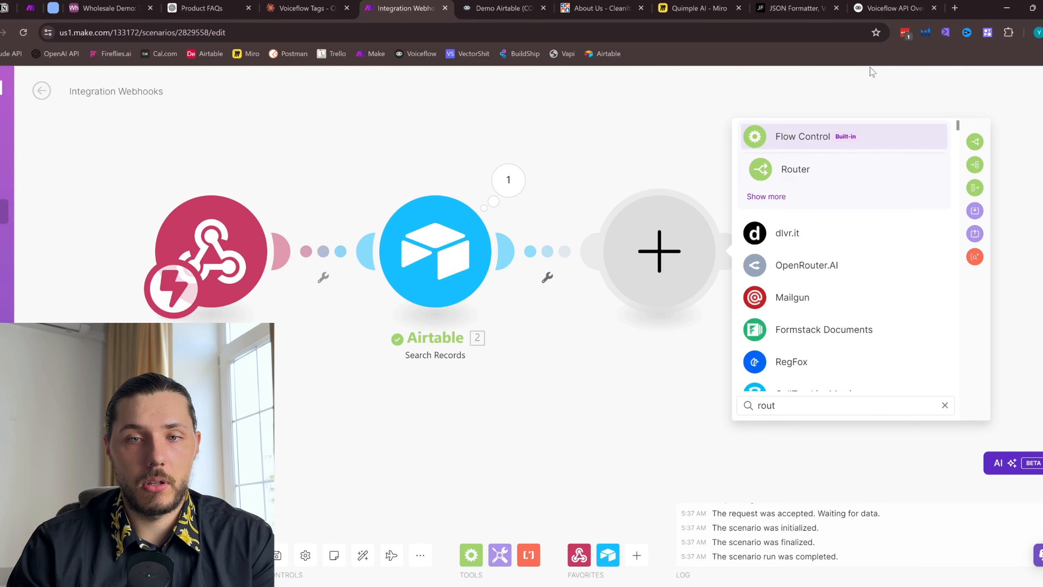
{"action": "left_click", "coordinate": [827, 168]}
{"action": "left_click_drag", "start_coordinate": [661, 133], "coordinate": [481, 138]}
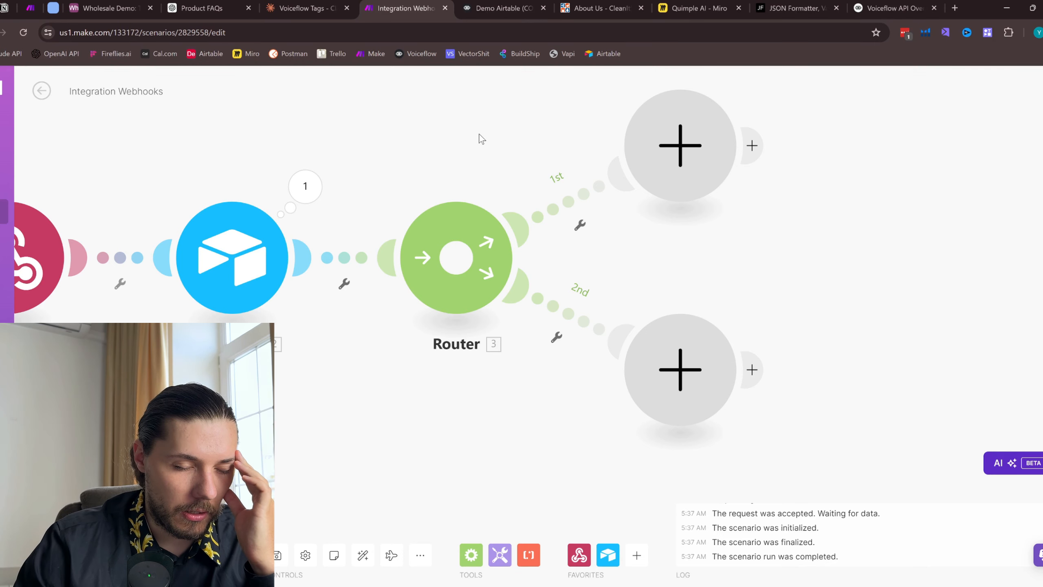
{"action": "left_click", "coordinate": [579, 226]}
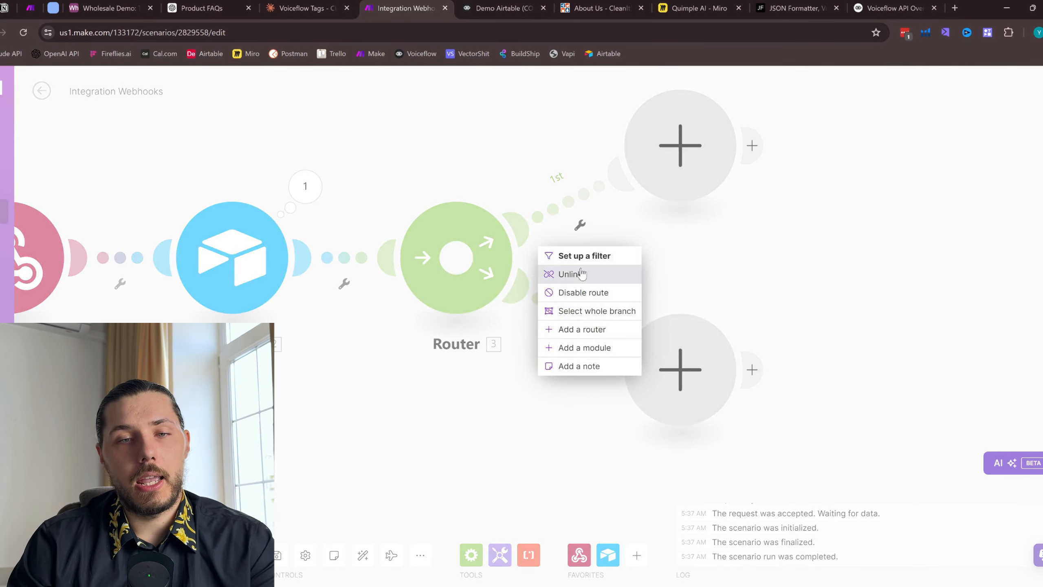
{"action": "left_click", "coordinate": [584, 256]}
{"action": "left_click", "coordinate": [698, 248]}
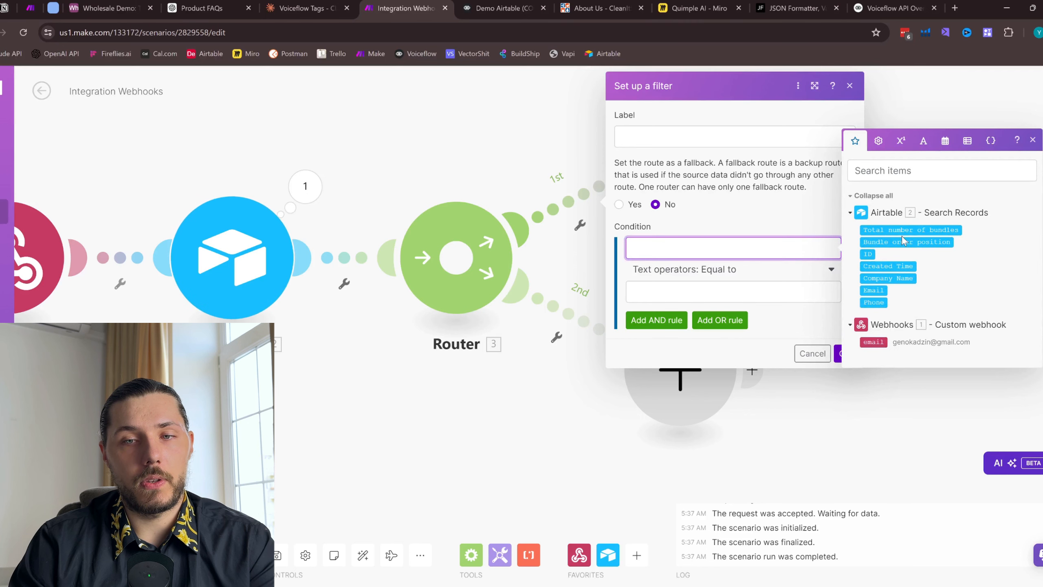
{"action": "left_click", "coordinate": [320, 191]}
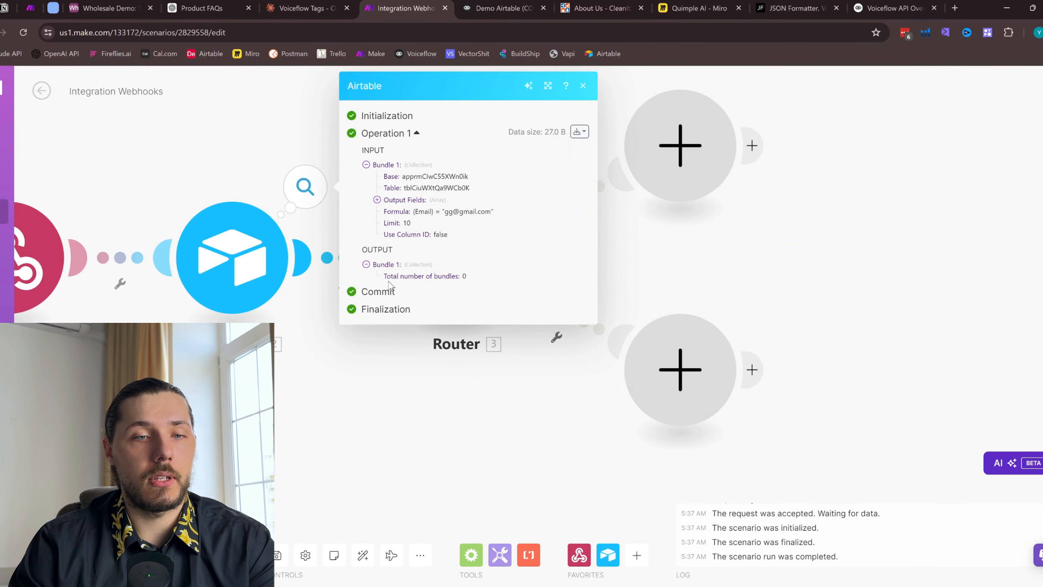
Filter route 1 on Total number of bundles, Numeric Equal to 0
{"action": "left_click_drag", "start_coordinate": [382, 278], "coordinate": [477, 276]}
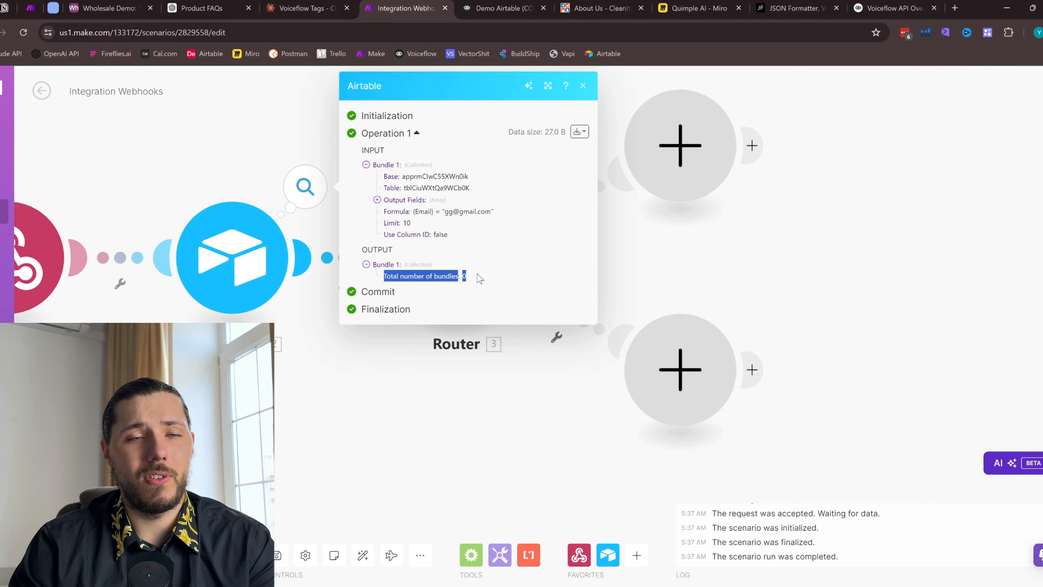
{"action": "left_click", "coordinate": [583, 86]}
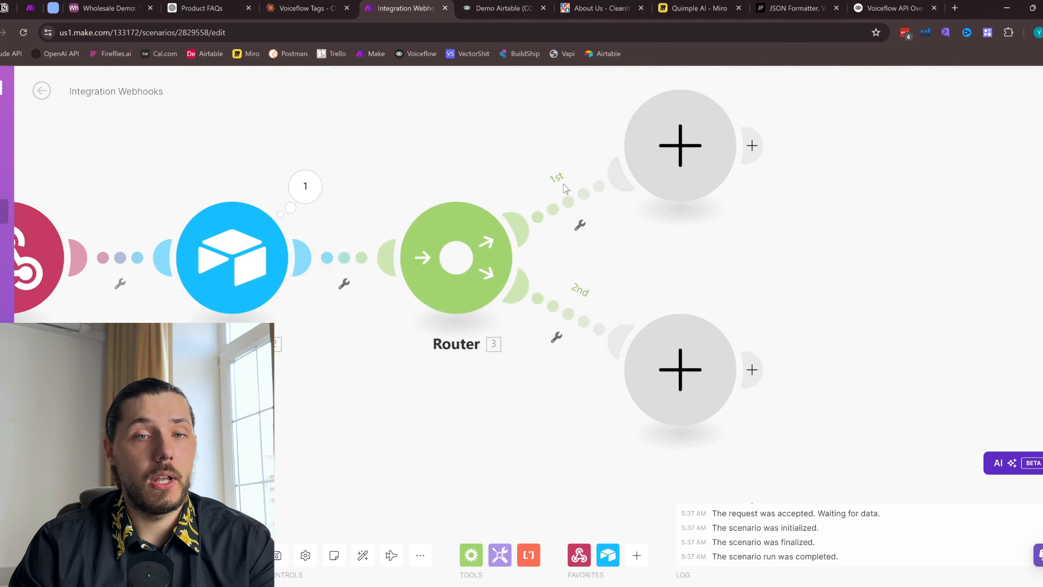
{"action": "left_click", "coordinate": [586, 230]}
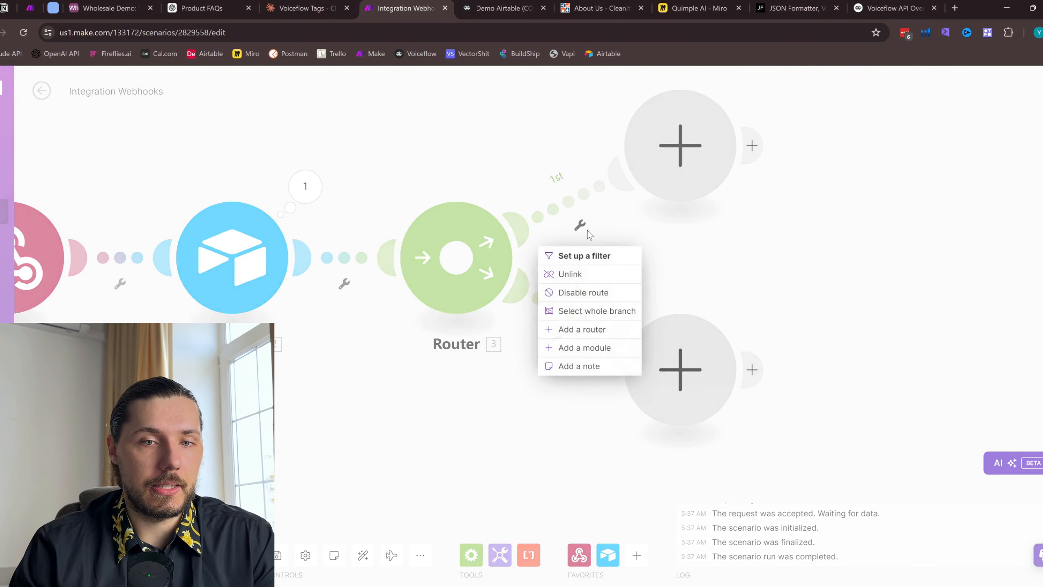
{"action": "left_click", "coordinate": [587, 256]}
{"action": "left_click", "coordinate": [688, 249]}
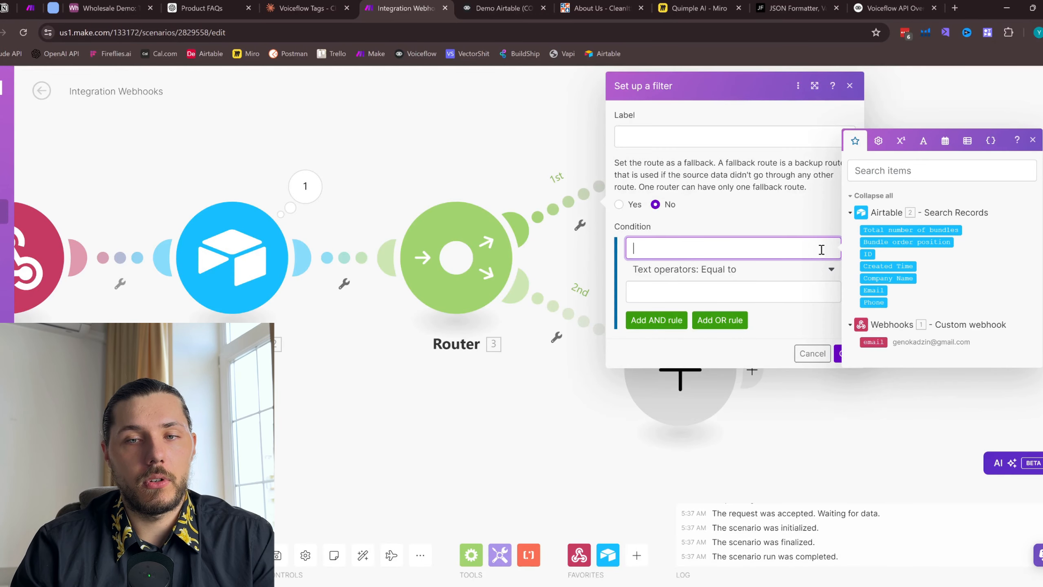
{"action": "left_click", "coordinate": [919, 233]}
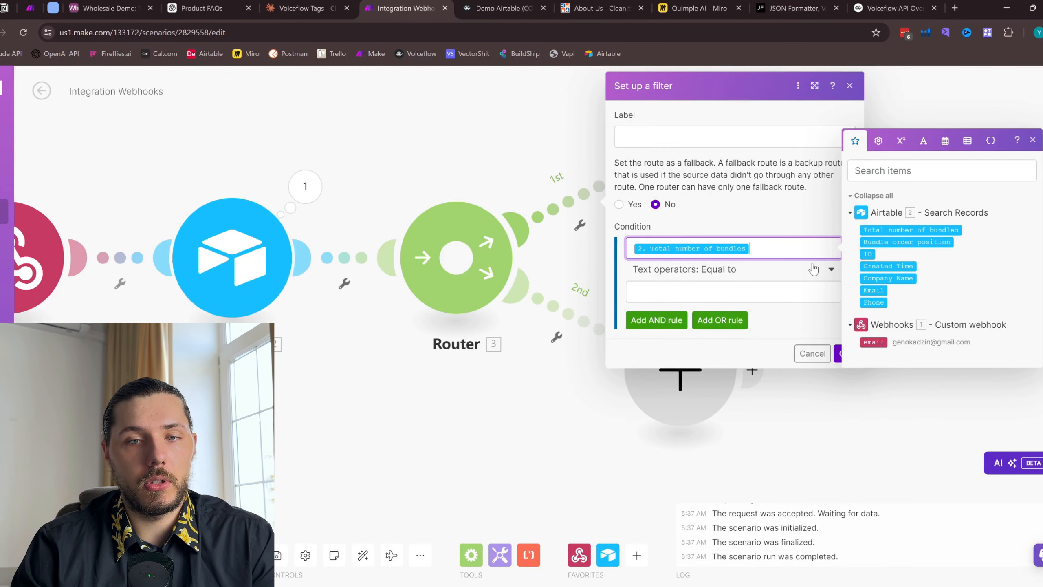
{"action": "left_click", "coordinate": [746, 288]}
{"action": "left_click", "coordinate": [723, 270]}
{"action": "scroll", "coordinate": [745, 342], "scroll_direction": "down", "scroll_amount": 5}
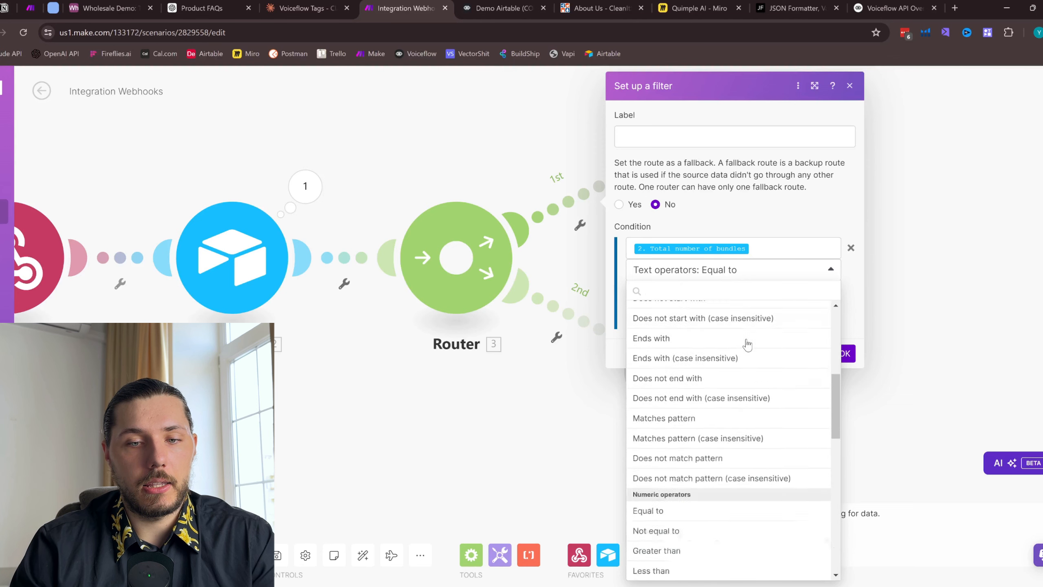
{"action": "scroll", "coordinate": [676, 376], "scroll_direction": "up", "scroll_amount": 5}
{"action": "scroll", "coordinate": [682, 388], "scroll_direction": "down", "scroll_amount": 5}
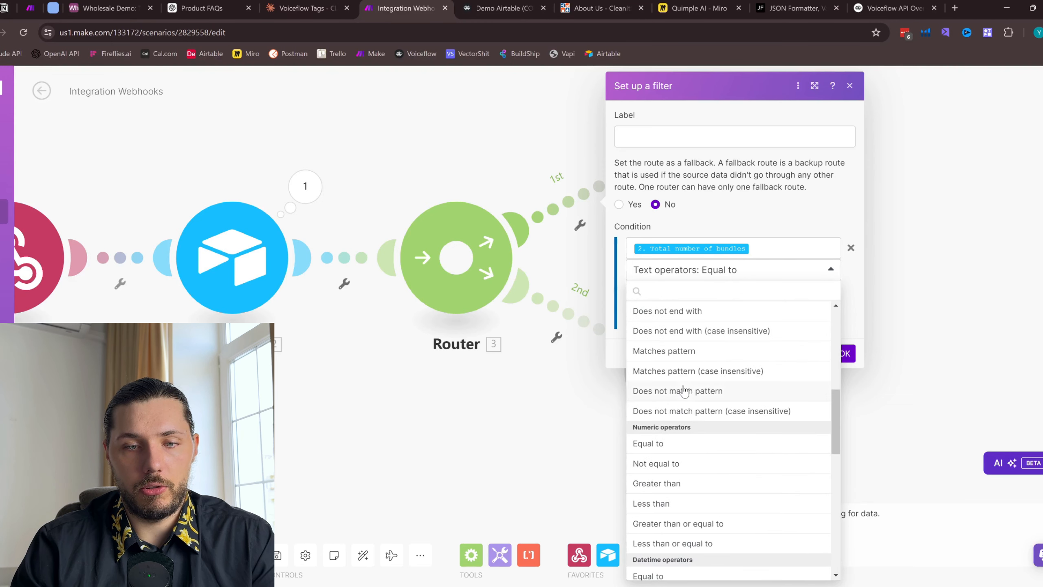
{"action": "left_click", "coordinate": [662, 445]}
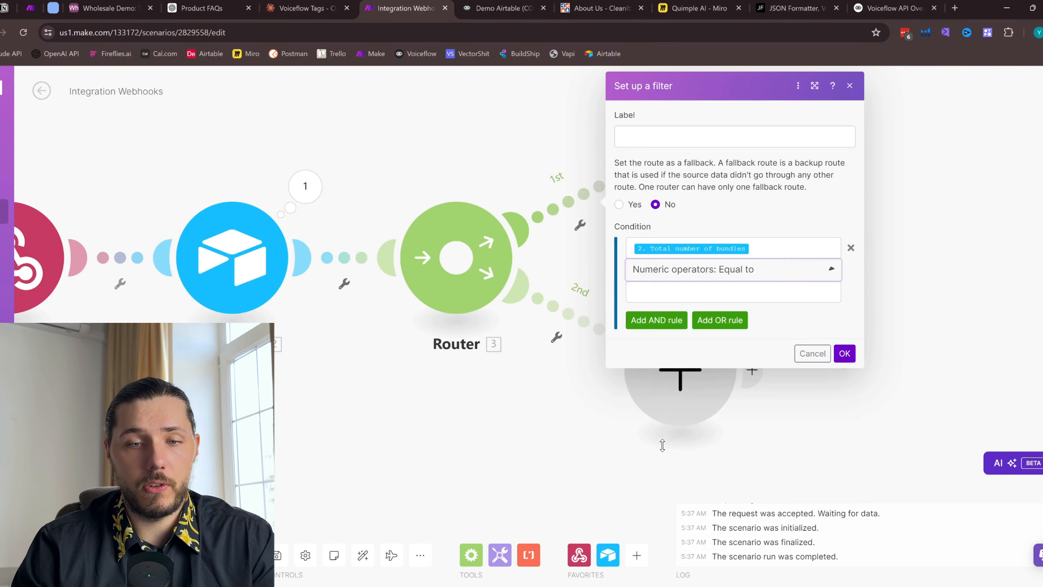
{"action": "left_click", "coordinate": [753, 295]}
{"action": "type", "text": "0"}
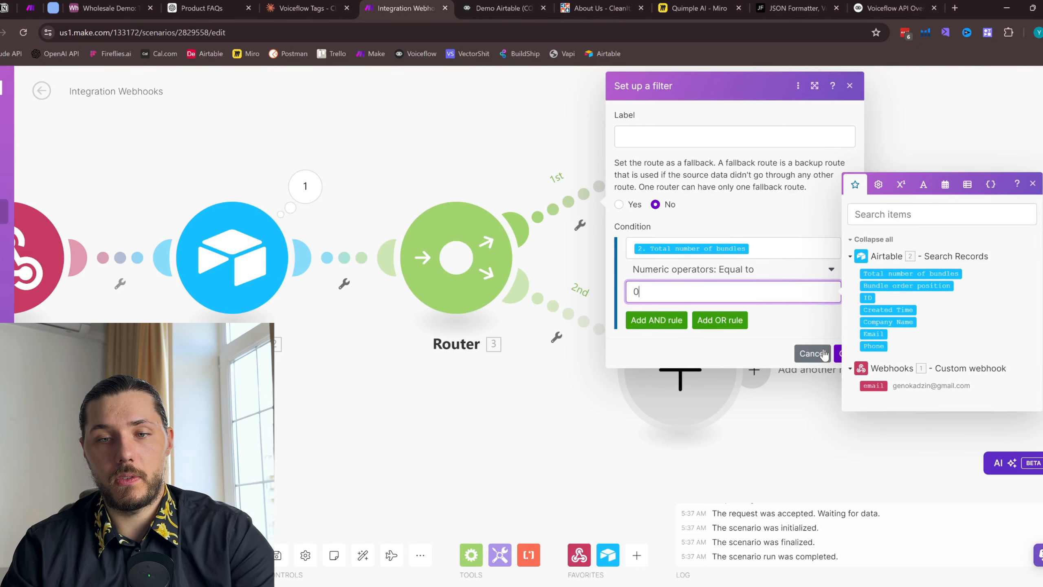
{"action": "left_click", "coordinate": [843, 353]}
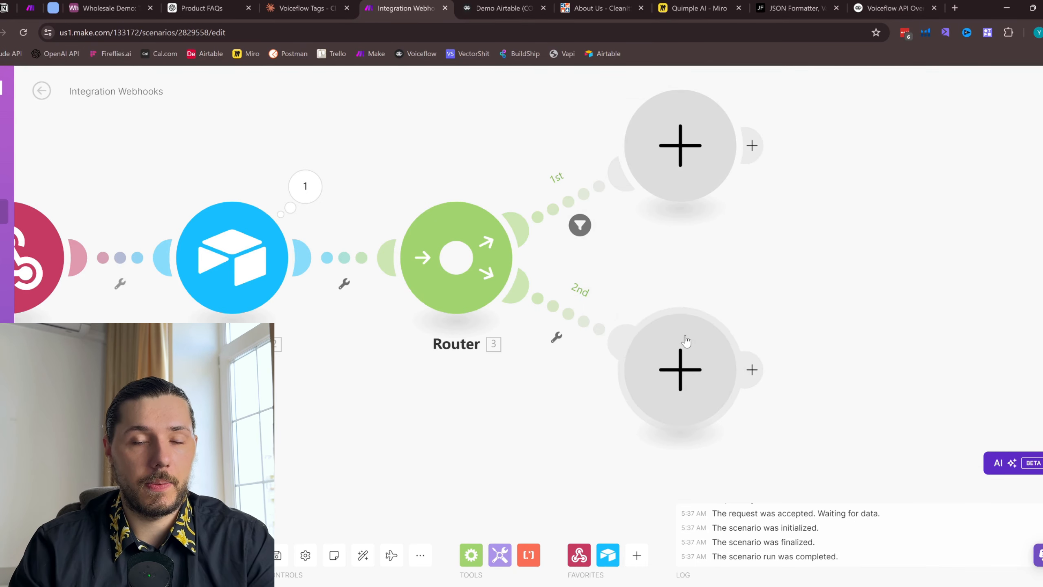
Filter route 2 on Total number of bundles, Numeric Not equal to 0
{"action": "left_click", "coordinate": [565, 350]}
{"action": "left_click", "coordinate": [562, 378]}
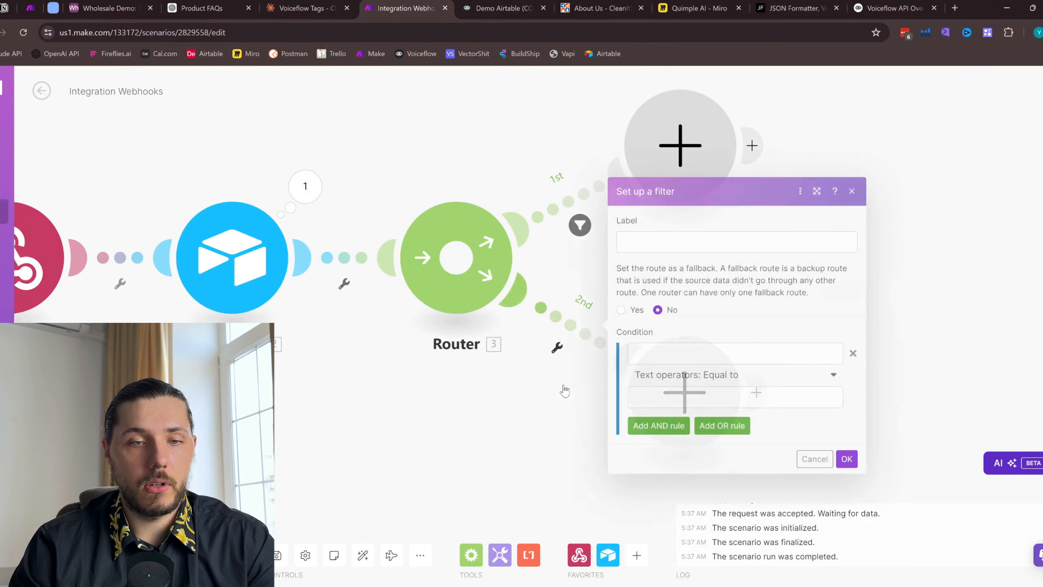
{"action": "left_click", "coordinate": [732, 354]}
{"action": "left_click", "coordinate": [919, 336]}
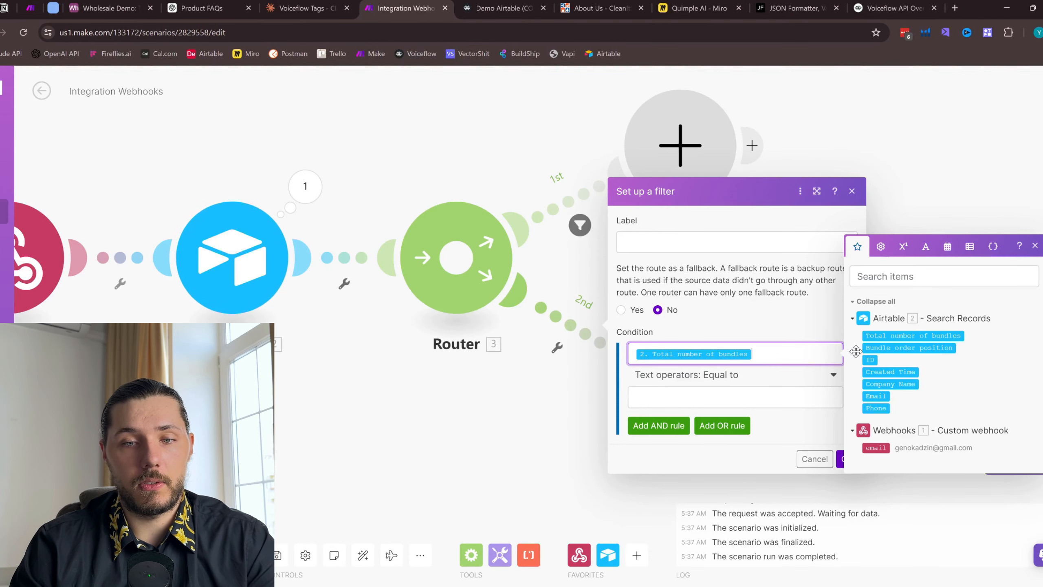
{"action": "left_click", "coordinate": [754, 375]}
{"action": "scroll", "coordinate": [765, 436], "scroll_direction": "down", "scroll_amount": 3}
{"action": "scroll", "coordinate": [765, 436], "scroll_direction": "down", "scroll_amount": 5}
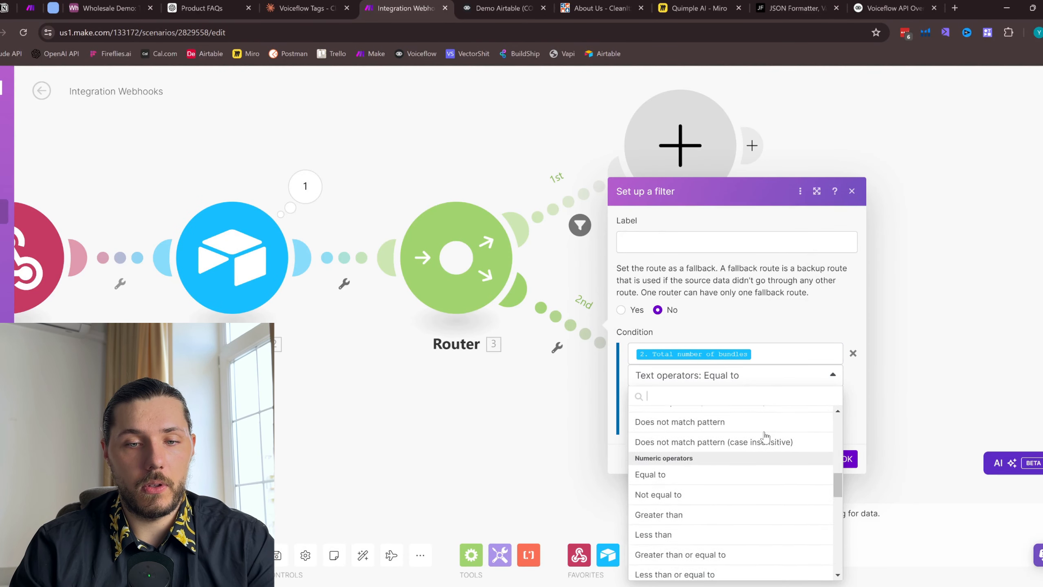
{"action": "left_click", "coordinate": [660, 454]}
{"action": "left_click", "coordinate": [747, 398]}
{"action": "type", "text": "0"}
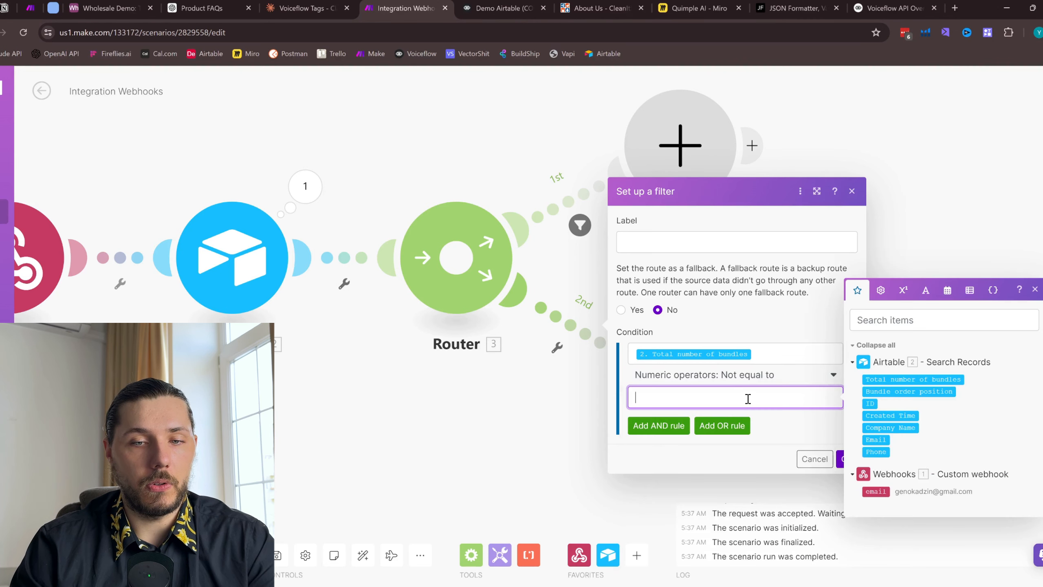
{"action": "left_click", "coordinate": [846, 458]}
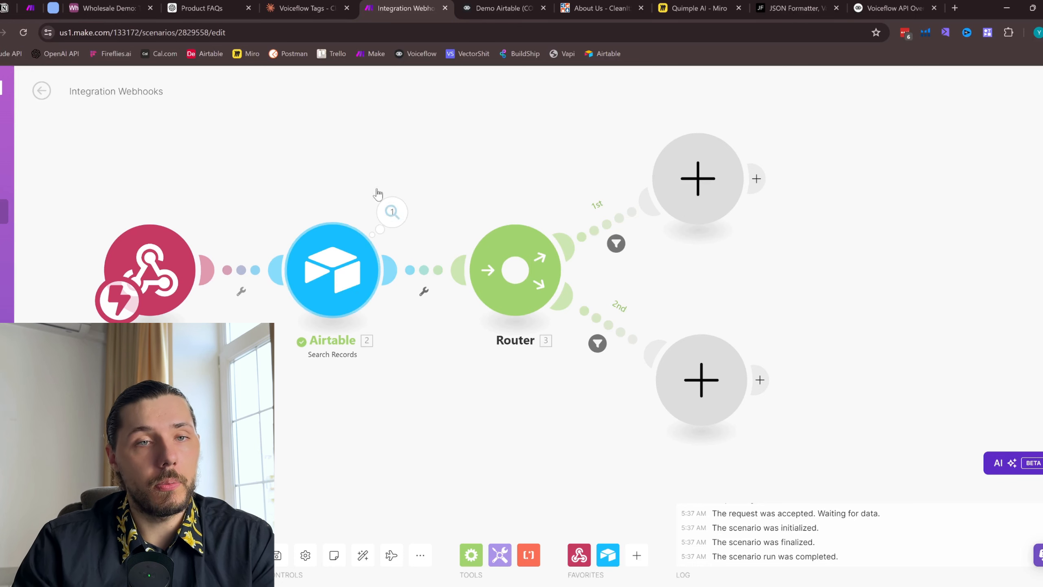
{"action": "left_click", "coordinate": [104, 2]}
Run only the Airtable search module using Company 2's email copied from the Wholesale Demo table
{"action": "left_click", "coordinate": [407, 8]}
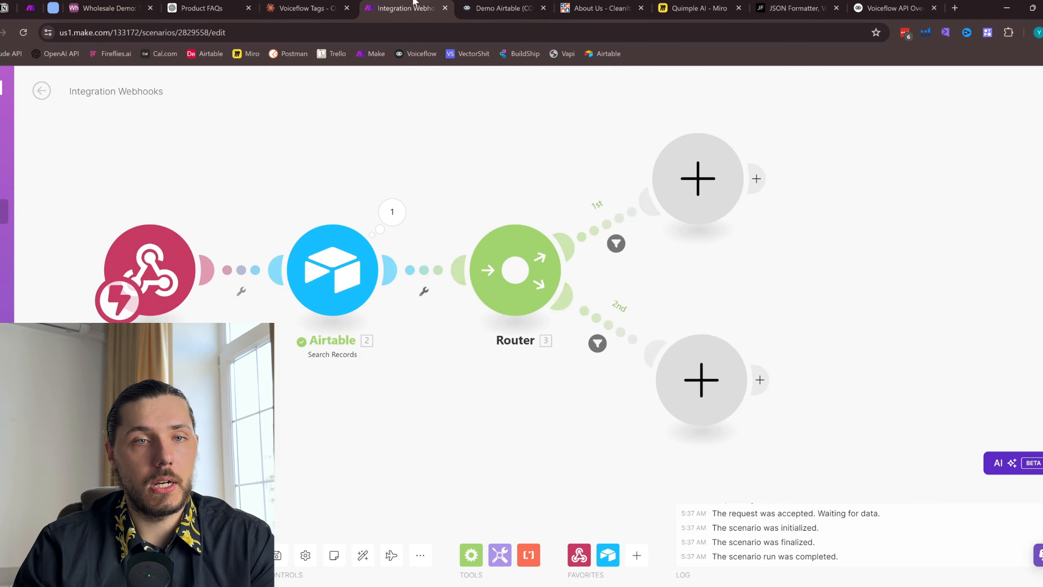
{"action": "left_click_drag", "start_coordinate": [761, 296], "coordinate": [626, 287]}
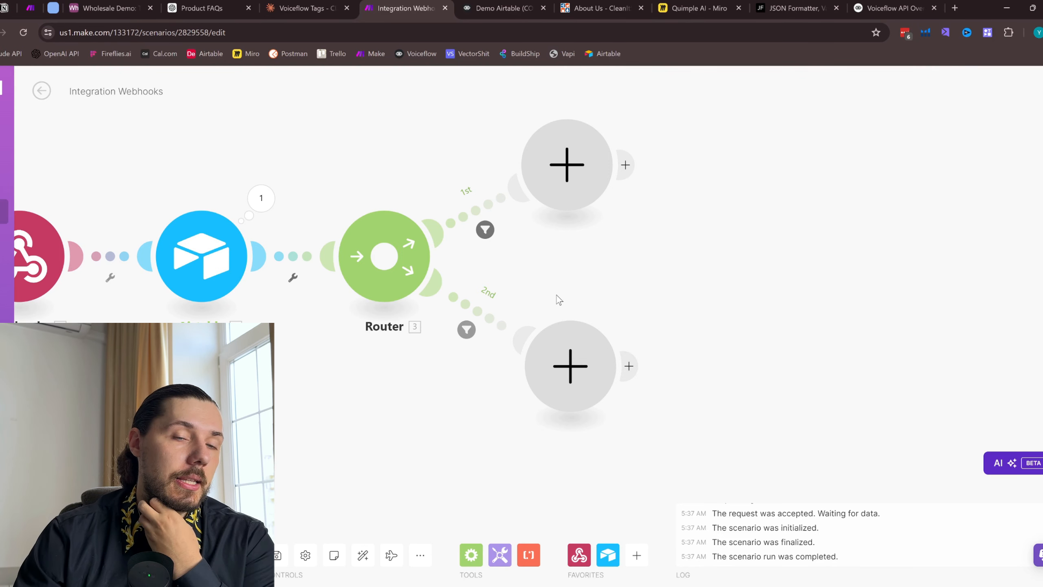
{"action": "left_click", "coordinate": [258, 198]}
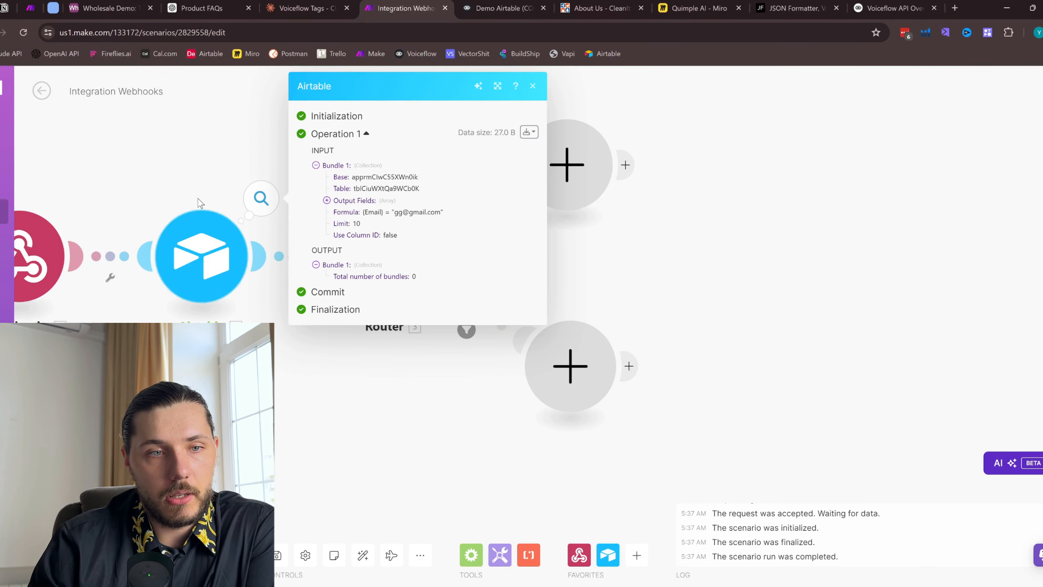
{"action": "right_click", "coordinate": [243, 244]}
{"action": "left_click", "coordinate": [269, 270]}
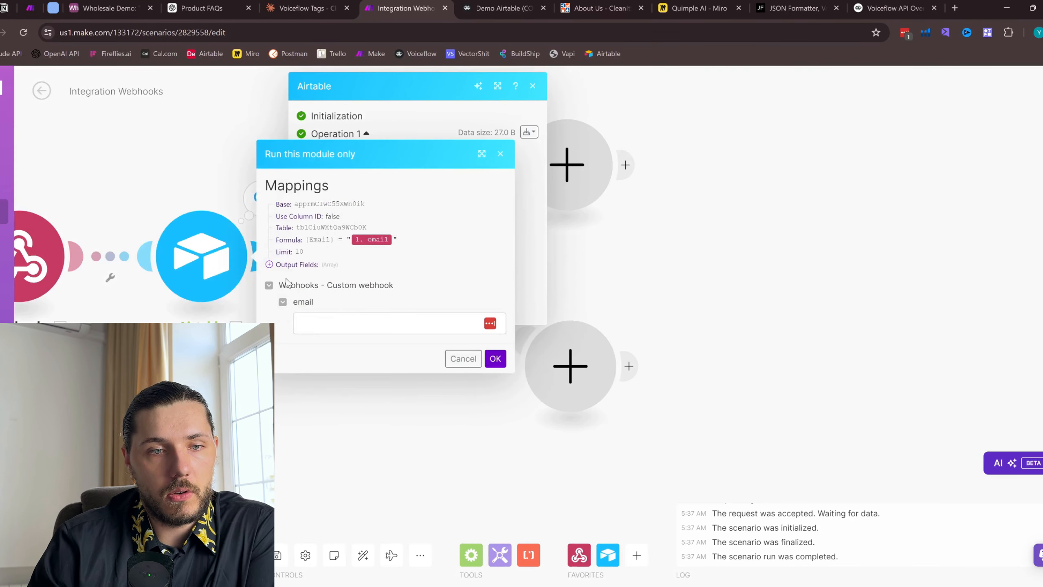
{"action": "left_click", "coordinate": [349, 324]}
{"action": "left_click", "coordinate": [109, 8]}
{"action": "key", "text": "ctrl+c"}
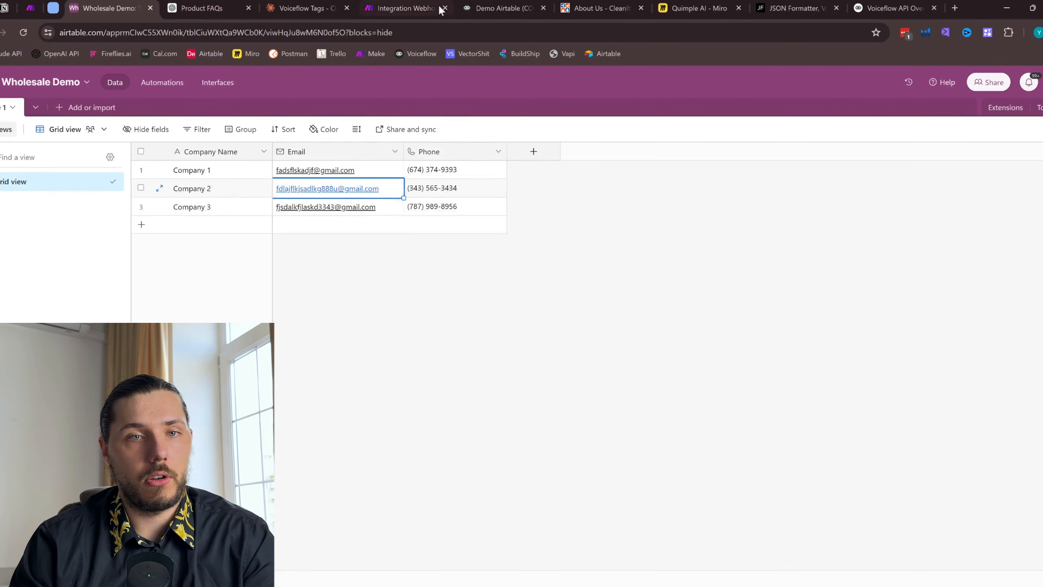
{"action": "left_click", "coordinate": [405, 7]}
{"action": "key", "text": "ctrl+v"}
{"action": "left_click", "coordinate": [495, 358]}
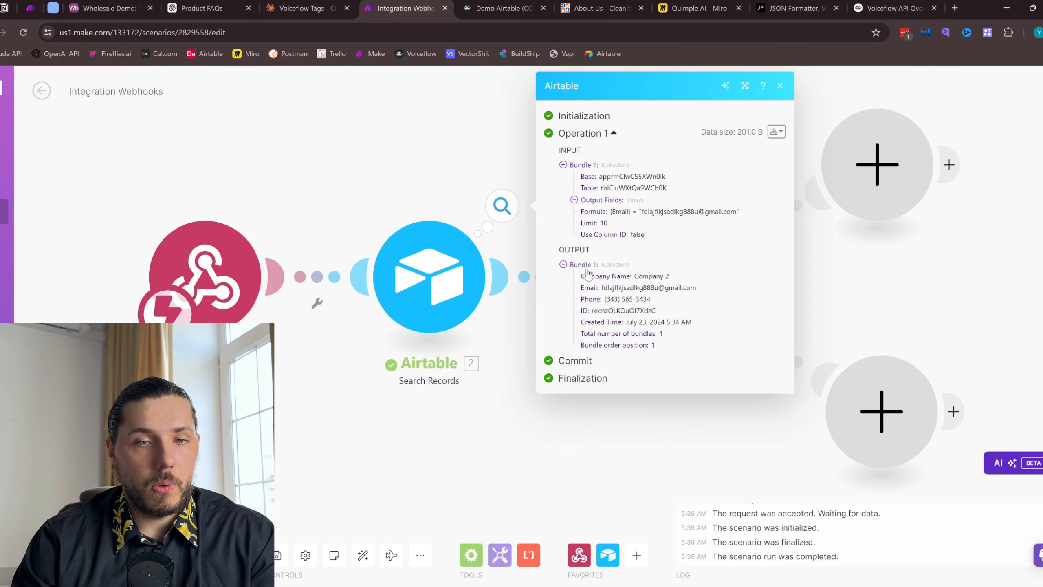
Review the returned Company 2 record's email and phone, and tidy the router branches
{"action": "left_click_drag", "start_coordinate": [582, 275], "coordinate": [606, 299]}
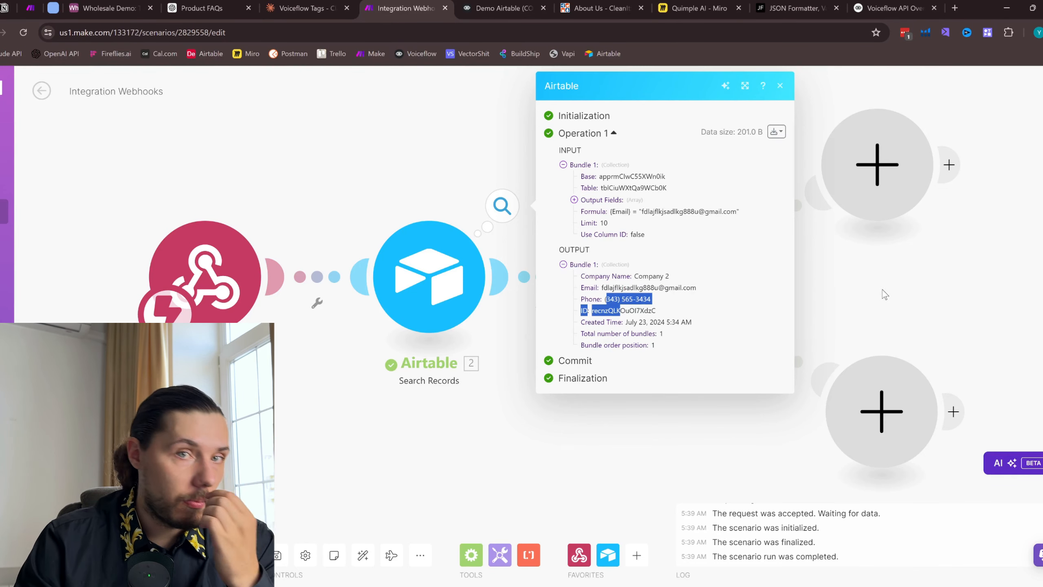
{"action": "left_click_drag", "start_coordinate": [882, 293], "coordinate": [641, 282]}
{"action": "left_click_drag", "start_coordinate": [575, 361], "coordinate": [856, 388]}
{"action": "left_click", "coordinate": [190, 173]}
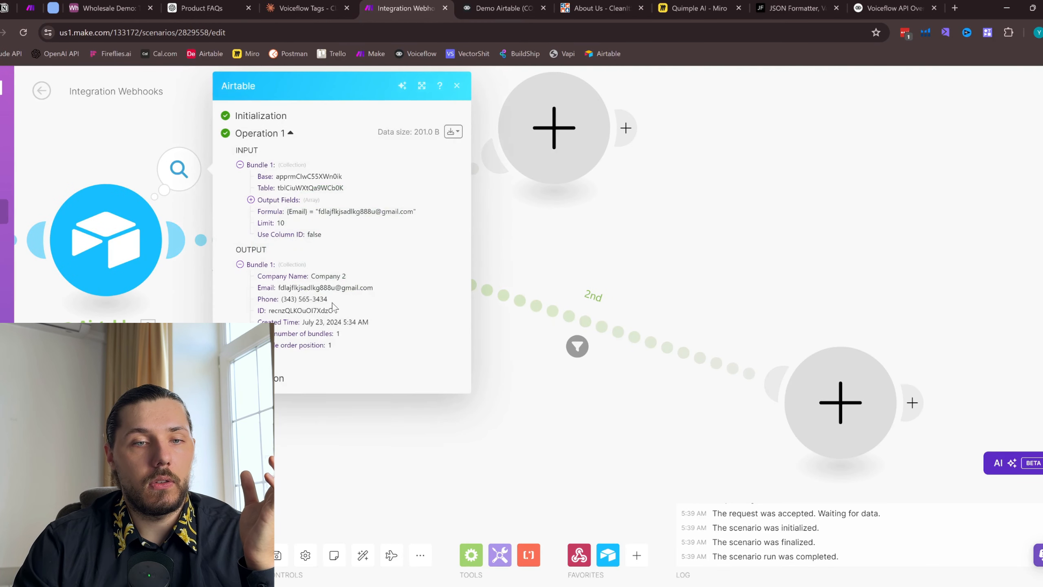
{"action": "left_click_drag", "start_coordinate": [259, 278], "coordinate": [298, 319]}
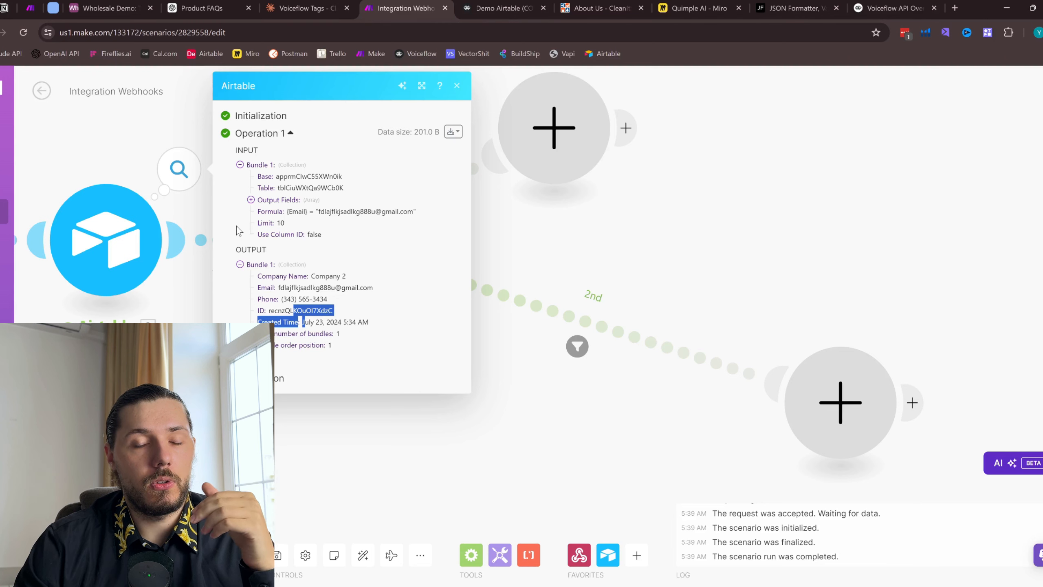
{"action": "left_click", "coordinate": [456, 86]}
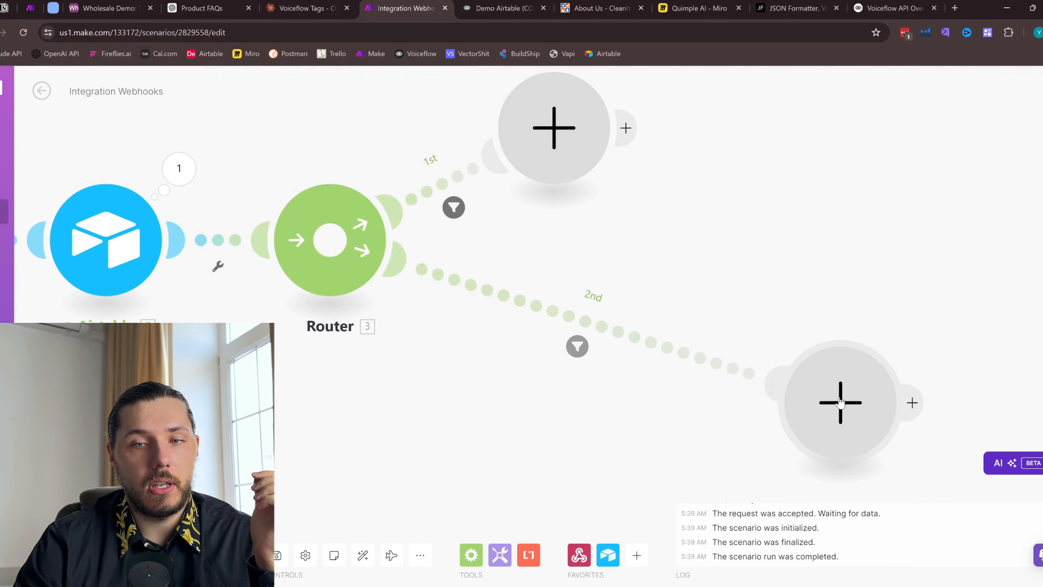
Attach an Array aggregator from Flow Control to the Router's second route
{"action": "left_click_drag", "start_coordinate": [840, 400], "coordinate": [942, 357]}
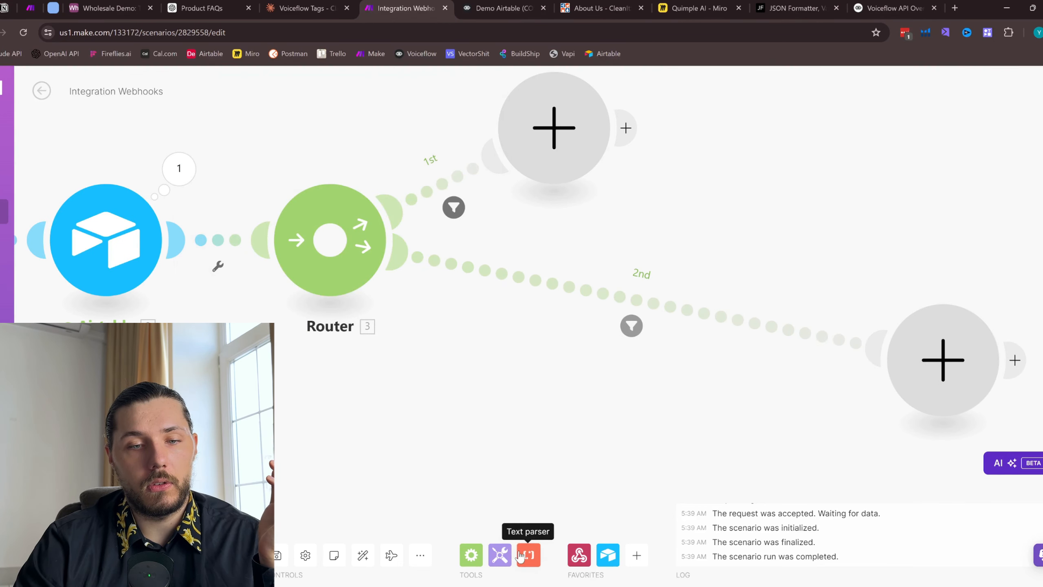
{"action": "left_click", "coordinate": [636, 555]}
{"action": "left_click", "coordinate": [687, 530]}
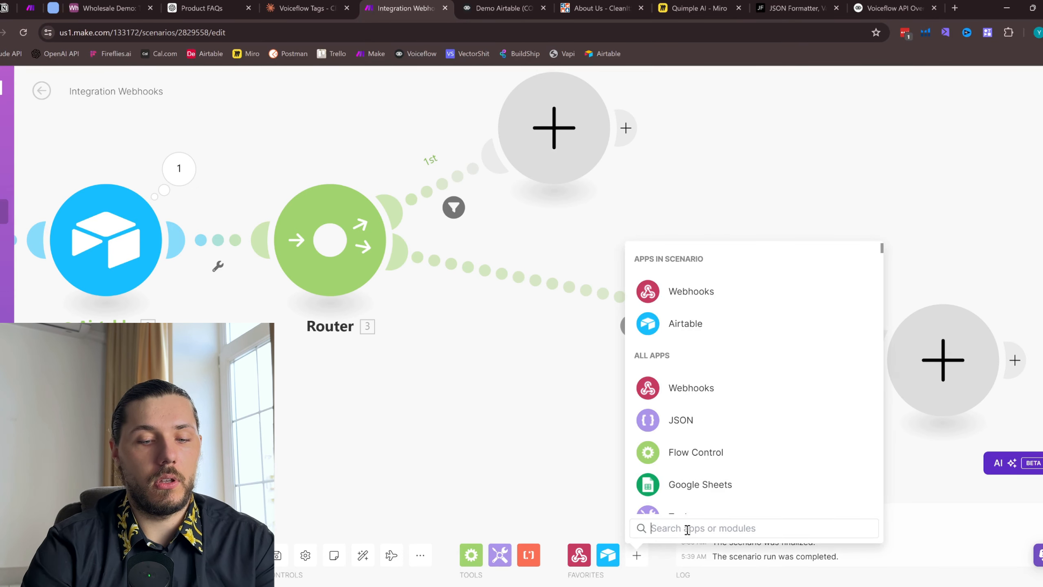
{"action": "type", "text": "a"}
{"action": "key", "text": "BackSpace"}
{"action": "left_click", "coordinate": [472, 553]}
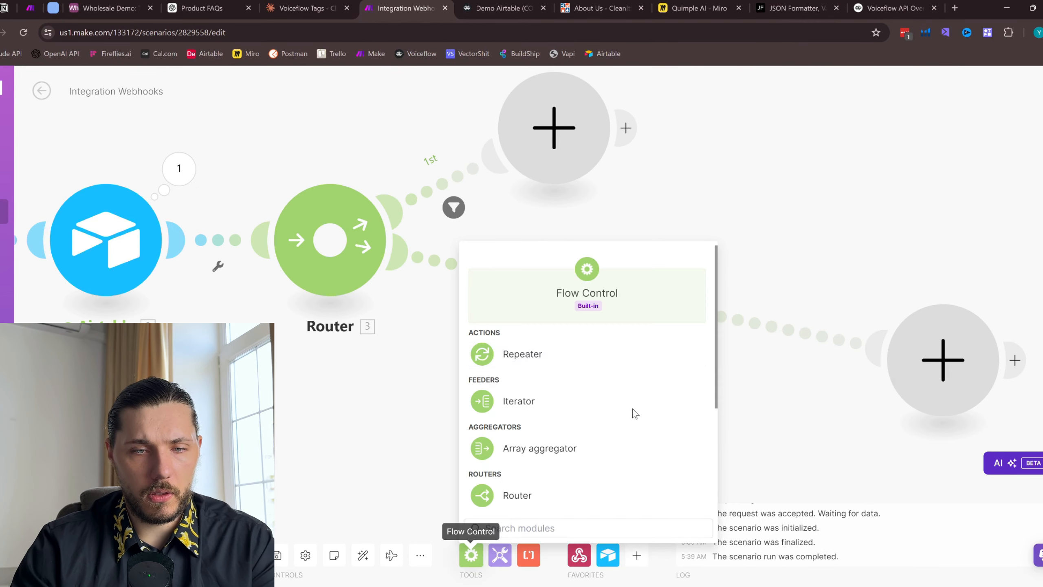
{"action": "left_click", "coordinate": [573, 445]}
{"action": "left_click_drag", "start_coordinate": [572, 452], "coordinate": [564, 364]}
Set the aggregator source to Airtable - Search Records [2], Custom structure, with all fields selected
{"action": "left_click", "coordinate": [505, 375]}
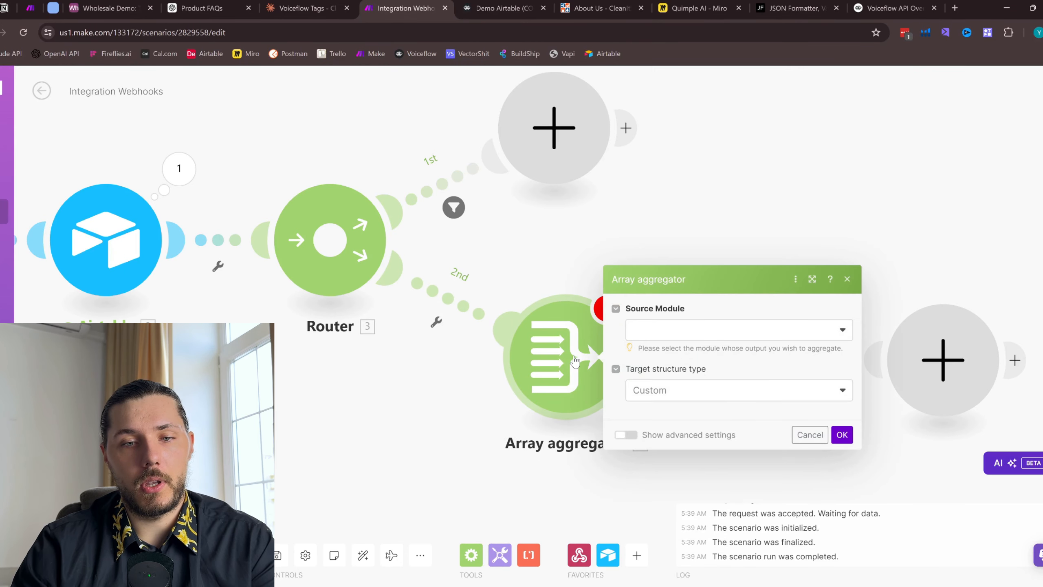
{"action": "left_click", "coordinate": [678, 255]}
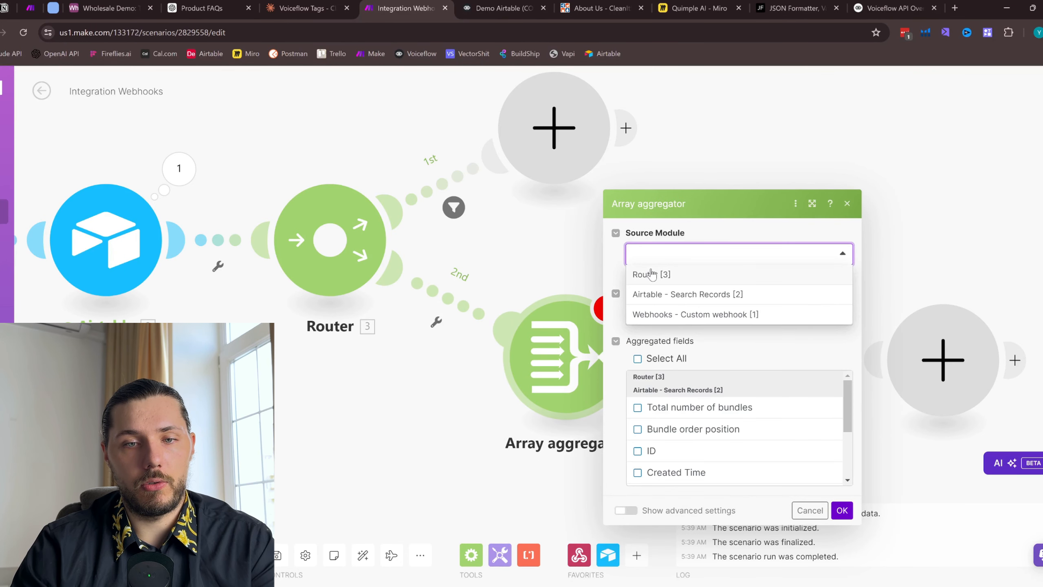
{"action": "left_click", "coordinate": [662, 303]}
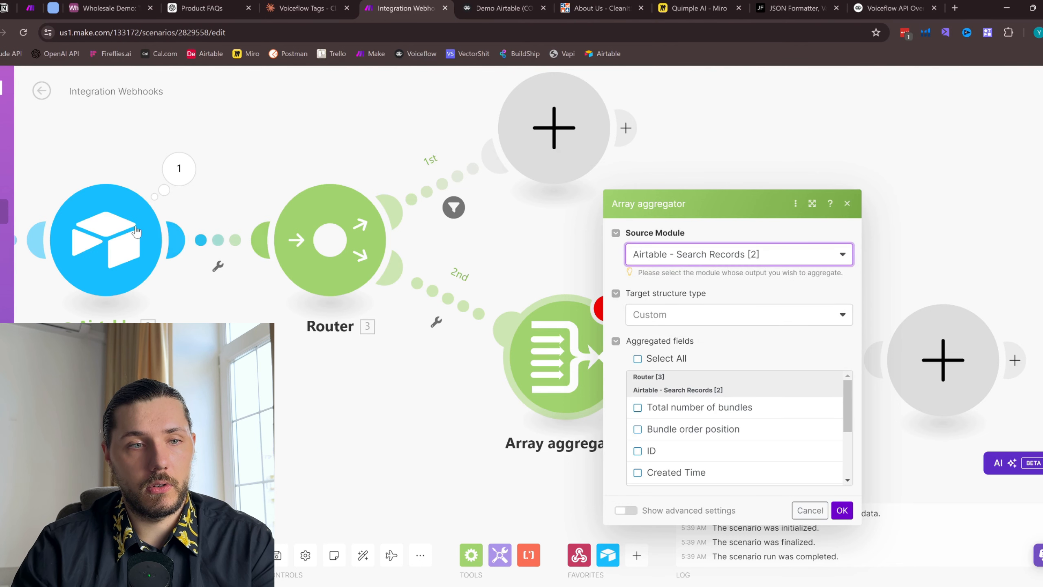
{"action": "left_click", "coordinate": [740, 316]}
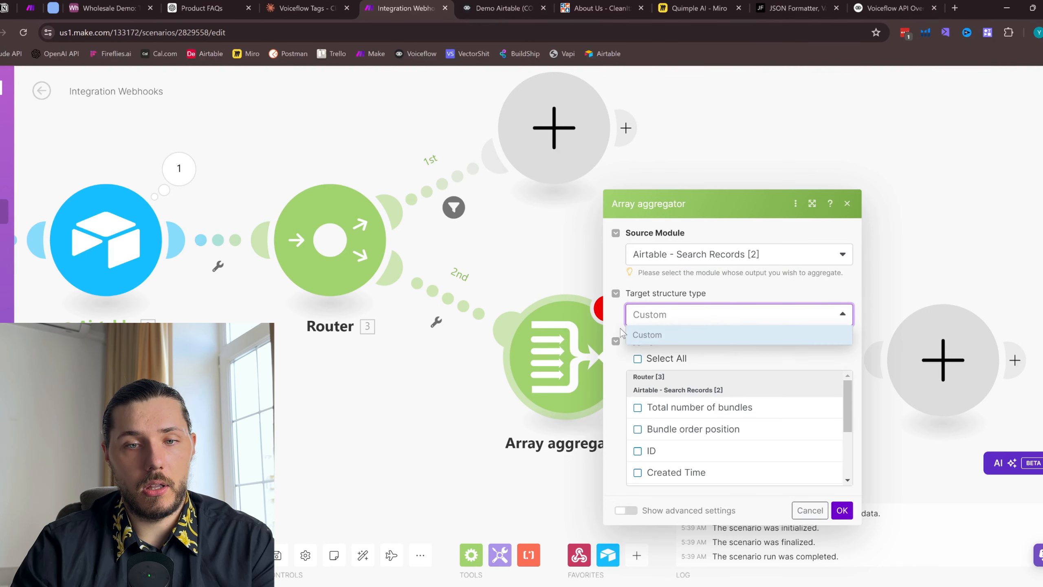
{"action": "left_click", "coordinate": [711, 315]}
{"action": "left_click", "coordinate": [638, 359]}
{"action": "scroll", "coordinate": [729, 454], "scroll_direction": "down", "scroll_amount": 3}
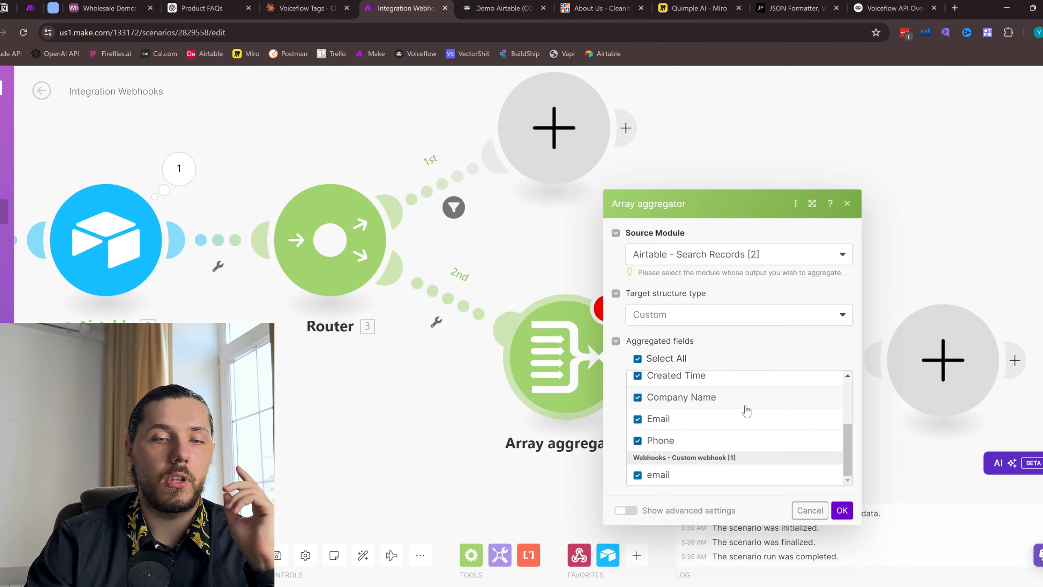
{"action": "left_click", "coordinate": [842, 509]}
{"action": "scroll", "coordinate": [772, 304], "scroll_direction": "right", "scroll_amount": 3}
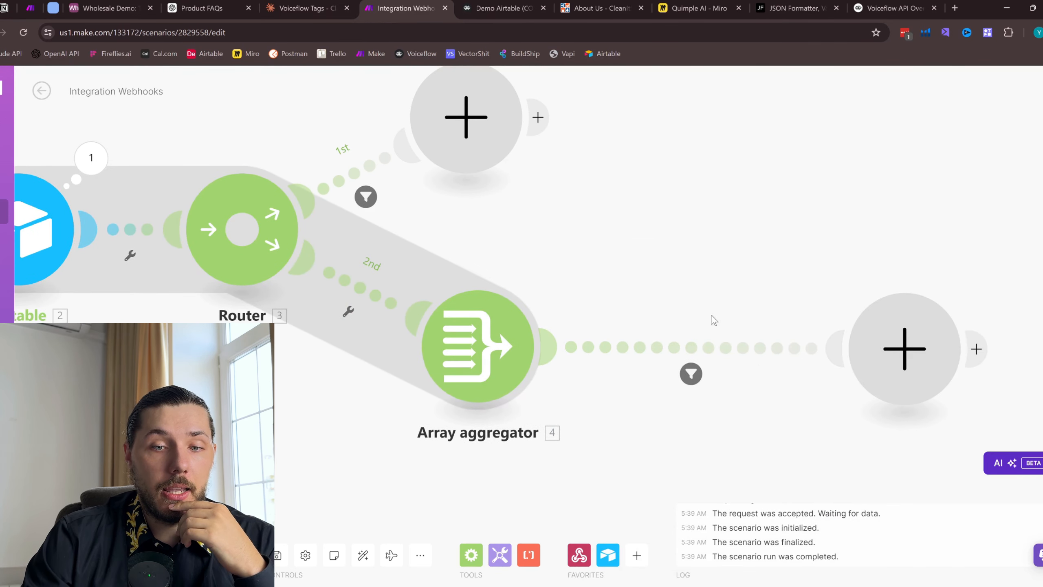
Add a JSON Transform to JSON module mapping the aggregated array into its Object field
{"action": "left_click", "coordinate": [636, 555]}
{"action": "type", "text": "json"}
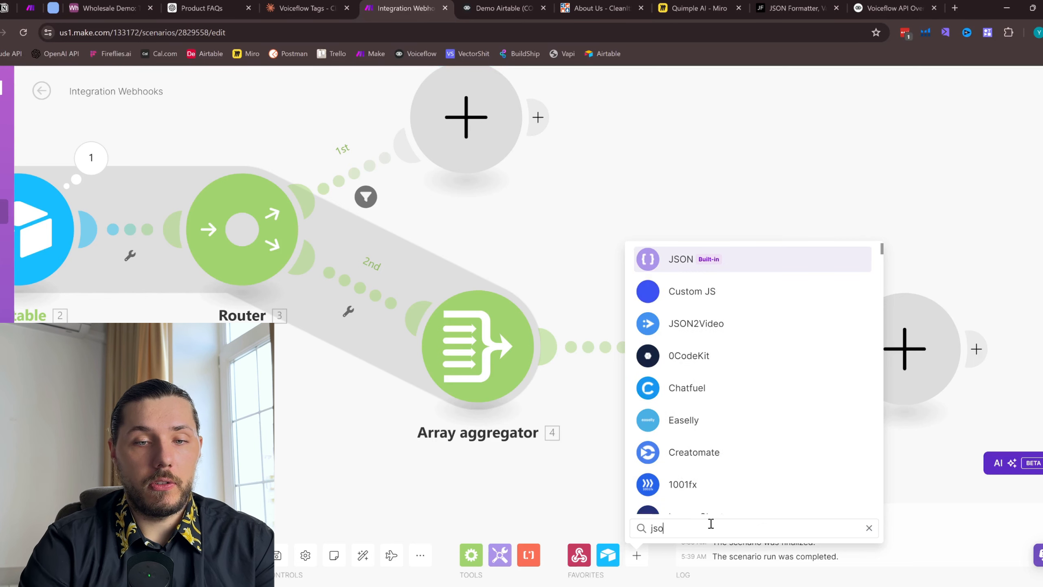
{"action": "left_click", "coordinate": [705, 263]}
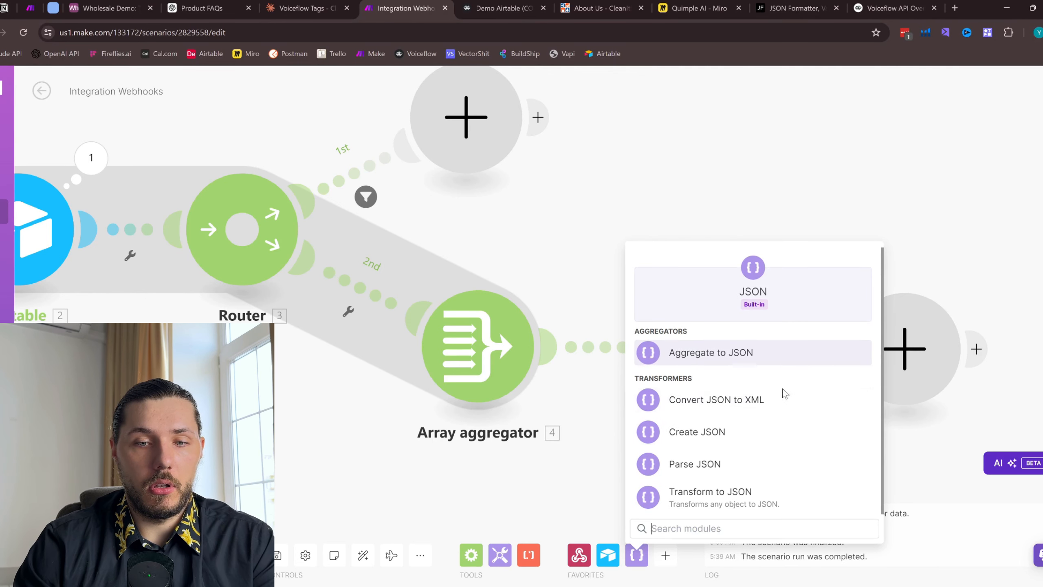
{"action": "left_click", "coordinate": [724, 496]}
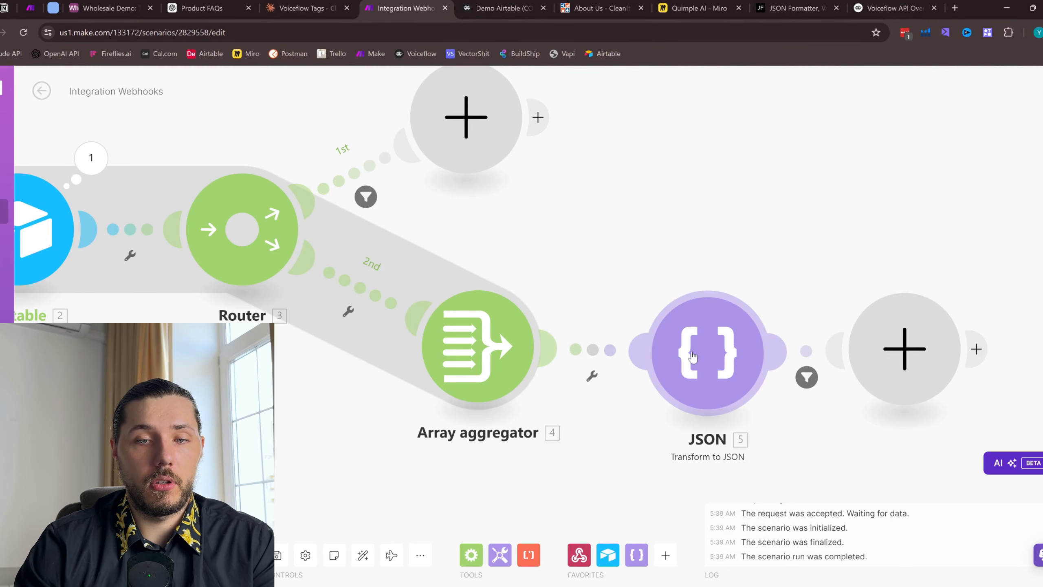
{"action": "left_click", "coordinate": [862, 354]}
{"action": "left_click", "coordinate": [632, 379]}
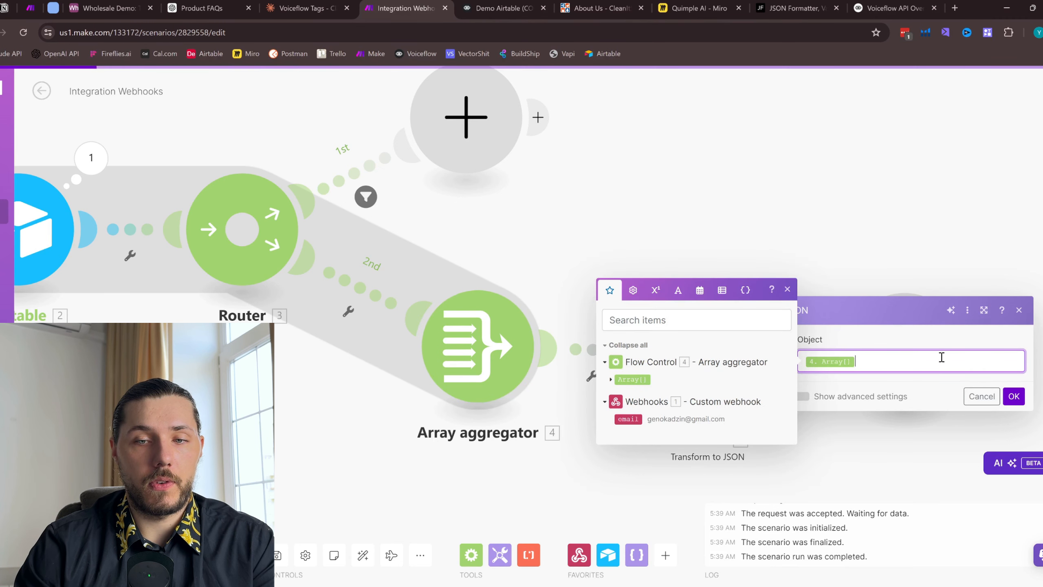
{"action": "left_click", "coordinate": [1014, 396]}
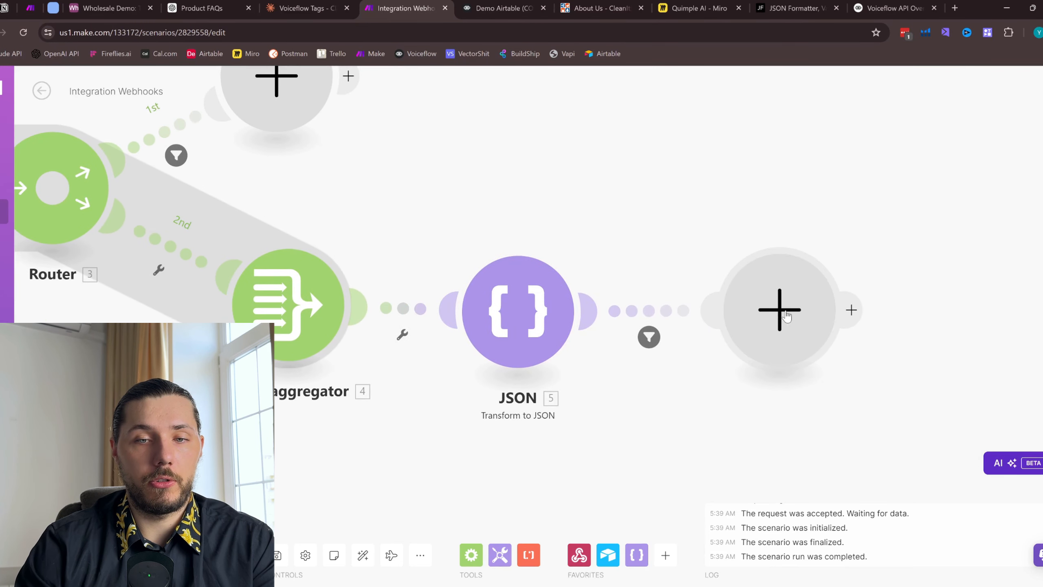
Add a Webhook response returning the JSON string as its body, then view the Voiceflow flow
{"action": "left_click", "coordinate": [786, 316]}
{"action": "left_click", "coordinate": [905, 230]}
{"action": "left_click", "coordinate": [907, 296]}
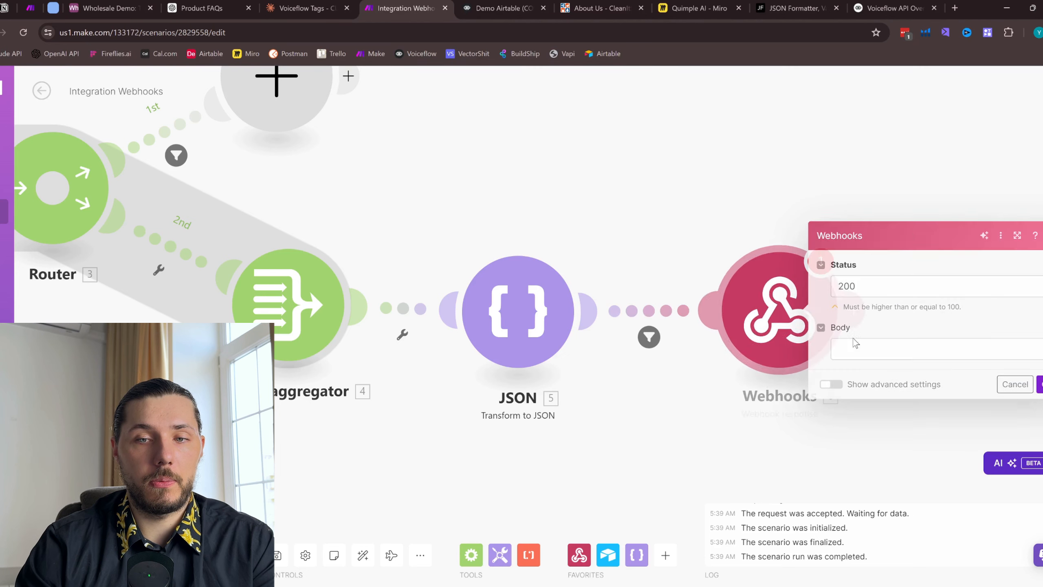
{"action": "left_click", "coordinate": [855, 345]}
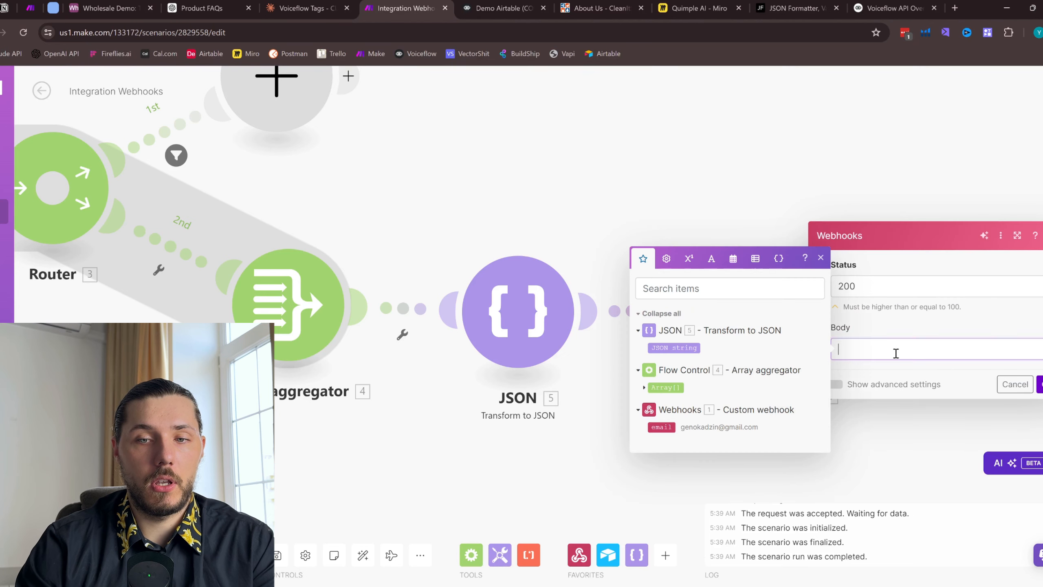
{"action": "left_click", "coordinate": [690, 349]}
{"action": "left_click", "coordinate": [1040, 385]}
{"action": "scroll", "coordinate": [624, 195], "scroll_direction": "down", "scroll_amount": 1}
{"action": "left_click_drag", "start_coordinate": [506, 207], "coordinate": [762, 226]}
{"action": "scroll", "coordinate": [625, 196], "scroll_direction": "down", "scroll_amount": 2}
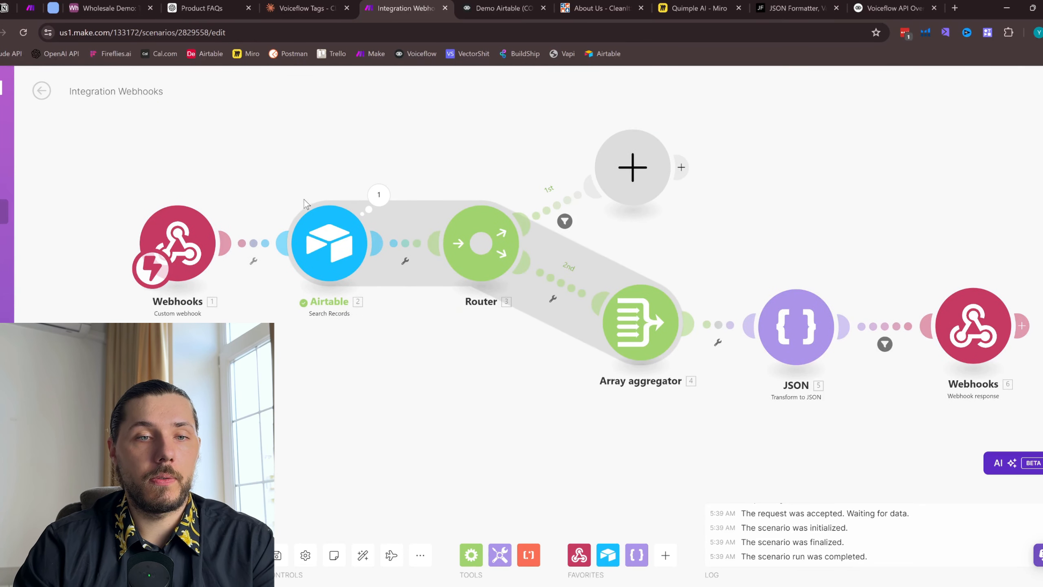
{"action": "left_click_drag", "start_coordinate": [957, 240], "coordinate": [827, 228]}
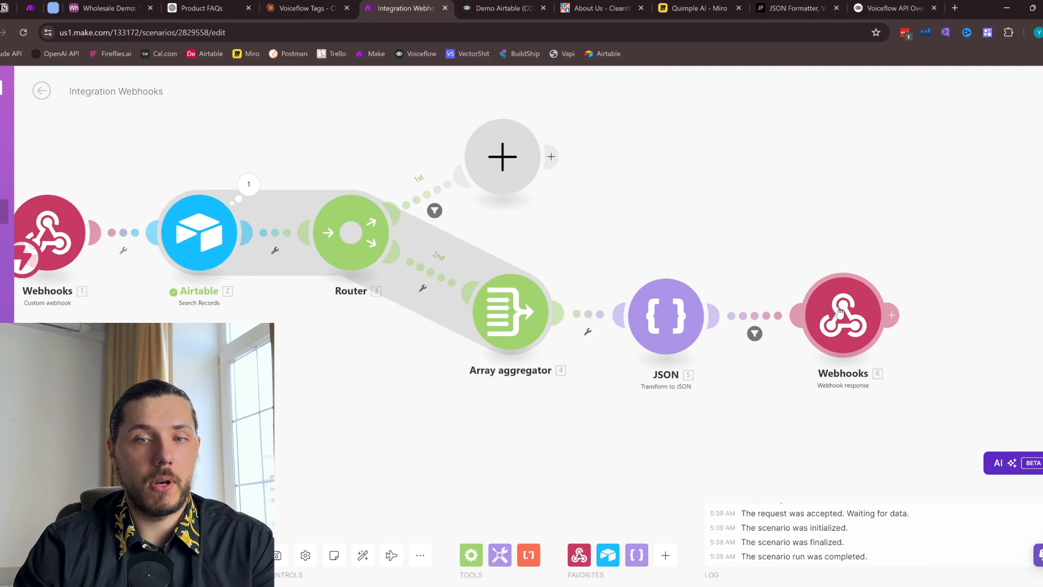
{"action": "left_click", "coordinate": [494, 4]}
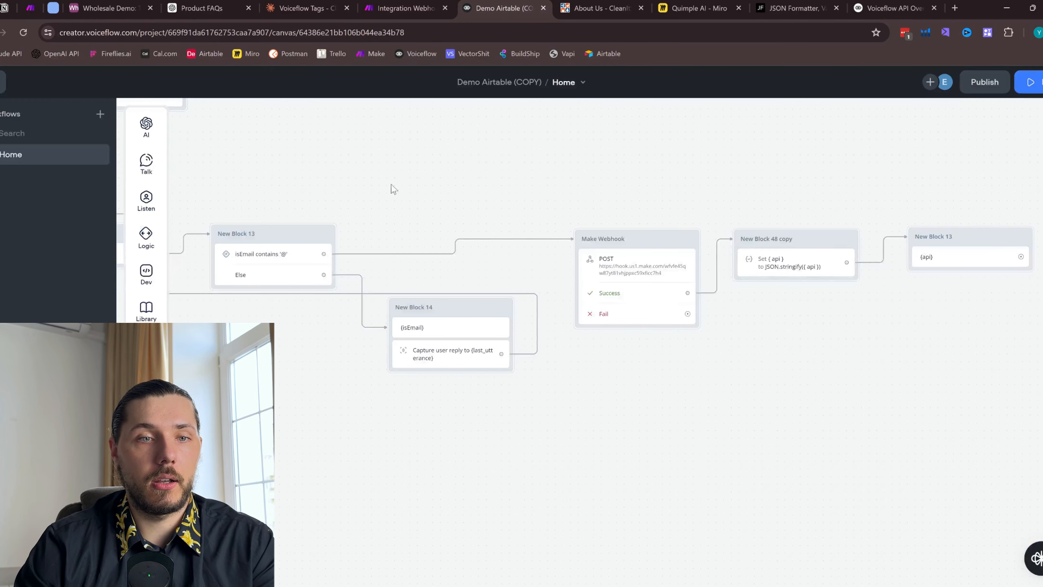
Add a Webhook response with status 200 and body 000 to the Router's first route
{"action": "left_click", "coordinate": [404, 8]}
{"action": "left_click_drag", "start_coordinate": [601, 214], "coordinate": [639, 208]}
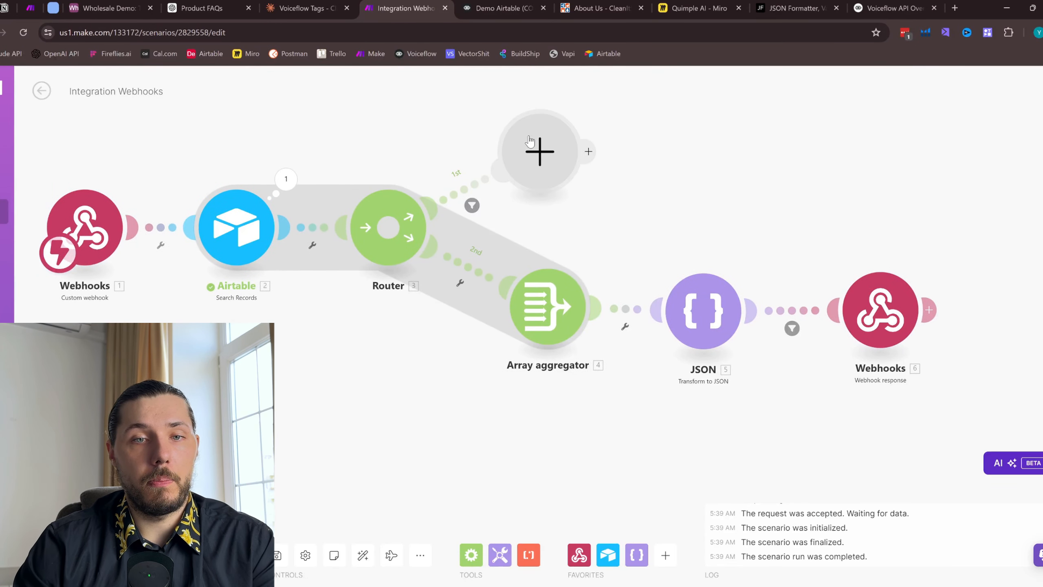
{"action": "left_click_drag", "start_coordinate": [529, 141], "coordinate": [548, 139]}
{"action": "left_click", "coordinate": [605, 160]}
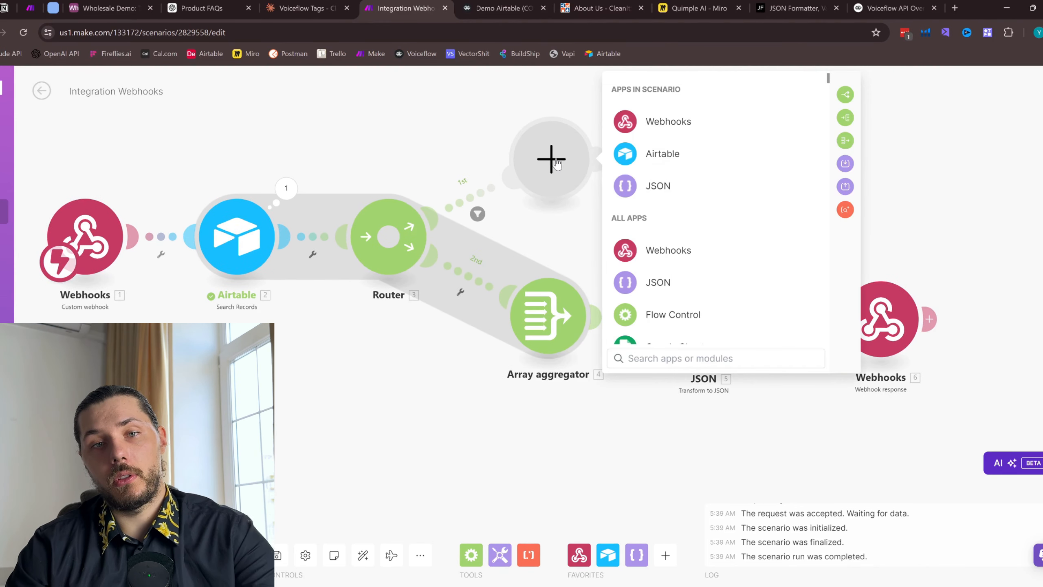
{"action": "left_click", "coordinate": [660, 121]}
{"action": "left_click", "coordinate": [694, 185]}
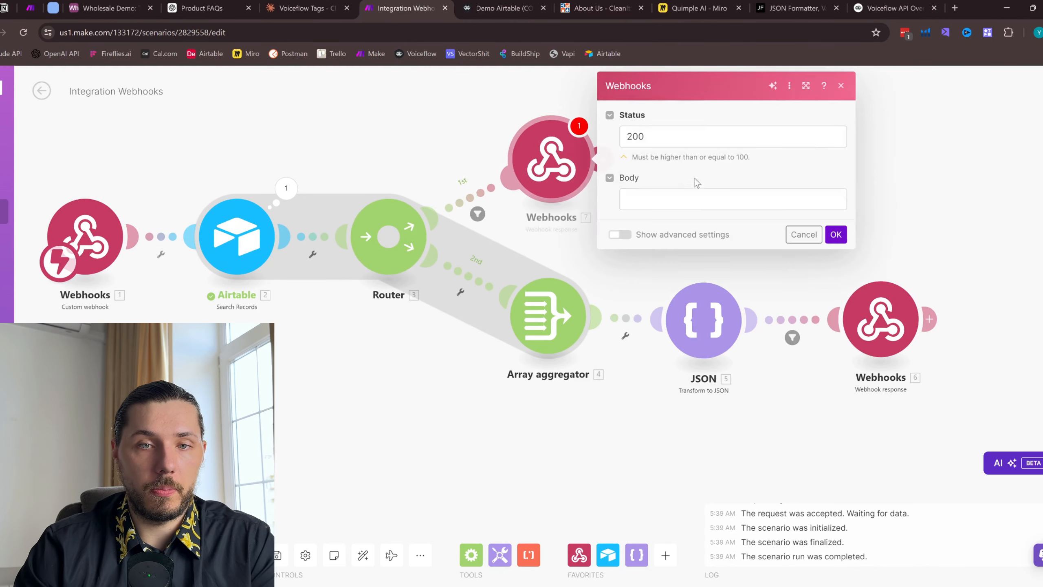
{"action": "left_click", "coordinate": [680, 194]}
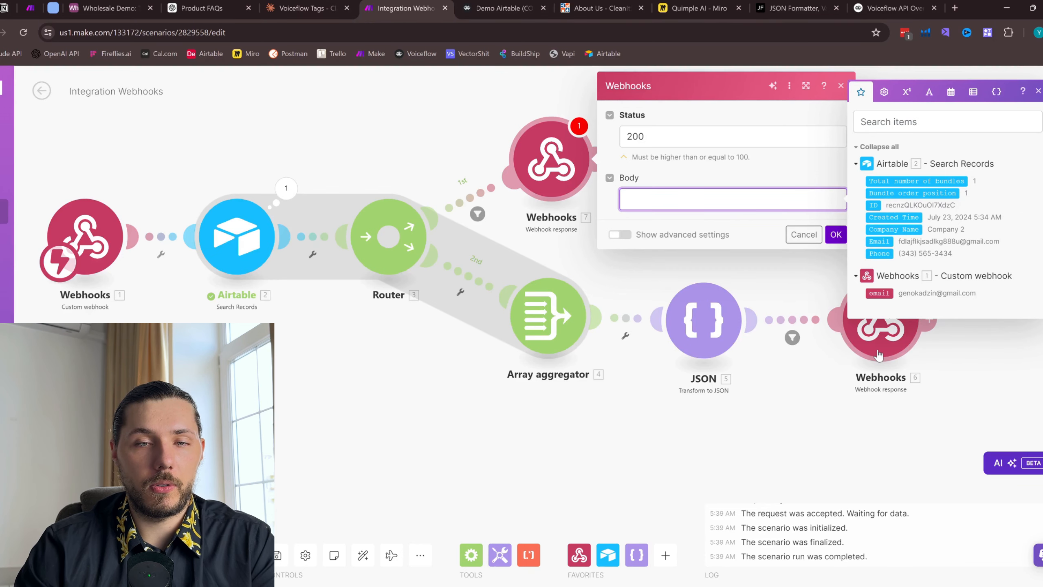
{"action": "left_click", "coordinate": [499, 6]}
{"action": "left_click", "coordinate": [434, 3]}
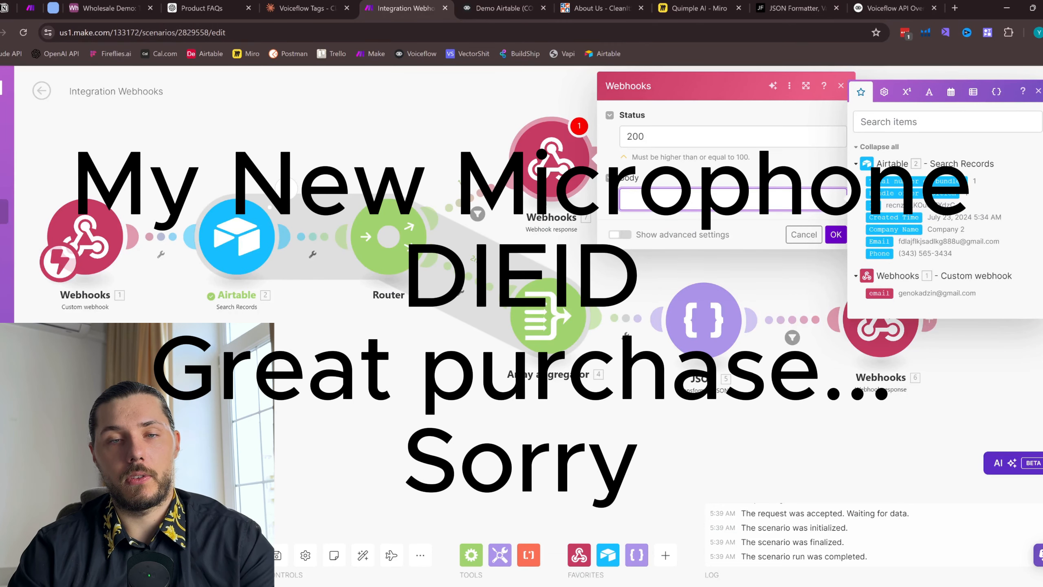
{"action": "type", "text": "000"}
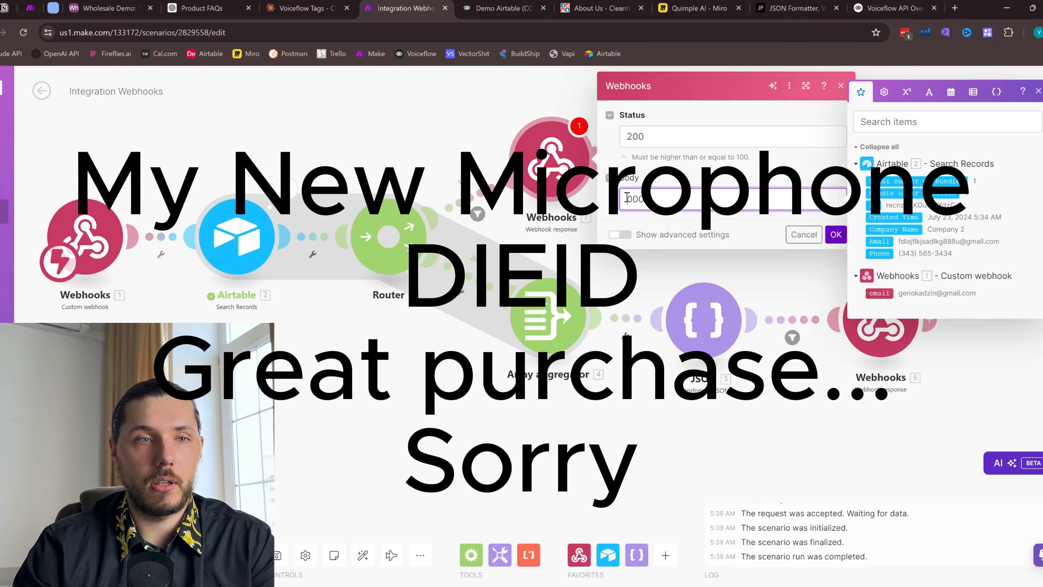
{"action": "left_click", "coordinate": [837, 235]}
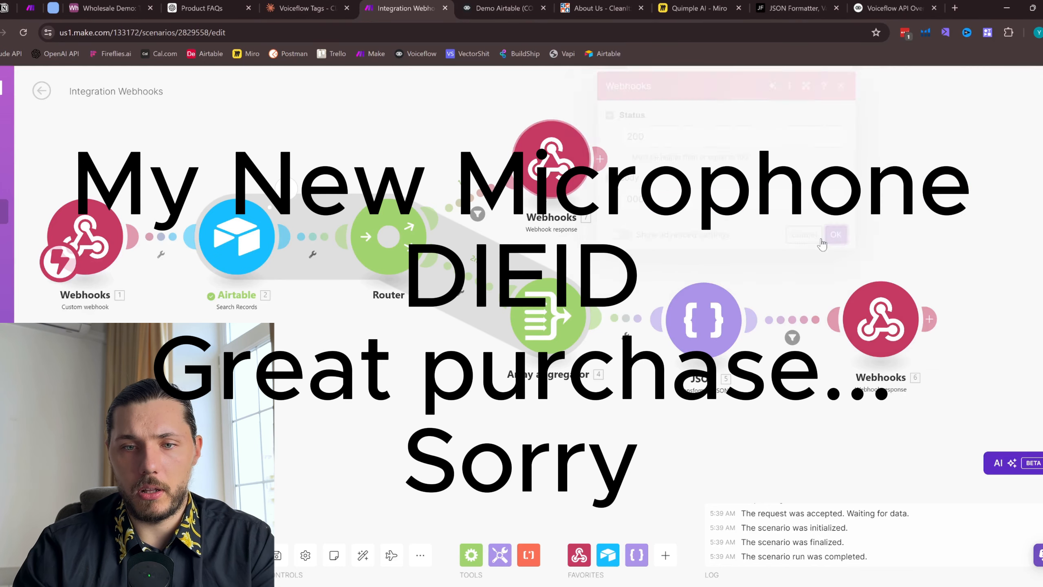
{"action": "left_click", "coordinate": [286, 186]}
Highlight the sample JSON customer record in Claude's Voiceflow Tags chat, then go back to Make
{"action": "left_click", "coordinate": [255, 6]}
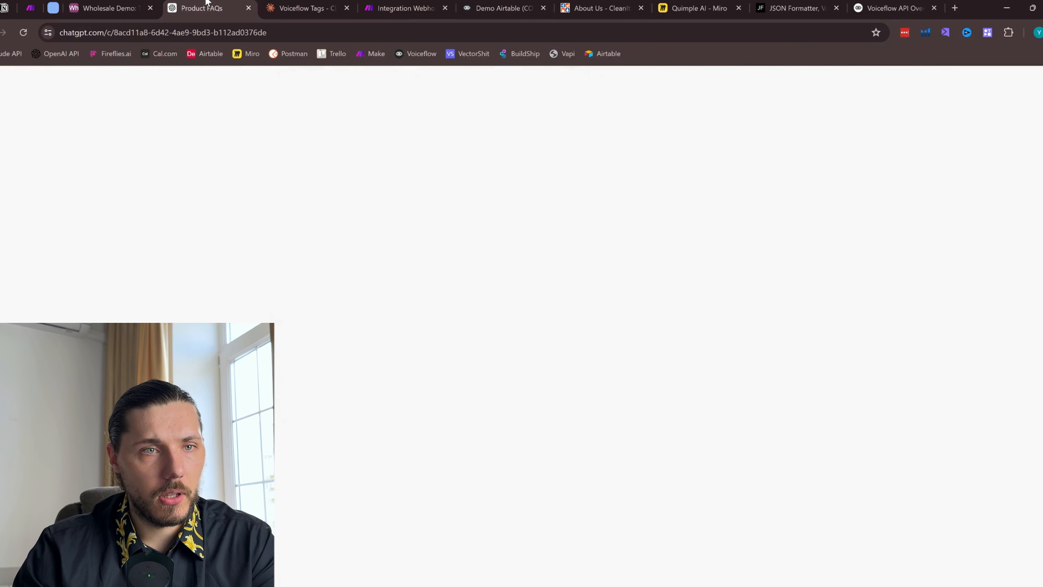
{"action": "left_click", "coordinate": [280, 7]}
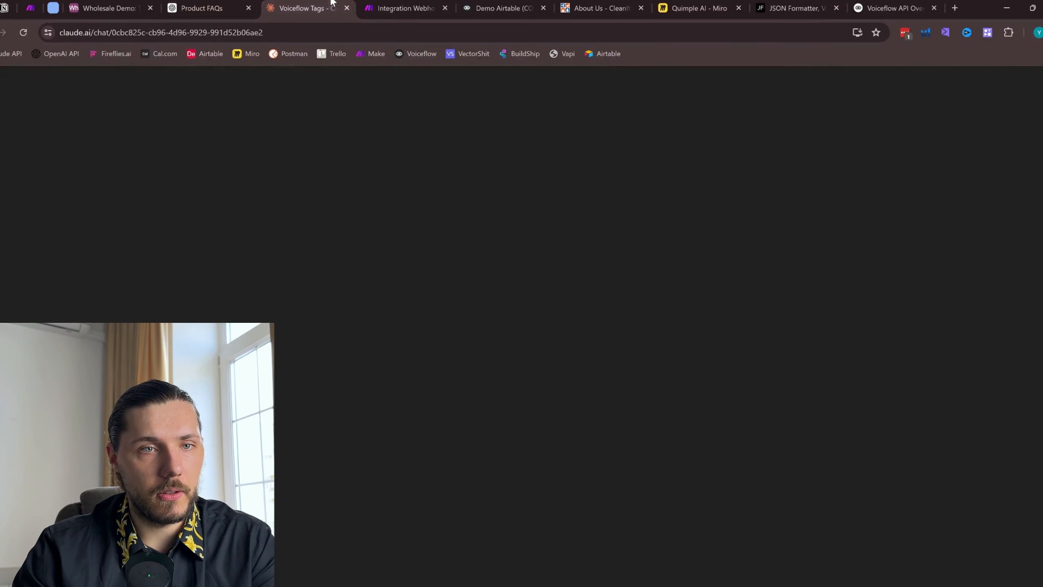
{"action": "scroll", "coordinate": [546, 276], "scroll_direction": "up", "scroll_amount": 5}
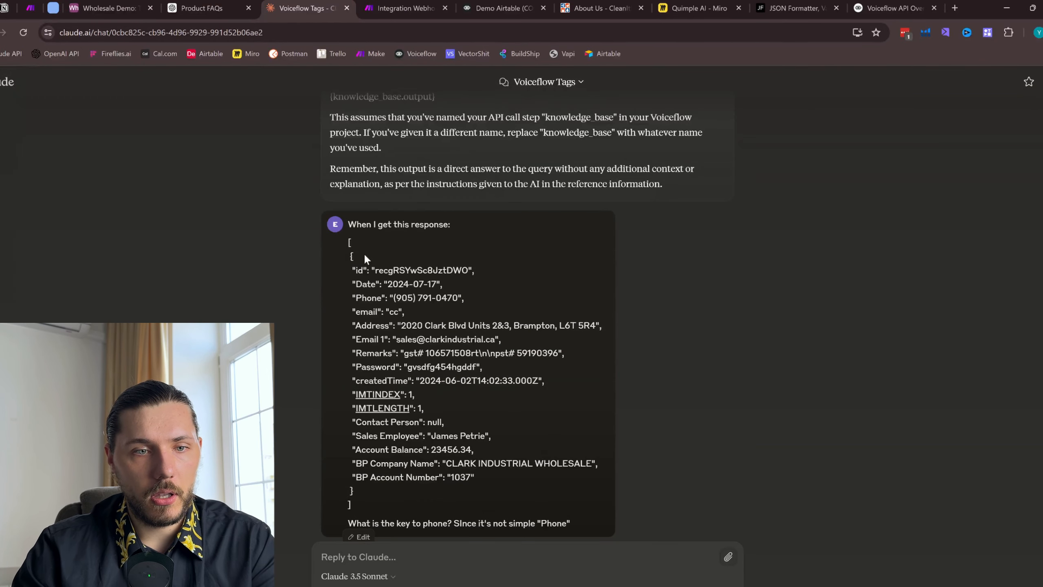
{"action": "left_click_drag", "start_coordinate": [350, 256], "coordinate": [477, 376]}
{"action": "key", "text": "ctrl+c"}
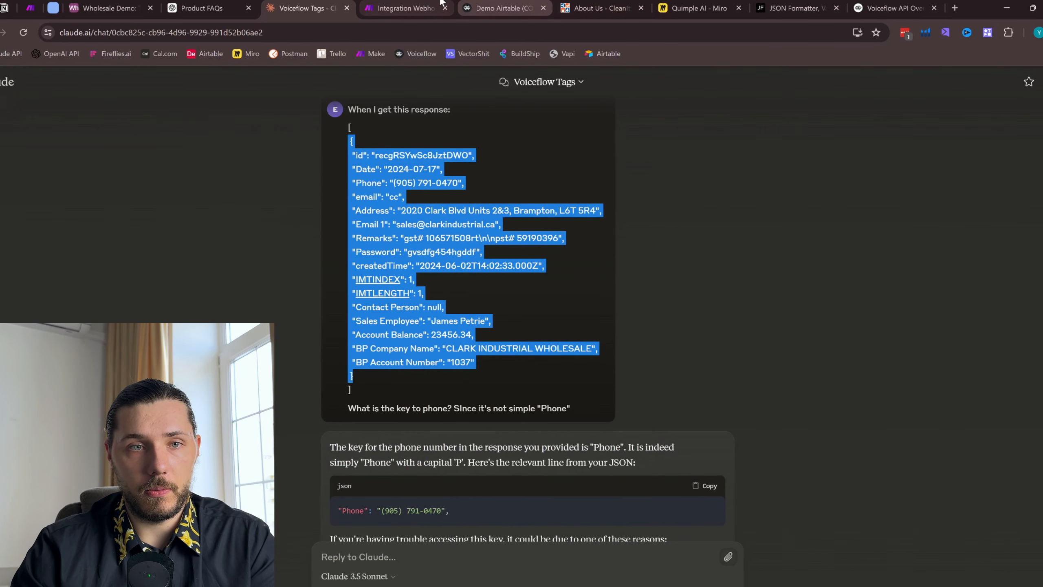
{"action": "left_click", "coordinate": [411, 8]}
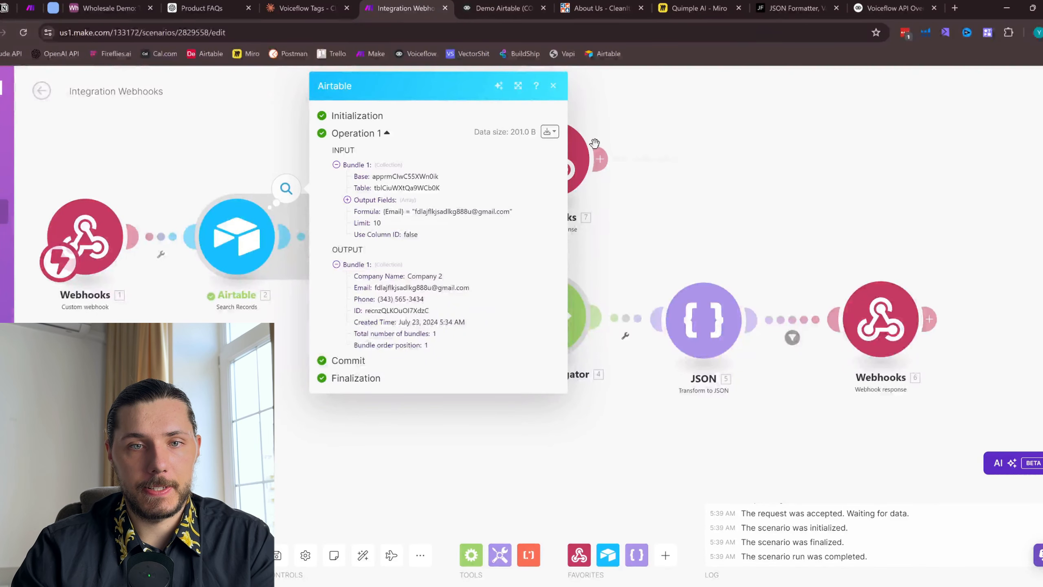
Rewrite the first-route response body as the JSON {"Customer": "doesn't exist"}
{"action": "left_click", "coordinate": [601, 159]}
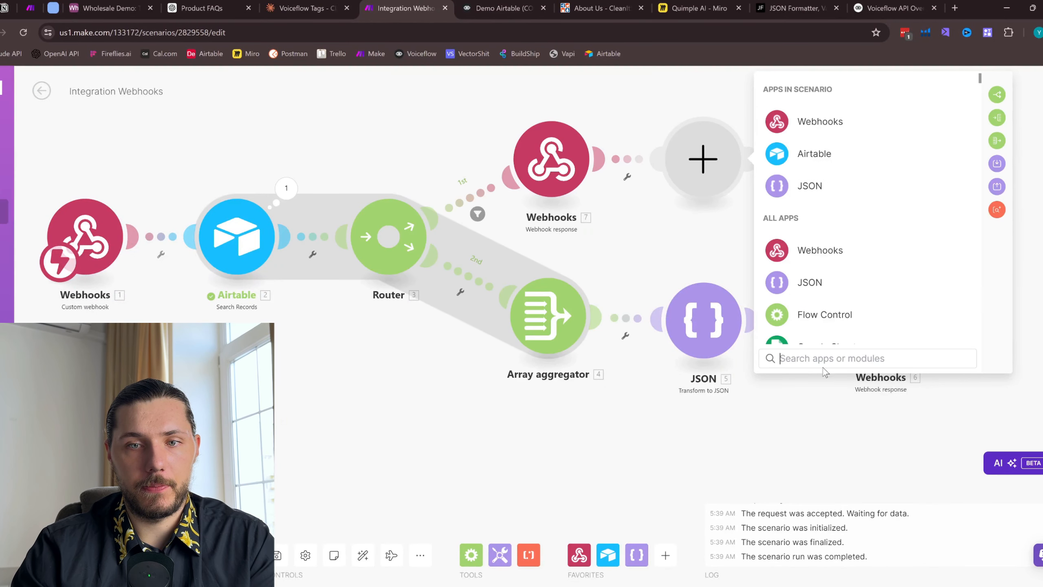
{"action": "left_click", "coordinate": [546, 164]}
{"action": "double_click", "coordinate": [679, 198]}
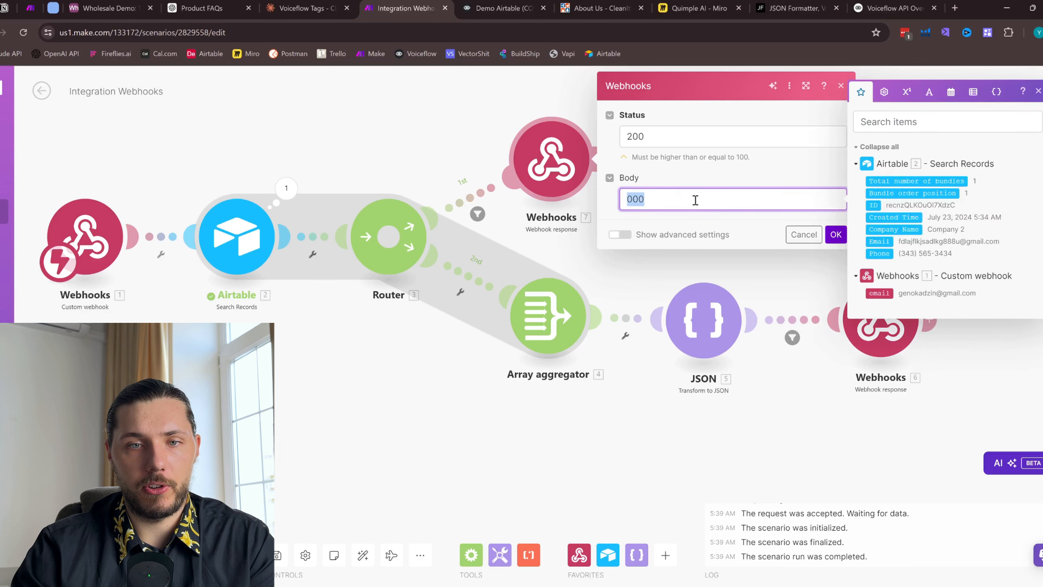
{"action": "key", "text": "ctrl+v"}
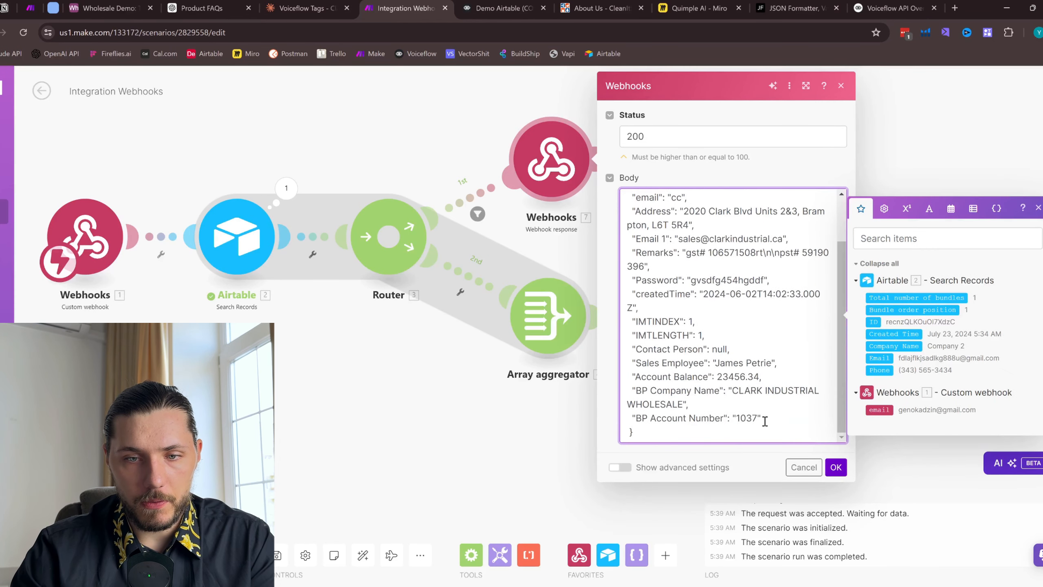
{"action": "left_click_drag", "start_coordinate": [693, 402], "coordinate": [651, 209]}
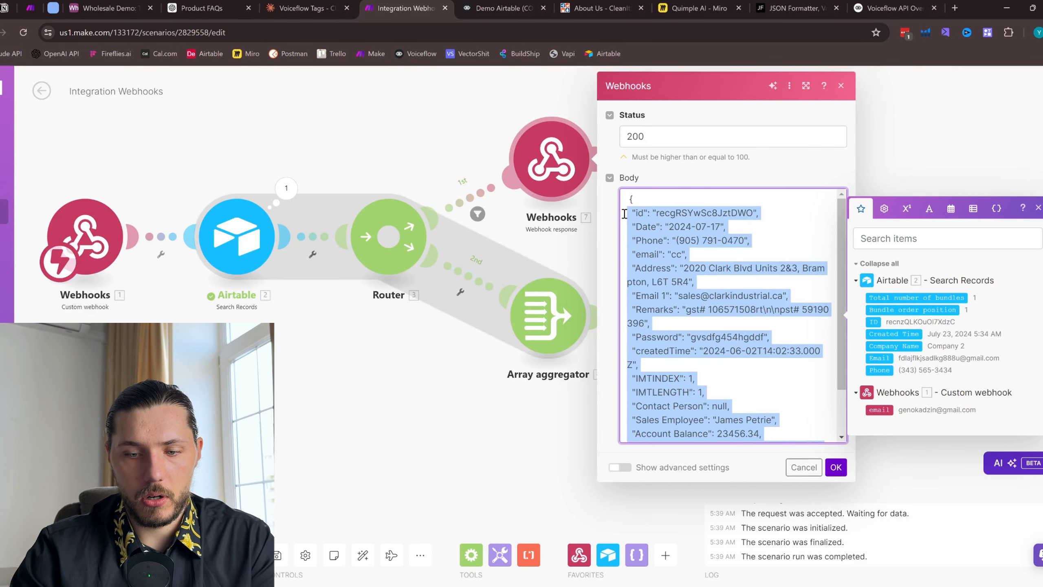
{"action": "key", "text": "BackSpace"}
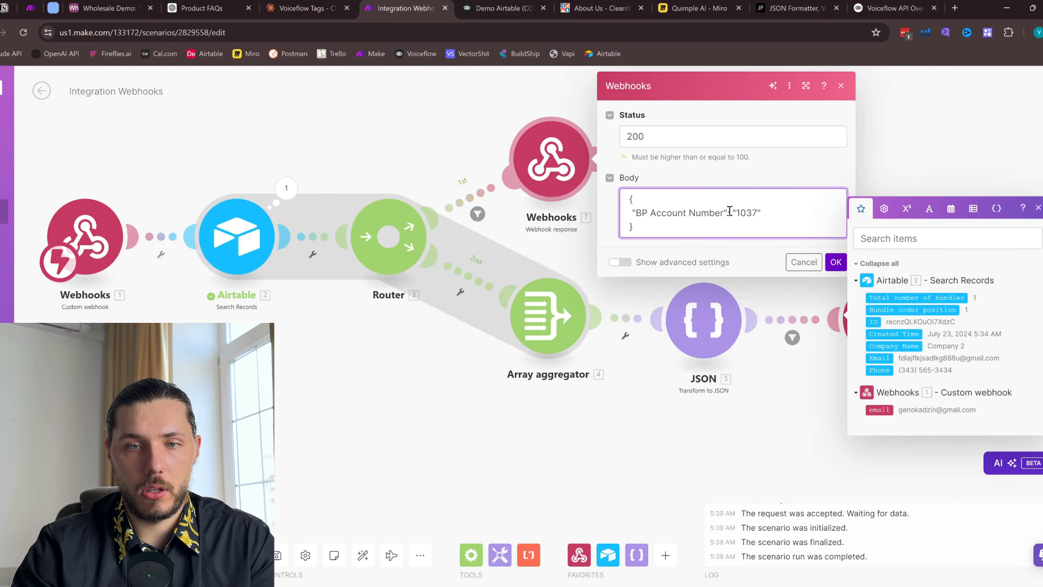
{"action": "left_click_drag", "start_coordinate": [725, 212], "coordinate": [667, 209]}
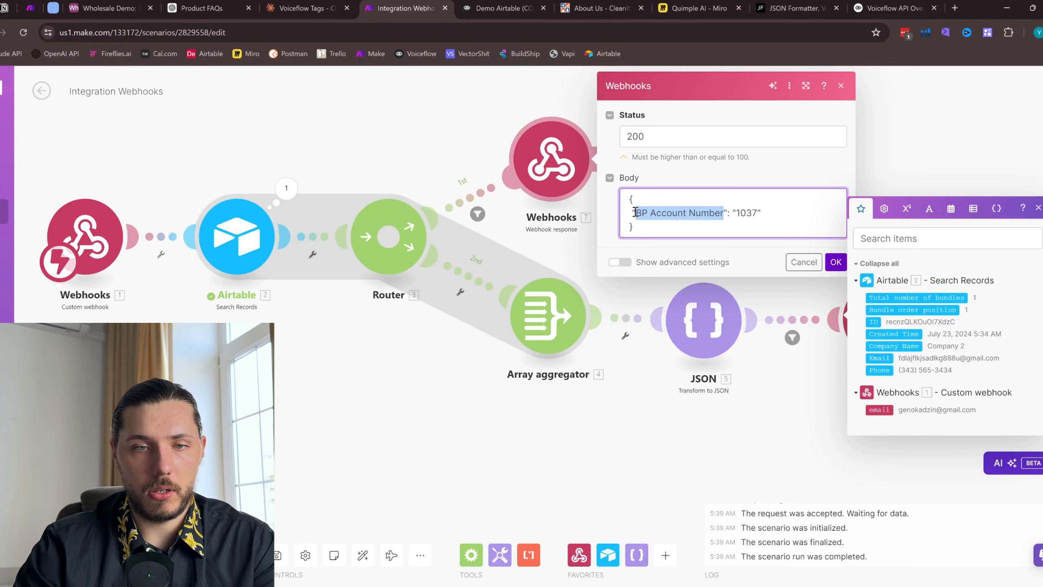
{"action": "type", "text": "Customer\": \"doesn't exist"}
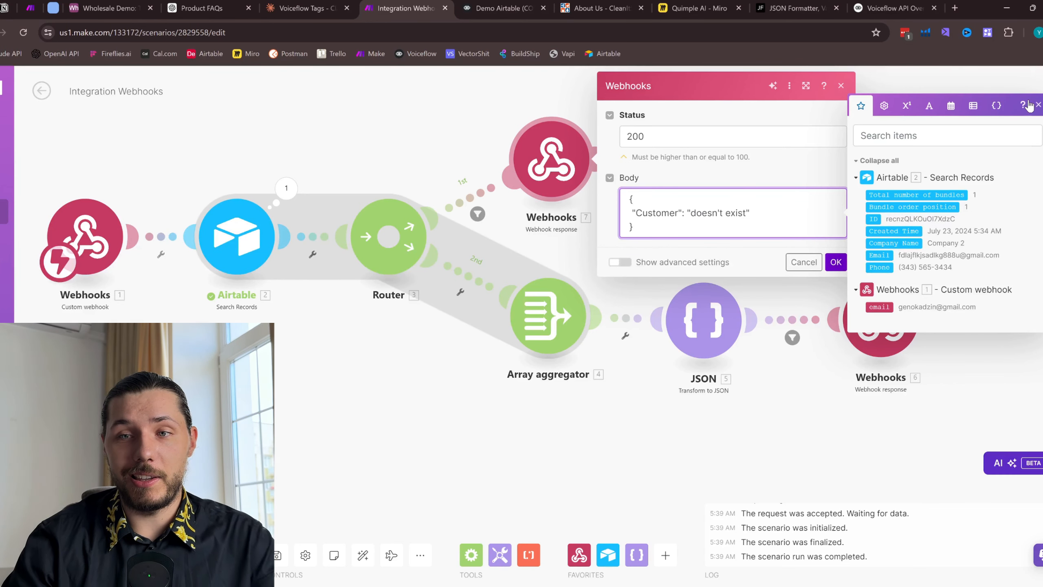
Confirm the webhook response settings and save the scenario
{"action": "left_click", "coordinate": [1038, 104]}
{"action": "left_click", "coordinate": [841, 86]}
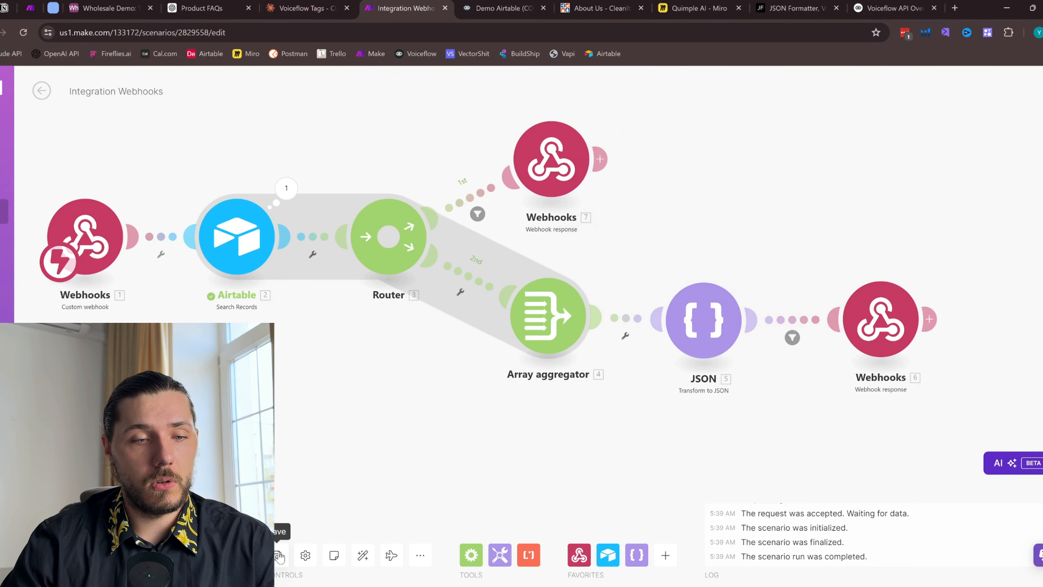
{"action": "left_click", "coordinate": [278, 555]}
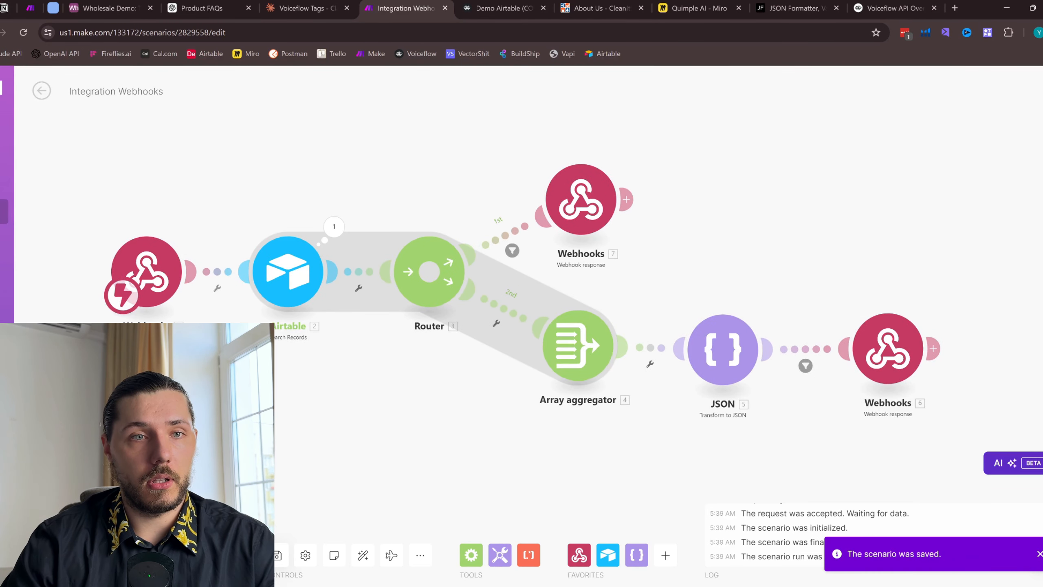
Test from New Block 10, replying 'sure, my email is:' plus Company 3's email from Airtable
{"action": "left_click", "coordinate": [499, 7]}
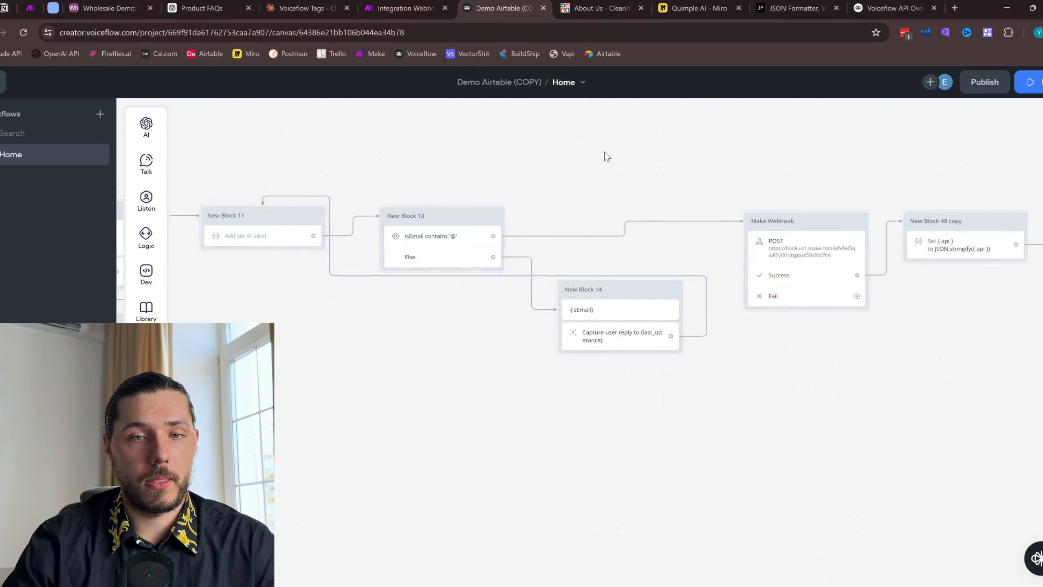
{"action": "scroll", "coordinate": [607, 156], "scroll_direction": "left", "scroll_amount": 10}
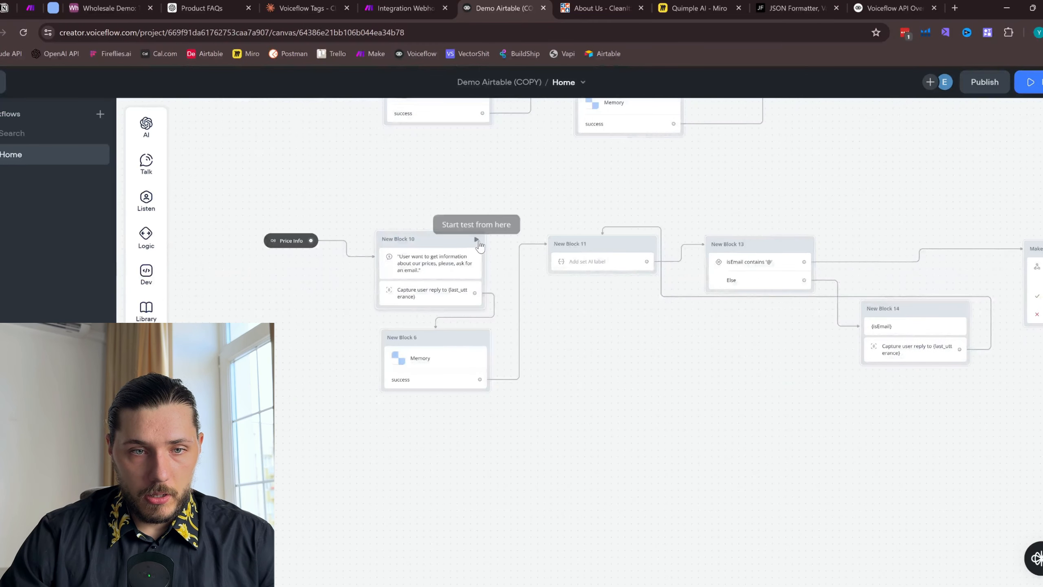
{"action": "left_click", "coordinate": [476, 240]}
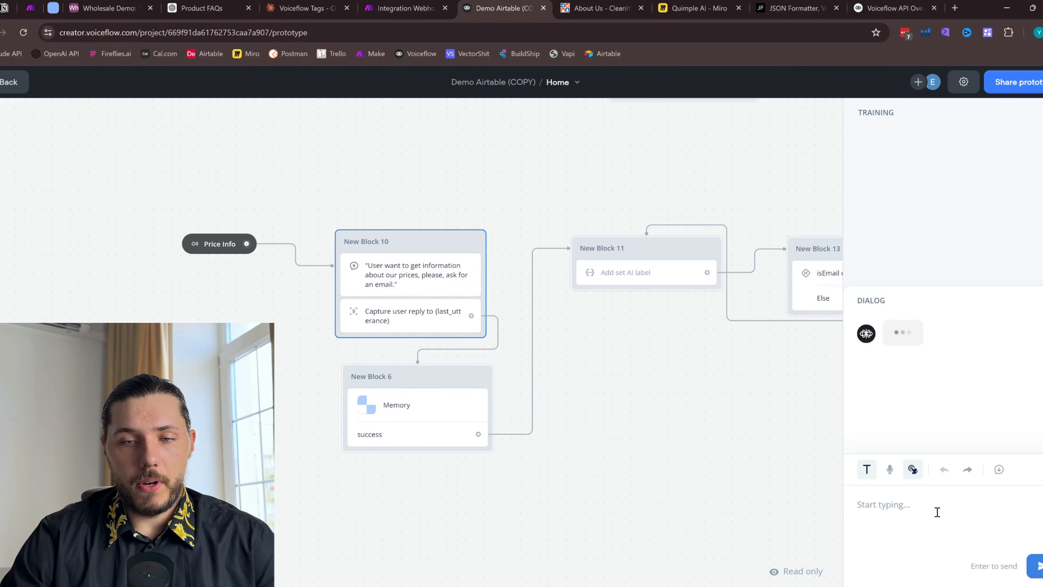
{"action": "left_click", "coordinate": [197, 8]}
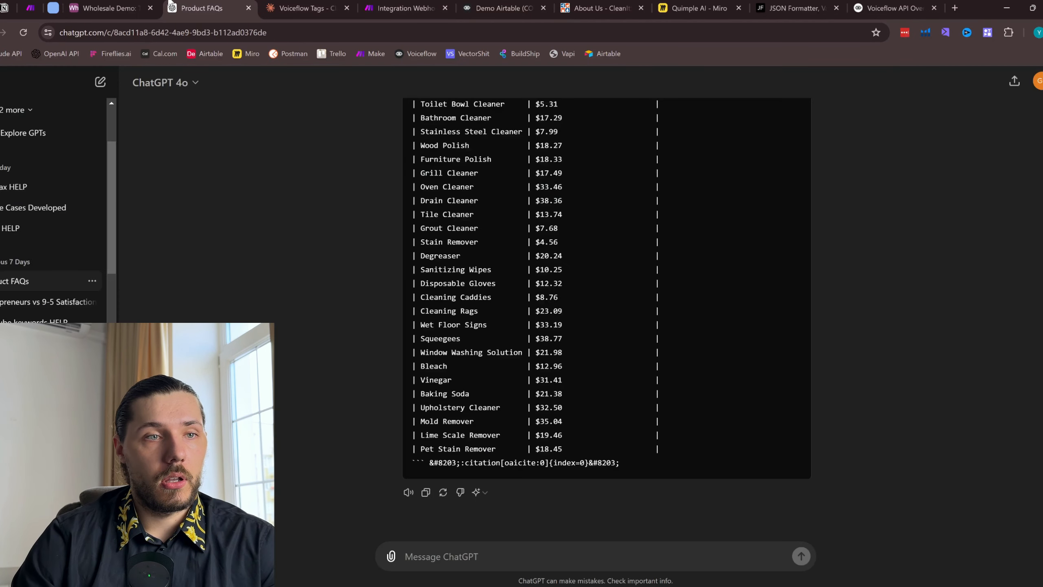
{"action": "left_click", "coordinate": [131, 8]}
{"action": "left_click", "coordinate": [382, 209]}
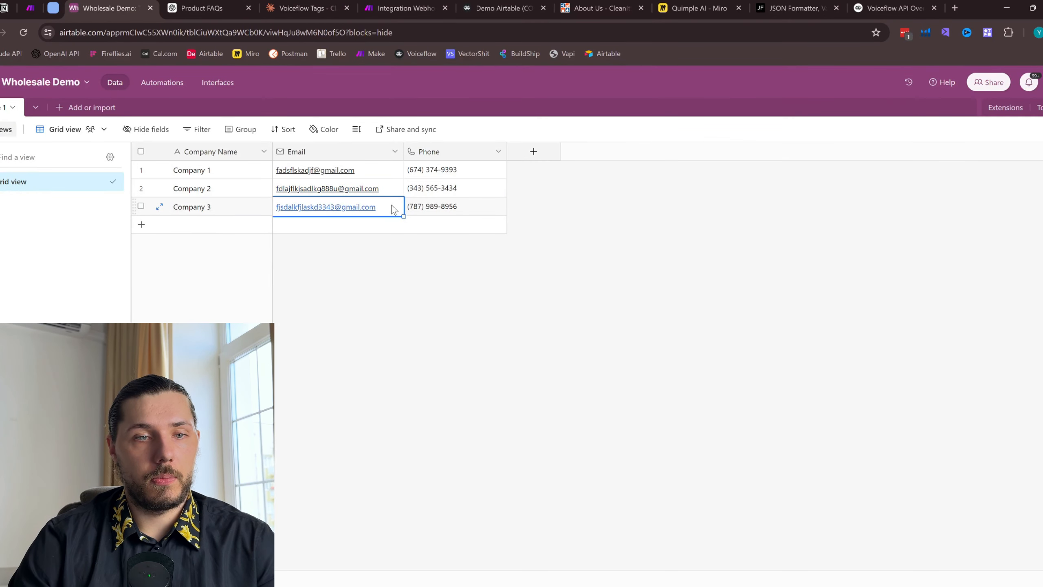
{"action": "left_click", "coordinate": [501, 8]}
{"action": "left_click", "coordinate": [915, 525]}
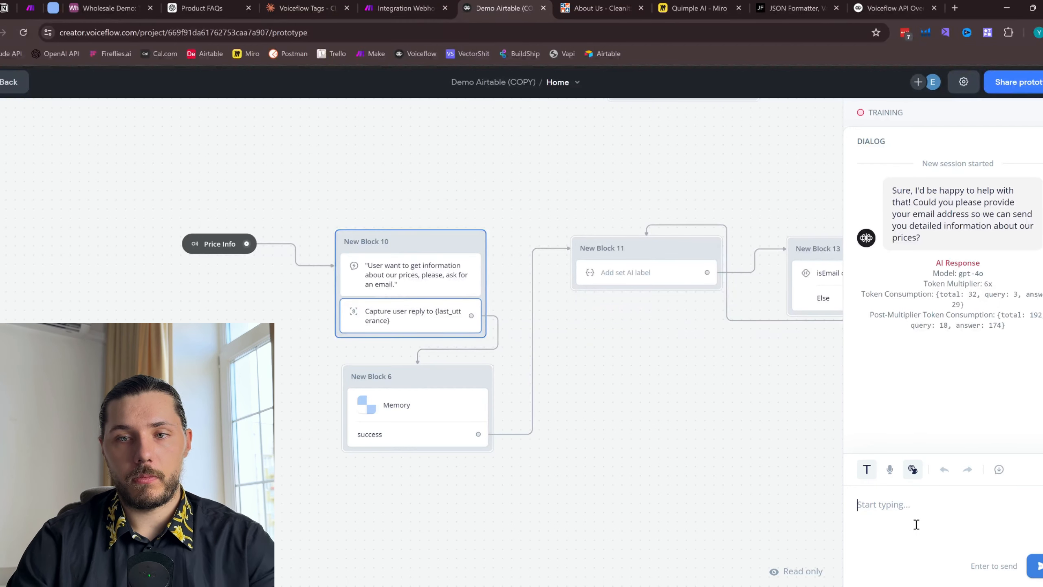
{"action": "type", "text": "sure, my"}
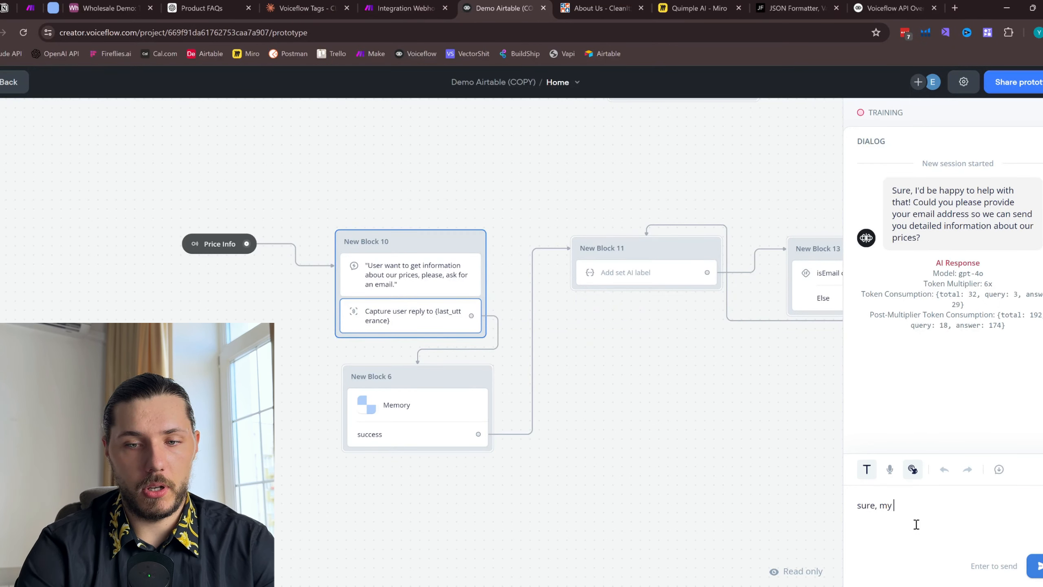
{"action": "type", "text": " email is:"}
{"action": "key", "text": "ctrl+v"}
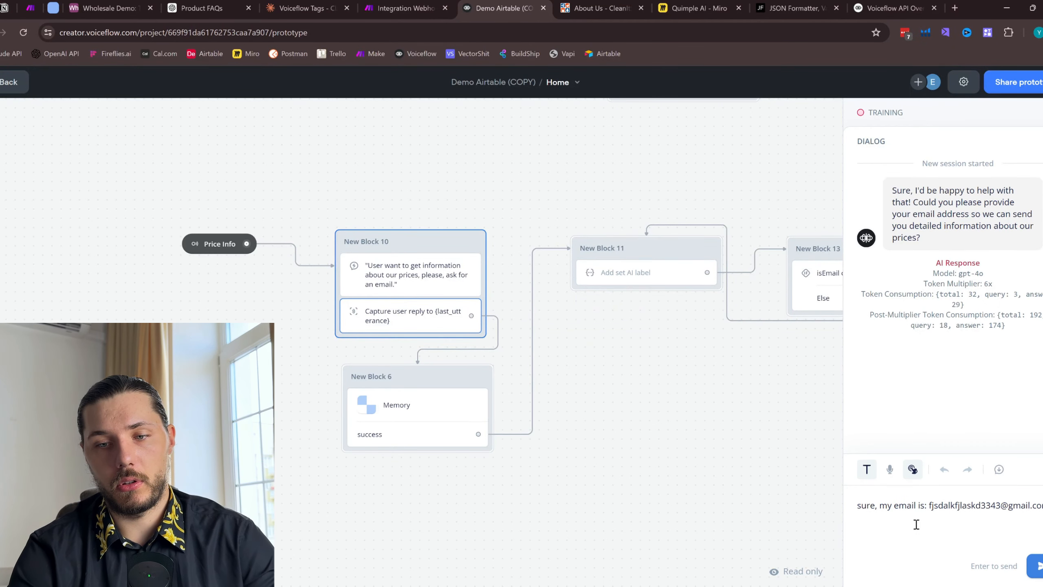
{"action": "key", "text": "Return"}
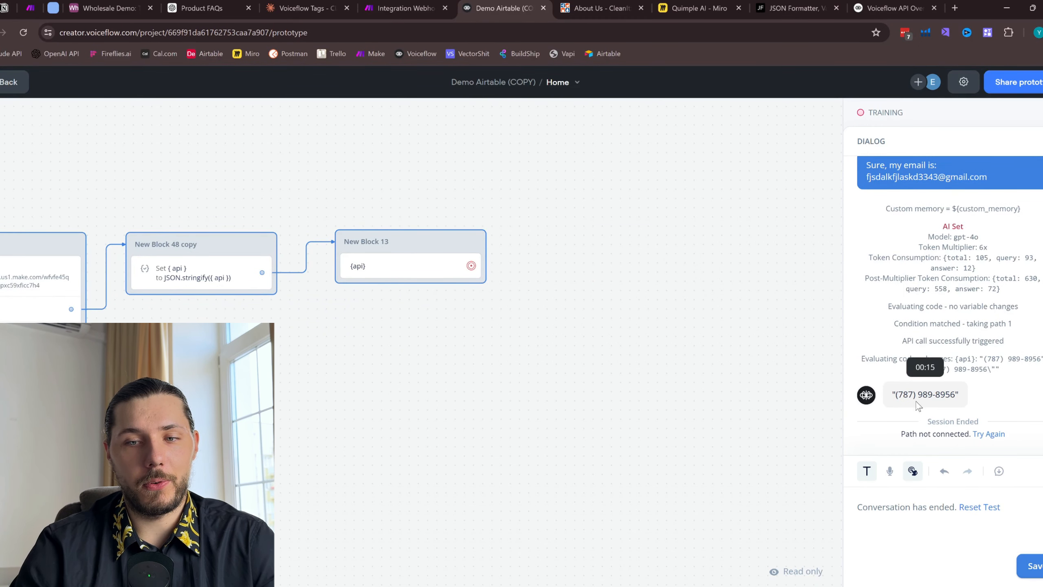
Verify the agent's phone number reply against the Make run and Airtable records
{"action": "left_click", "coordinate": [432, 3]}
{"action": "left_click", "coordinate": [489, 7]}
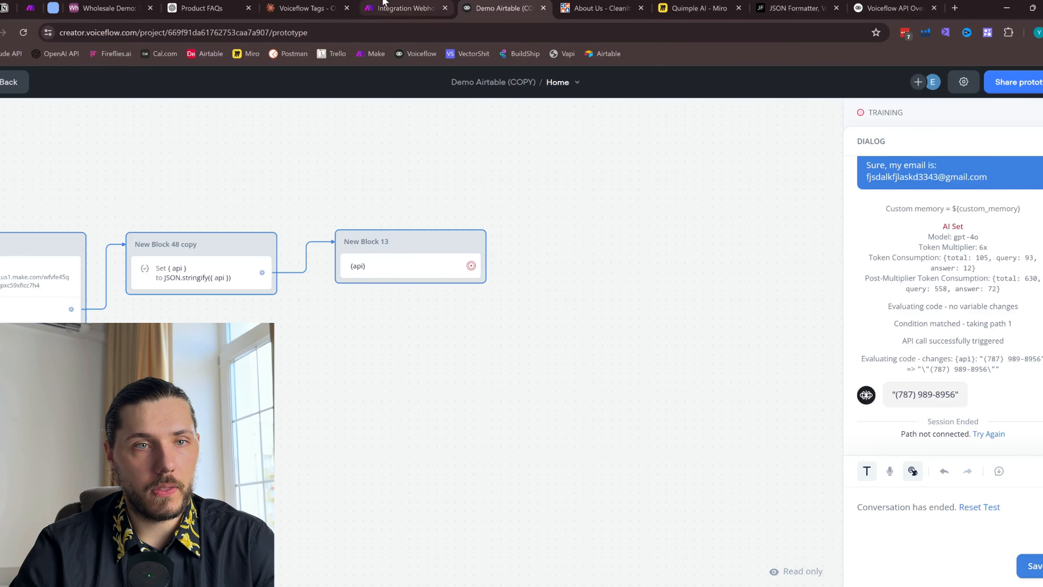
{"action": "left_click", "coordinate": [119, 8]}
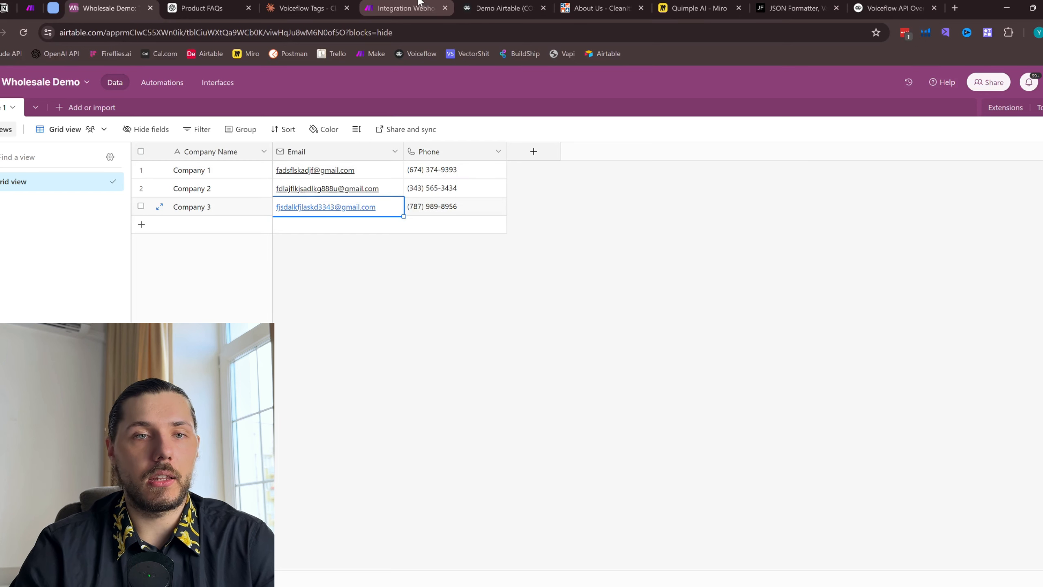
{"action": "left_click", "coordinate": [472, 5]}
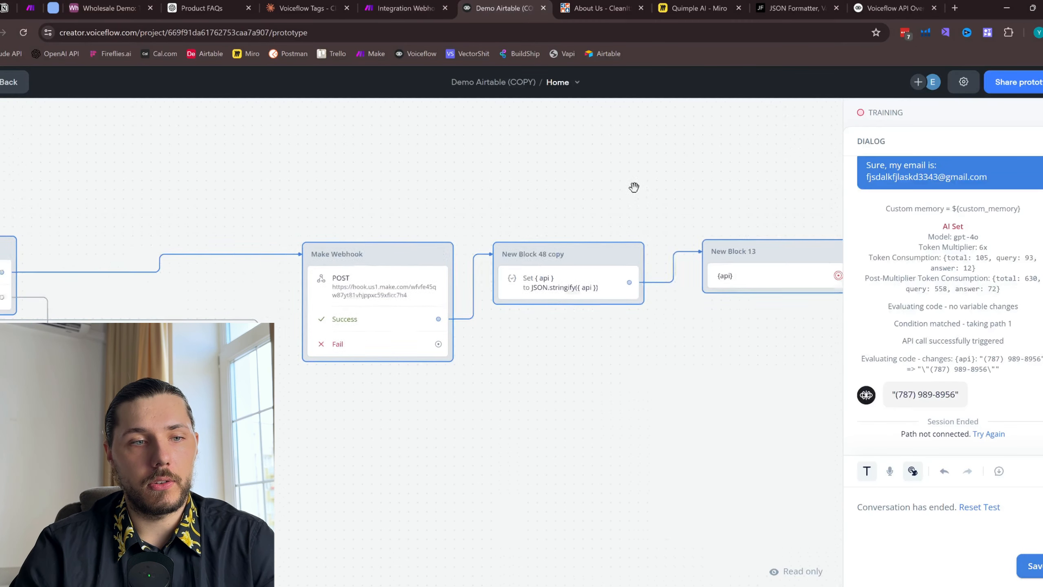
Review the Make Webhook step's capture path response[0].Phone
{"action": "left_click", "coordinate": [381, 297]}
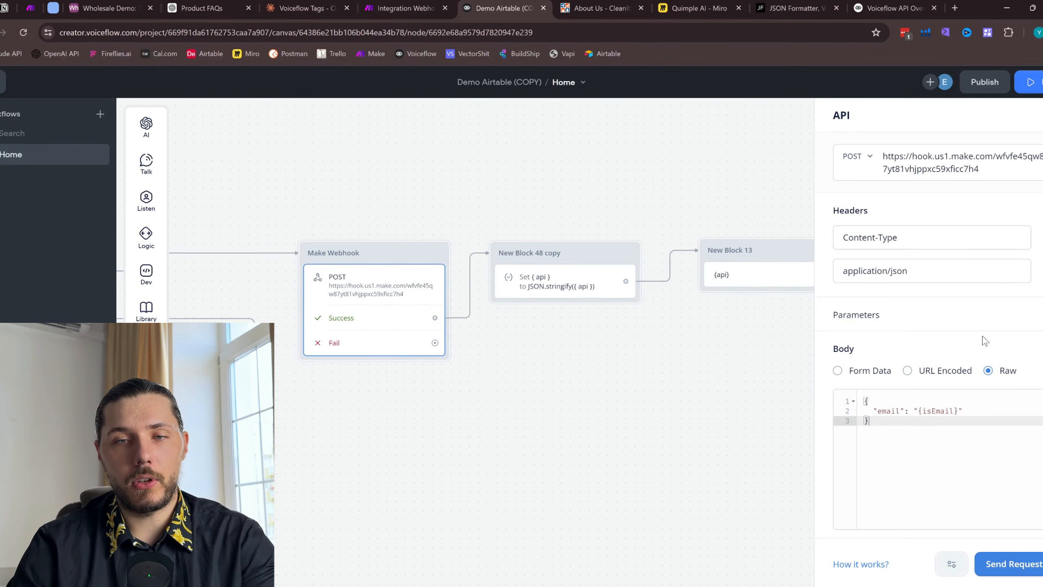
{"action": "scroll", "coordinate": [891, 488], "scroll_direction": "down", "scroll_amount": 3}
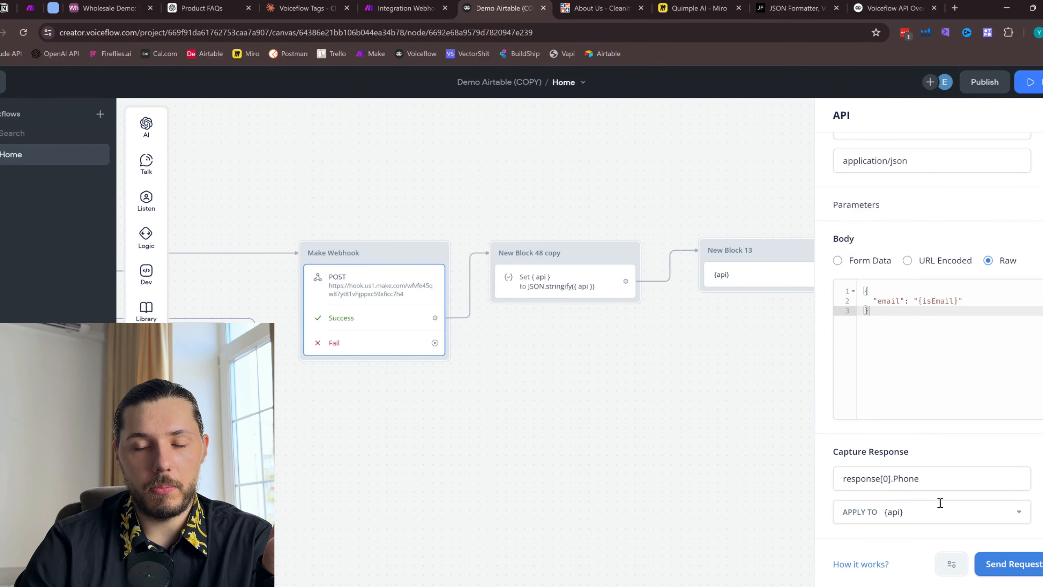
{"action": "left_click_drag", "start_coordinate": [856, 479], "coordinate": [834, 478]}
{"action": "left_click", "coordinate": [911, 479]}
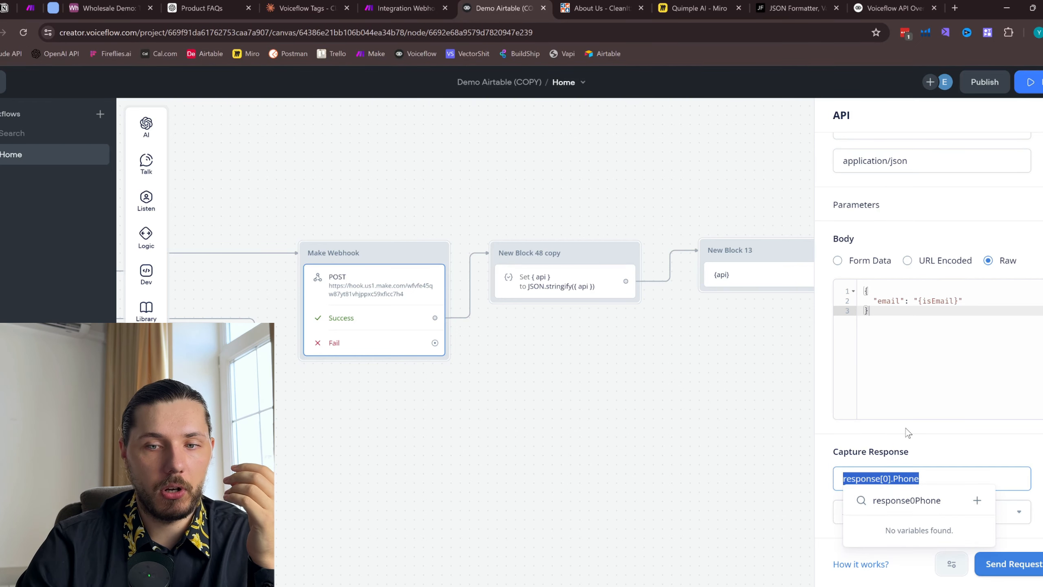
Test the request with Company 3's Airtable e-mail as isEmail and check the returned record and phone
{"action": "left_click", "coordinate": [1025, 563]}
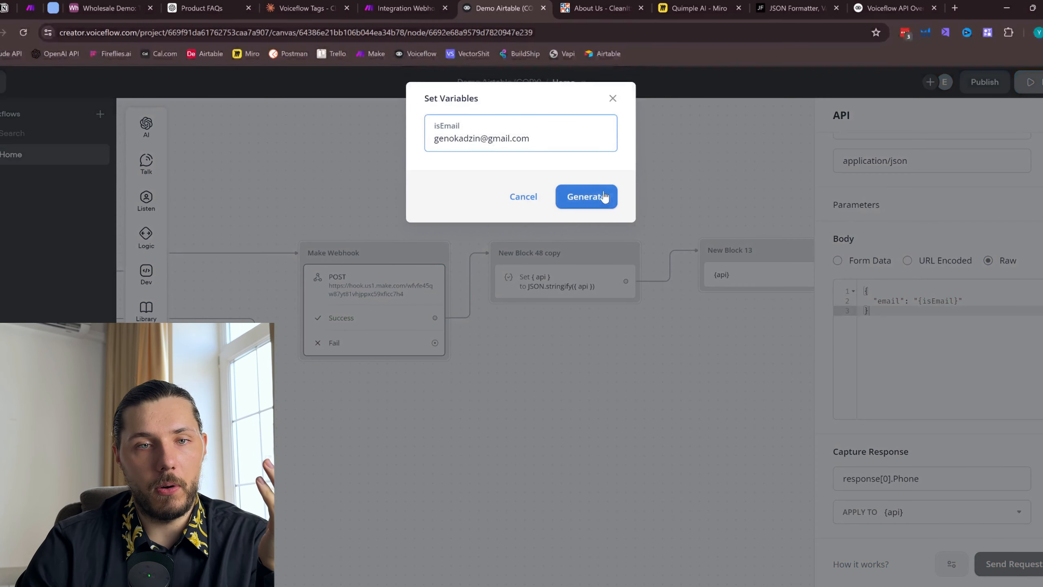
{"action": "left_click", "coordinate": [403, 8]}
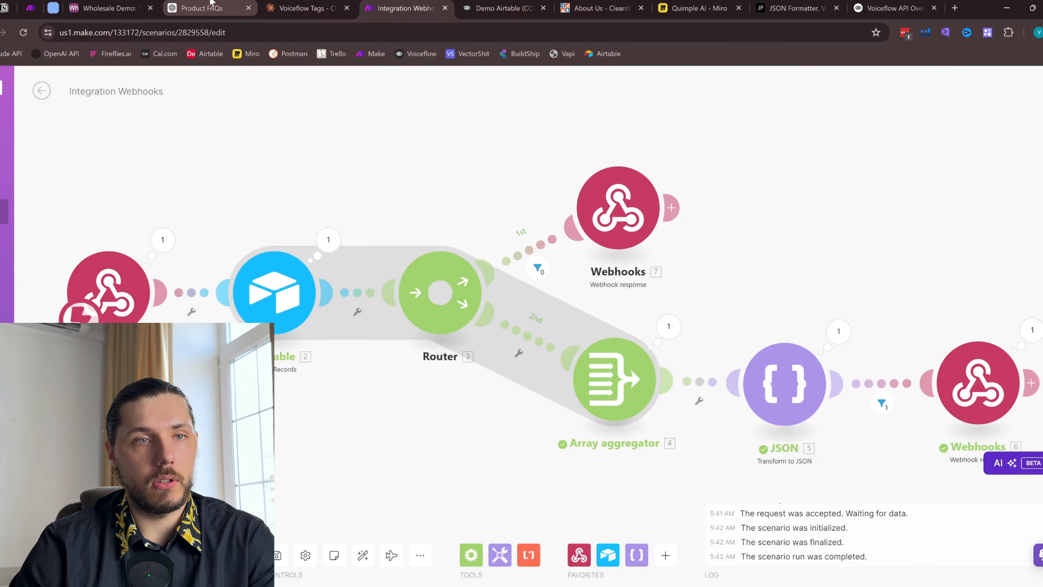
{"action": "left_click", "coordinate": [143, 3]}
{"action": "left_click", "coordinate": [472, 9]}
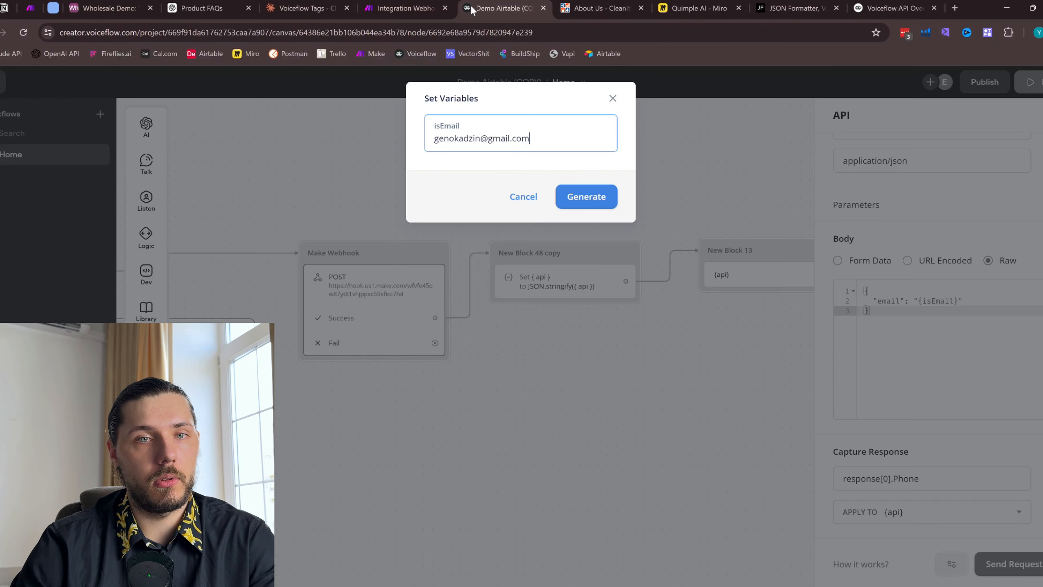
{"action": "left_click_drag", "start_coordinate": [538, 138], "coordinate": [396, 136]}
{"action": "key", "text": "ctrl+v"}
{"action": "left_click", "coordinate": [580, 197]}
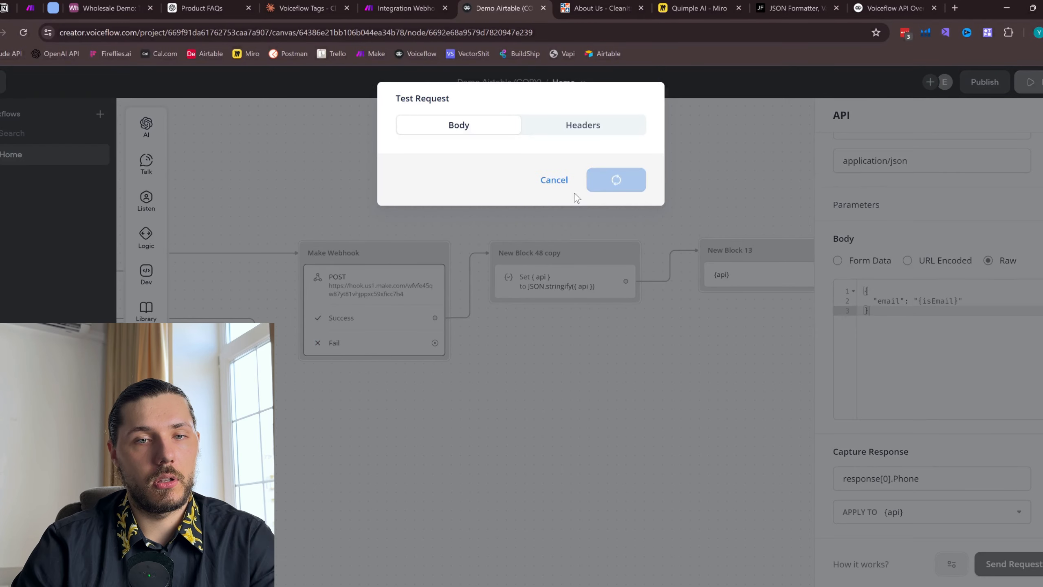
{"action": "left_click_drag", "start_coordinate": [448, 176], "coordinate": [506, 268]}
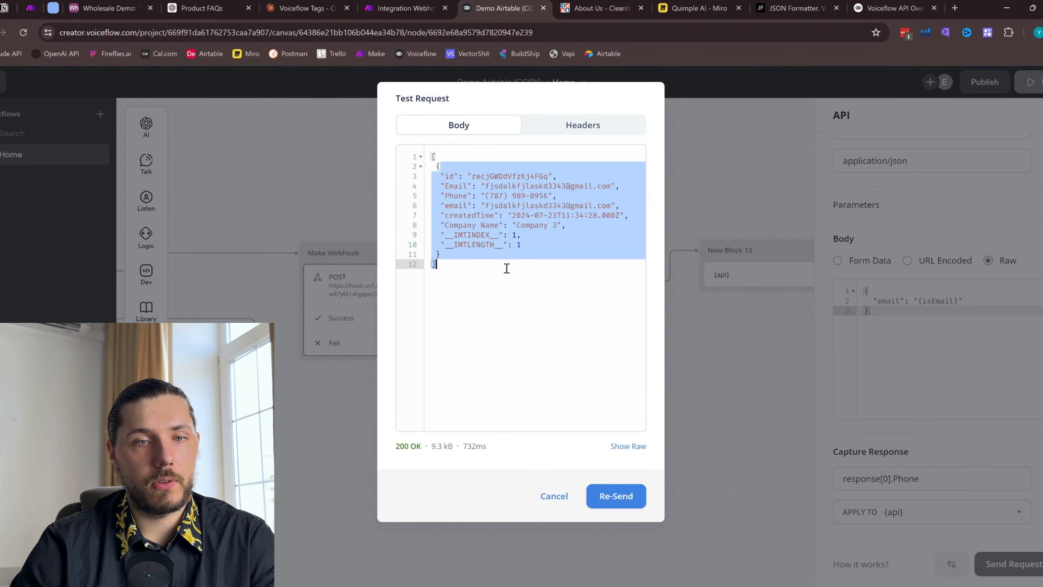
{"action": "left_click", "coordinate": [495, 246]}
{"action": "left_click_drag", "start_coordinate": [445, 194], "coordinate": [468, 194]}
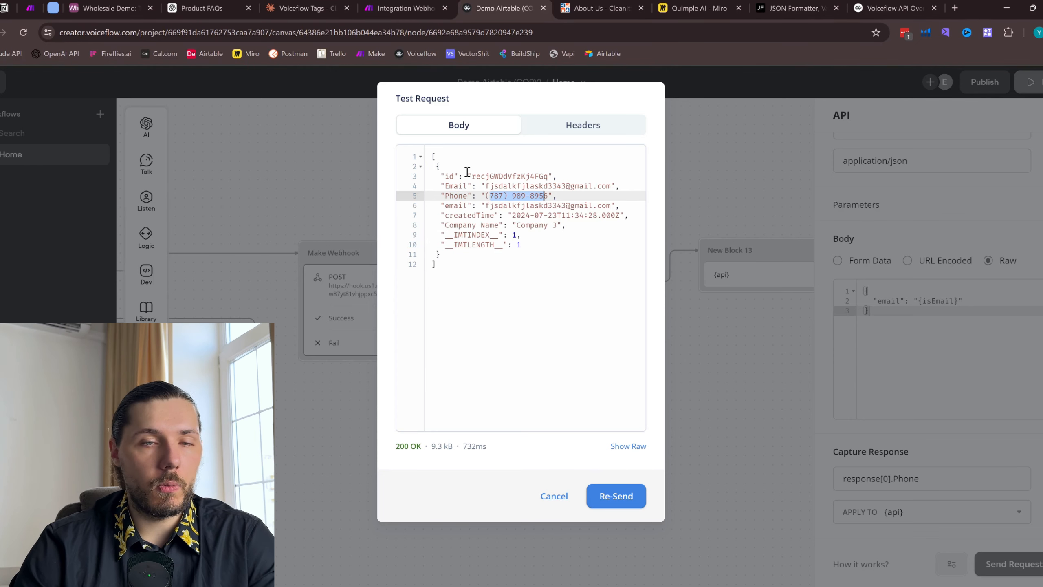
{"action": "left_click", "coordinate": [817, 194]}
{"action": "left_click", "coordinate": [1008, 563]}
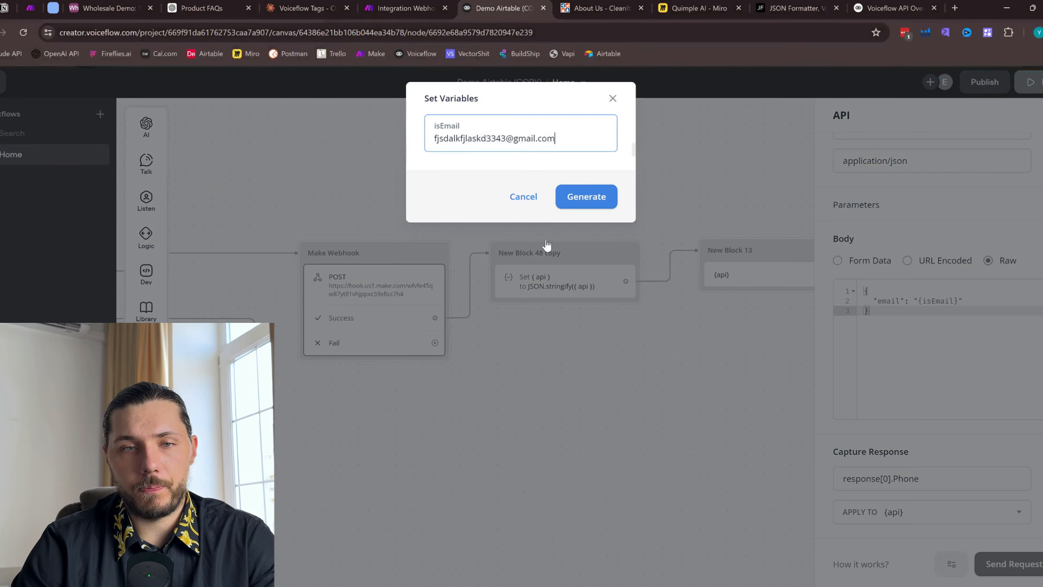
{"action": "left_click_drag", "start_coordinate": [575, 140], "coordinate": [419, 145]}
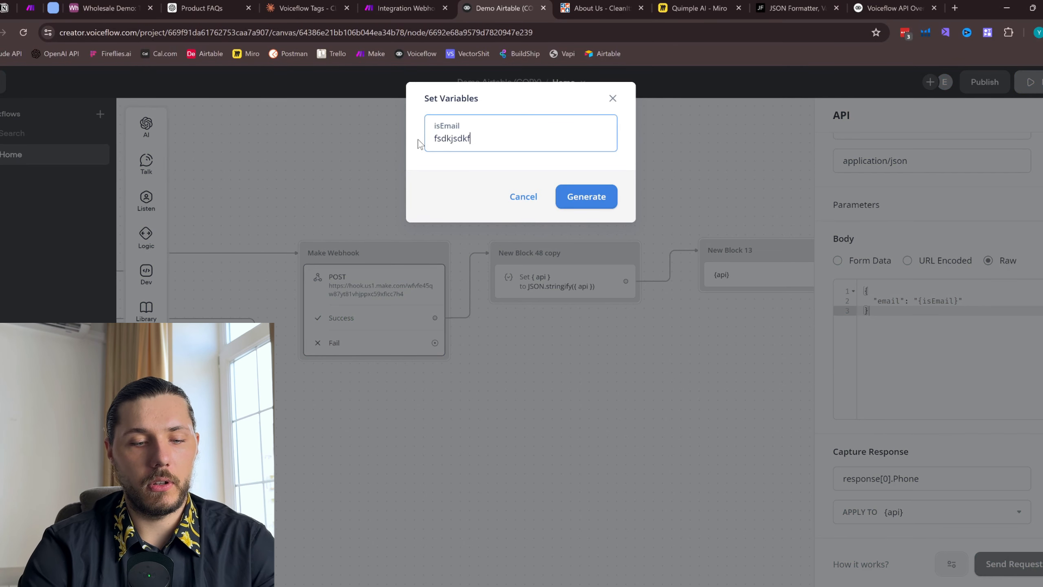
{"action": "left_click", "coordinate": [393, 4]}
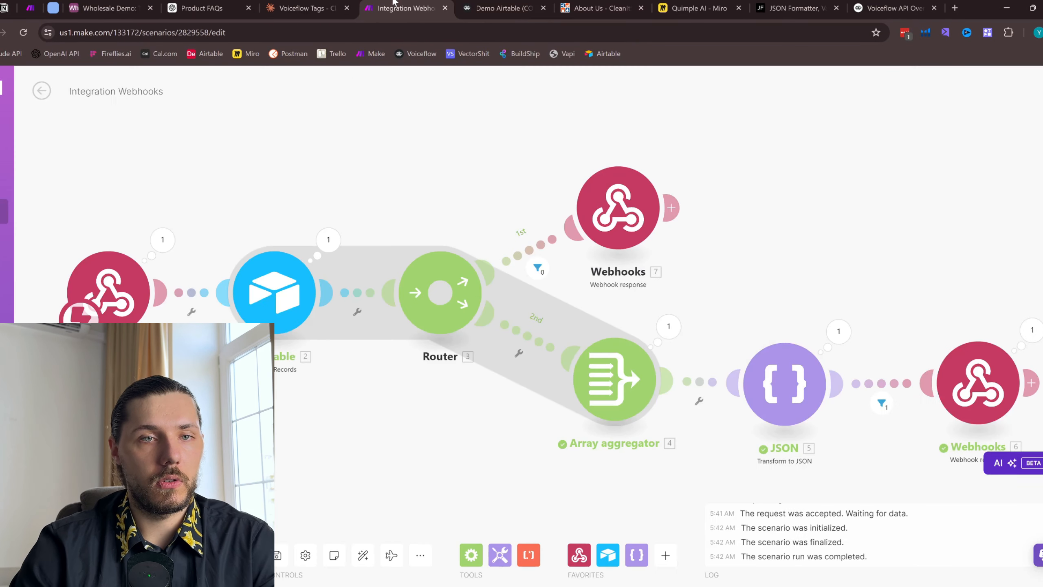
{"action": "left_click", "coordinate": [162, 239]}
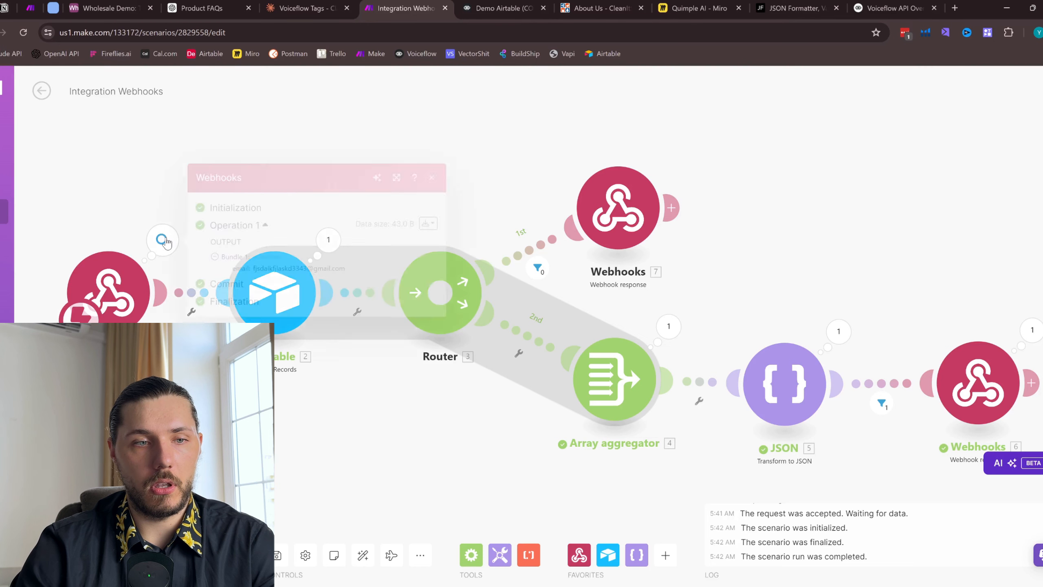
{"action": "left_click", "coordinate": [432, 177]}
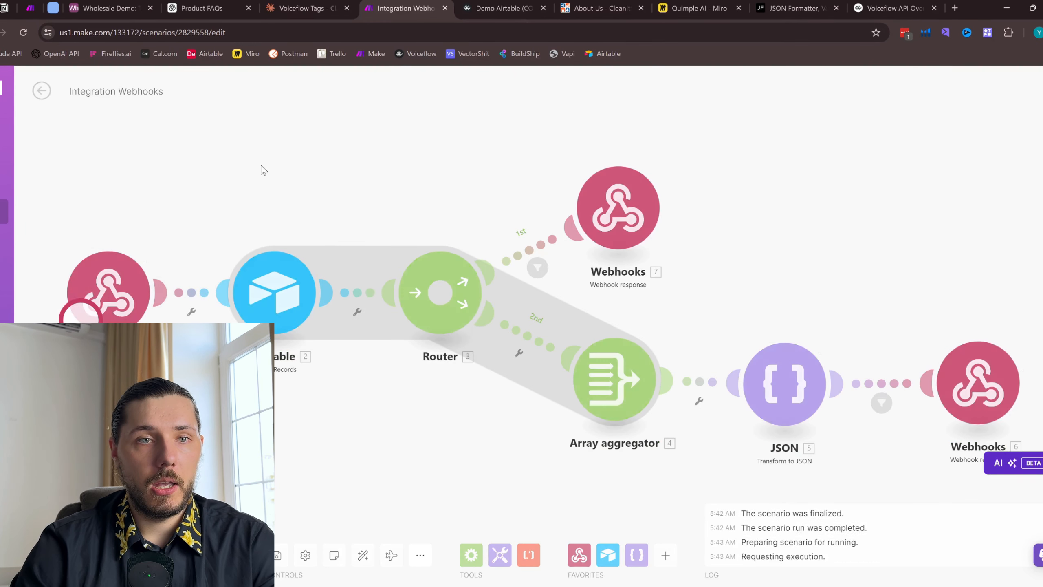
Send the made-up e-mail test request and read the response headers returned
{"action": "left_click", "coordinate": [504, 6]}
{"action": "left_click", "coordinate": [586, 197]}
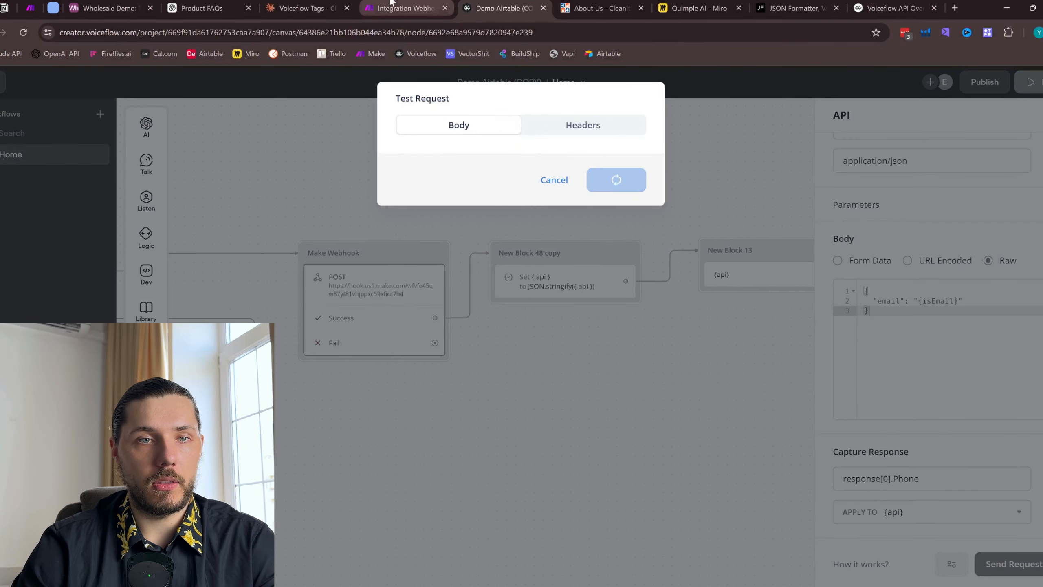
{"action": "left_click", "coordinate": [404, 8]}
{"action": "left_click", "coordinate": [483, 3]}
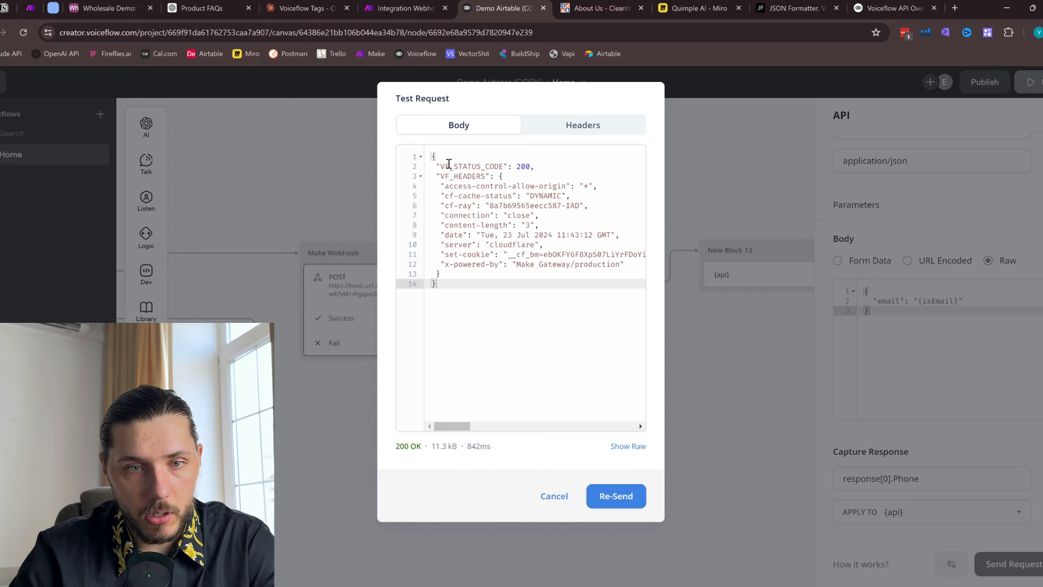
{"action": "left_click_drag", "start_coordinate": [447, 161], "coordinate": [528, 303]}
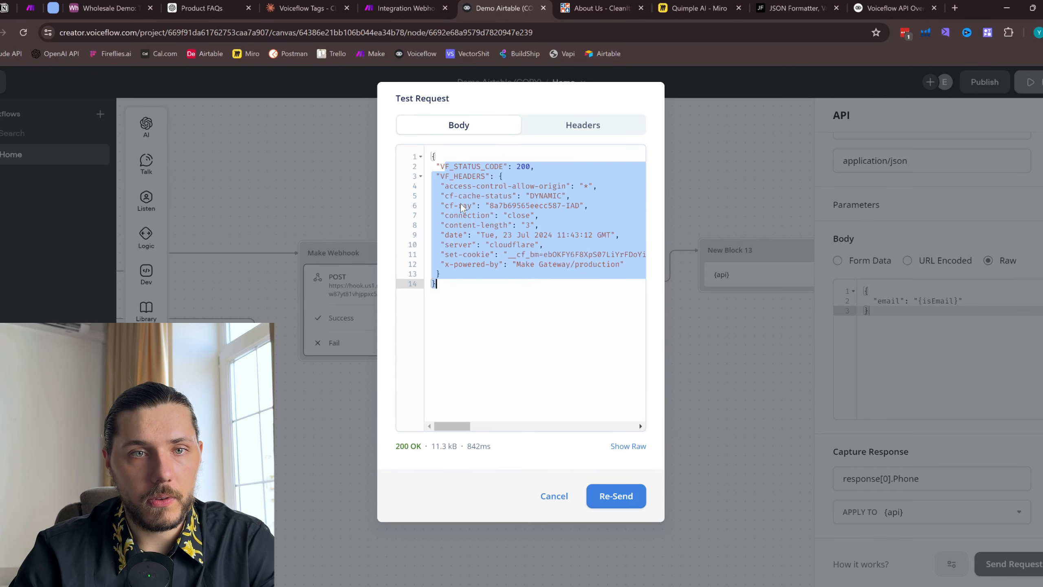
{"action": "left_click", "coordinate": [862, 383]}
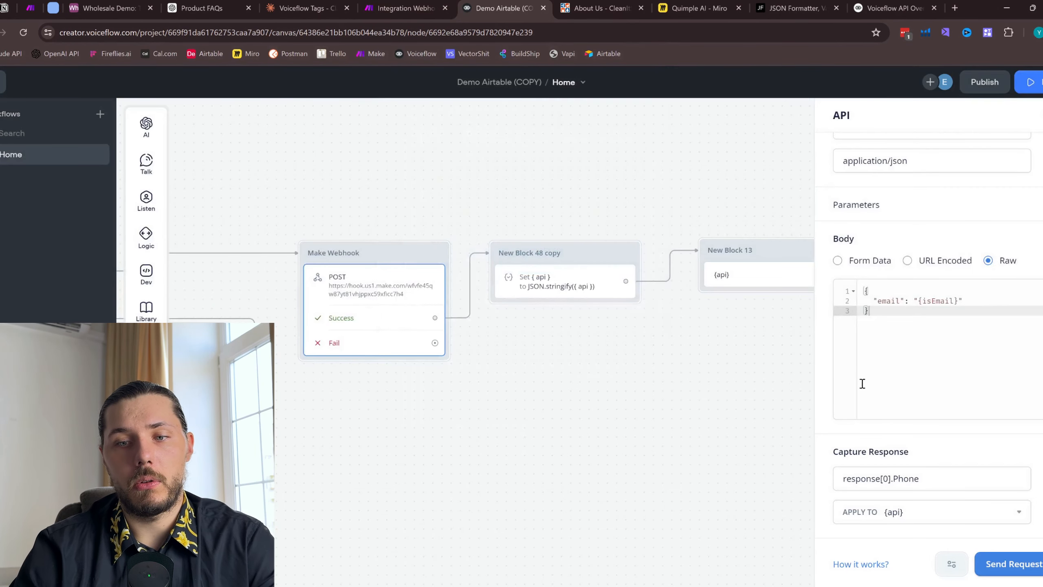
Retest with a stored Airtable customer e-mail and locate the id field in the response
{"action": "left_click", "coordinate": [588, 380]}
{"action": "left_click", "coordinate": [421, 278]}
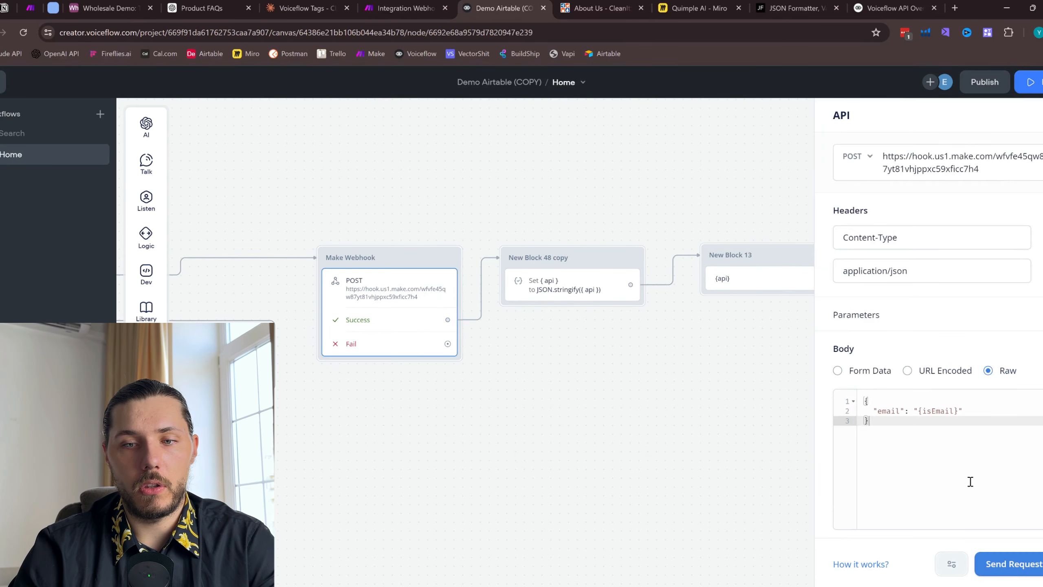
{"action": "scroll", "coordinate": [984, 502], "scroll_direction": "down", "scroll_amount": 3}
{"action": "left_click", "coordinate": [1011, 564]}
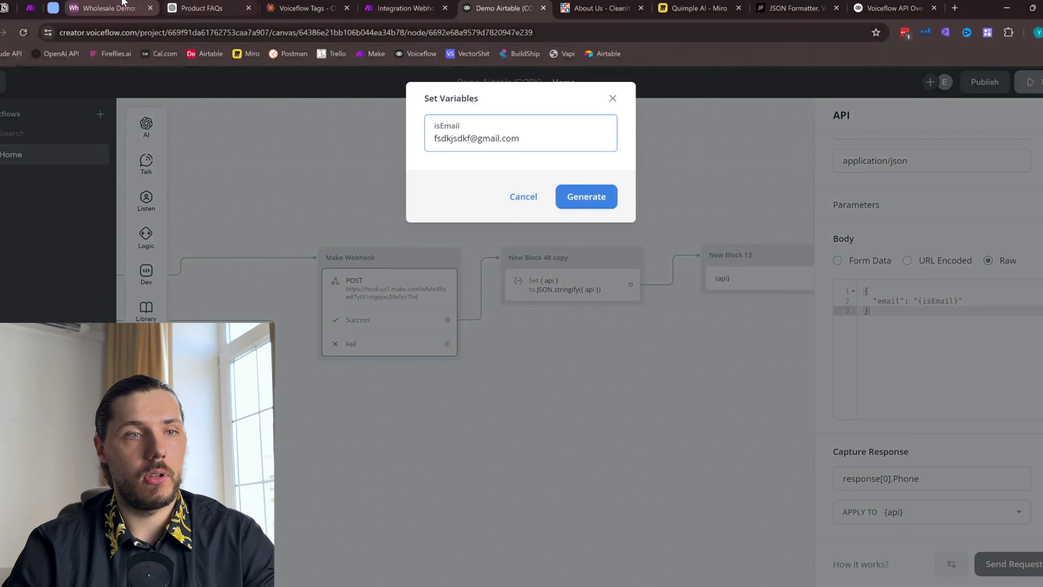
{"action": "left_click", "coordinate": [109, 7]}
{"action": "left_click", "coordinate": [500, 3]}
{"action": "left_click_drag", "start_coordinate": [539, 140], "coordinate": [418, 144]}
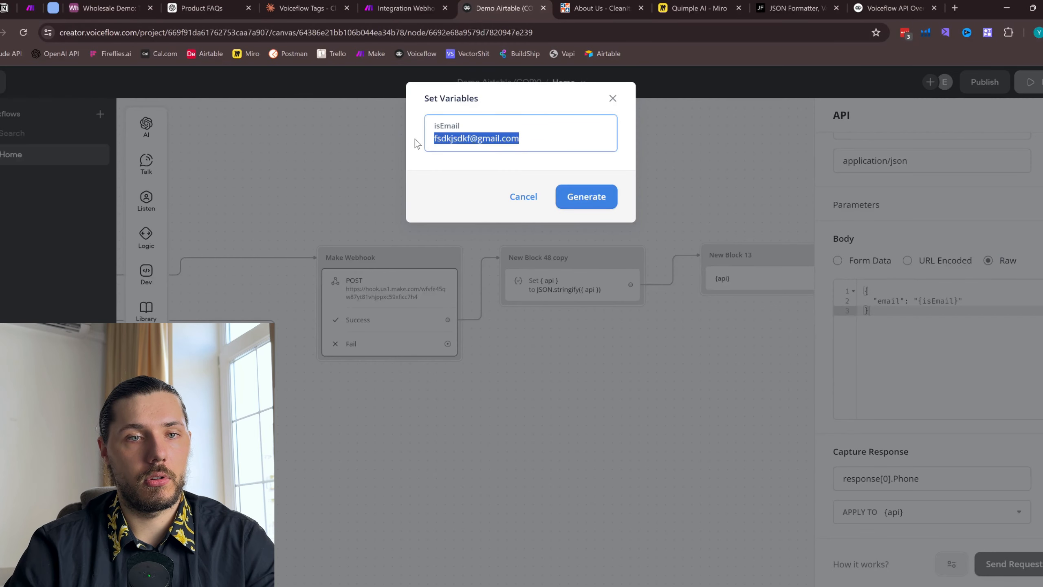
{"action": "key", "text": "ctrl+v"}
{"action": "left_click", "coordinate": [578, 199]}
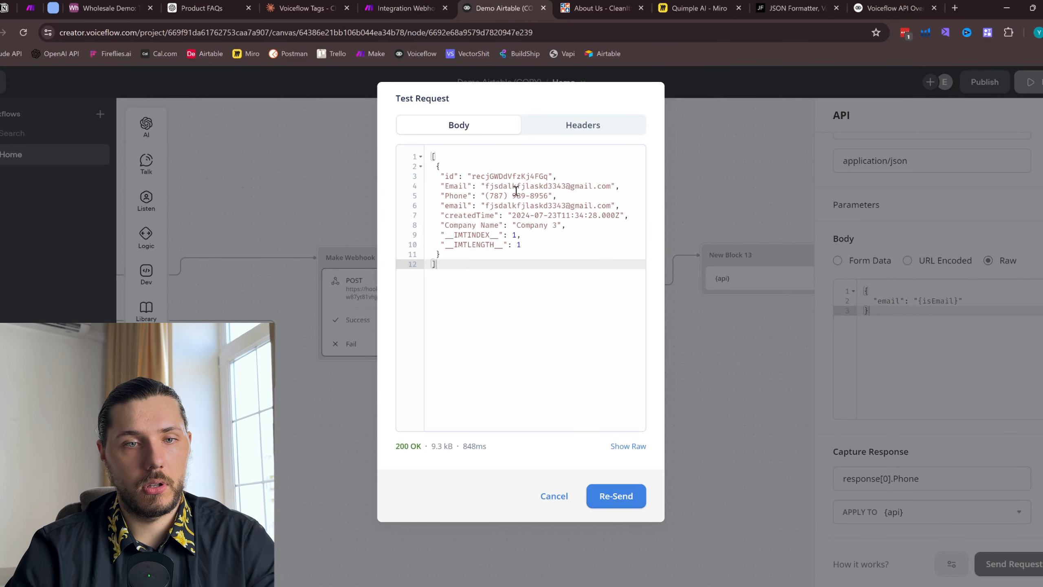
{"action": "double_click", "coordinate": [450, 175]}
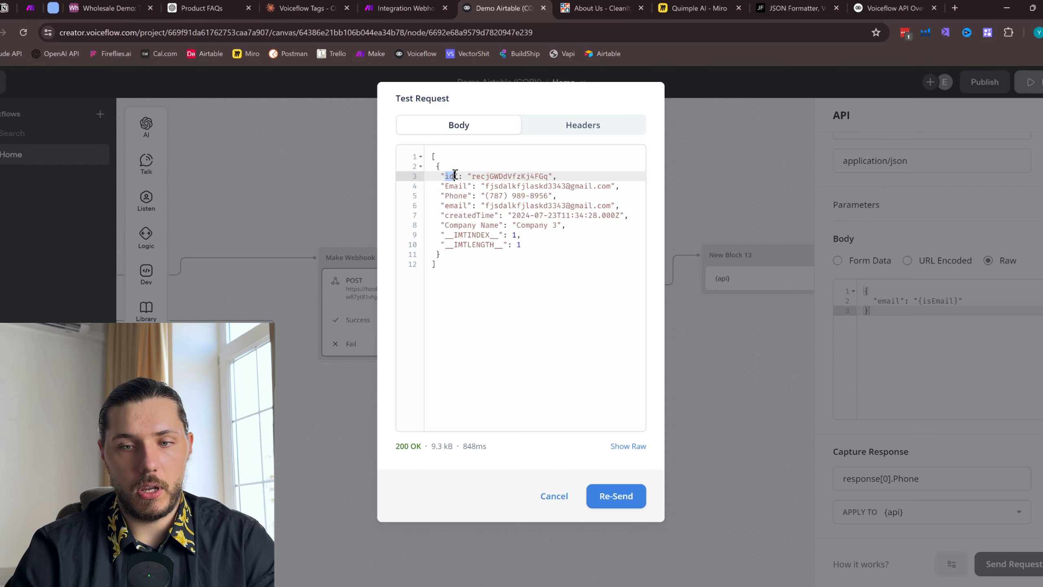
Change the capture path from response[0].Phone to response[0].id
{"action": "left_click", "coordinate": [823, 237]}
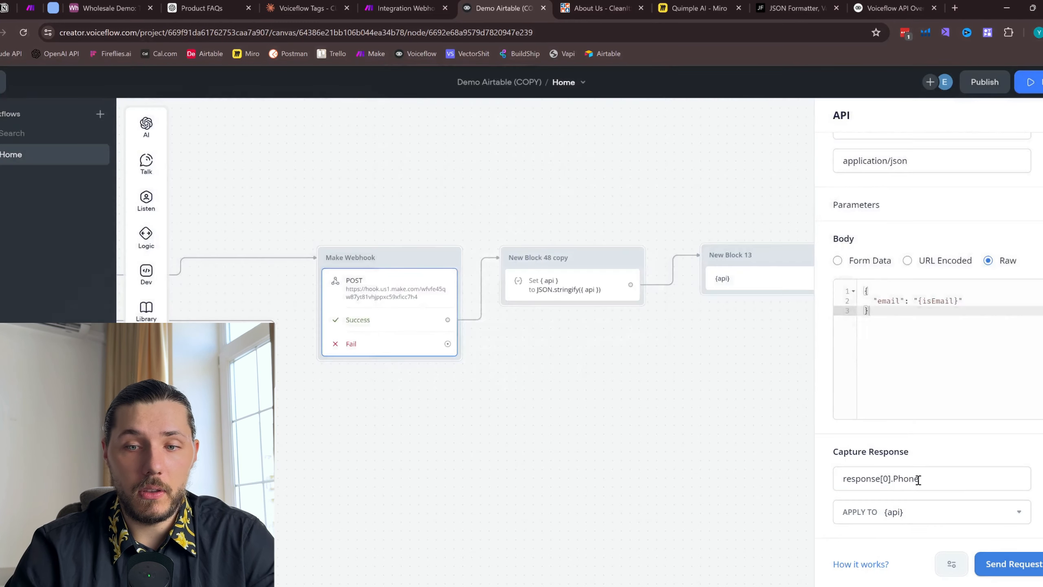
{"action": "double_click", "coordinate": [906, 478]}
{"action": "key", "text": "BackSpace"}
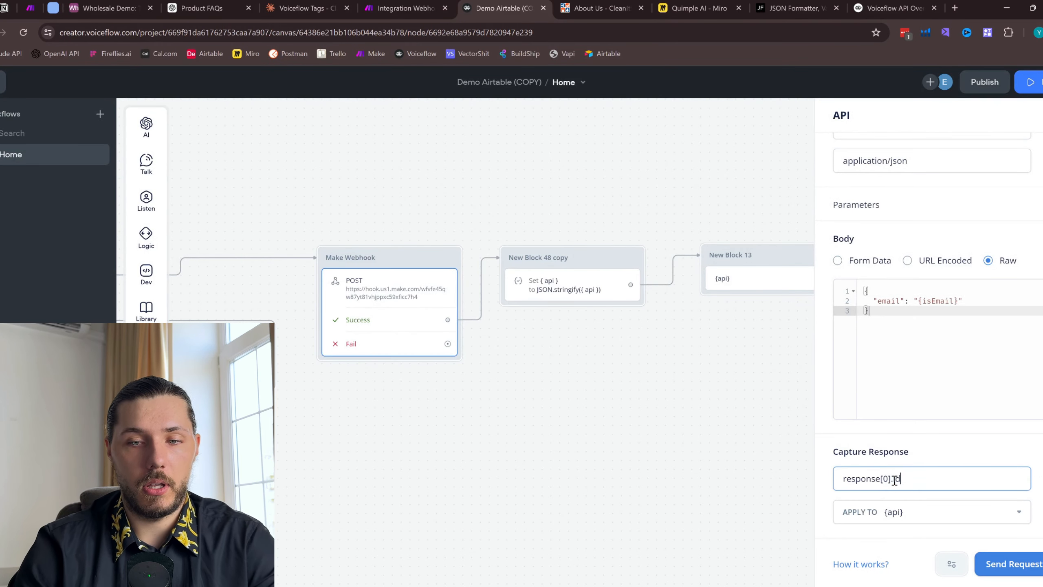
{"action": "type", "text": "id"}
Inspect the Set step's JSON.stringify assignment to the api variable in New Block 48 copy
{"action": "left_click_drag", "start_coordinate": [645, 360], "coordinate": [587, 362]}
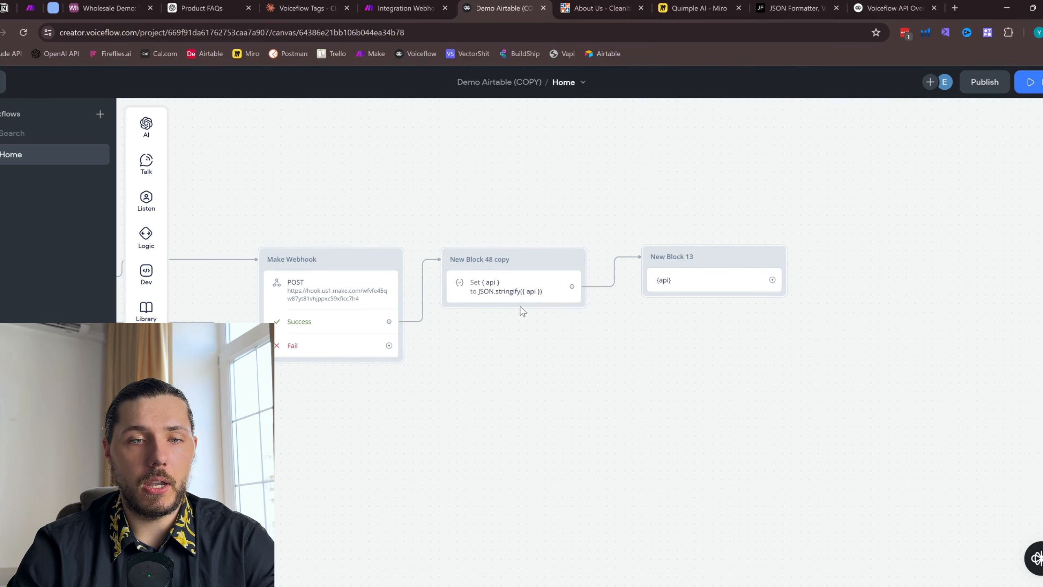
{"action": "left_click", "coordinate": [502, 291]}
{"action": "left_click", "coordinate": [926, 171]}
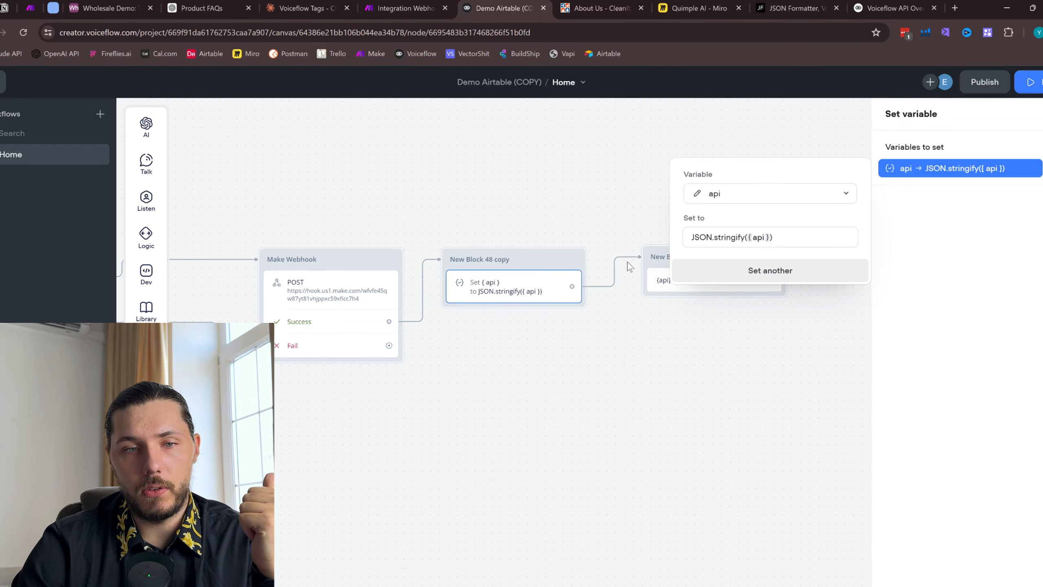
{"action": "left_click", "coordinate": [721, 238]}
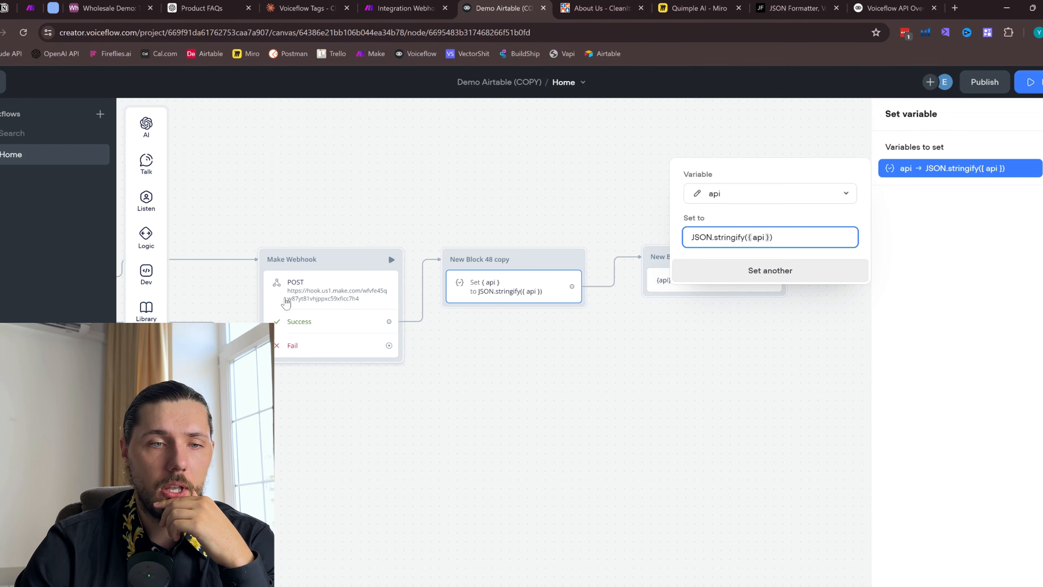
Recheck the captured id field, the Set step, and the {api} text step in New Block 13
{"action": "left_click", "coordinate": [333, 295]}
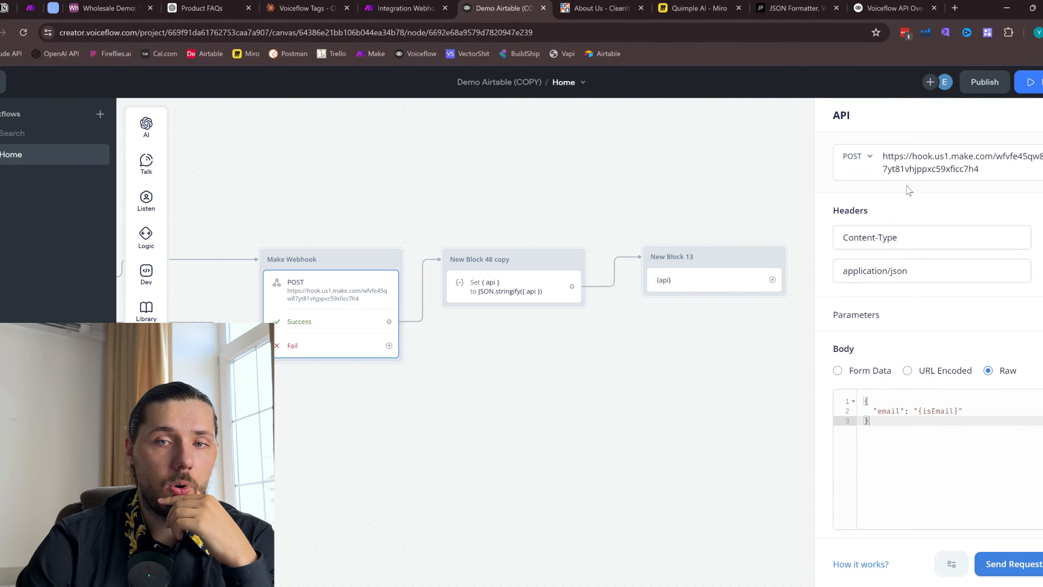
{"action": "scroll", "coordinate": [887, 228], "scroll_direction": "down", "scroll_amount": 3}
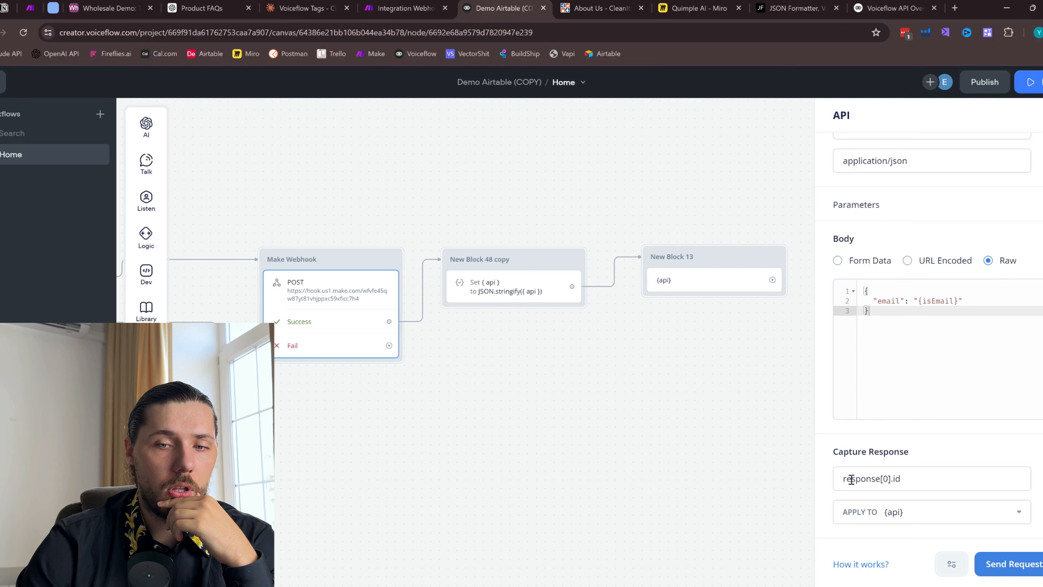
{"action": "double_click", "coordinate": [897, 479]}
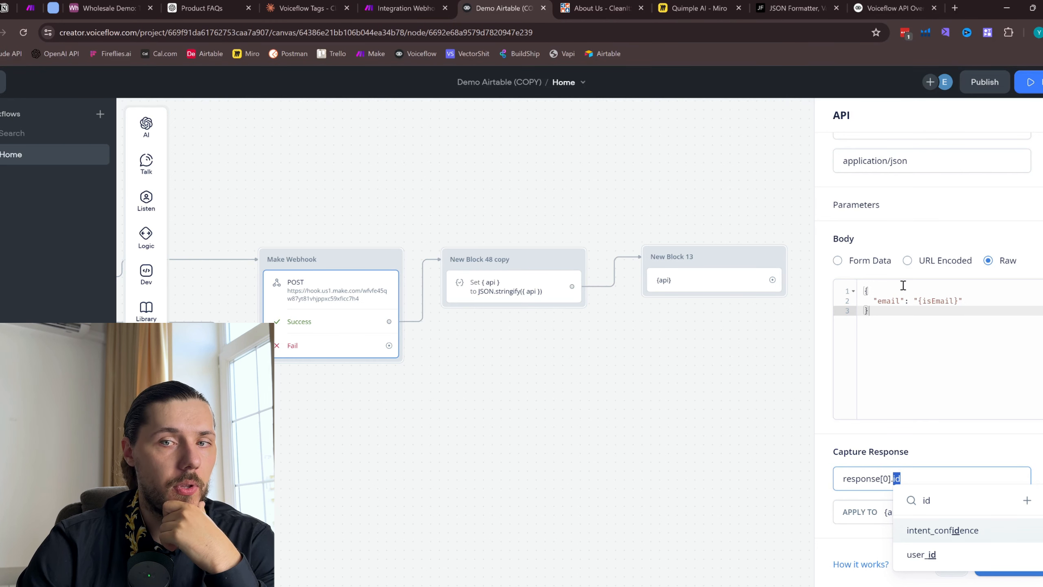
{"action": "left_click", "coordinate": [524, 286]}
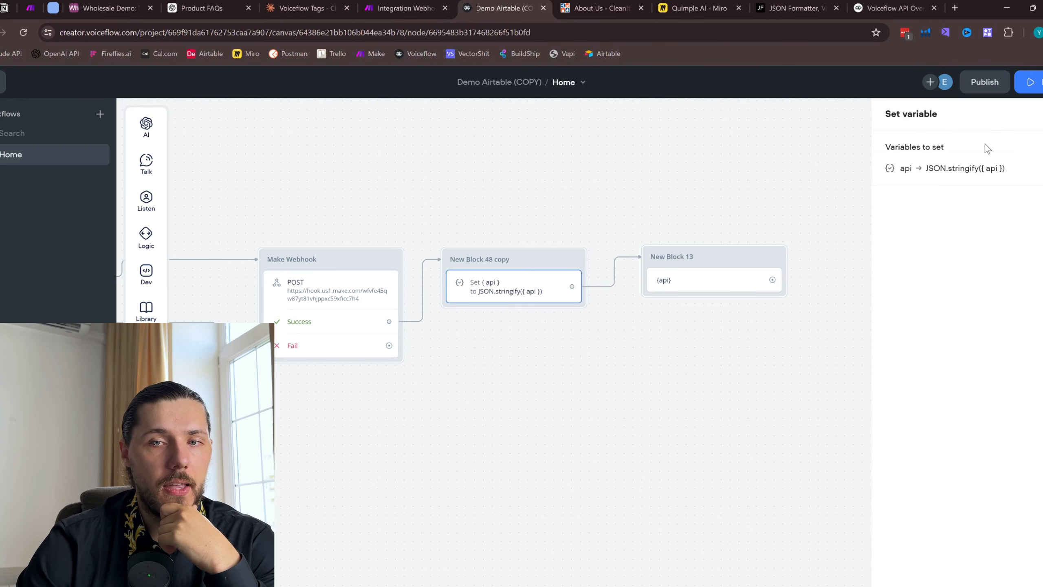
{"action": "left_click", "coordinate": [389, 301]}
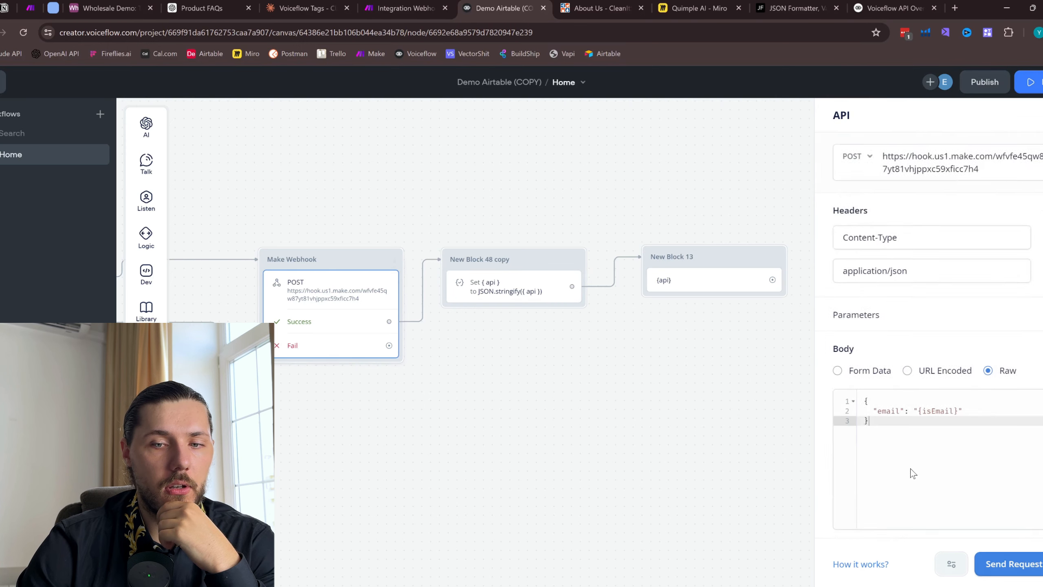
{"action": "scroll", "coordinate": [910, 474], "scroll_direction": "down", "scroll_amount": 3}
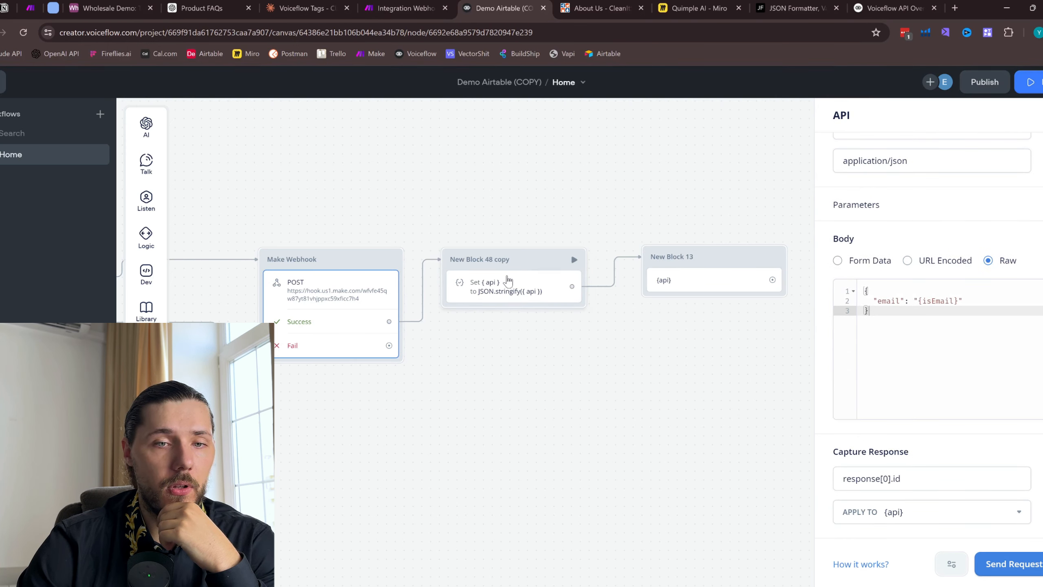
{"action": "left_click", "coordinate": [514, 283]}
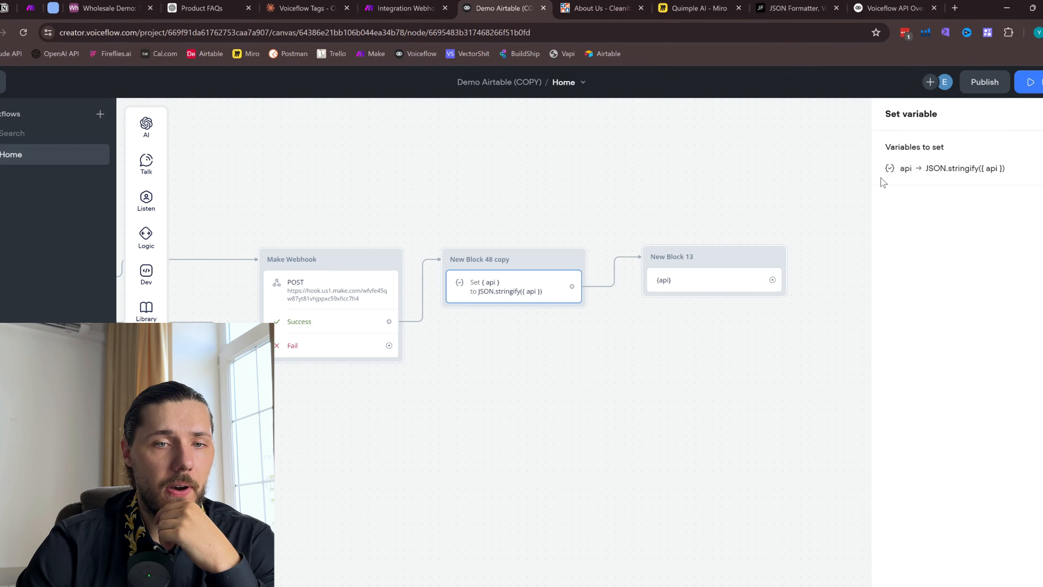
{"action": "left_click", "coordinate": [670, 287]}
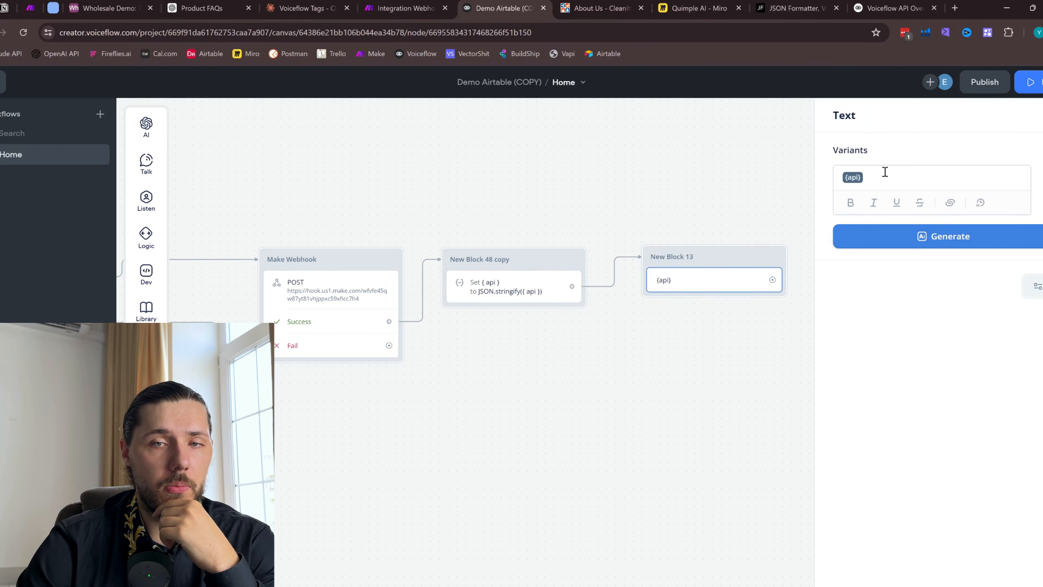
{"action": "left_click_drag", "start_coordinate": [675, 204], "coordinate": [550, 195]}
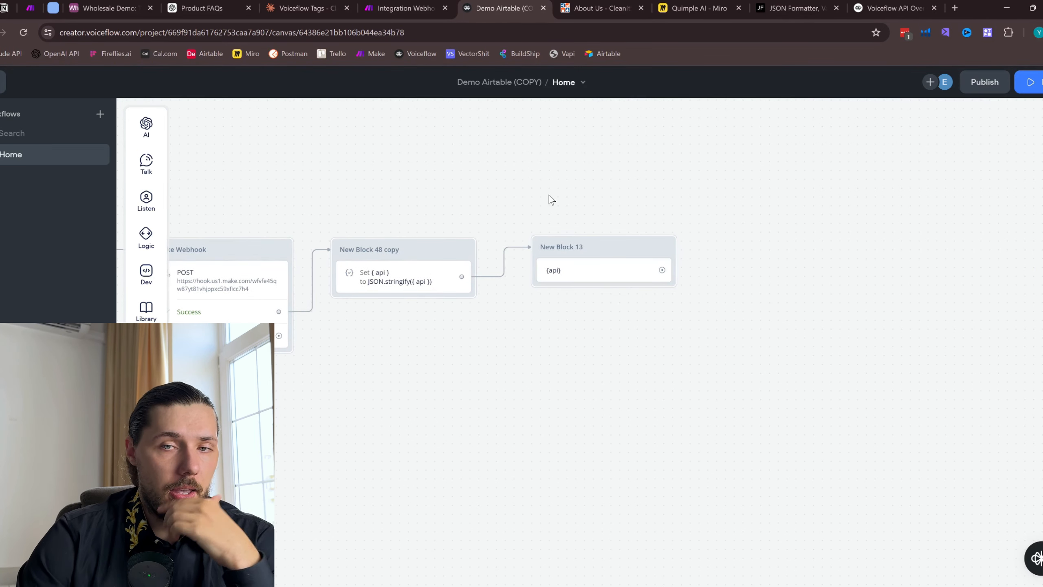
{"action": "left_click_drag", "start_coordinate": [306, 225], "coordinate": [601, 228]}
{"action": "scroll", "coordinate": [589, 223], "scroll_direction": "down", "scroll_amount": 3}
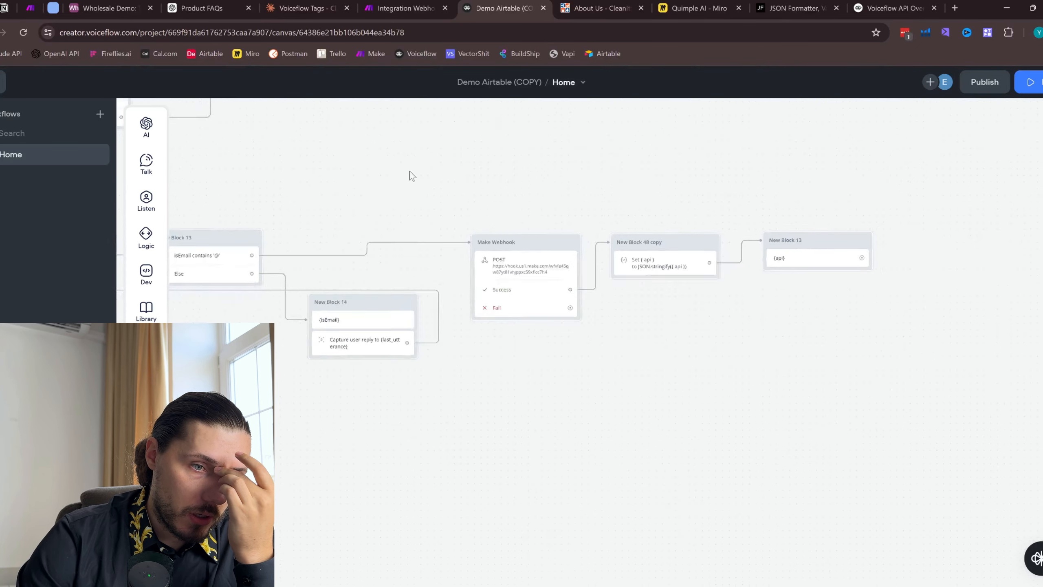
{"action": "left_click_drag", "start_coordinate": [411, 197], "coordinate": [691, 200]}
{"action": "scroll", "coordinate": [473, 212], "scroll_direction": "down", "scroll_amount": 1}
{"action": "scroll", "coordinate": [472, 212], "scroll_direction": "down", "scroll_amount": 1}
{"action": "left_click_drag", "start_coordinate": [421, 168], "coordinate": [576, 177]}
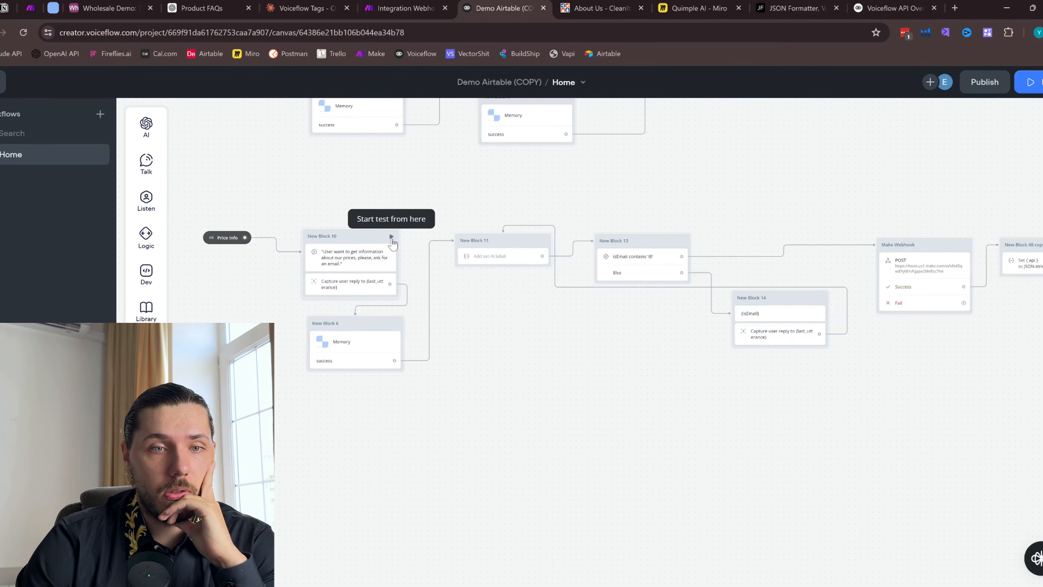
{"action": "left_click", "coordinate": [391, 237]}
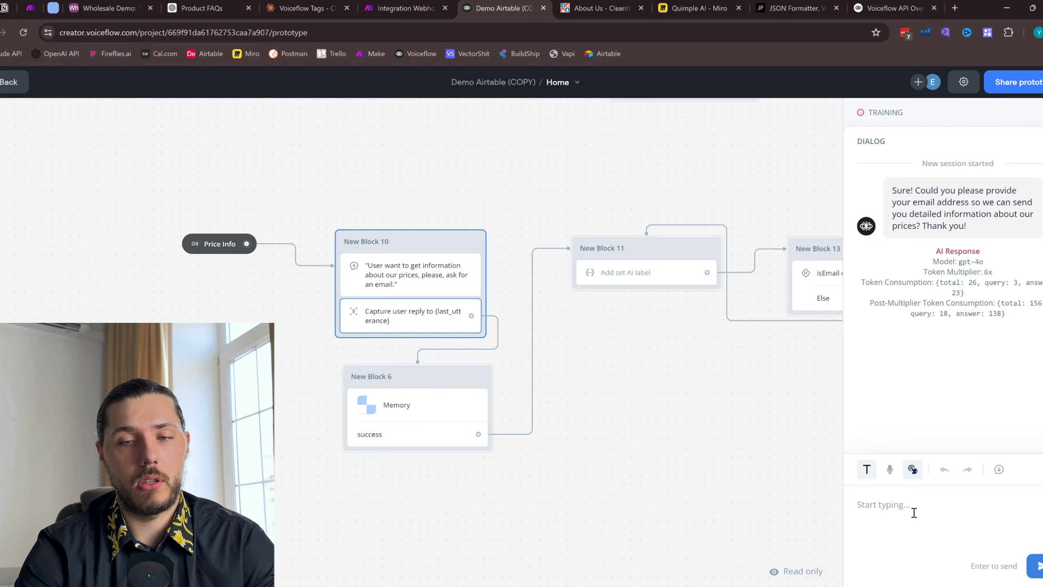
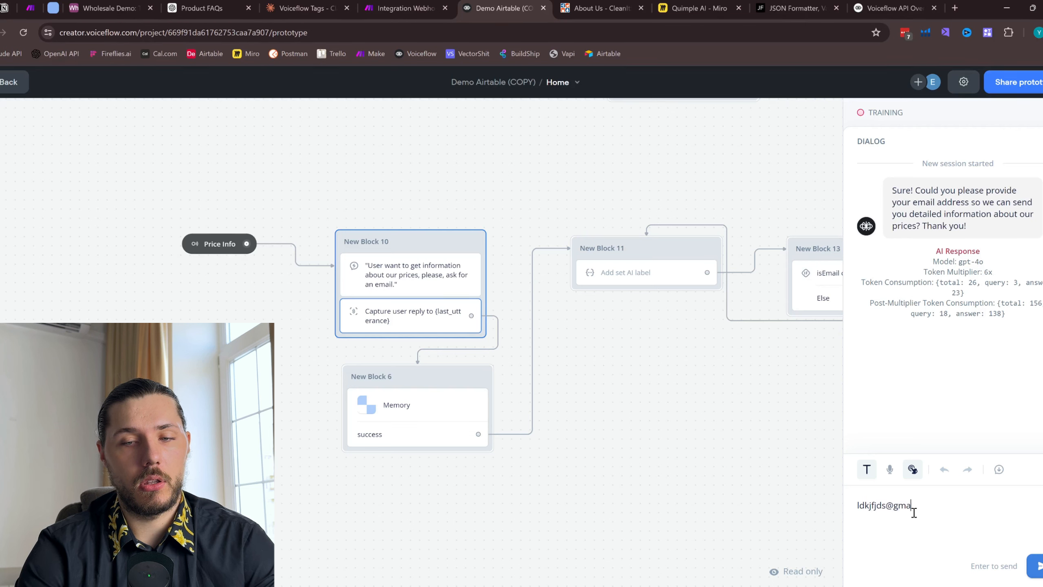
{"action": "key", "text": "Return"}
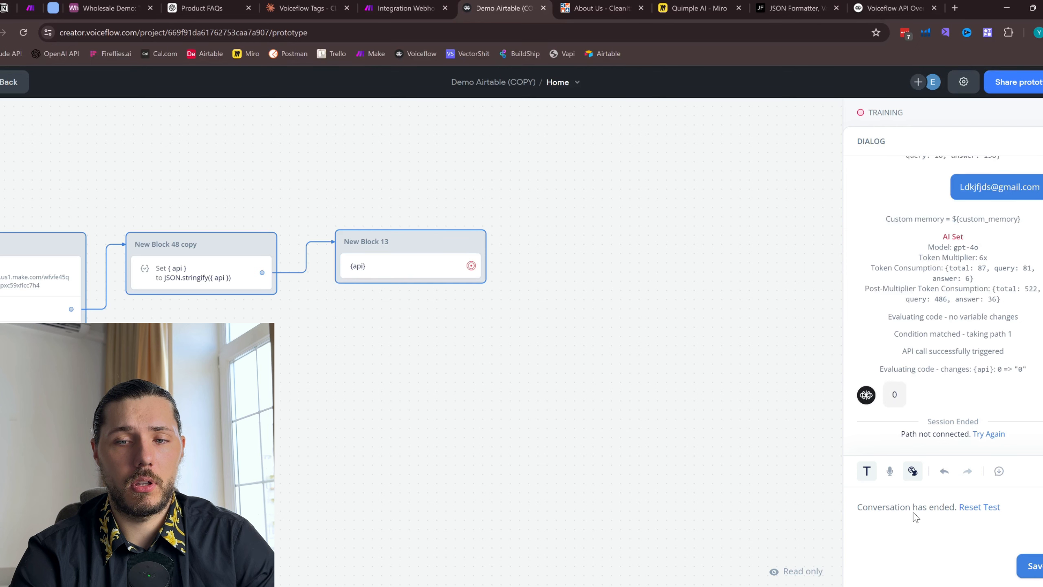
Close the test run and pan the canvas to the Make Webhook and later blocks
{"action": "left_click_drag", "start_coordinate": [86, 144], "coordinate": [549, 181]}
{"action": "key", "text": "Escape"}
{"action": "left_click_drag", "start_coordinate": [313, 196], "coordinate": [851, 213]}
{"action": "scroll", "coordinate": [435, 258], "scroll_direction": "down", "scroll_amount": 1}
{"action": "left_click_drag", "start_coordinate": [299, 250], "coordinate": [324, 239]}
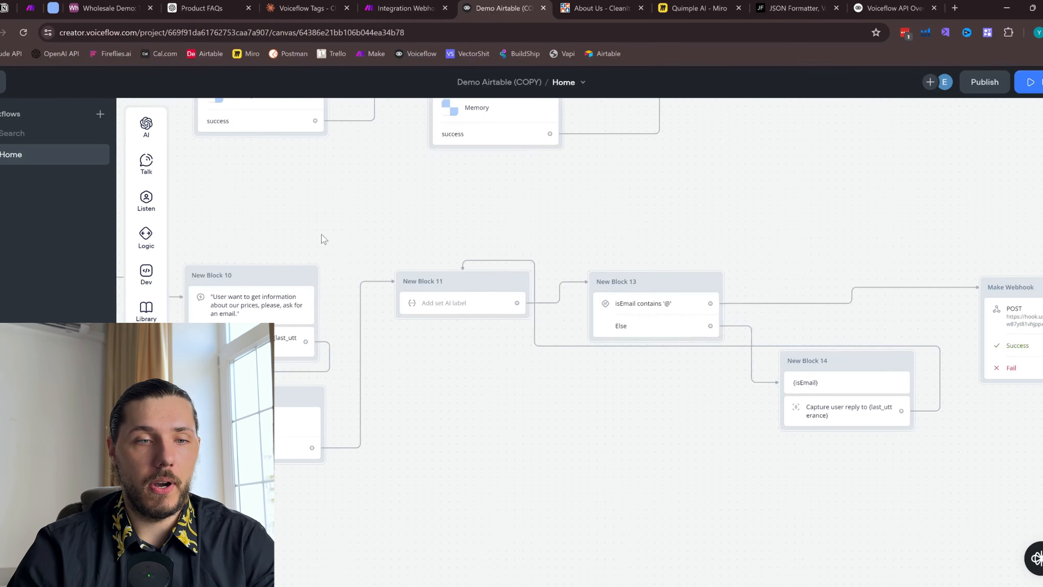
Run a test from New Block 10, sending a stored customer e-mail in the chat
{"action": "left_click", "coordinate": [307, 276]}
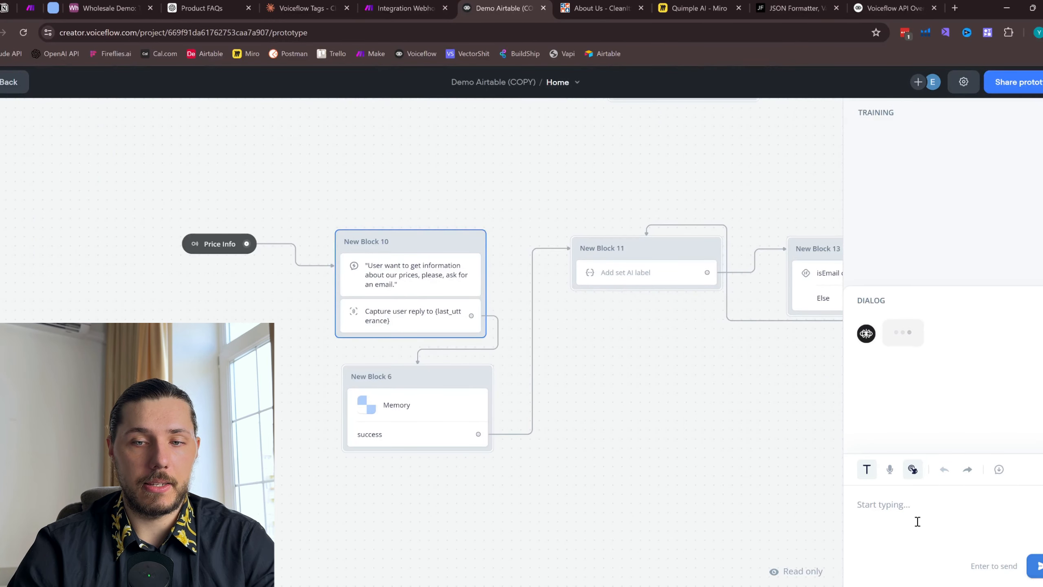
{"action": "left_click", "coordinate": [430, 2]}
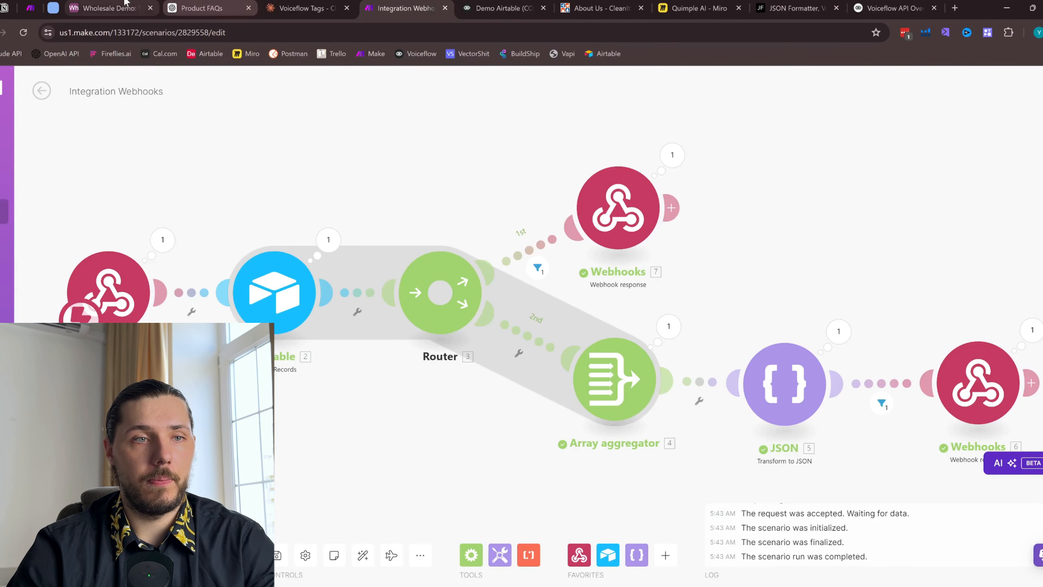
{"action": "left_click", "coordinate": [123, 2]}
{"action": "left_click", "coordinate": [508, 2]}
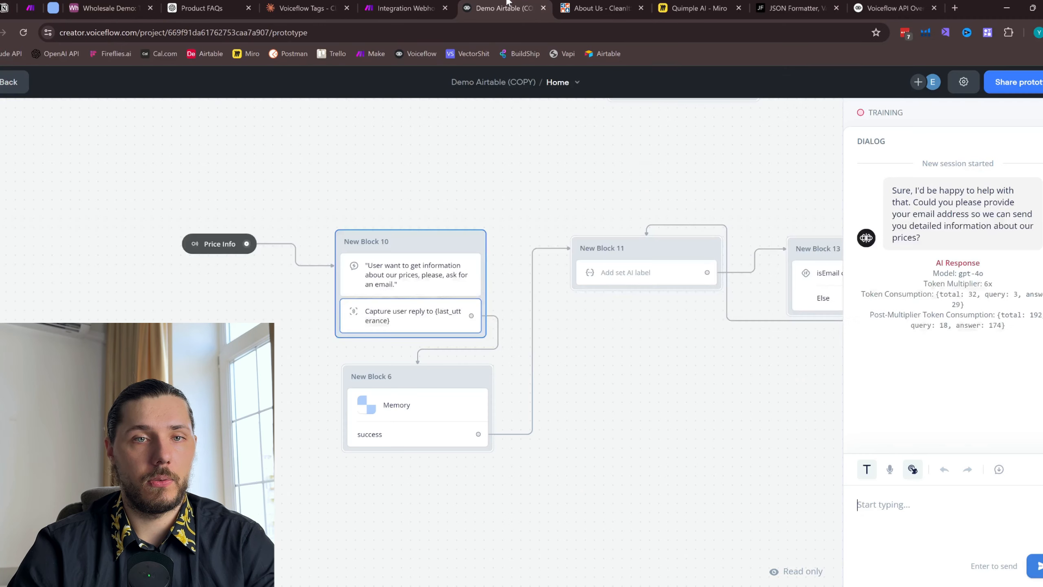
{"action": "left_click", "coordinate": [894, 510]}
{"action": "key", "text": "ctrl+v"}
{"action": "key", "text": "Return"}
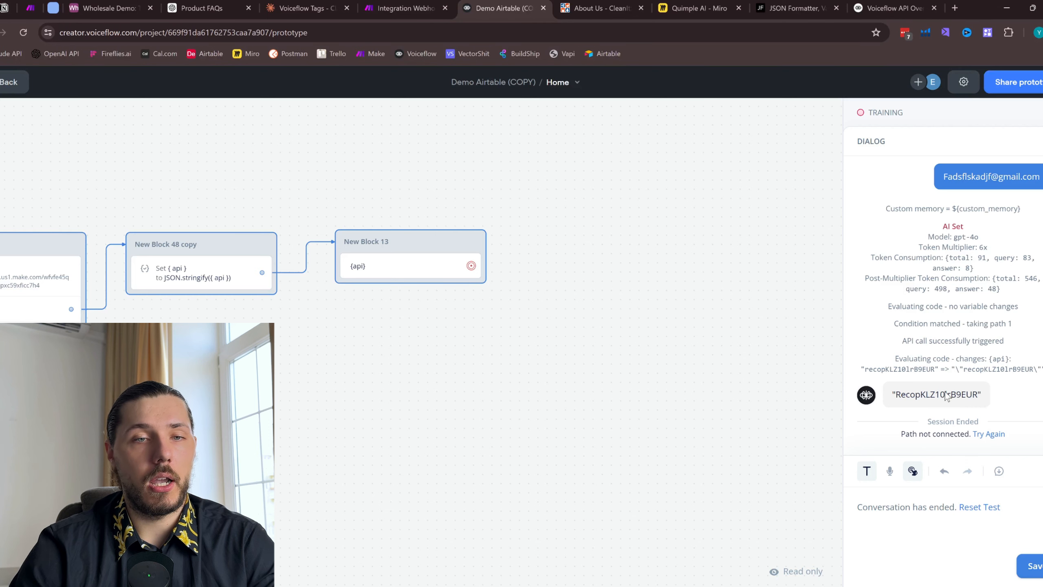
Close the test run and pan to the webhook result blocks
{"action": "key", "text": "Escape"}
{"action": "scroll", "coordinate": [659, 235], "scroll_direction": "down", "scroll_amount": 1}
{"action": "left_click_drag", "start_coordinate": [484, 177], "coordinate": [703, 230]}
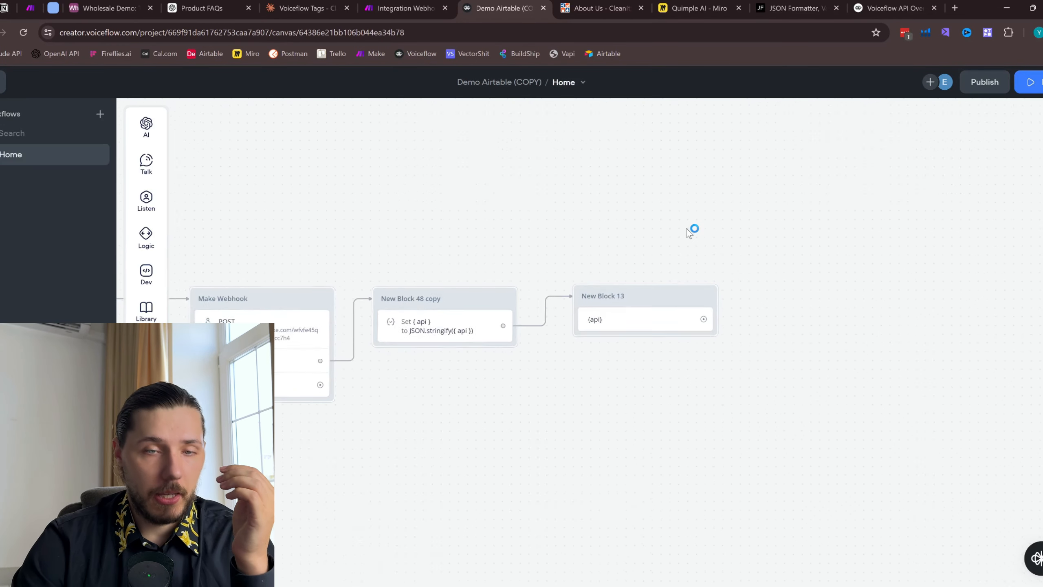
{"action": "scroll", "coordinate": [687, 229], "scroll_direction": "down", "scroll_amount": 2}
{"action": "scroll", "coordinate": [690, 232], "scroll_direction": "down", "scroll_amount": 1}
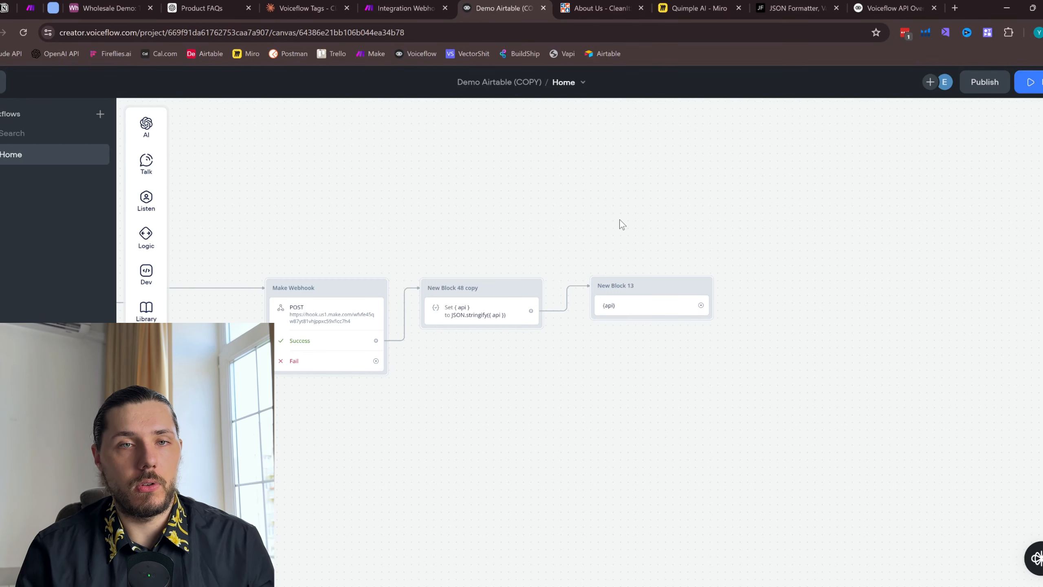
Open the CleanItSupply homepage from About Us and browse its categories, brands and Flash Sale
{"action": "left_click", "coordinate": [603, 6]}
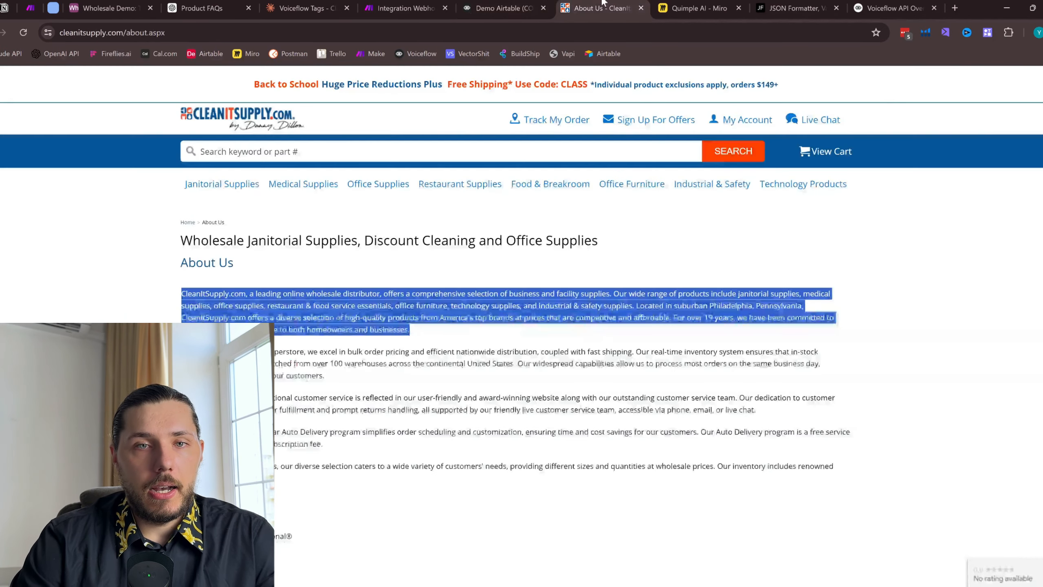
{"action": "left_click", "coordinate": [273, 115]}
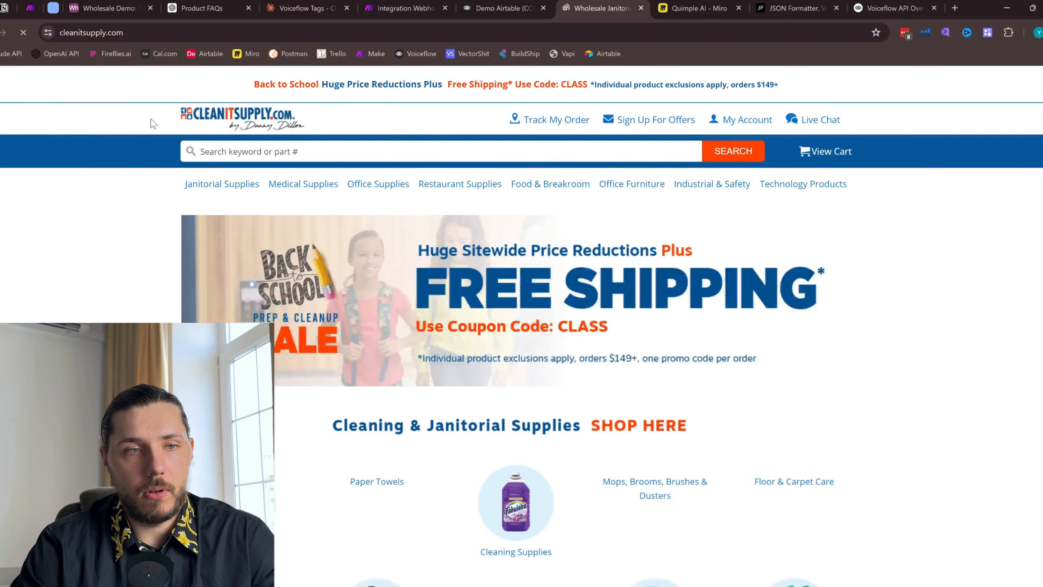
{"action": "scroll", "coordinate": [574, 359], "scroll_direction": "down", "scroll_amount": 1}
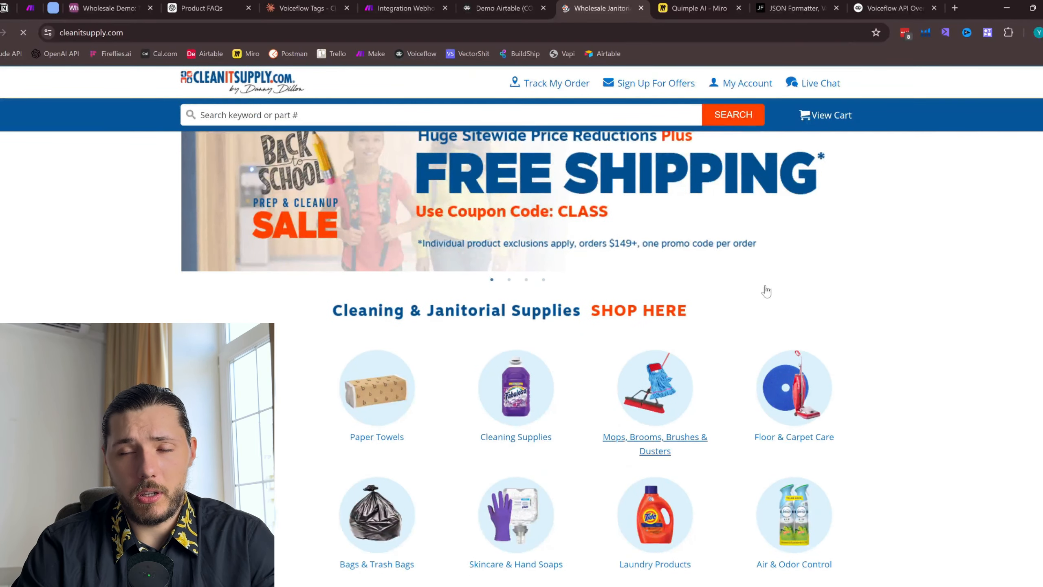
{"action": "scroll", "coordinate": [698, 415], "scroll_direction": "down", "scroll_amount": 5}
{"action": "scroll", "coordinate": [759, 365], "scroll_direction": "up", "scroll_amount": 5}
{"action": "scroll", "coordinate": [743, 365], "scroll_direction": "down", "scroll_amount": 5}
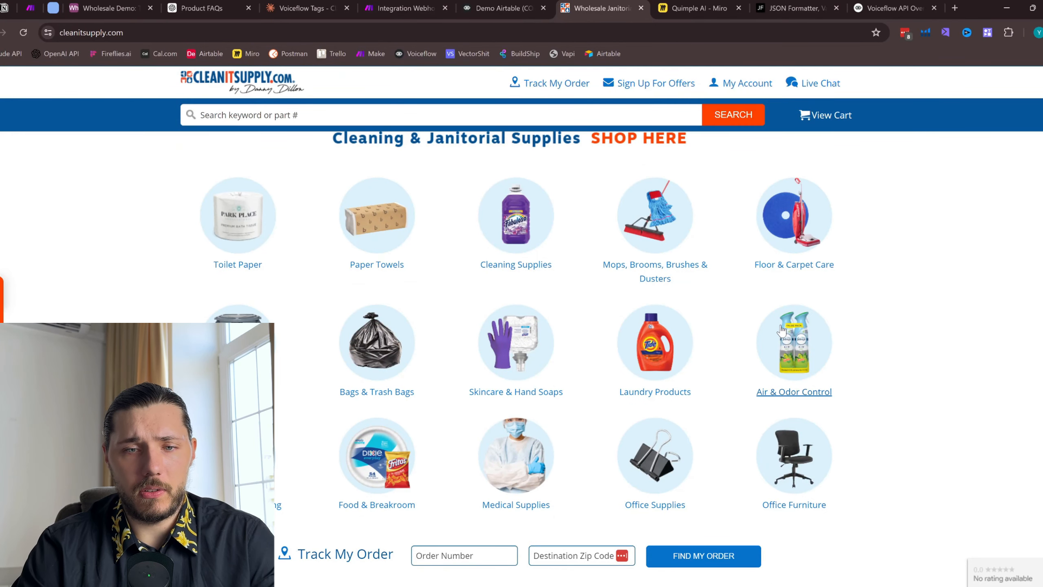
{"action": "scroll", "coordinate": [855, 296], "scroll_direction": "down", "scroll_amount": 15}
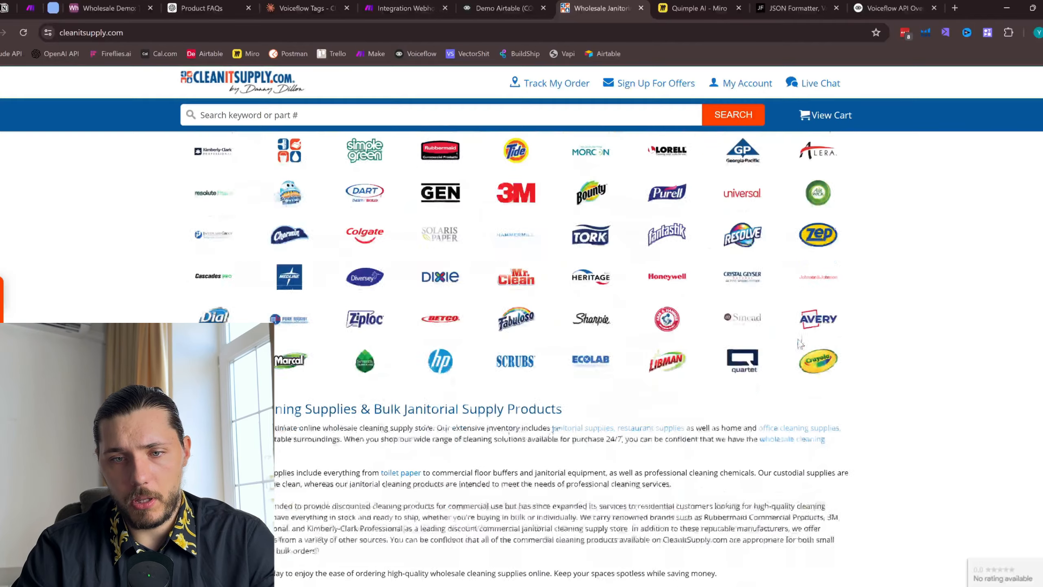
{"action": "scroll", "coordinate": [673, 410], "scroll_direction": "down", "scroll_amount": 3}
{"action": "scroll", "coordinate": [722, 431], "scroll_direction": "up", "scroll_amount": 10}
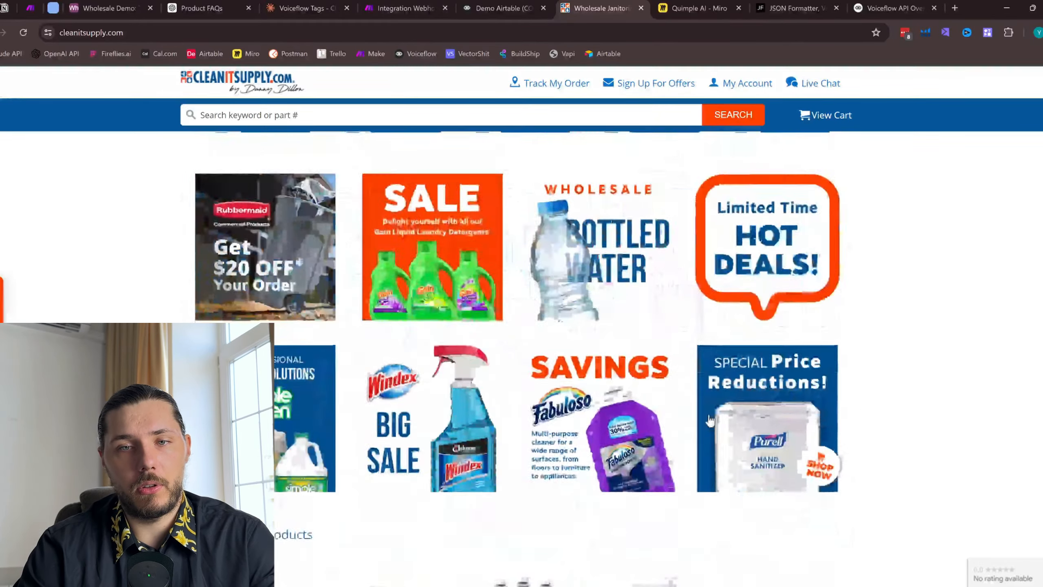
{"action": "scroll", "coordinate": [709, 419], "scroll_direction": "up", "scroll_amount": 10}
{"action": "scroll", "coordinate": [707, 418], "scroll_direction": "down", "scroll_amount": 4}
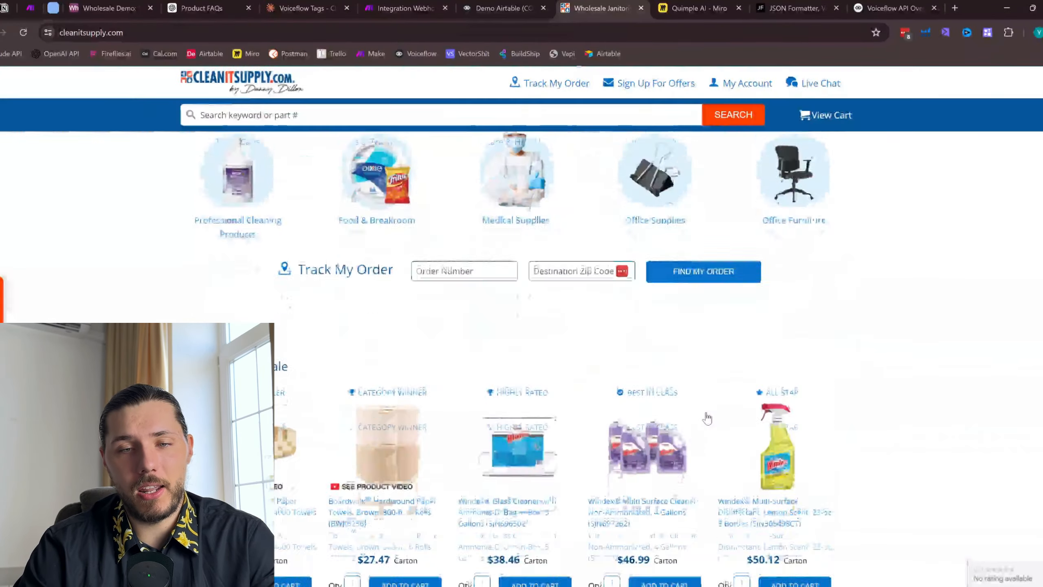
{"action": "scroll", "coordinate": [707, 418], "scroll_direction": "down", "scroll_amount": 12}
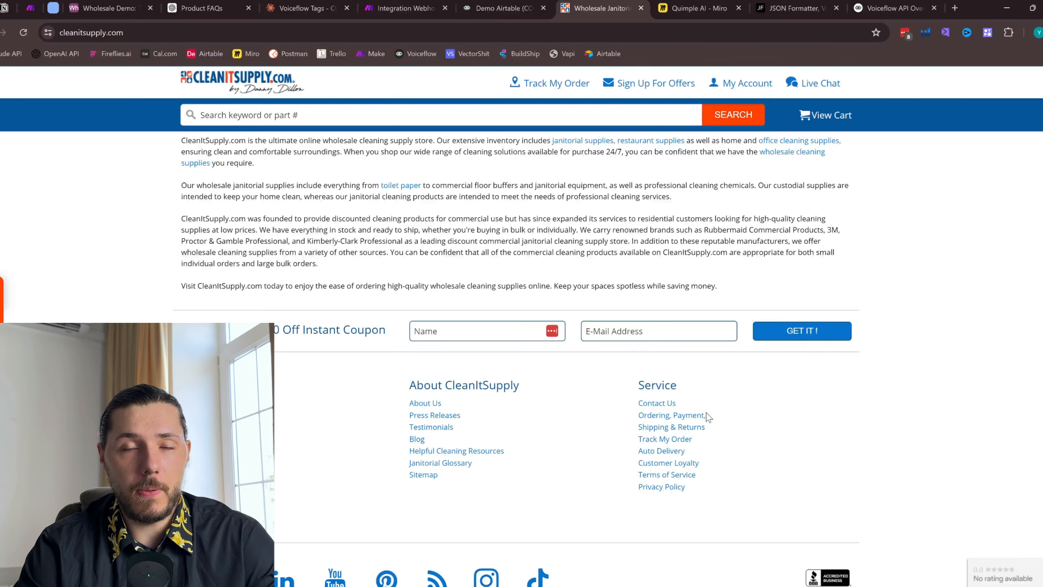
{"action": "scroll", "coordinate": [706, 412], "scroll_direction": "up", "scroll_amount": 10}
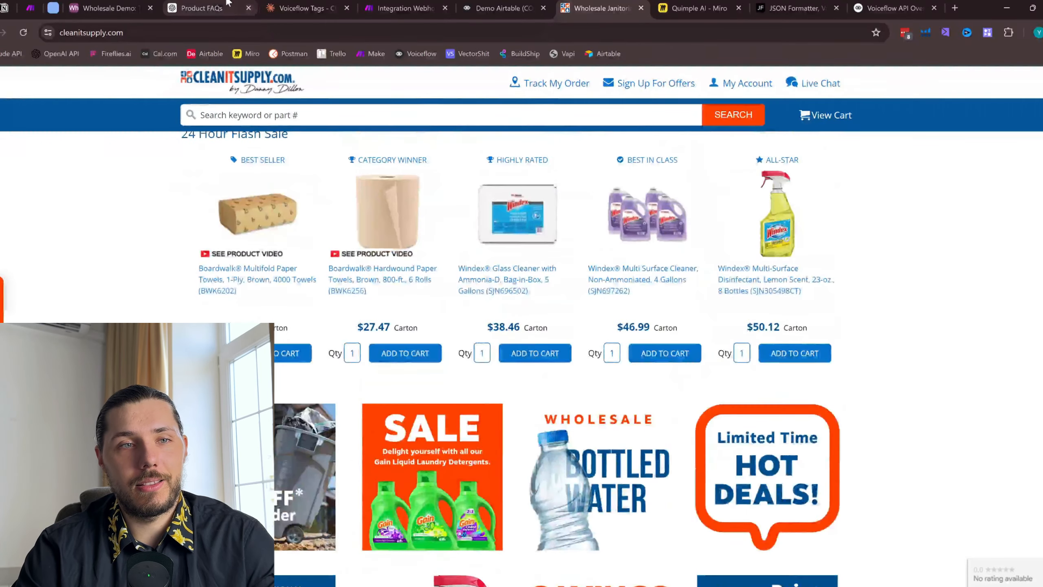
Scroll through the price tables in ChatGPT's Product FAQs conversation
{"action": "left_click", "coordinate": [202, 8]}
{"action": "scroll", "coordinate": [595, 329], "scroll_direction": "up", "scroll_amount": 10}
{"action": "scroll", "coordinate": [606, 310], "scroll_direction": "down", "scroll_amount": 5}
{"action": "scroll", "coordinate": [577, 324], "scroll_direction": "up", "scroll_amount": 5}
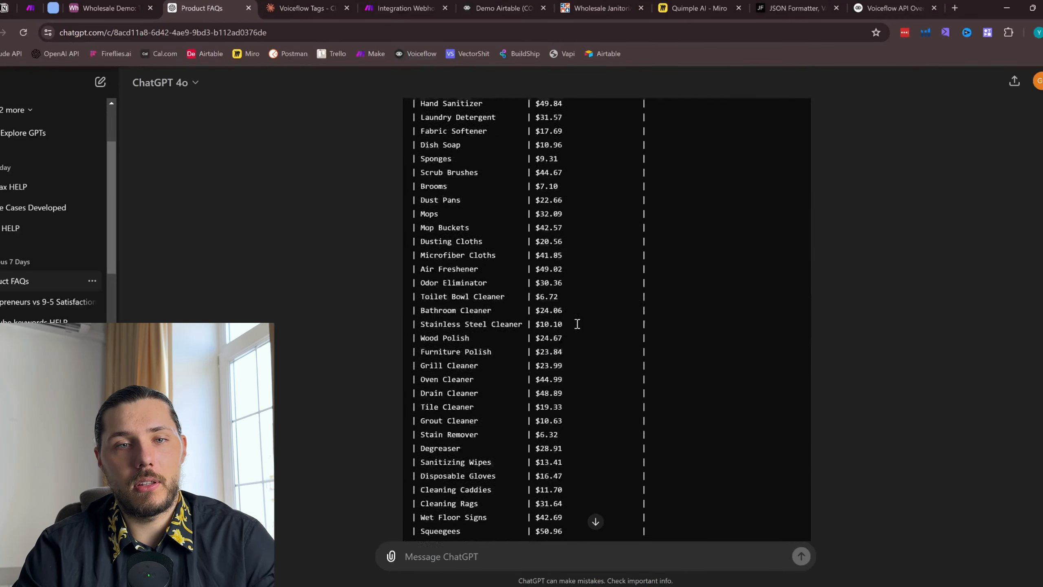
{"action": "scroll", "coordinate": [577, 324], "scroll_direction": "up", "scroll_amount": 10}
{"action": "scroll", "coordinate": [529, 389], "scroll_direction": "down", "scroll_amount": 2}
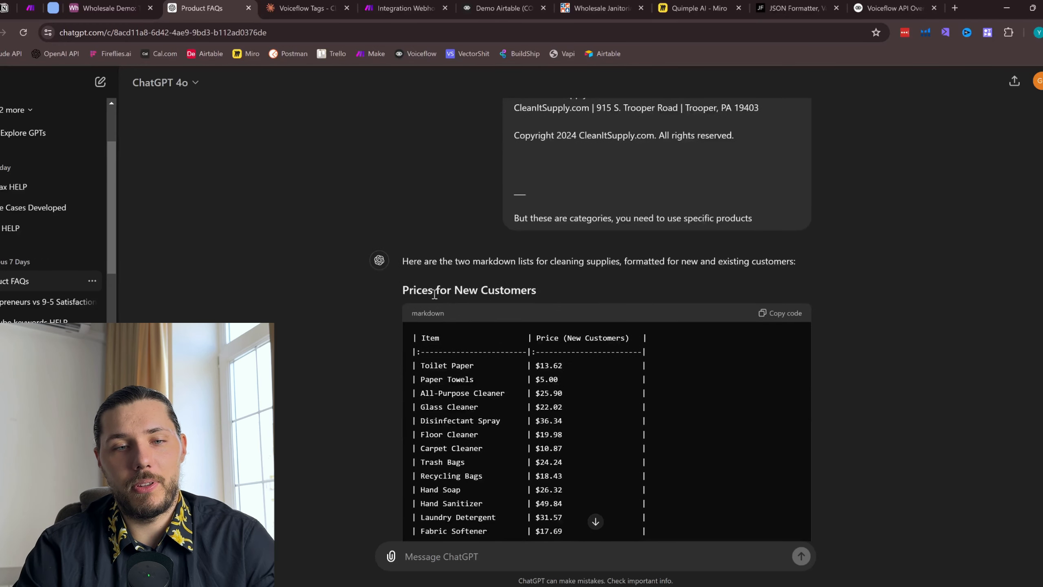
{"action": "left_click_drag", "start_coordinate": [423, 262], "coordinate": [513, 290]}
{"action": "scroll", "coordinate": [541, 306], "scroll_direction": "down", "scroll_amount": 2}
{"action": "left_click", "coordinate": [729, 231]}
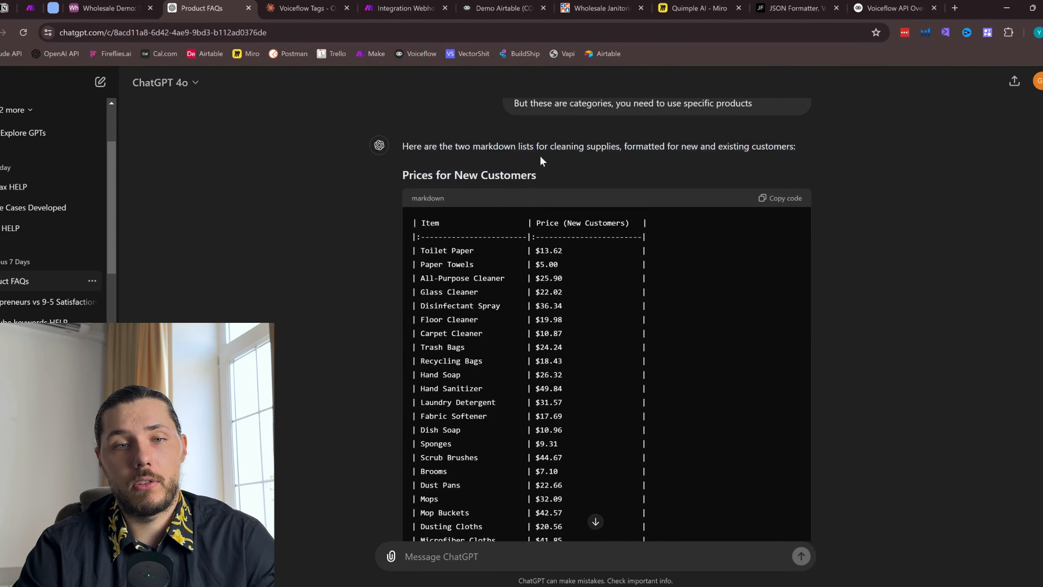
{"action": "scroll", "coordinate": [587, 249], "scroll_direction": "down", "scroll_amount": 5}
{"action": "scroll", "coordinate": [587, 251], "scroll_direction": "up", "scroll_amount": 5}
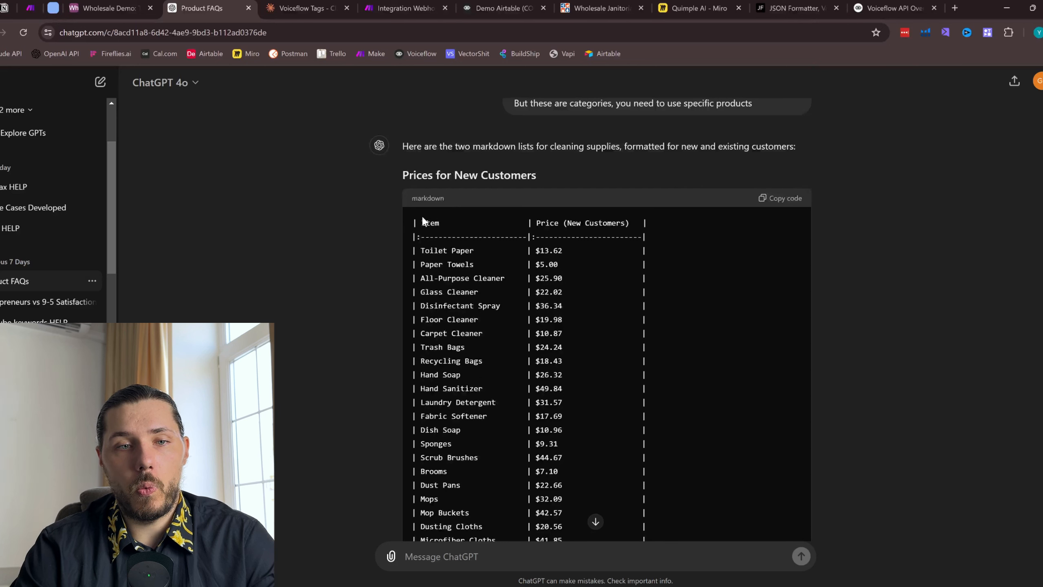
Review product rows in the new- and existing-customer price tables, then return to Voiceflow's agent sidebar
{"action": "left_click_drag", "start_coordinate": [423, 222], "coordinate": [475, 306]}
{"action": "left_click", "coordinate": [474, 266]}
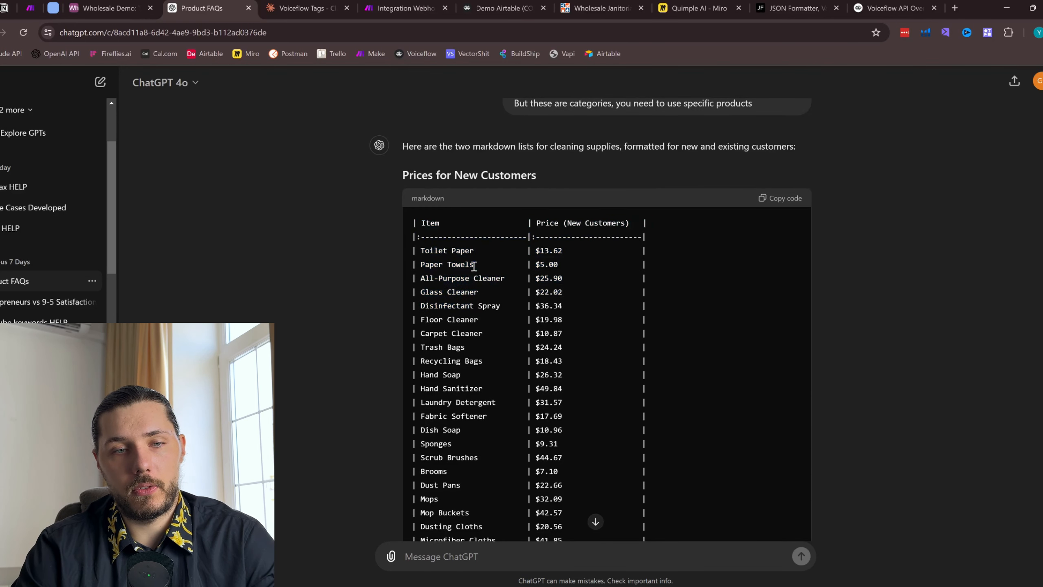
{"action": "left_click_drag", "start_coordinate": [427, 251], "coordinate": [471, 315]}
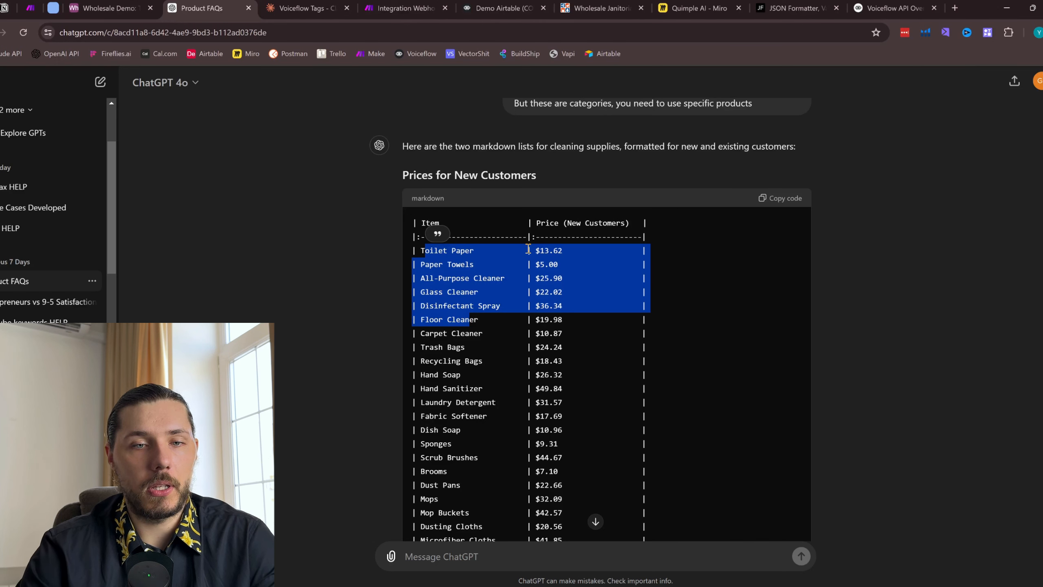
{"action": "left_click", "coordinate": [845, 271]}
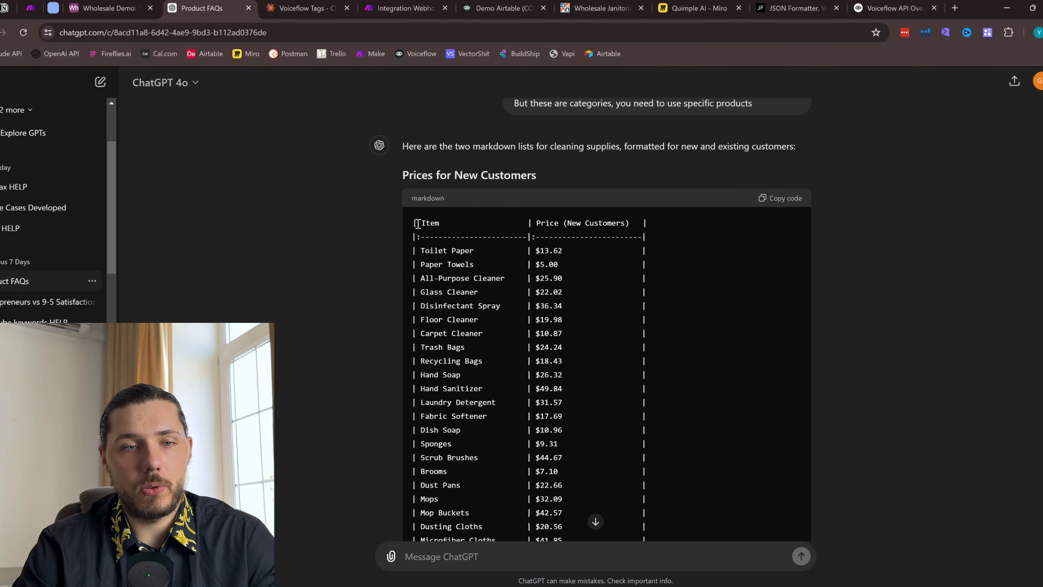
{"action": "left_click_drag", "start_coordinate": [418, 224], "coordinate": [593, 337]}
{"action": "left_click_drag", "start_coordinate": [567, 224], "coordinate": [601, 225]}
{"action": "scroll", "coordinate": [641, 273], "scroll_direction": "down", "scroll_amount": 10}
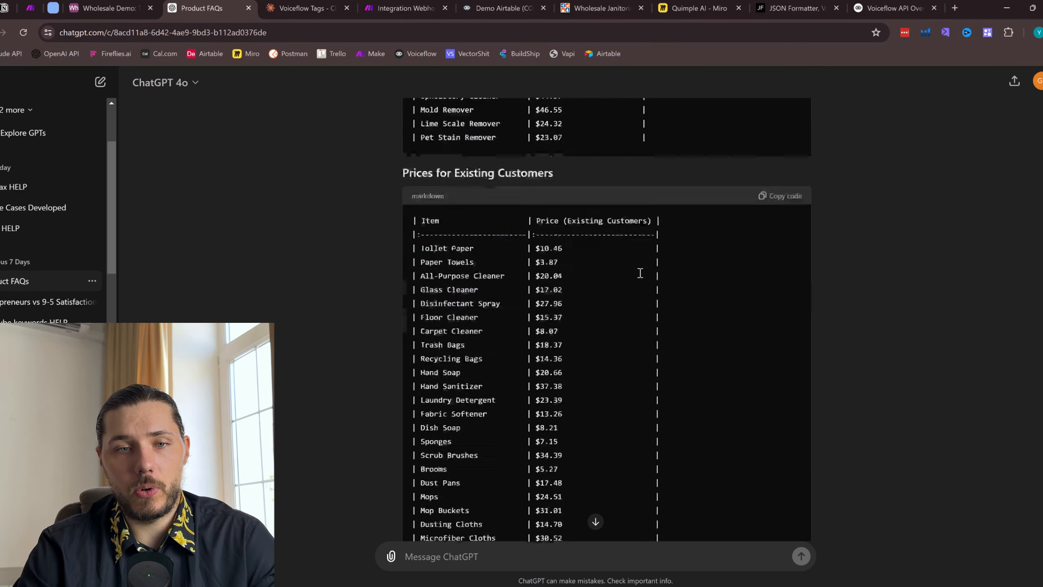
{"action": "scroll", "coordinate": [640, 273], "scroll_direction": "down", "scroll_amount": 7}
{"action": "scroll", "coordinate": [616, 247], "scroll_direction": "up", "scroll_amount": 5}
{"action": "left_click_drag", "start_coordinate": [571, 144], "coordinate": [681, 442]}
{"action": "scroll", "coordinate": [676, 436], "scroll_direction": "up", "scroll_amount": 7}
{"action": "scroll", "coordinate": [676, 434], "scroll_direction": "up", "scroll_amount": 12}
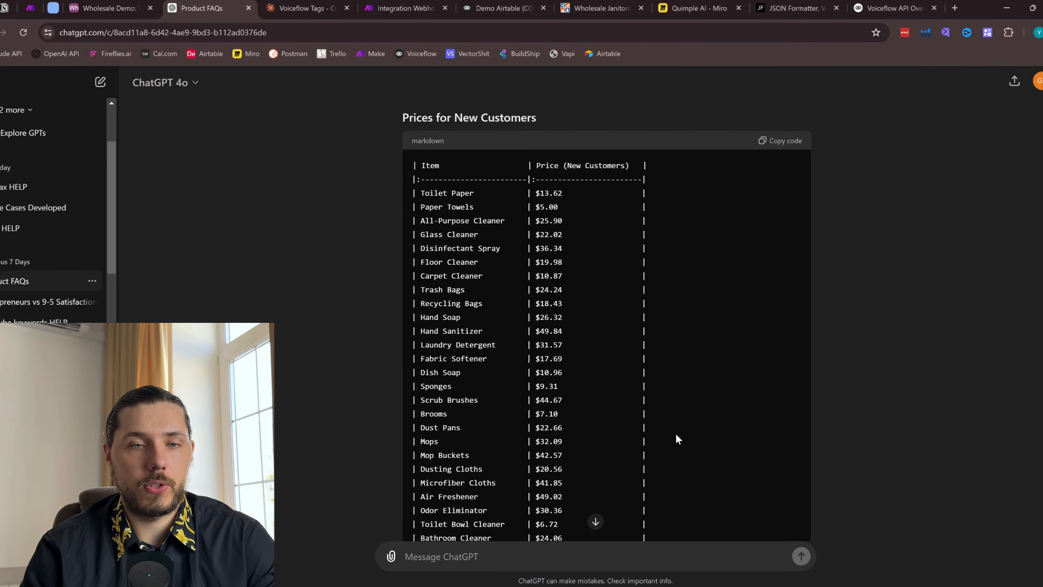
{"action": "left_click", "coordinate": [512, 7]}
{"action": "left_click", "coordinate": [29, 131]}
Copy ChatGPT's new-customer price table into a new Import text knowledge source
{"action": "left_click", "coordinate": [68, 156]}
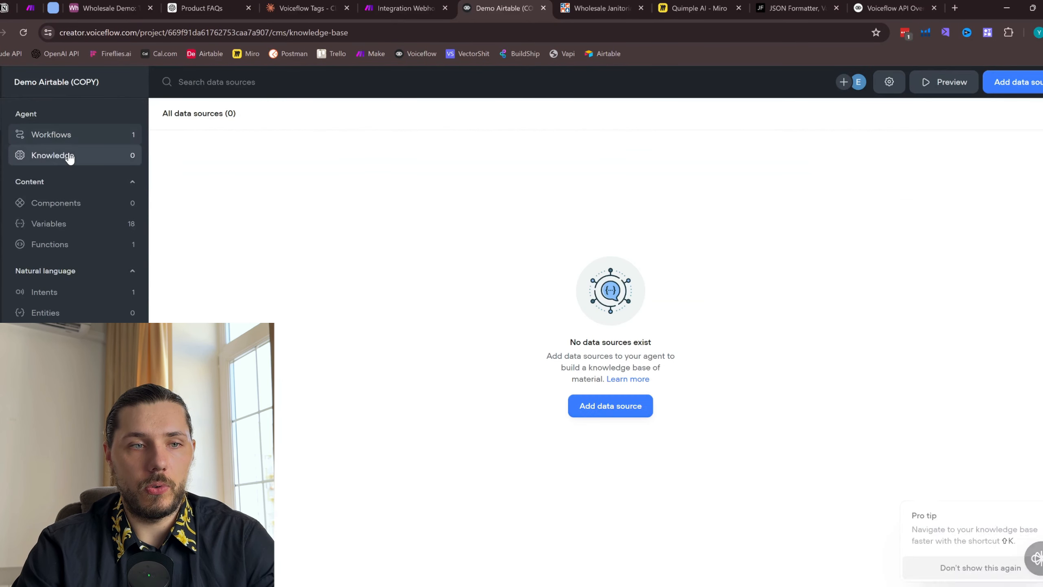
{"action": "left_click", "coordinate": [202, 7]}
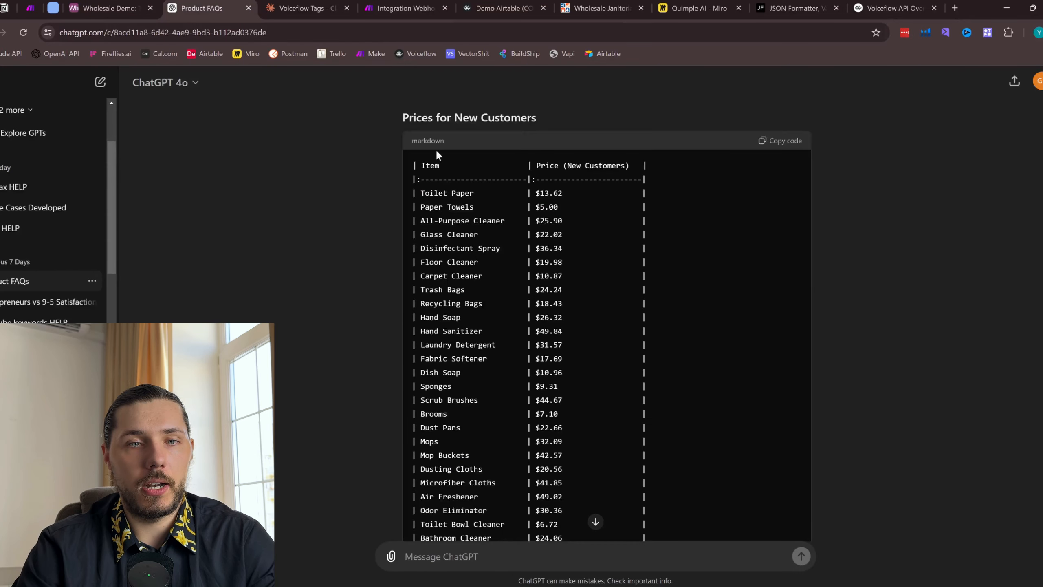
{"action": "scroll", "coordinate": [434, 156], "scroll_direction": "up", "scroll_amount": 3}
{"action": "left_click", "coordinate": [790, 312]}
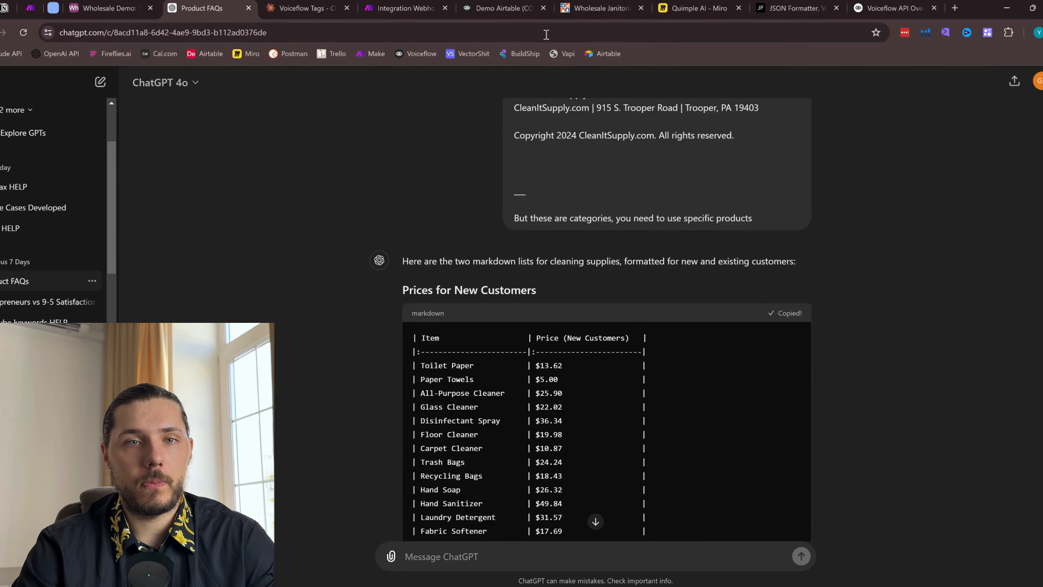
{"action": "left_click", "coordinate": [534, 9]}
{"action": "left_click", "coordinate": [1014, 83]}
{"action": "left_click", "coordinate": [1001, 114]}
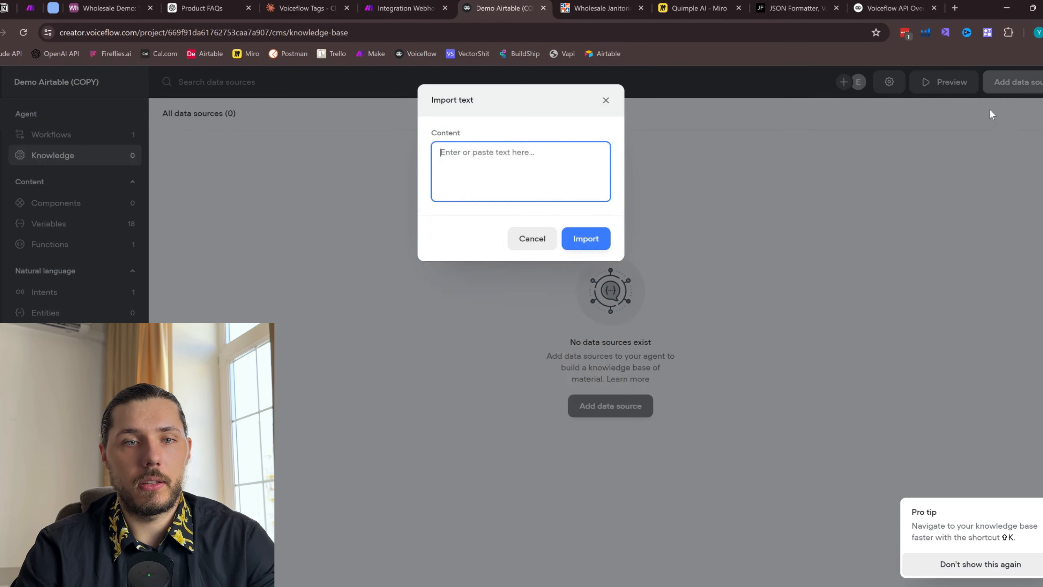
{"action": "key", "text": "ctrl+v"}
Rename the Price (New Customers) heading to Customer Type 1 and import the table
{"action": "scroll", "coordinate": [576, 159], "scroll_direction": "up", "scroll_amount": 10}
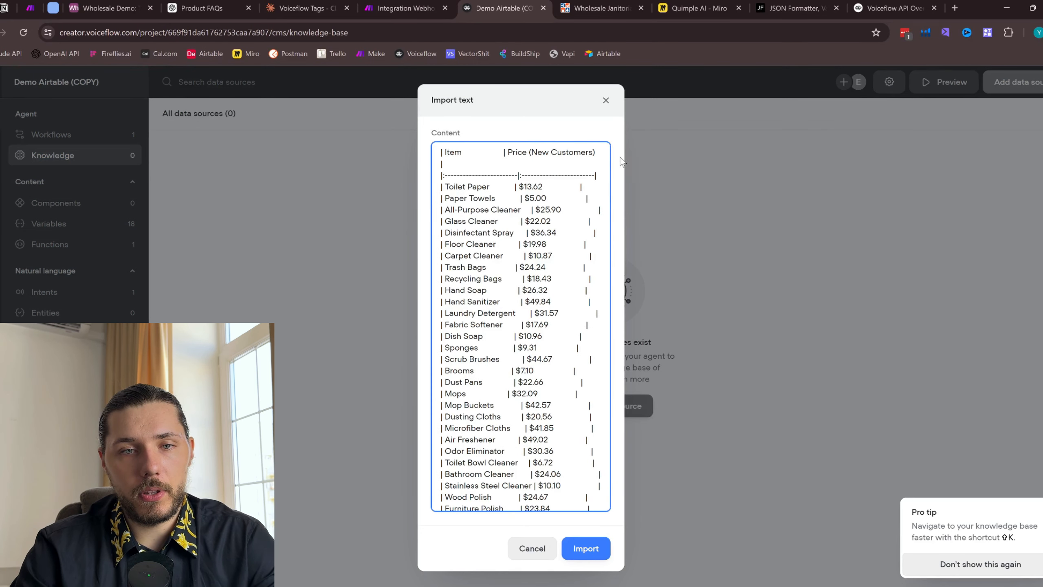
{"action": "left_click_drag", "start_coordinate": [603, 152], "coordinate": [508, 151]}
{"action": "key", "text": "BackSpace"}
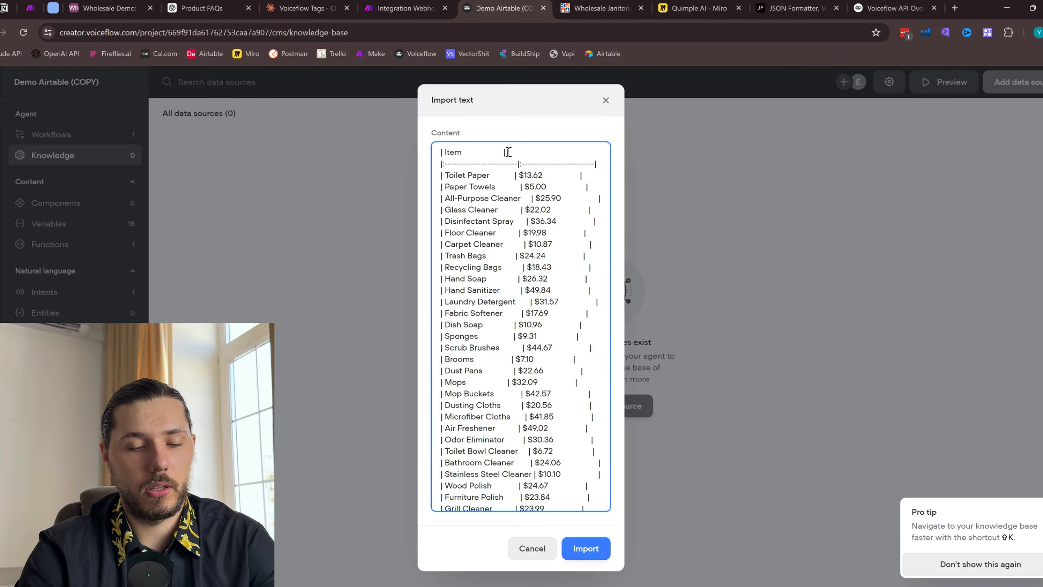
{"action": "type", "text": "Customer T"}
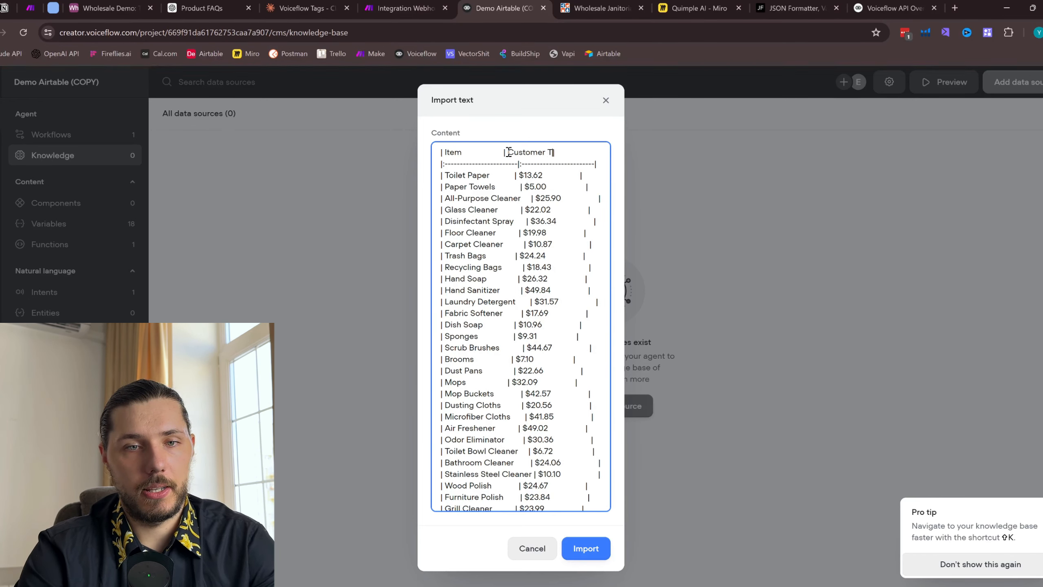
{"action": "type", "text": "ype 1 |"}
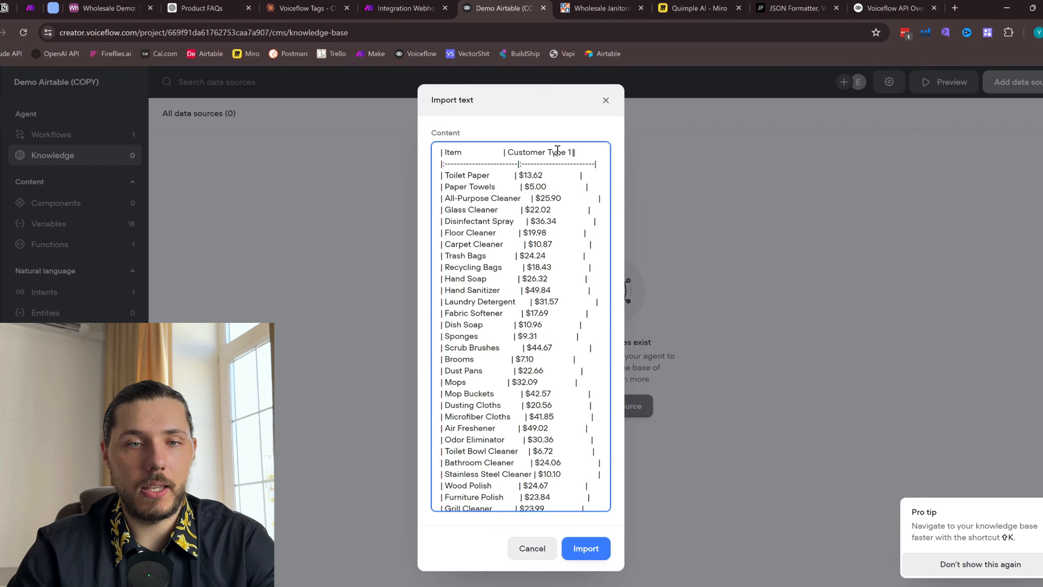
{"action": "left_click_drag", "start_coordinate": [572, 152], "coordinate": [506, 152]}
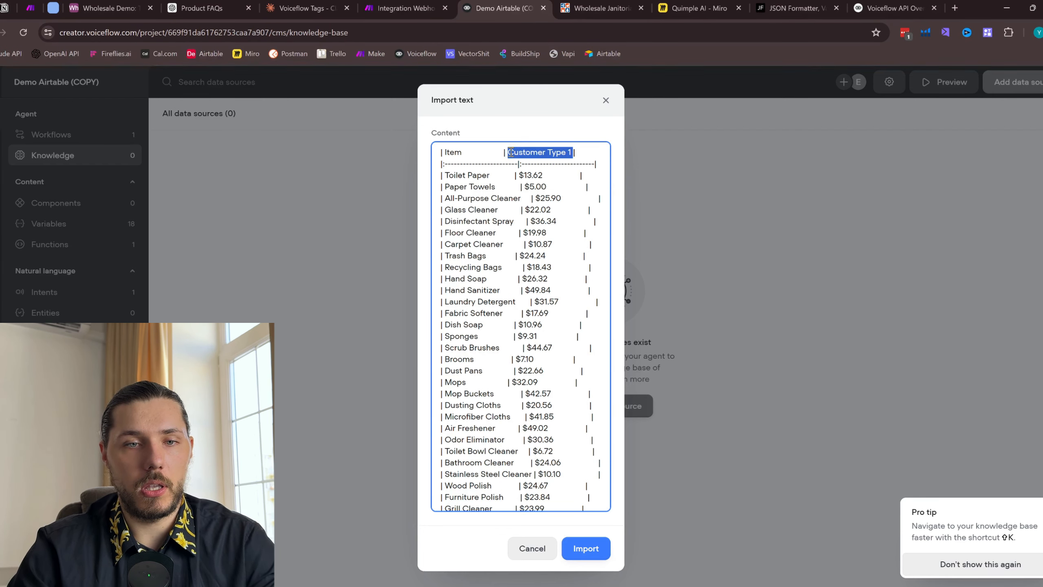
{"action": "left_click", "coordinate": [583, 549]}
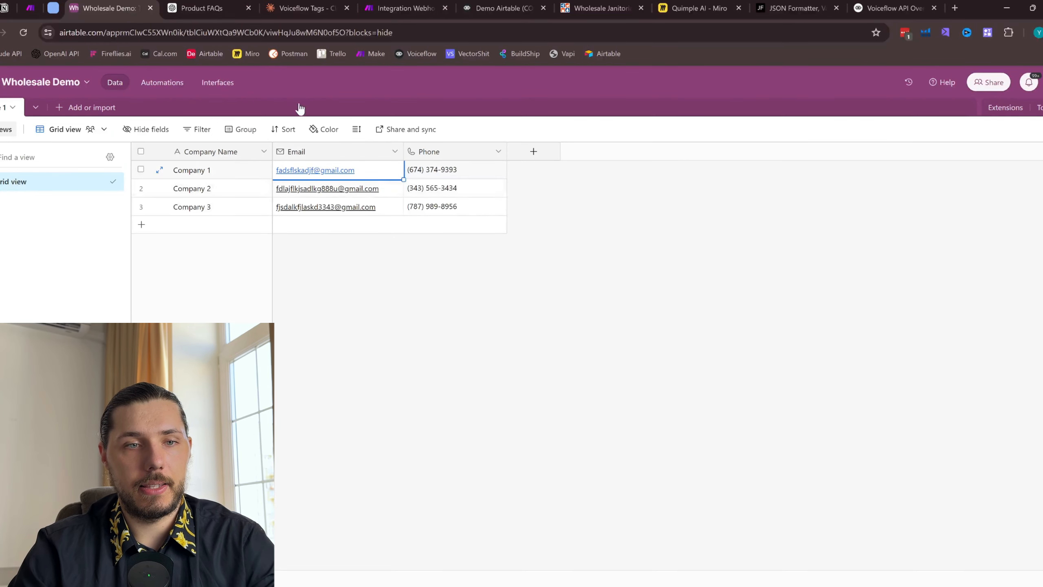
Copy the Existing Customers price table from the ChatGPT conversation
{"action": "left_click", "coordinate": [207, 8]}
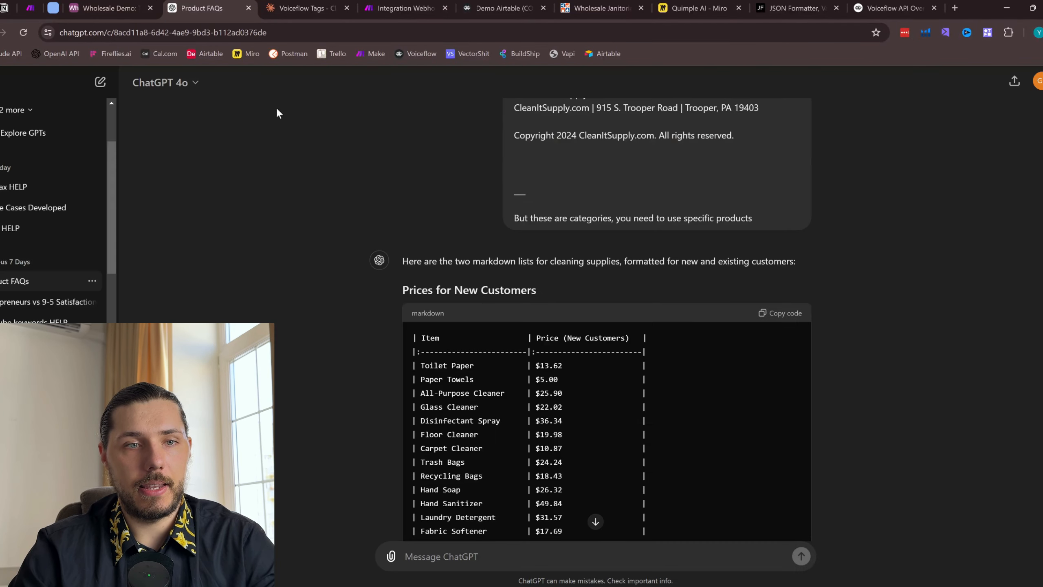
{"action": "scroll", "coordinate": [639, 327], "scroll_direction": "down", "scroll_amount": 4}
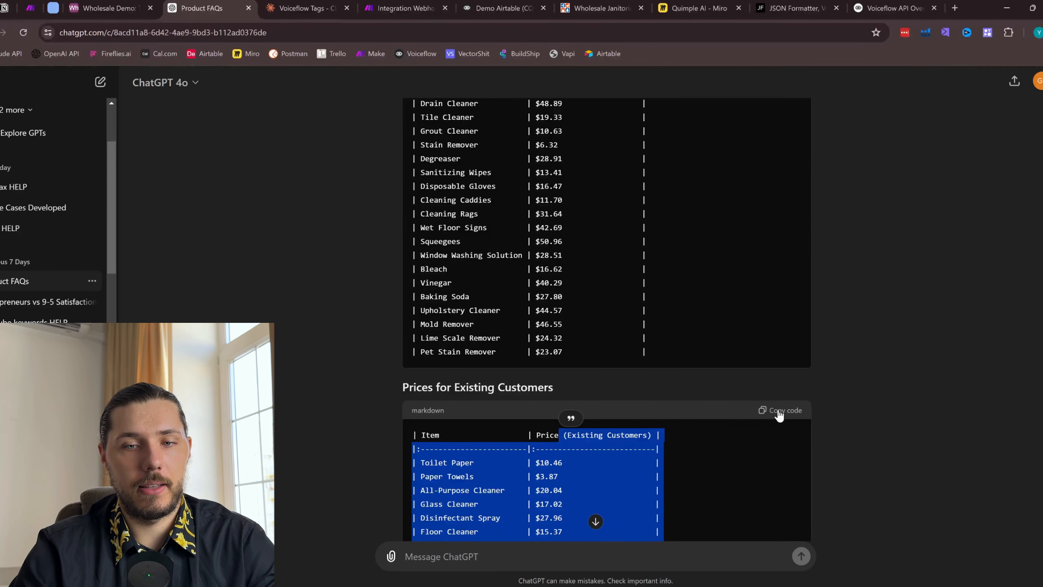
{"action": "left_click", "coordinate": [779, 412]}
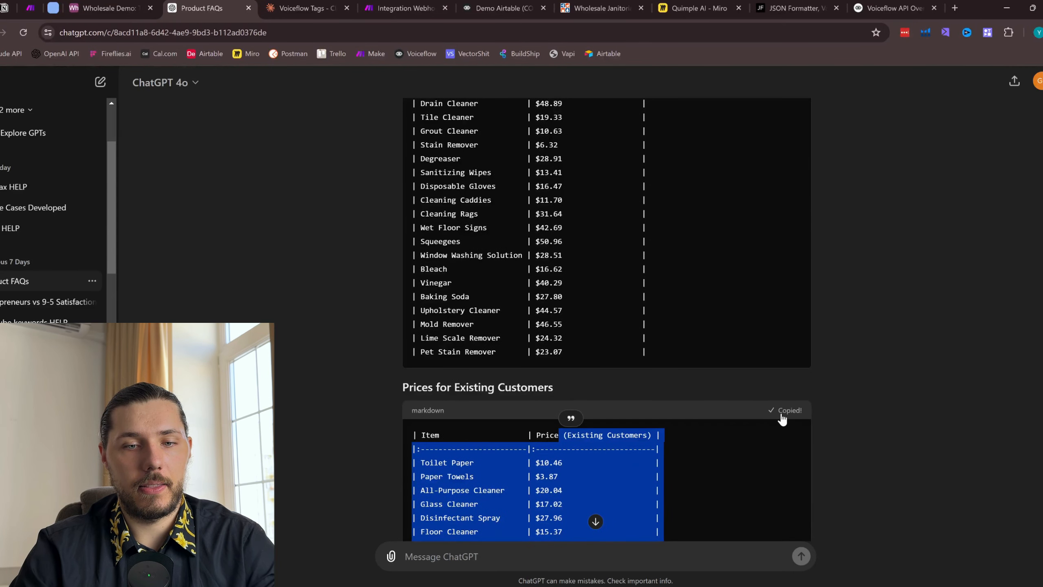
Paste the table as a Plain text data source, rename the price column 'Customer Type 2', and import it
{"action": "left_click", "coordinate": [499, 8]}
{"action": "left_click", "coordinate": [1010, 82]}
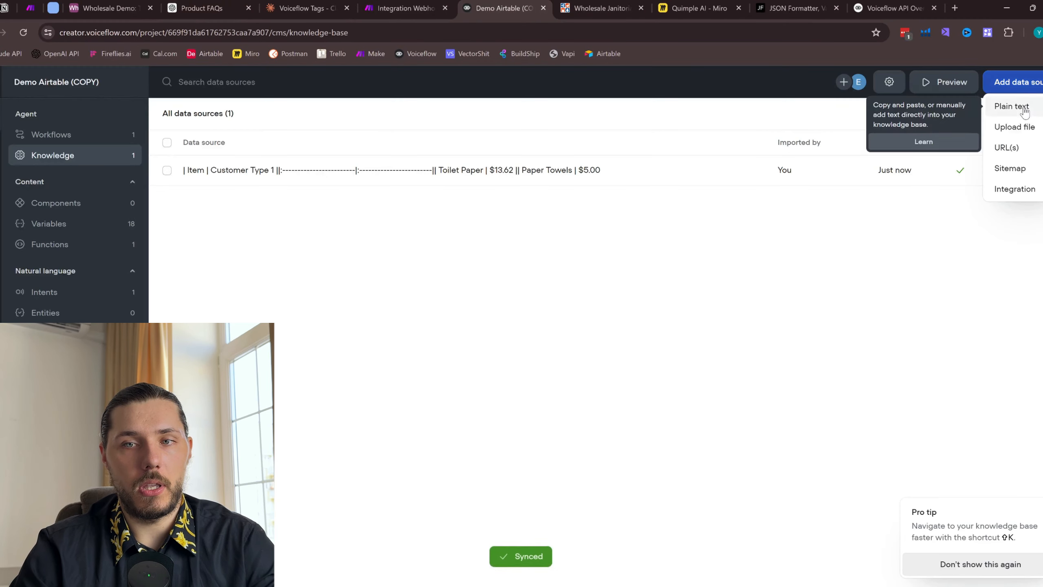
{"action": "left_click", "coordinate": [1006, 105]}
{"action": "key", "text": "ctrl+v"}
{"action": "scroll", "coordinate": [513, 173], "scroll_direction": "up", "scroll_amount": 20}
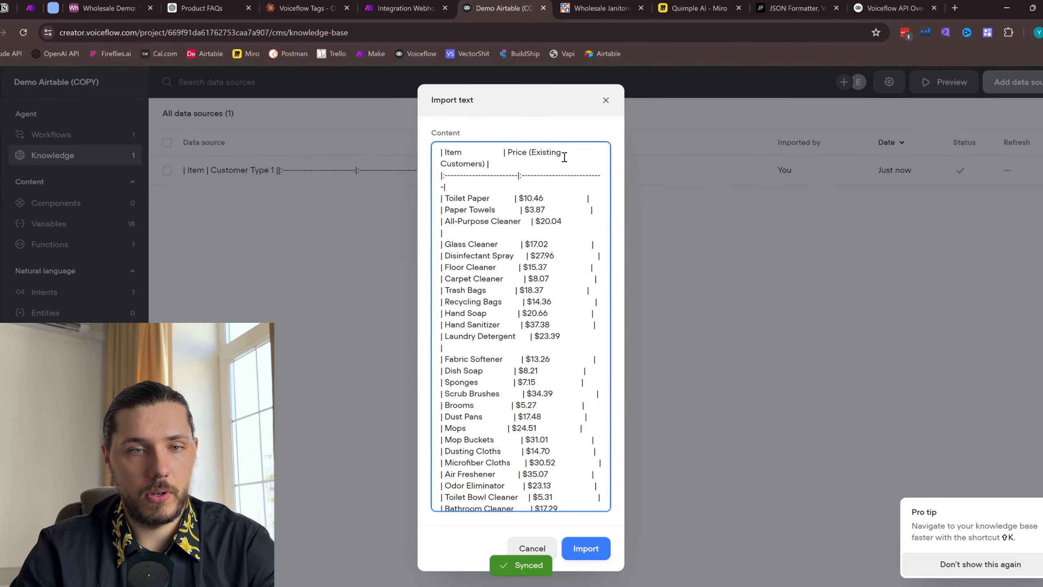
{"action": "left_click_drag", "start_coordinate": [486, 164], "coordinate": [505, 146]}
{"action": "type", "text": "Customer"}
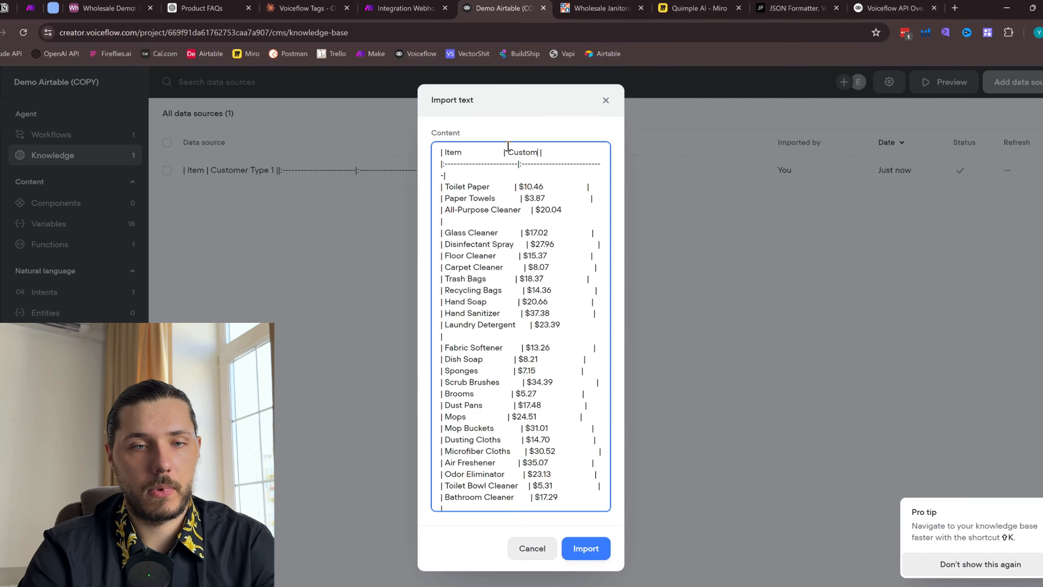
{"action": "type", "text": " Type 2"}
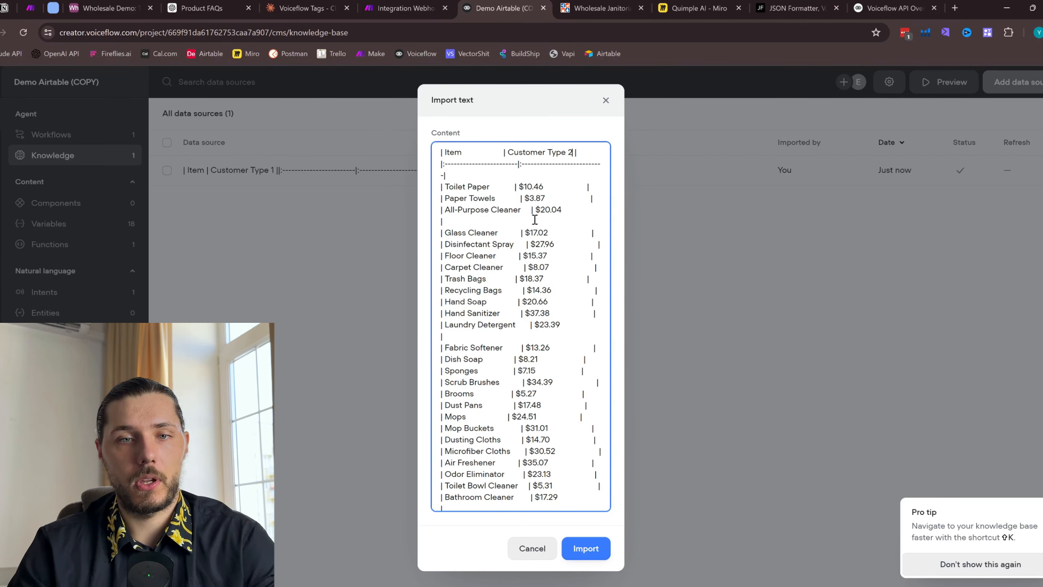
{"action": "left_click", "coordinate": [597, 552]}
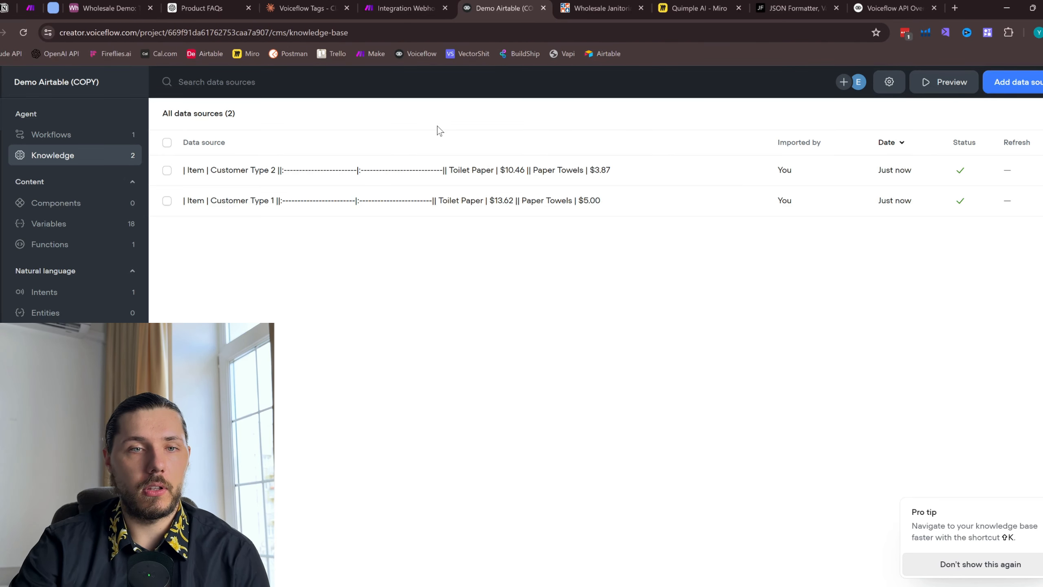
Open the Customer Type 2 source's contents and review the Prices for New Customers table in ChatGPT
{"action": "left_click", "coordinate": [447, 169]}
{"action": "left_click", "coordinate": [201, 6]}
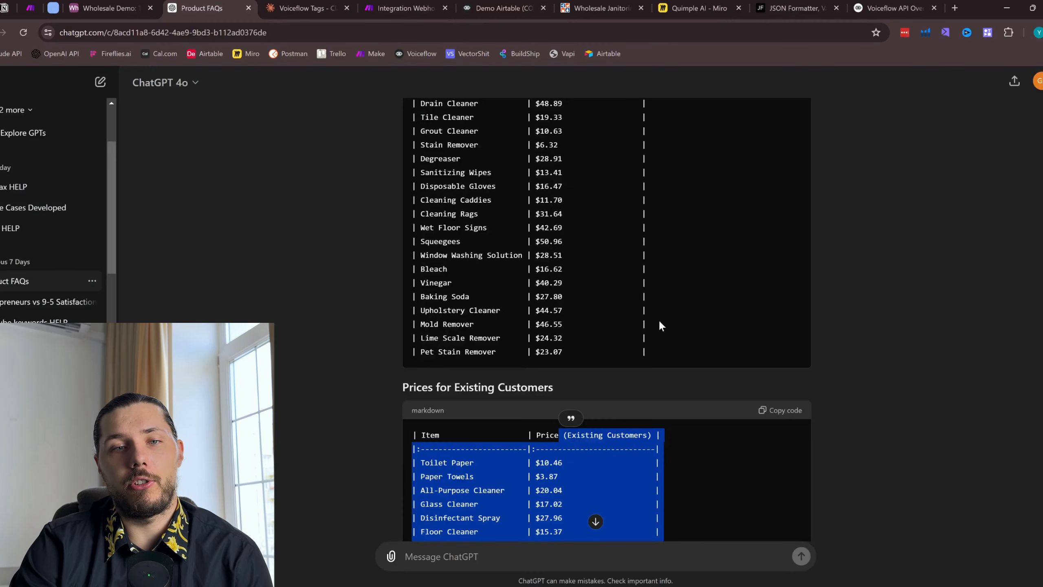
{"action": "scroll", "coordinate": [659, 325], "scroll_direction": "up", "scroll_amount": 8}
{"action": "scroll", "coordinate": [433, 241], "scroll_direction": "up", "scroll_amount": 4}
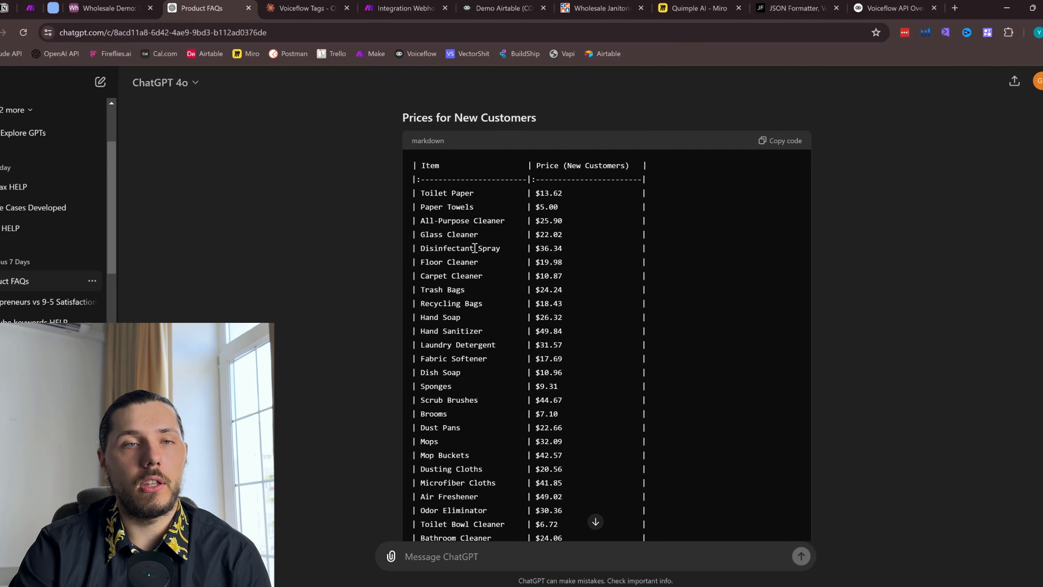
{"action": "left_click", "coordinate": [506, 7]}
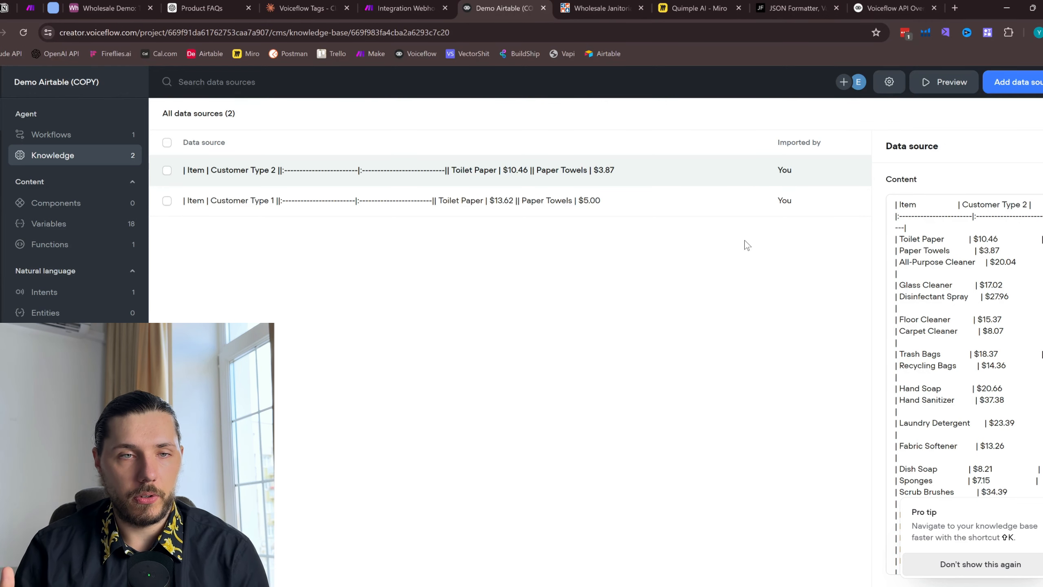
Scan the Customer Type 2 price list, highlighting the Toilet Paper line, then open Customer Type 1
{"action": "scroll", "coordinate": [980, 307], "scroll_direction": "down", "scroll_amount": 6}
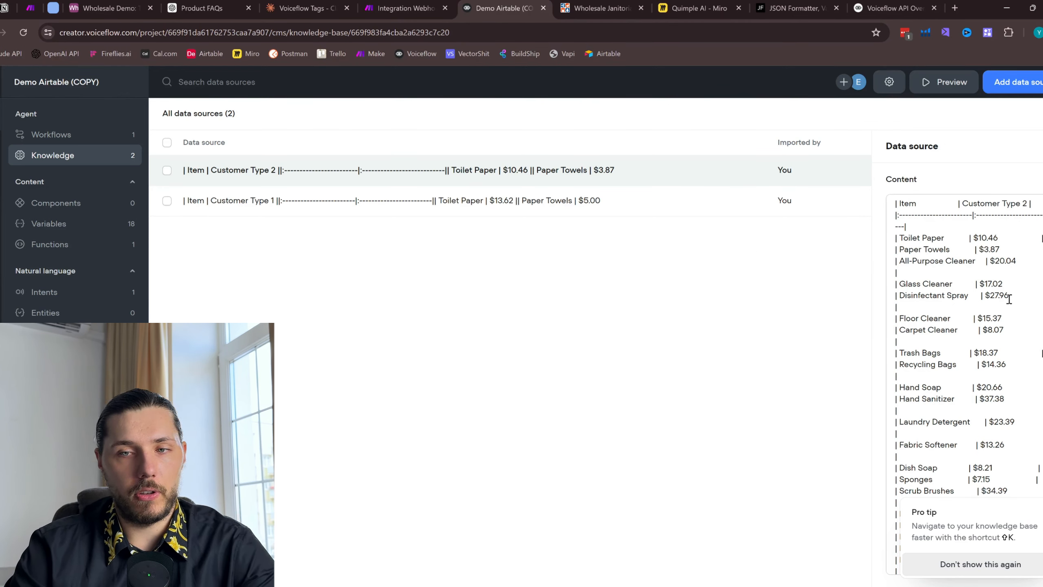
{"action": "scroll", "coordinate": [981, 308], "scroll_direction": "down", "scroll_amount": 5}
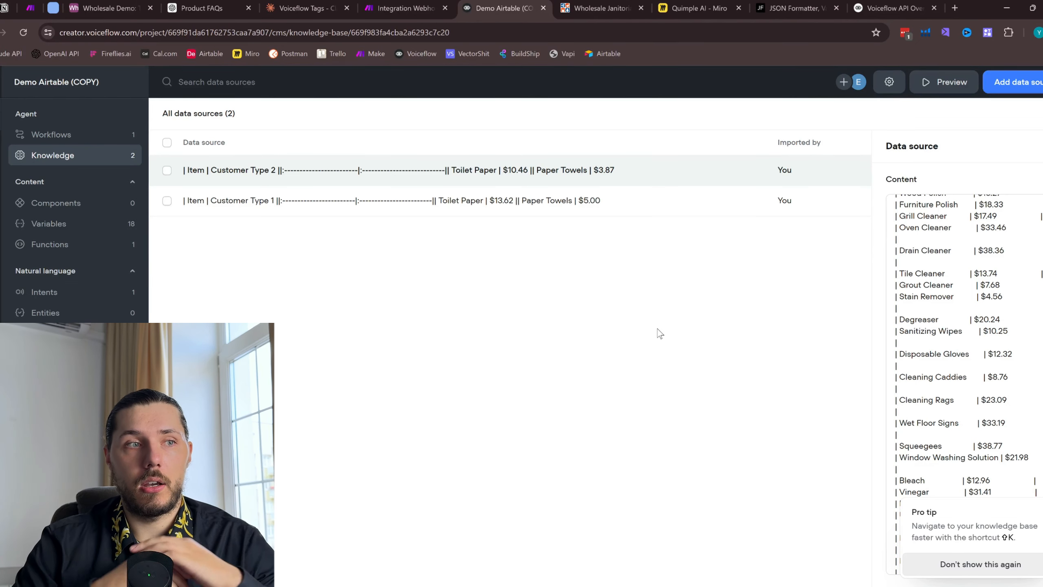
{"action": "scroll", "coordinate": [903, 300], "scroll_direction": "up", "scroll_amount": 11}
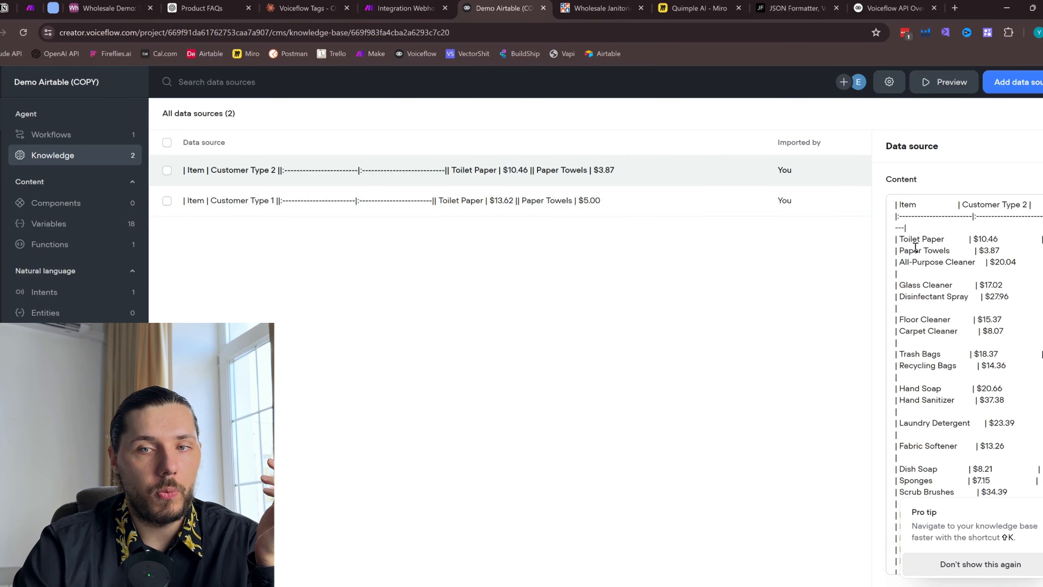
{"action": "left_click_drag", "start_coordinate": [900, 239], "coordinate": [999, 242]}
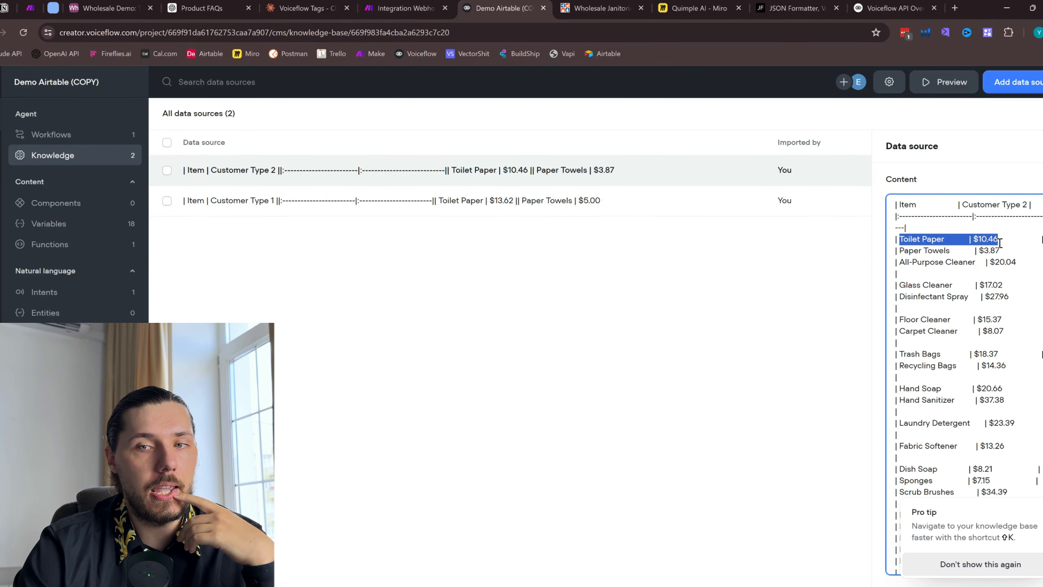
{"action": "left_click", "coordinate": [924, 243]}
{"action": "left_click_drag", "start_coordinate": [908, 237], "coordinate": [993, 239]}
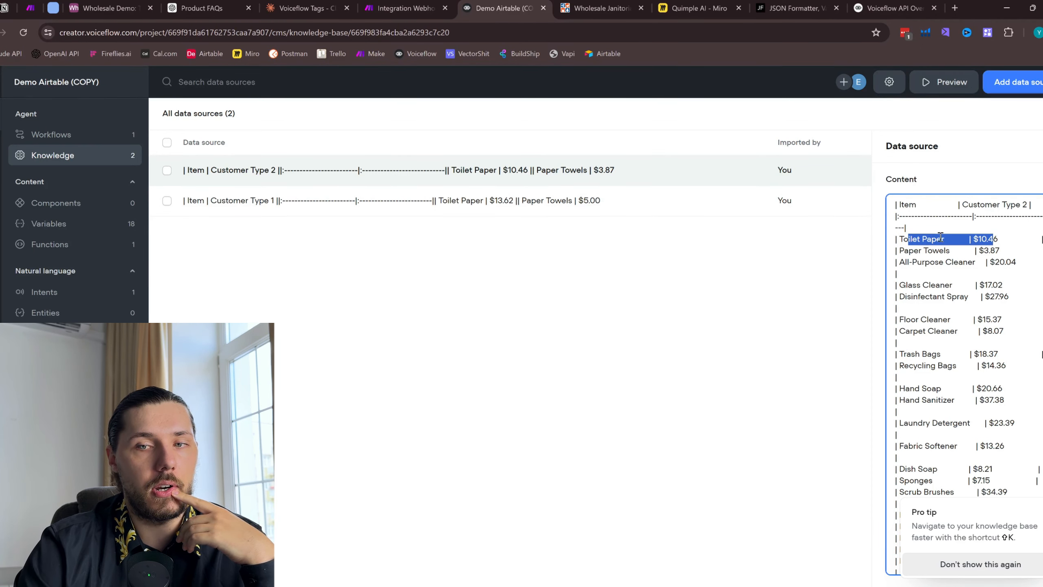
{"action": "left_click", "coordinate": [670, 208]}
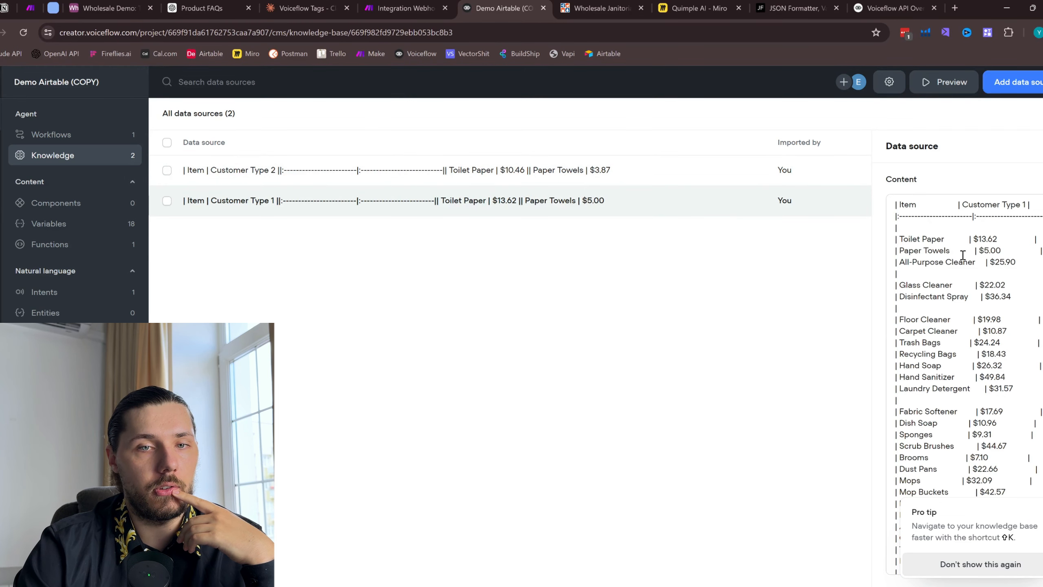
Review the Customer Type 1 price list, highlighting the Toilet Paper and Paper Towels lines and header
{"action": "left_click_drag", "start_coordinate": [906, 239], "coordinate": [1009, 239]}
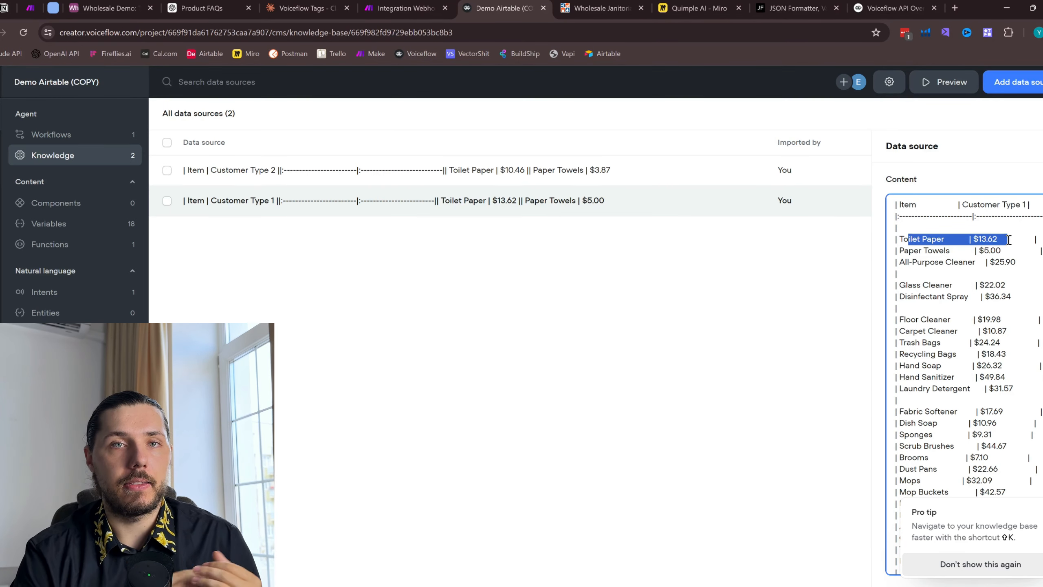
{"action": "left_click_drag", "start_coordinate": [920, 213], "coordinate": [972, 431]}
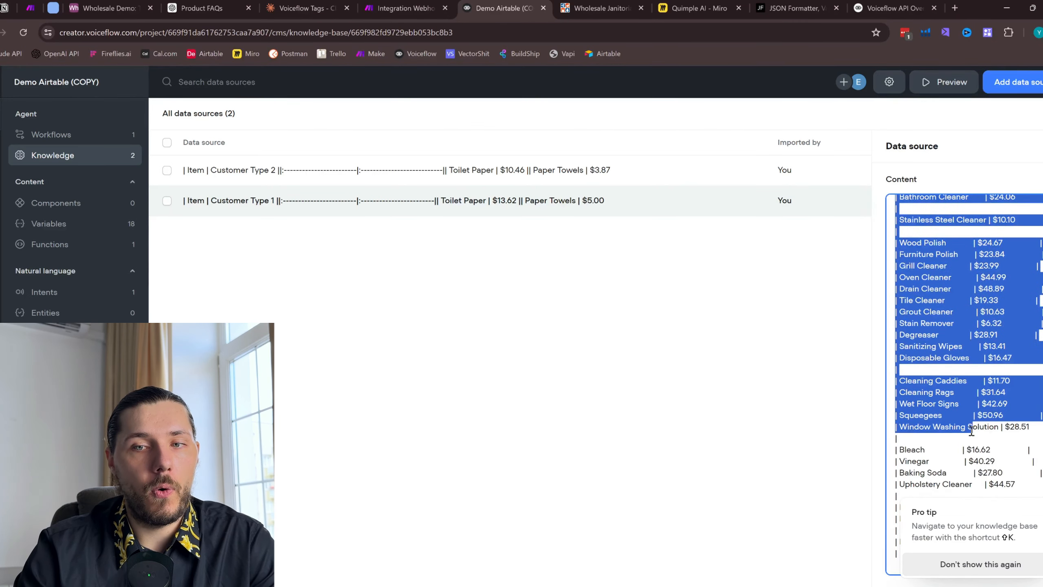
{"action": "scroll", "coordinate": [1006, 288], "scroll_direction": "up", "scroll_amount": 10}
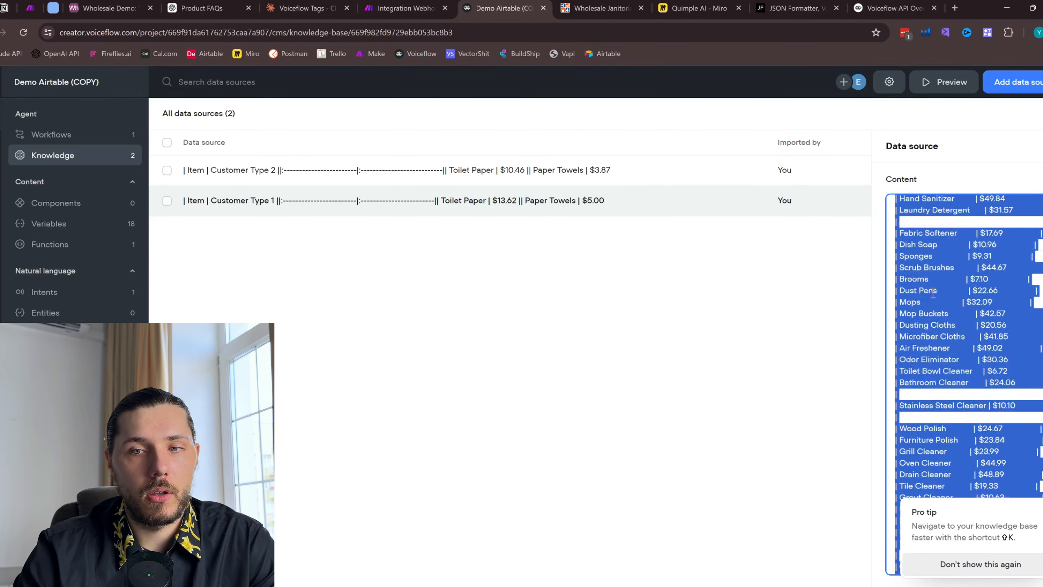
{"action": "left_click_drag", "start_coordinate": [985, 205], "coordinate": [1011, 209]}
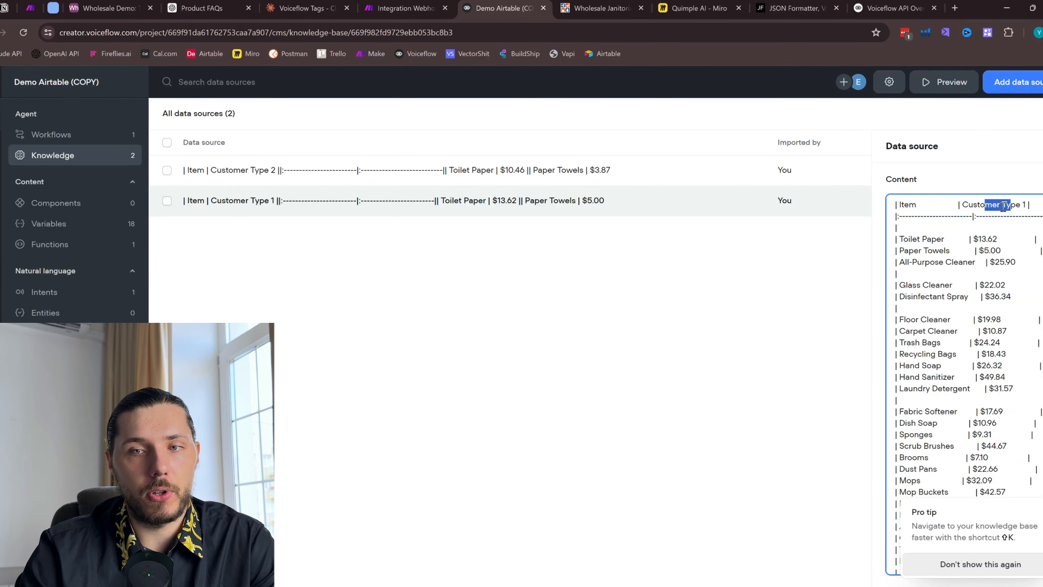
{"action": "left_click", "coordinate": [1002, 208]}
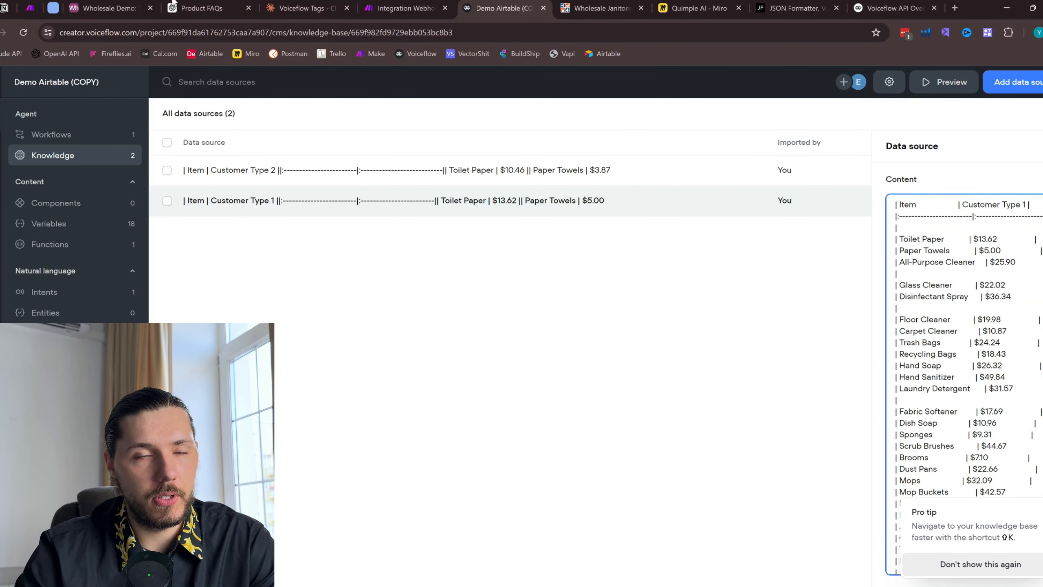
{"action": "left_click_drag", "start_coordinate": [959, 231], "coordinate": [1002, 240]}
{"action": "left_click", "coordinate": [983, 232]}
{"action": "left_click", "coordinate": [983, 233]}
{"action": "left_click_drag", "start_coordinate": [1000, 200], "coordinate": [1035, 203]}
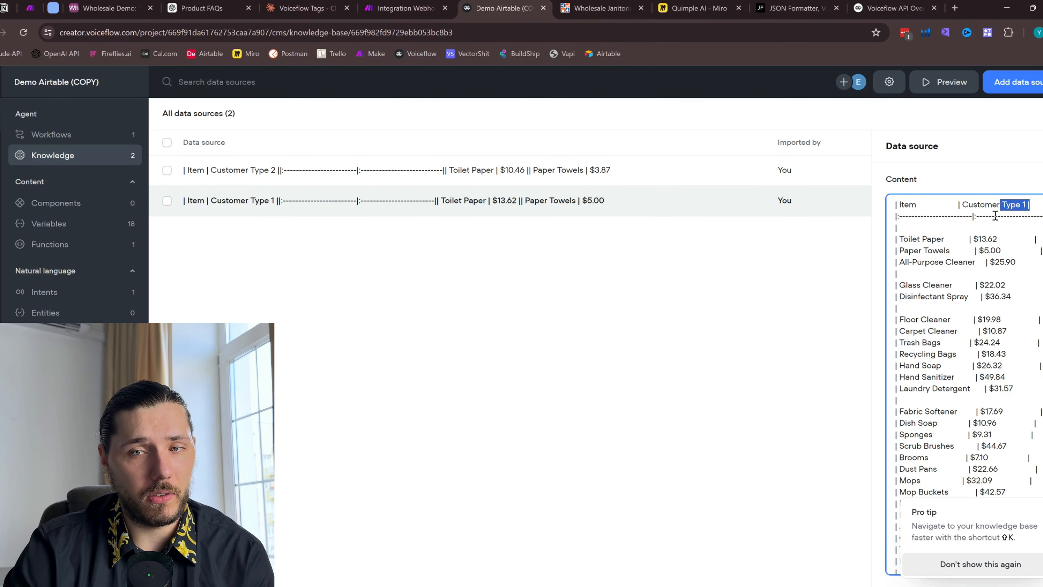
Reopen the Customer Type 2 source and highlight its Customer Type 2 heading
{"action": "left_click", "coordinate": [458, 178]}
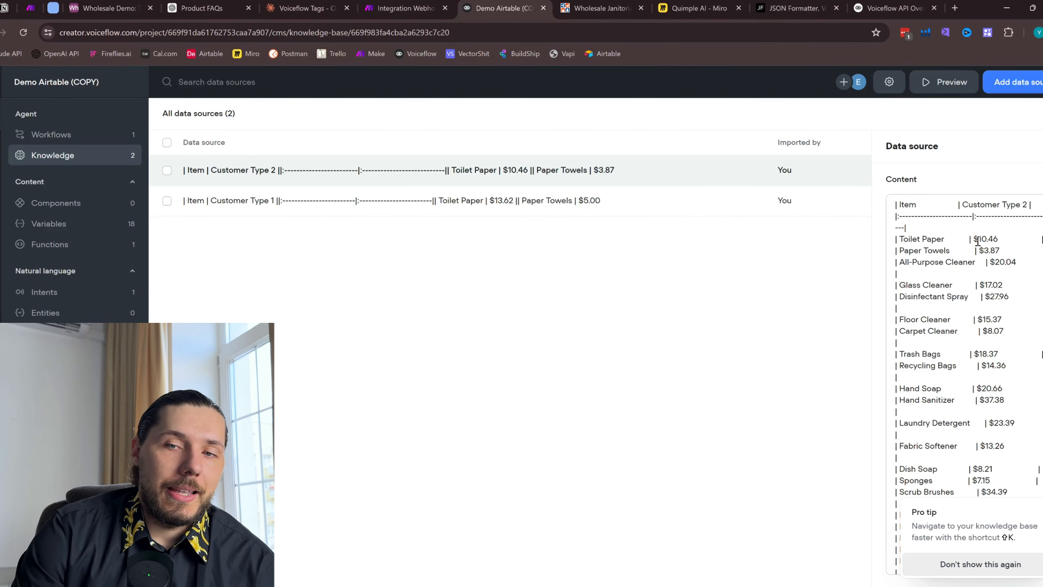
{"action": "left_click_drag", "start_coordinate": [968, 205], "coordinate": [1030, 209]}
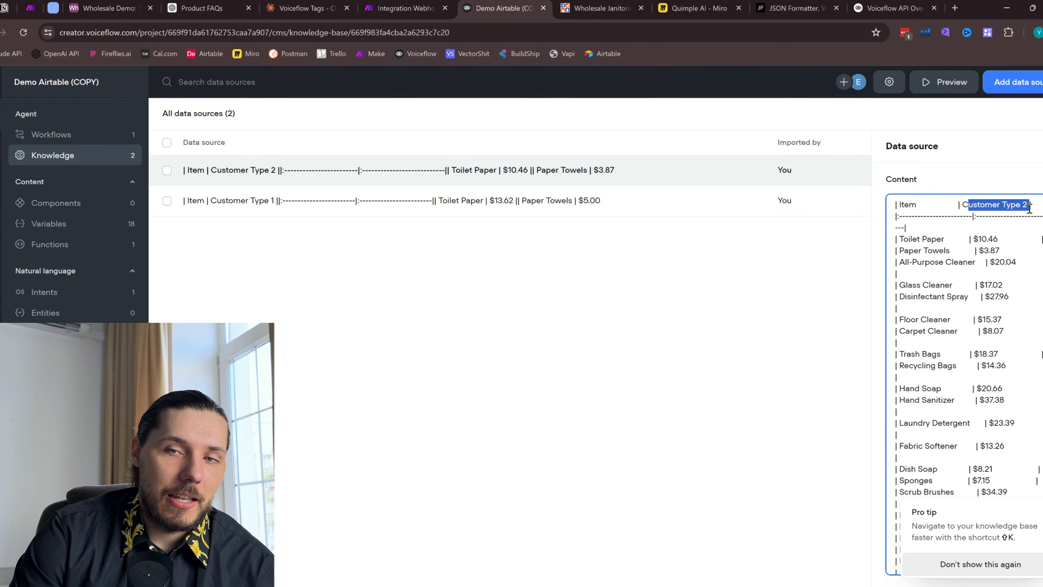
{"action": "left_click", "coordinate": [961, 205]}
{"action": "left_click_drag", "start_coordinate": [962, 204], "coordinate": [1029, 202]}
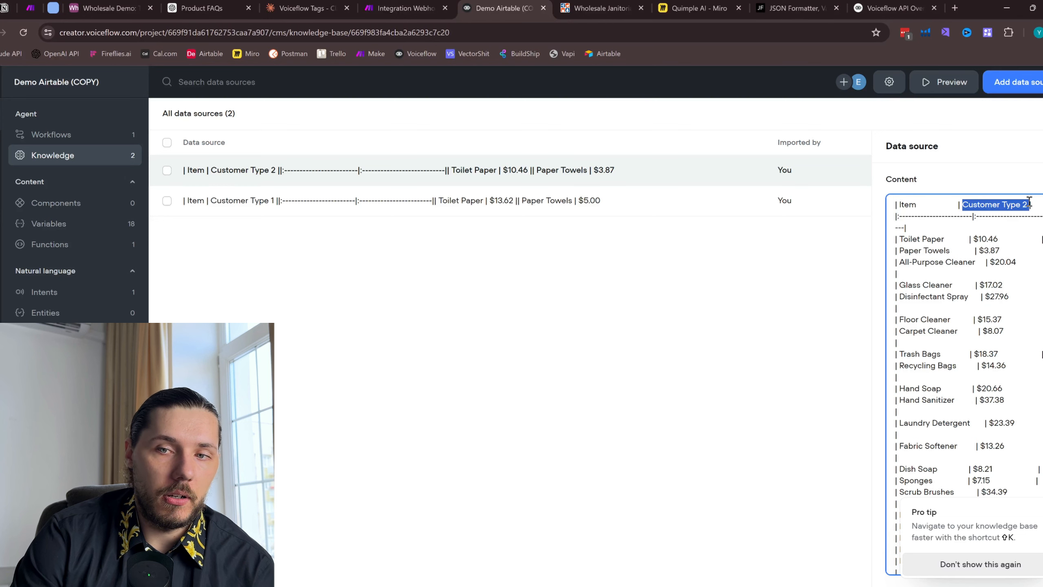
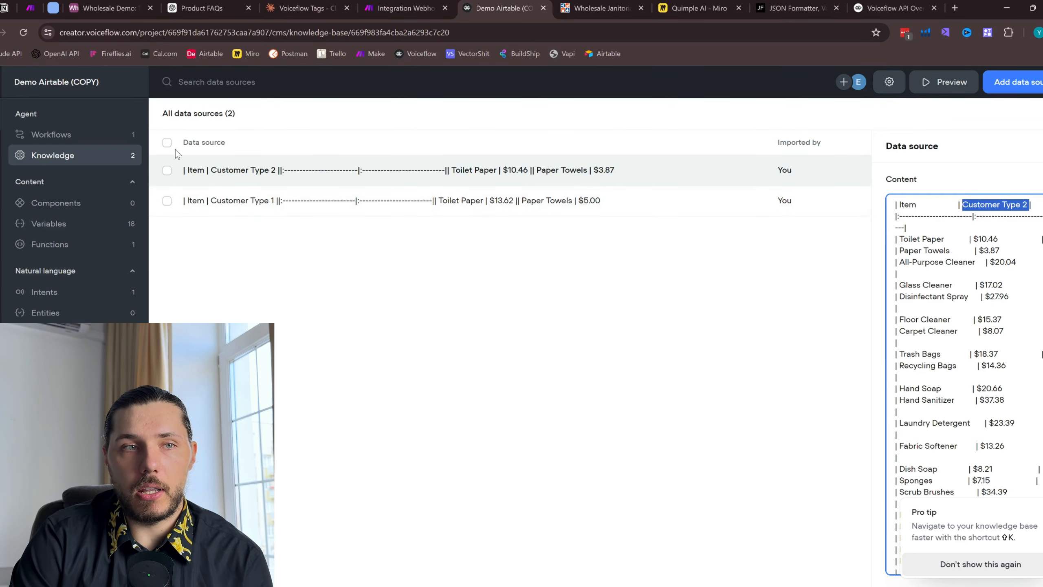
Close the Customer Type 2 details panel and toggle the Customer Type 1 row on and off
{"action": "left_click", "coordinate": [278, 235]}
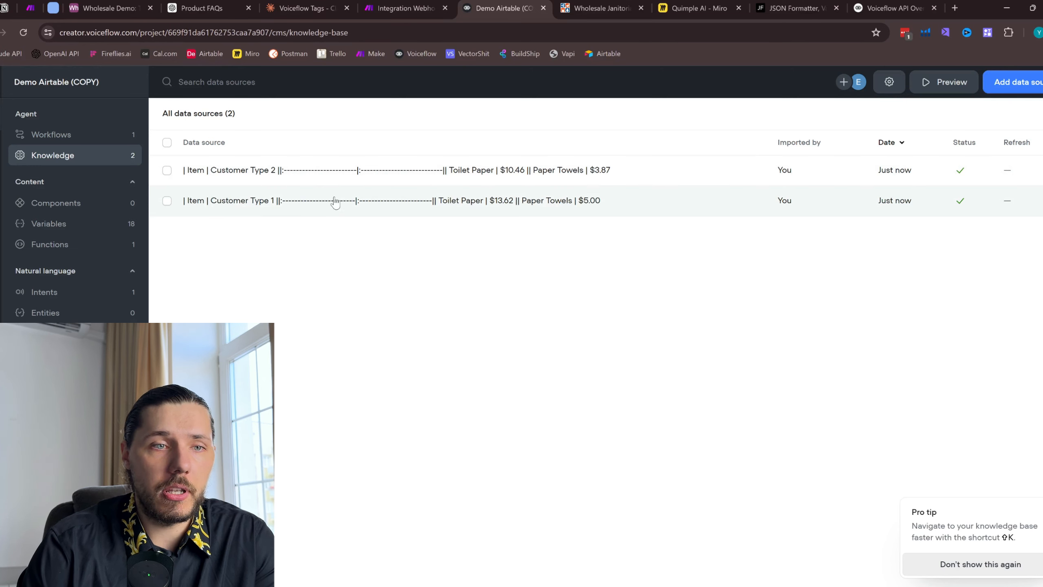
{"action": "left_click", "coordinate": [166, 200]}
{"action": "left_click", "coordinate": [167, 200]}
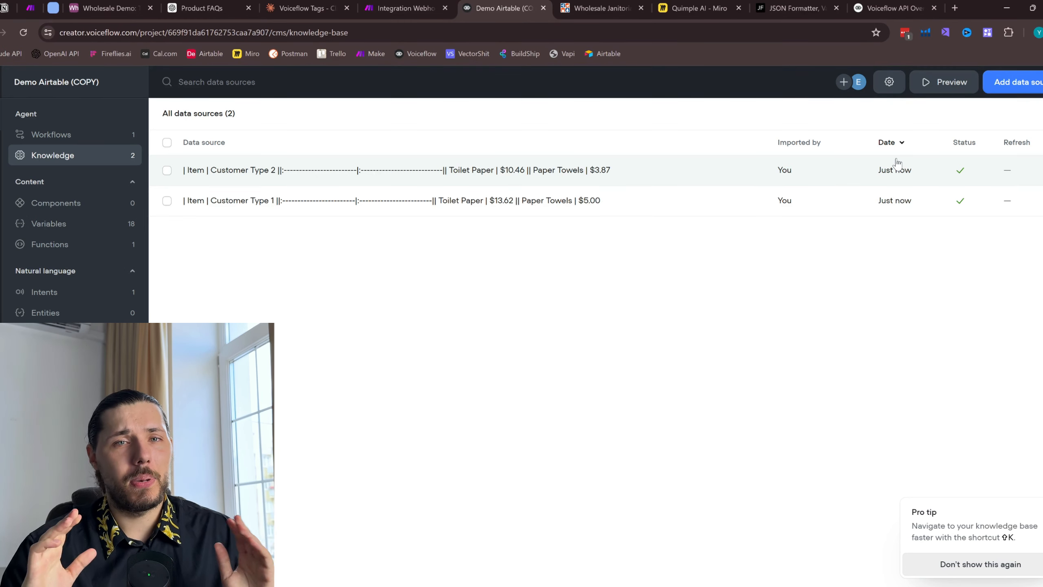
Skim the Voiceflow API Overview page, then jump to the Create KB tag endpoint reference
{"action": "left_click", "coordinate": [892, 8]}
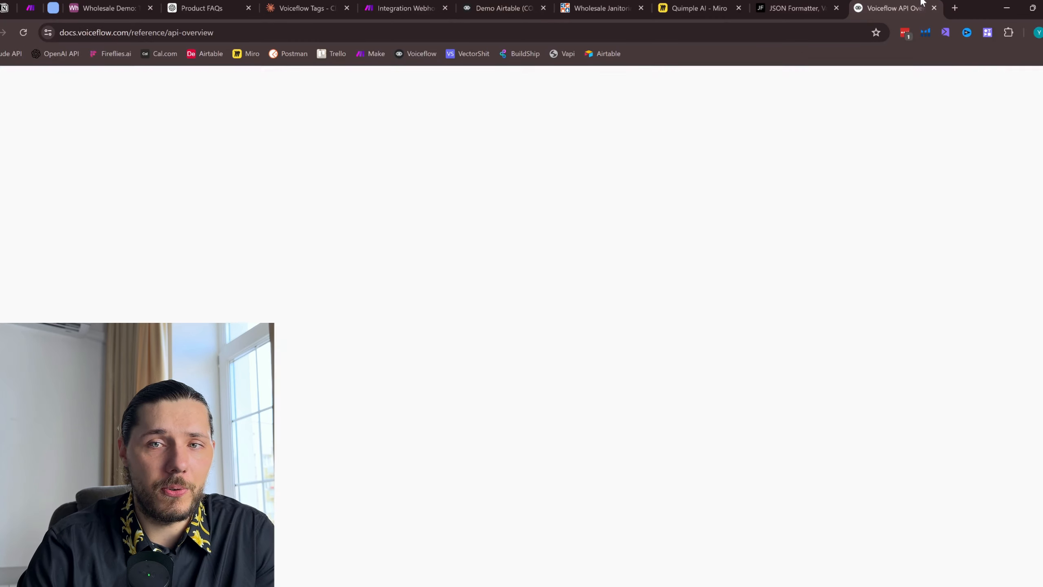
{"action": "scroll", "coordinate": [698, 234], "scroll_direction": "down", "scroll_amount": 5}
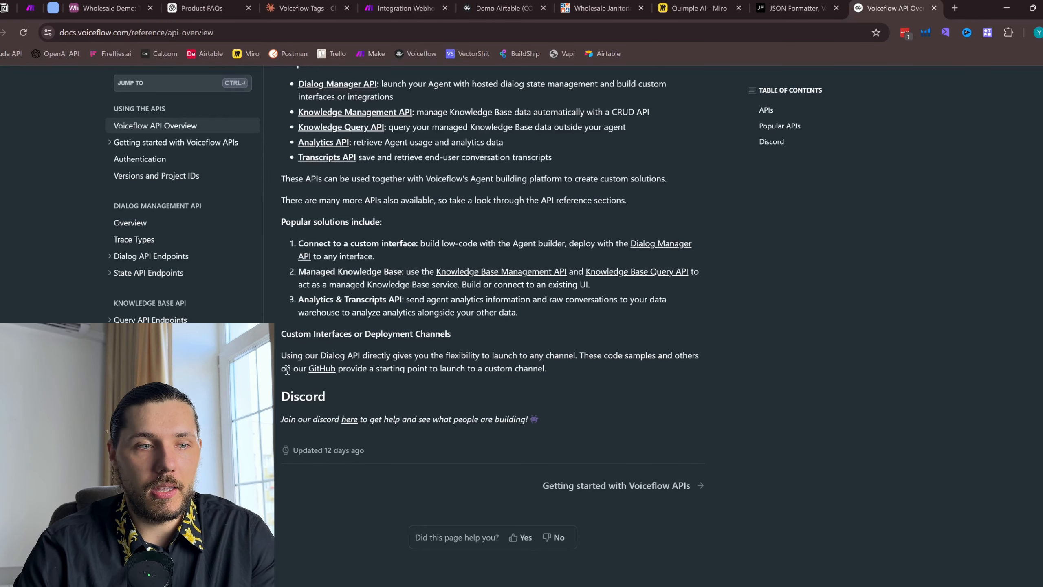
{"action": "scroll", "coordinate": [546, 343], "scroll_direction": "up", "scroll_amount": 5}
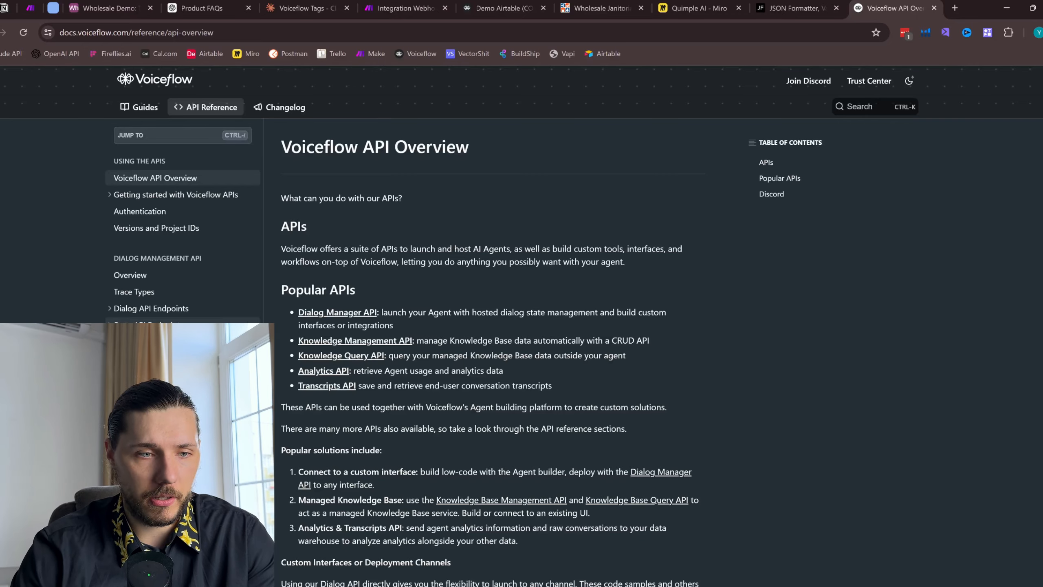
{"action": "scroll", "coordinate": [449, 244], "scroll_direction": "down", "scroll_amount": 3}
{"action": "scroll", "coordinate": [490, 324], "scroll_direction": "up", "scroll_amount": 3}
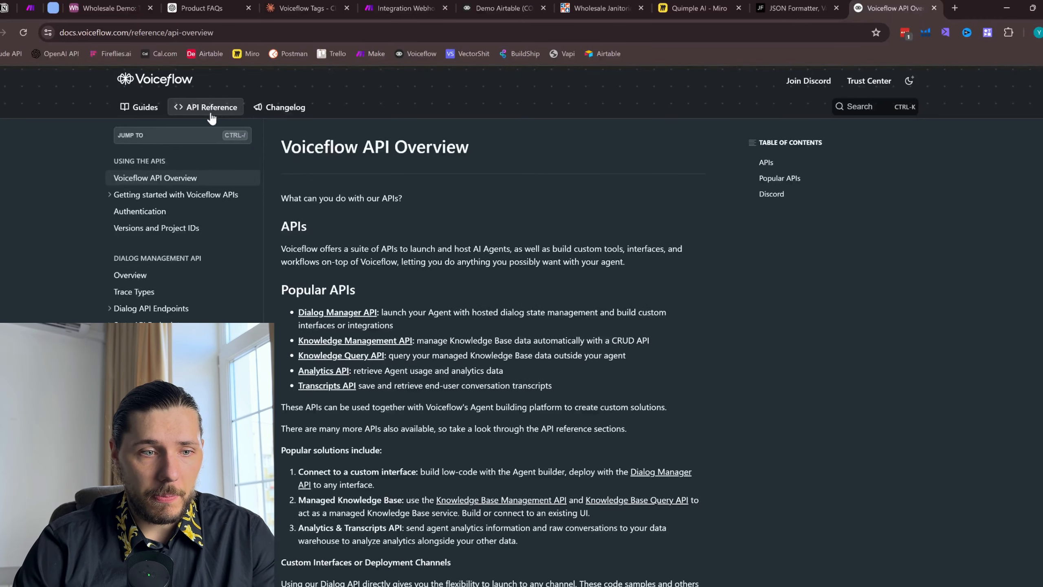
{"action": "key", "text": "alt+Left"}
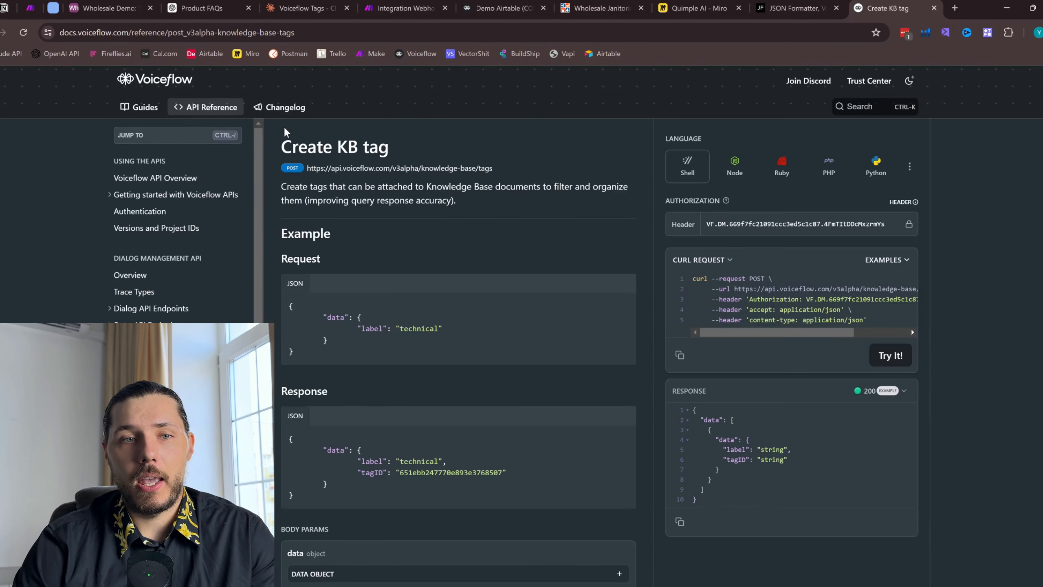
{"action": "left_click_drag", "start_coordinate": [284, 139], "coordinate": [550, 200]}
{"action": "scroll", "coordinate": [520, 325], "scroll_direction": "down", "scroll_amount": 3}
{"action": "scroll", "coordinate": [582, 391], "scroll_direction": "up", "scroll_amount": 3}
{"action": "left_click", "coordinate": [550, 201]}
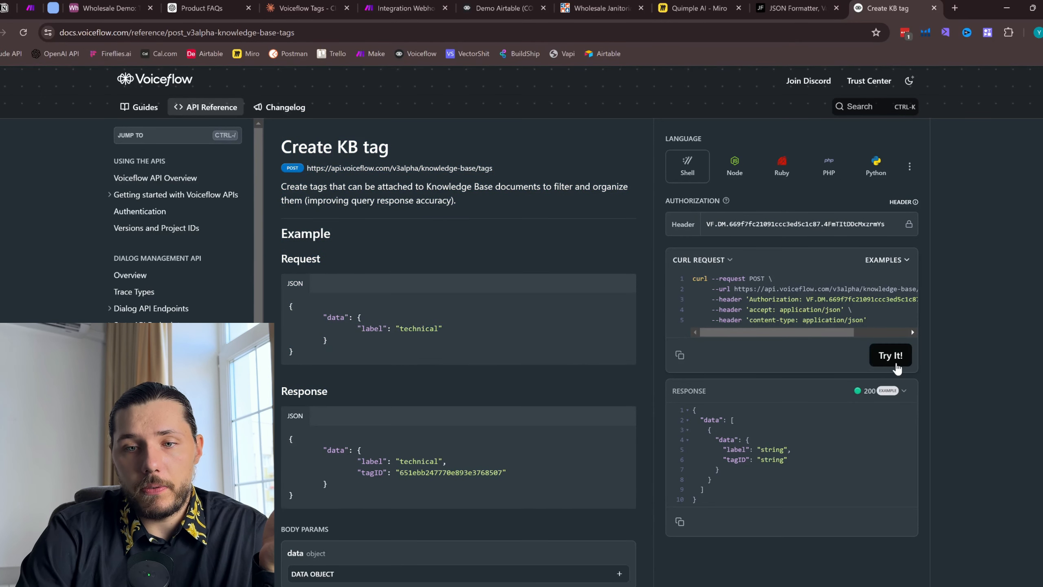
{"action": "left_click_drag", "start_coordinate": [887, 222], "coordinate": [732, 227]}
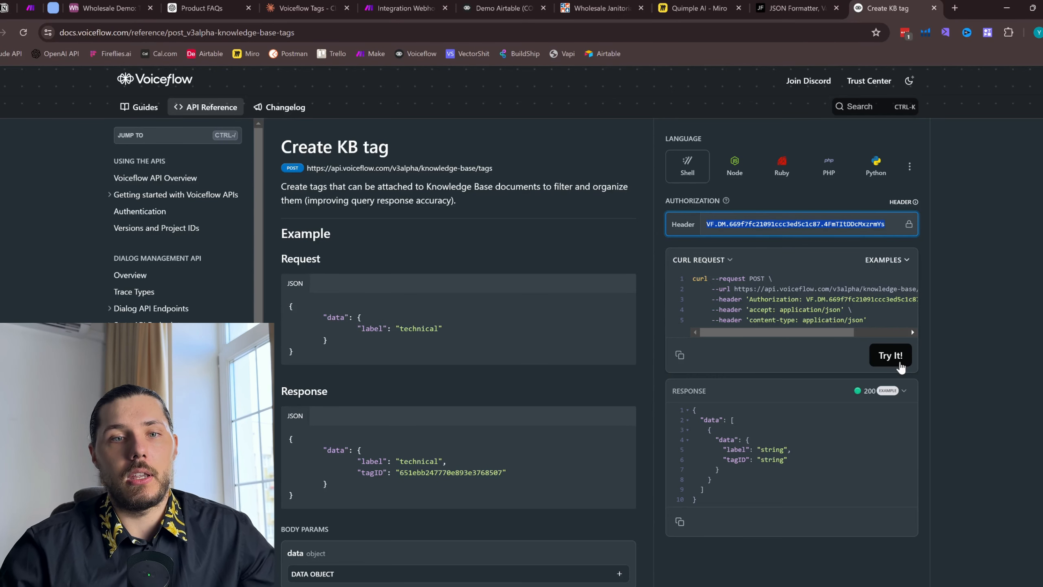
{"action": "left_click", "coordinate": [949, 234]}
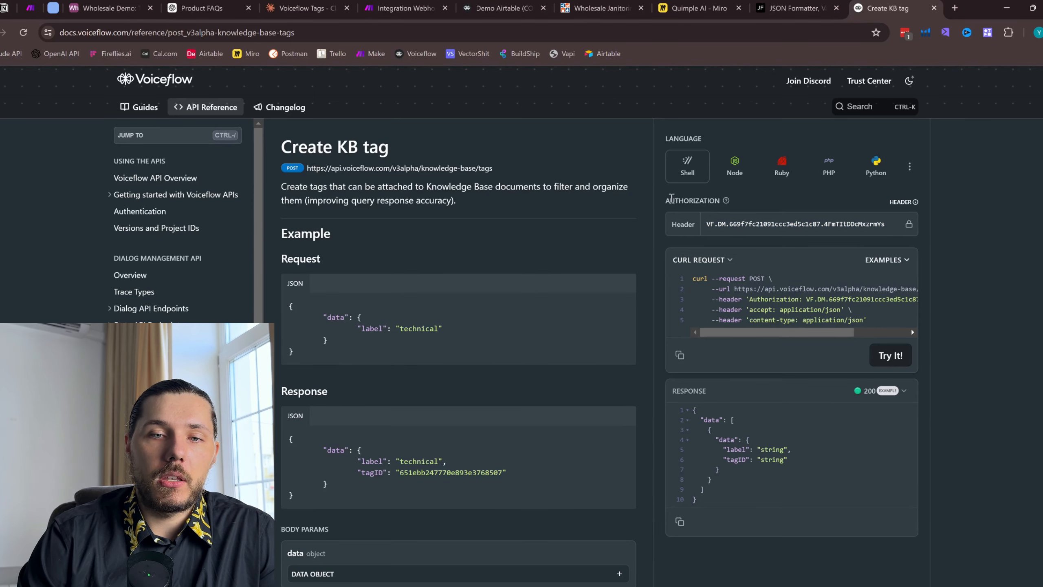
{"action": "left_click_drag", "start_coordinate": [666, 200], "coordinate": [676, 201]}
{"action": "left_click_drag", "start_coordinate": [324, 146], "coordinate": [352, 146]}
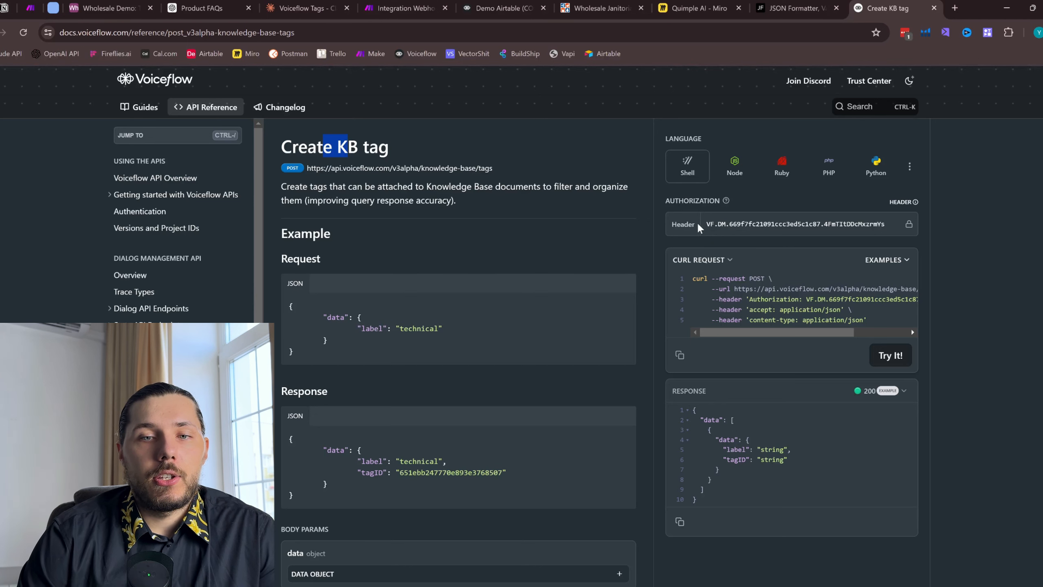
Copy the project's API key from API Keys and paste it as the docs' Authorization header
{"action": "left_click", "coordinate": [741, 224]}
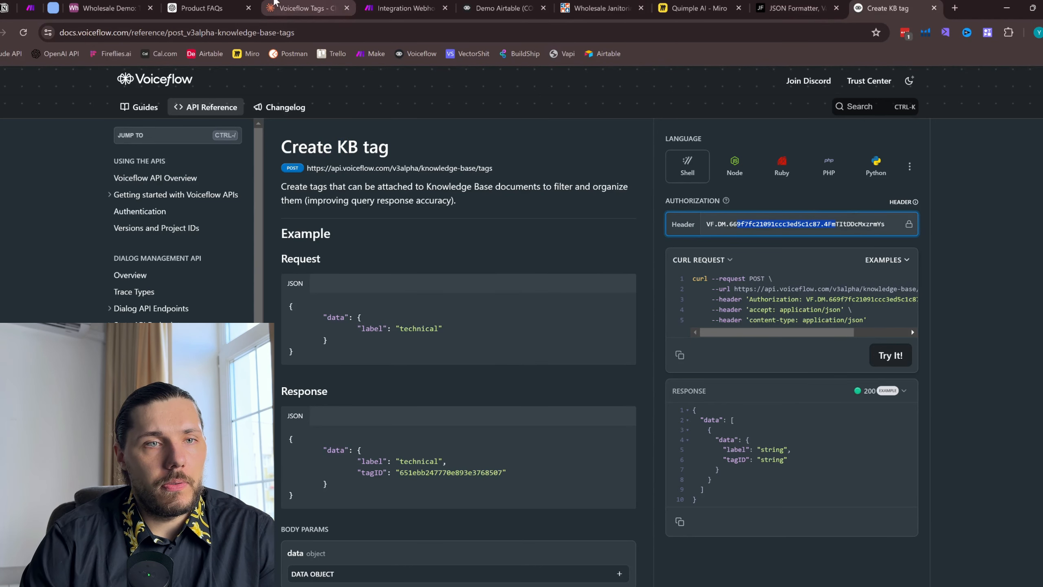
{"action": "left_click_drag", "start_coordinate": [501, 8], "coordinate": [797, 8]}
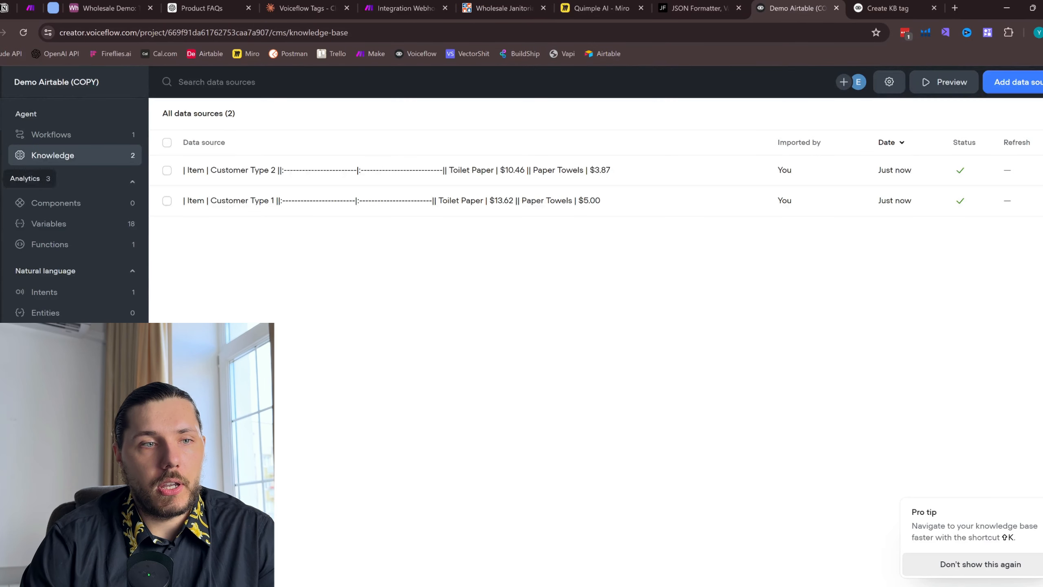
{"action": "left_click", "coordinate": [1, 211]}
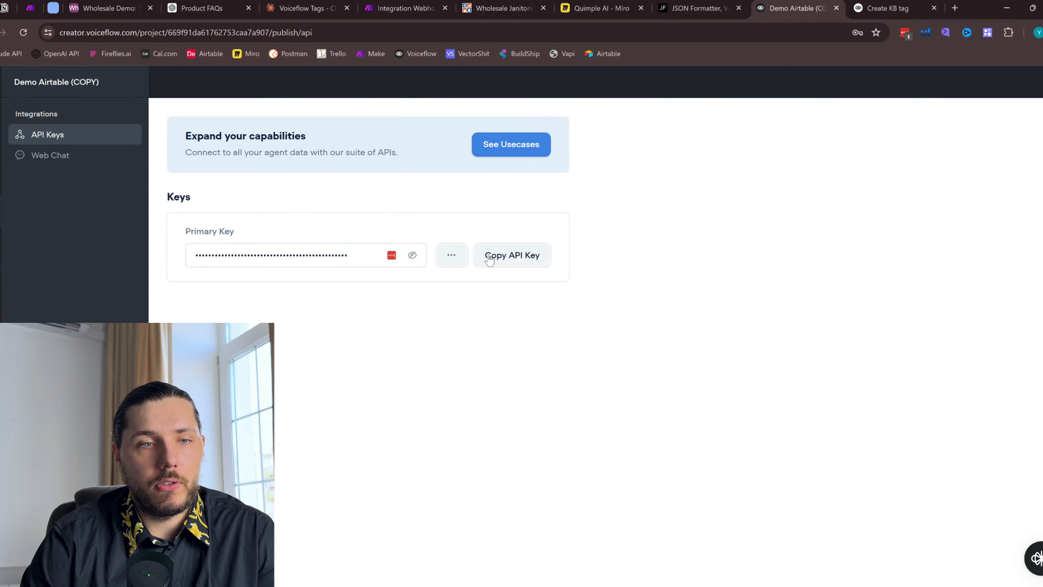
{"action": "left_click", "coordinate": [515, 263]}
{"action": "left_click", "coordinate": [887, 8]}
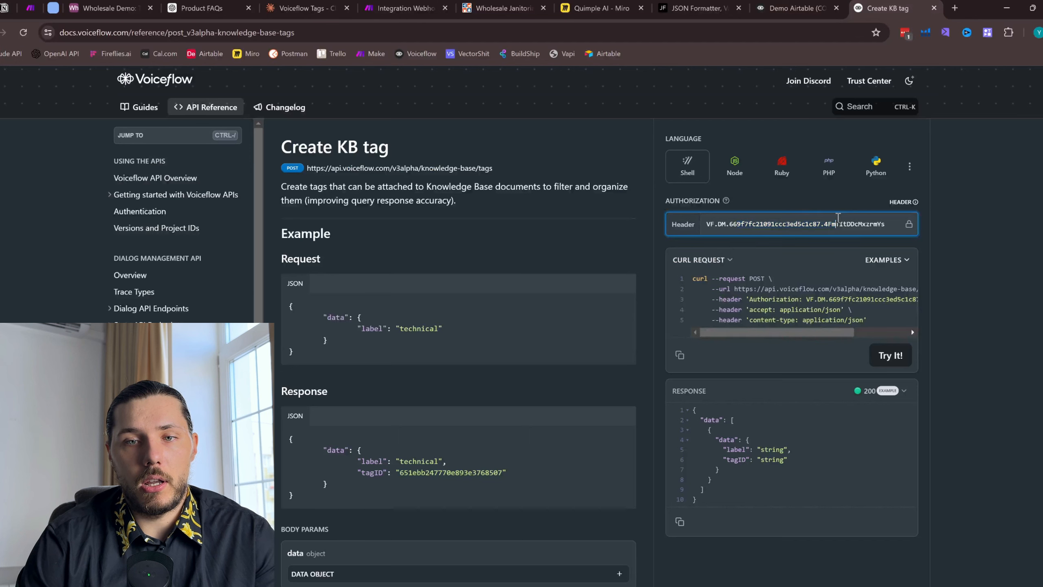
{"action": "key", "text": "ctrl+v"}
{"action": "left_click", "coordinate": [976, 236]}
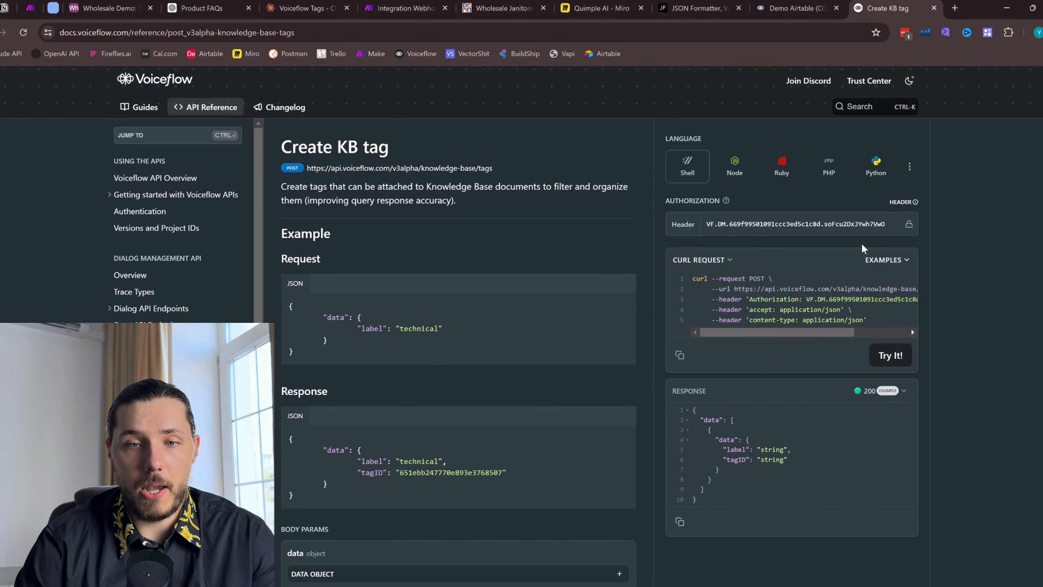
Review the generated curl request and expand the DATA OBJECT to show the label field
{"action": "left_click_drag", "start_coordinate": [712, 279], "coordinate": [804, 317]}
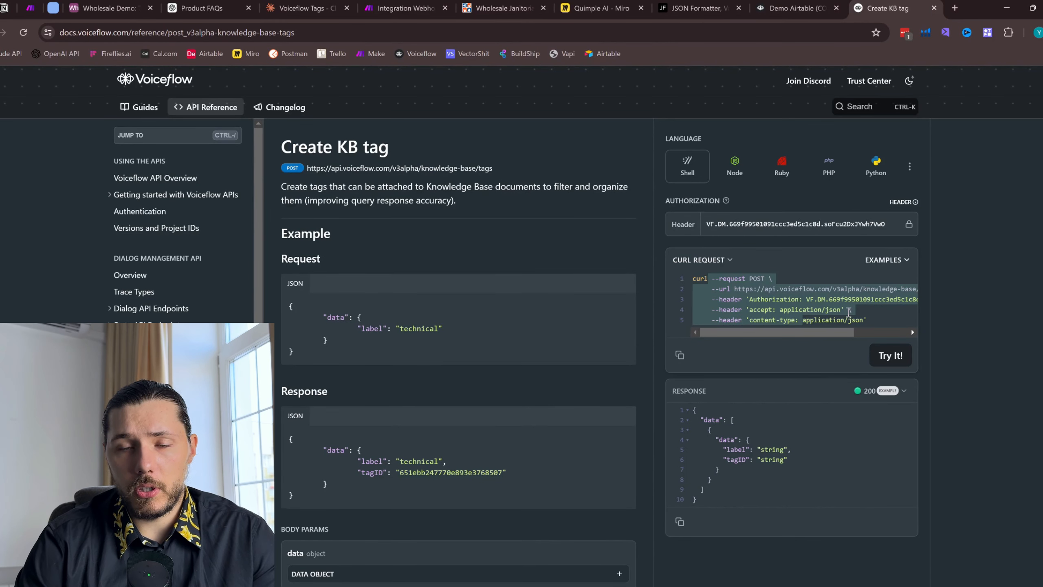
{"action": "left_click", "coordinate": [970, 299]}
{"action": "scroll", "coordinate": [529, 379], "scroll_direction": "down", "scroll_amount": 6}
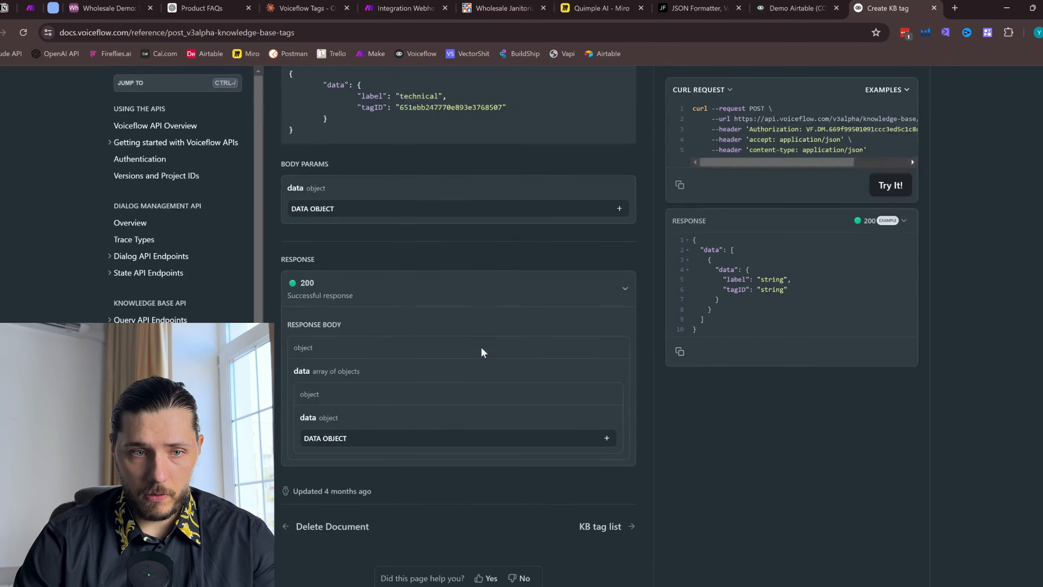
{"action": "left_click", "coordinate": [366, 172]}
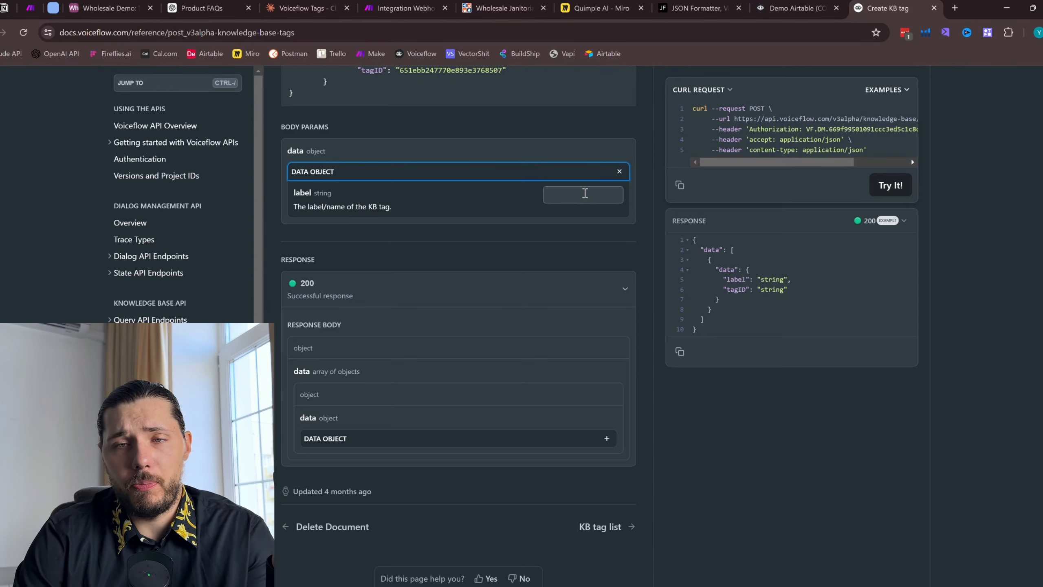
Set the tag label to 'new', send the Create KB tag request, and highlight the returned tagID
{"action": "left_click", "coordinate": [585, 193]}
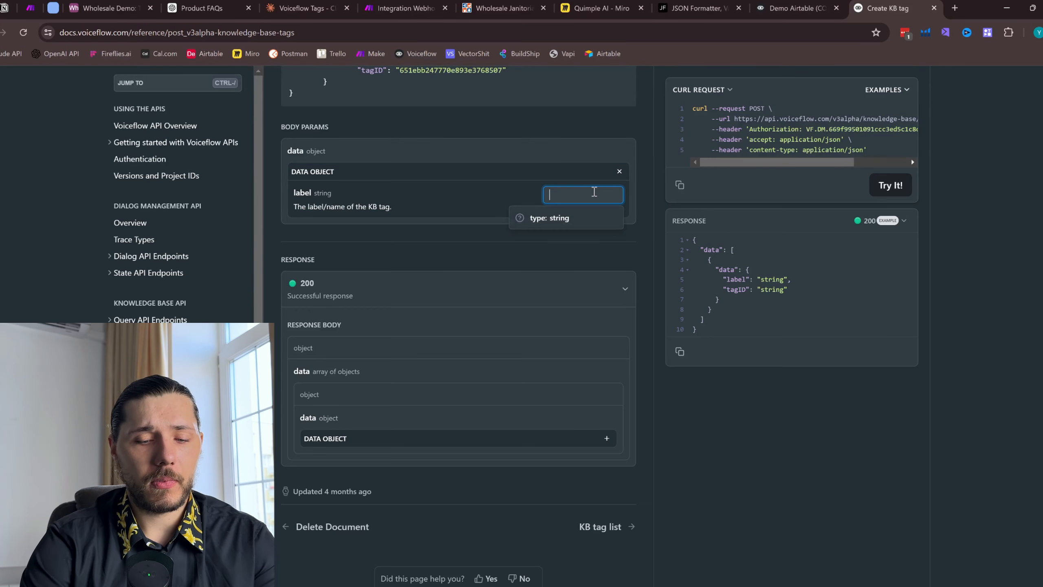
{"action": "type", "text": "new"}
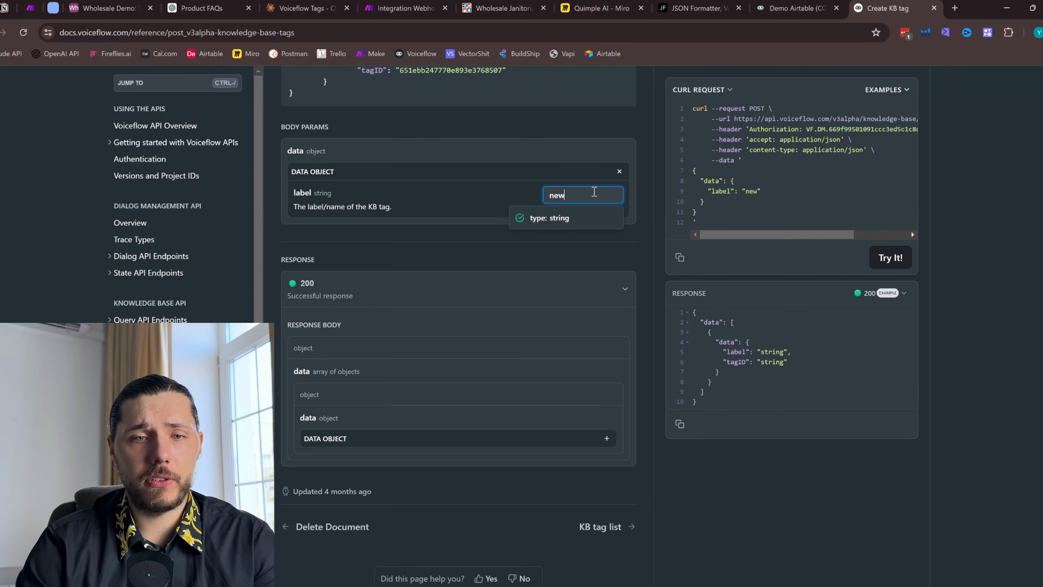
{"action": "left_click", "coordinate": [984, 203]}
{"action": "scroll", "coordinate": [929, 237], "scroll_direction": "up", "scroll_amount": 1}
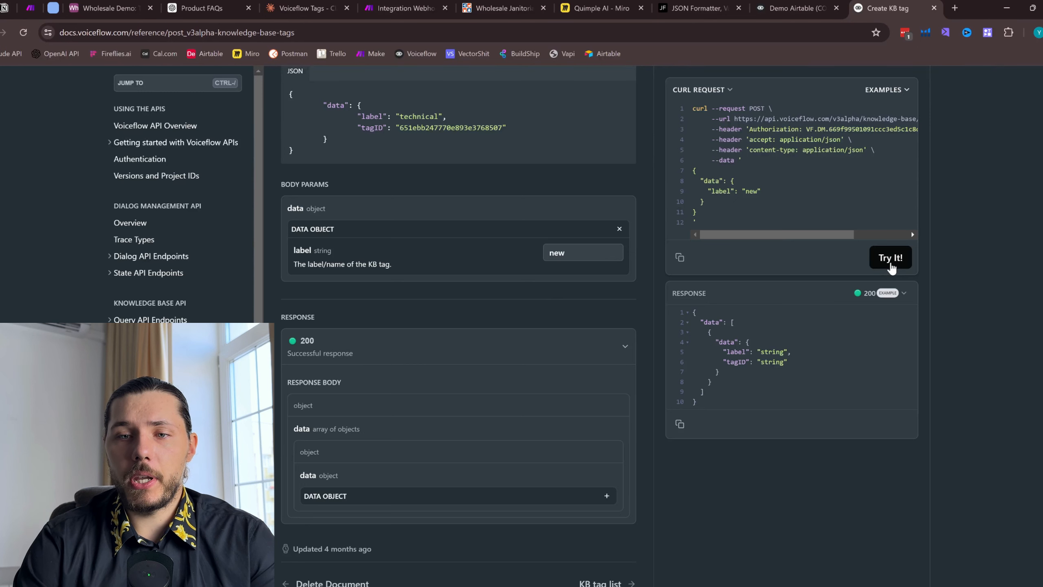
{"action": "left_click", "coordinate": [890, 258]}
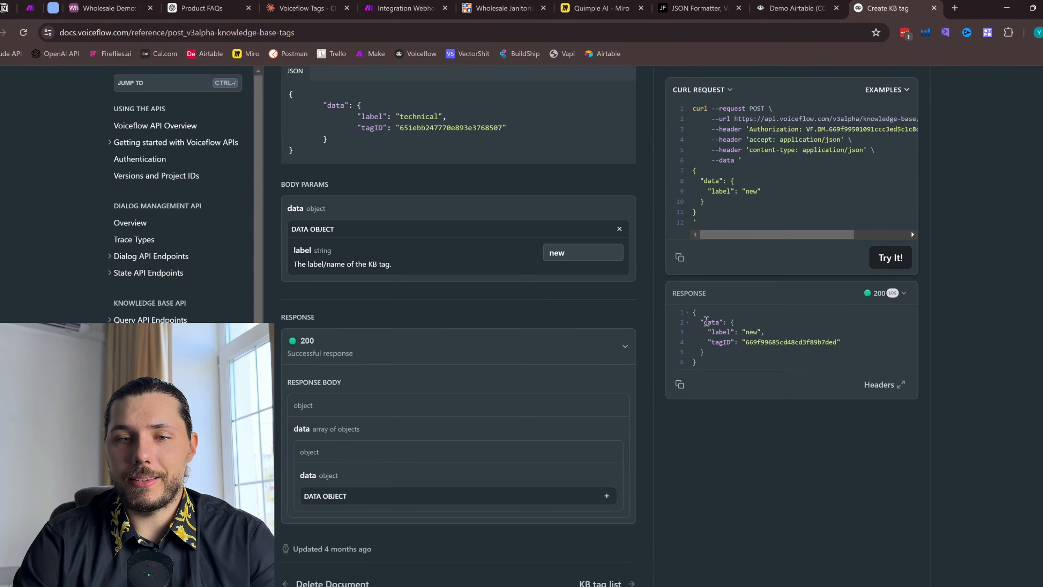
{"action": "left_click_drag", "start_coordinate": [694, 310], "coordinate": [721, 361]}
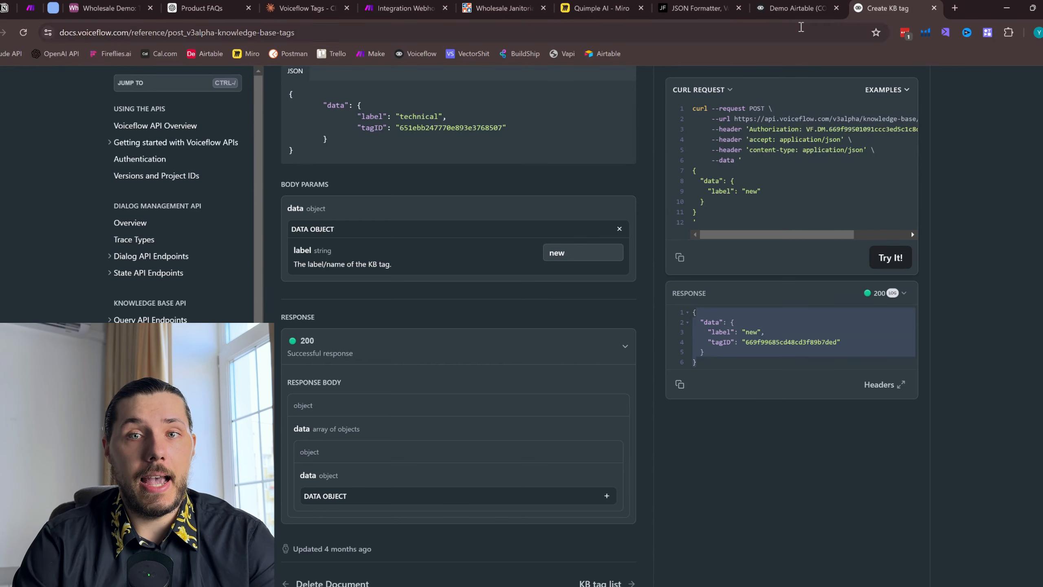
Go back to the Voiceflow project and reload the knowledge base data sources page
{"action": "left_click", "coordinate": [798, 10]}
{"action": "left_click", "coordinate": [0, 114]}
{"action": "left_click", "coordinate": [0, 146]}
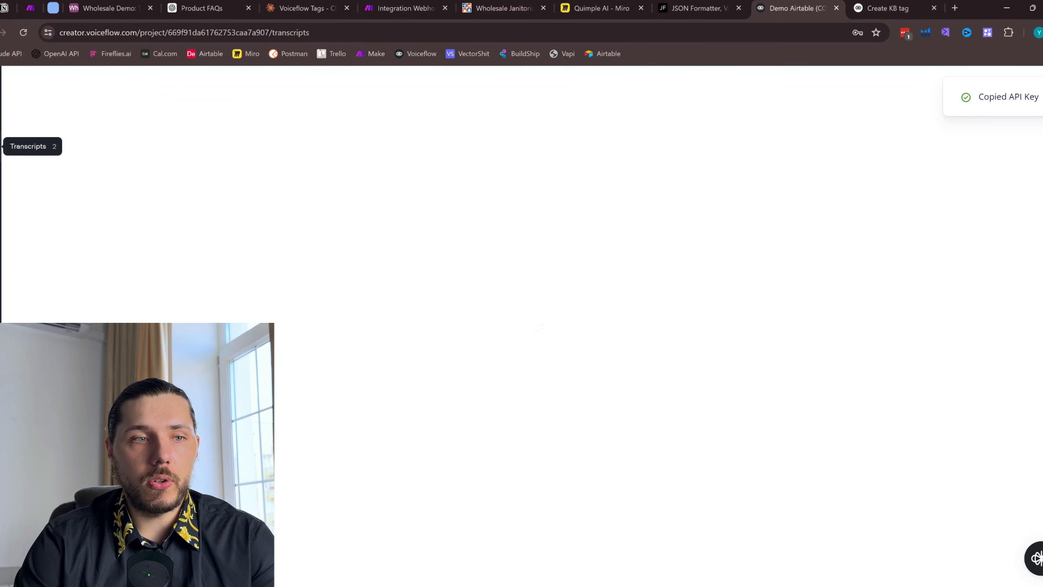
{"action": "left_click", "coordinate": [0, 114]}
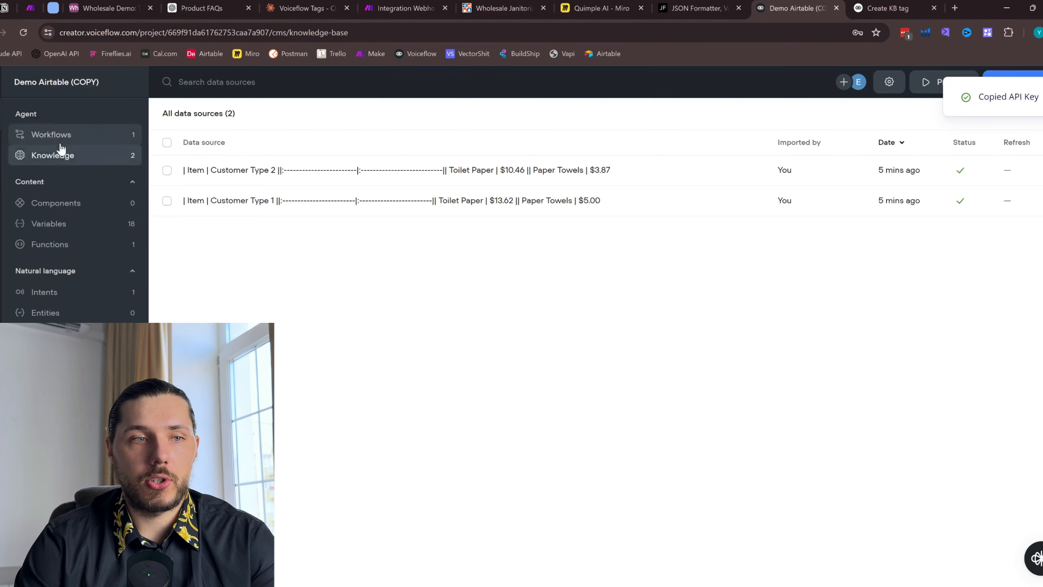
{"action": "left_click", "coordinate": [25, 34]}
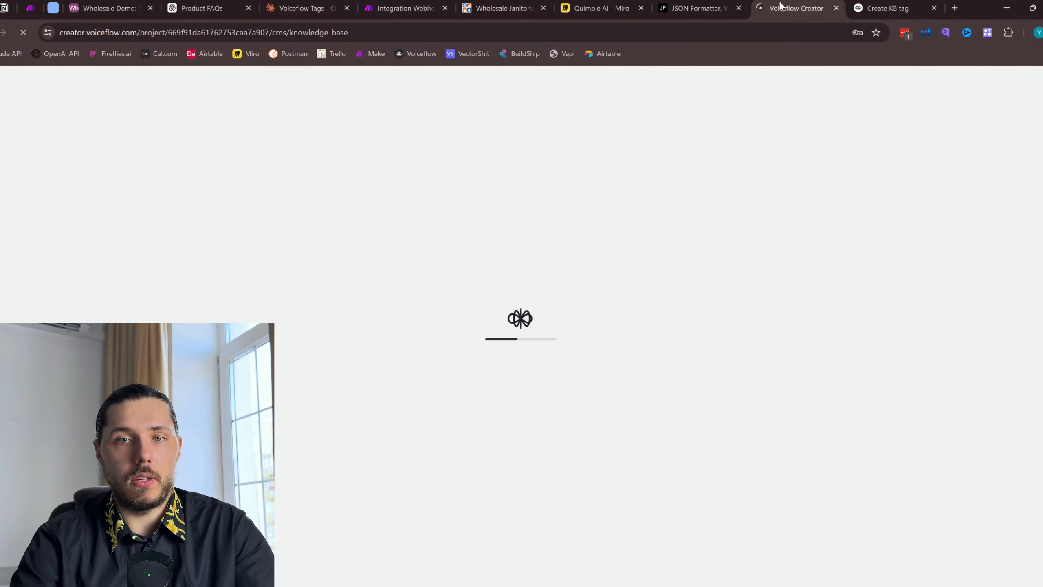
Compare the knowledge base with the Create KB tag docs, ending on the docs' Body Params
{"action": "left_click", "coordinate": [908, 5]}
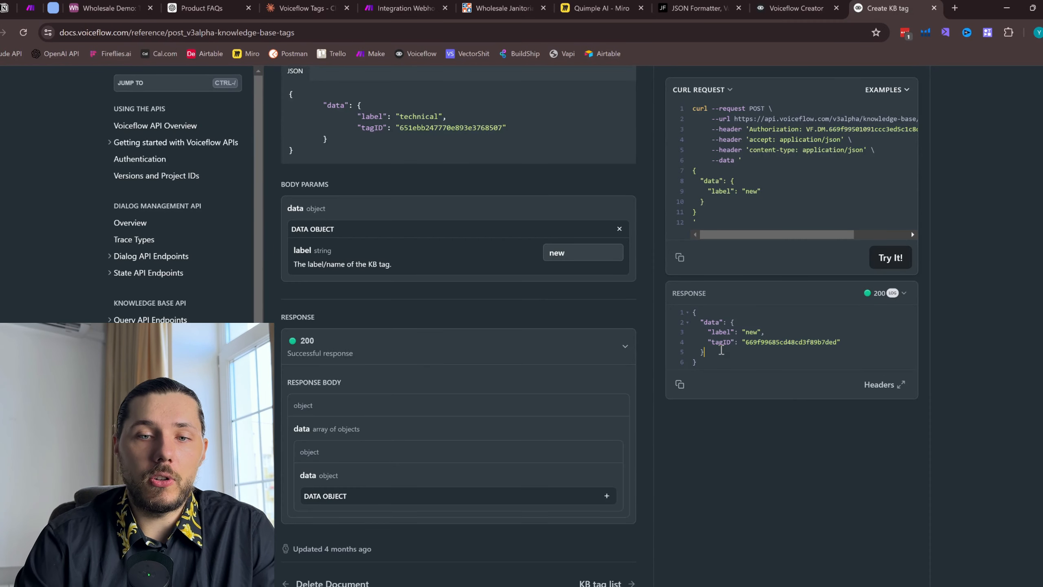
{"action": "left_click", "coordinate": [797, 8]}
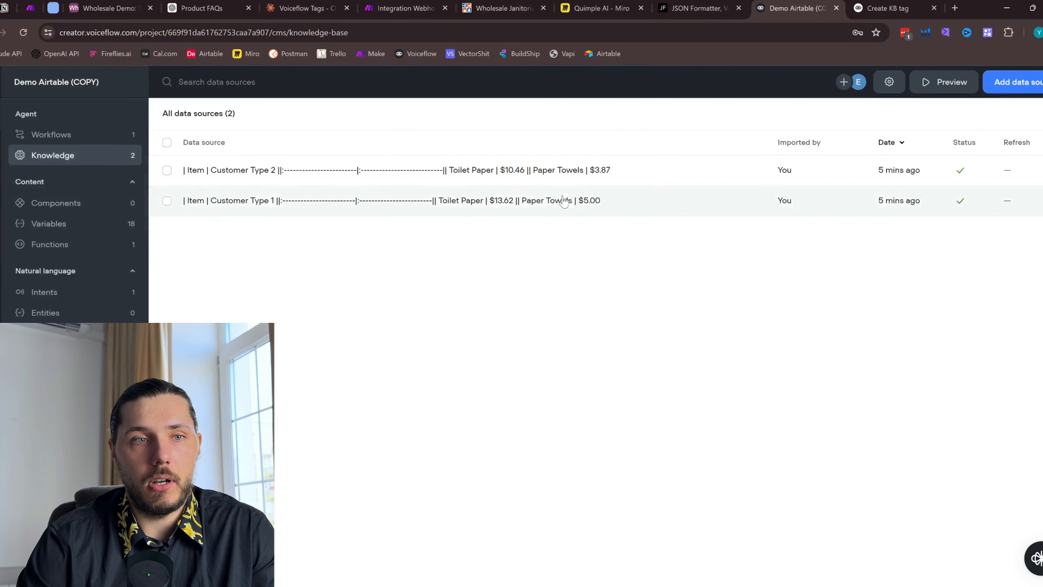
{"action": "left_click", "coordinate": [892, 8]}
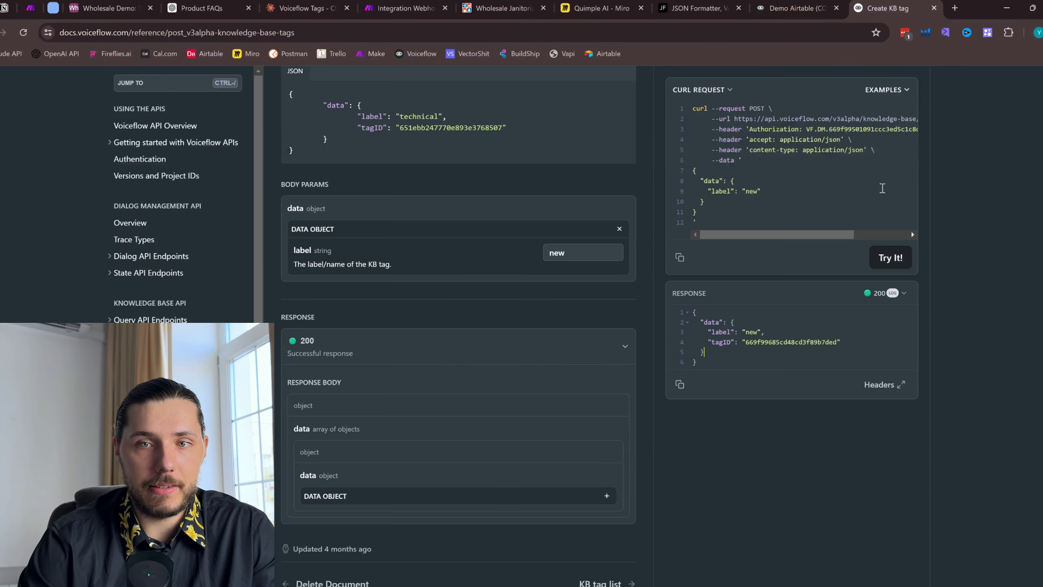
{"action": "scroll", "coordinate": [957, 130], "scroll_direction": "up", "scroll_amount": 5}
{"action": "left_click", "coordinate": [792, 9]}
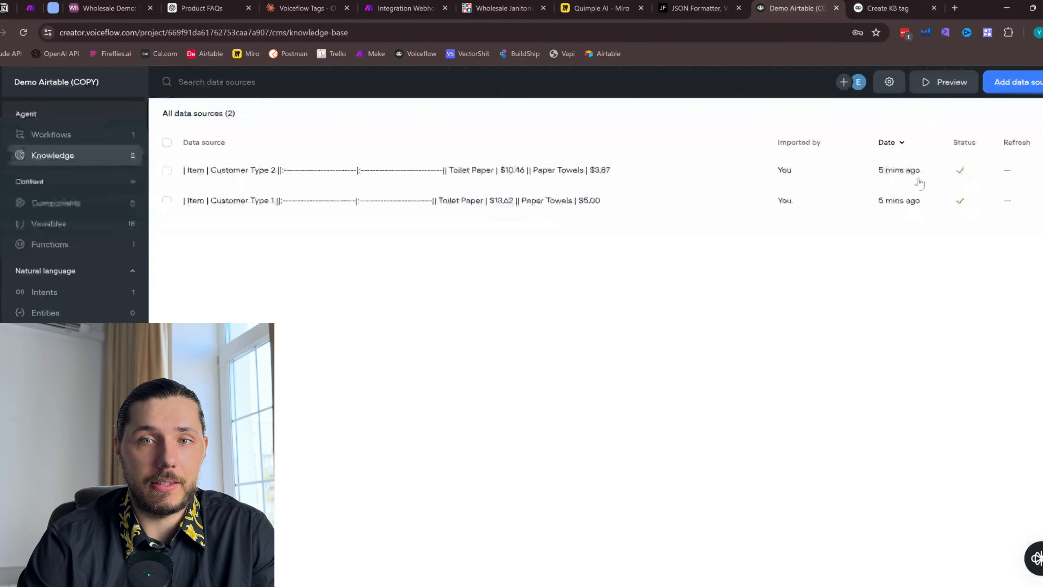
{"action": "left_click", "coordinate": [888, 8]}
{"action": "scroll", "coordinate": [757, 352], "scroll_direction": "down", "scroll_amount": 4}
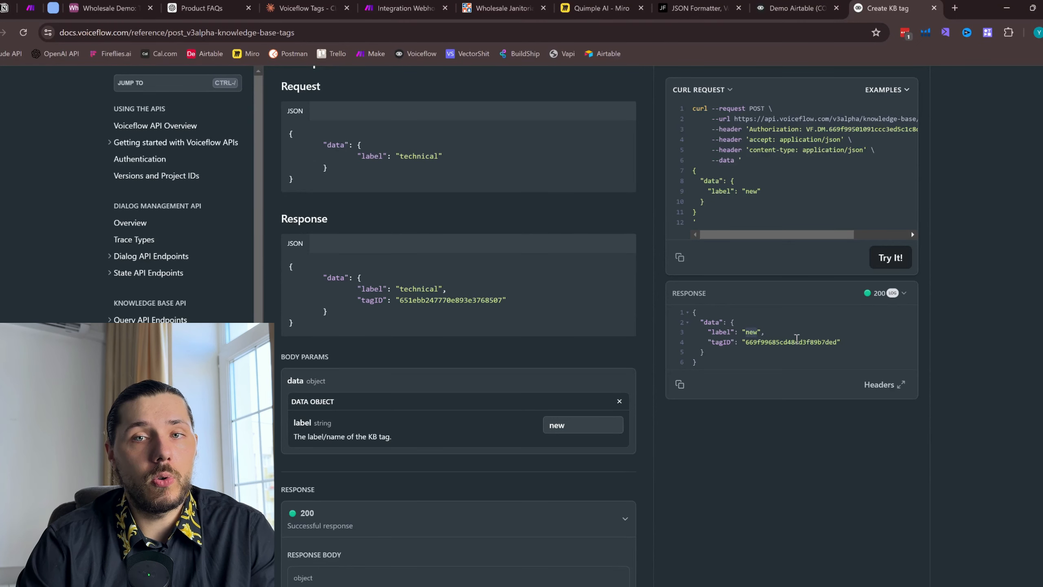
Change the label from 'new' to 'existing', send the request, and note the returned tag ID
{"action": "double_click", "coordinate": [555, 424]}
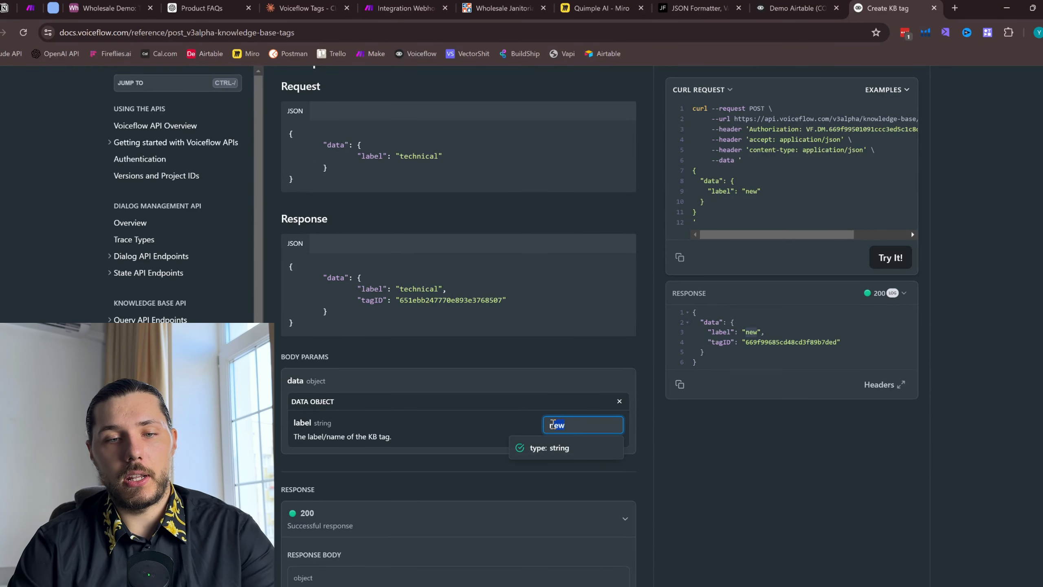
{"action": "type", "text": "existing"}
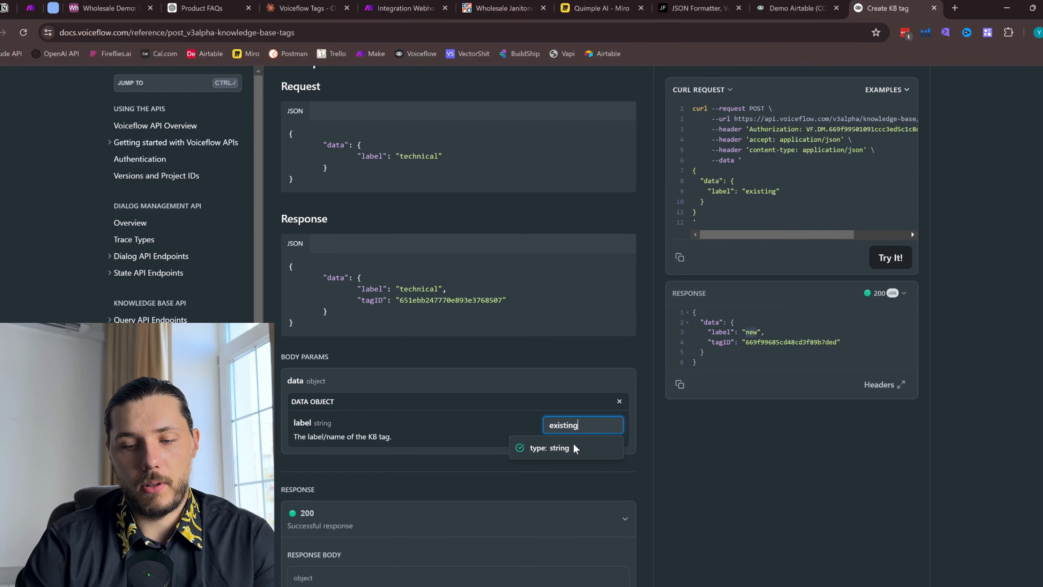
{"action": "left_click_drag", "start_coordinate": [749, 193], "coordinate": [762, 192]}
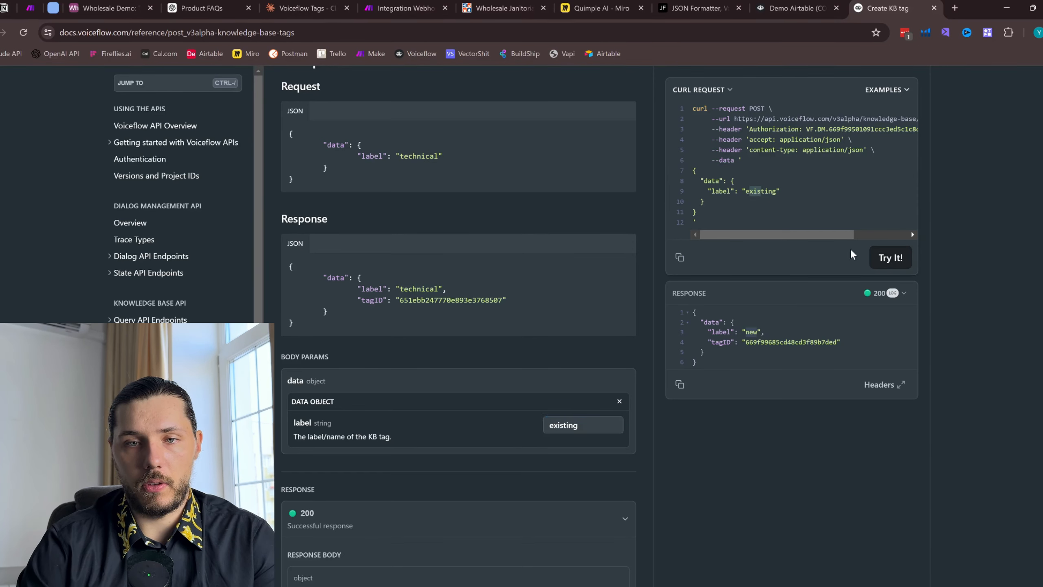
{"action": "left_click", "coordinate": [889, 257]}
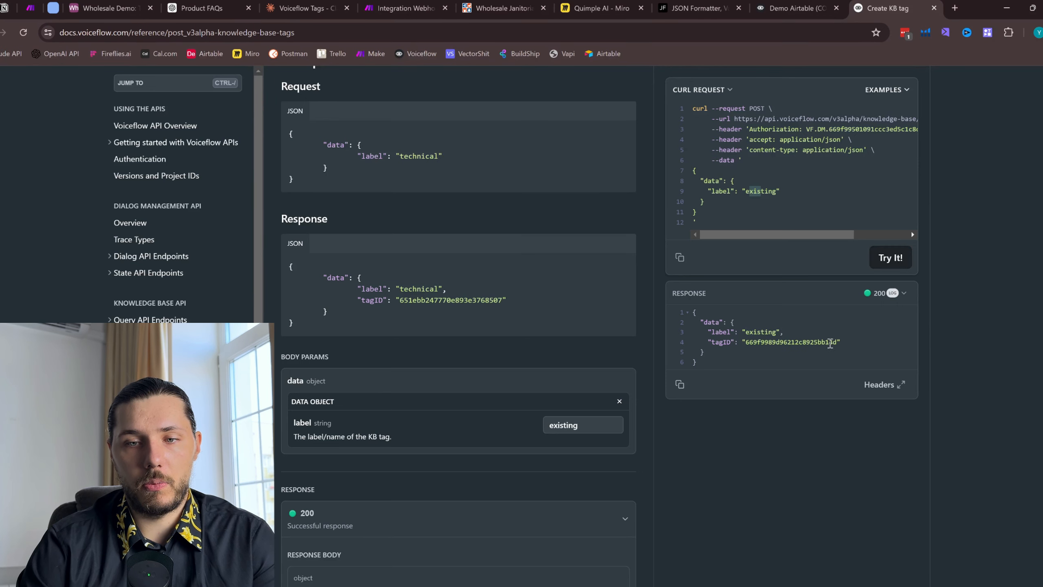
{"action": "left_click_drag", "start_coordinate": [831, 343], "coordinate": [818, 343]}
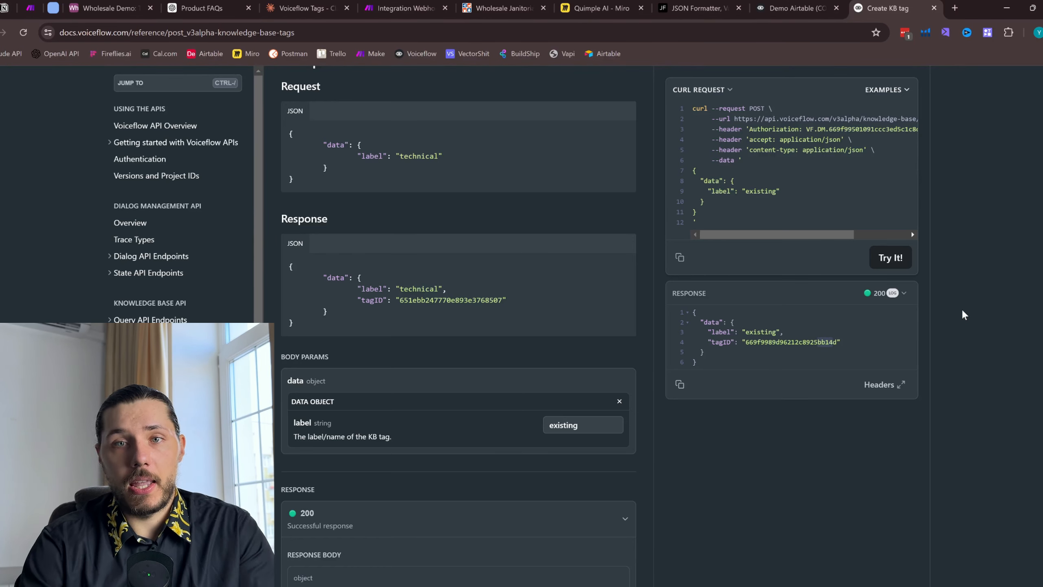
{"action": "left_click", "coordinate": [793, 8]}
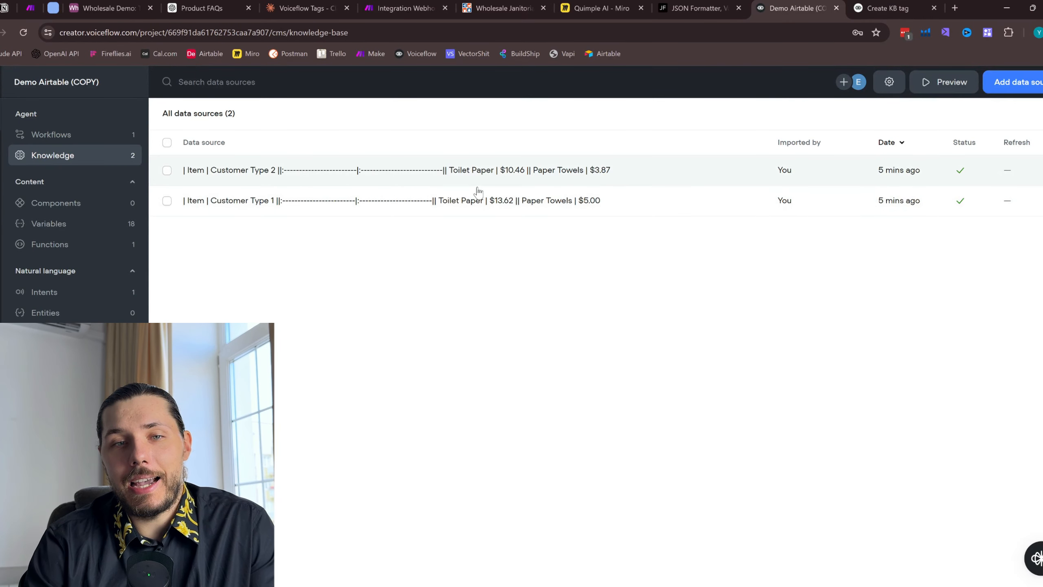
{"action": "left_click", "coordinate": [886, 5]}
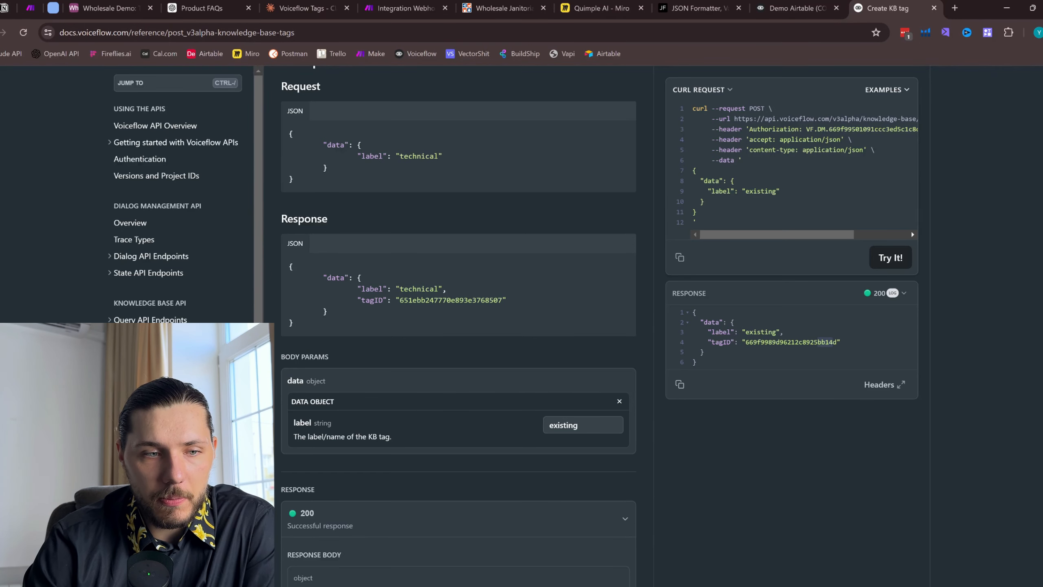
Open the Document List endpoint docs and check the API key in the Authorization header
{"action": "left_click", "coordinate": [156, 353]}
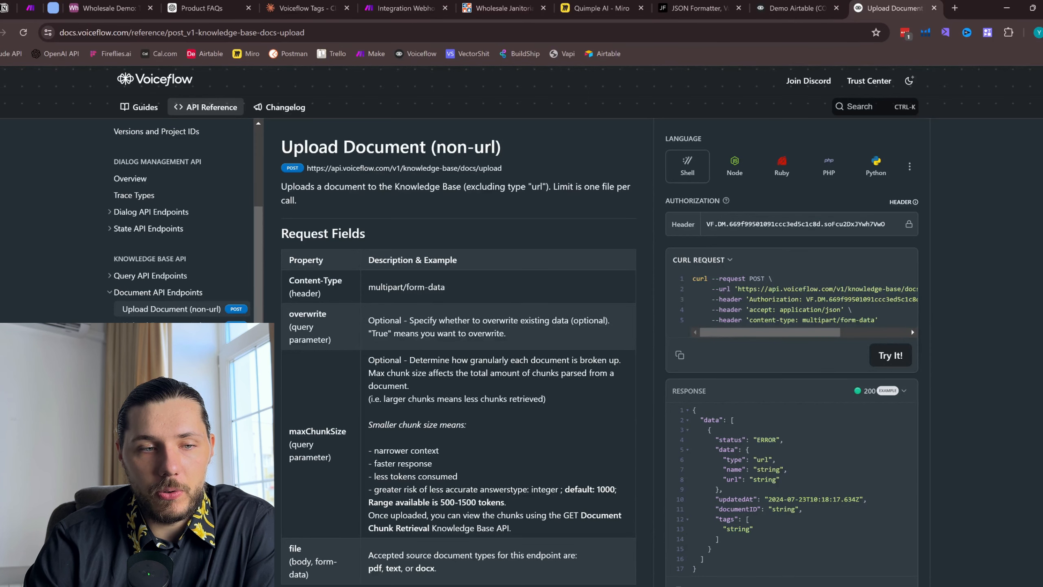
{"action": "left_click", "coordinate": [144, 376]}
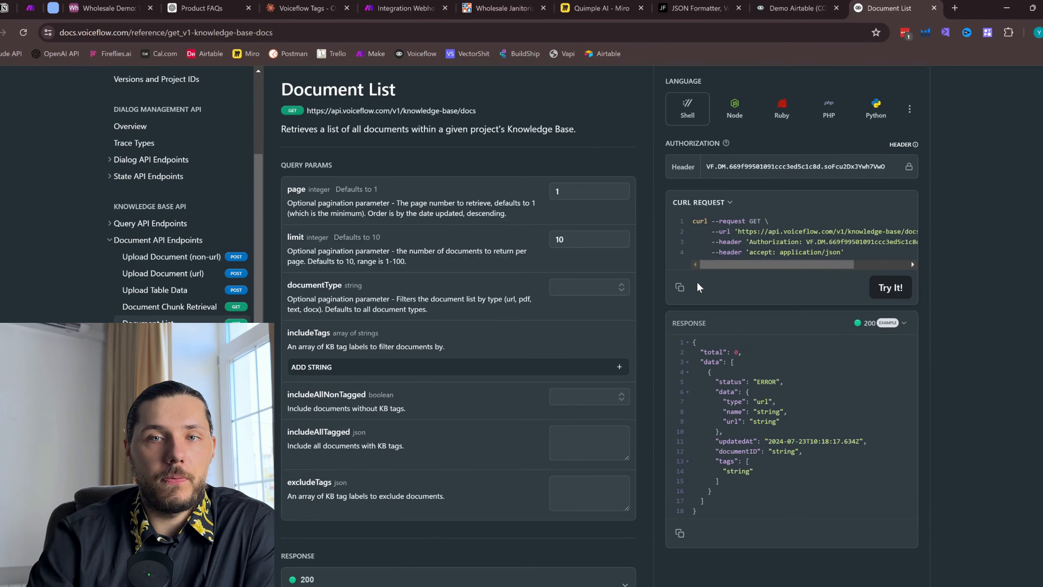
{"action": "left_click", "coordinate": [793, 8]}
{"action": "left_click", "coordinate": [887, 8]}
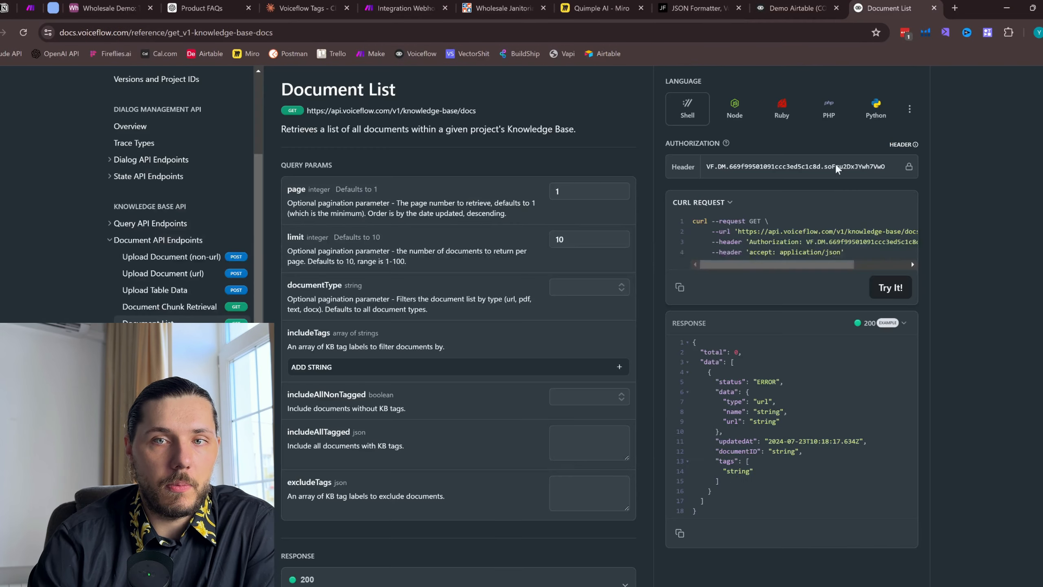
{"action": "left_click", "coordinate": [791, 169]}
{"action": "left_click_drag", "start_coordinate": [791, 169], "coordinate": [881, 165]}
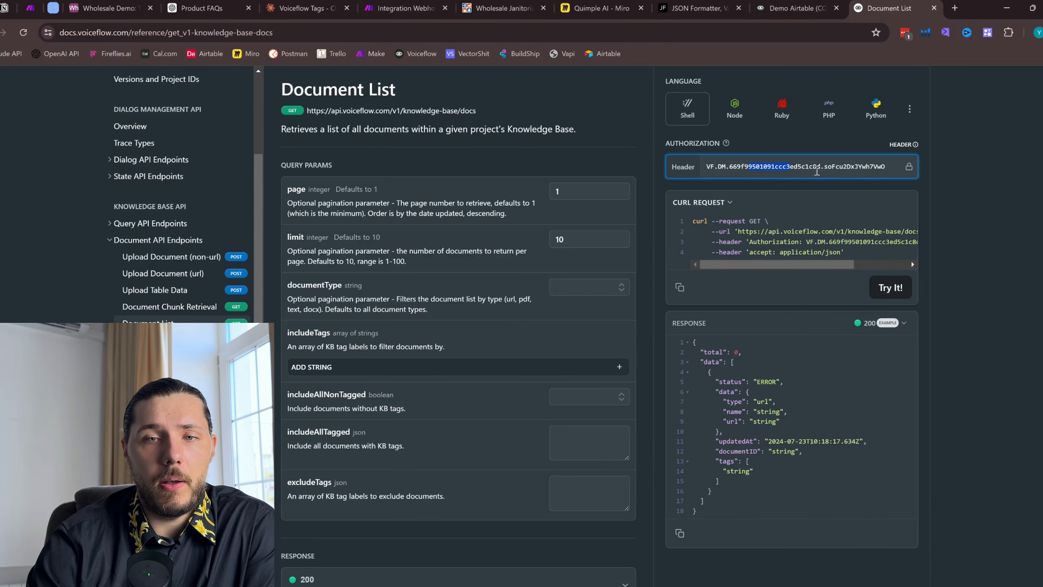
{"action": "left_click", "coordinate": [775, 167]}
{"action": "left_click_drag", "start_coordinate": [802, 164], "coordinate": [882, 168]}
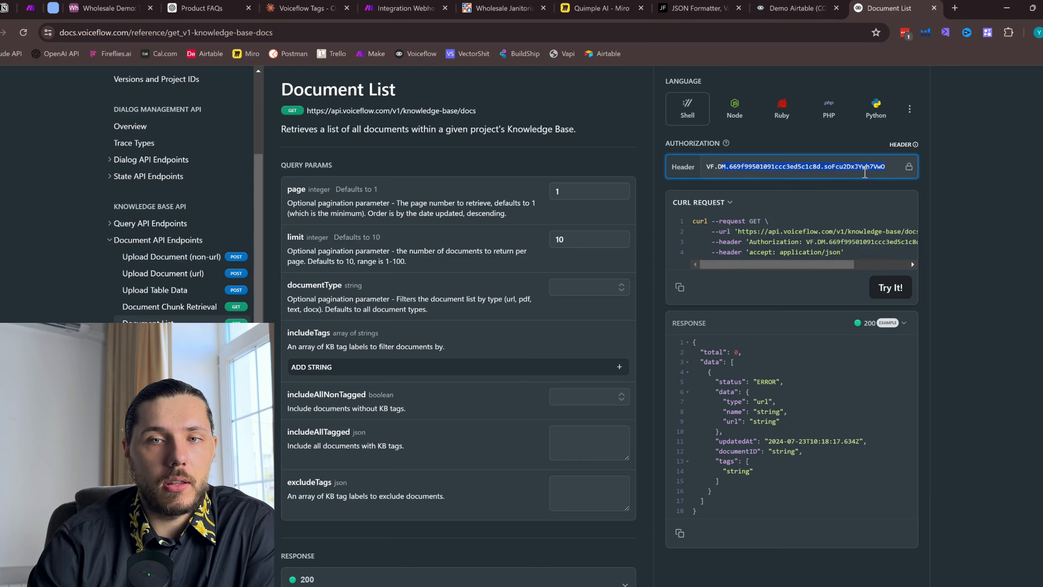
{"action": "left_click", "coordinate": [922, 206]}
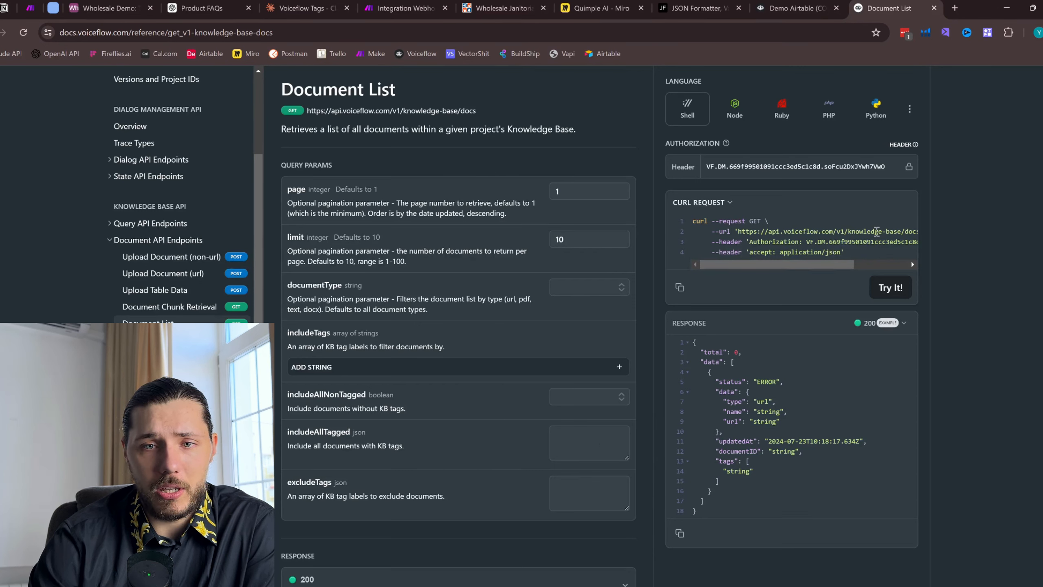
Send the Document List request, compare with the knowledge base, and select the whole response JSON
{"action": "left_click", "coordinate": [897, 288]}
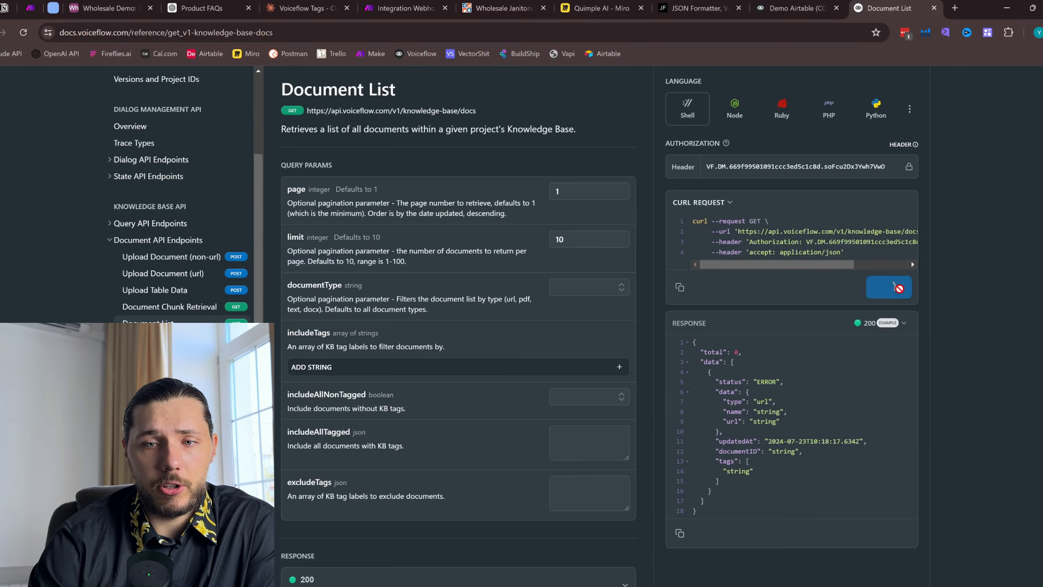
{"action": "scroll", "coordinate": [754, 263], "scroll_direction": "down", "scroll_amount": 3}
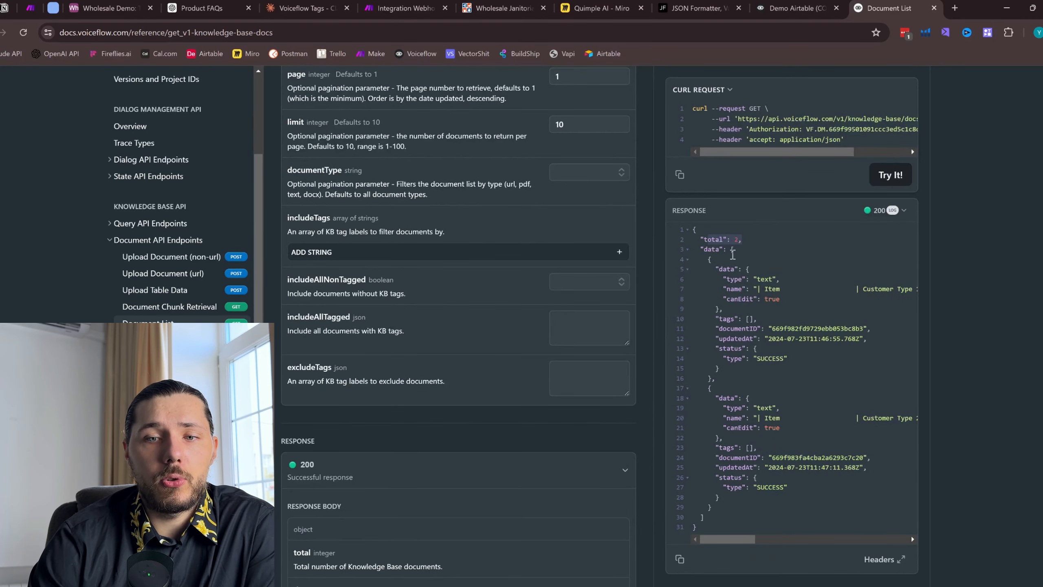
{"action": "left_click", "coordinate": [797, 7]}
{"action": "left_click", "coordinate": [897, 5]}
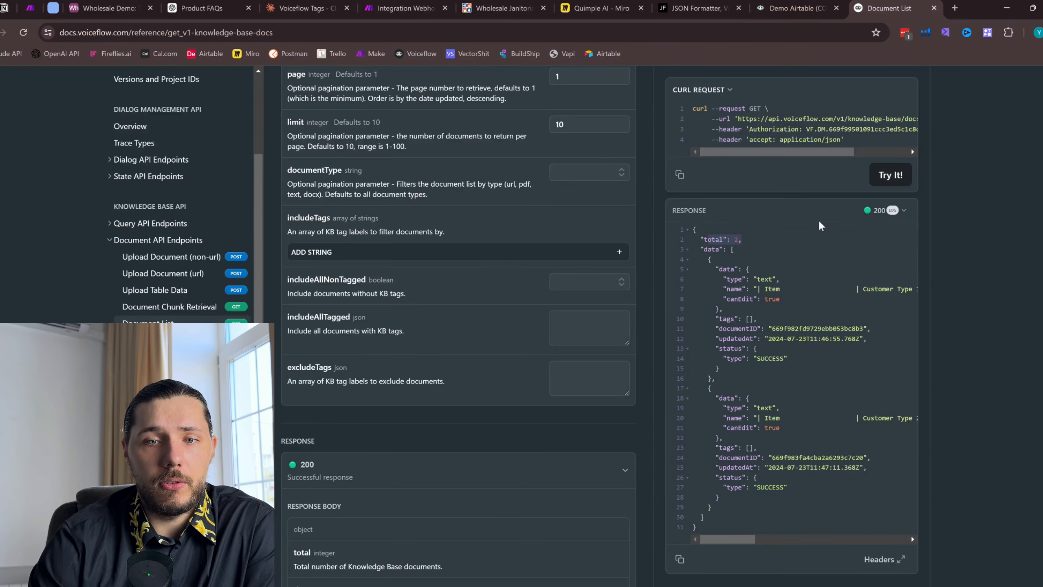
{"action": "scroll", "coordinate": [785, 327], "scroll_direction": "down", "scroll_amount": 2}
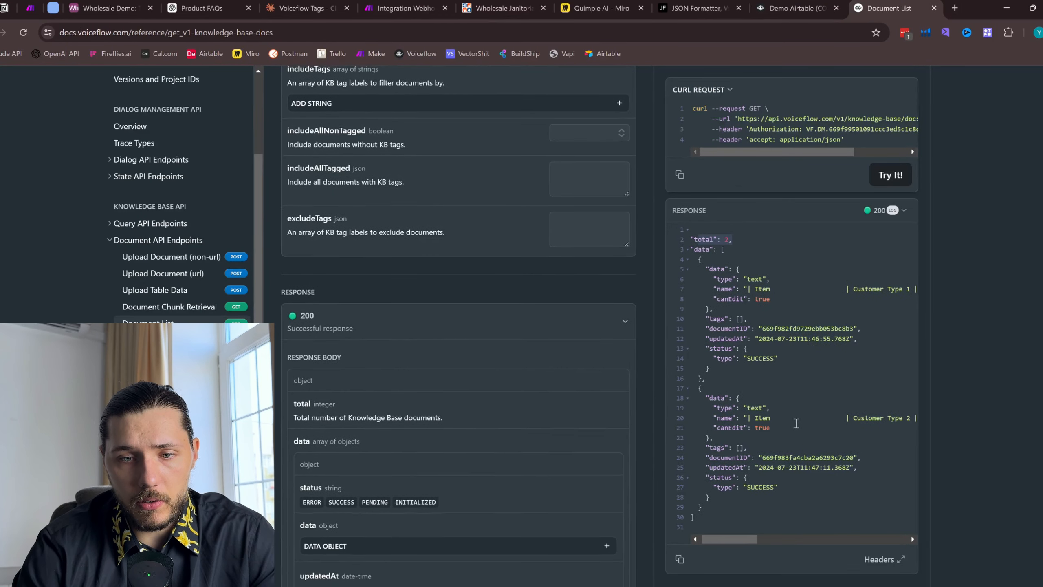
{"action": "left_click", "coordinate": [848, 424]}
{"action": "key", "text": "ctrl+a"}
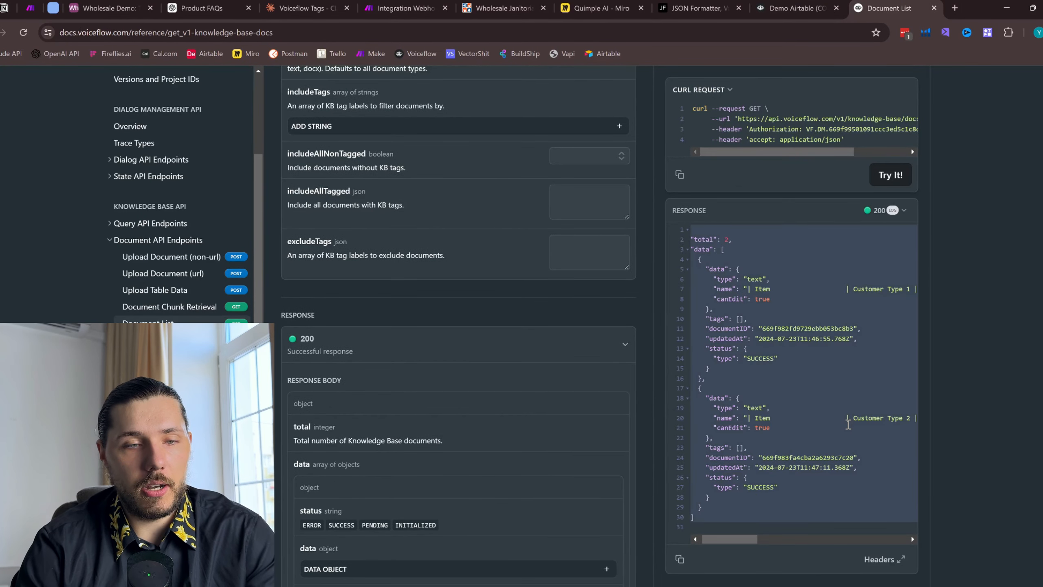
Paste the response into JSON Formatter and inspect the Customer Type 1 and 2 names and document IDs
{"action": "left_click", "coordinate": [698, 8]}
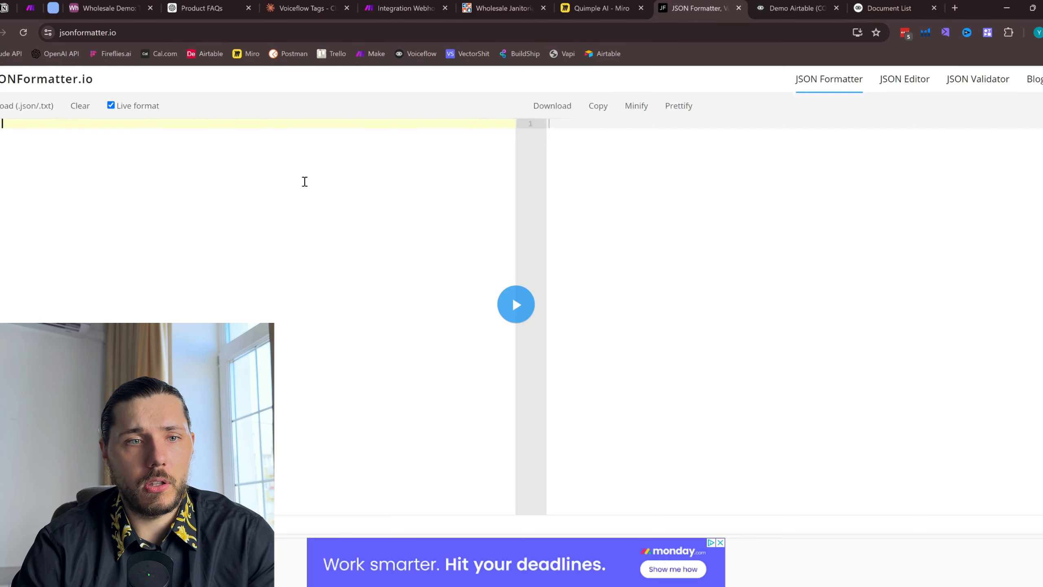
{"action": "key", "text": "ctrl+v"}
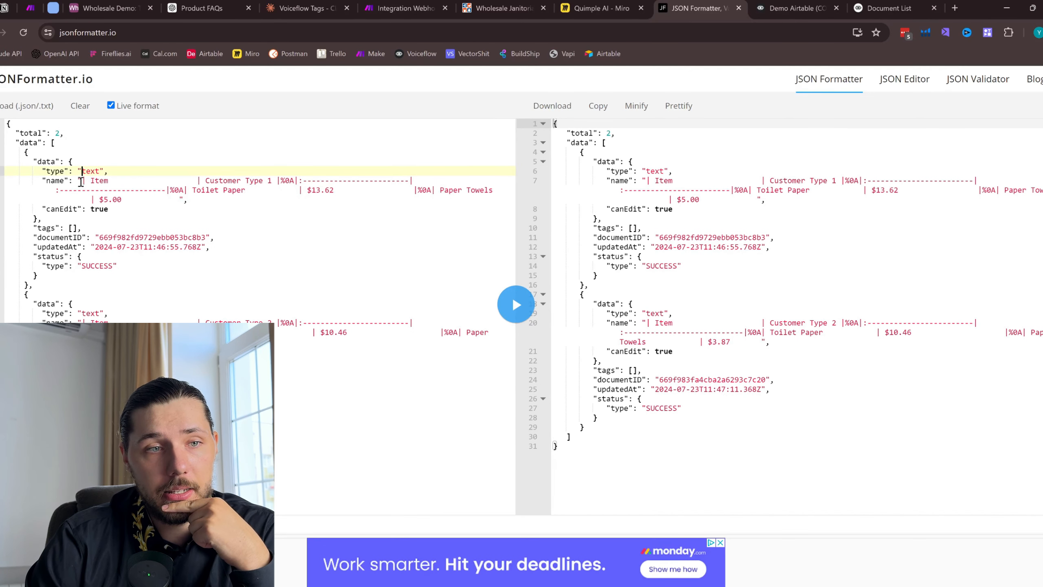
{"action": "left_click_drag", "start_coordinate": [81, 181], "coordinate": [318, 196]}
{"action": "left_click", "coordinate": [223, 177]}
{"action": "left_click_drag", "start_coordinate": [228, 172], "coordinate": [270, 178]}
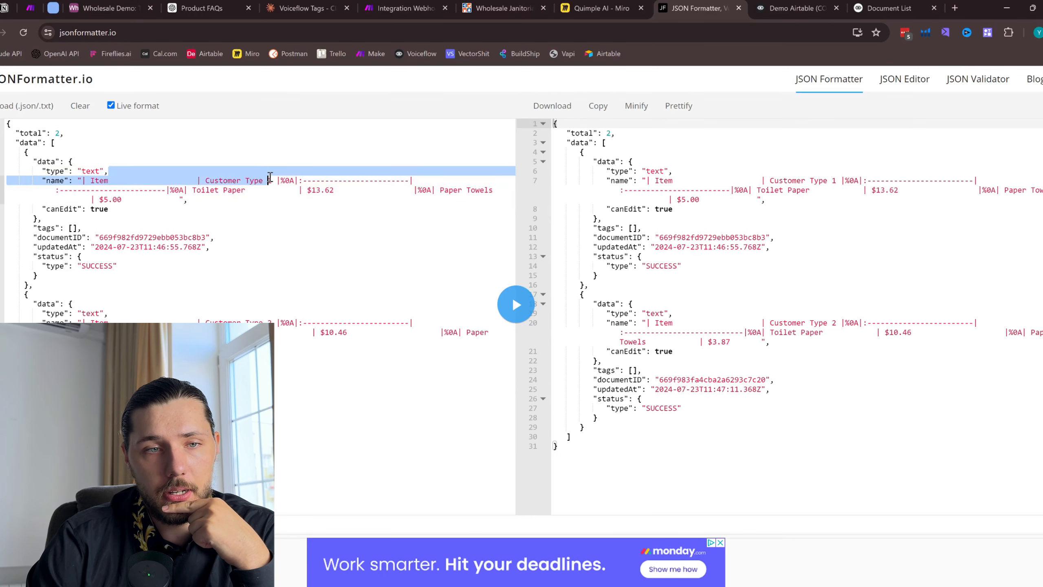
{"action": "left_click_drag", "start_coordinate": [255, 321], "coordinate": [273, 323]}
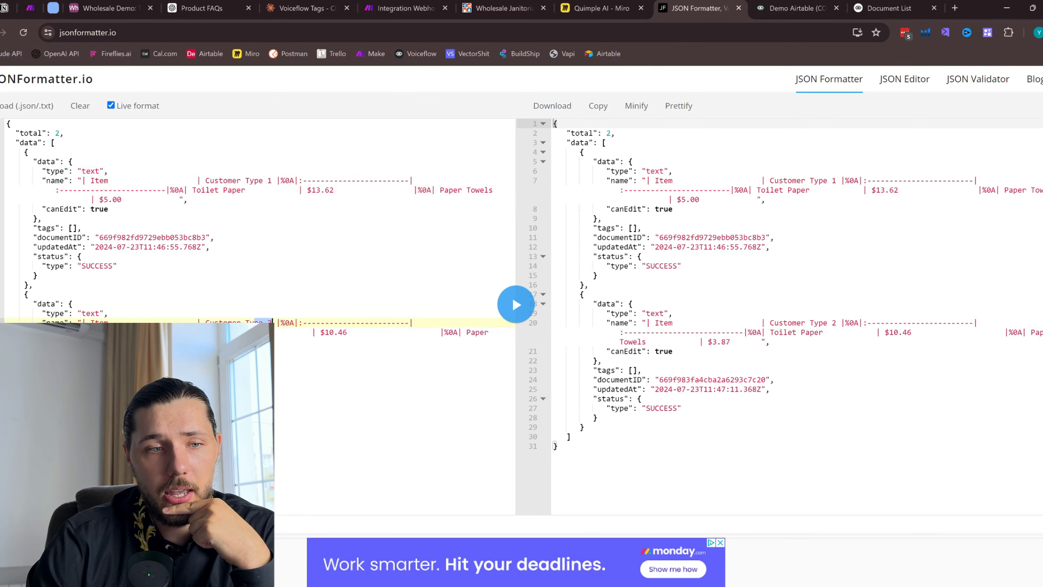
{"action": "left_click", "coordinate": [206, 370]}
{"action": "left_click", "coordinate": [206, 379]}
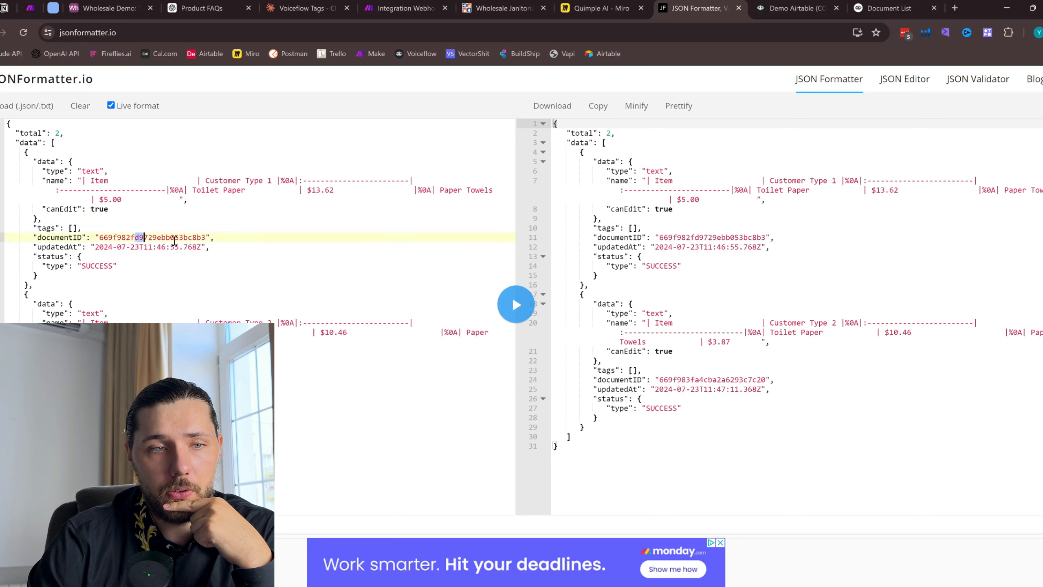
{"action": "left_click_drag", "start_coordinate": [148, 237], "coordinate": [167, 233]}
{"action": "double_click", "coordinate": [270, 181]}
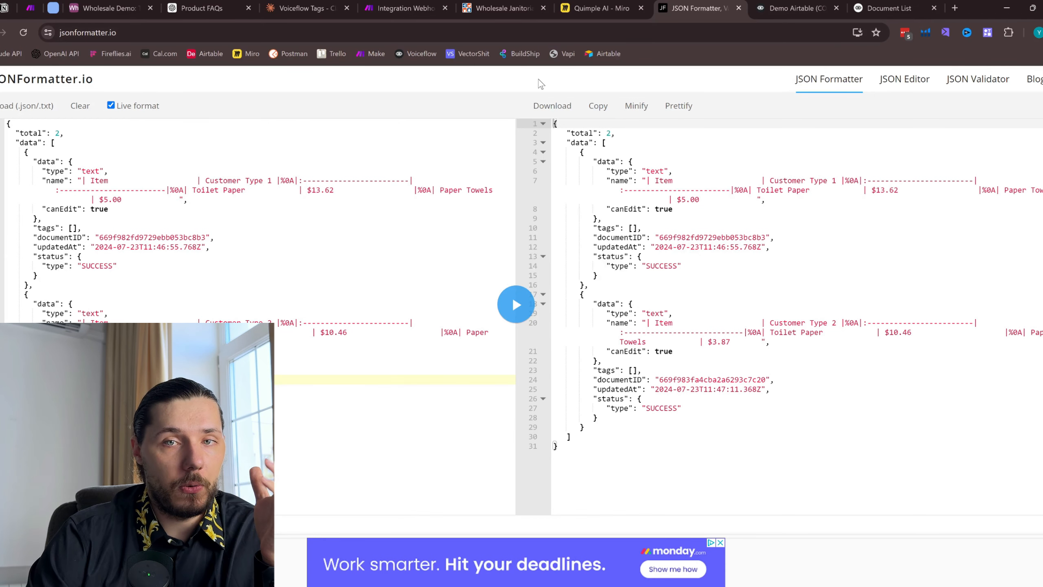
{"action": "left_click", "coordinate": [889, 7]}
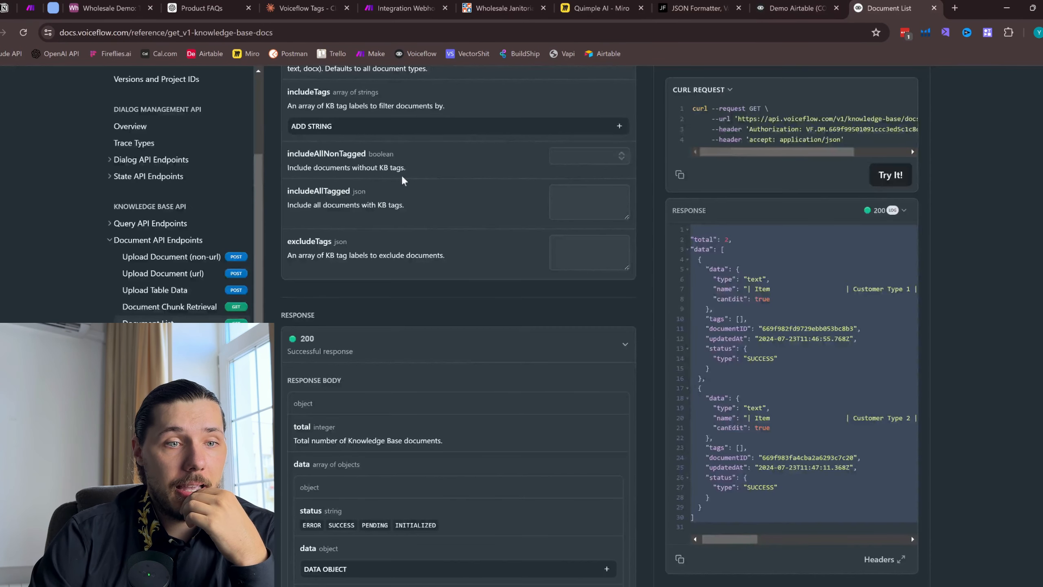
Open the 'Attaches KB tags to a document' docs and select the Customer Type 1 documentID in JSON Formatter
{"action": "left_click", "coordinate": [148, 390]}
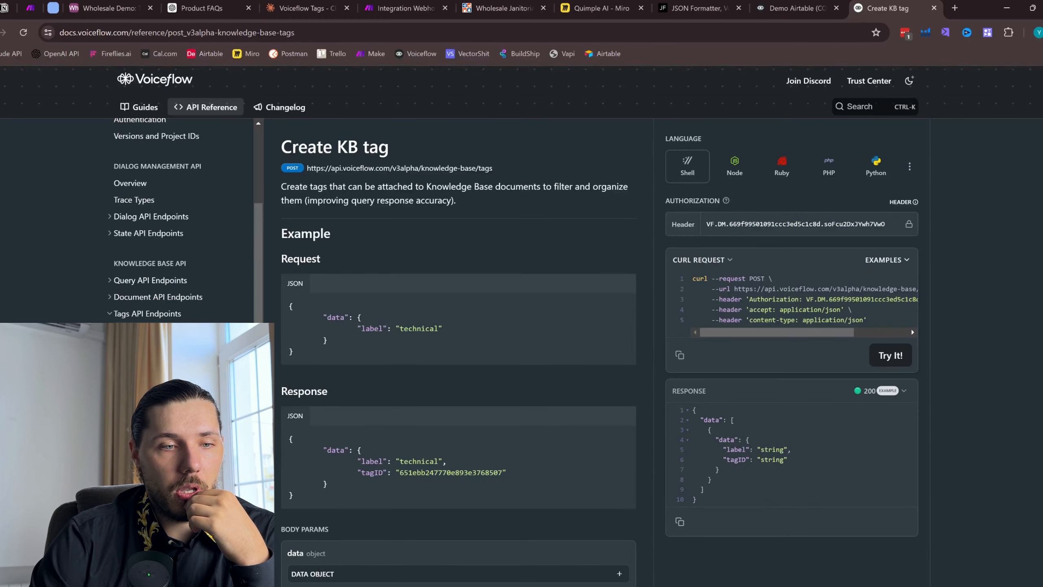
{"action": "left_click", "coordinate": [164, 364]}
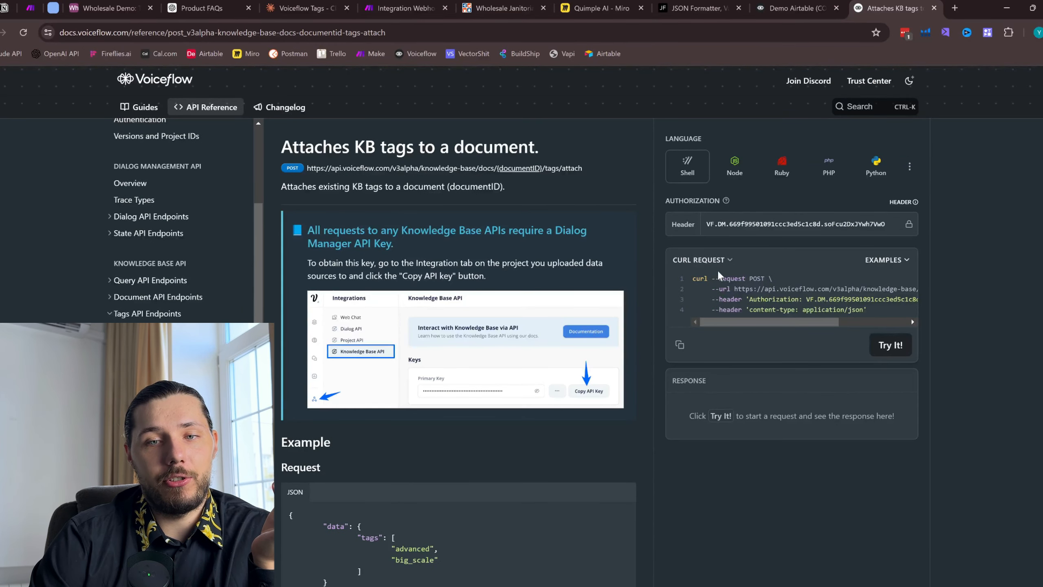
{"action": "scroll", "coordinate": [719, 275], "scroll_direction": "down", "scroll_amount": 4}
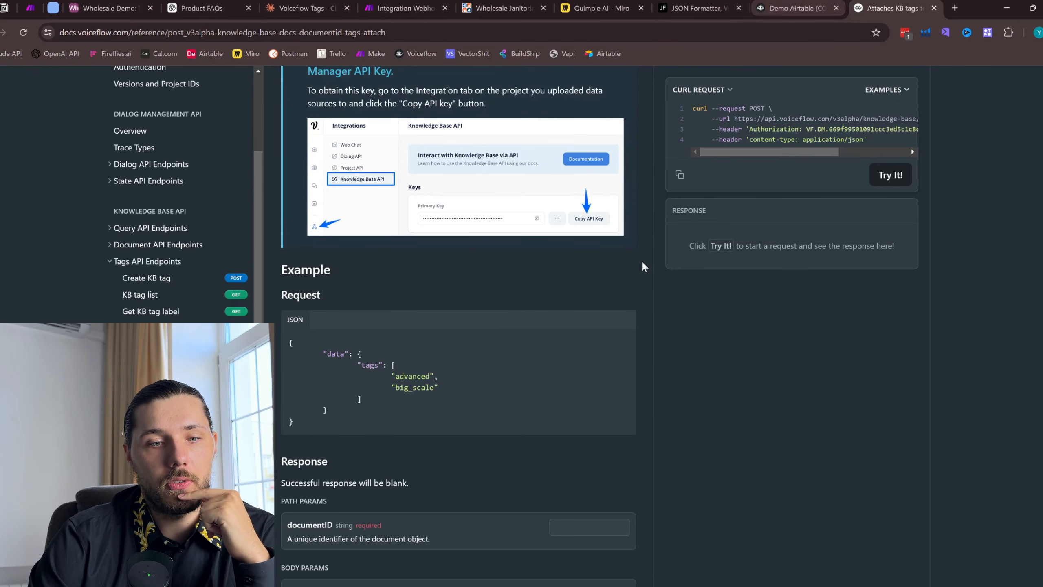
{"action": "scroll", "coordinate": [483, 324], "scroll_direction": "down", "scroll_amount": 5}
{"action": "double_click", "coordinate": [290, 231]}
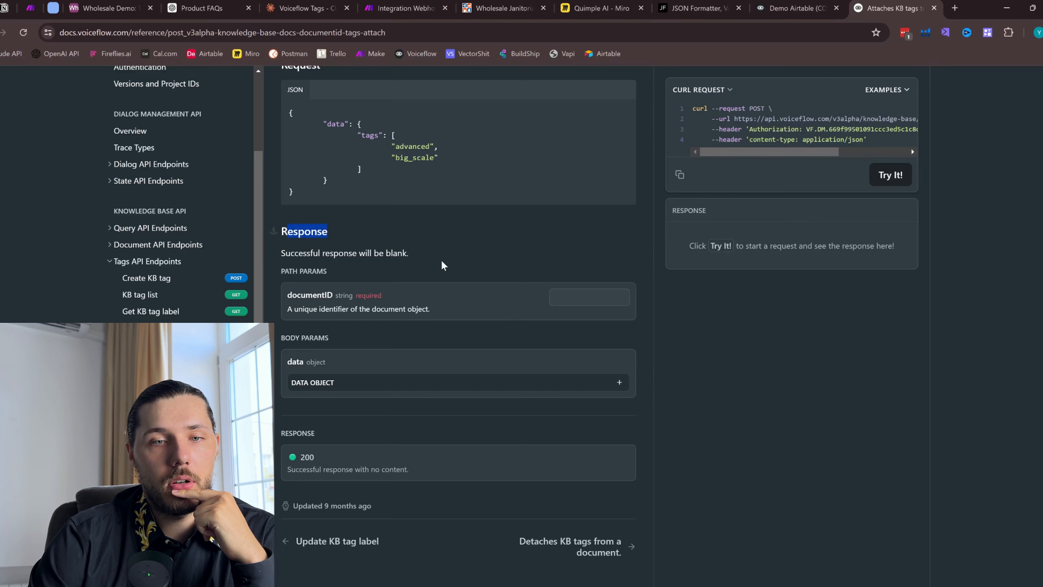
{"action": "left_click", "coordinate": [792, 9]}
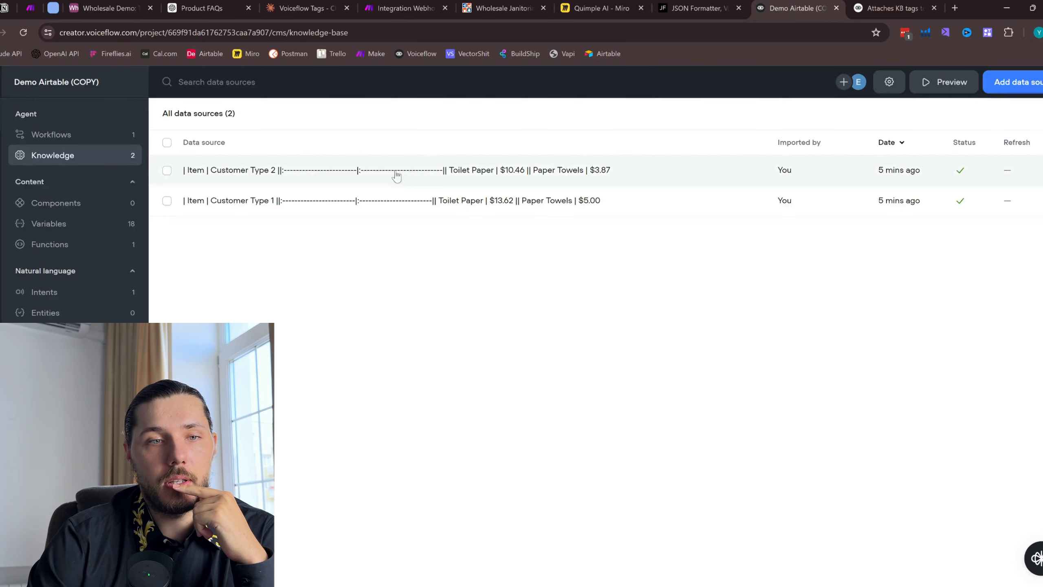
{"action": "left_click_drag", "start_coordinate": [698, 8], "coordinate": [804, 6]}
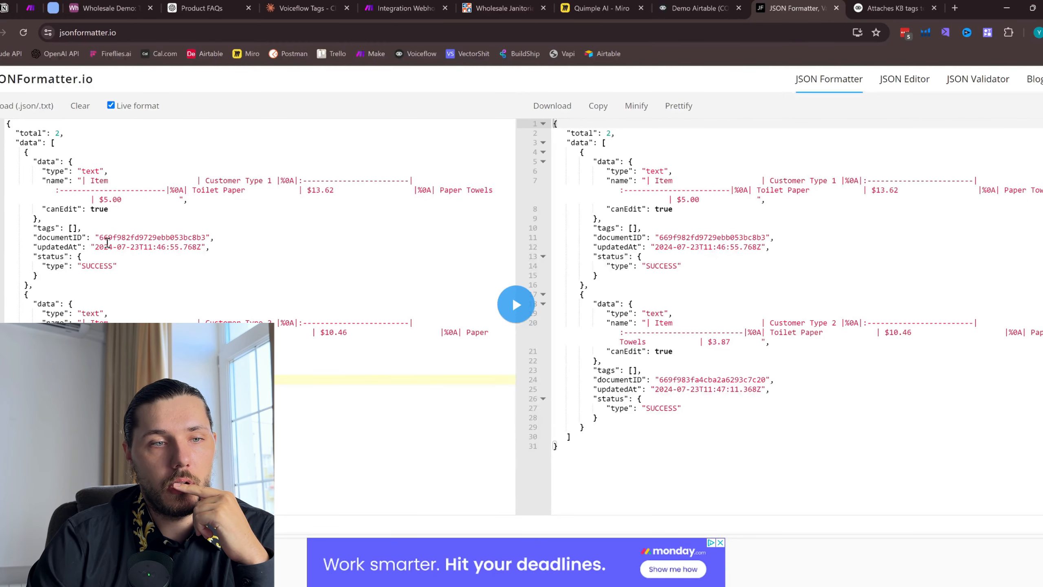
{"action": "left_click_drag", "start_coordinate": [100, 237], "coordinate": [206, 237]}
{"action": "key", "text": "ctrl+c"}
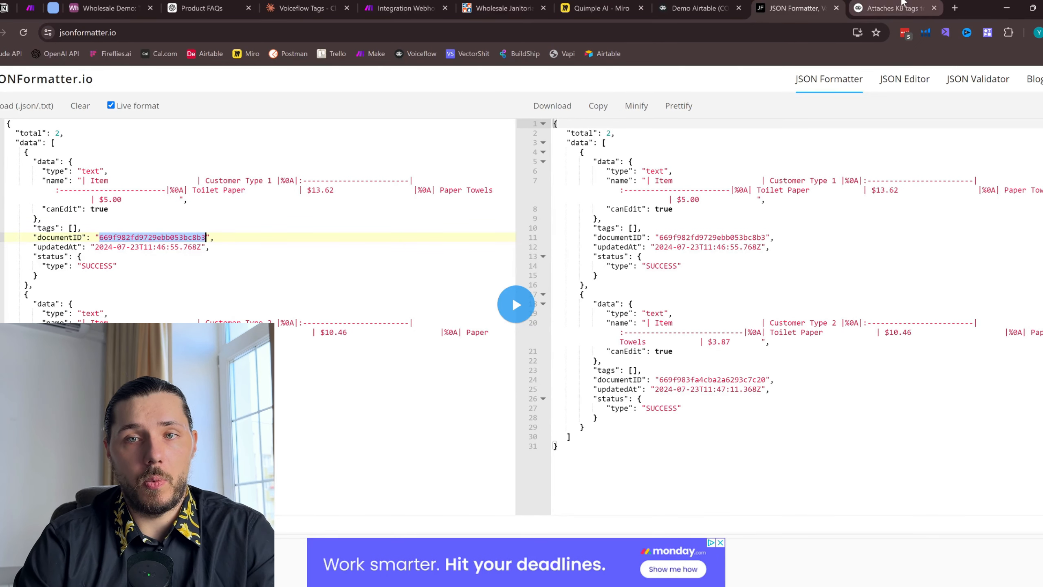
Paste the Customer Type 1 document ID into the documentID parameter field
{"action": "left_click", "coordinate": [891, 8]}
{"action": "left_click", "coordinate": [610, 299]}
{"action": "key", "text": "ctrl+v"}
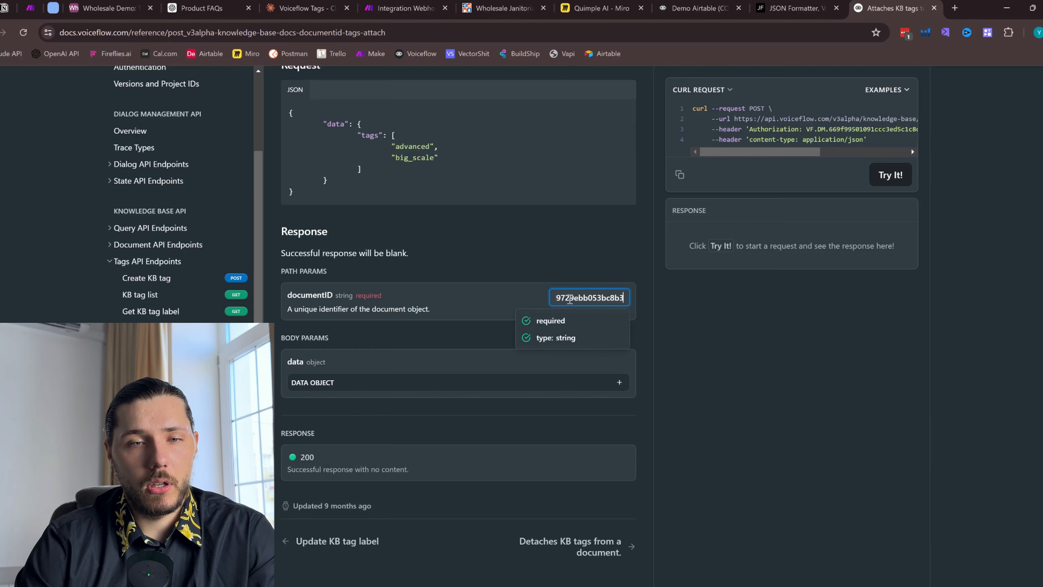
{"action": "left_click", "coordinate": [815, 6]}
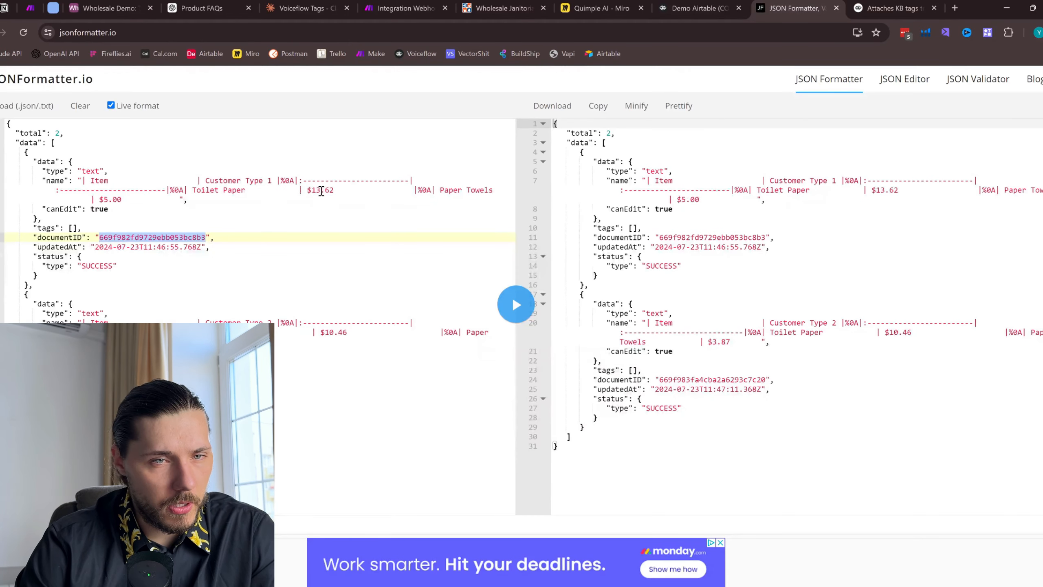
{"action": "left_click", "coordinate": [305, 191]}
{"action": "left_click", "coordinate": [870, 10]}
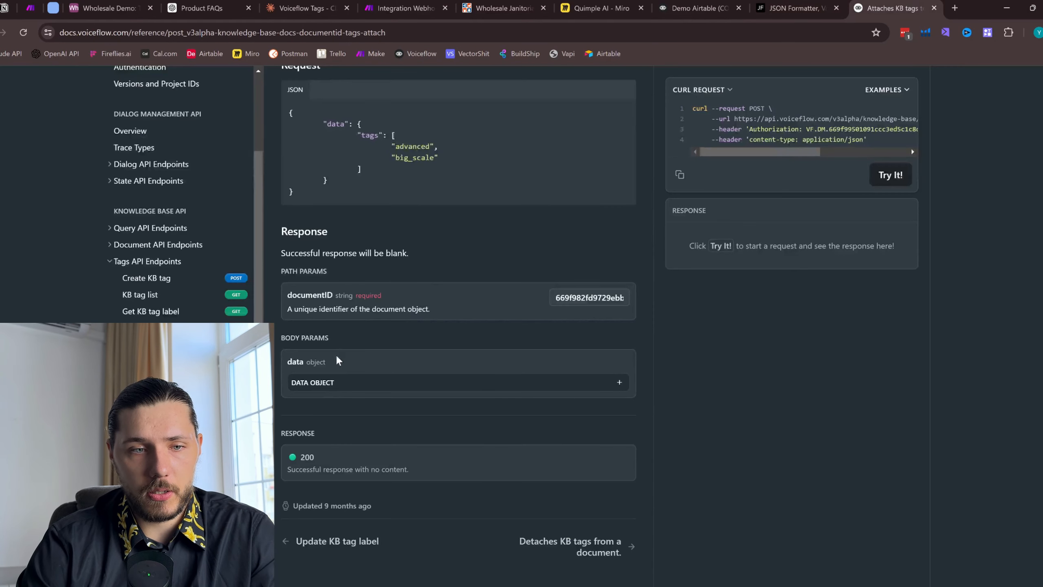
Add a tags array entry with the value 'new' in the DATA OBJECT
{"action": "left_click", "coordinate": [338, 382]}
{"action": "left_click", "coordinate": [356, 438]}
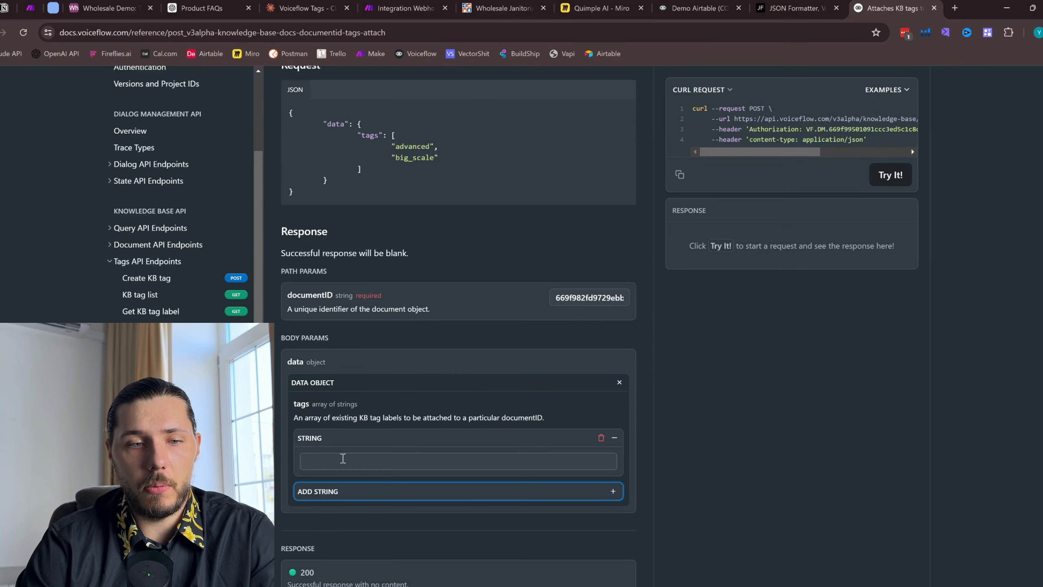
{"action": "left_click", "coordinate": [379, 462]}
{"action": "type", "text": "new"}
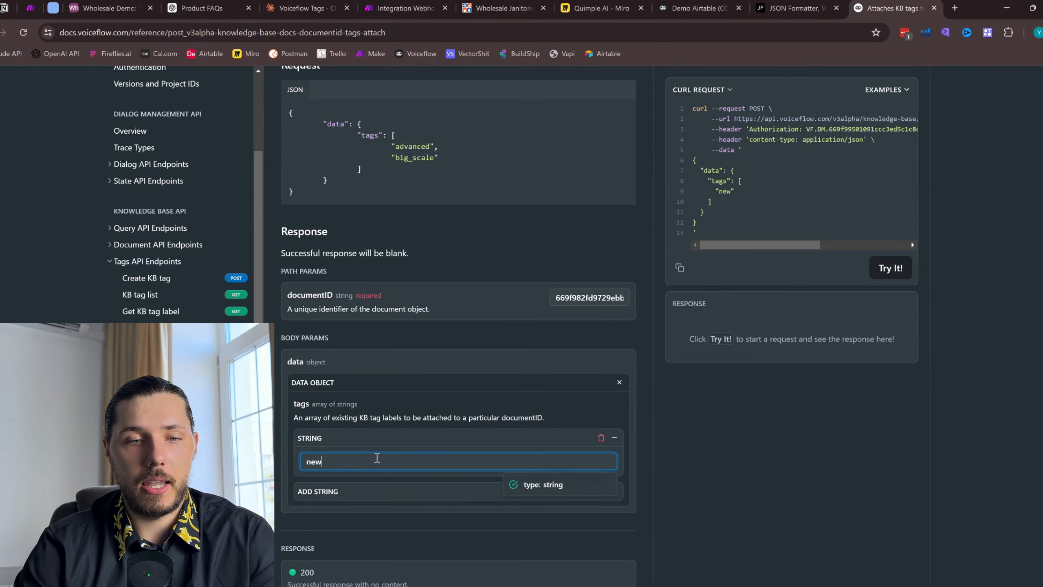
{"action": "scroll", "coordinate": [781, 197], "scroll_direction": "up", "scroll_amount": 4}
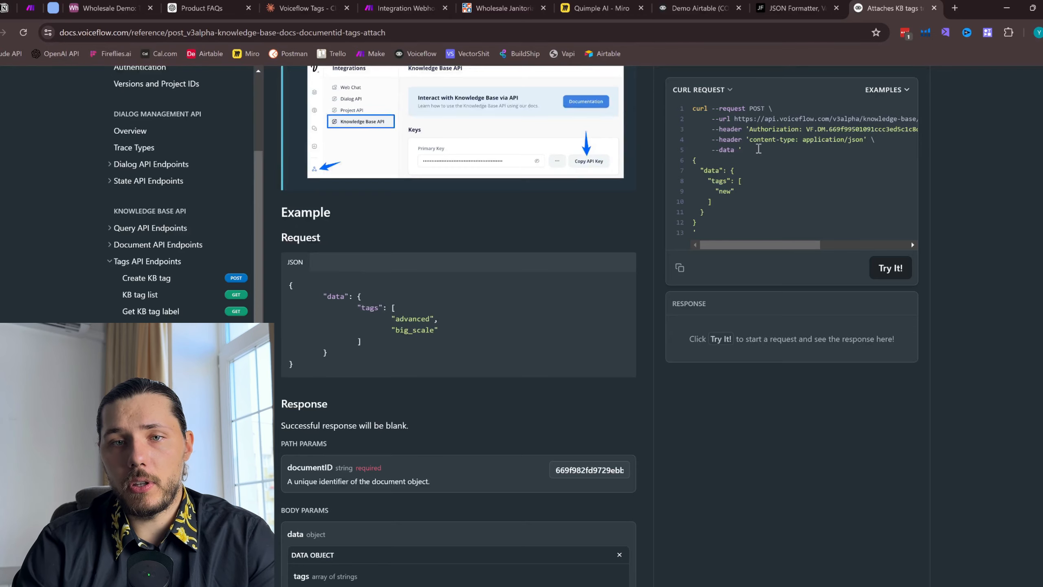
{"action": "scroll", "coordinate": [759, 148], "scroll_direction": "down", "scroll_amount": 8}
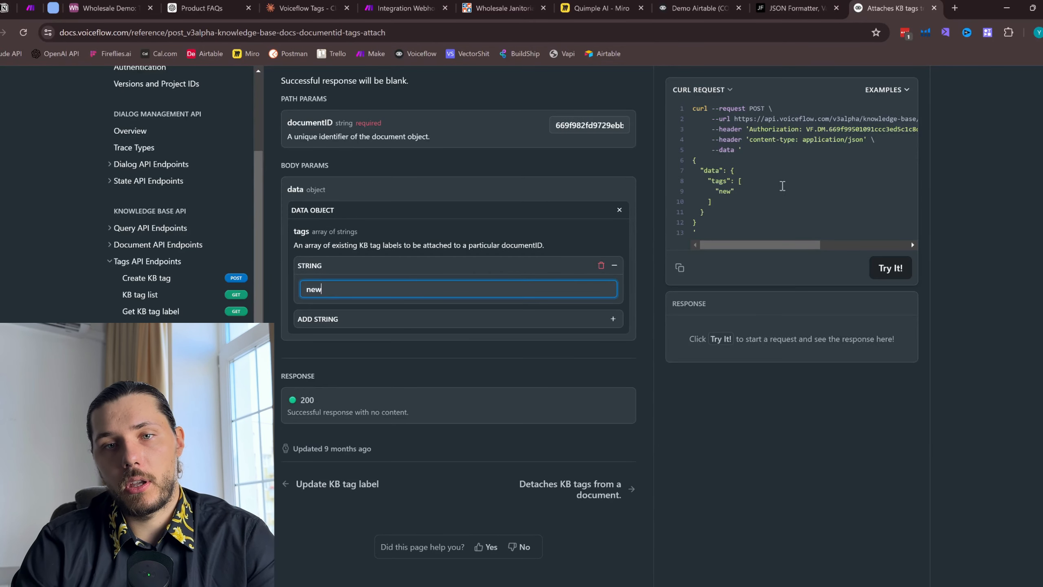
Check the request's data block and document ID, then send it to get 200 OK
{"action": "double_click", "coordinate": [704, 168]}
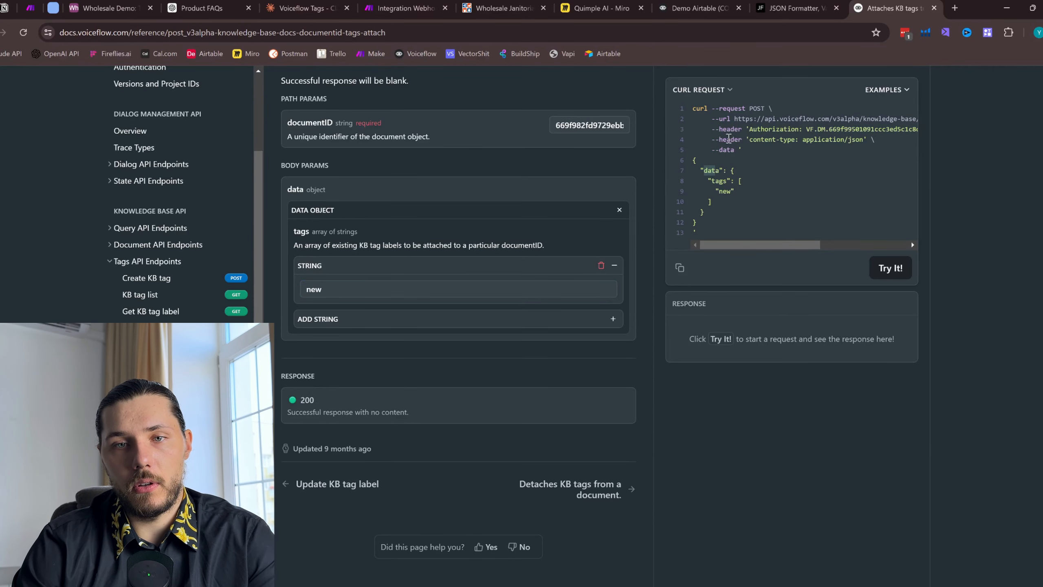
{"action": "left_click", "coordinate": [746, 169]}
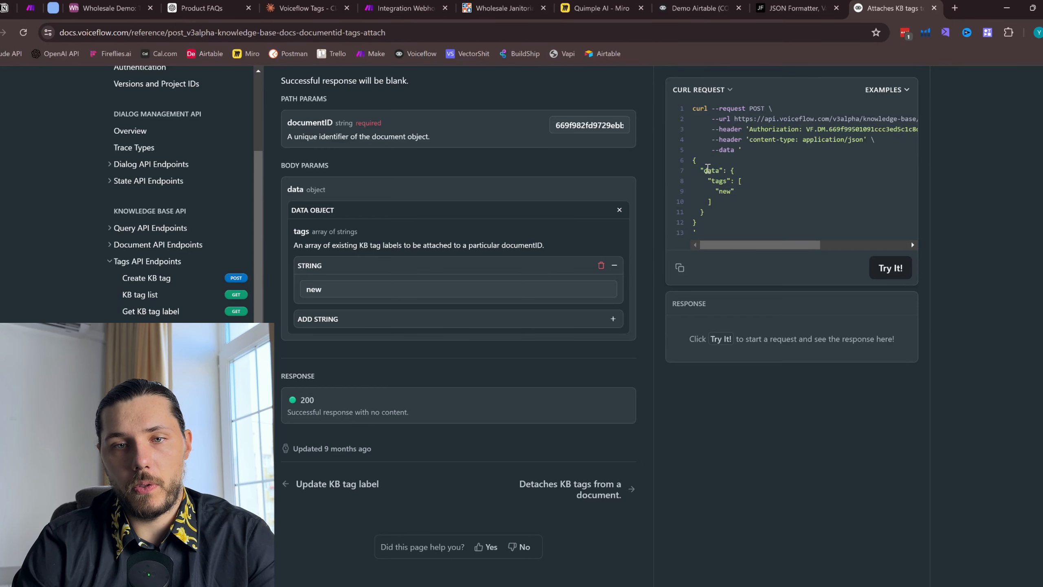
{"action": "left_click_drag", "start_coordinate": [724, 192], "coordinate": [740, 193]}
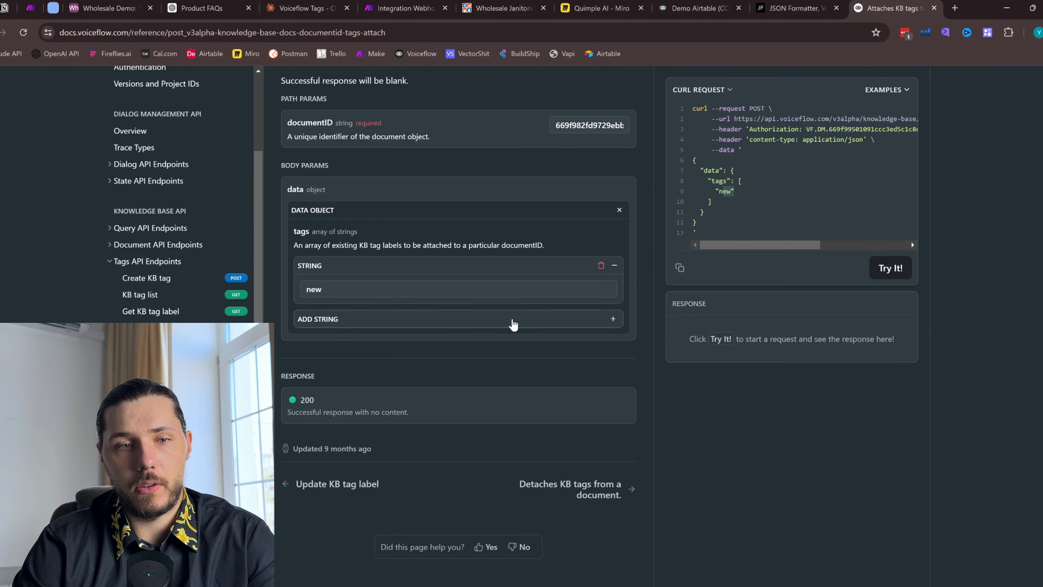
{"action": "scroll", "coordinate": [516, 316], "scroll_direction": "up", "scroll_amount": 3}
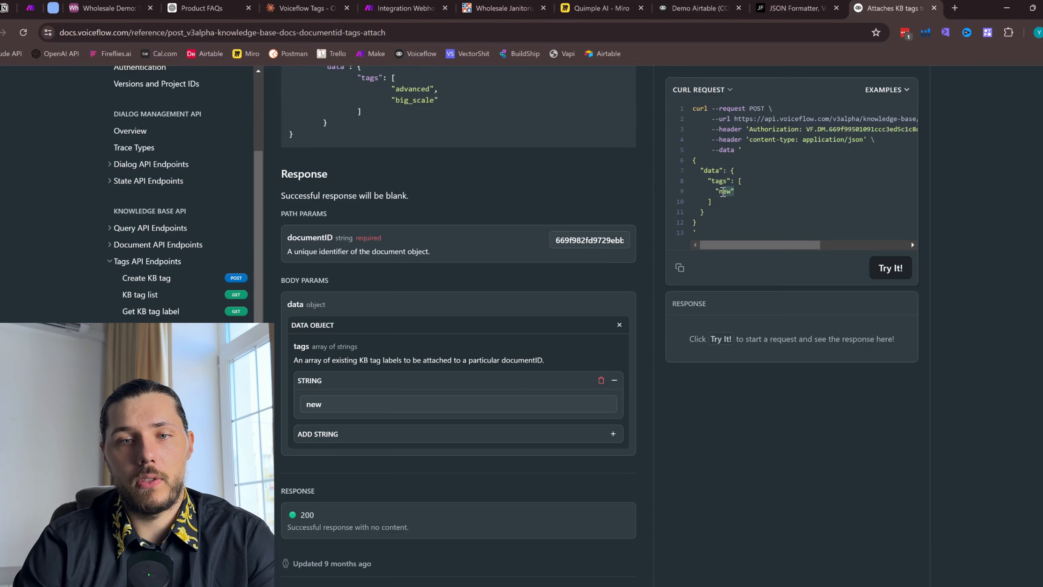
{"action": "left_click", "coordinate": [579, 242]}
{"action": "scroll", "coordinate": [516, 287], "scroll_direction": "up", "scroll_amount": 3}
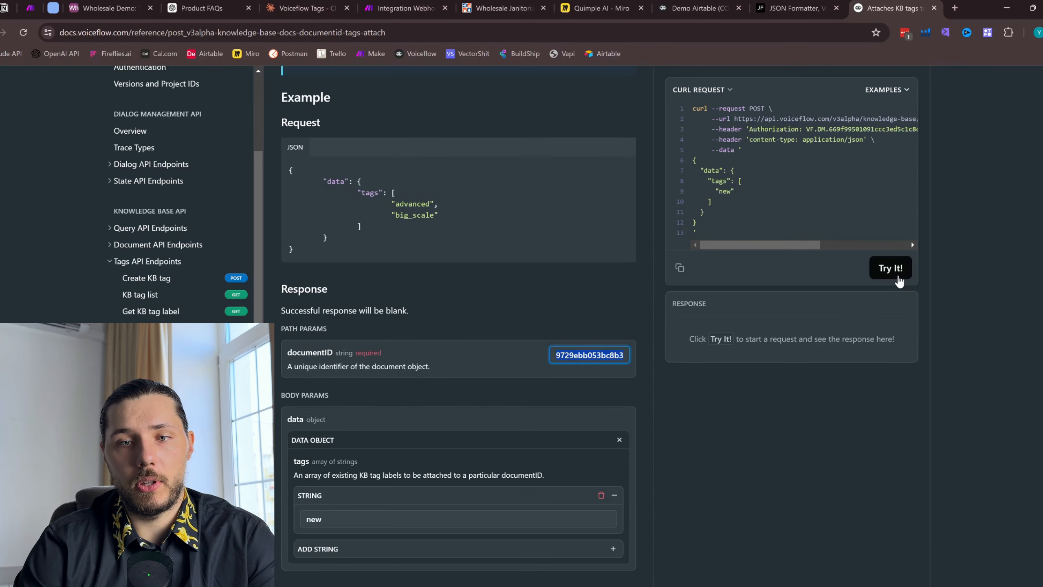
{"action": "left_click", "coordinate": [891, 270]}
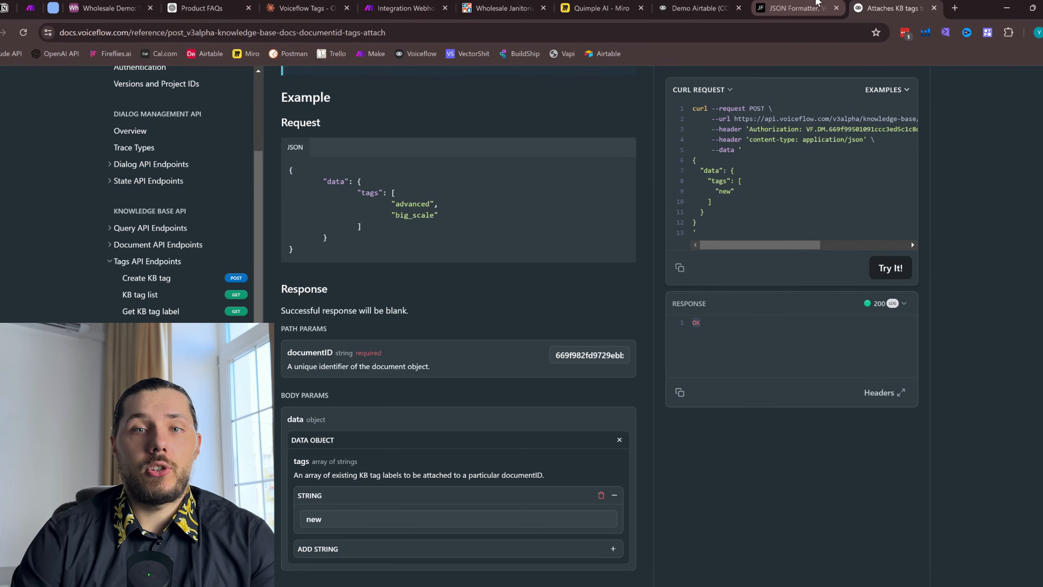
View the Customer Type 1 data source details in the knowledge base, then return to the formatted documents JSON
{"action": "left_click", "coordinate": [698, 8]}
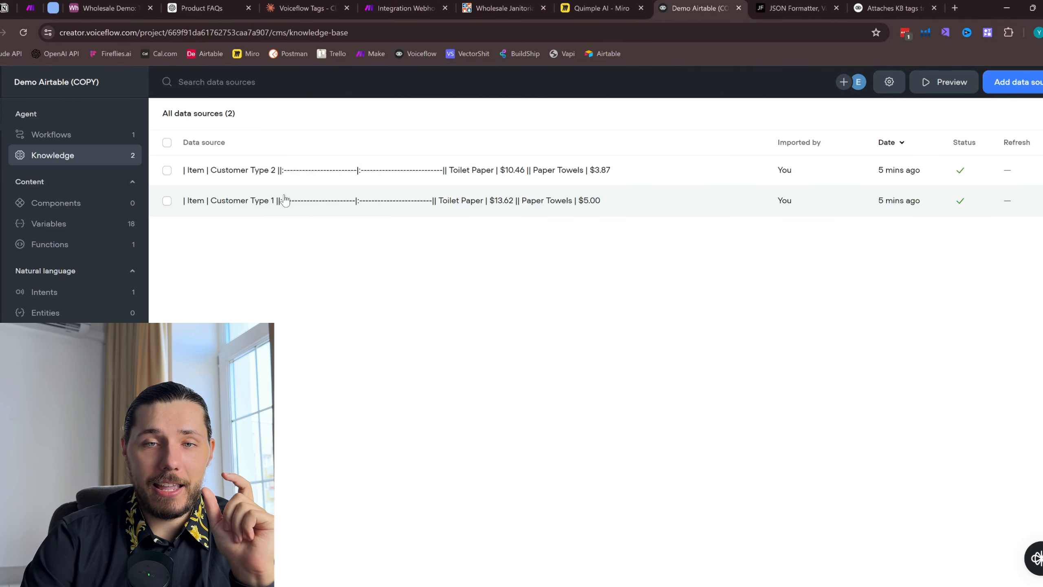
{"action": "left_click", "coordinate": [478, 200]}
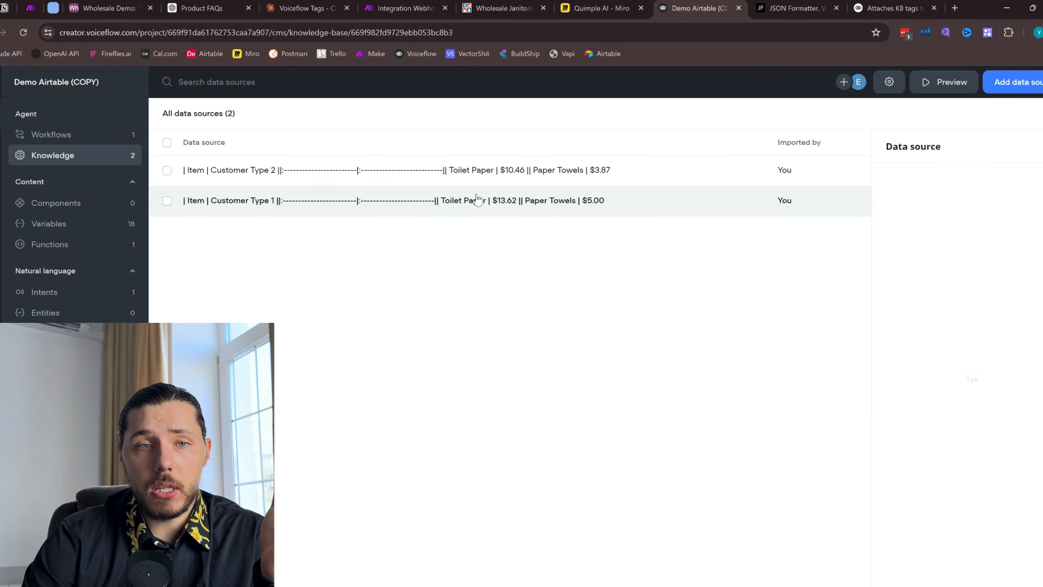
{"action": "left_click", "coordinate": [688, 286]}
{"action": "left_click", "coordinate": [891, 7]}
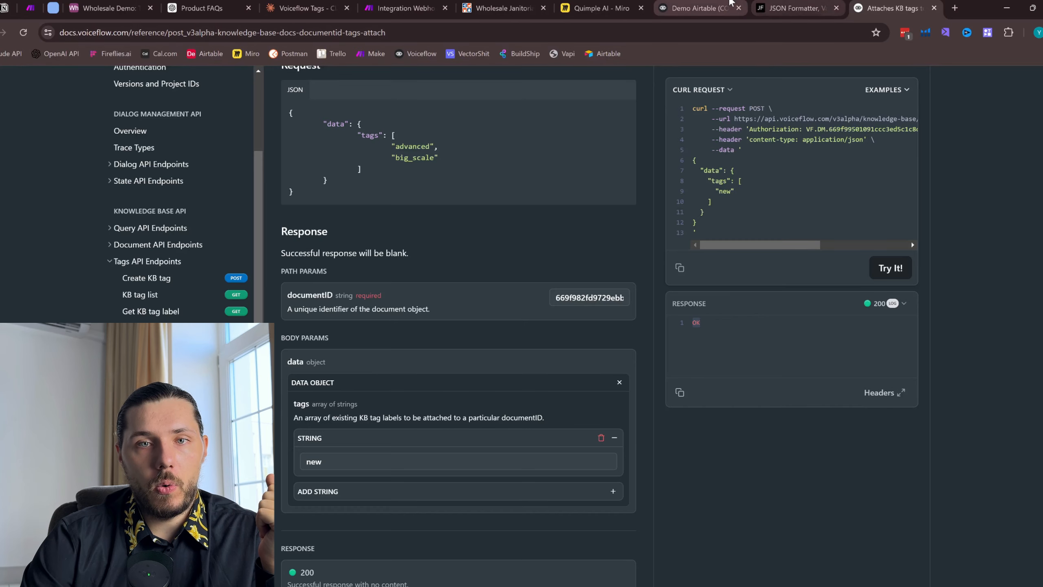
{"action": "left_click", "coordinate": [759, 5]}
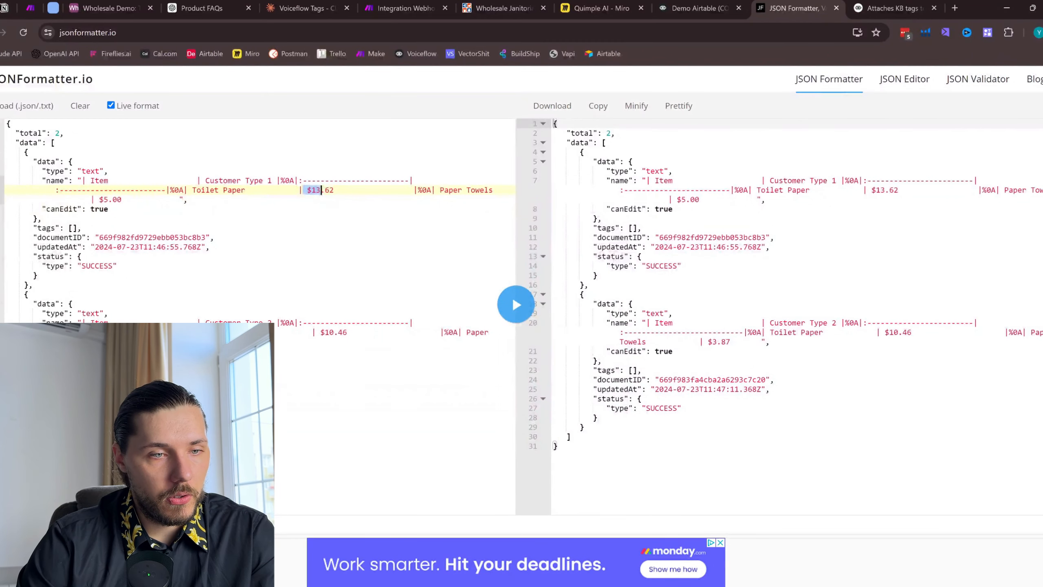
Paste the Customer Type 2 document ID into the attach-tags request and send it with tag 'existing'
{"action": "left_click_drag", "start_coordinate": [98, 379], "coordinate": [207, 379]}
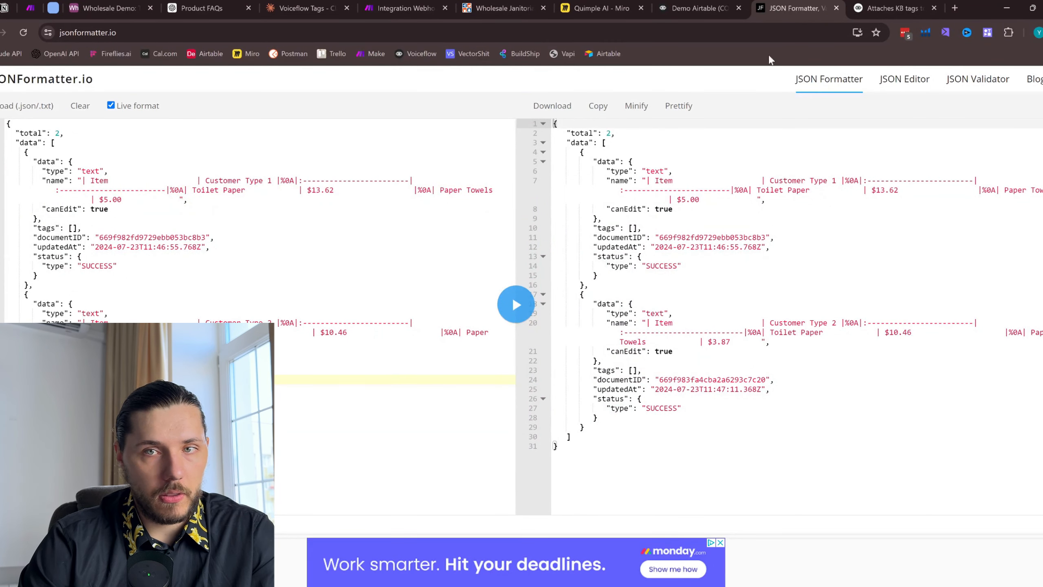
{"action": "left_click", "coordinate": [892, 8]}
{"action": "double_click", "coordinate": [578, 298]}
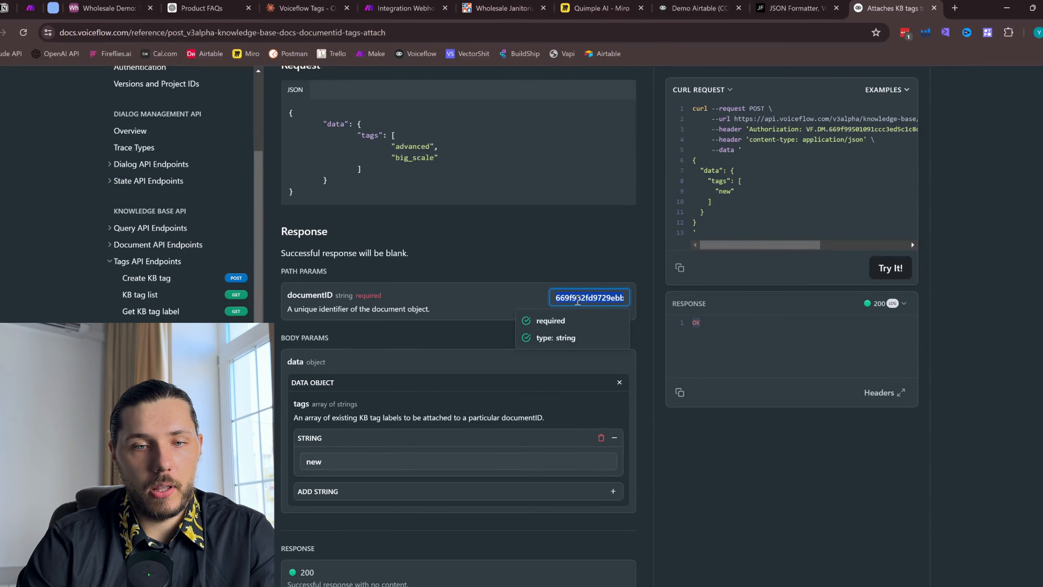
{"action": "key", "text": "BackSpace"}
{"action": "key", "text": "ctrl+v"}
{"action": "left_click", "coordinate": [337, 462]}
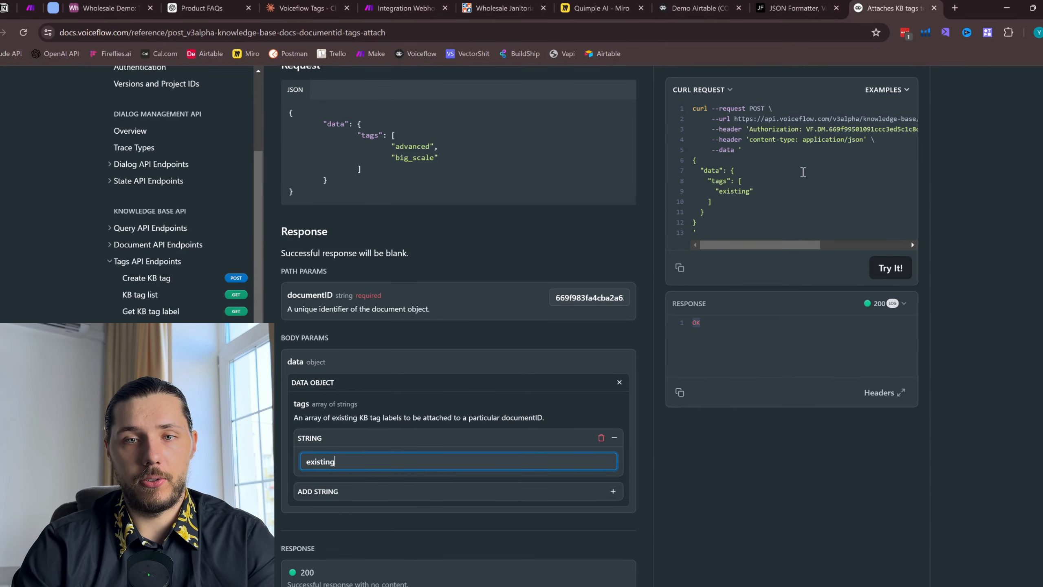
{"action": "left_click", "coordinate": [890, 268]}
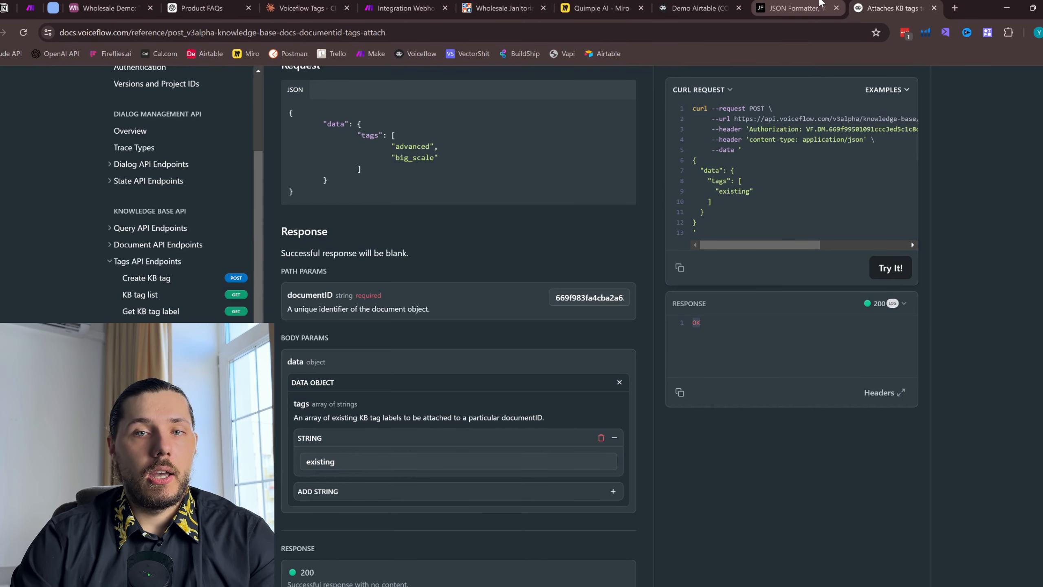
Send an attach-tags request with nonexistent tag 'dfdsafasdfsaf', read the 404 error, and return to the project
{"action": "left_click", "coordinate": [333, 463]}
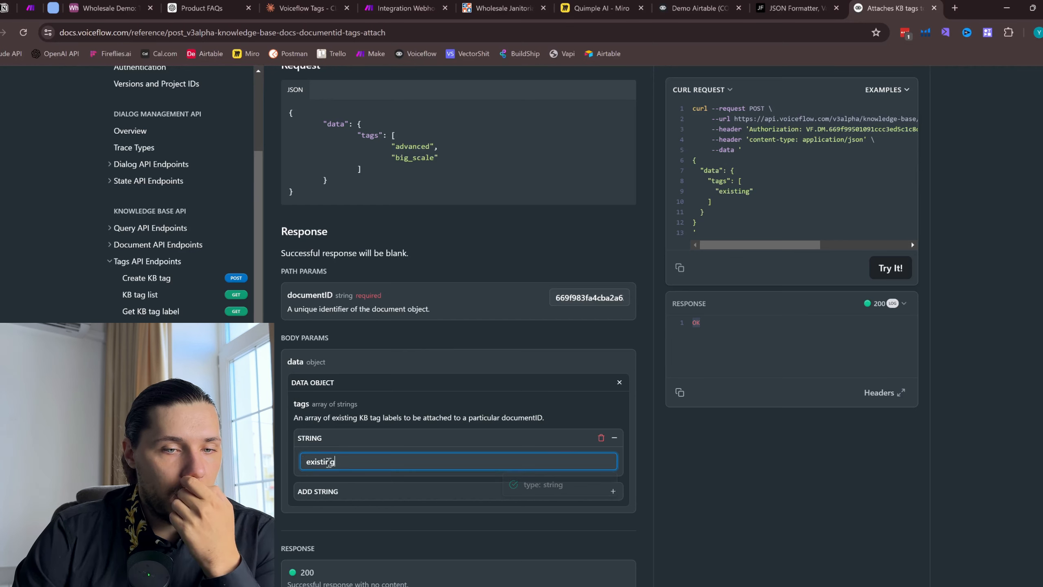
{"action": "double_click", "coordinate": [333, 462]}
{"action": "type", "text": "dfdsafasdfsaf"}
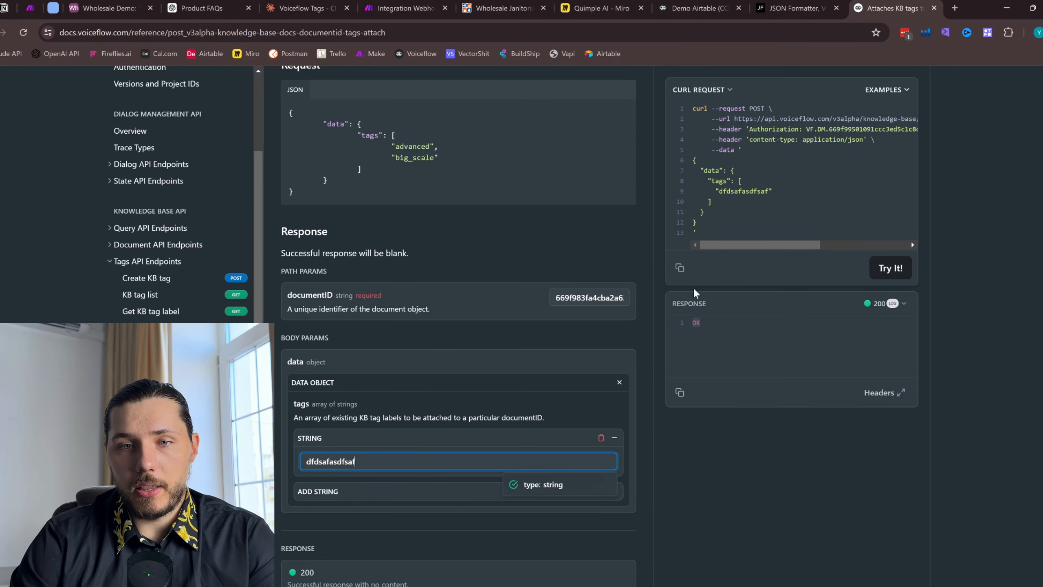
{"action": "left_click", "coordinate": [896, 272]}
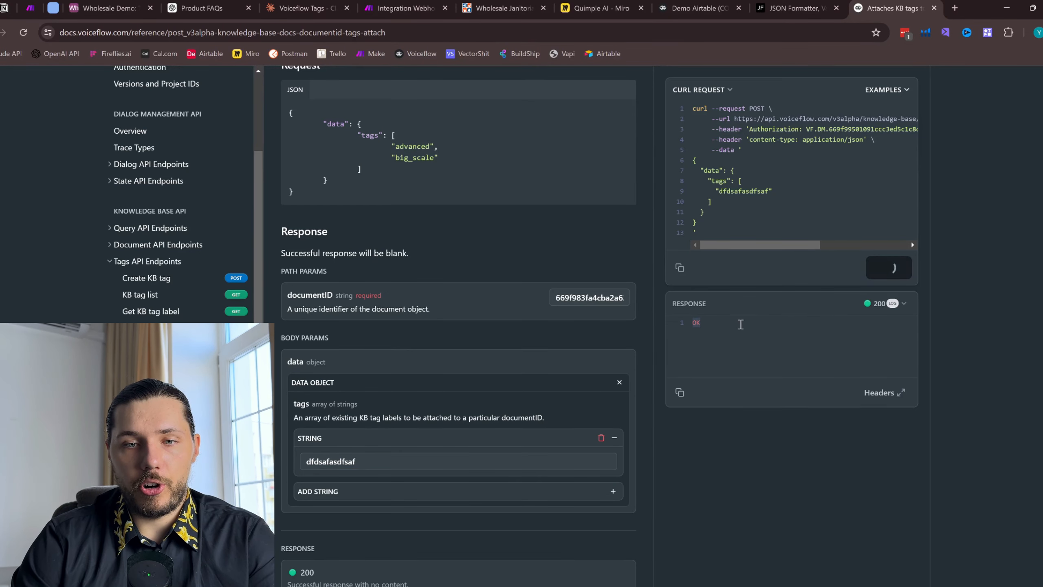
{"action": "left_click_drag", "start_coordinate": [746, 334], "coordinate": [888, 340]}
{"action": "scroll", "coordinate": [890, 339], "scroll_direction": "right", "scroll_amount": 1}
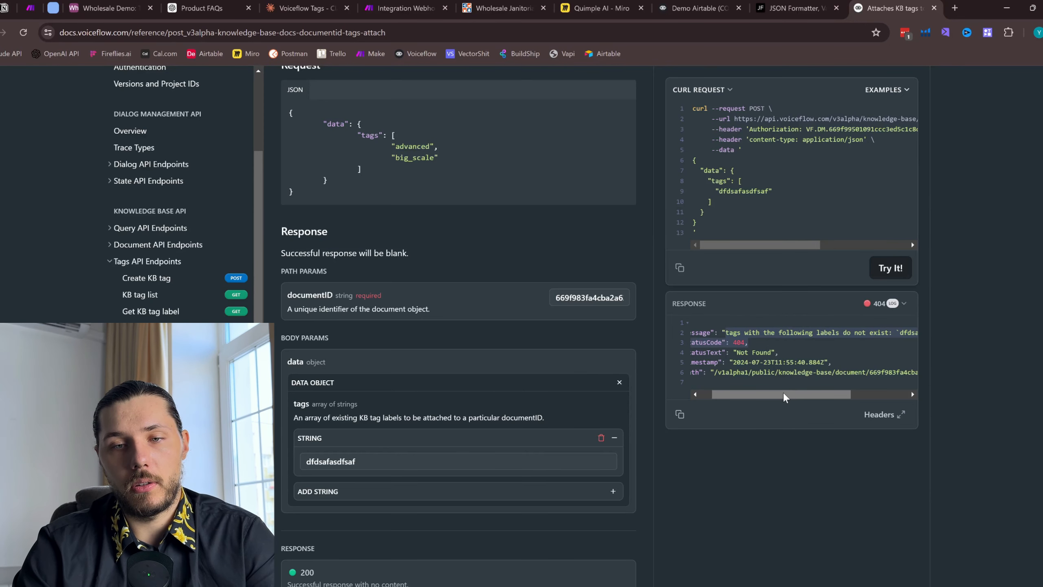
{"action": "scroll", "coordinate": [780, 398], "scroll_direction": "left", "scroll_amount": 1}
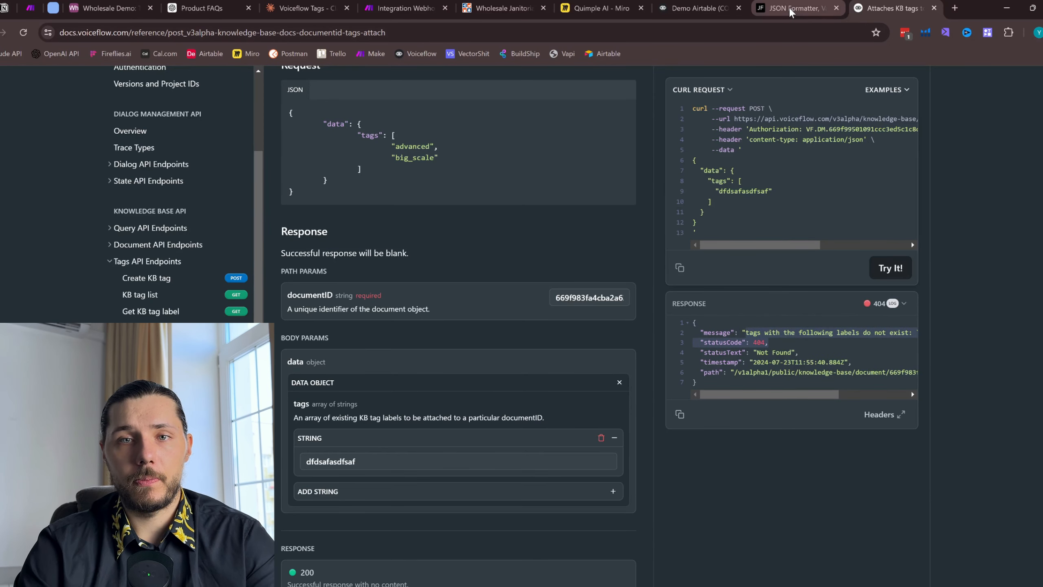
{"action": "left_click", "coordinate": [702, 8]}
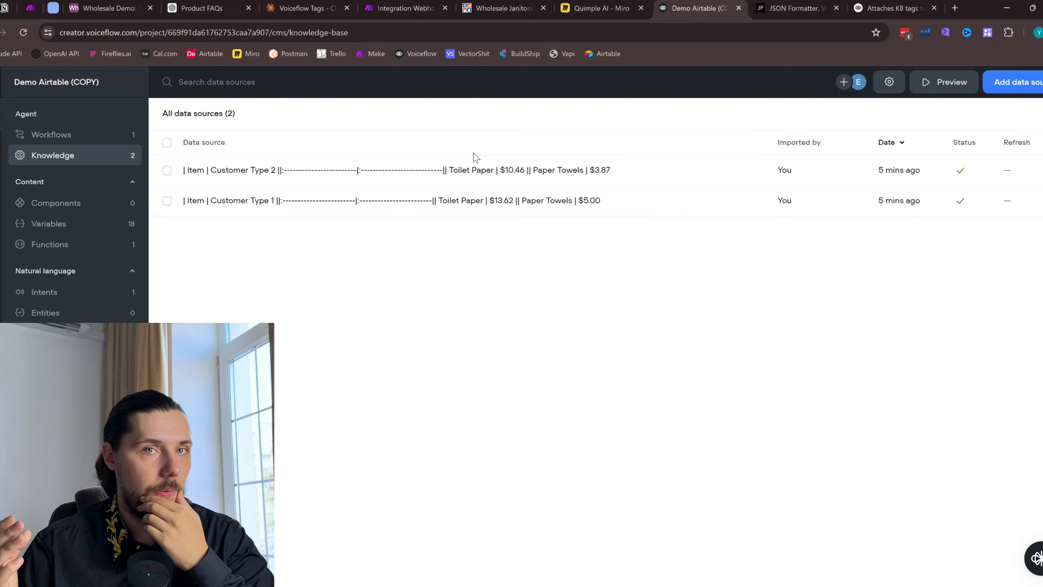
Open the Demo Airtable (COPY) agent's Workflows list
{"action": "left_click", "coordinate": [68, 136]}
Open the Home workflow canvas and look over the flow
{"action": "double_click", "coordinate": [259, 180]}
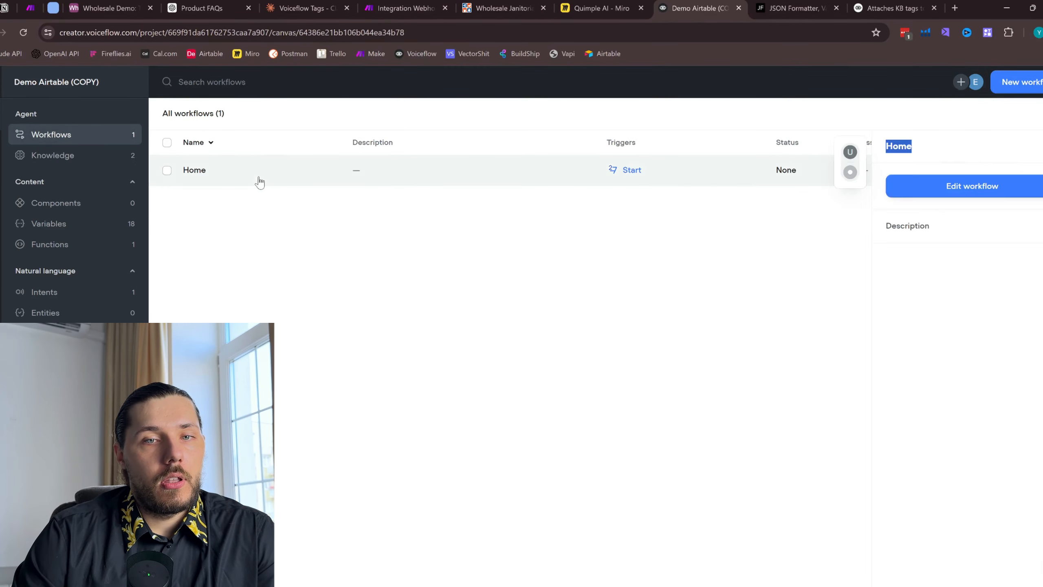
{"action": "scroll", "coordinate": [534, 320], "scroll_direction": "left", "scroll_amount": 10}
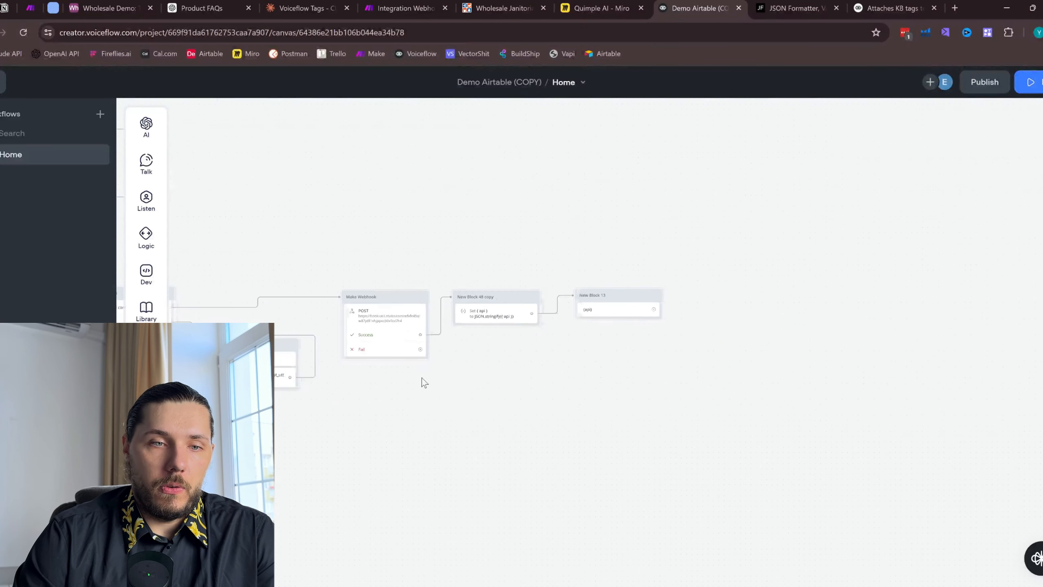
{"action": "scroll", "coordinate": [356, 304], "scroll_direction": "up", "scroll_amount": 2}
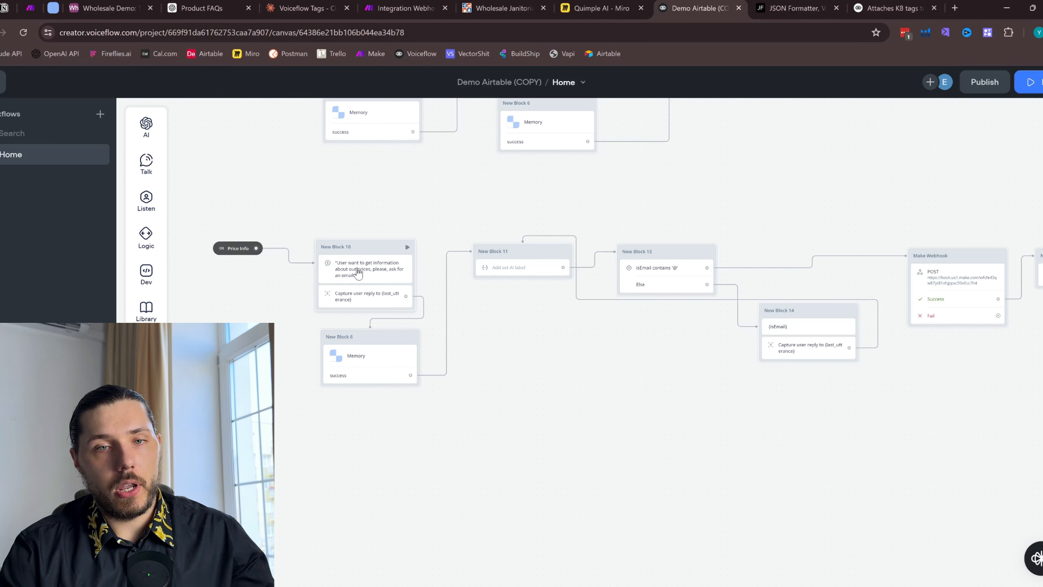
{"action": "scroll", "coordinate": [705, 133], "scroll_direction": "right", "scroll_amount": 5}
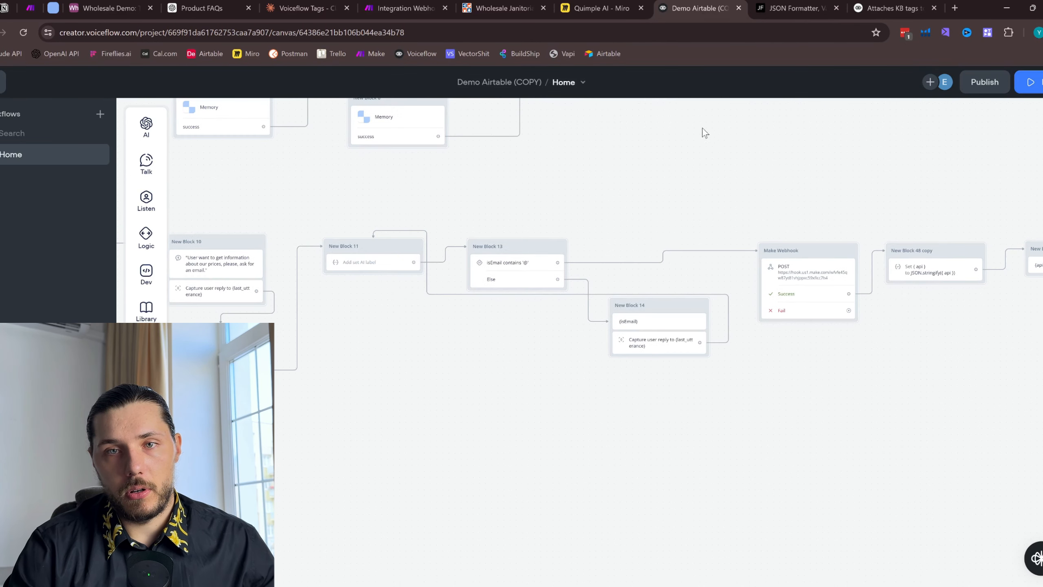
{"action": "scroll", "coordinate": [705, 132], "scroll_direction": "right", "scroll_amount": 6}
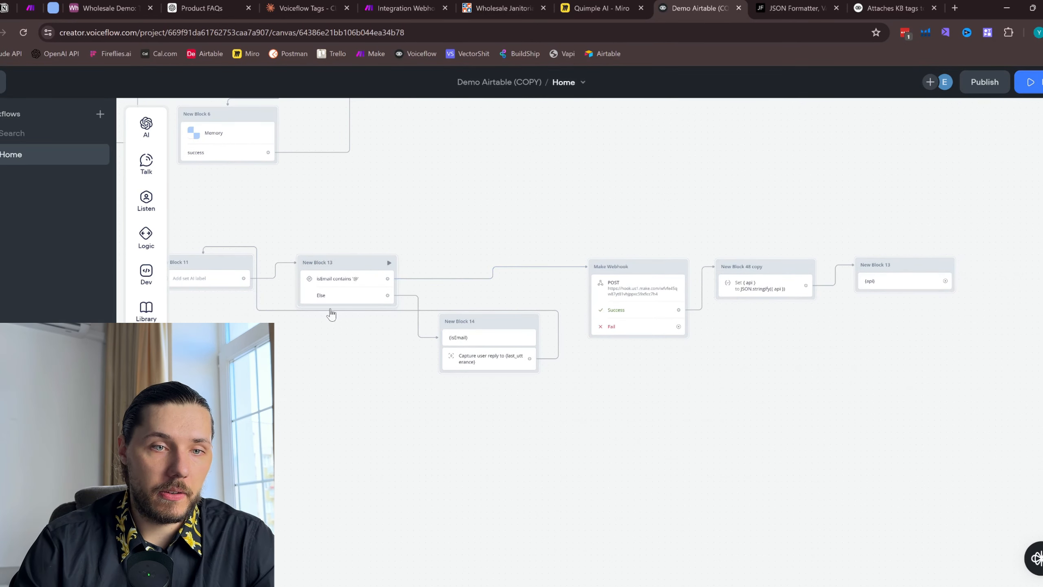
{"action": "scroll", "coordinate": [632, 207], "scroll_direction": "right", "scroll_amount": 5}
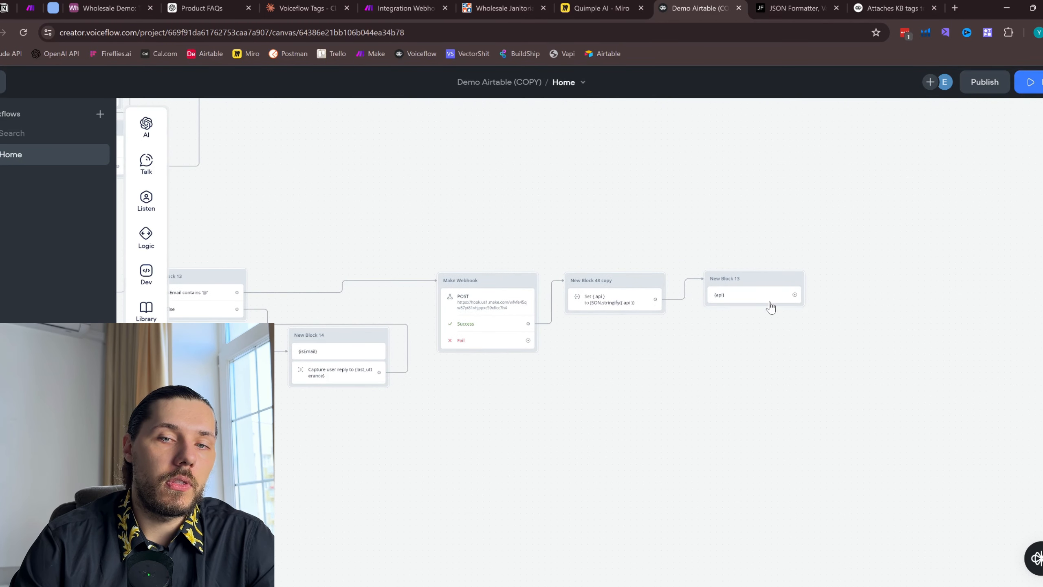
Nudge New Block 13 left and move Make Webhook copy copy up beside Make Webhook
{"action": "left_click_drag", "start_coordinate": [746, 286], "coordinate": [742, 287]}
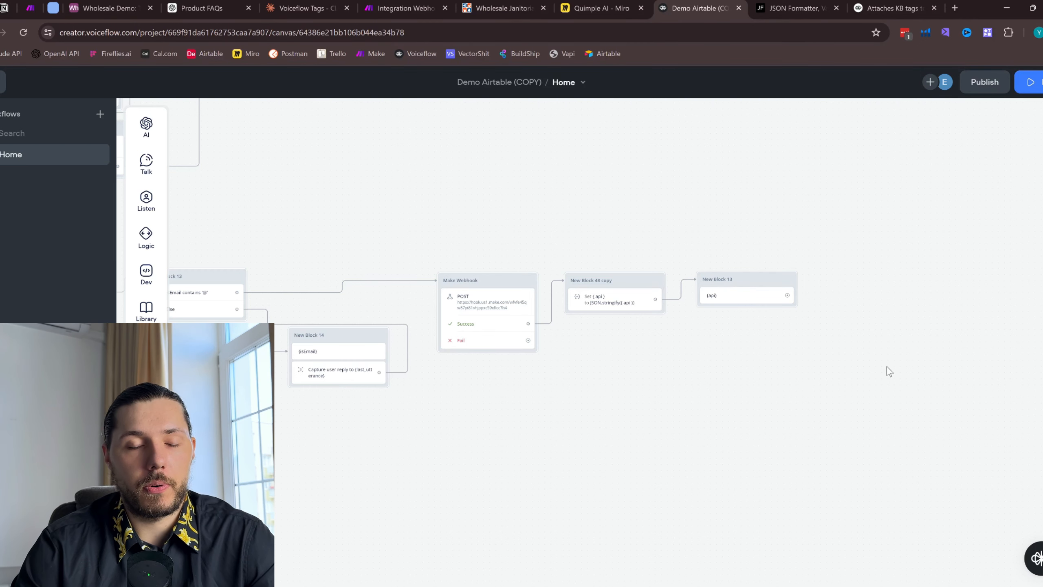
{"action": "scroll", "coordinate": [537, 363], "scroll_direction": "down", "scroll_amount": 5}
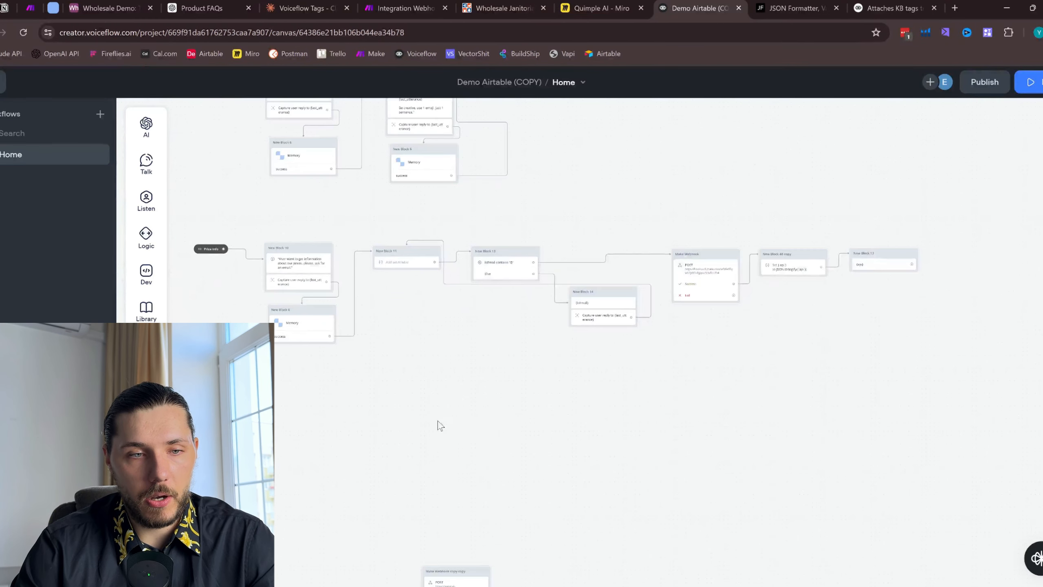
{"action": "left_click_drag", "start_coordinate": [529, 466], "coordinate": [801, 277]}
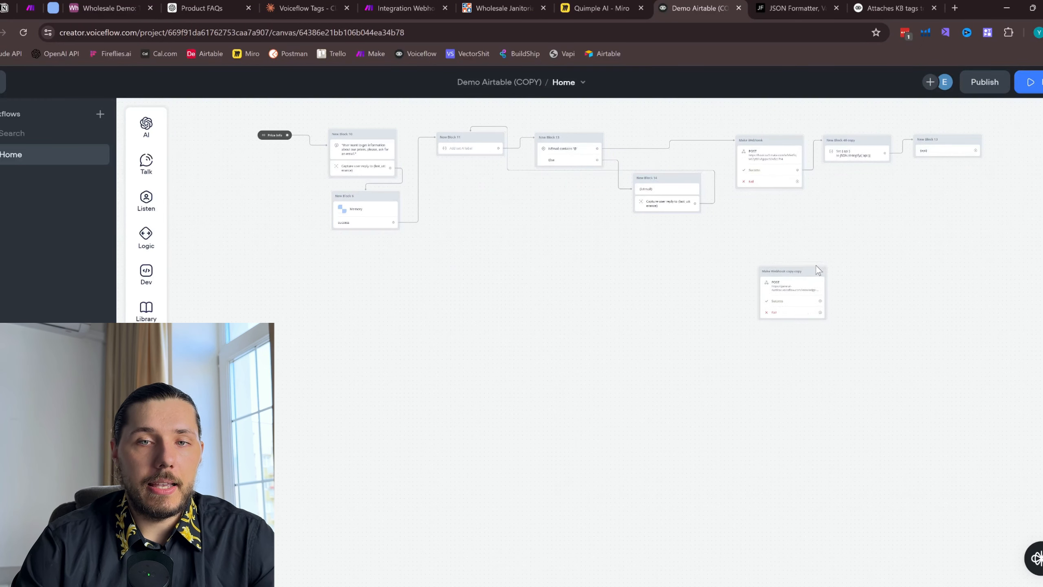
{"action": "scroll", "coordinate": [671, 296], "scroll_direction": "up", "scroll_amount": 5}
{"action": "scroll", "coordinate": [674, 292], "scroll_direction": "up", "scroll_amount": 2}
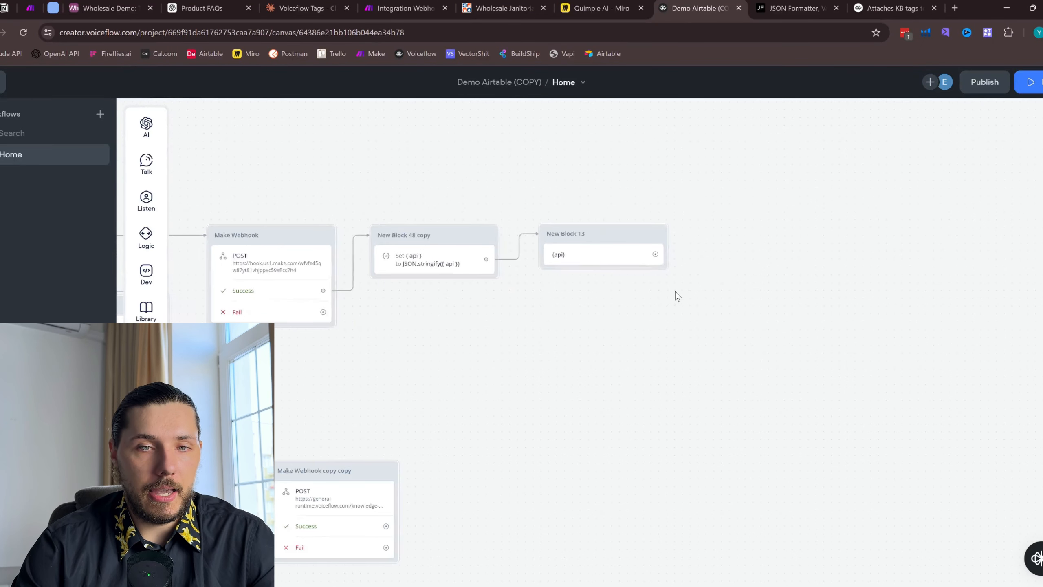
{"action": "left_click_drag", "start_coordinate": [715, 276], "coordinate": [573, 330]}
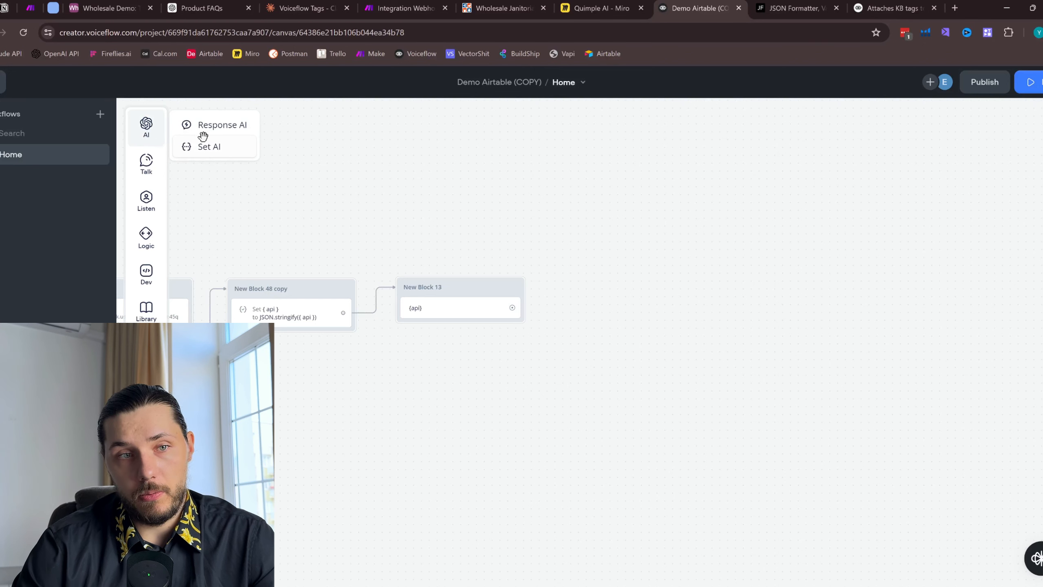
Add a Response AI block (New Block 15) after New Block 13, sourcing from the Knowledge Base
{"action": "left_click_drag", "start_coordinate": [209, 135], "coordinate": [638, 313]}
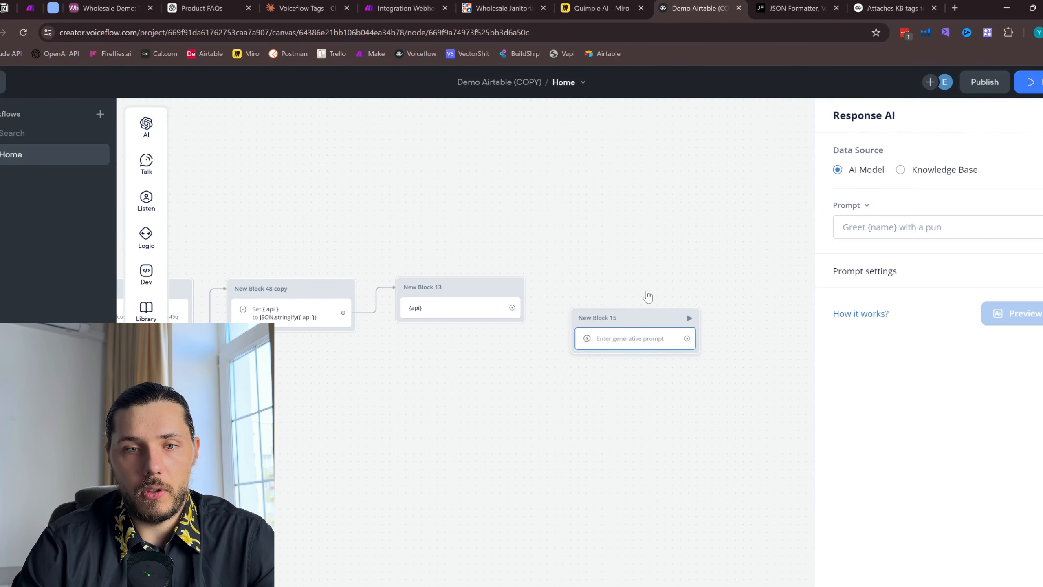
{"action": "left_click", "coordinate": [647, 296]}
{"action": "left_click_drag", "start_coordinate": [513, 308], "coordinate": [654, 300]}
{"action": "left_click", "coordinate": [653, 303]}
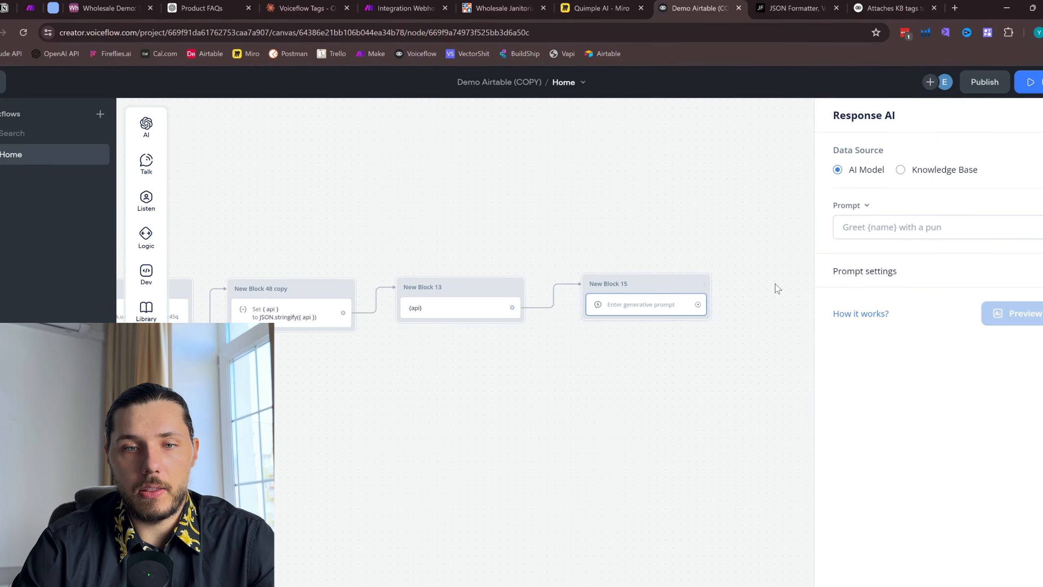
{"action": "left_click", "coordinate": [900, 170]}
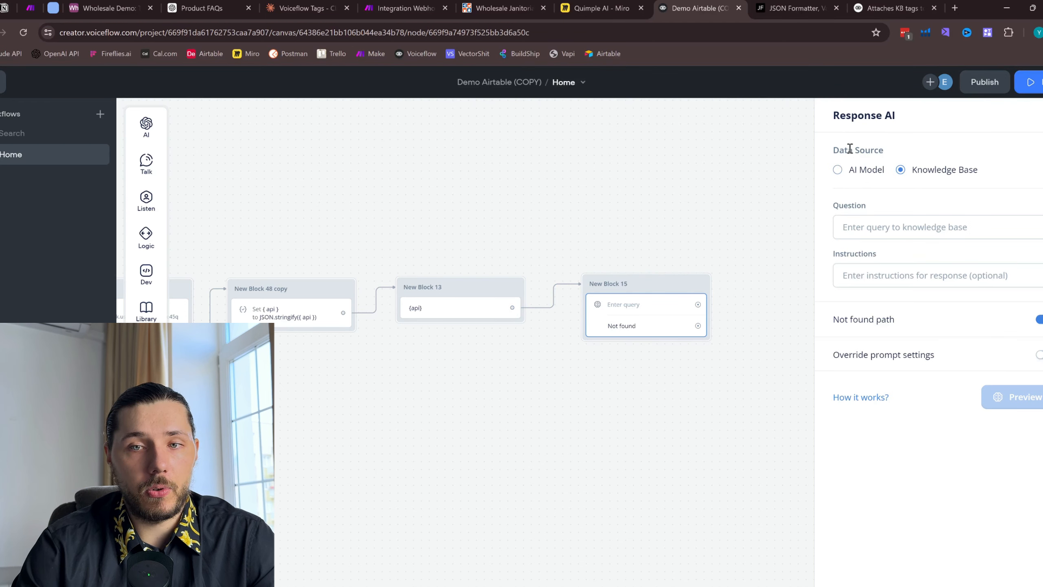
{"action": "left_click_drag", "start_coordinate": [849, 147], "coordinate": [874, 150]}
Set New Block 15's knowledge-base question to {last_utterance}
{"action": "left_click", "coordinate": [870, 223]}
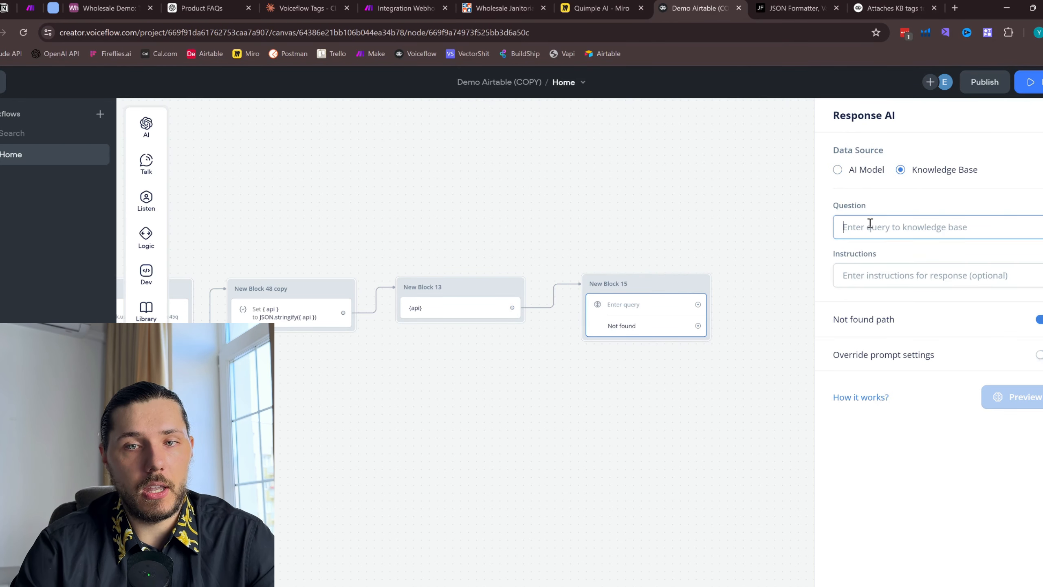
{"action": "type", "text": "{last"}
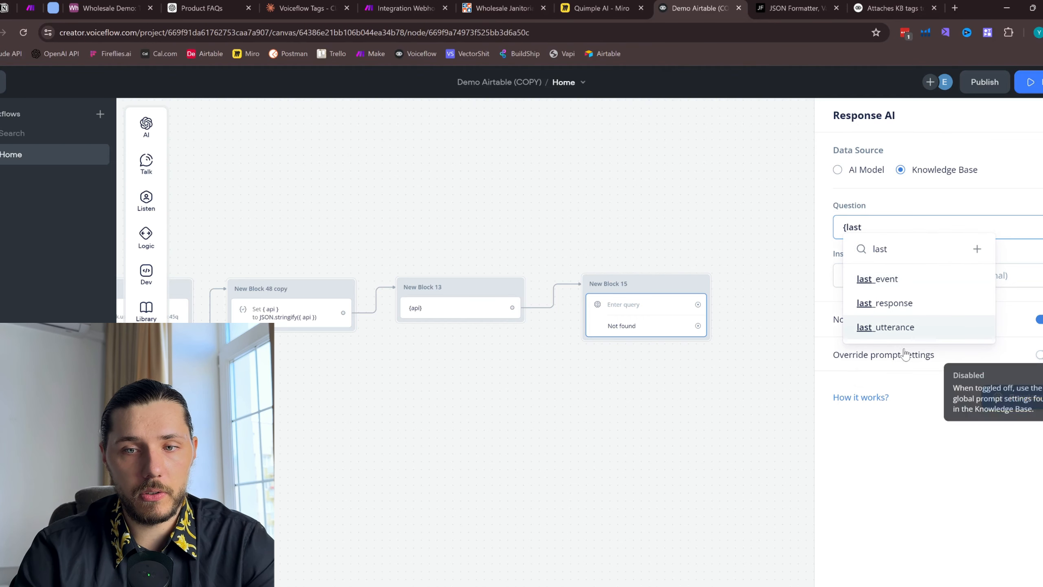
{"action": "left_click", "coordinate": [887, 327]}
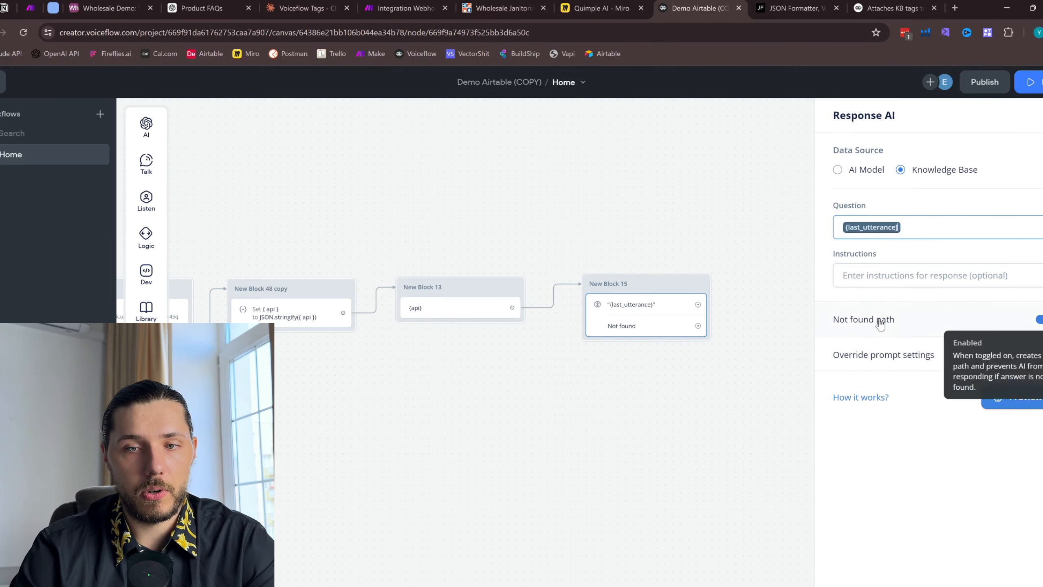
{"action": "left_click", "coordinate": [479, 209]}
{"action": "scroll", "coordinate": [468, 259], "scroll_direction": "down", "scroll_amount": 5}
{"action": "left_click_drag", "start_coordinate": [453, 322], "coordinate": [547, 316]}
{"action": "scroll", "coordinate": [547, 317], "scroll_direction": "up", "scroll_amount": 3}
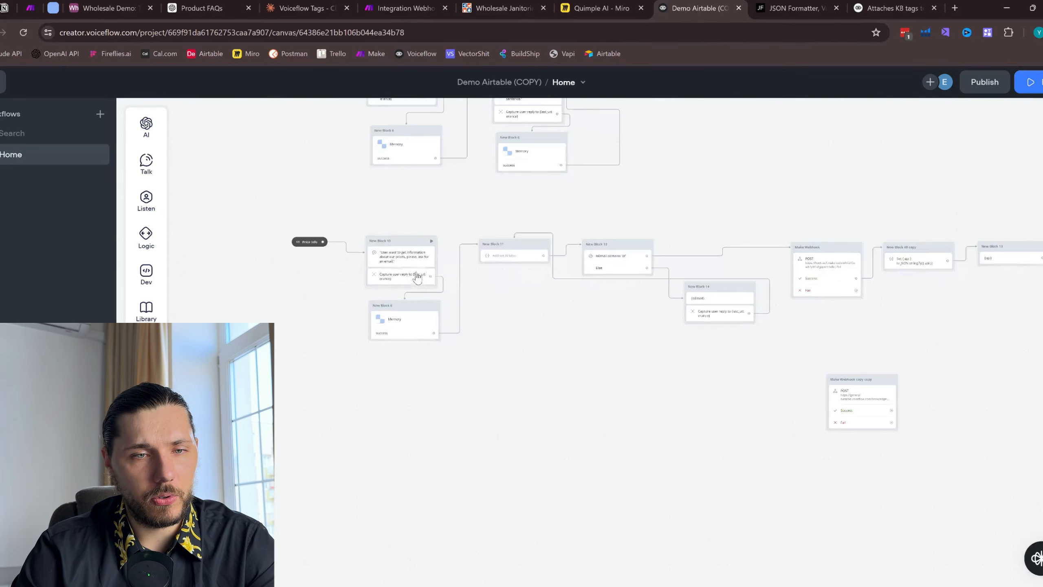
{"action": "left_click_drag", "start_coordinate": [979, 150], "coordinate": [501, 182]}
{"action": "left_click_drag", "start_coordinate": [380, 244], "coordinate": [573, 215]}
{"action": "scroll", "coordinate": [296, 286], "scroll_direction": "up", "scroll_amount": 2}
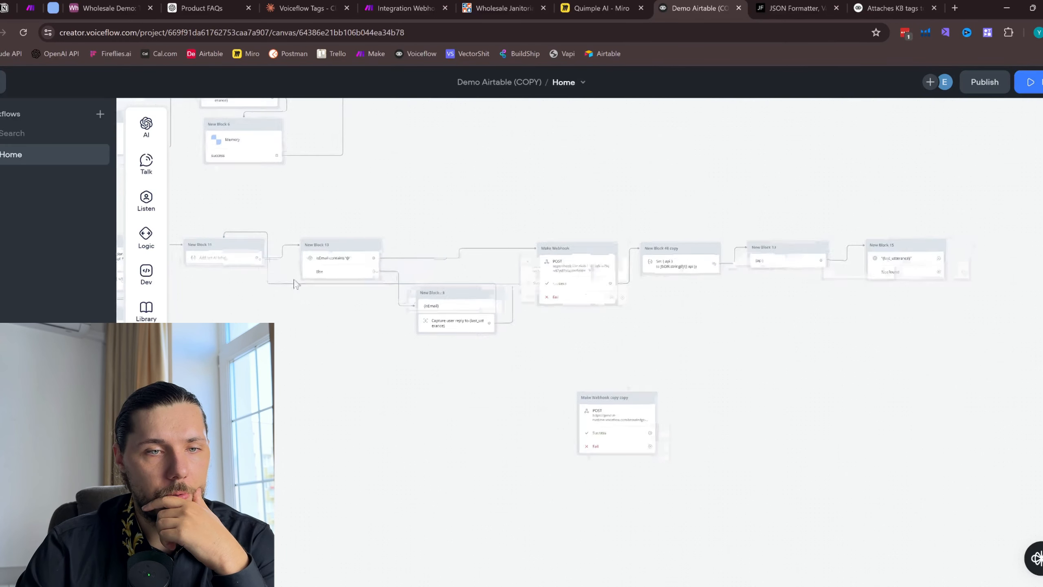
{"action": "left_click_drag", "start_coordinate": [217, 316], "coordinate": [423, 311]}
{"action": "left_click_drag", "start_coordinate": [1001, 156], "coordinate": [655, 212]}
Remove {last_utterance} from the question, leaving it empty, and centre the Make Webhook copy copy block
{"action": "left_click", "coordinate": [826, 301]}
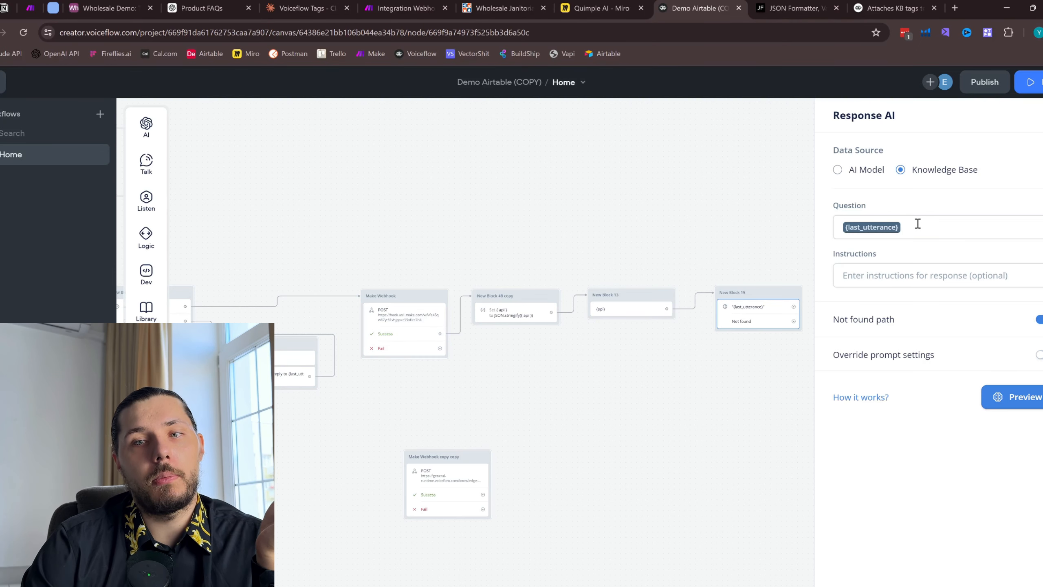
{"action": "left_click", "coordinate": [897, 227]}
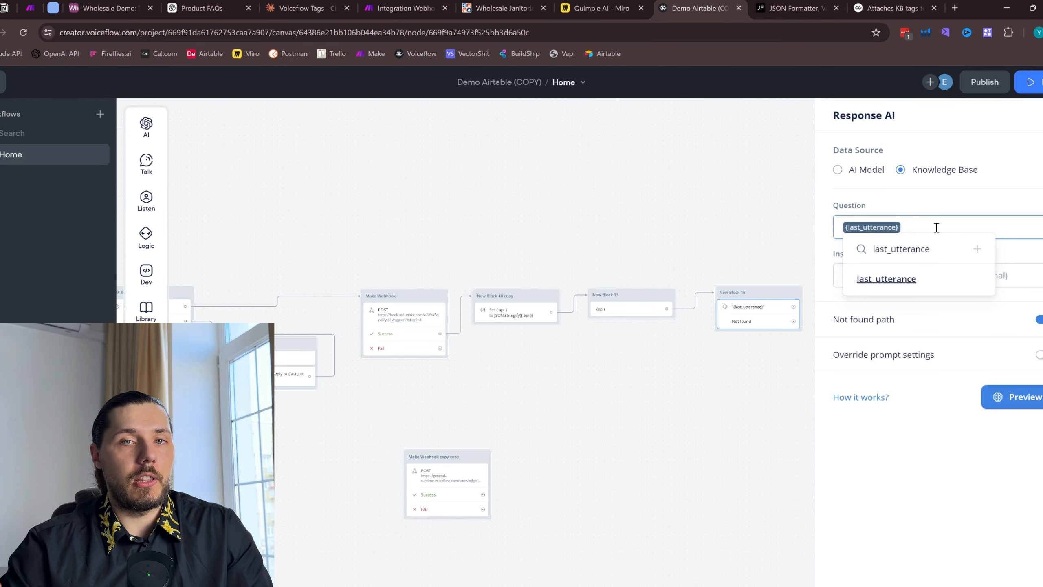
{"action": "key", "text": "BackSpace"}
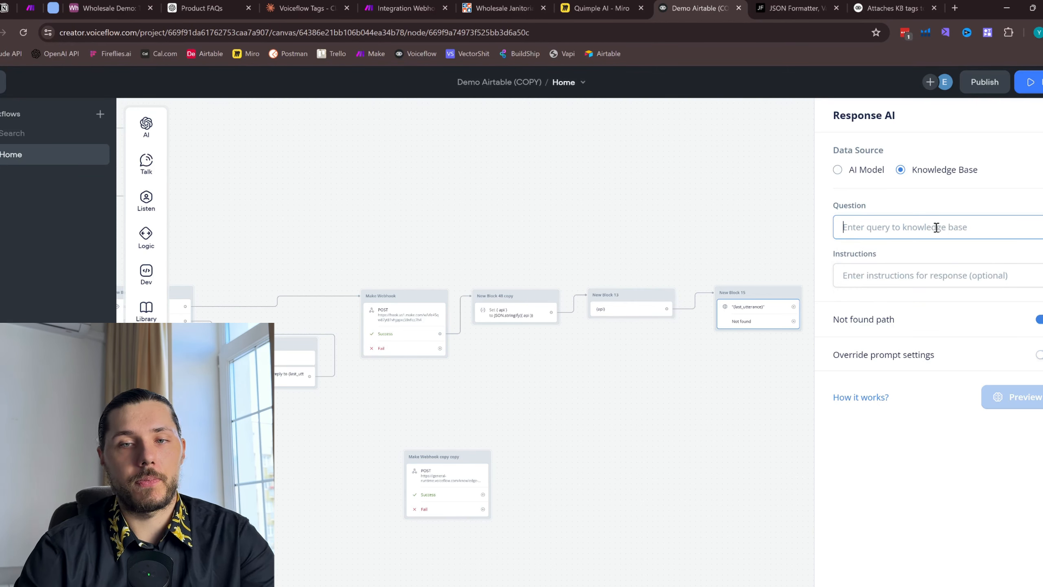
{"action": "left_click_drag", "start_coordinate": [622, 242], "coordinate": [438, 223]}
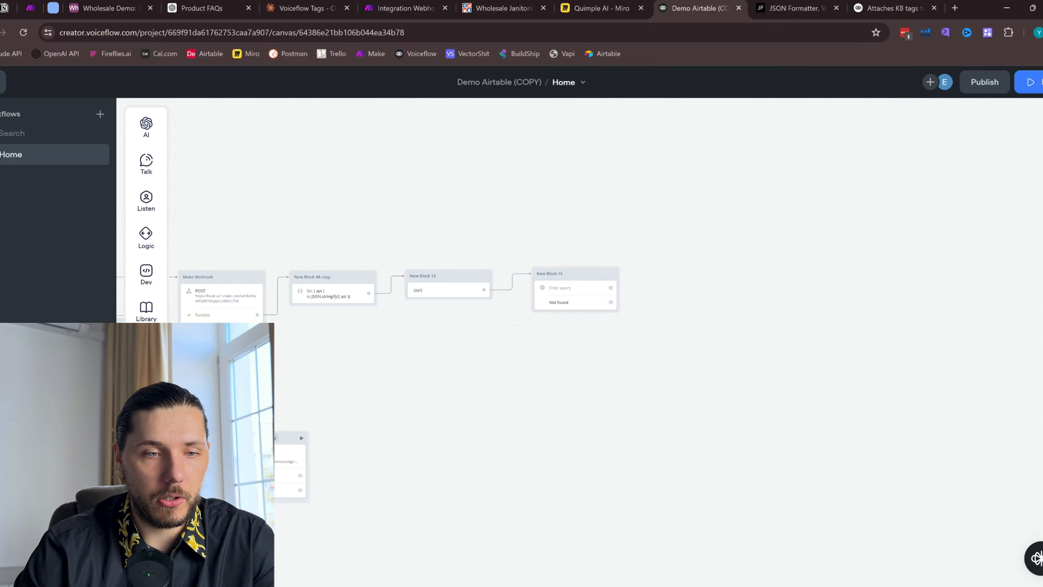
{"action": "left_click_drag", "start_coordinate": [292, 438], "coordinate": [530, 389]}
{"action": "left_click", "coordinate": [562, 293]}
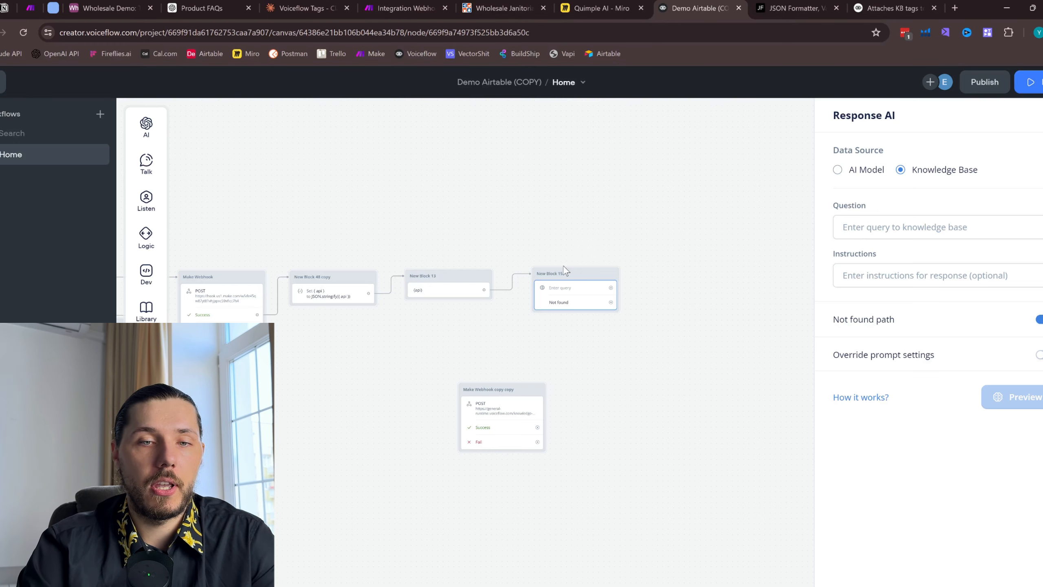
{"action": "scroll", "coordinate": [569, 286], "scroll_direction": "up", "scroll_amount": 3}
Delete New Block 15 and move the webhook block up and right
{"action": "right_click", "coordinate": [585, 275]}
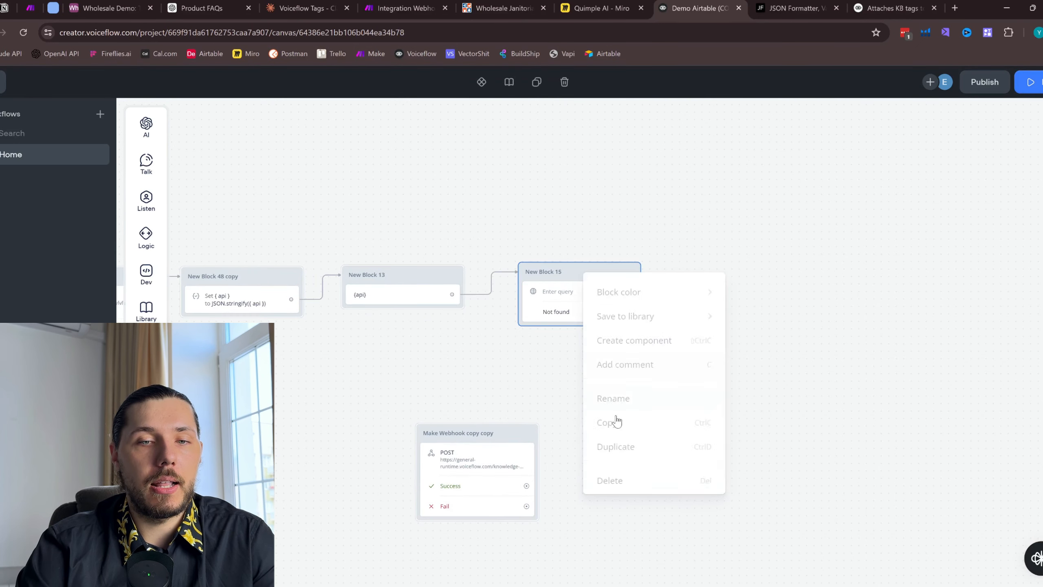
{"action": "left_click", "coordinate": [637, 478]}
{"action": "left_click_drag", "start_coordinate": [500, 433], "coordinate": [656, 274]}
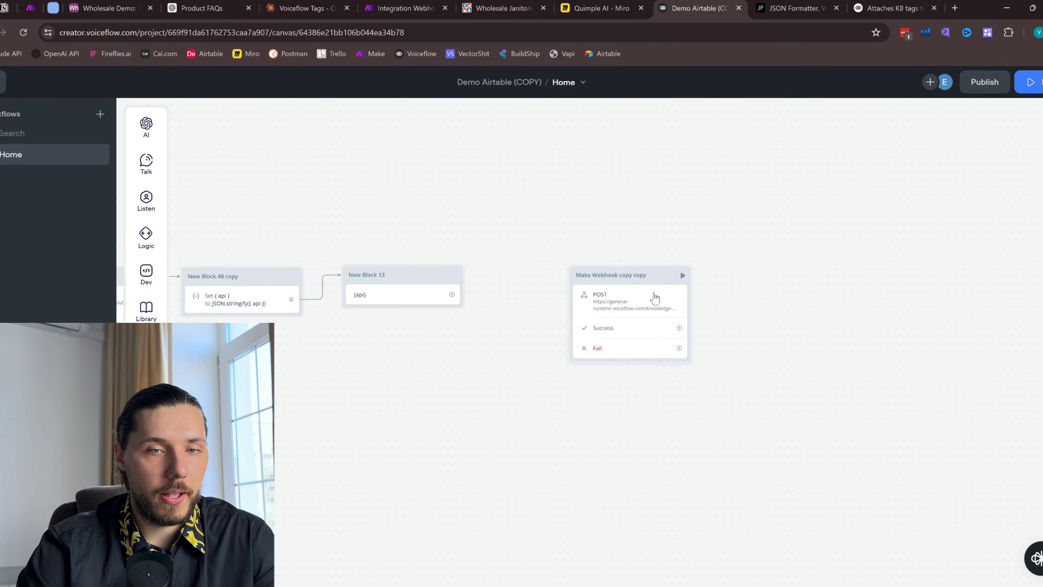
Reposition the webhook block and show its POST knowledge-base/query request settings
{"action": "left_click", "coordinate": [656, 308]}
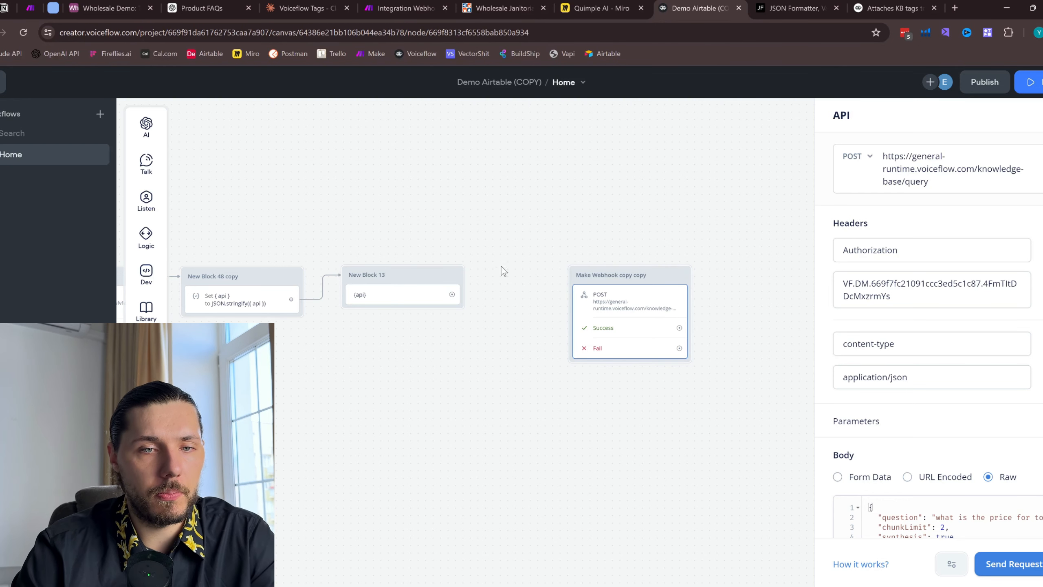
{"action": "left_click_drag", "start_coordinate": [505, 258], "coordinate": [523, 243]}
{"action": "left_click_drag", "start_coordinate": [674, 263], "coordinate": [823, 235]}
{"action": "left_click_drag", "start_coordinate": [846, 174], "coordinate": [547, 229]}
{"action": "left_click_drag", "start_coordinate": [521, 292], "coordinate": [534, 308]}
{"action": "left_click", "coordinate": [537, 329]}
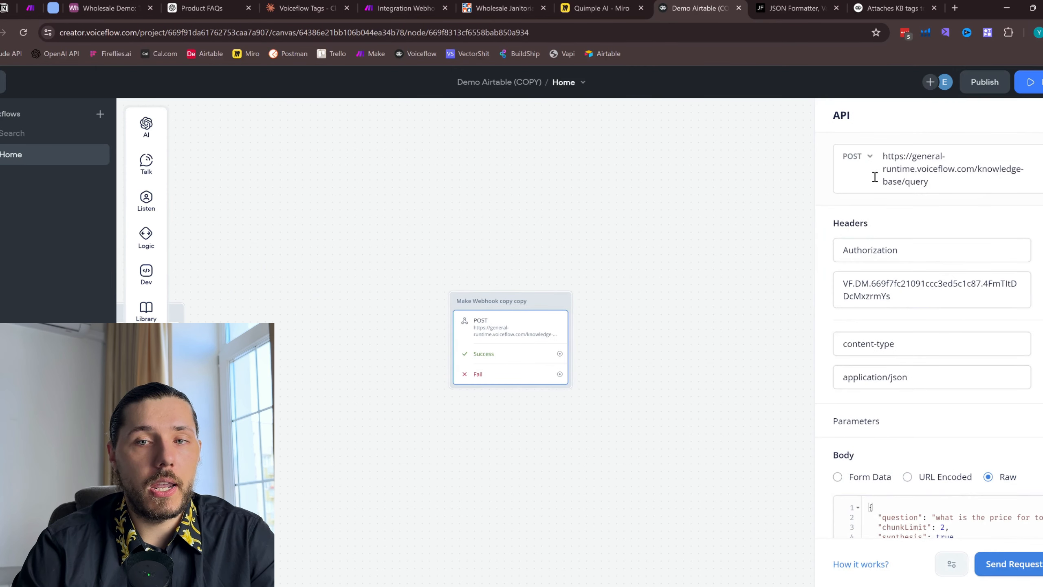
{"action": "left_click", "coordinate": [887, 8]}
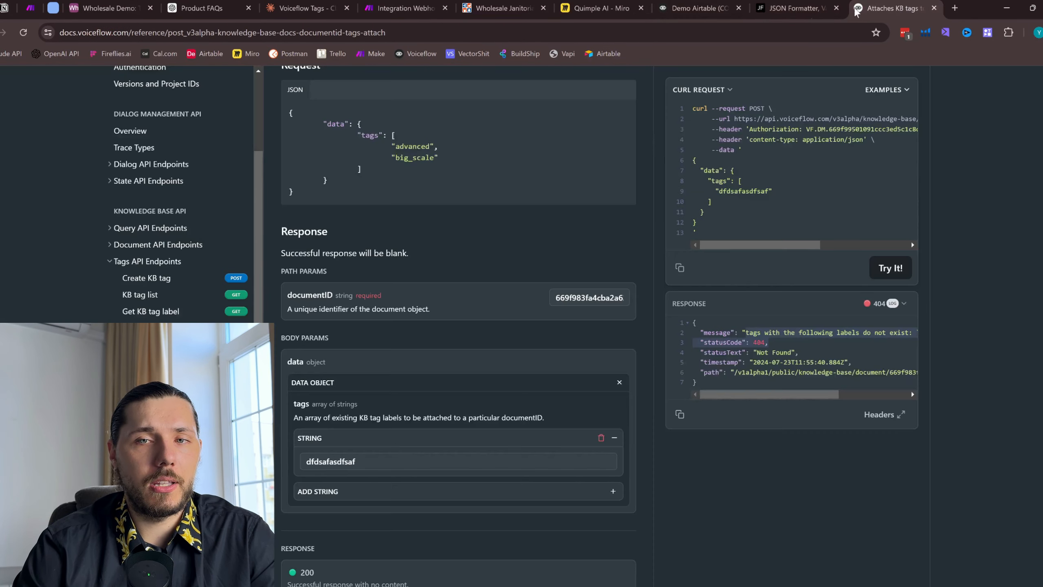
{"action": "scroll", "coordinate": [156, 193], "scroll_direction": "up", "scroll_amount": 2}
{"action": "left_click", "coordinate": [119, 283]}
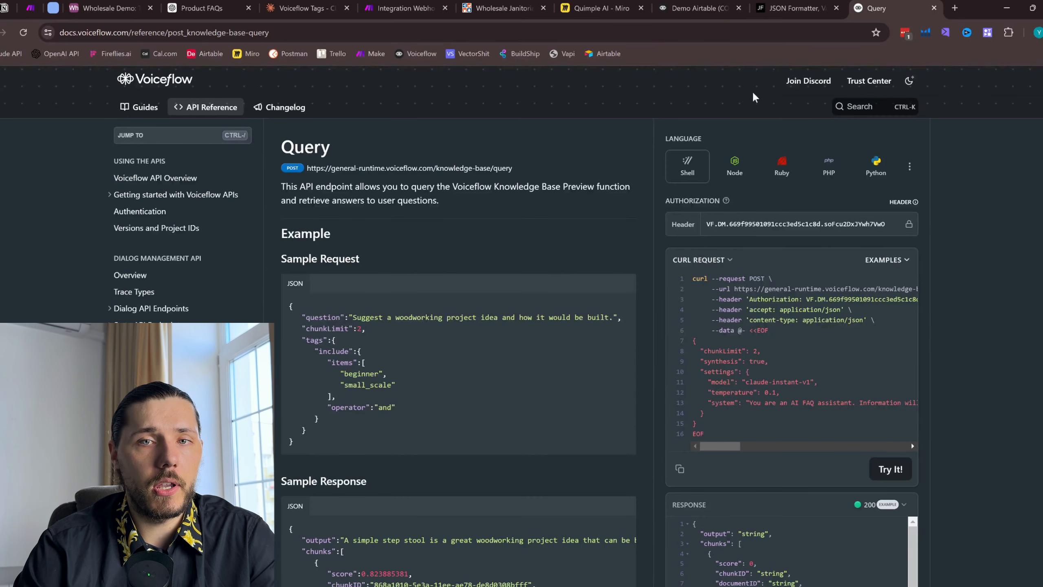
{"action": "left_click", "coordinate": [697, 7]}
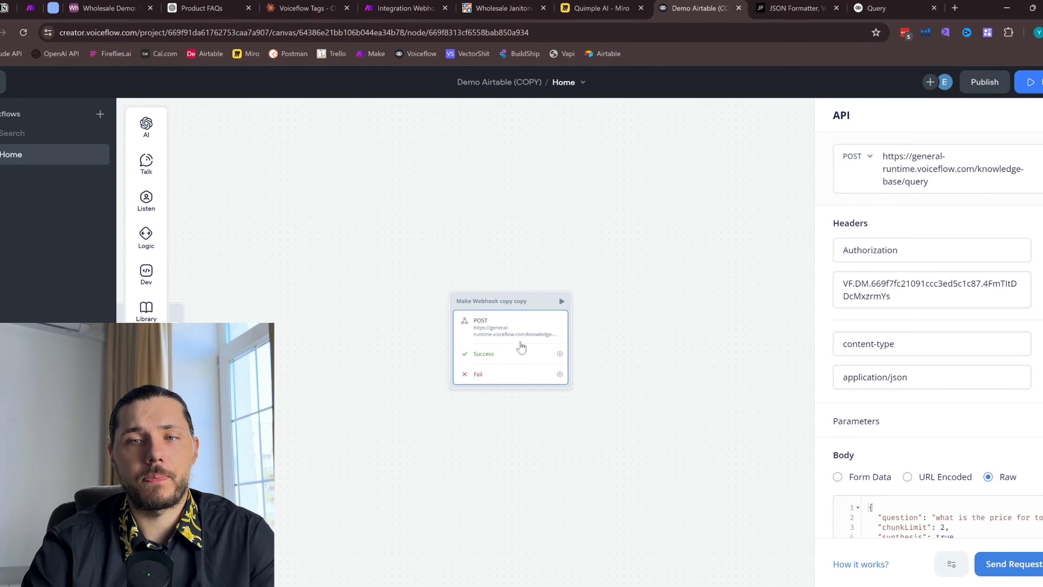
Review the webhook's request URL, Authorization header and current API key value
{"action": "left_click_drag", "start_coordinate": [946, 186], "coordinate": [885, 166]}
{"action": "left_click", "coordinate": [937, 167]}
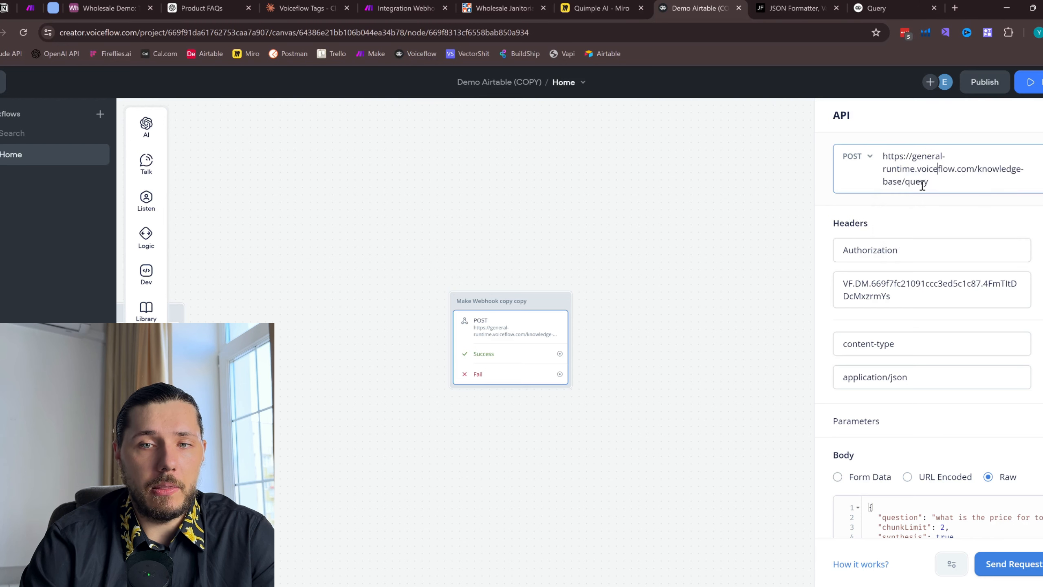
{"action": "left_click_drag", "start_coordinate": [918, 252], "coordinate": [839, 248]}
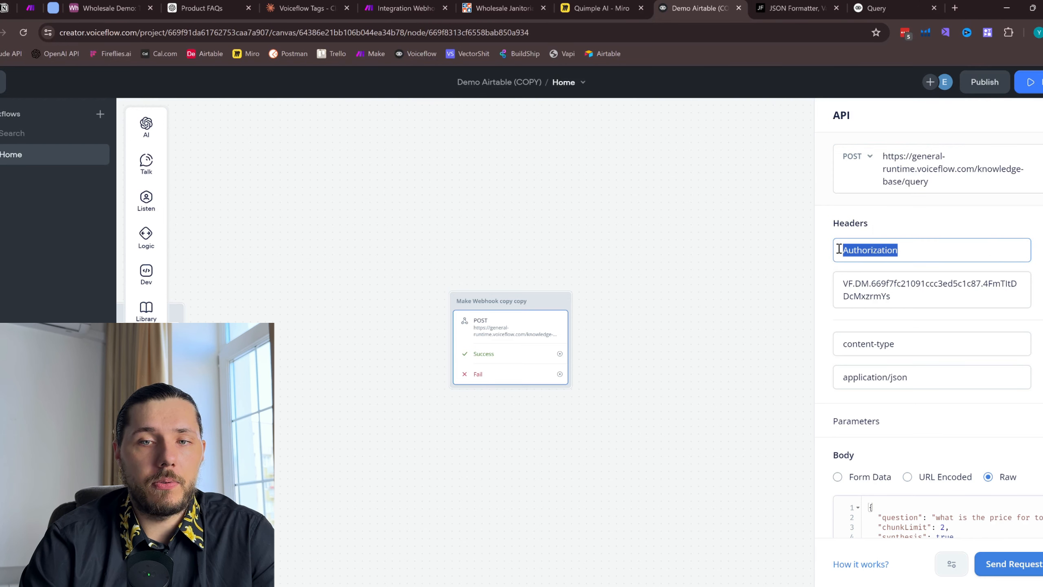
{"action": "left_click", "coordinate": [1006, 285]}
{"action": "left_click_drag", "start_coordinate": [920, 298], "coordinate": [841, 278]}
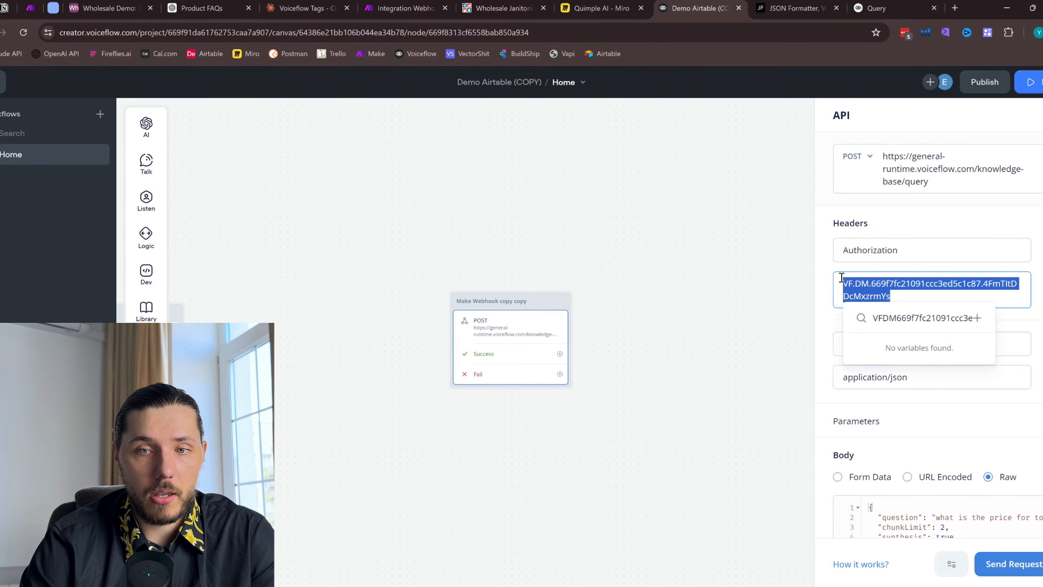
Copy the agent's primary API key from the API Keys page and reopen the Home canvas
{"action": "left_click", "coordinate": [1, 82]}
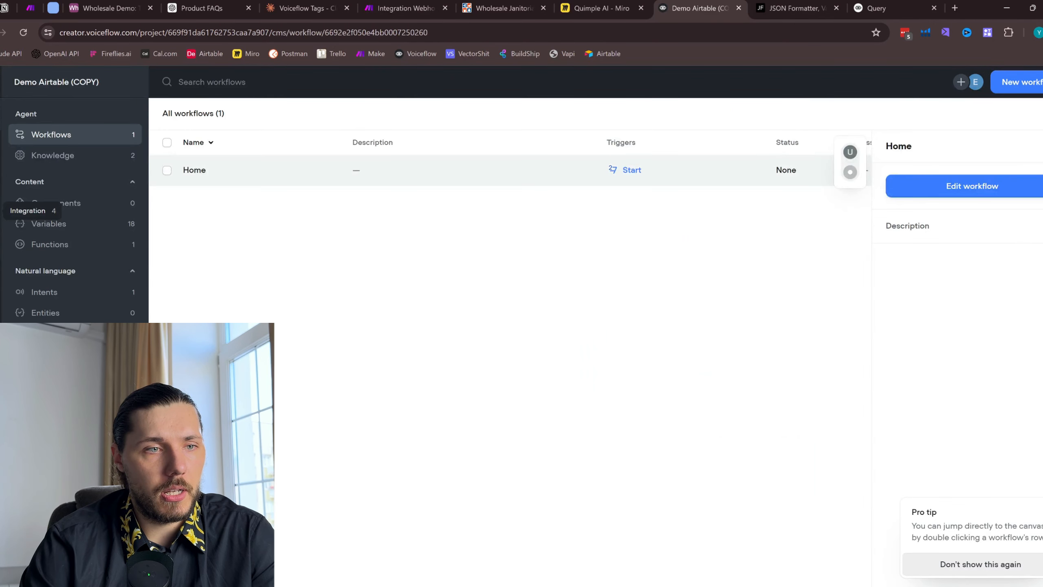
{"action": "left_click", "coordinate": [1, 210]}
{"action": "left_click", "coordinate": [512, 255]}
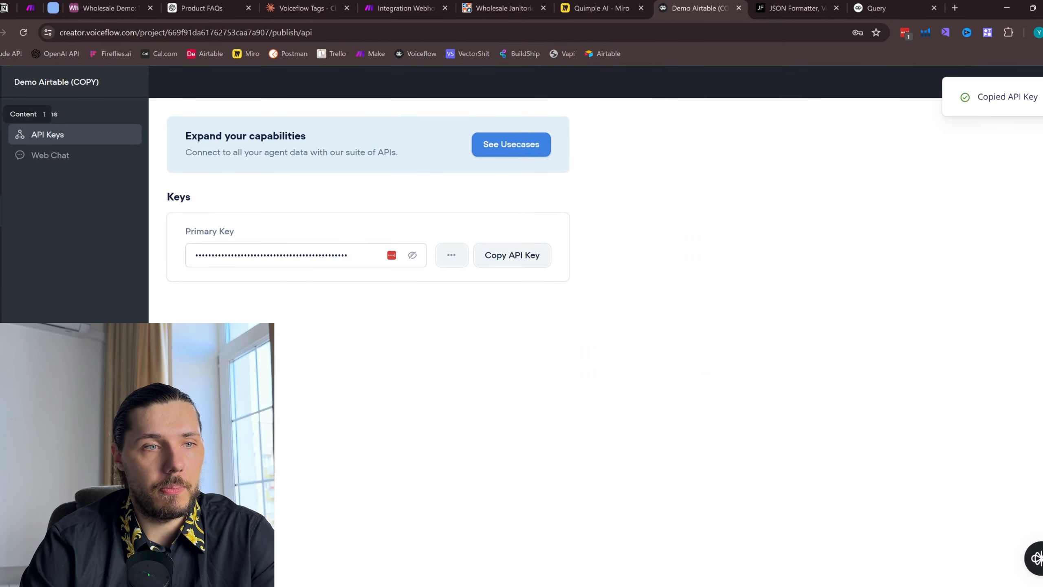
{"action": "left_click", "coordinate": [1, 113]}
{"action": "double_click", "coordinate": [202, 169]}
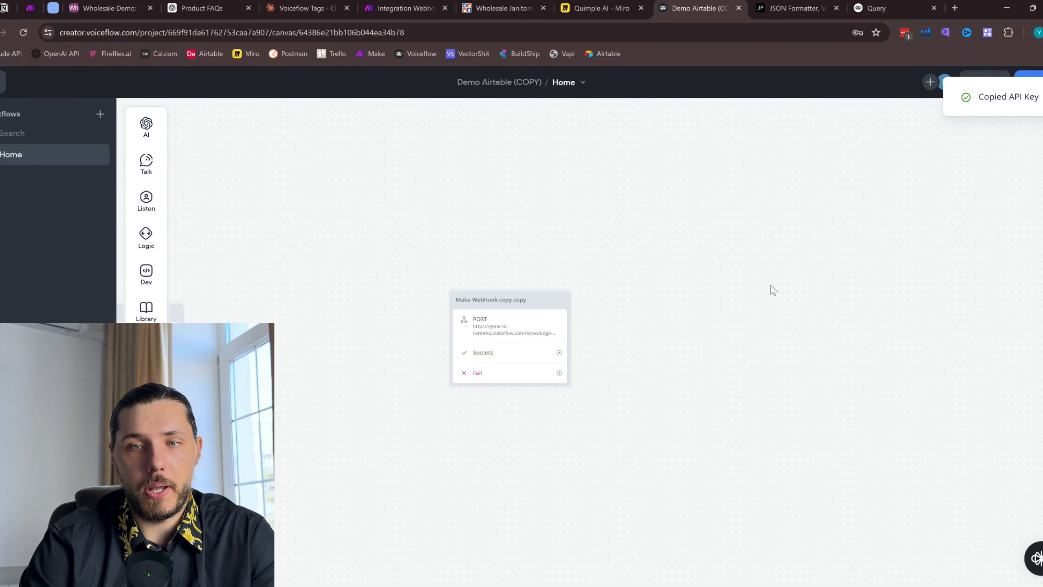
Replace the webhook's Authorization header value with the copied API key and check the application/json header
{"action": "left_click", "coordinate": [512, 334]}
{"action": "left_click", "coordinate": [891, 296]}
{"action": "key", "text": "ctrl+a"}
{"action": "key", "text": "BackSpace"}
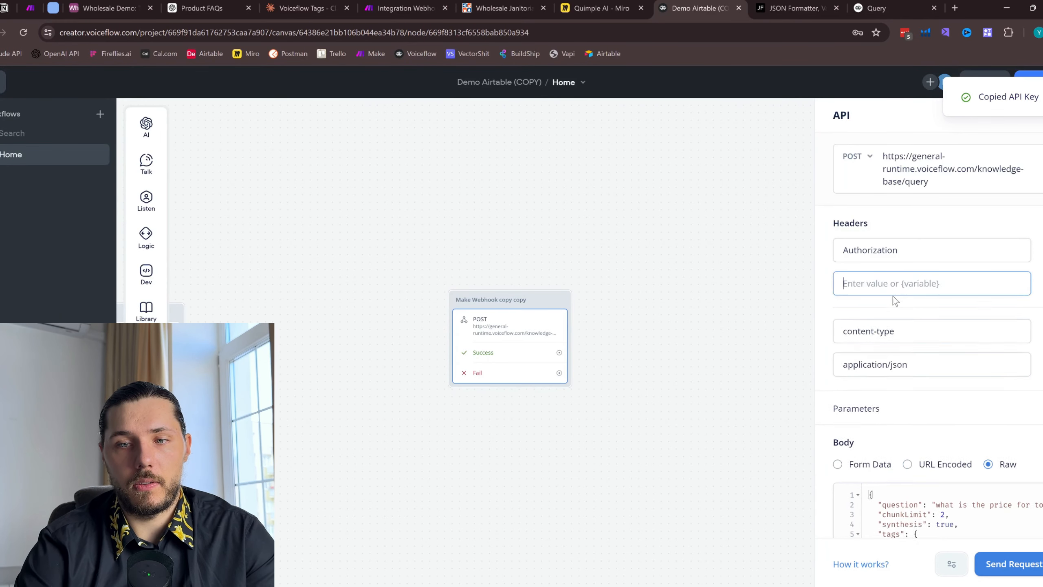
{"action": "key", "text": "ctrl+v"}
{"action": "left_click", "coordinate": [905, 345]}
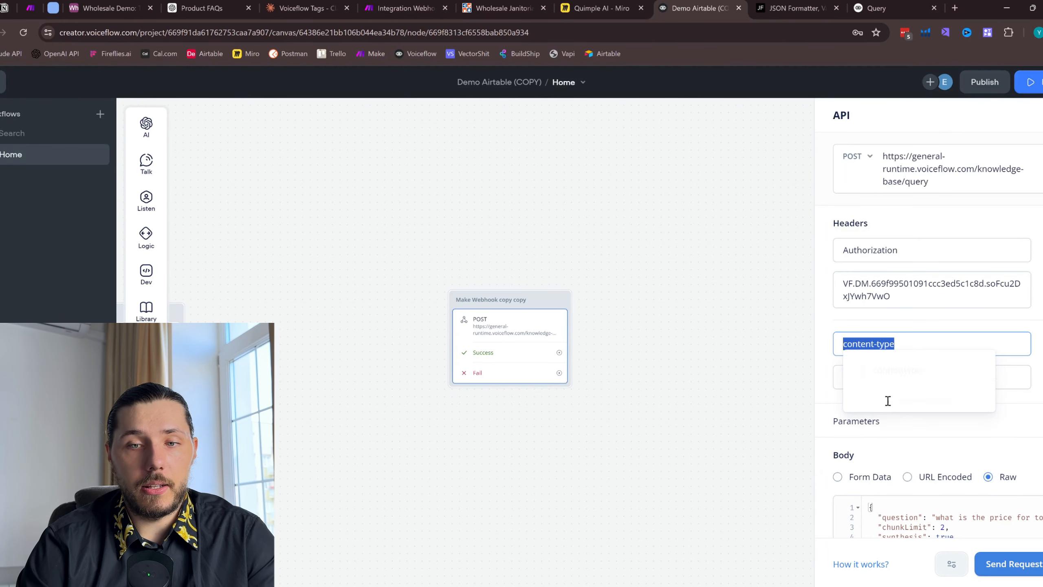
{"action": "left_click", "coordinate": [1021, 378]}
{"action": "scroll", "coordinate": [914, 425], "scroll_direction": "down", "scroll_amount": 5}
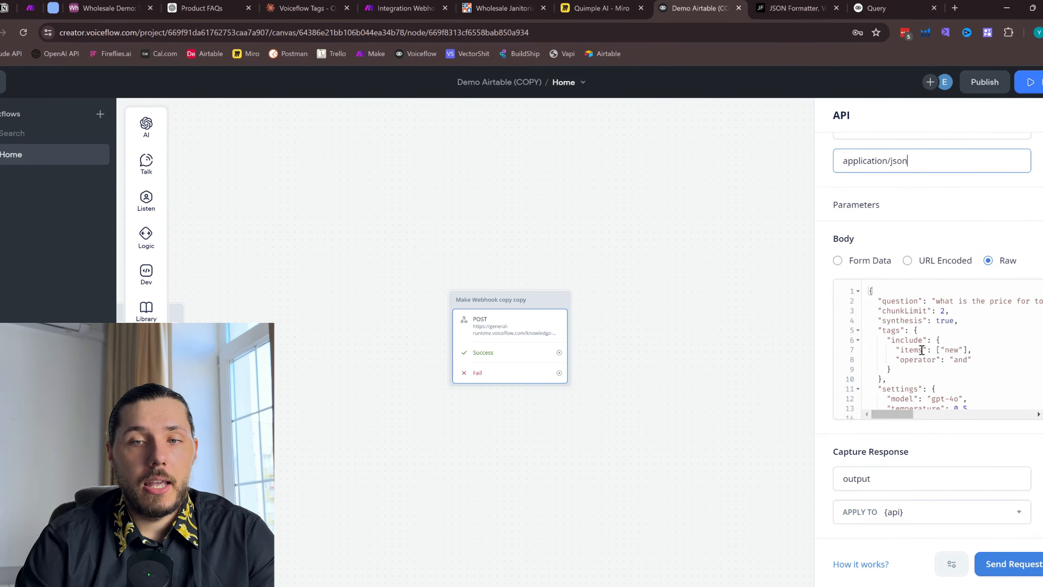
{"action": "scroll", "coordinate": [917, 315], "scroll_direction": "up", "scroll_amount": 5}
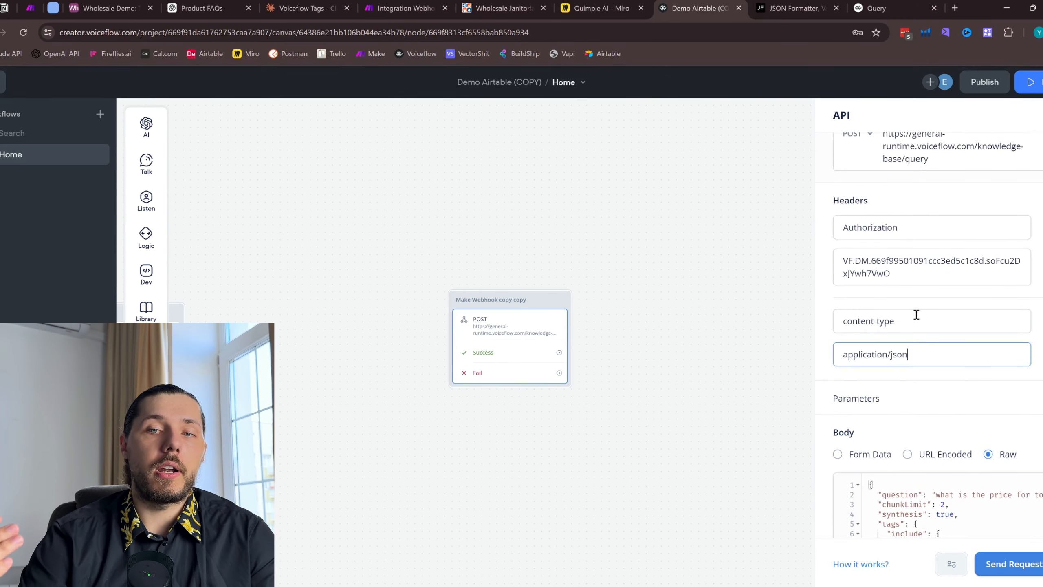
{"action": "scroll", "coordinate": [916, 314], "scroll_direction": "down", "scroll_amount": 4}
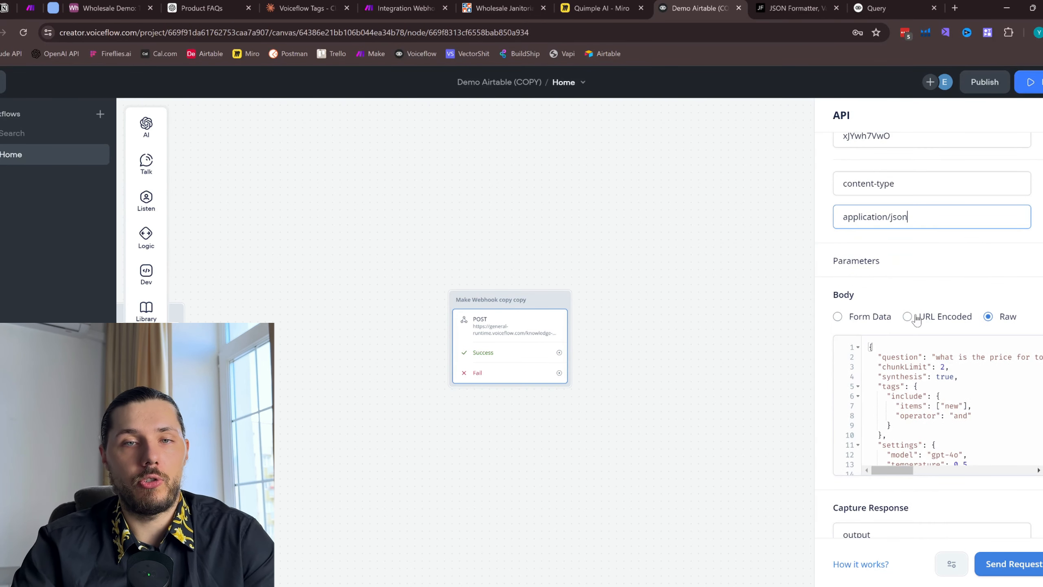
{"action": "left_click", "coordinate": [1, 82]}
Add a Knowledge Base Response AI step beside the webhook, then delete it again
{"action": "left_click", "coordinate": [63, 158]}
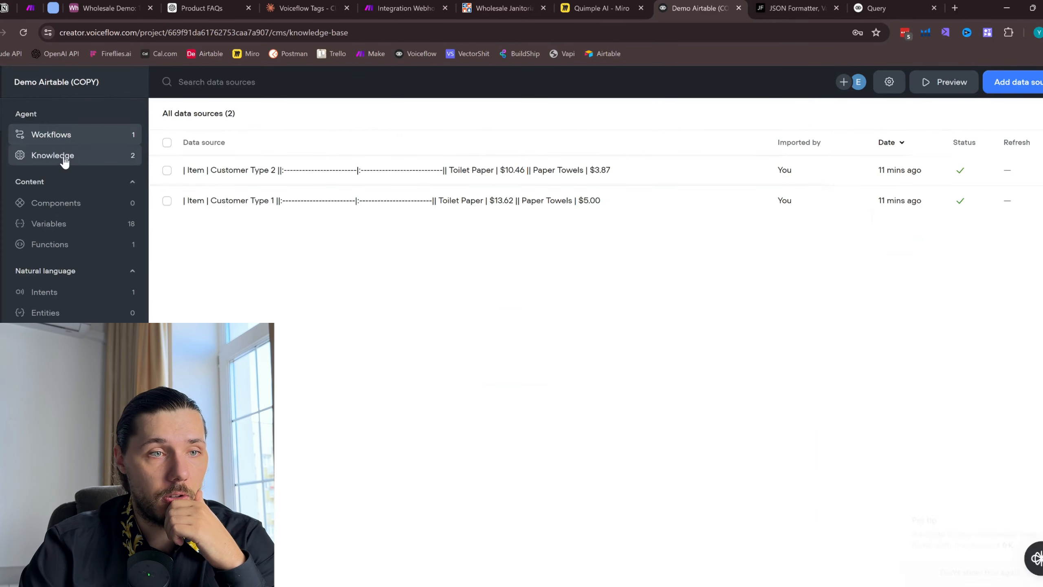
{"action": "left_click", "coordinate": [62, 136]}
{"action": "double_click", "coordinate": [223, 171]}
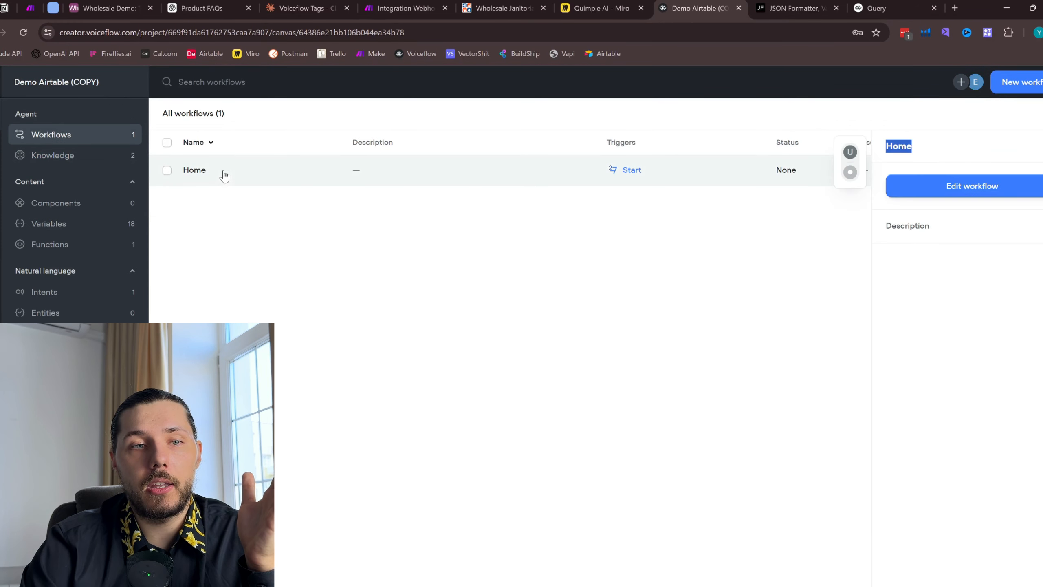
{"action": "mouse_move", "coordinate": [147, 131]}
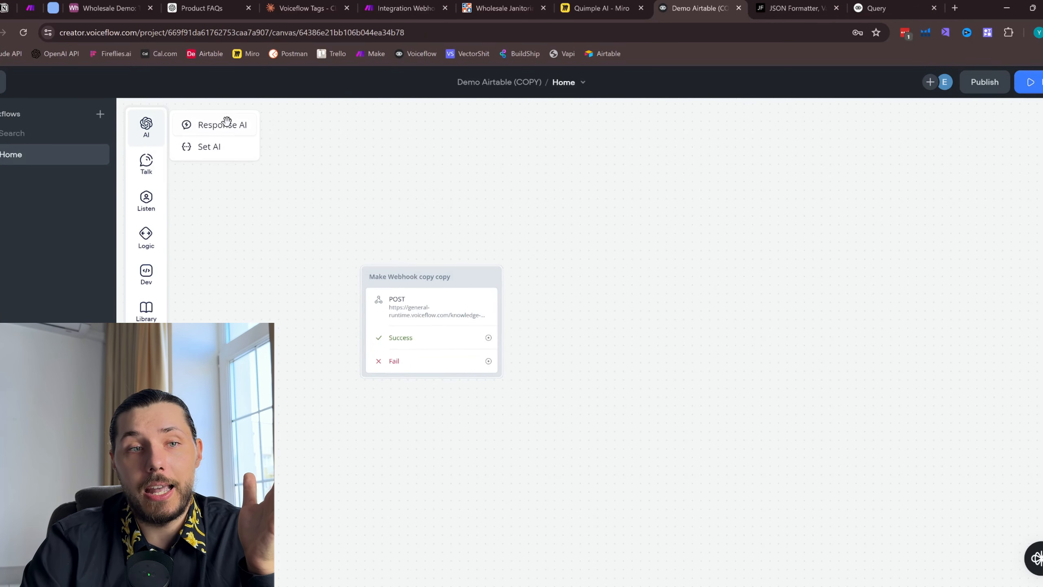
{"action": "left_click_drag", "start_coordinate": [205, 122], "coordinate": [525, 285]}
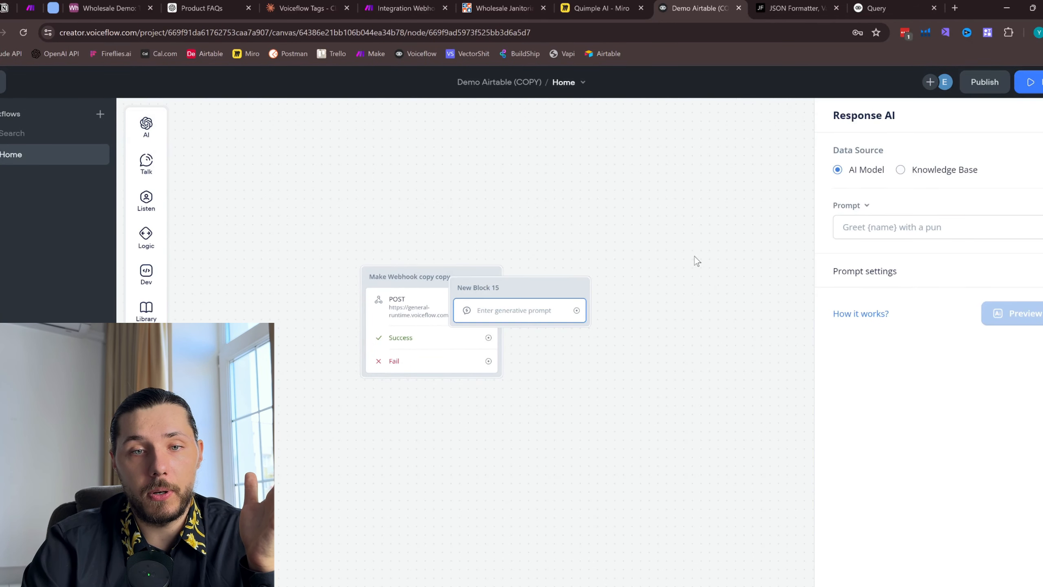
{"action": "left_click", "coordinate": [901, 170]}
{"action": "right_click", "coordinate": [523, 293]}
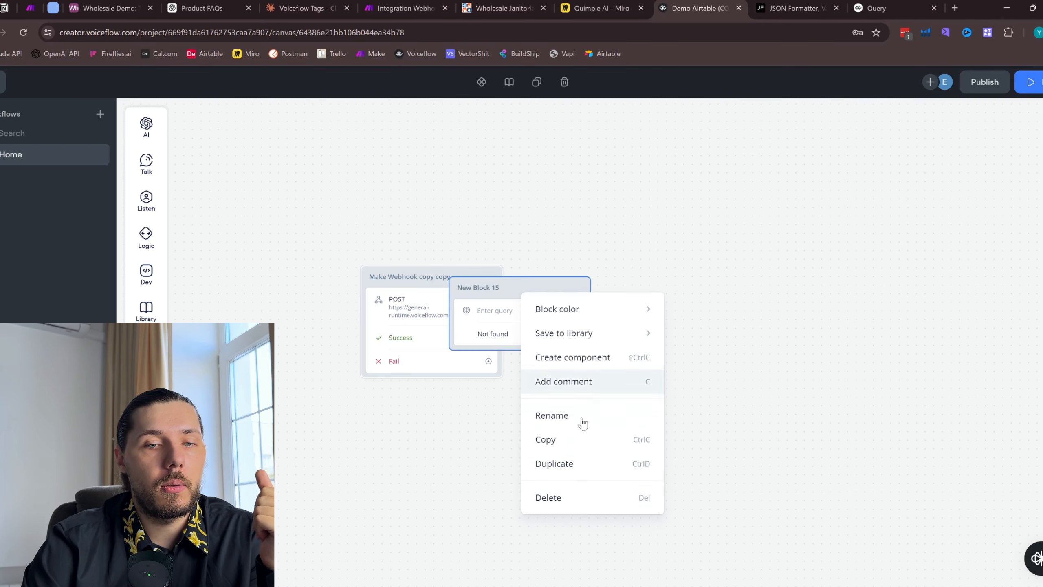
{"action": "left_click", "coordinate": [587, 498]}
Inspect the tags filter in the webhook's request body
{"action": "left_click", "coordinate": [426, 319]}
{"action": "scroll", "coordinate": [944, 385], "scroll_direction": "down", "scroll_amount": 3}
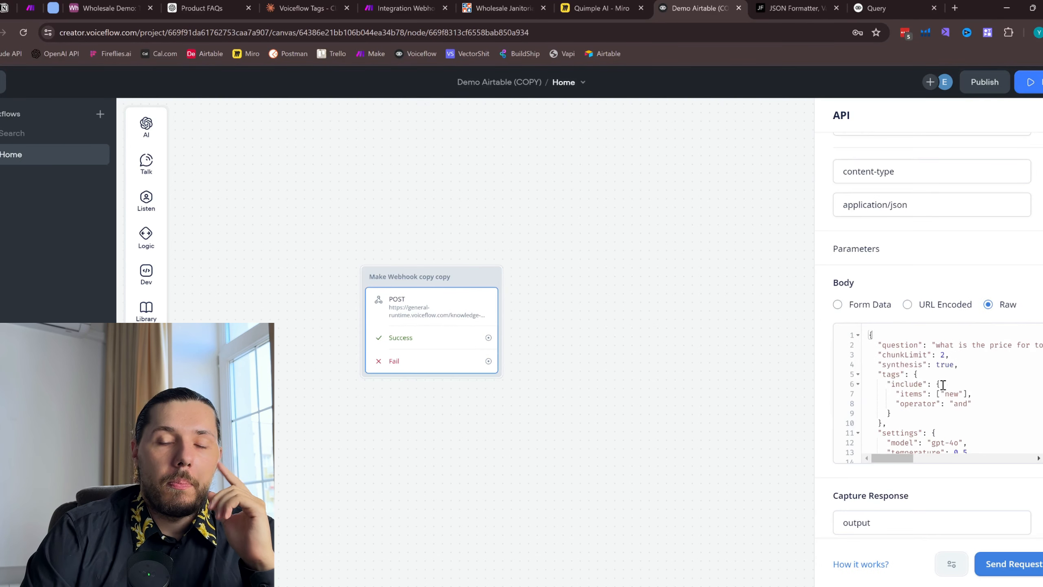
{"action": "left_click", "coordinate": [919, 374]}
{"action": "scroll", "coordinate": [899, 370], "scroll_direction": "down", "scroll_amount": 1}
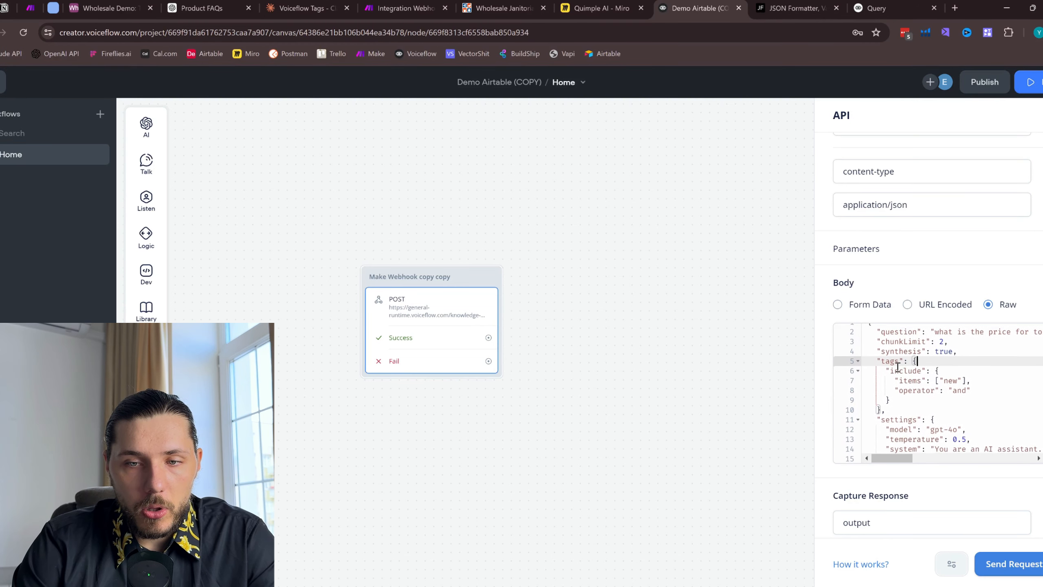
{"action": "scroll", "coordinate": [903, 379], "scroll_direction": "down", "scroll_amount": 1}
{"action": "double_click", "coordinate": [890, 355]}
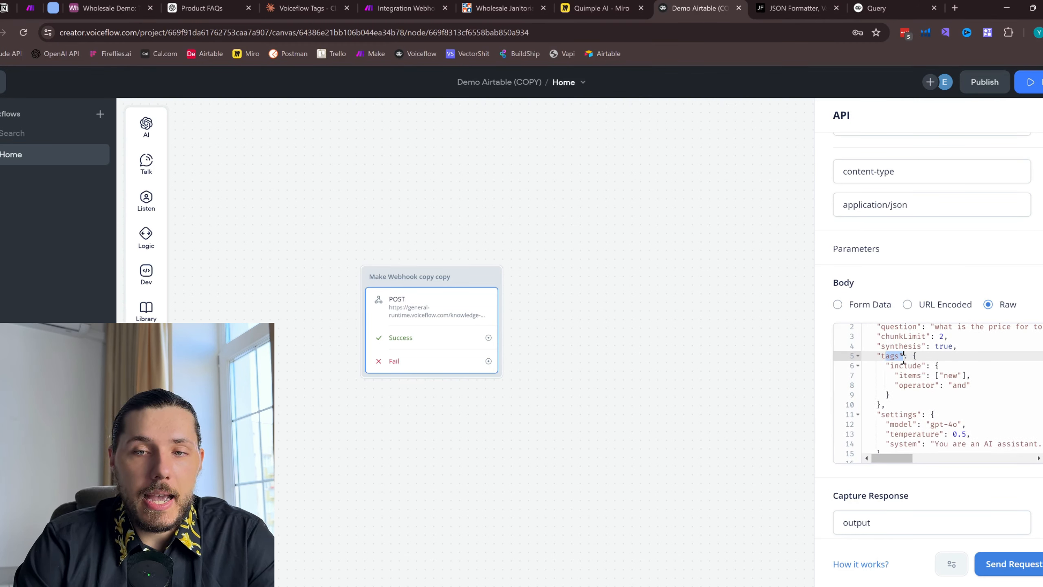
{"action": "scroll", "coordinate": [904, 354], "scroll_direction": "up", "scroll_amount": 2}
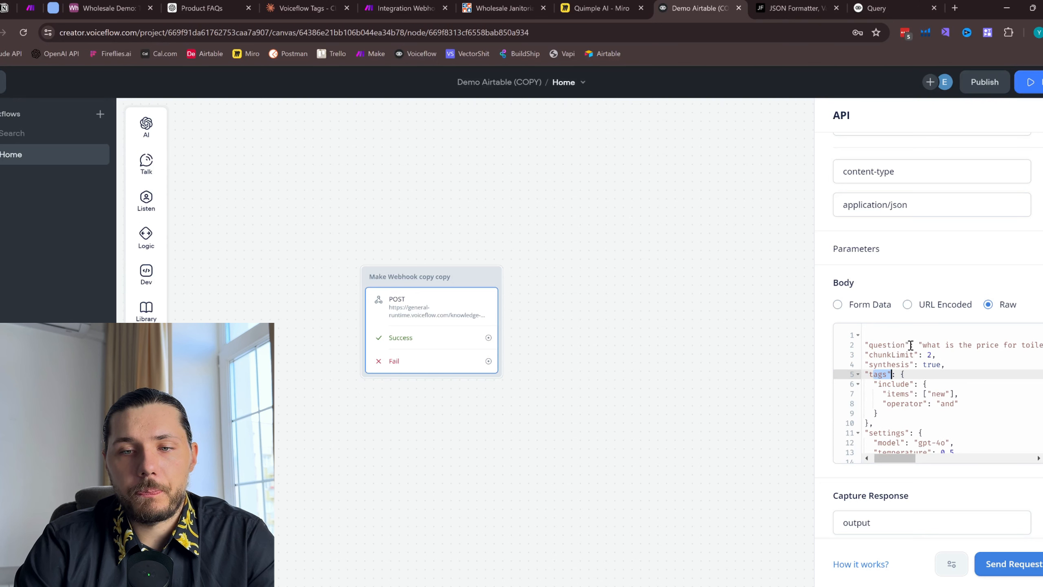
{"action": "scroll", "coordinate": [892, 350], "scroll_direction": "up", "scroll_amount": 1}
Restore the toilet paper question text in the body after an accidental edit
{"action": "left_click_drag", "start_coordinate": [922, 365], "coordinate": [1010, 365]}
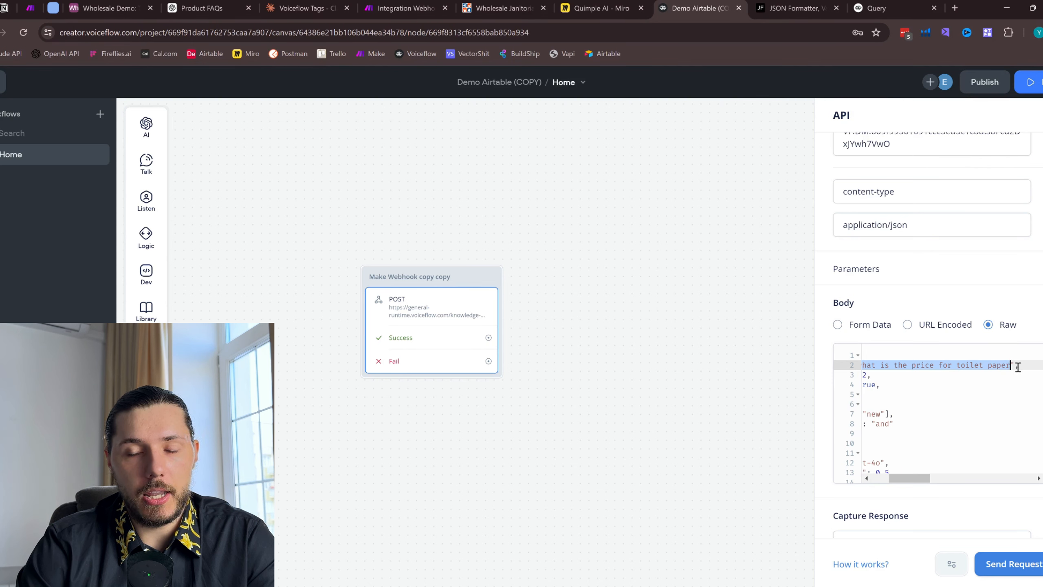
{"action": "type", "text": "{"}
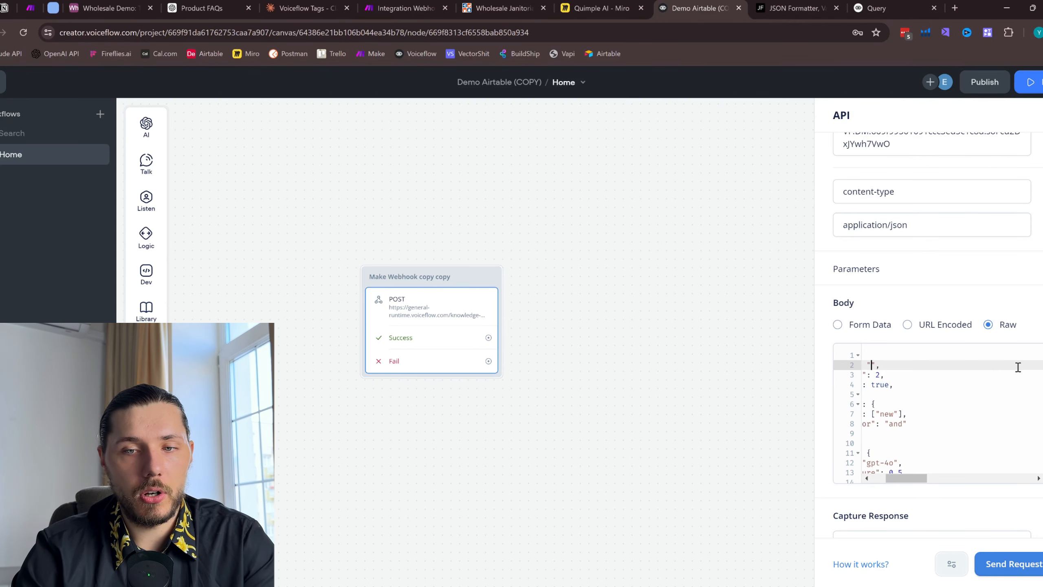
{"action": "key", "text": "ctrl+z"}
{"action": "left_click", "coordinate": [952, 377]}
{"action": "scroll", "coordinate": [920, 362], "scroll_direction": "left", "scroll_amount": 3}
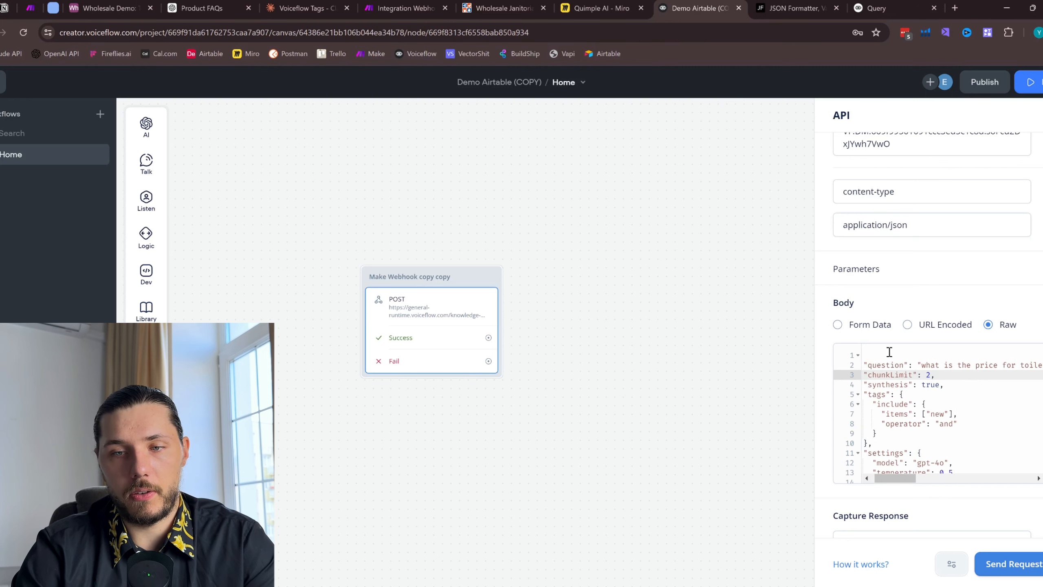
{"action": "left_click_drag", "start_coordinate": [931, 364], "coordinate": [982, 366]}
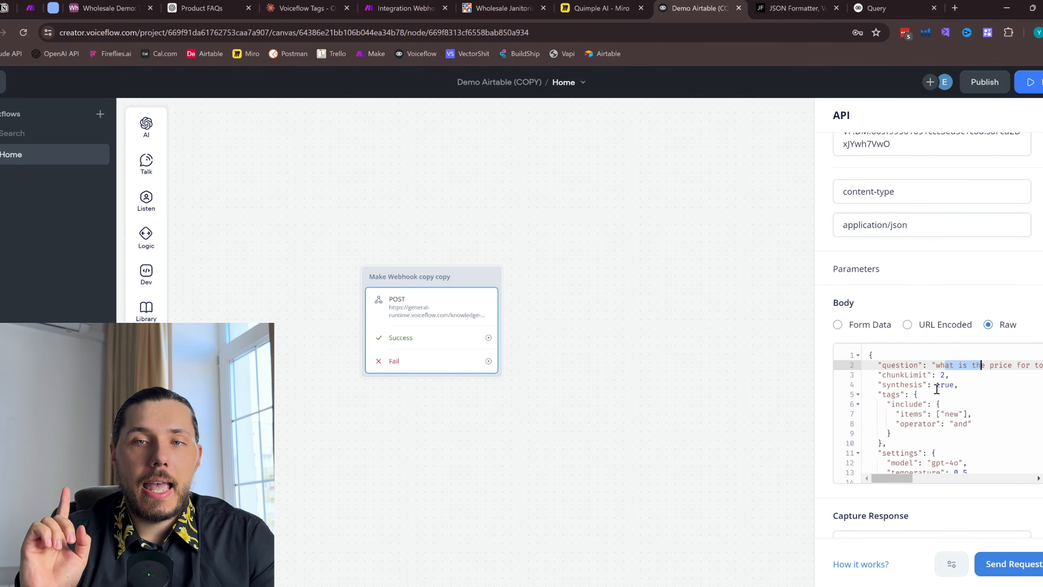
{"action": "scroll", "coordinate": [936, 389], "scroll_direction": "down", "scroll_amount": 1}
{"action": "scroll", "coordinate": [937, 388], "scroll_direction": "down", "scroll_amount": 1}
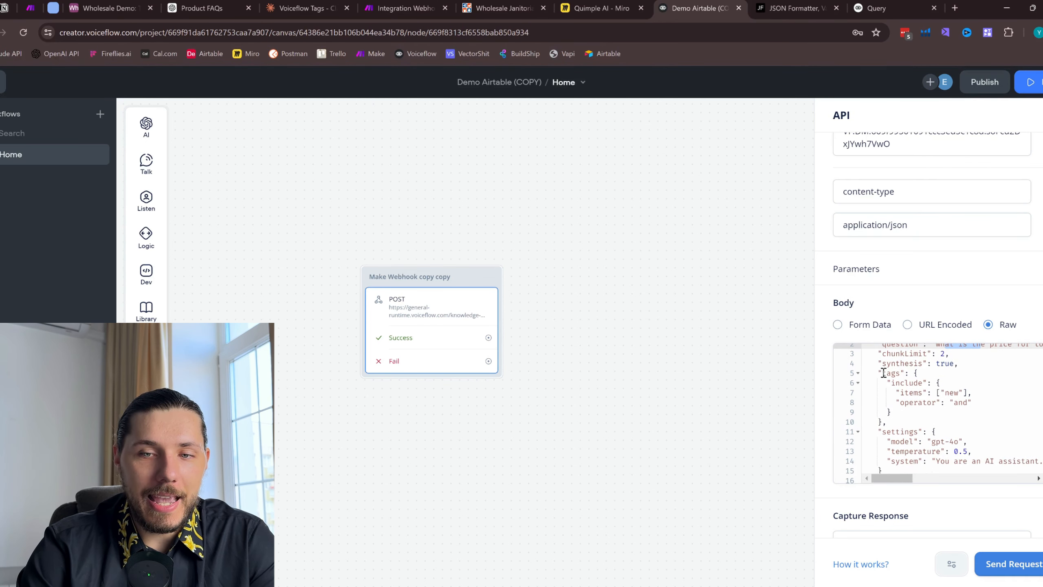
{"action": "left_click_drag", "start_coordinate": [883, 373], "coordinate": [929, 393]}
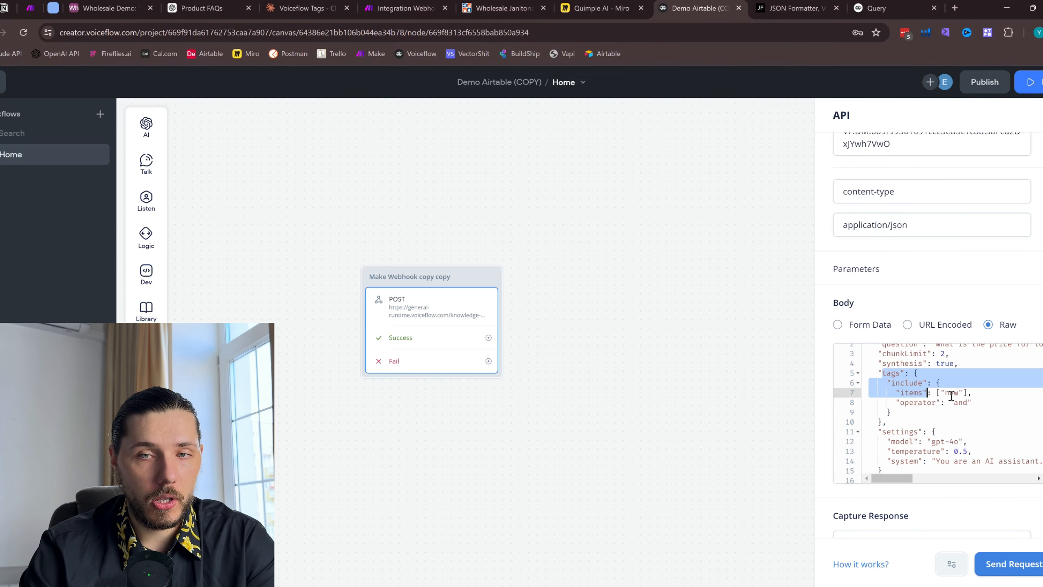
Glance at the formatted JSON, then open the knowledge base data sources
{"action": "left_click", "coordinate": [772, 3]}
{"action": "left_click", "coordinate": [705, 3]}
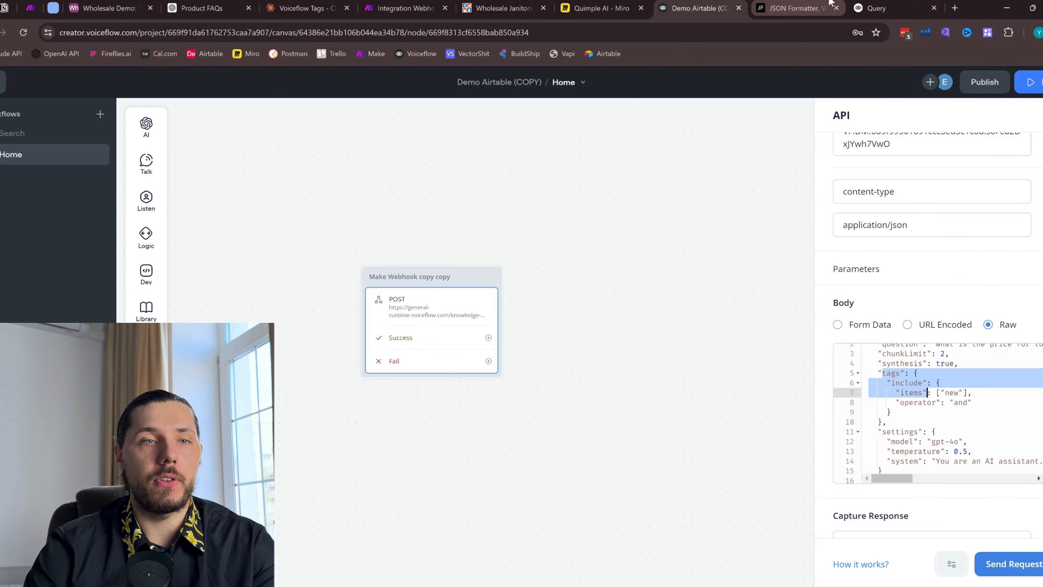
{"action": "left_click", "coordinate": [1, 82]}
{"action": "left_click", "coordinate": [77, 158]}
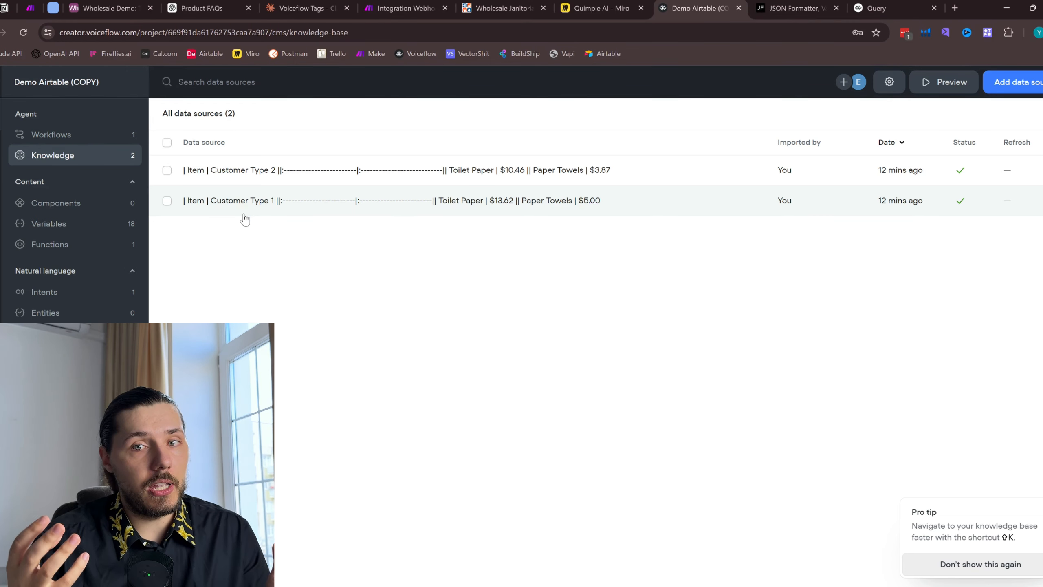
Reopen the Home webhook's API settings and scroll the body to its "new" tags line
{"action": "left_click", "coordinate": [61, 135]}
{"action": "double_click", "coordinate": [208, 173]}
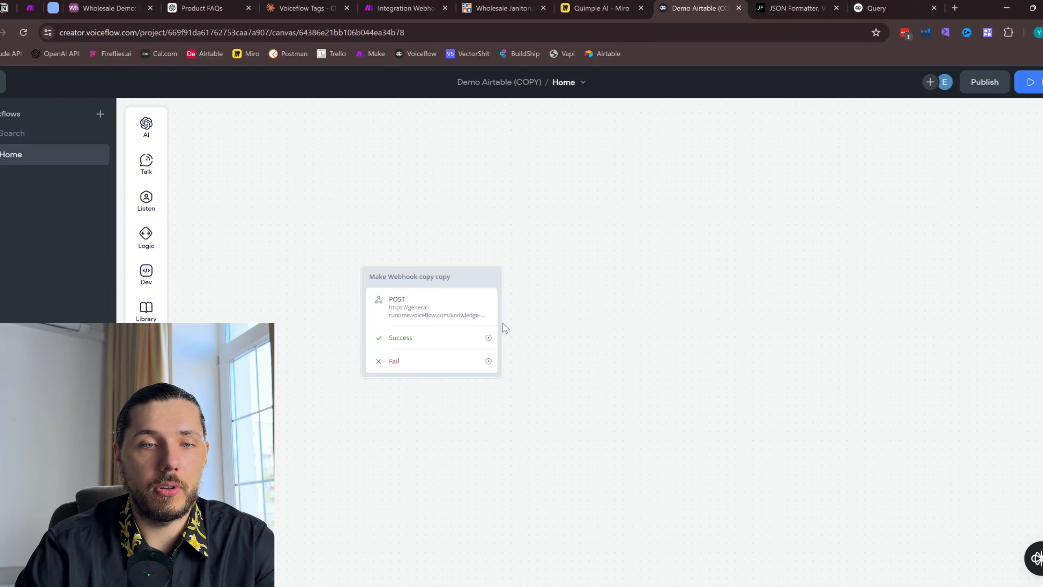
{"action": "left_click", "coordinate": [441, 321]}
{"action": "scroll", "coordinate": [876, 349], "scroll_direction": "down", "scroll_amount": 4}
{"action": "left_click", "coordinate": [954, 375]}
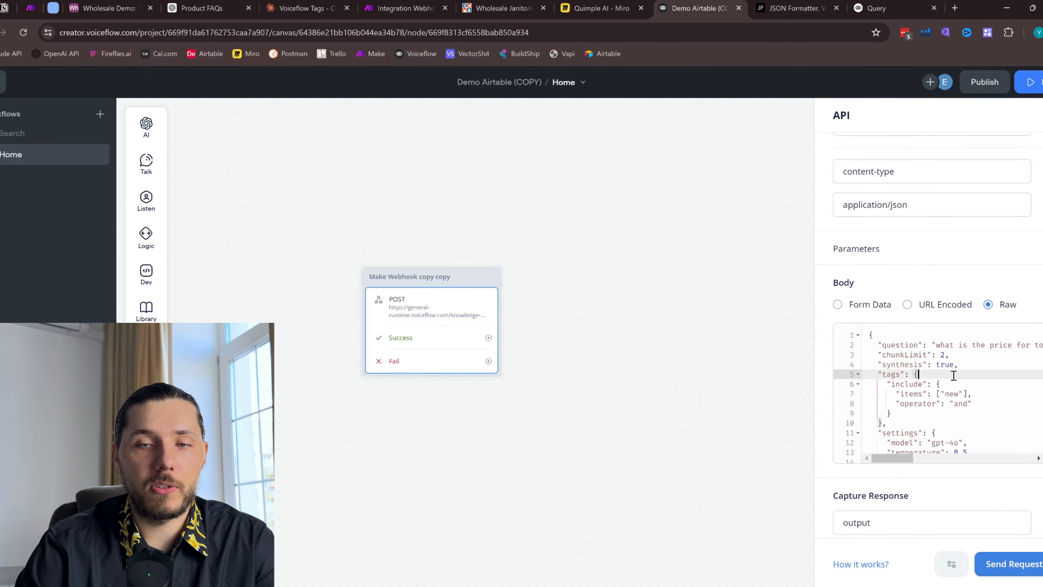
{"action": "scroll", "coordinate": [953, 378], "scroll_direction": "down", "scroll_amount": 2}
{"action": "scroll", "coordinate": [954, 386], "scroll_direction": "up", "scroll_amount": 2}
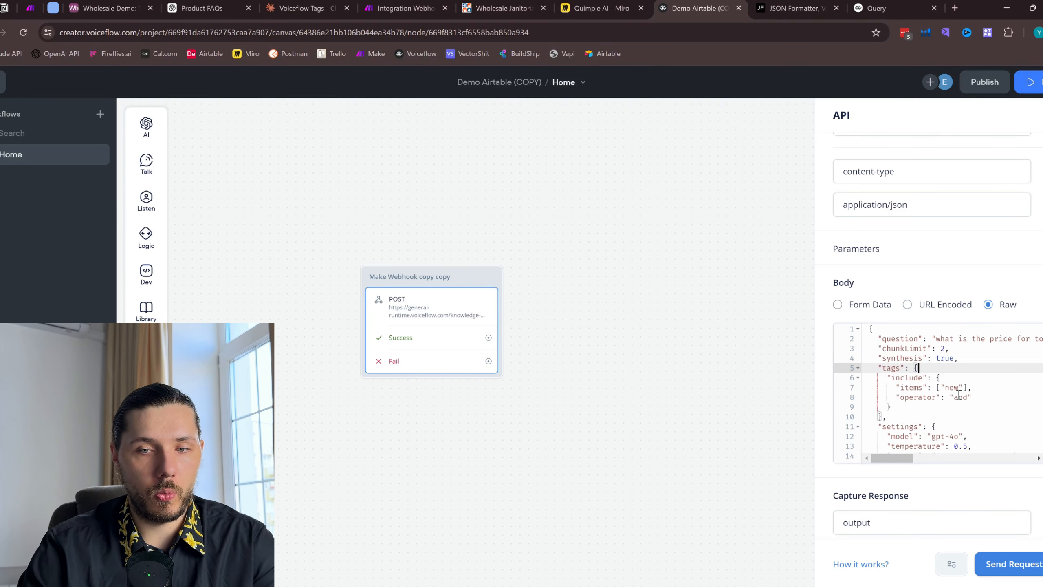
{"action": "left_click", "coordinate": [952, 387]}
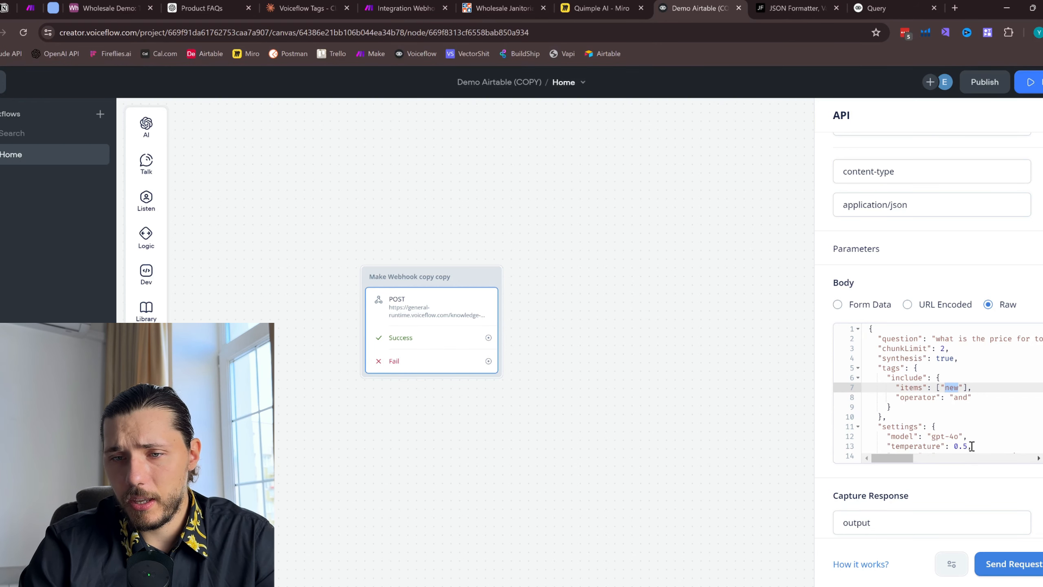
{"action": "scroll", "coordinate": [948, 399], "scroll_direction": "up", "scroll_amount": 1}
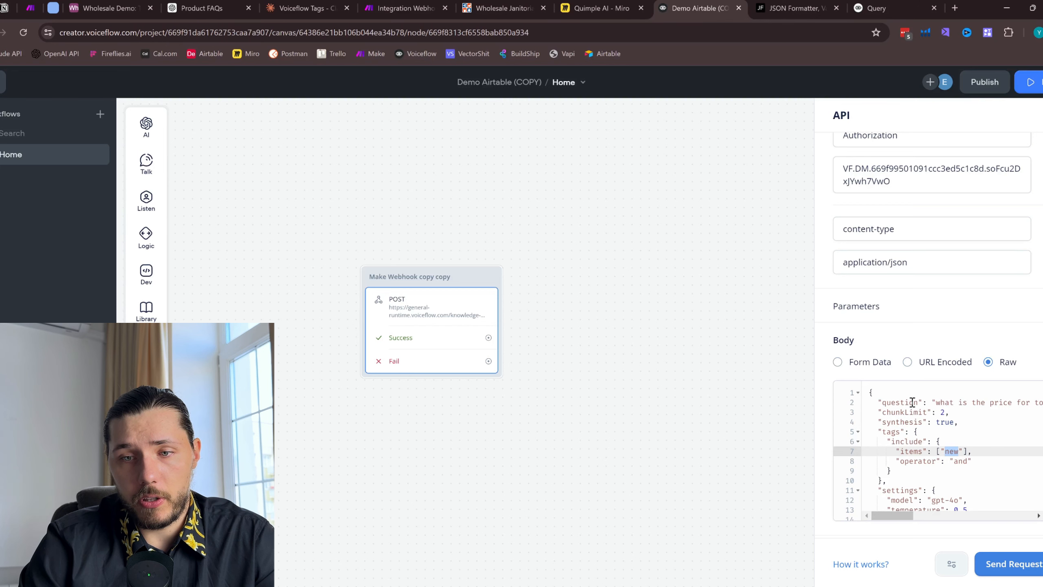
{"action": "scroll", "coordinate": [989, 406], "scroll_direction": "right", "scroll_amount": 5}
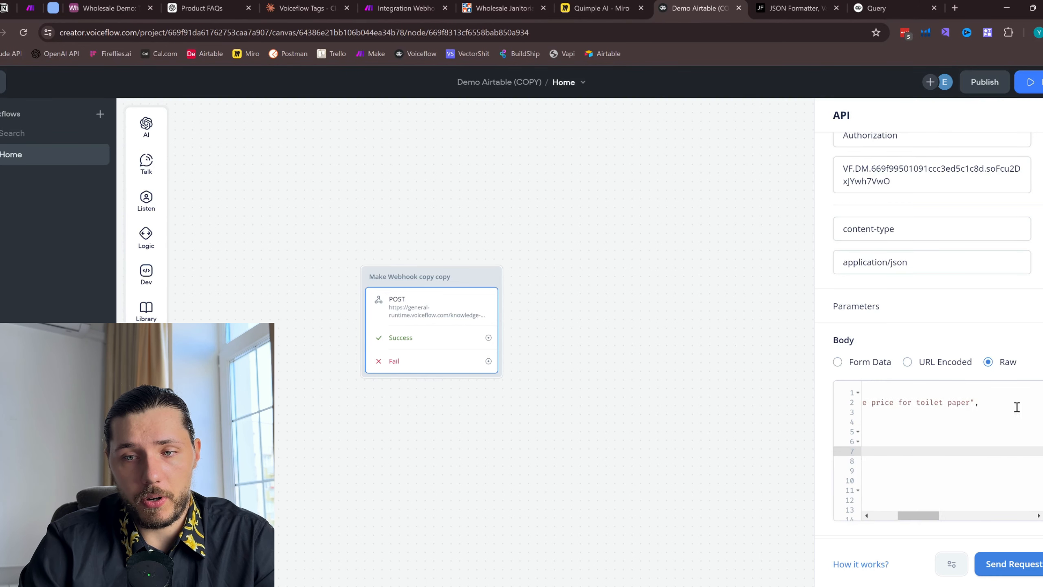
{"action": "scroll", "coordinate": [919, 434], "scroll_direction": "left", "scroll_amount": 5}
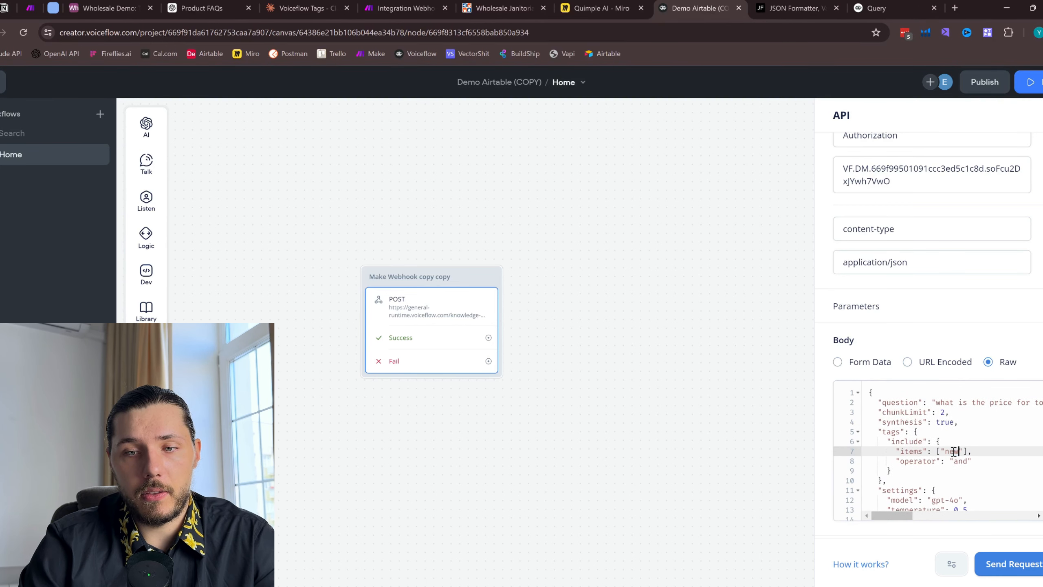
{"action": "left_click", "coordinate": [1027, 563]}
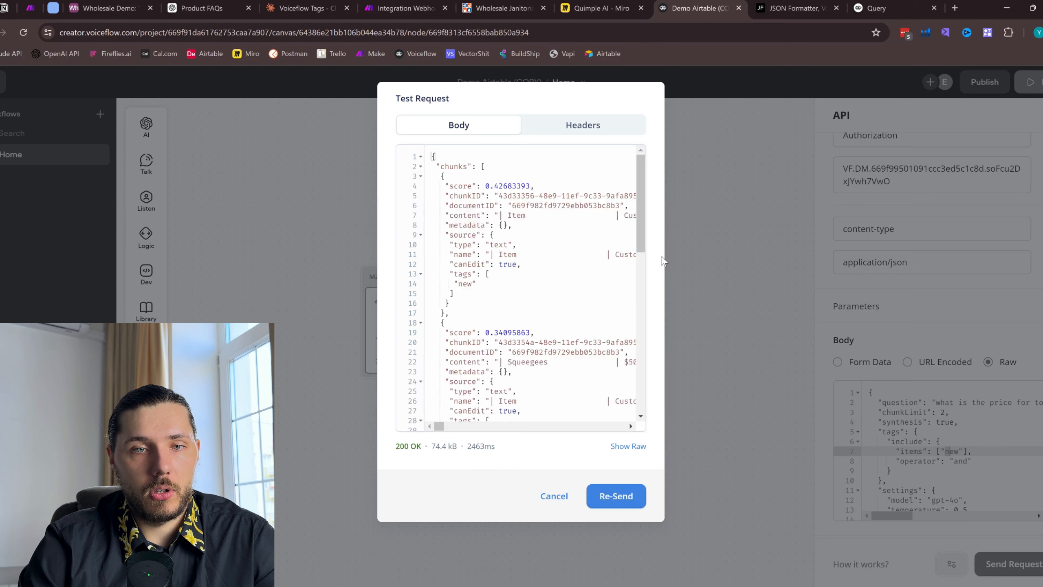
{"action": "scroll", "coordinate": [577, 282], "scroll_direction": "down", "scroll_amount": 4}
{"action": "scroll", "coordinate": [569, 299], "scroll_direction": "down", "scroll_amount": 2}
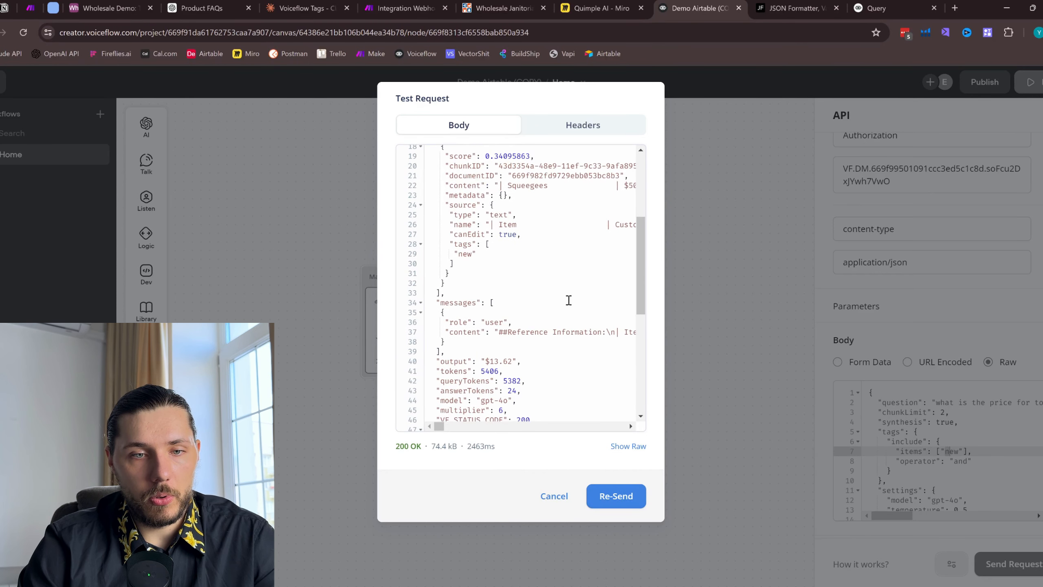
{"action": "left_click_drag", "start_coordinate": [486, 326], "coordinate": [510, 329]}
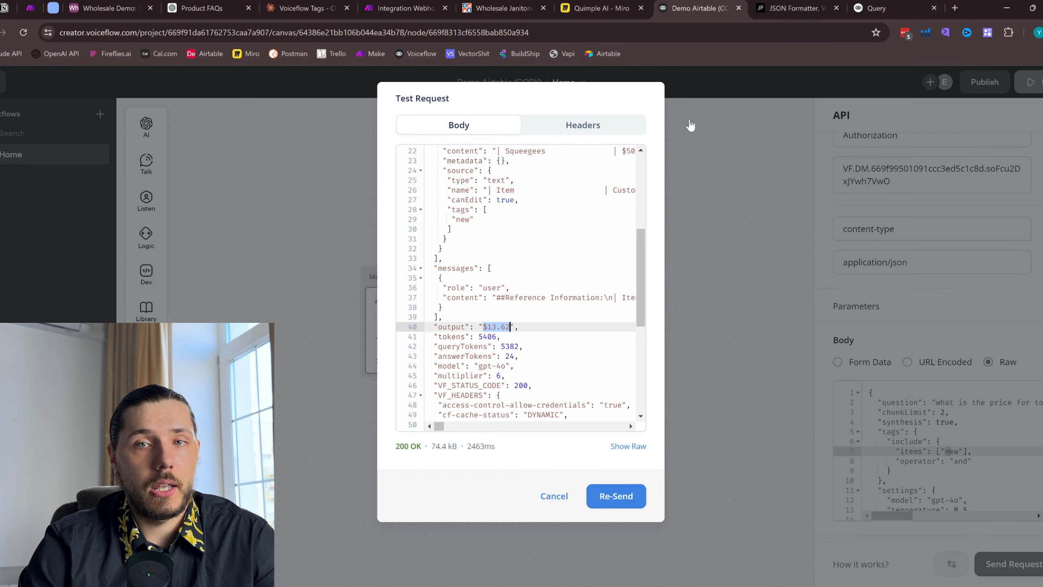
{"action": "left_click", "coordinate": [793, 8]}
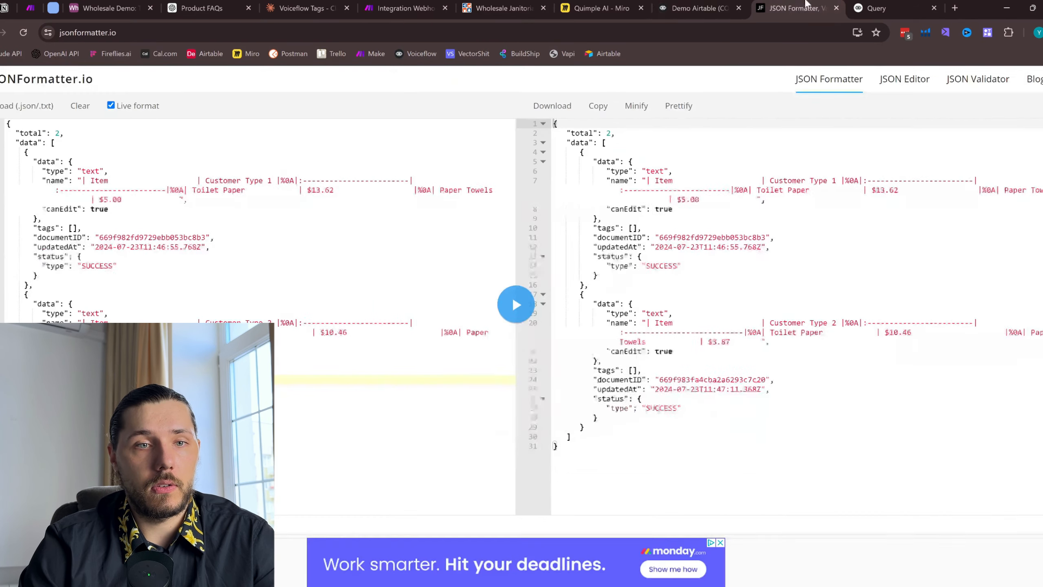
{"action": "left_click_drag", "start_coordinate": [202, 192], "coordinate": [329, 189]}
{"action": "left_click", "coordinate": [321, 192]}
{"action": "left_click_drag", "start_coordinate": [219, 181], "coordinate": [272, 181]}
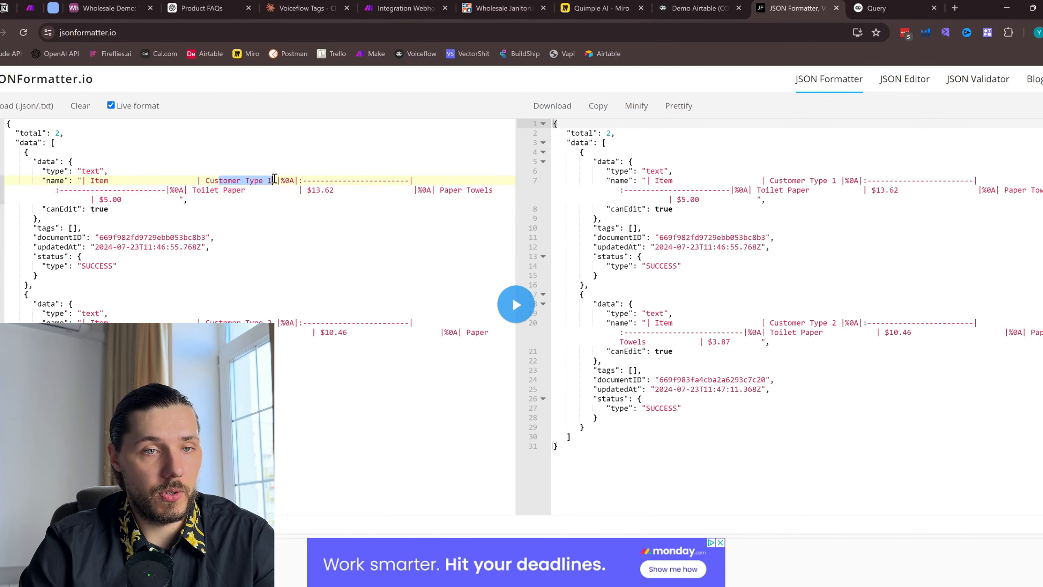
{"action": "left_click", "coordinate": [710, 2]}
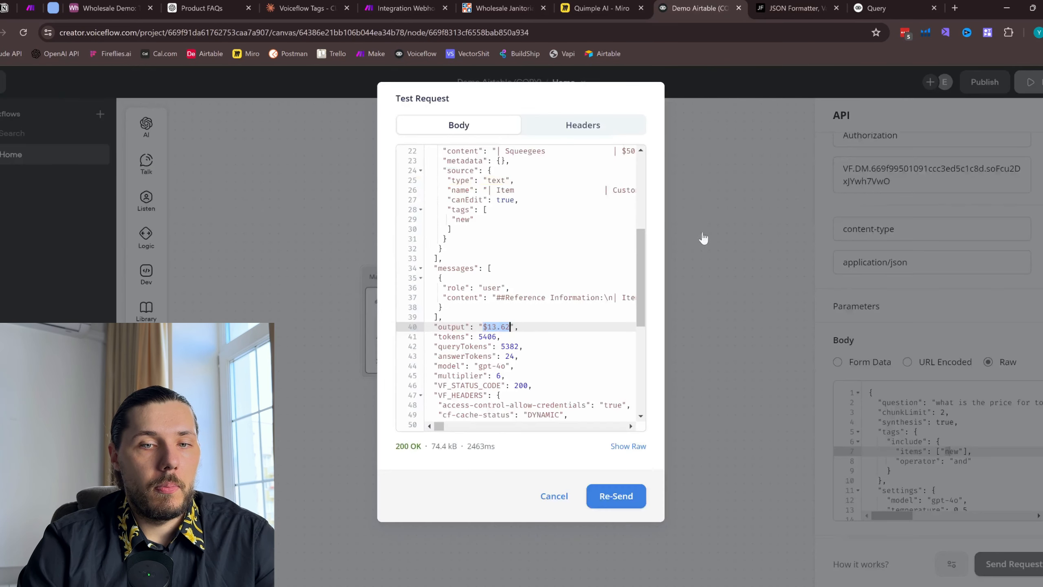
{"action": "left_click", "coordinate": [704, 239]}
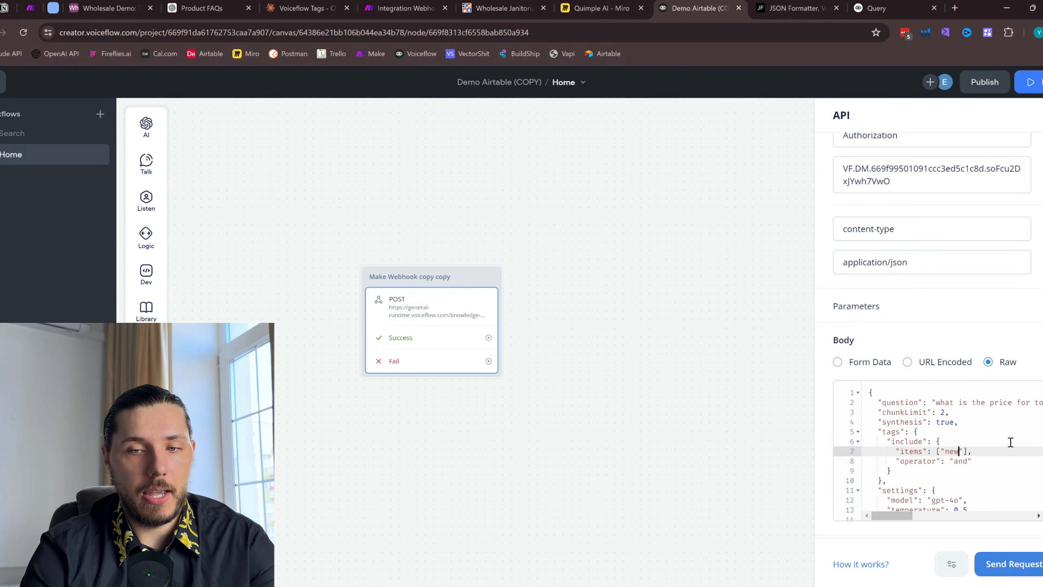
Replace "new" with "existing" in the body tags and test, getting $10.46
{"action": "key", "text": "BackSpace"}
{"action": "key", "text": "BackSpace"}
{"action": "key", "text": "BackSpace"}
{"action": "type", "text": "existing"}
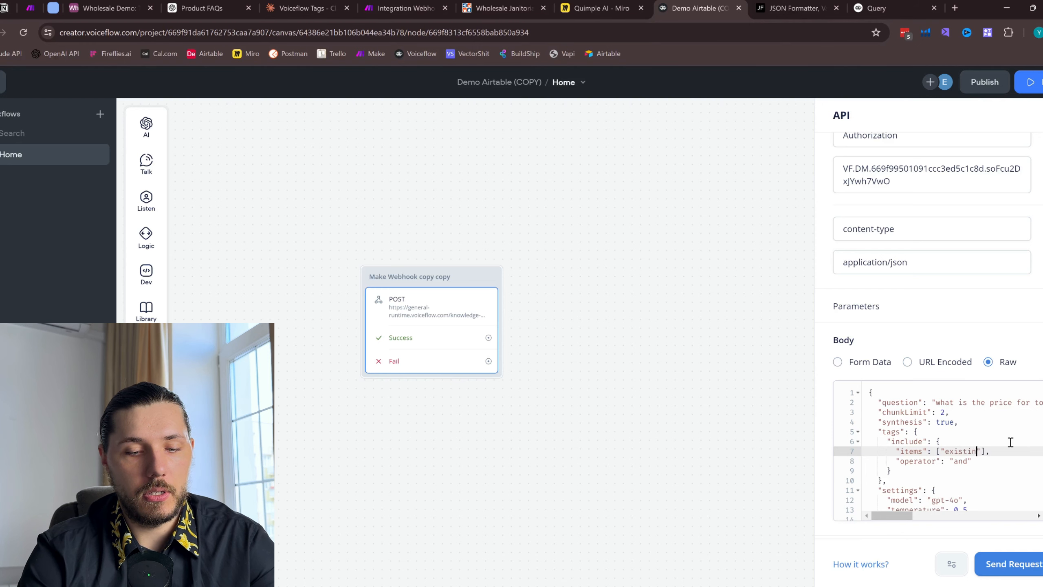
{"action": "left_click", "coordinate": [1013, 564]}
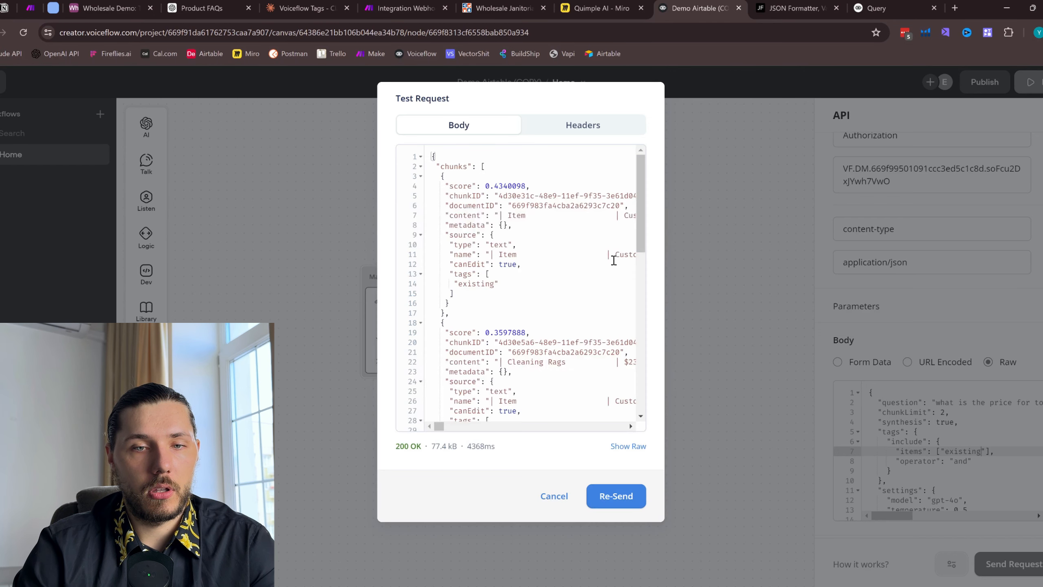
{"action": "scroll", "coordinate": [575, 275], "scroll_direction": "down", "scroll_amount": 5}
{"action": "left_click_drag", "start_coordinate": [489, 296], "coordinate": [510, 298]}
Close the test response, confirm the "existing" tag, and close the webhook settings
{"action": "left_click", "coordinate": [742, 305]}
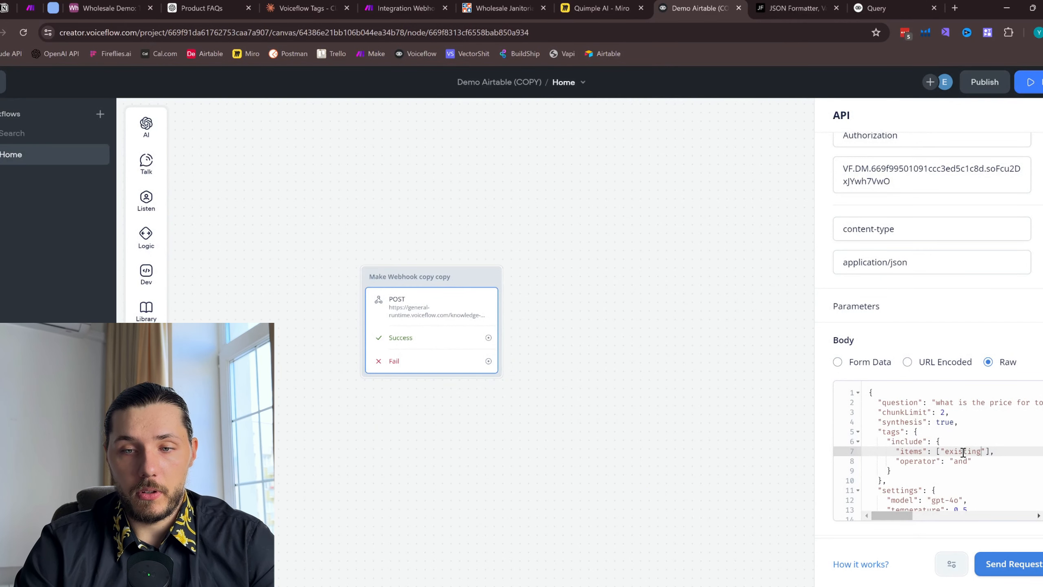
{"action": "scroll", "coordinate": [955, 455], "scroll_direction": "down", "scroll_amount": 1}
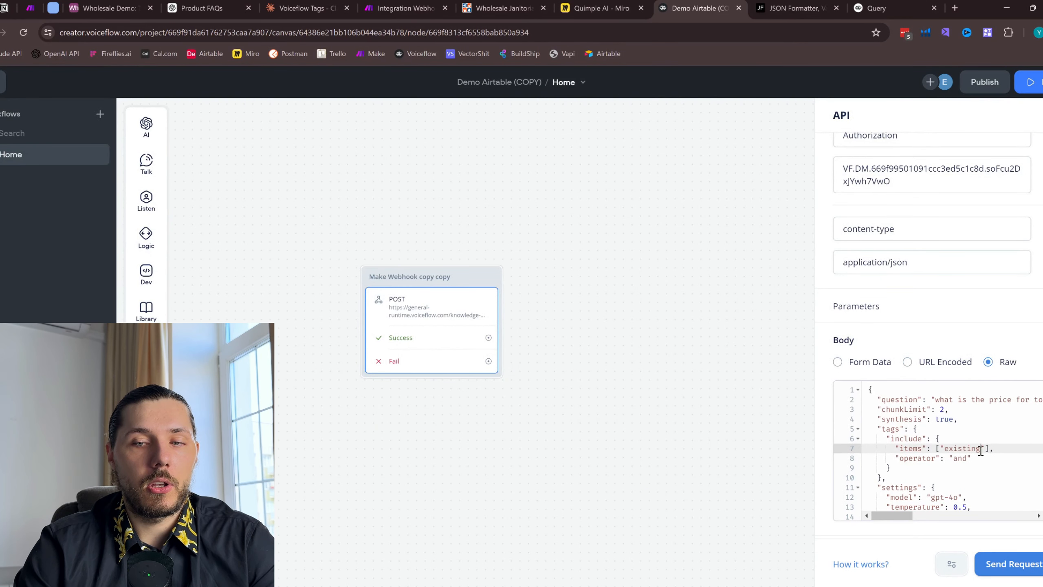
{"action": "left_click_drag", "start_coordinate": [981, 451], "coordinate": [948, 450]}
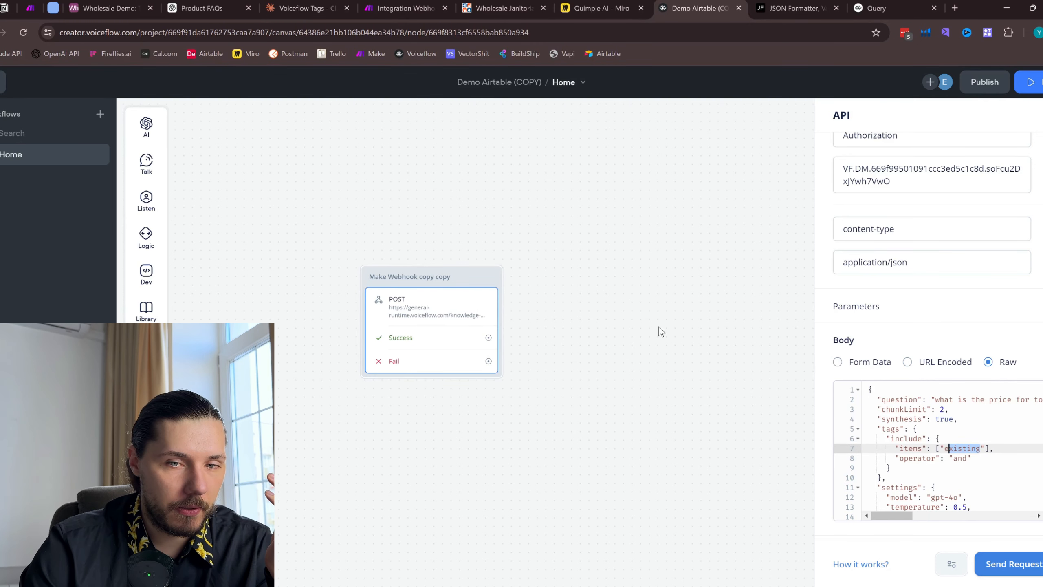
{"action": "left_click", "coordinate": [579, 315]}
Add a trial text block and create a new tag variable by typing {tag}
{"action": "mouse_move", "coordinate": [147, 163]}
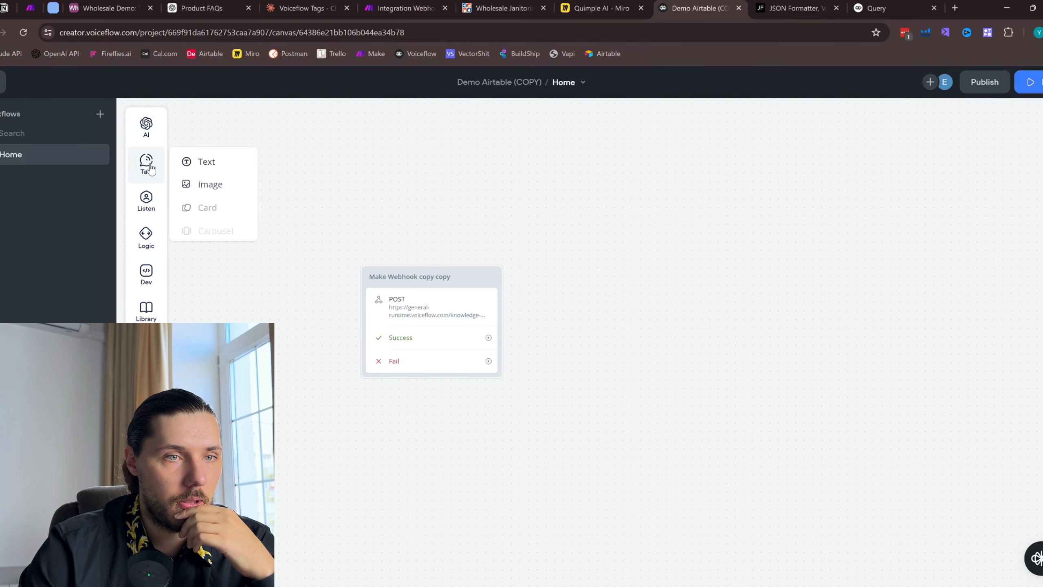
{"action": "left_click_drag", "start_coordinate": [191, 162], "coordinate": [644, 284]}
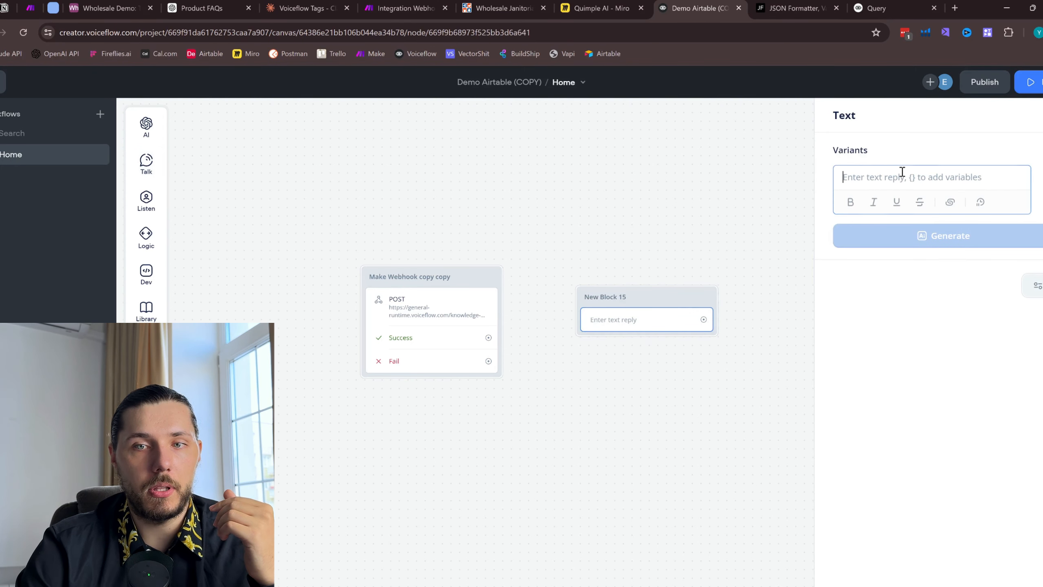
{"action": "type", "text": "{"}
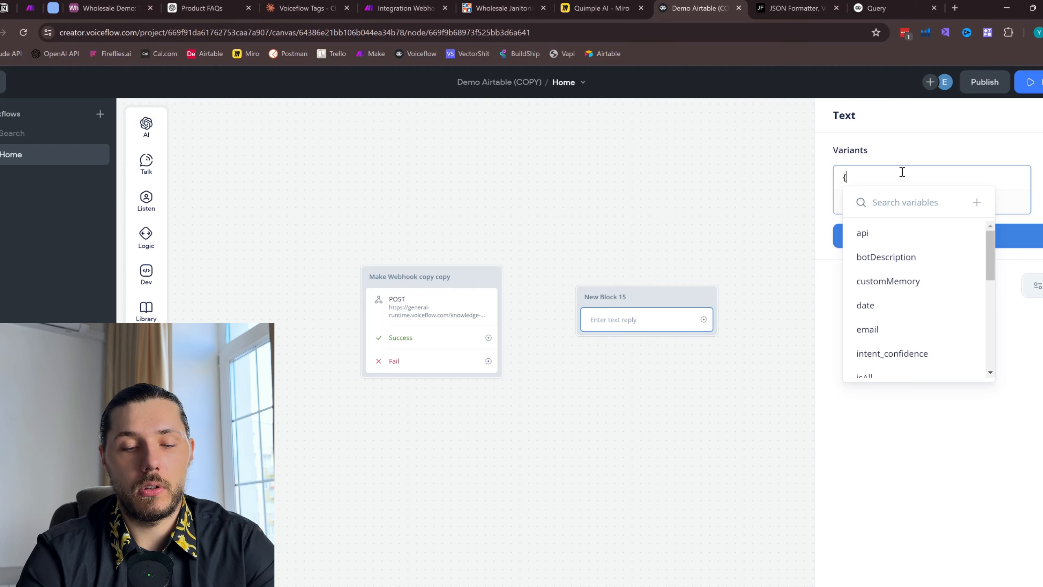
{"action": "type", "text": "tag"}
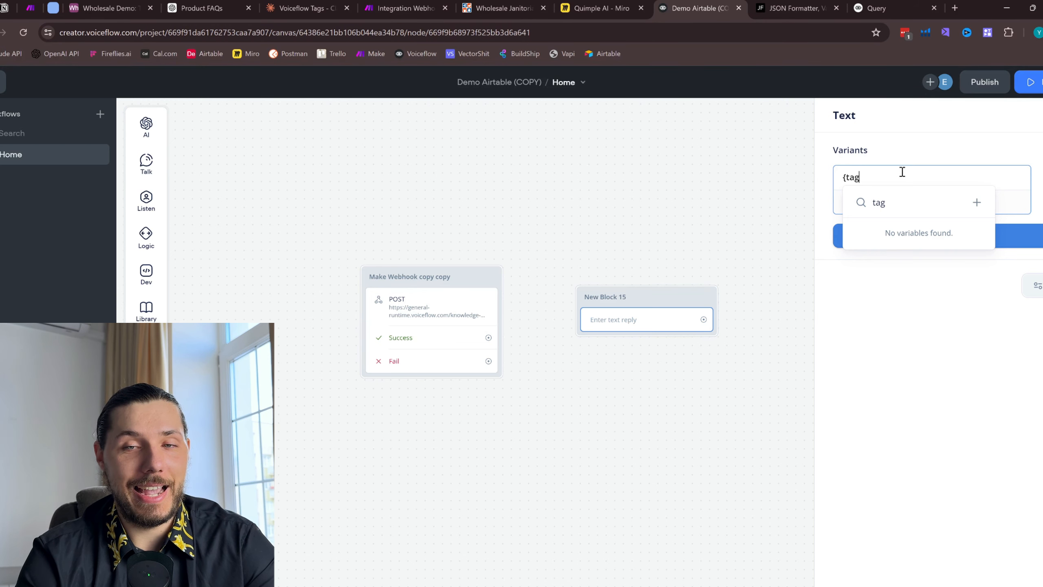
{"action": "left_click", "coordinate": [976, 202]}
{"action": "left_click", "coordinate": [570, 313]}
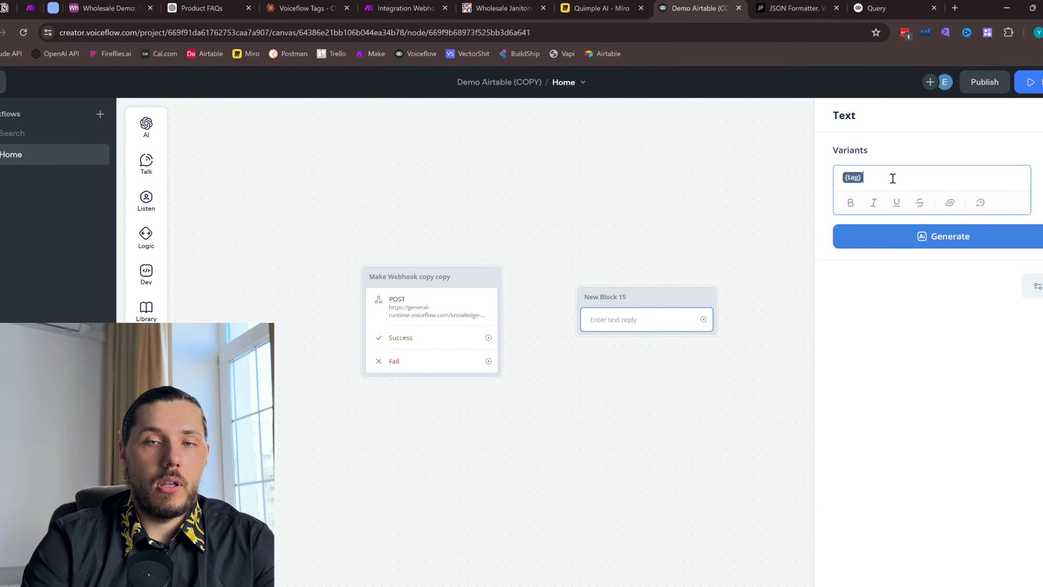
Erase the {tag} chip, then pan over to New Block 15 and open its options menu
{"action": "key", "text": "BackSpace"}
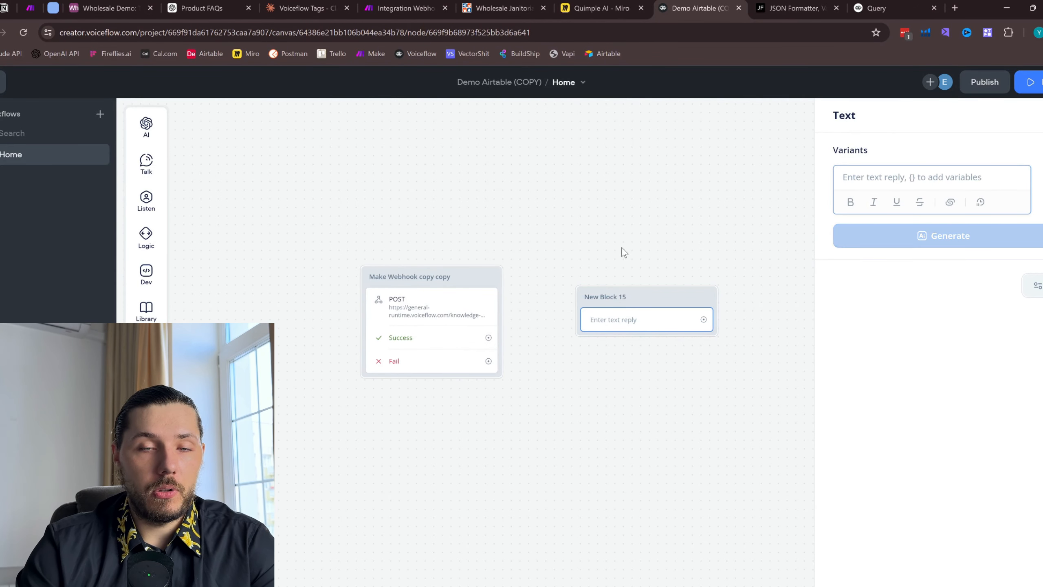
{"action": "left_click_drag", "start_coordinate": [540, 279], "coordinate": [596, 251]}
{"action": "scroll", "coordinate": [485, 226], "scroll_direction": "down", "scroll_amount": 2}
{"action": "left_click_drag", "start_coordinate": [408, 205], "coordinate": [697, 180]}
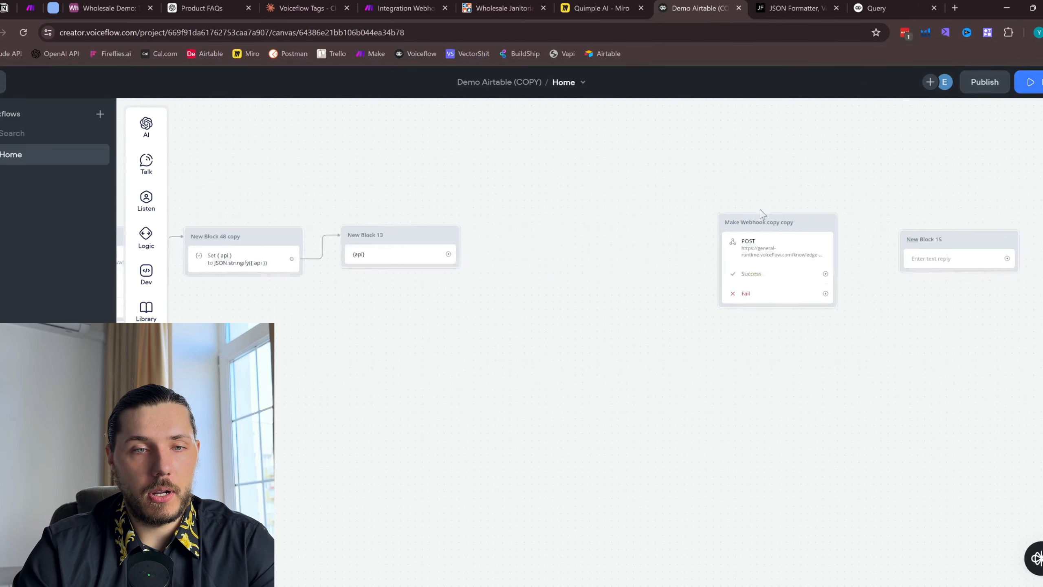
{"action": "right_click", "coordinate": [1007, 234]}
Delete New Block 15 and open the webhook's JSON request body for editing
{"action": "left_click", "coordinate": [884, 450]}
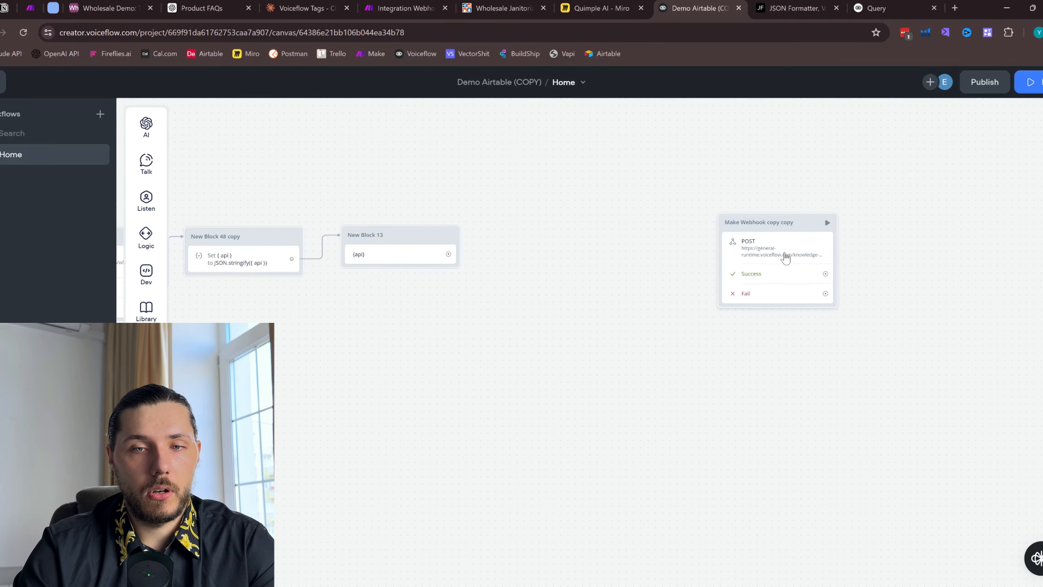
{"action": "left_click", "coordinate": [785, 258]}
{"action": "scroll", "coordinate": [924, 370], "scroll_direction": "down", "scroll_amount": 5}
{"action": "left_click", "coordinate": [933, 369]}
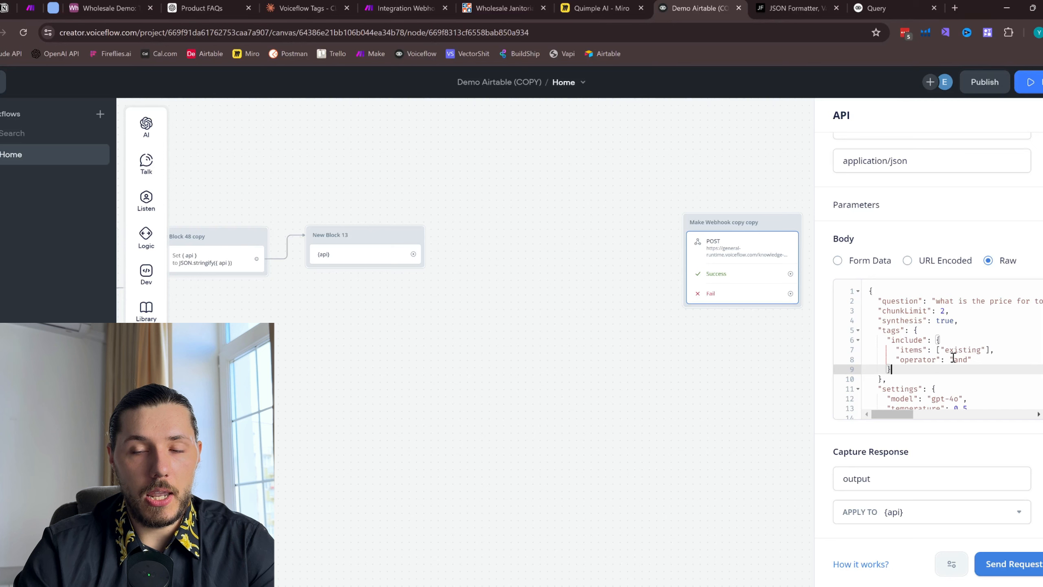
Replace "existing" in the tags include items with {tag} and close the request panel
{"action": "scroll", "coordinate": [954, 358], "scroll_direction": "down", "scroll_amount": 1}
{"action": "left_click_drag", "start_coordinate": [985, 308], "coordinate": [947, 310]}
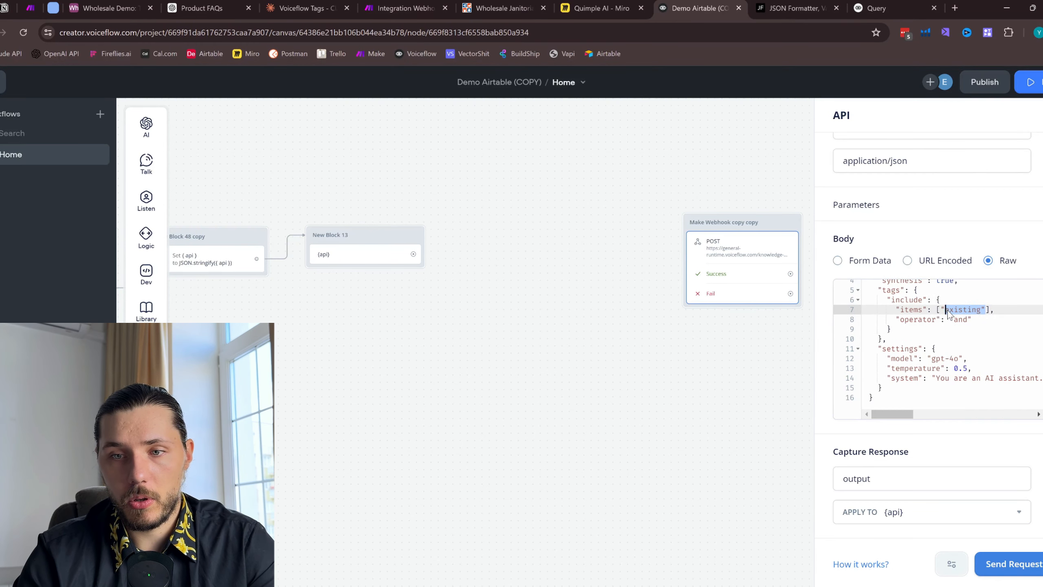
{"action": "key", "text": "Right"}
{"action": "key", "text": "BackSpace"}
{"action": "key", "text": "BackSpace"}
{"action": "key", "text": "BackSpace"}
{"action": "key", "text": "BackSpace"}
{"action": "key", "text": "BackSpace"}
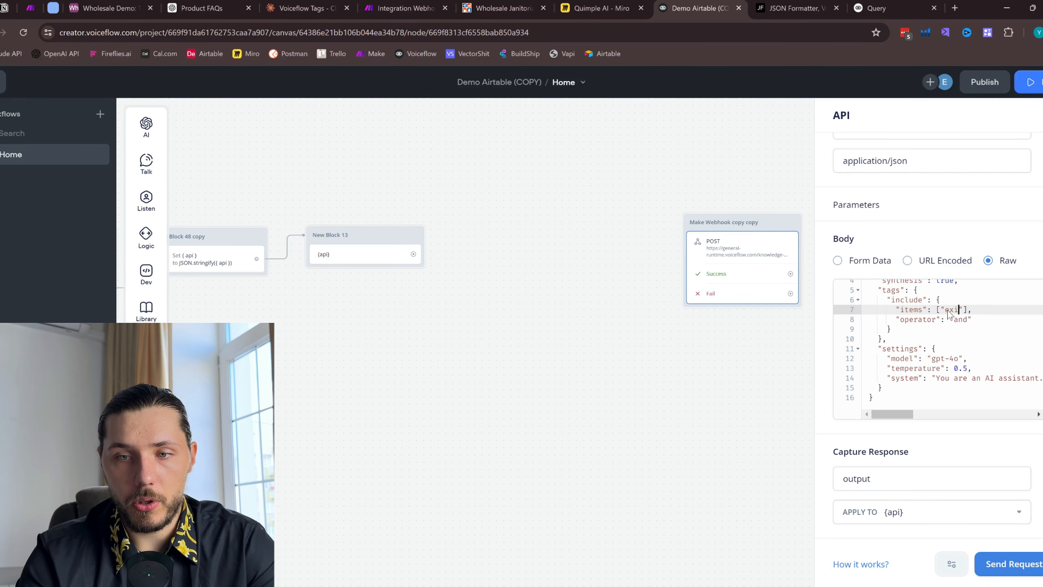
{"action": "type", "text": "tag"}
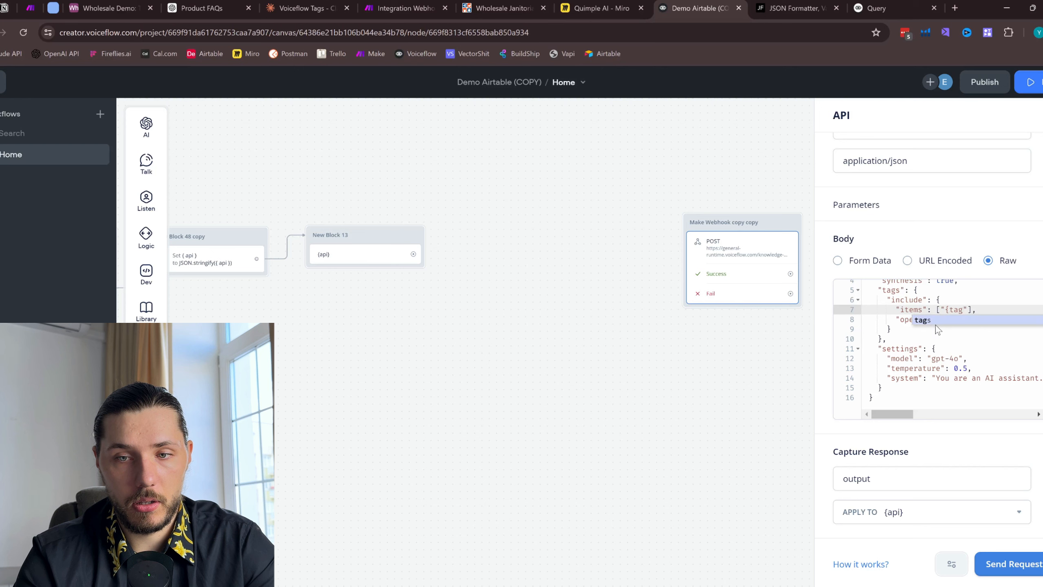
{"action": "type", "text": "}"}
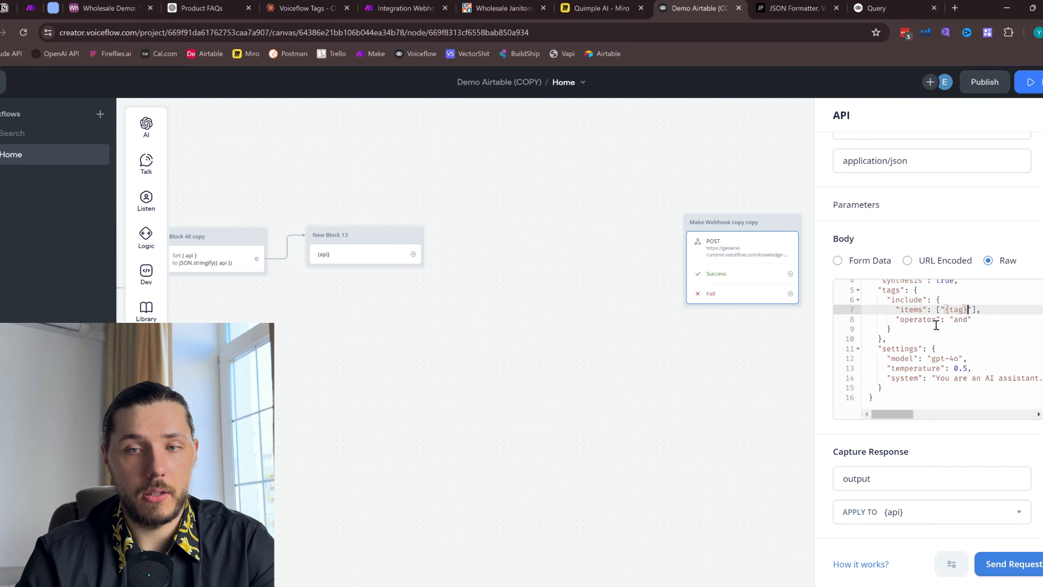
{"action": "left_click", "coordinate": [946, 328]}
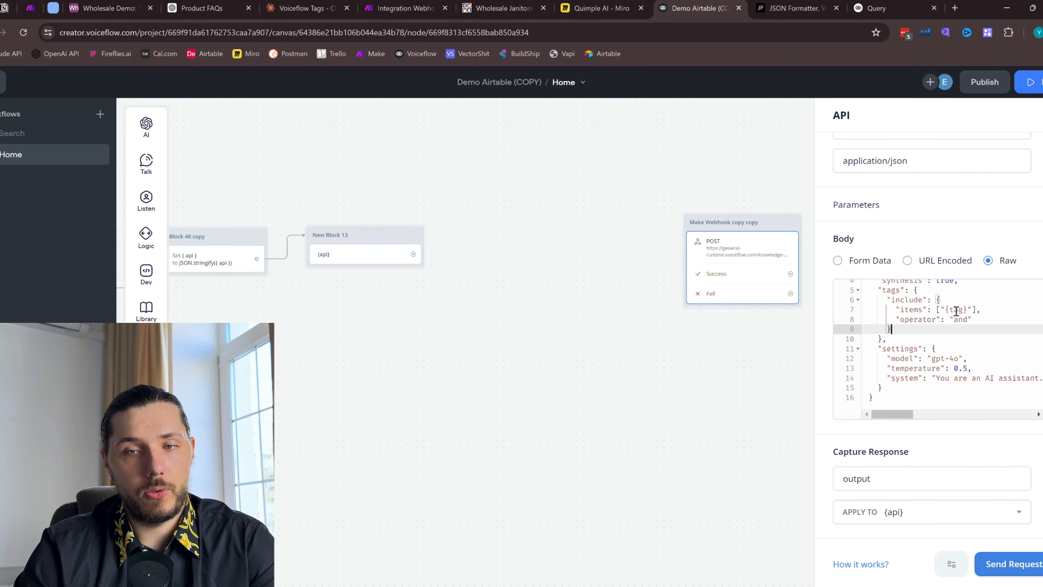
{"action": "scroll", "coordinate": [957, 311], "scroll_direction": "up", "scroll_amount": 2}
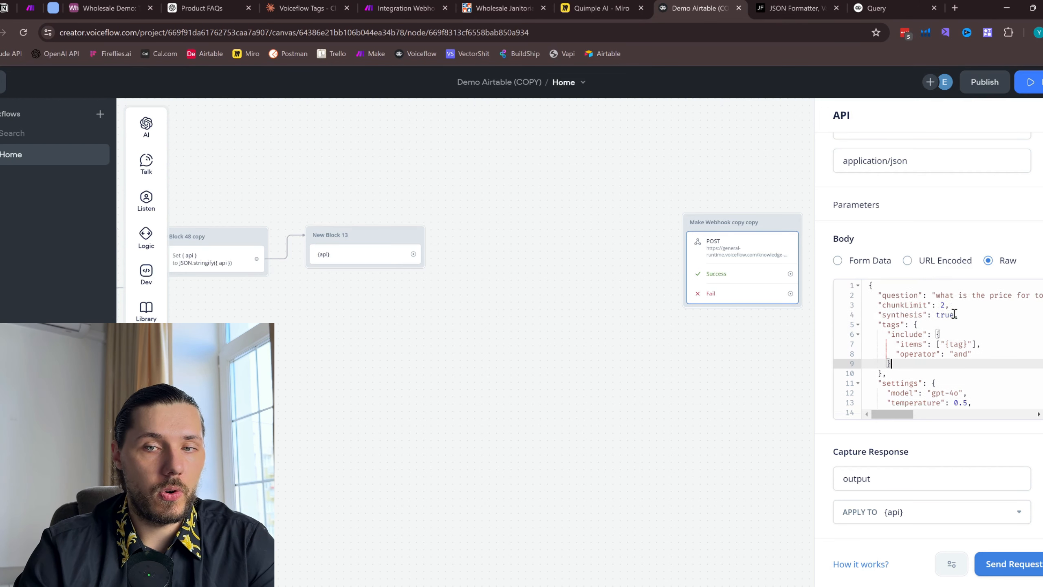
{"action": "scroll", "coordinate": [945, 303], "scroll_direction": "right", "scroll_amount": 3}
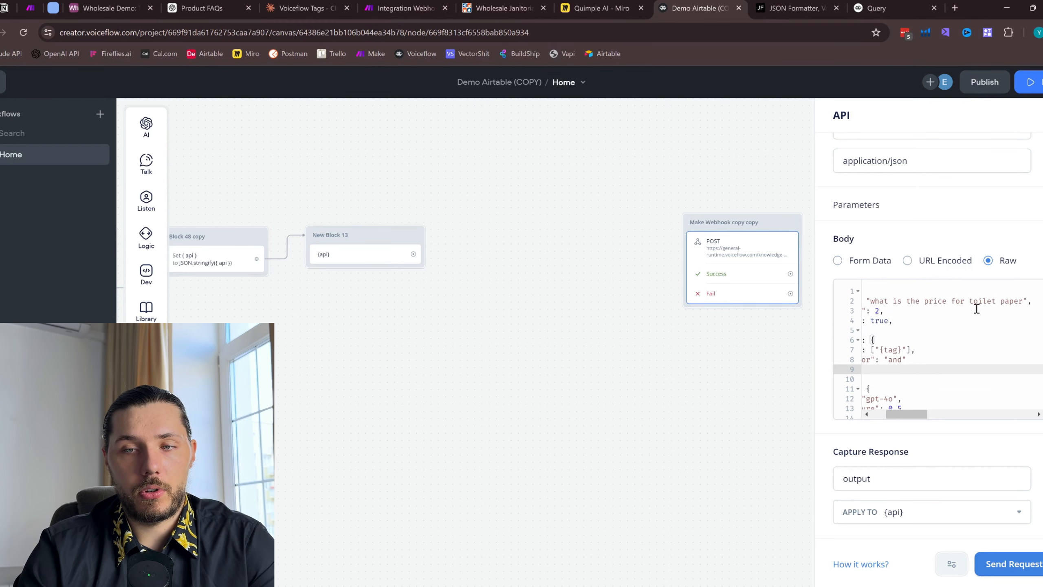
{"action": "left_click", "coordinate": [423, 204]}
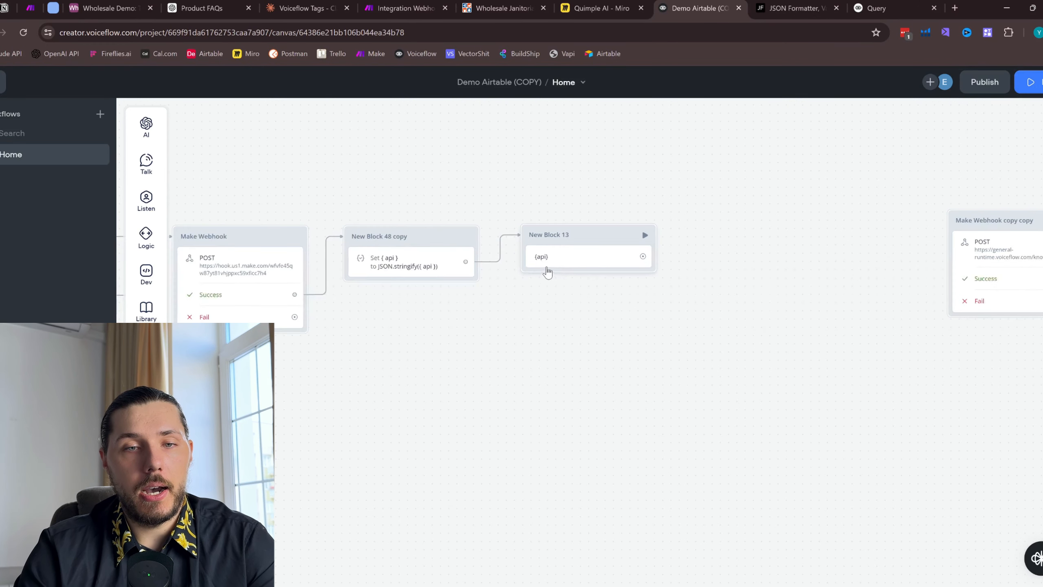
Add a Set AI block beside New Block 13 and connect New Block 13 to it
{"action": "left_click", "coordinate": [555, 263]}
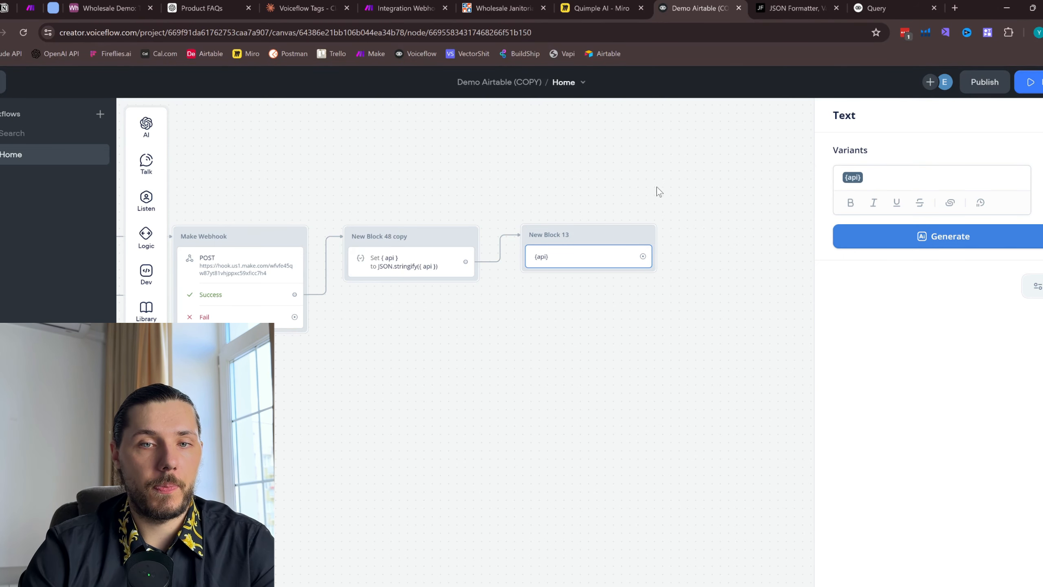
{"action": "left_click_drag", "start_coordinate": [657, 189], "coordinate": [512, 195]}
{"action": "mouse_move", "coordinate": [146, 133]}
{"action": "left_click_drag", "start_coordinate": [190, 146], "coordinate": [611, 236]}
{"action": "left_click", "coordinate": [628, 253]}
{"action": "left_click_drag", "start_coordinate": [498, 263], "coordinate": [595, 263]}
{"action": "left_click", "coordinate": [596, 263]}
Start the prompt with 'Analyze the customer information here:' followed by the {api} variable
{"action": "left_click", "coordinate": [897, 294]}
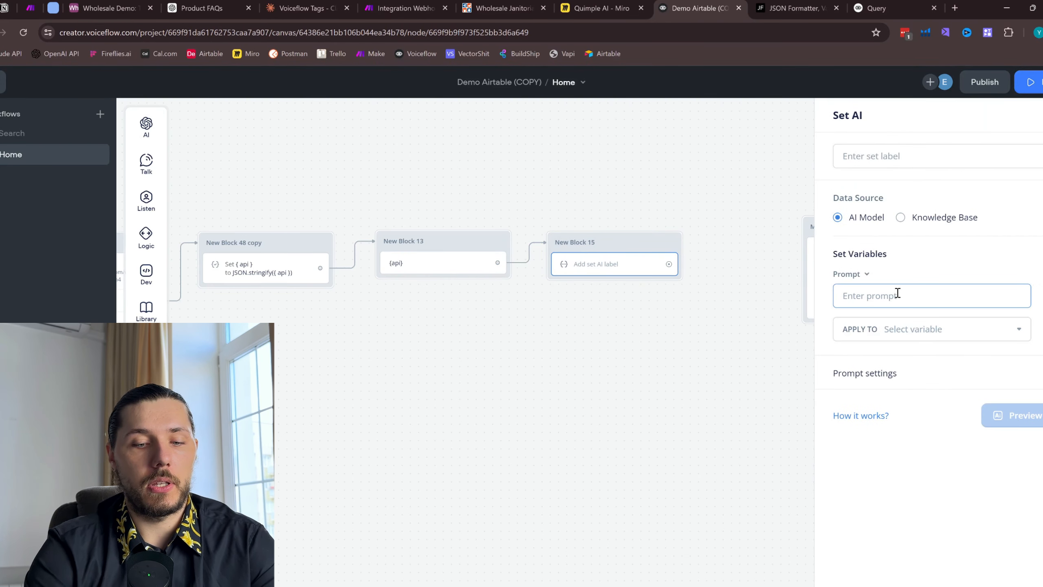
{"action": "type", "text": "Analyze the "}
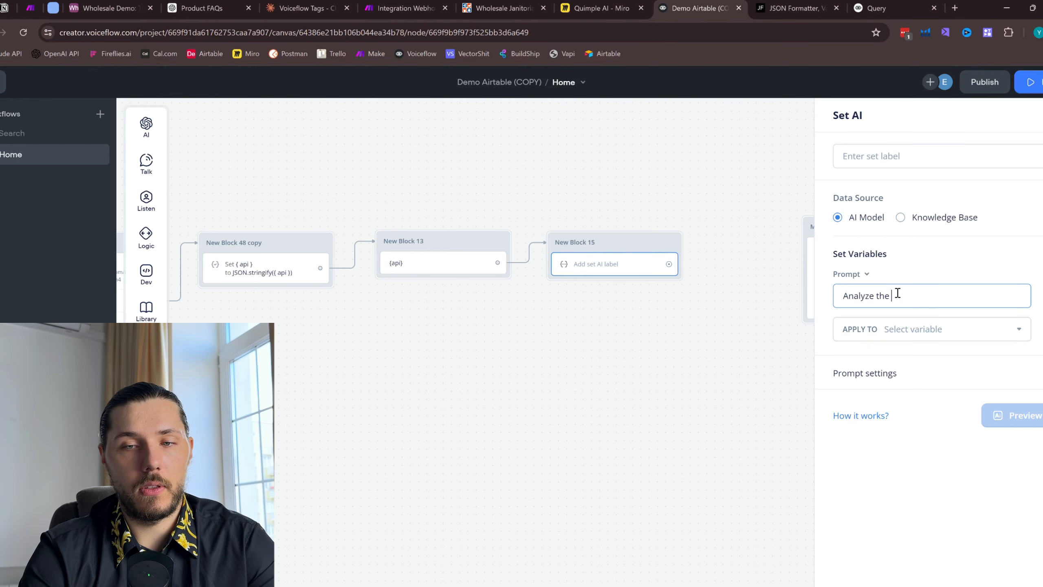
{"action": "type", "text": "customer information"}
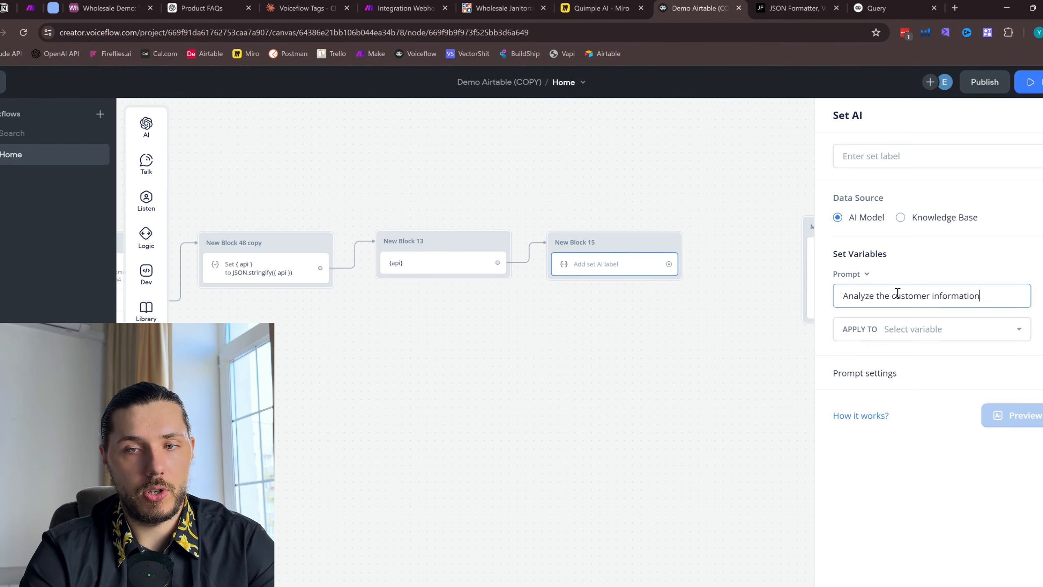
{"action": "type", "text": " here:"}
{"action": "key", "text": "Return"}
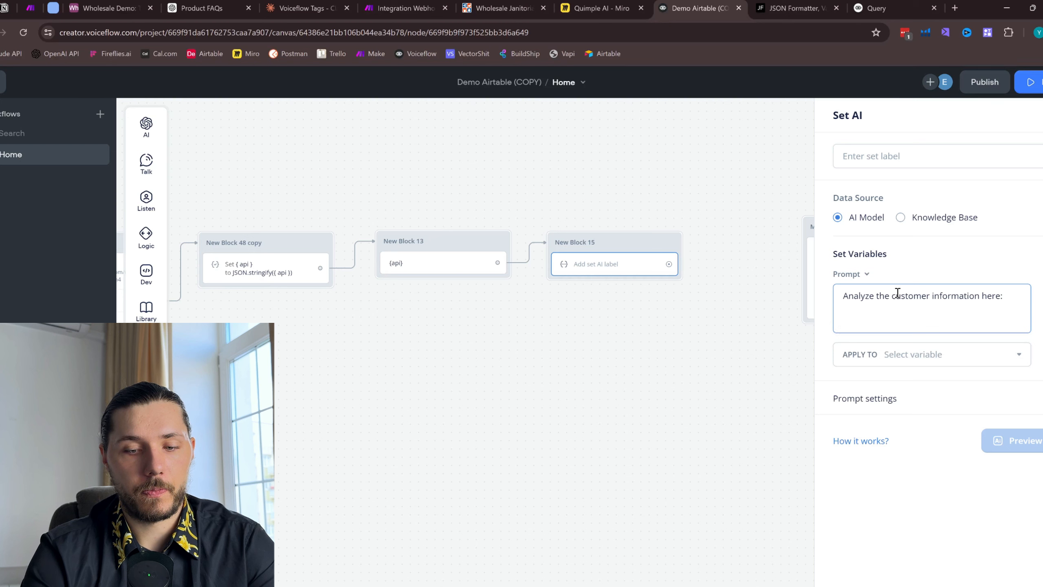
{"action": "key", "text": "Return"}
{"action": "key", "text": "Return"}
{"action": "key", "text": "Return"}
{"action": "key", "text": "Return"}
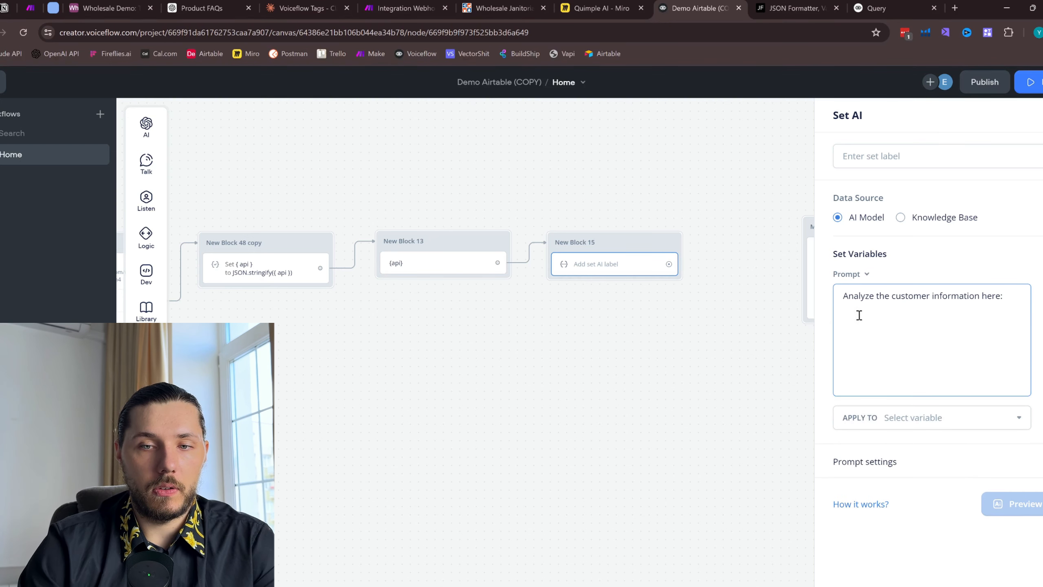
{"action": "type", "text": "{api"}
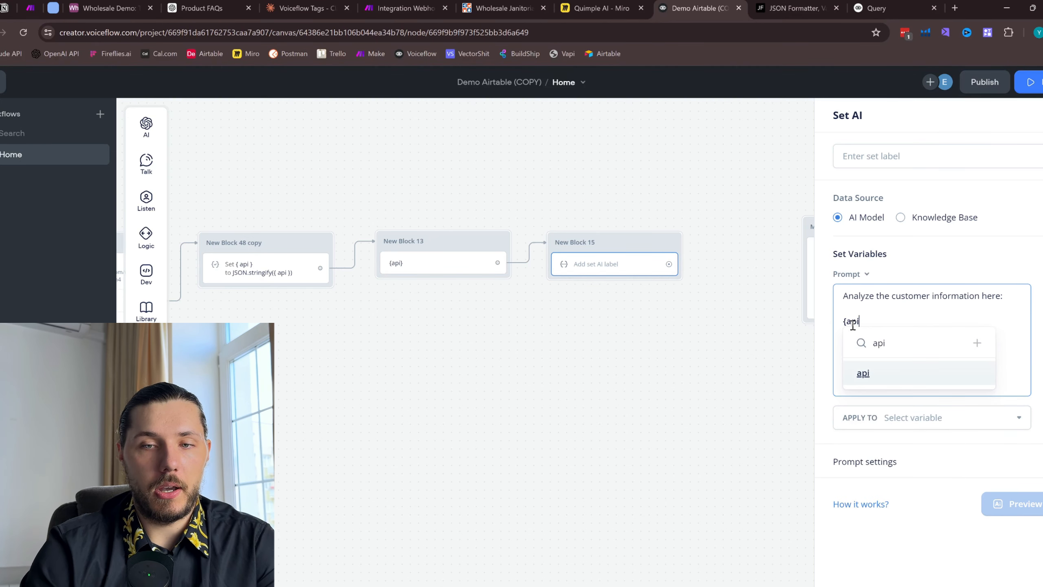
{"action": "left_click", "coordinate": [883, 374]}
{"action": "left_click", "coordinate": [856, 354]}
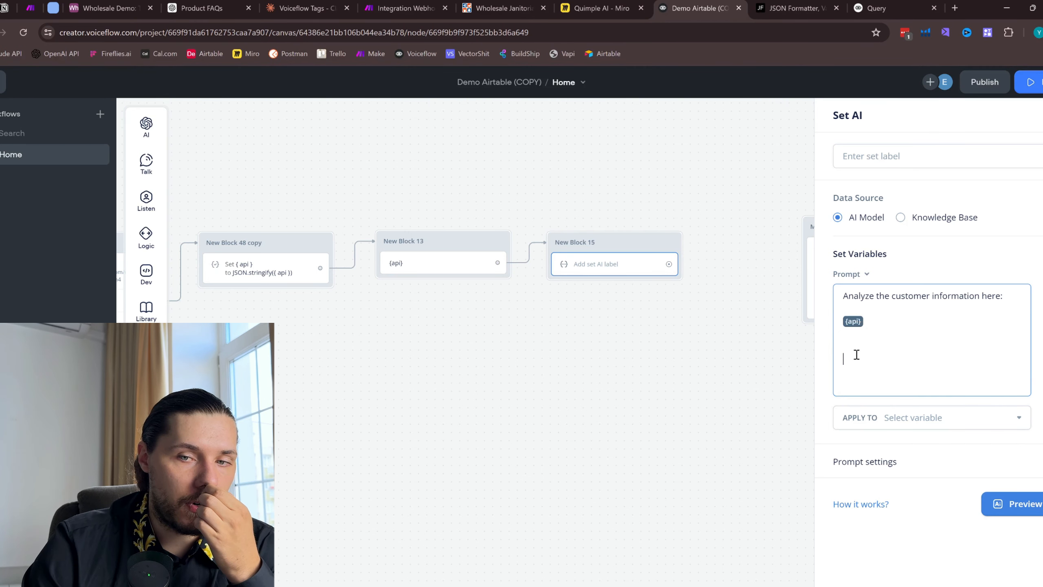
{"action": "left_click", "coordinate": [858, 347]}
Add rules: output 1 if the information doesn't exist, 2 if it does, nothing else
{"action": "type", "text": "If"}
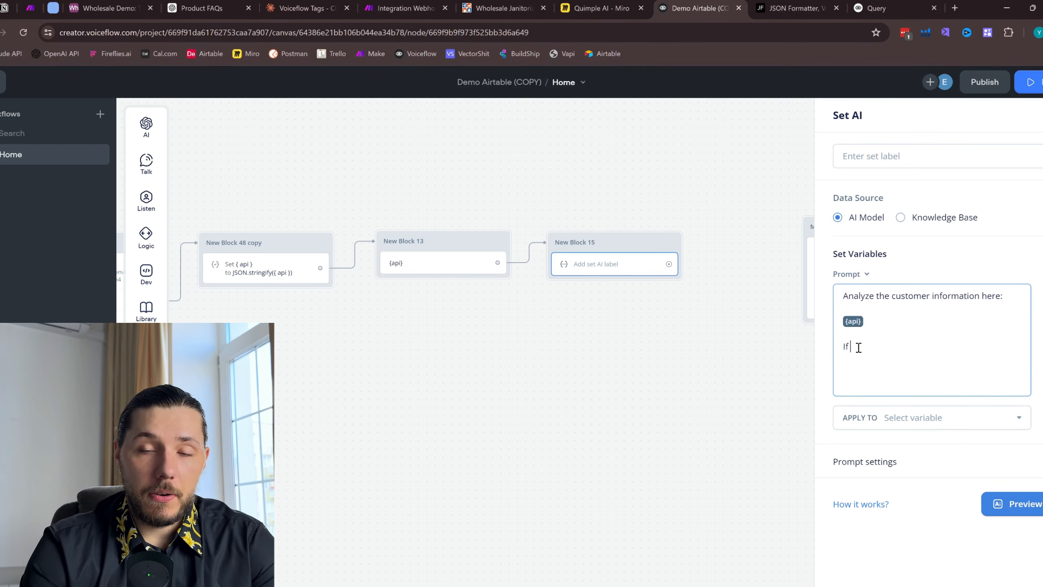
{"action": "type", "text": " the information"}
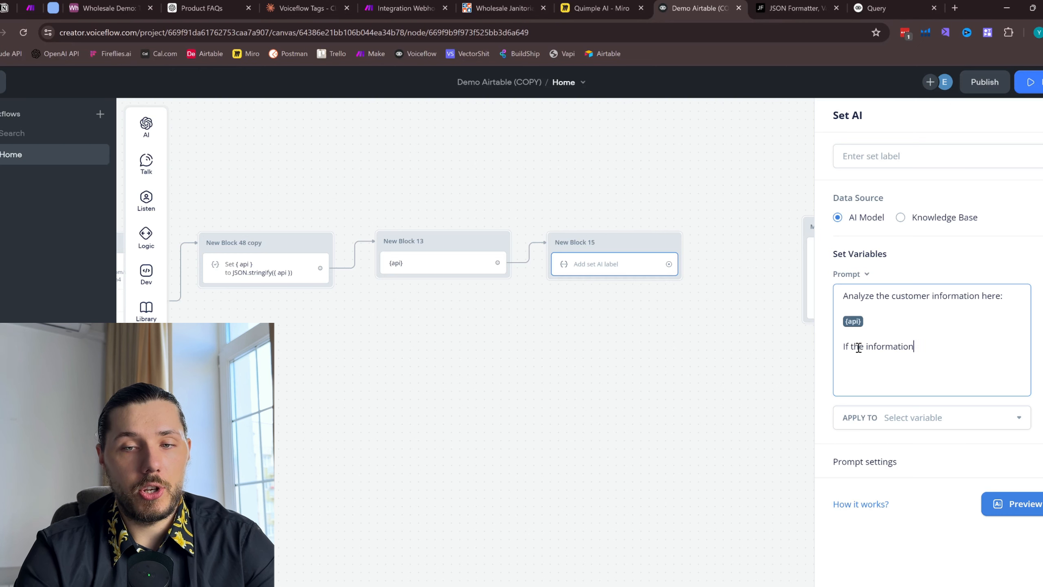
{"action": "type", "text": " DOES NOT exist, output:"}
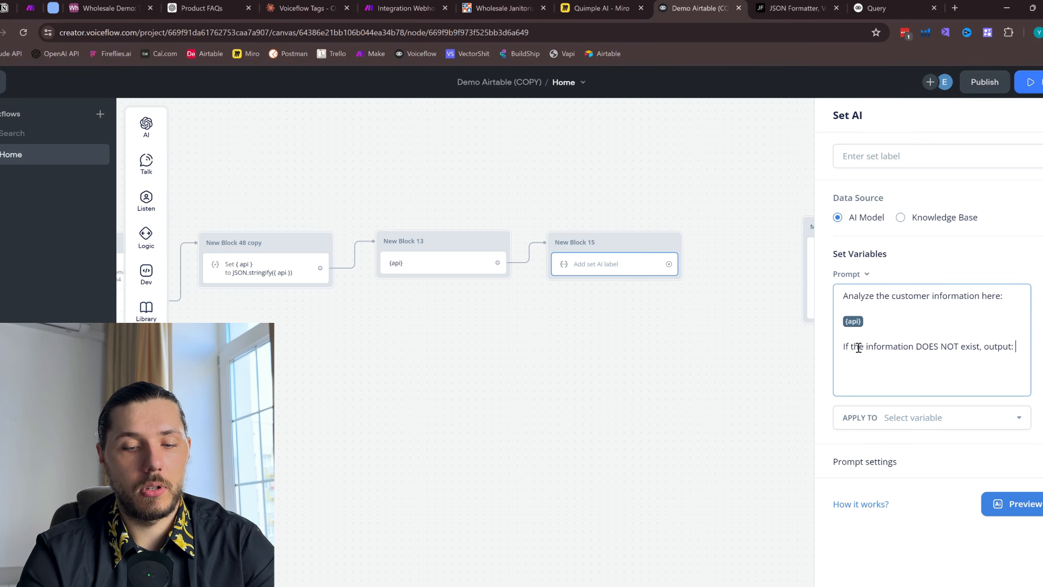
{"action": "type", "text": "1"}
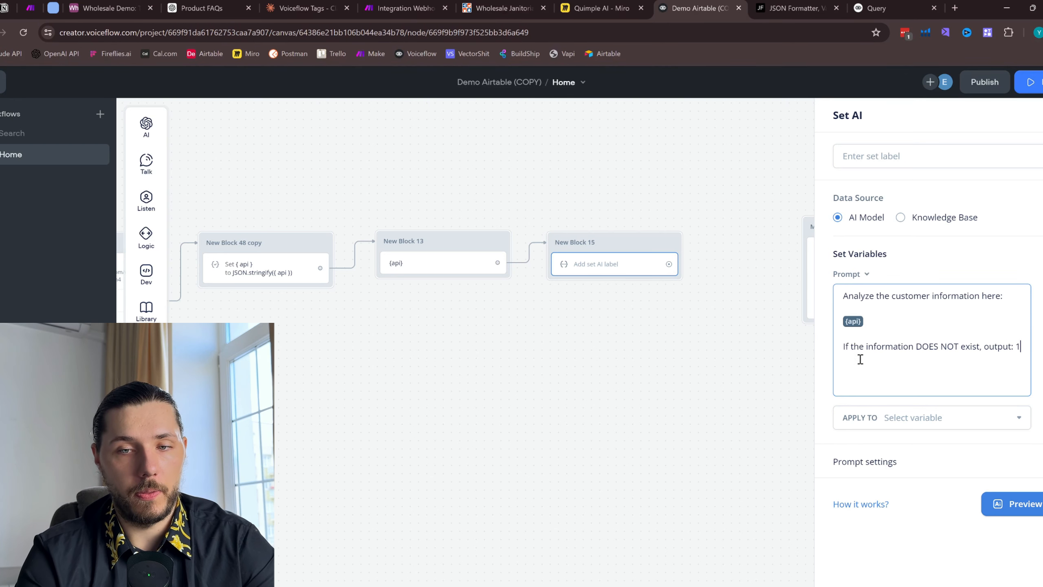
{"action": "key", "text": "Return"}
{"action": "type", "text": "If"}
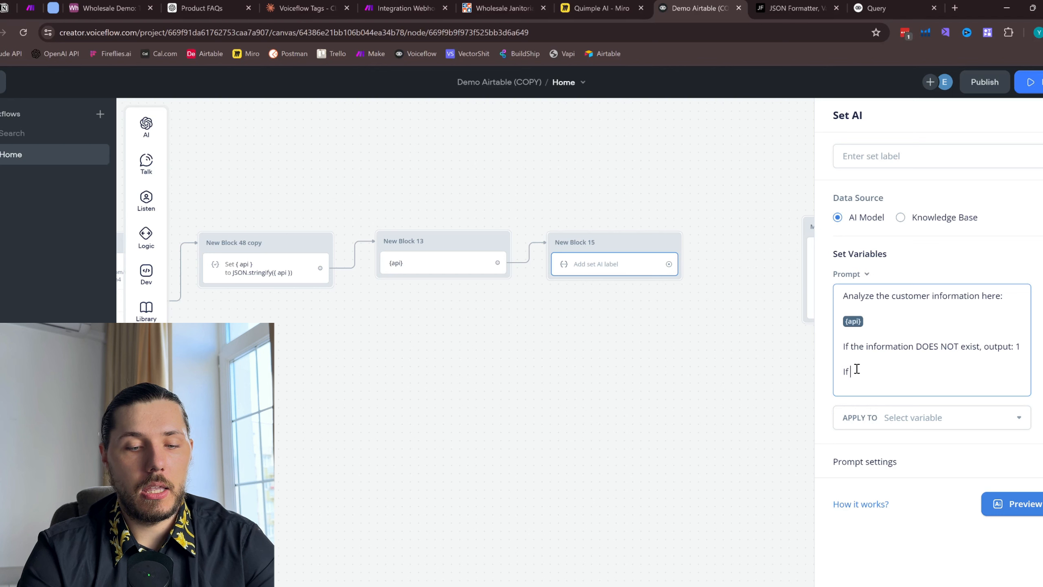
{"action": "type", "text": " the information DOES exi"}
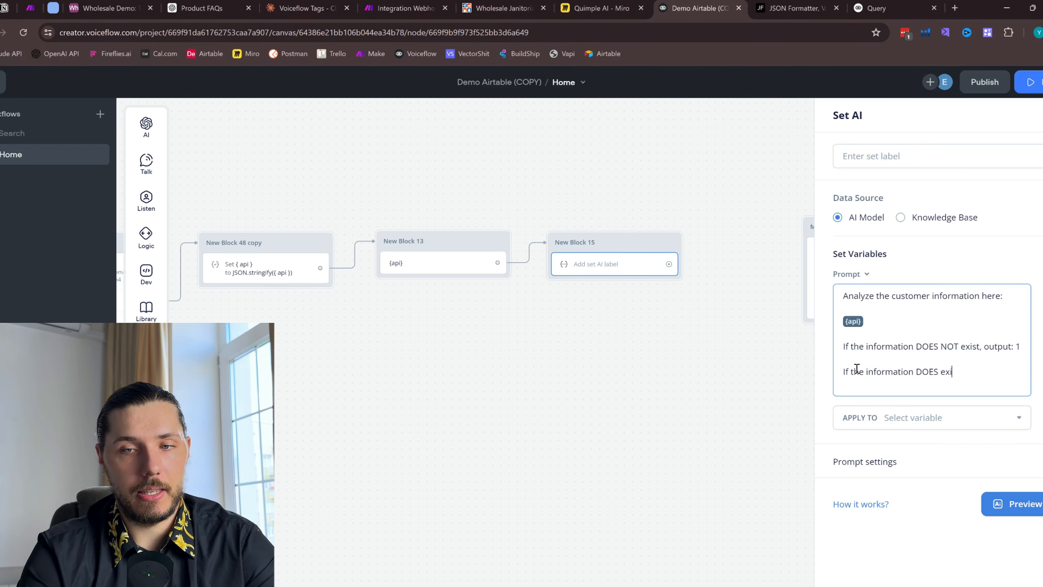
{"action": "type", "text": "st, output: 2"}
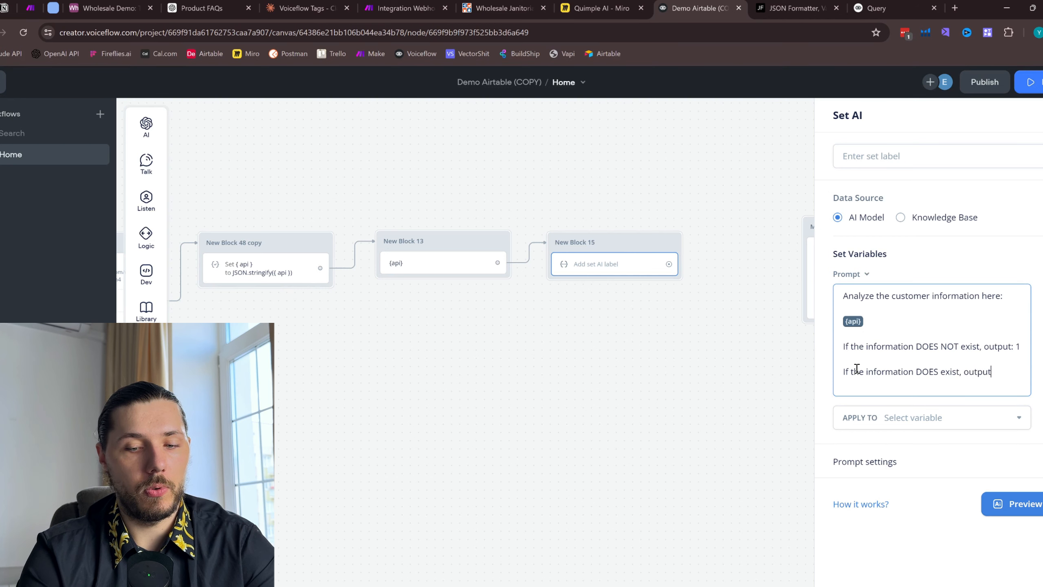
{"action": "key", "text": "Return"}
{"action": "key", "text": "Return"}
{"action": "type", "text": "You "}
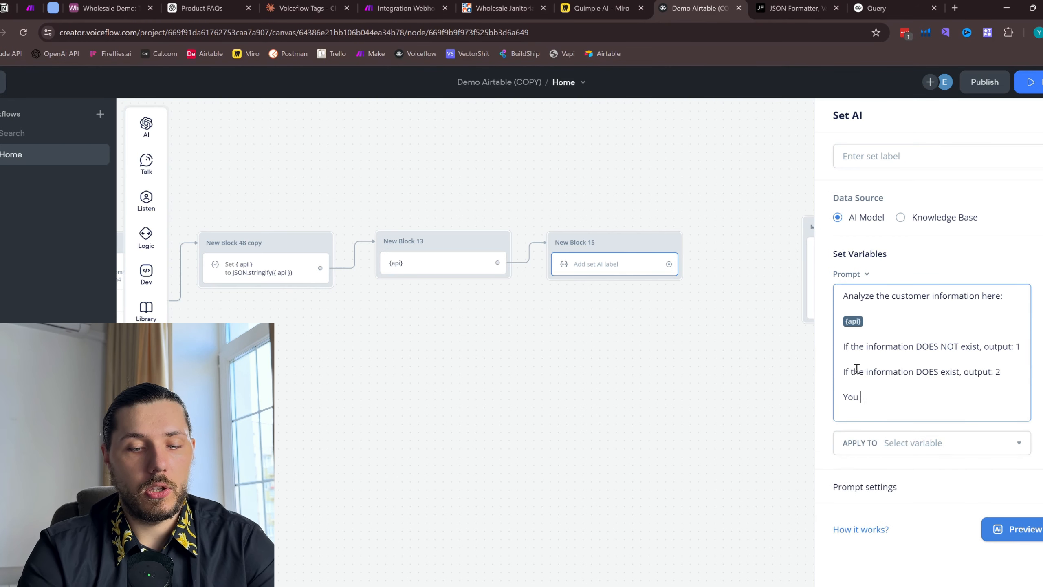
{"action": "type", "text": "must alwa"}
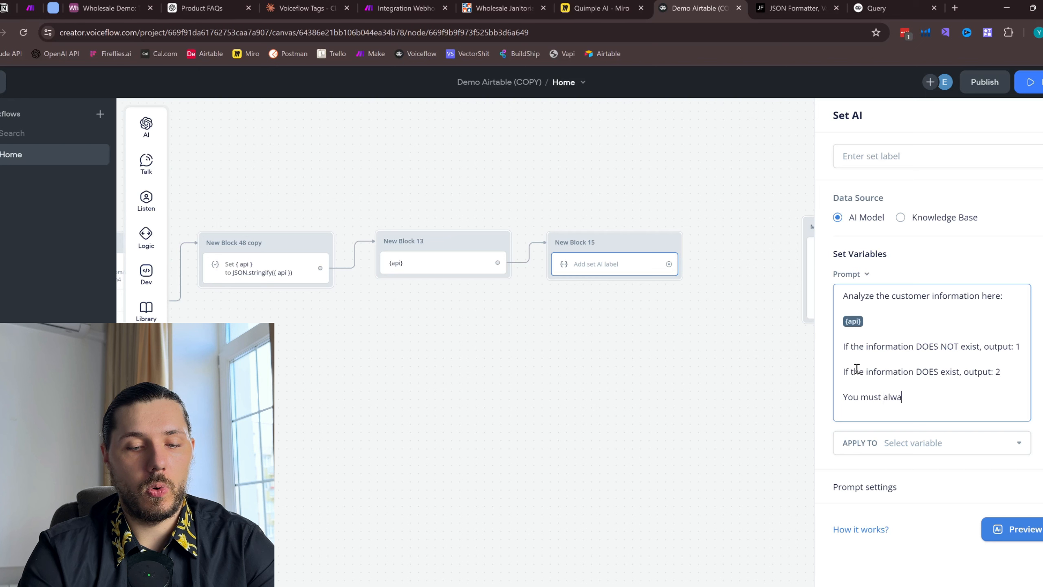
{"action": "type", "text": "ys output either 1 or 2. N"}
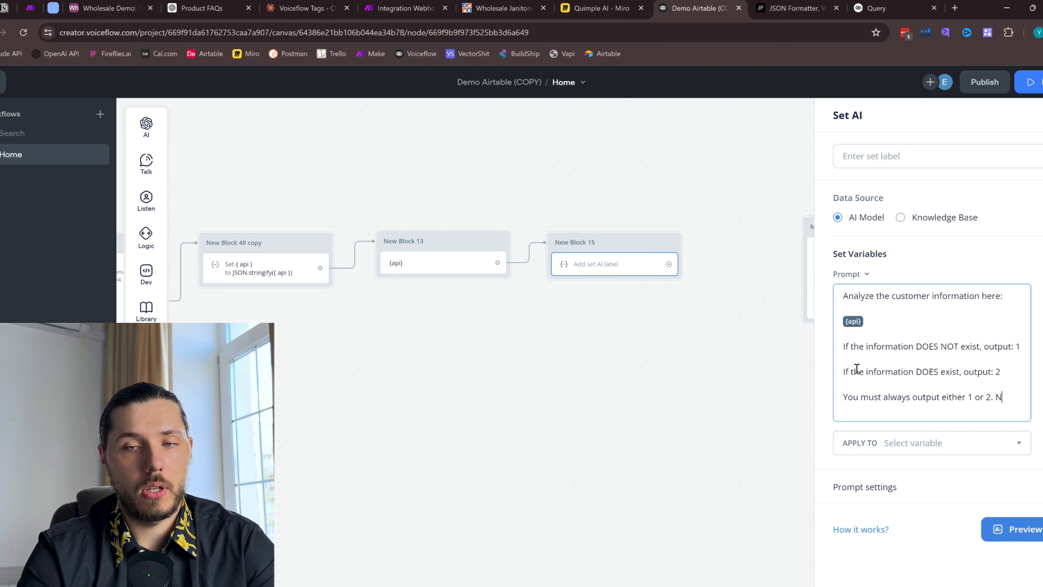
{"action": "type", "text": "ever out"}
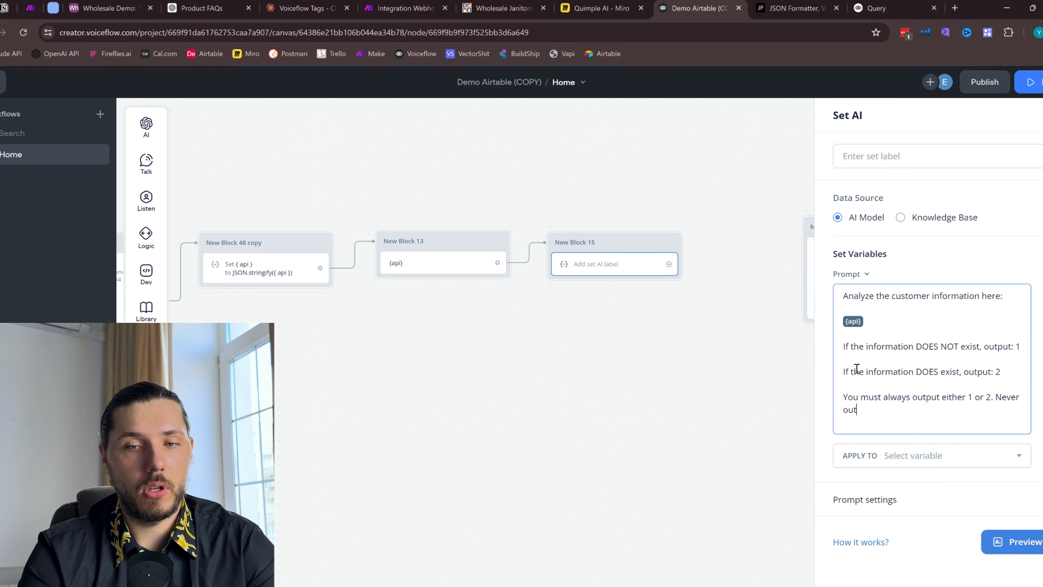
{"action": "type", "text": "put anything bes"}
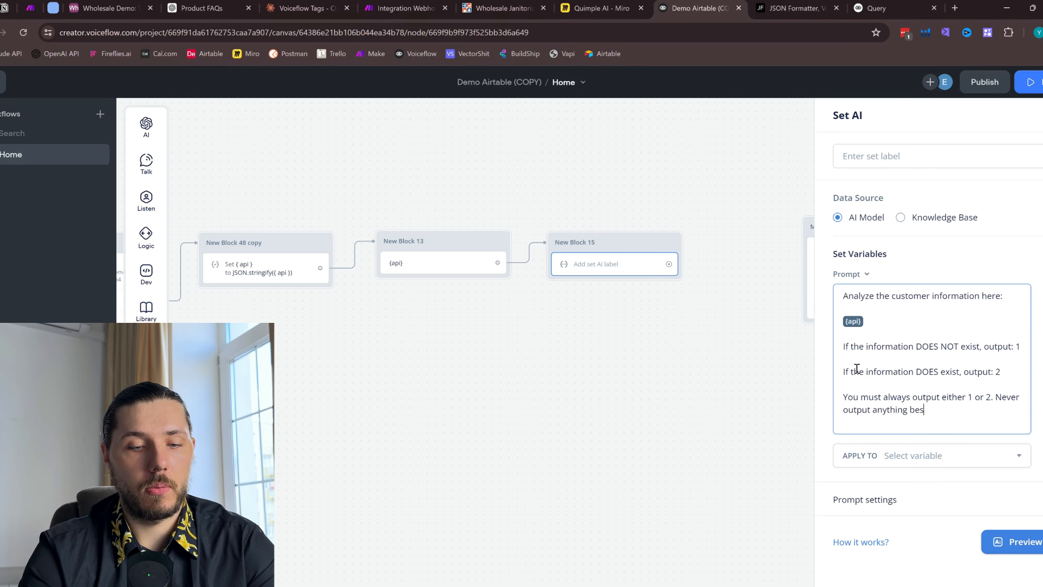
{"action": "type", "text": "ides 1 or 2."}
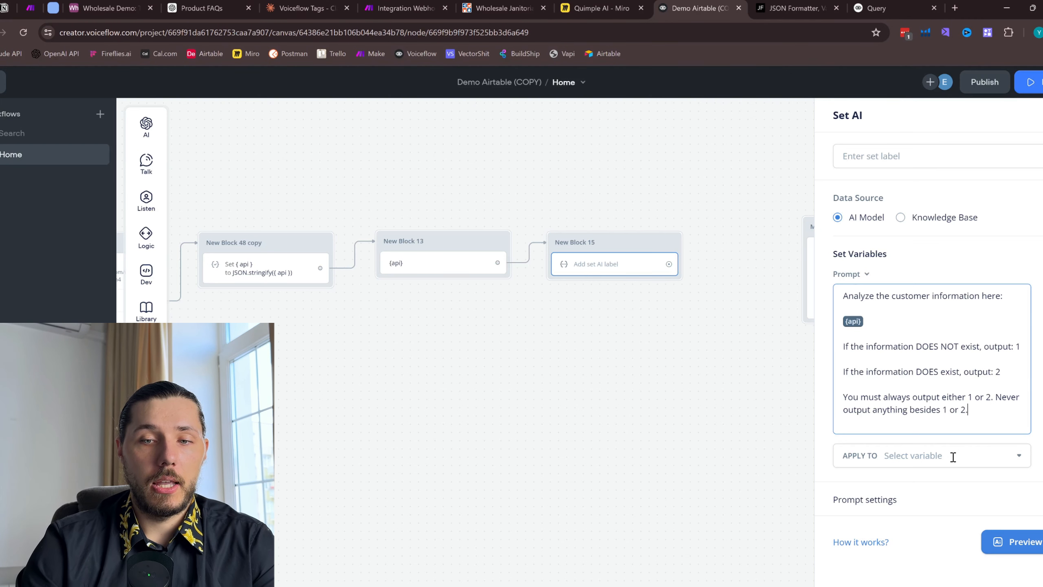
{"action": "left_click", "coordinate": [953, 457]}
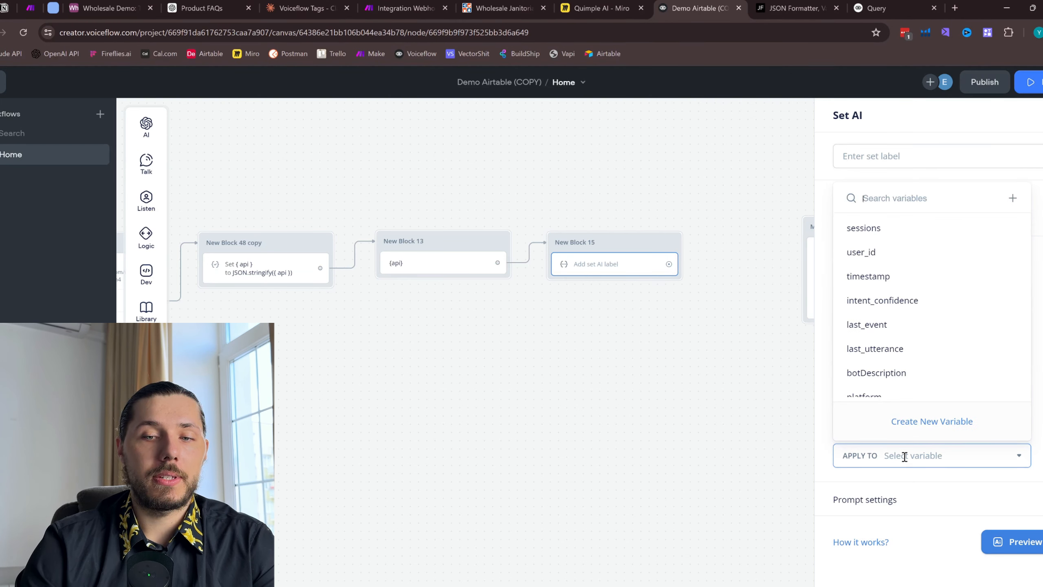
Save the Set AI answer into a newly created isInfo variable
{"action": "left_click", "coordinate": [932, 421]}
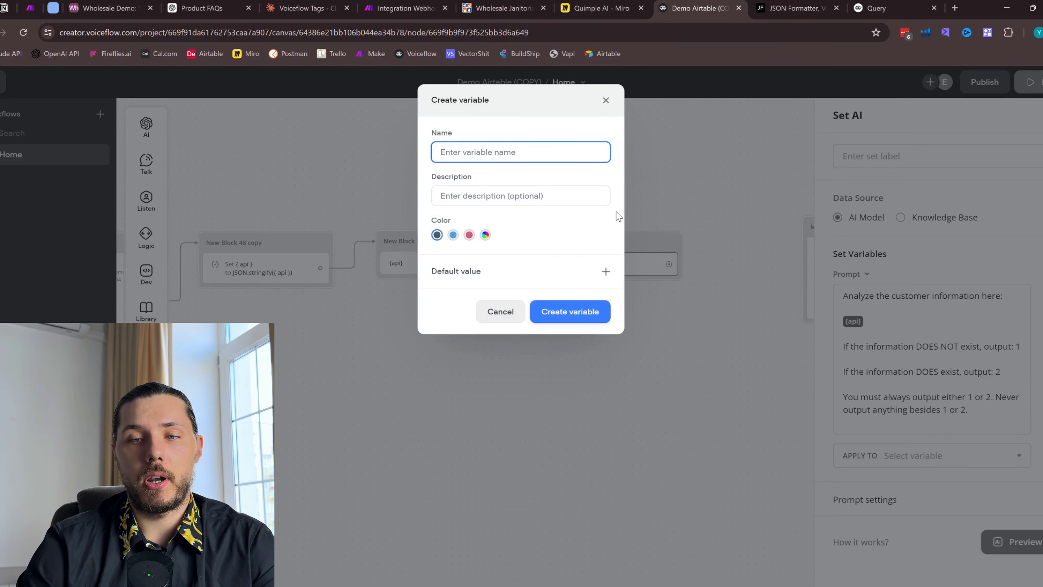
{"action": "type", "text": "isInfo"}
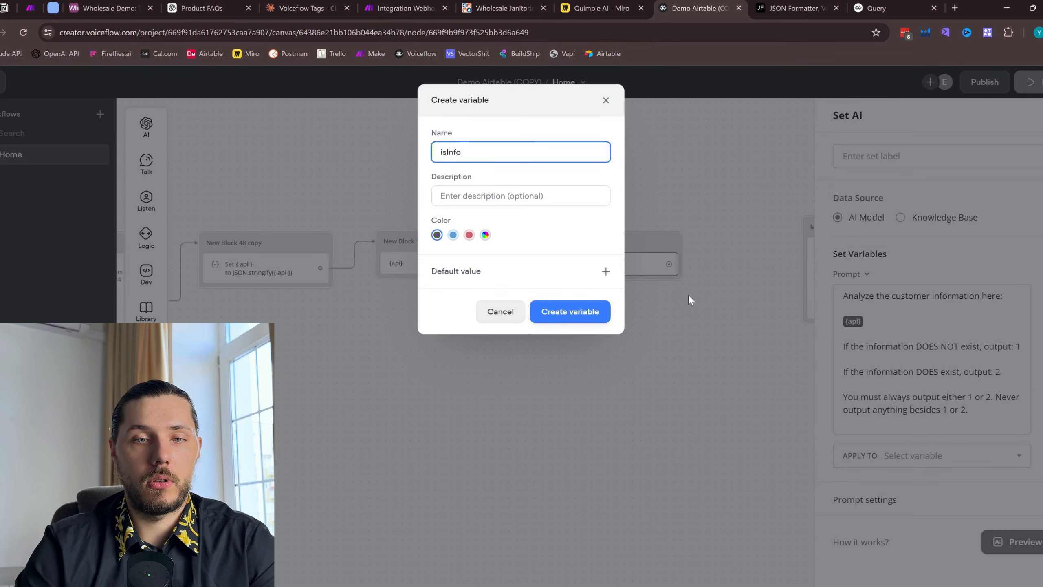
{"action": "left_click", "coordinate": [570, 311]}
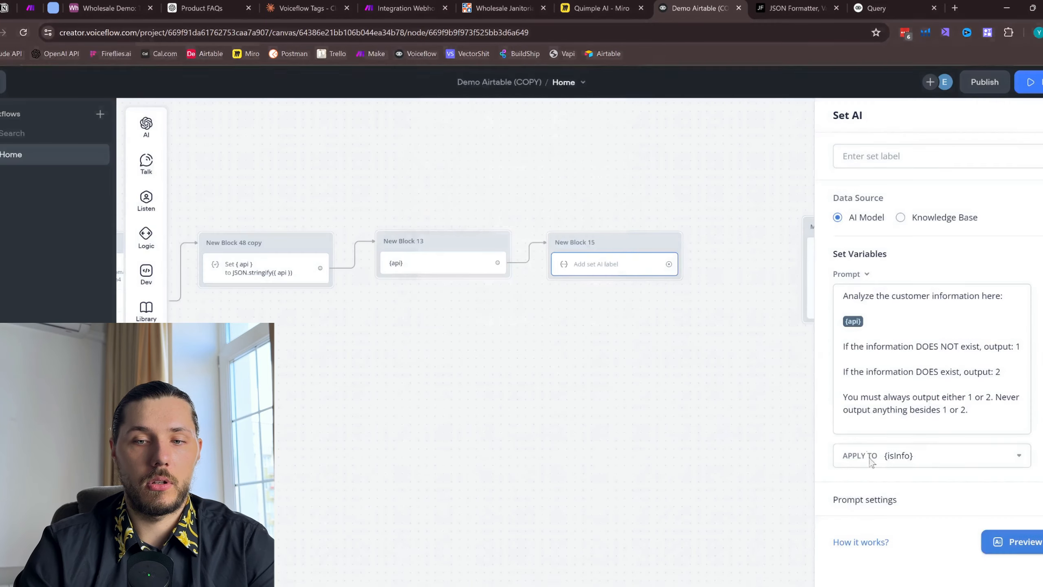
Switch the prompt model to GPT-4o and lower the temperature to 0.10
{"action": "left_click", "coordinate": [932, 501]}
{"action": "left_click", "coordinate": [922, 384]}
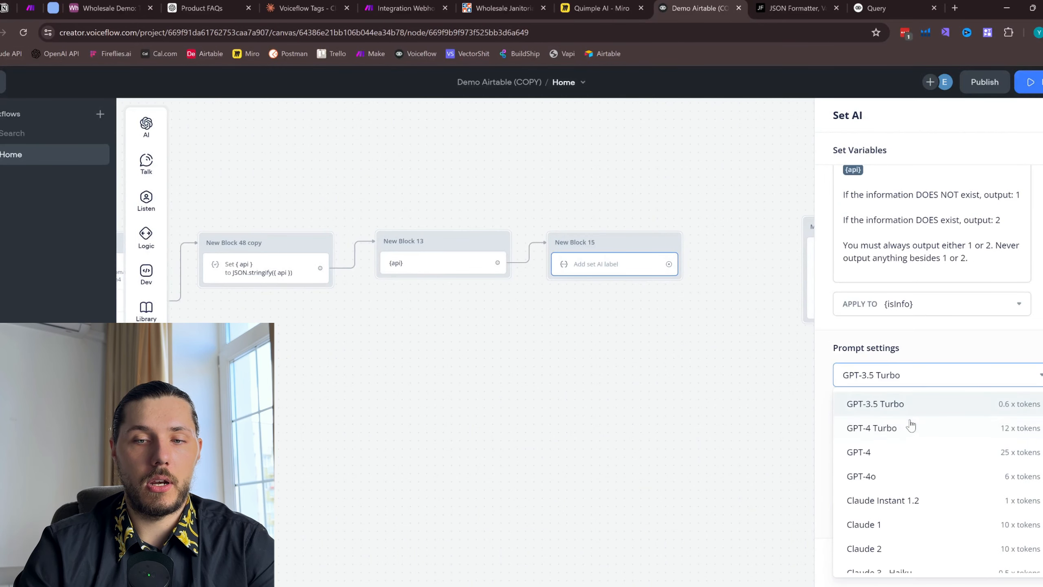
{"action": "left_click", "coordinate": [893, 479]}
{"action": "left_click_drag", "start_coordinate": [942, 422], "coordinate": [848, 430]}
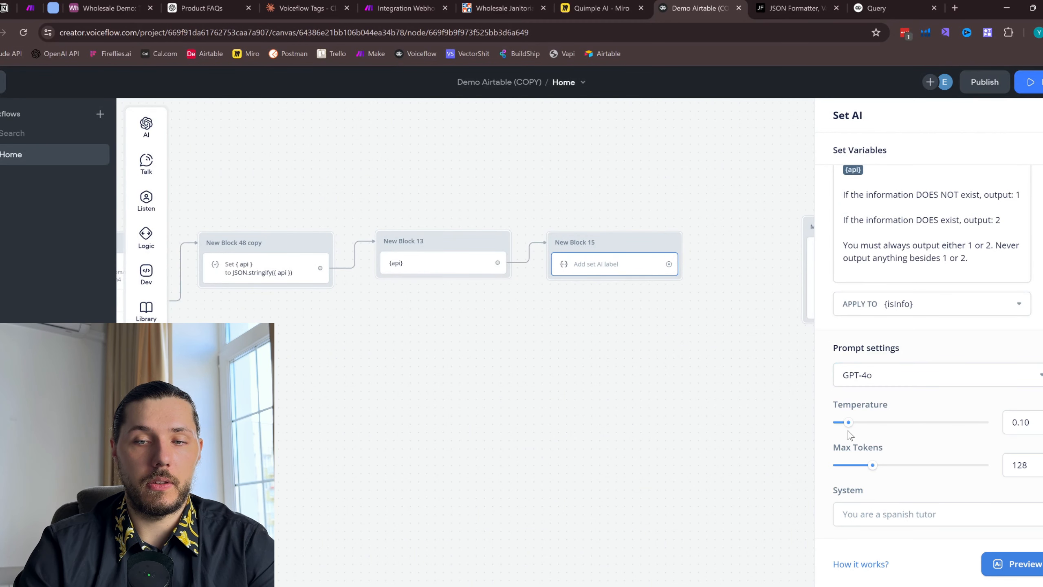
{"action": "left_click", "coordinate": [706, 342]}
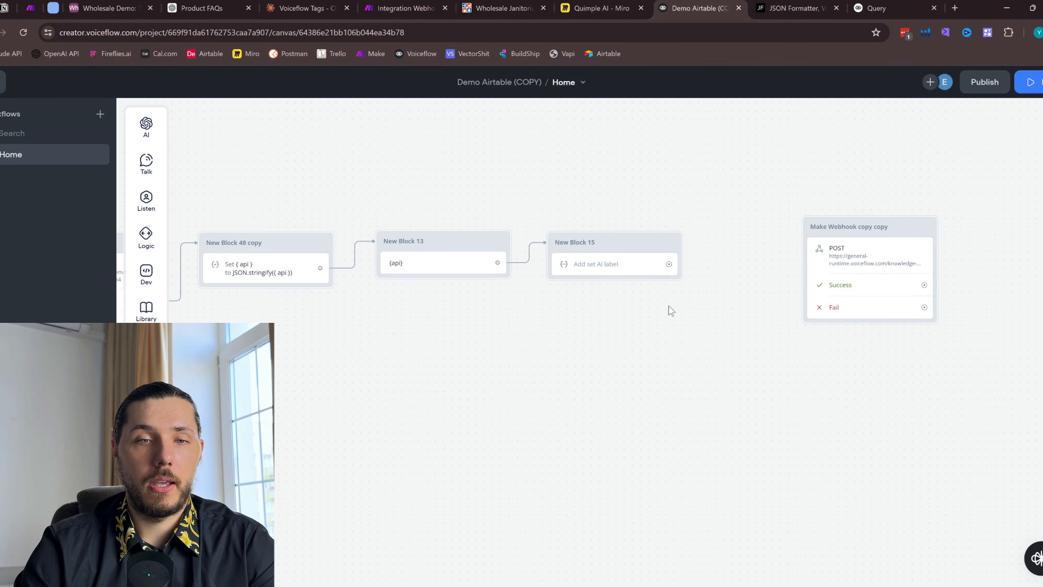
{"action": "left_click", "coordinate": [624, 268]}
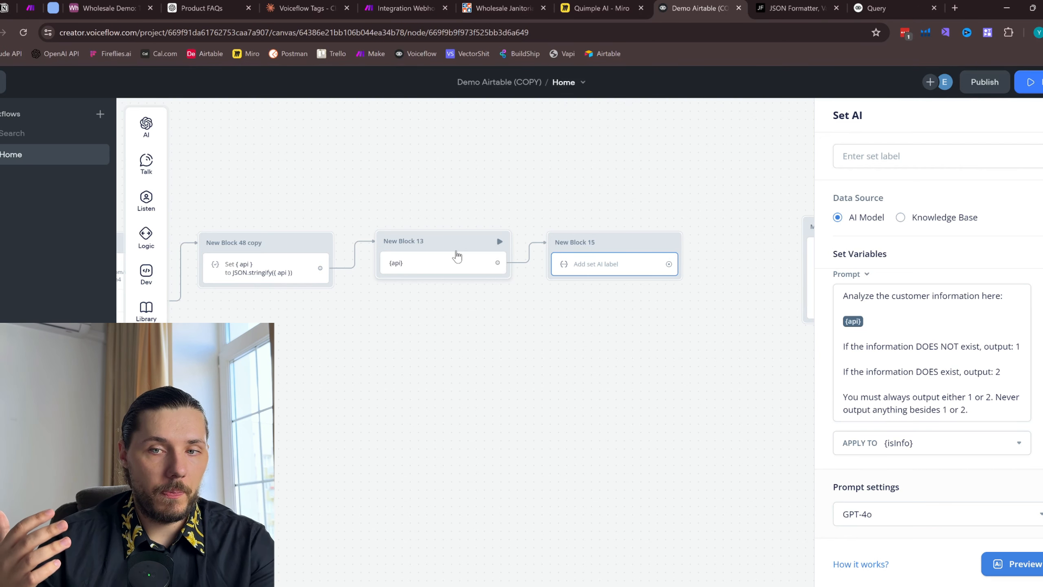
Highlight the 'output 1' and 'output 2' rule lines in the Set AI prompt
{"action": "left_click_drag", "start_coordinate": [947, 347], "coordinate": [1035, 349]}
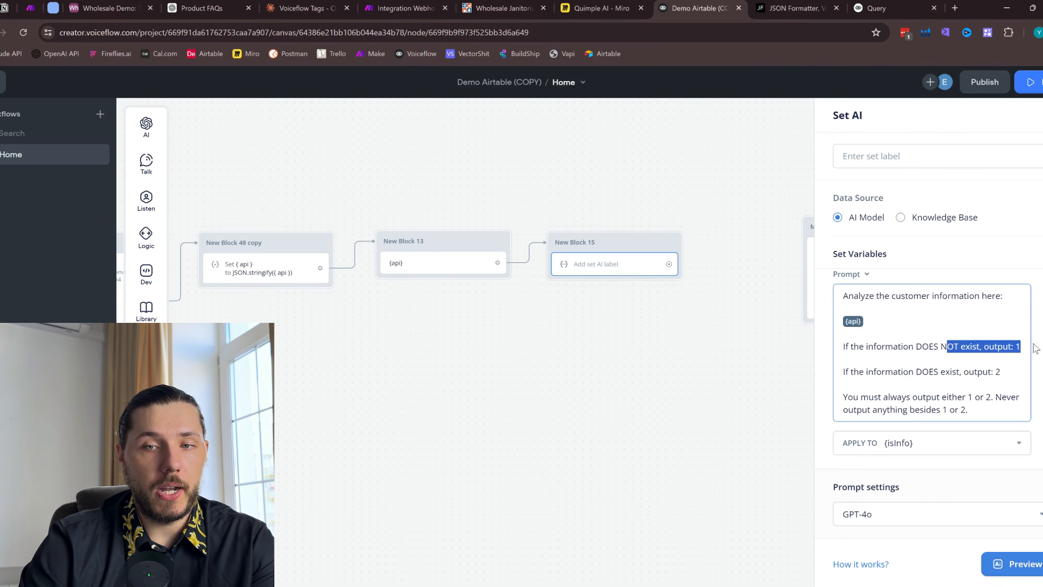
{"action": "left_click", "coordinate": [874, 367]}
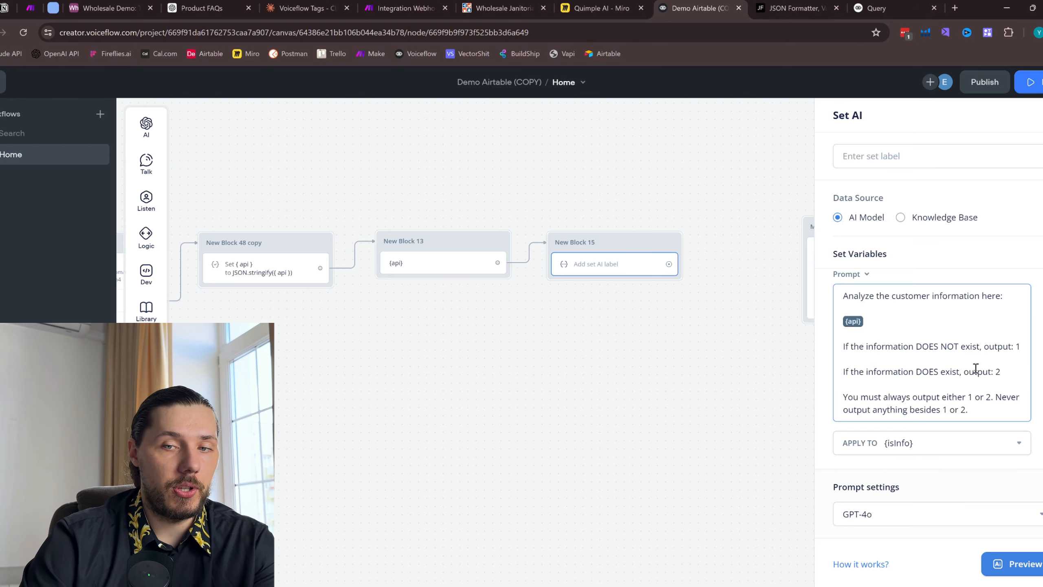
{"action": "left_click_drag", "start_coordinate": [990, 375], "coordinate": [1006, 373]}
Move the webhook block aside and add a condition block connected after the Set AI block
{"action": "left_click_drag", "start_coordinate": [697, 324], "coordinate": [601, 330]}
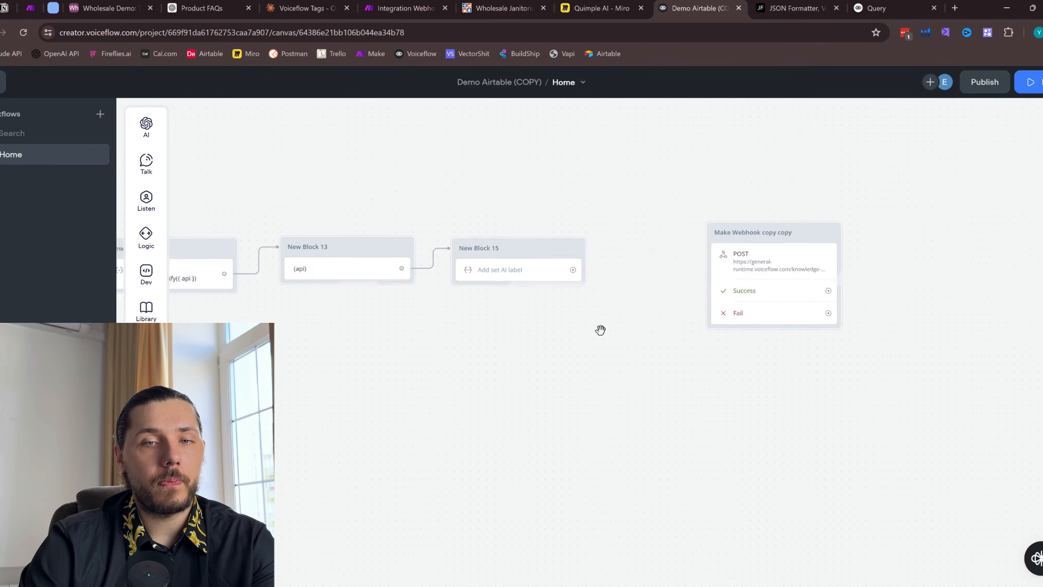
{"action": "left_click_drag", "start_coordinate": [720, 237], "coordinate": [695, 410]}
{"action": "mouse_move", "coordinate": [149, 208]}
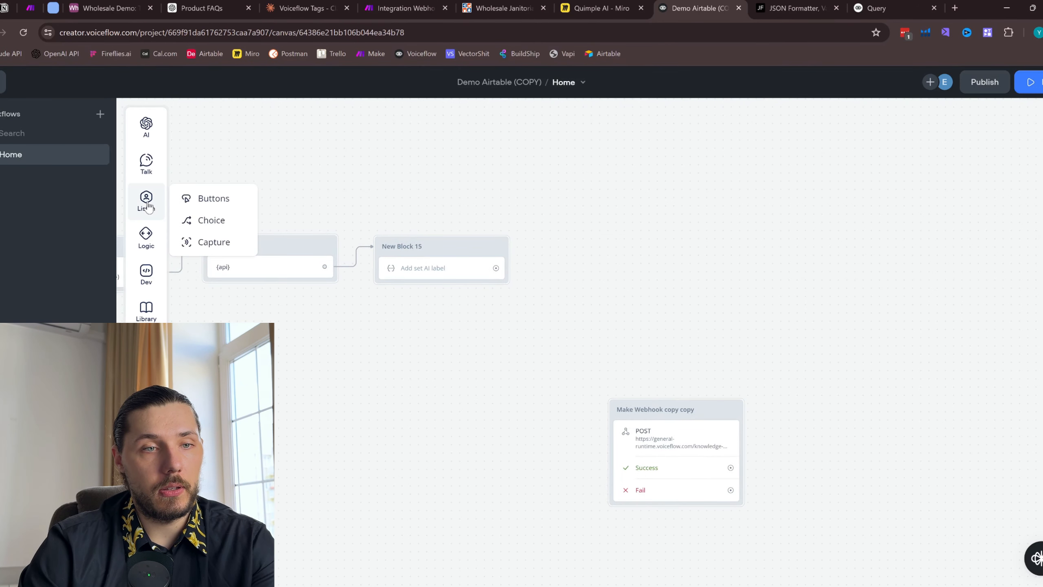
{"action": "mouse_move", "coordinate": [146, 238]}
{"action": "mouse_move", "coordinate": [214, 233]}
{"action": "left_mouse_down"}
{"action": "mouse_move", "coordinate": [659, 256]}
{"action": "mouse_move", "coordinate": [676, 267]}
{"action": "mouse_move", "coordinate": [633, 242]}
{"action": "left_mouse_up"}
{"action": "left_click_drag", "start_coordinate": [496, 268], "coordinate": [650, 254]}
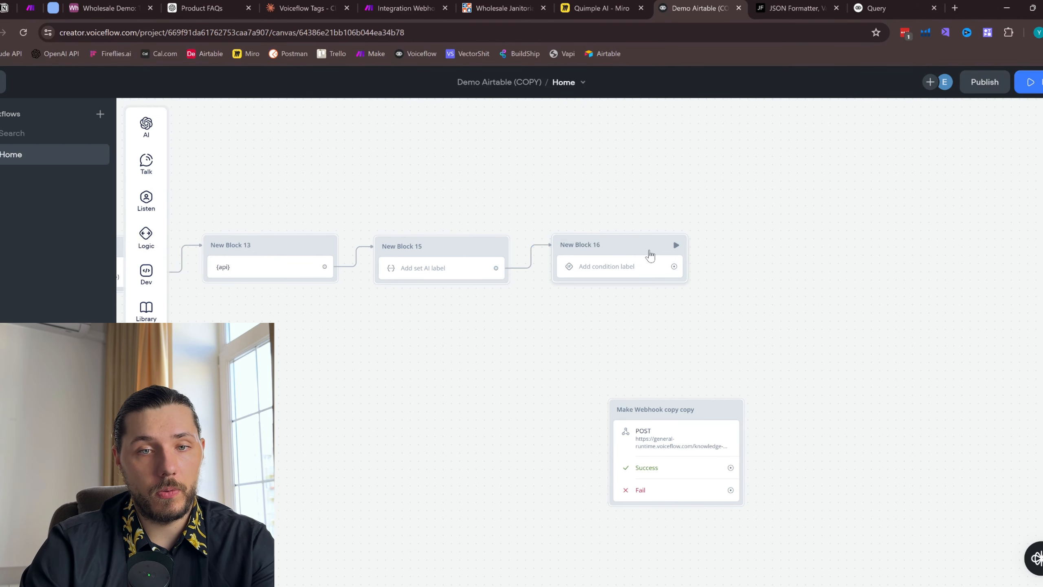
{"action": "left_click", "coordinate": [635, 267]}
Give the condition a variable check isInfo is 1 and add an Else path
{"action": "left_click", "coordinate": [912, 224]}
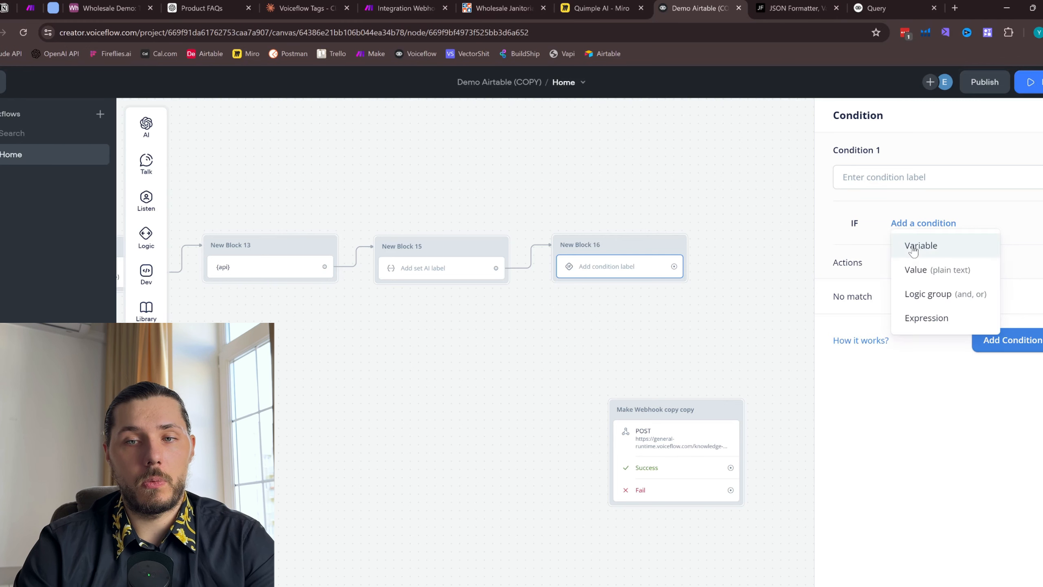
{"action": "left_click", "coordinate": [920, 246]}
{"action": "left_click", "coordinate": [903, 280]}
{"action": "type", "text": "is"}
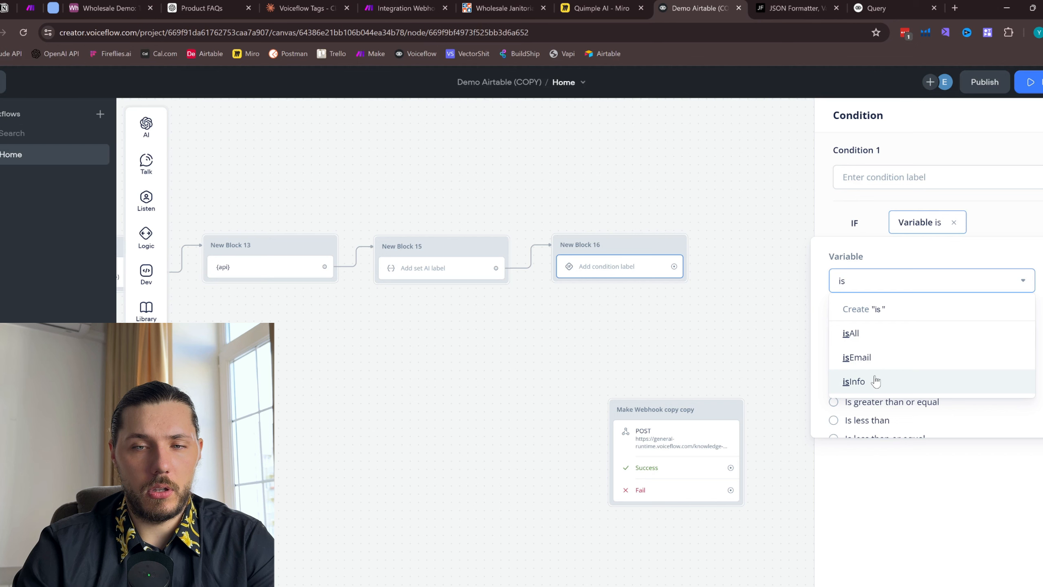
{"action": "left_click", "coordinate": [452, 268]}
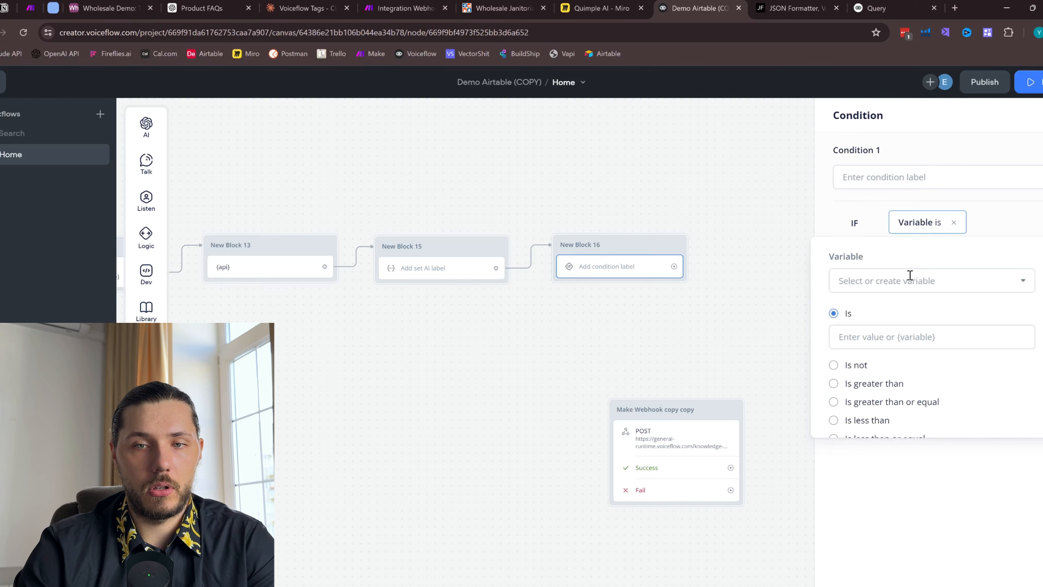
{"action": "left_click", "coordinate": [910, 280]}
{"action": "type", "text": "isi"}
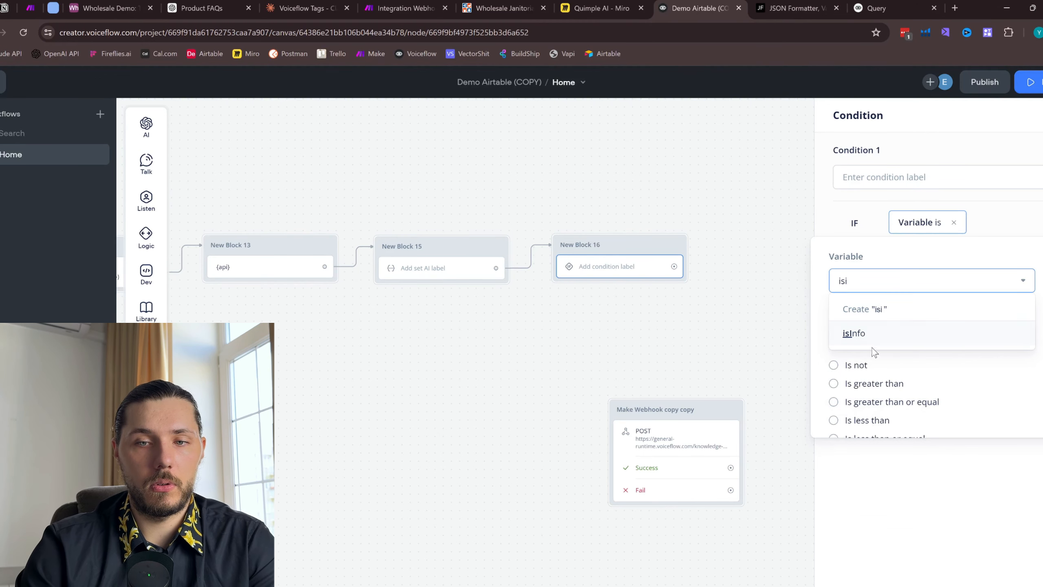
{"action": "left_click", "coordinate": [871, 339]}
{"action": "left_click", "coordinate": [873, 336]}
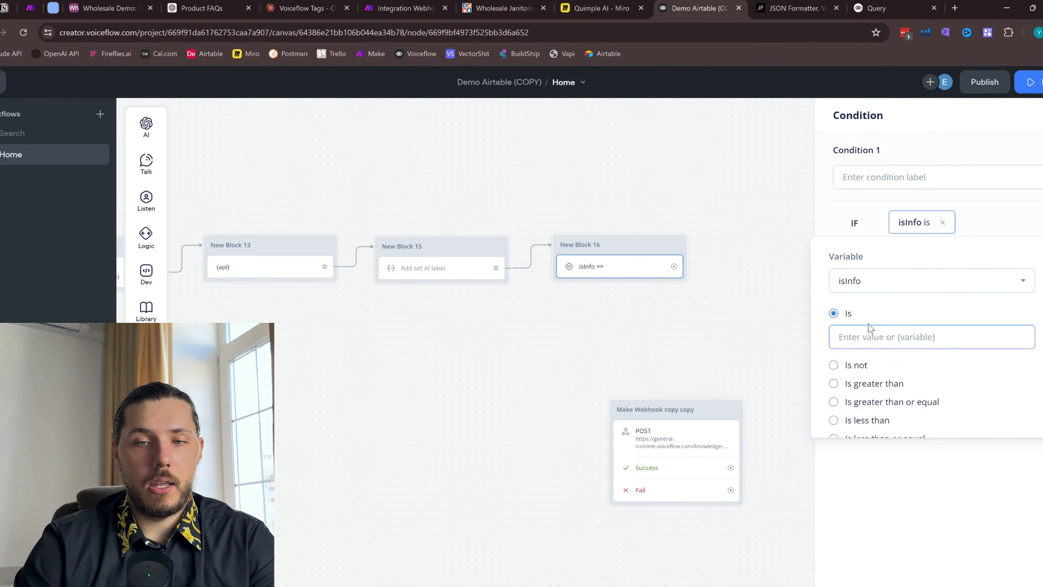
{"action": "type", "text": "1"}
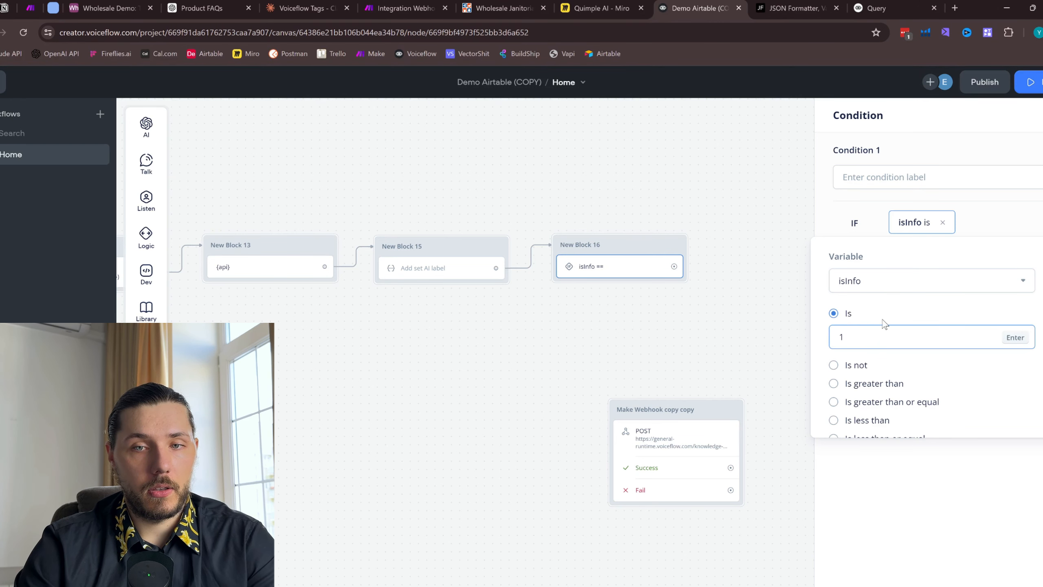
{"action": "left_click", "coordinate": [940, 484]}
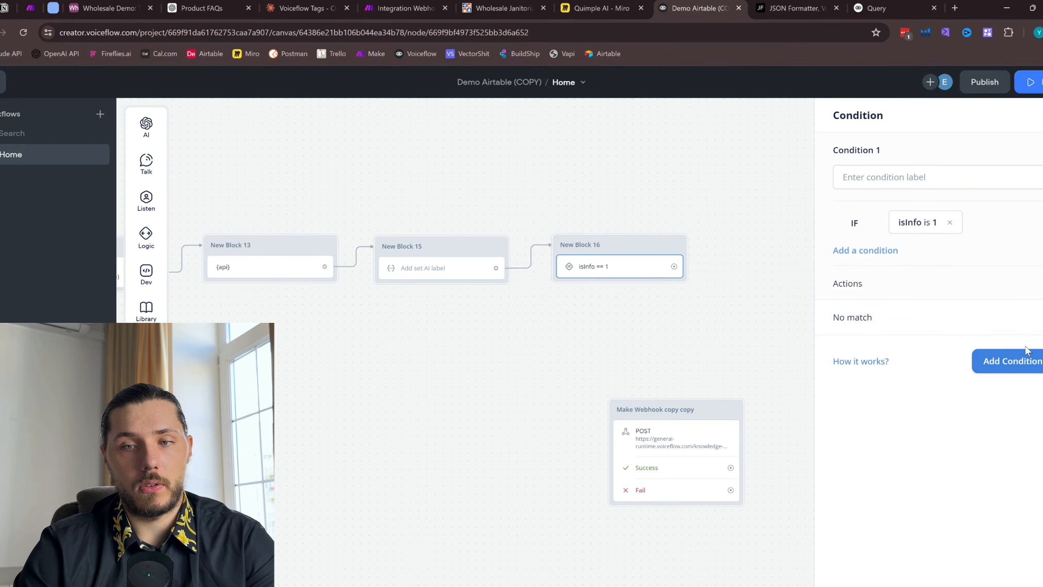
{"action": "left_click", "coordinate": [946, 330]}
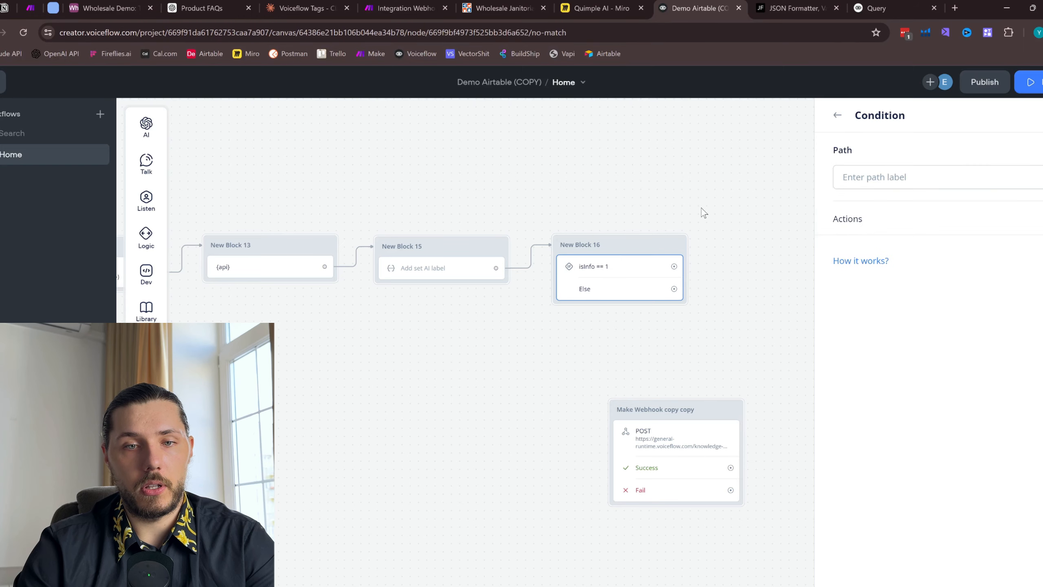
{"action": "left_click_drag", "start_coordinate": [701, 209], "coordinate": [612, 238]}
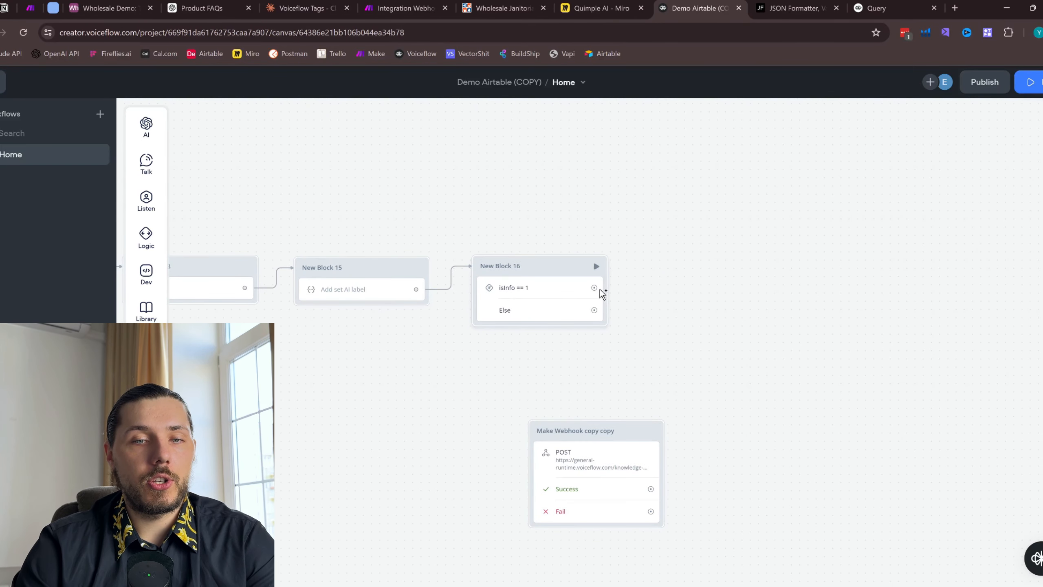
Attach a new Set block (New Block 17) to the isInfo == 1 branch
{"action": "left_click_drag", "start_coordinate": [600, 287], "coordinate": [701, 239]}
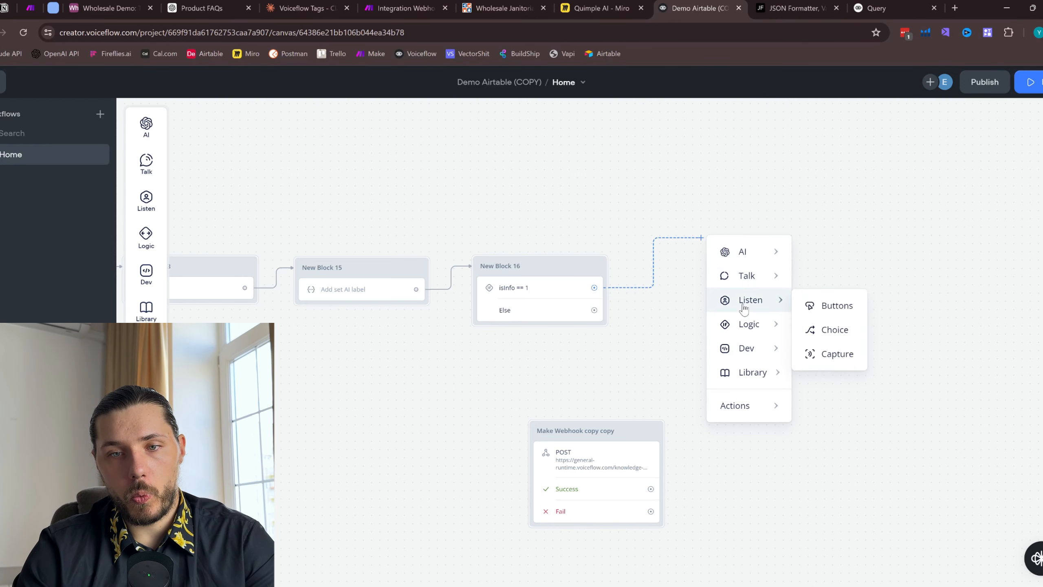
{"action": "mouse_move", "coordinate": [745, 332]}
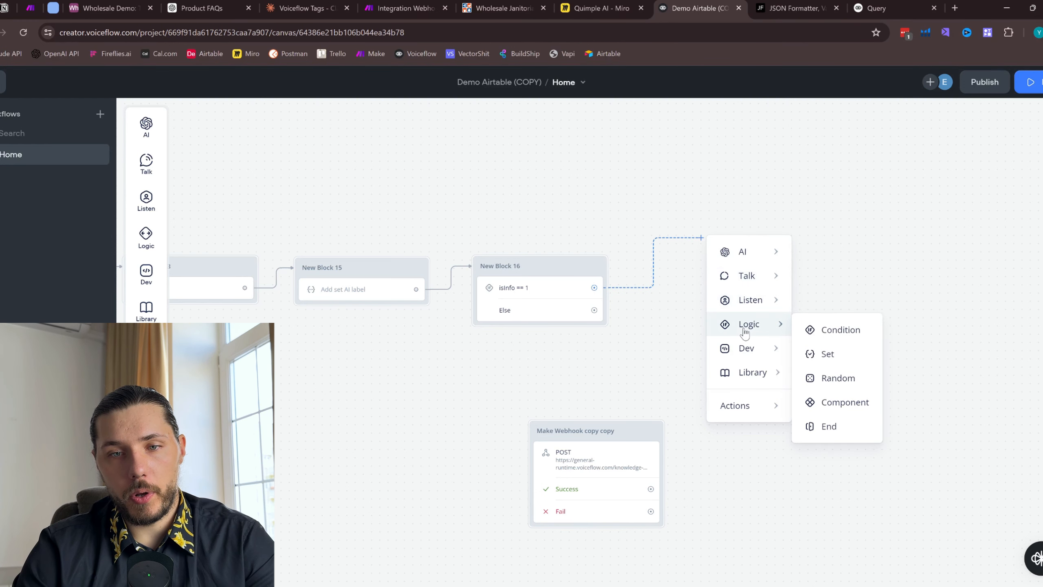
{"action": "left_click", "coordinate": [827, 354]}
{"action": "left_click_drag", "start_coordinate": [719, 219], "coordinate": [641, 225]}
Make New Block 17 assign the value 'new' to the tag variable
{"action": "left_click", "coordinate": [657, 252]}
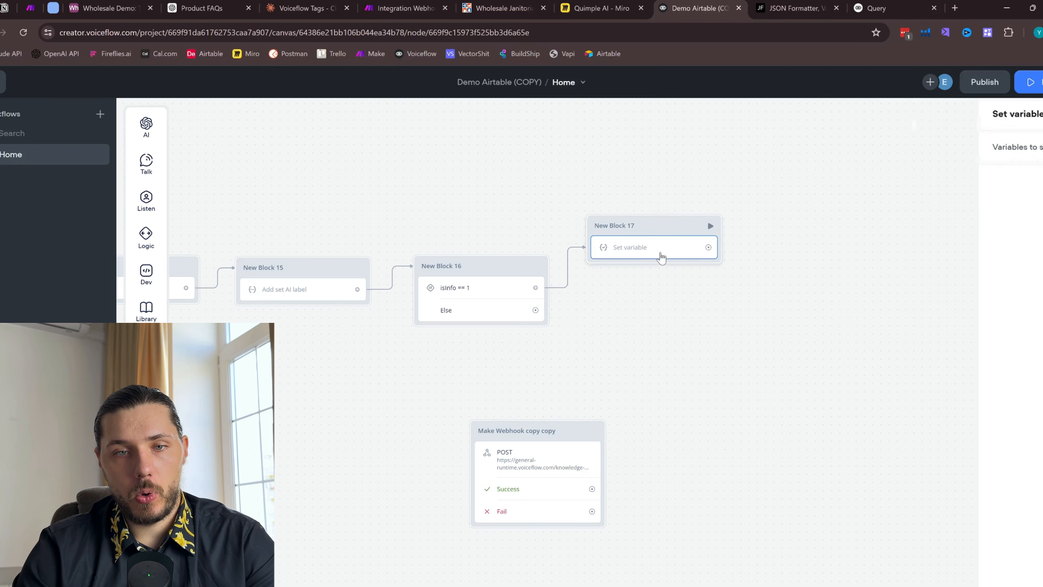
{"action": "left_click", "coordinate": [1040, 147]}
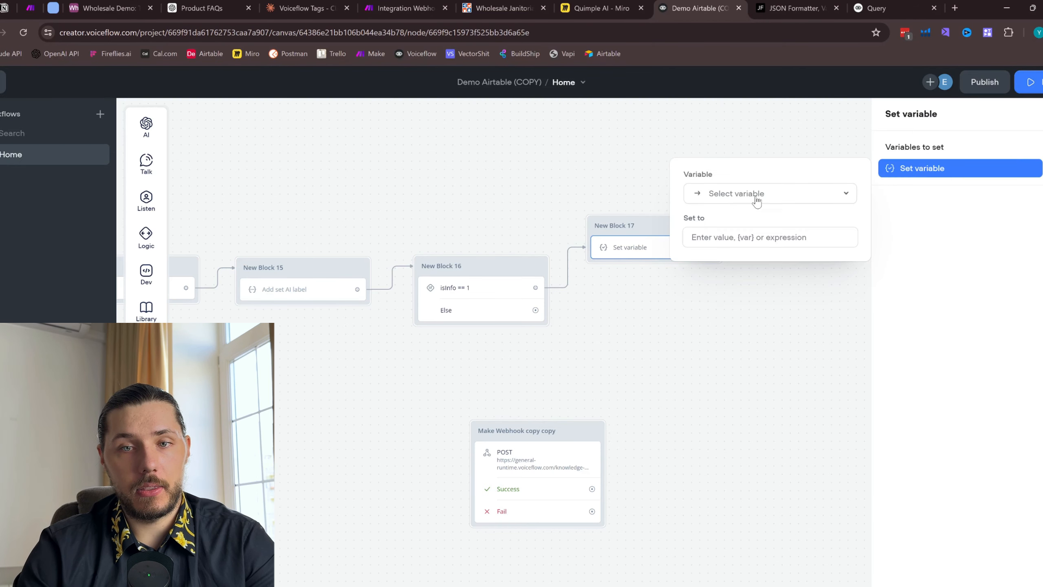
{"action": "left_click", "coordinate": [727, 201]}
{"action": "type", "text": "tag"}
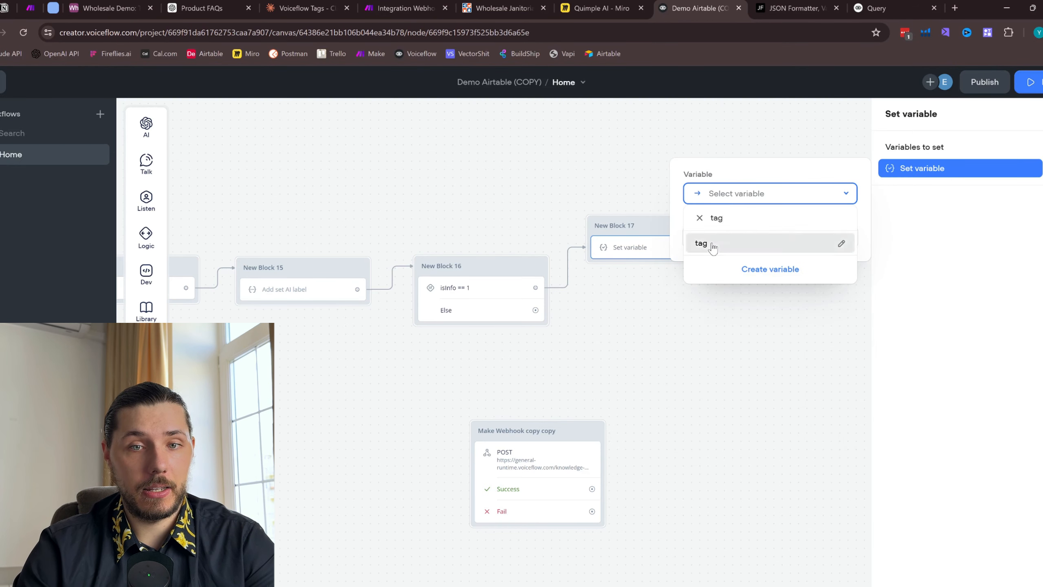
{"action": "left_click", "coordinate": [737, 239]}
{"action": "left_click", "coordinate": [738, 234]}
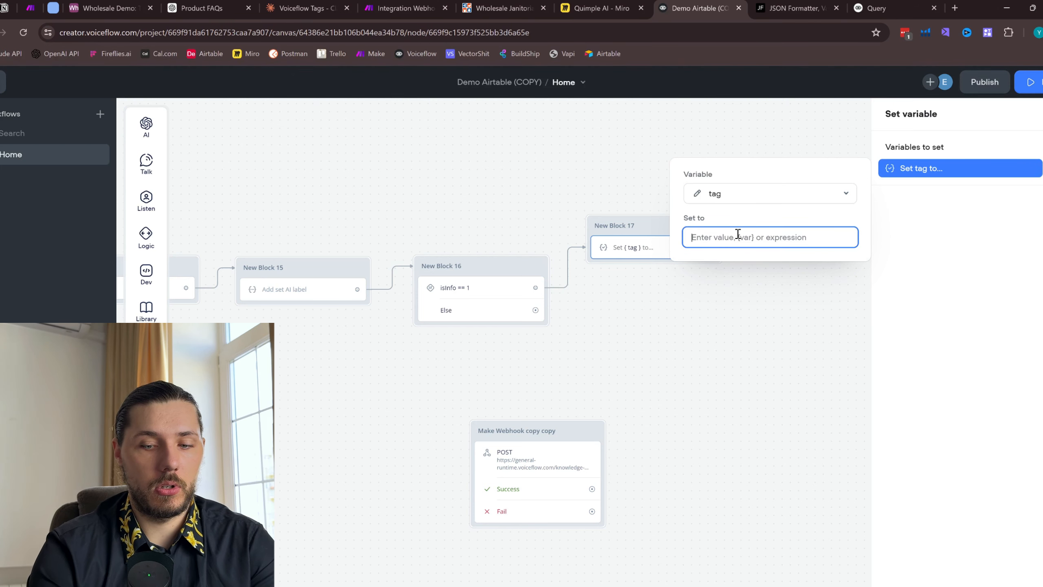
{"action": "type", "text": "1"}
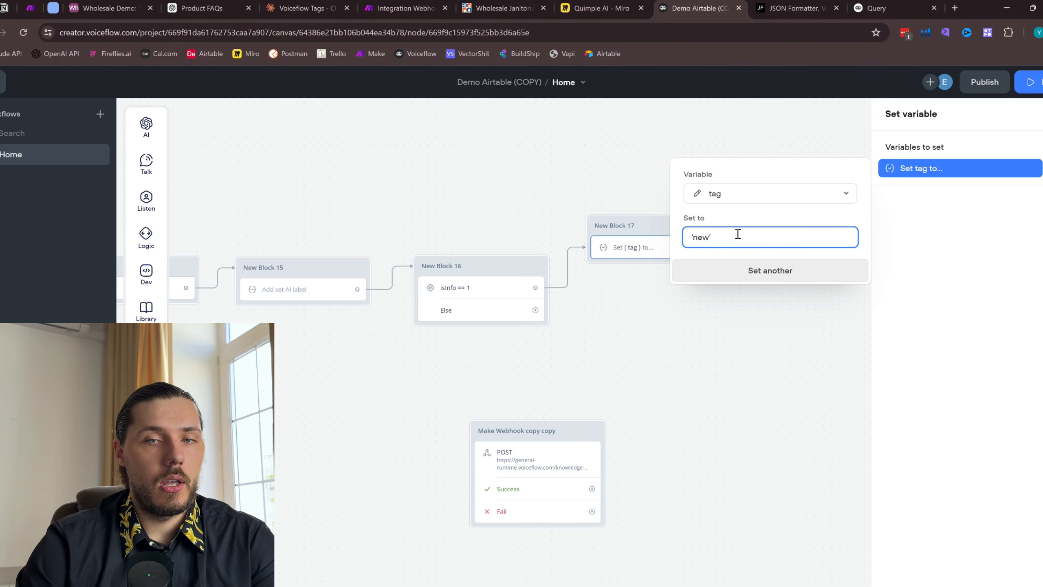
{"action": "left_click", "coordinate": [726, 302]}
{"action": "left_click_drag", "start_coordinate": [536, 310], "coordinate": [589, 335]}
{"action": "left_click", "coordinate": [456, 291]}
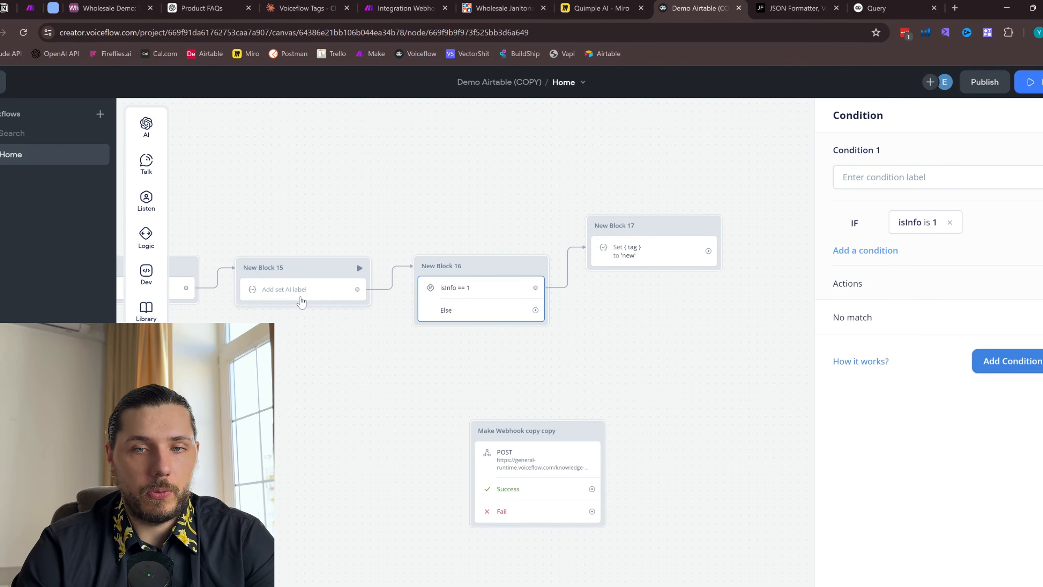
Review the Set AI prompt's output rules and New Block 16's condition settings
{"action": "left_click", "coordinate": [284, 291]}
{"action": "left_click_drag", "start_coordinate": [1002, 375], "coordinate": [1004, 347]}
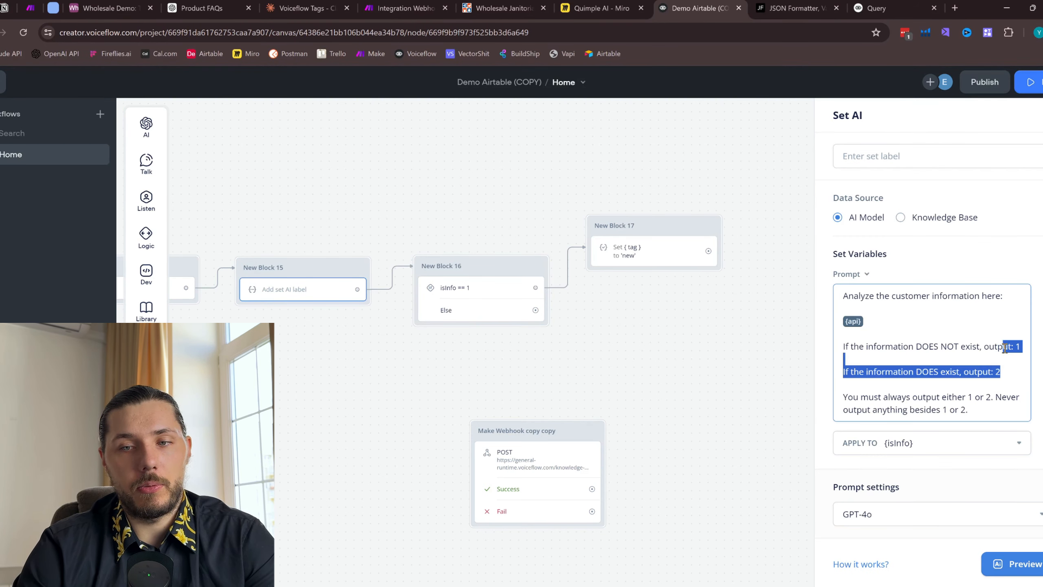
{"action": "left_click", "coordinate": [510, 318]}
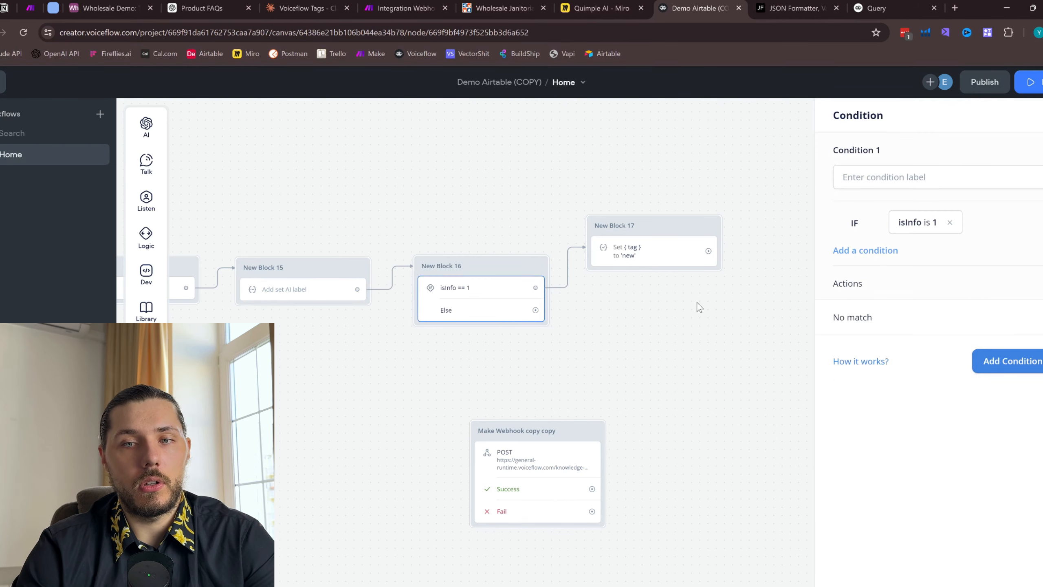
{"action": "left_click_drag", "start_coordinate": [536, 310], "coordinate": [604, 317]}
Duplicate New Block 17 and connect New Block 16's Else branch to the copy
{"action": "right_click", "coordinate": [641, 229]}
{"action": "mouse_move", "coordinate": [641, 234]}
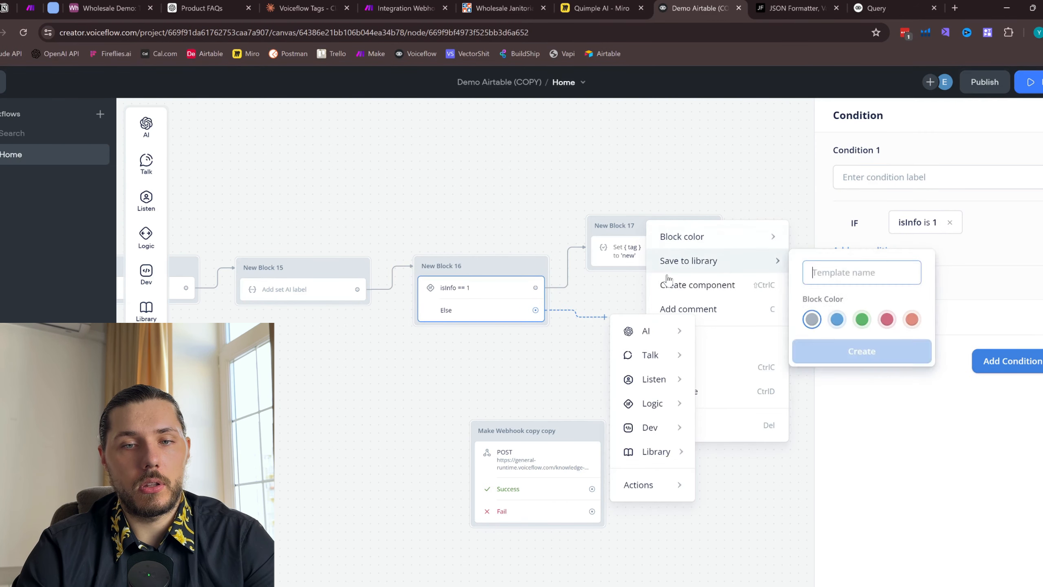
{"action": "left_click", "coordinate": [635, 229]}
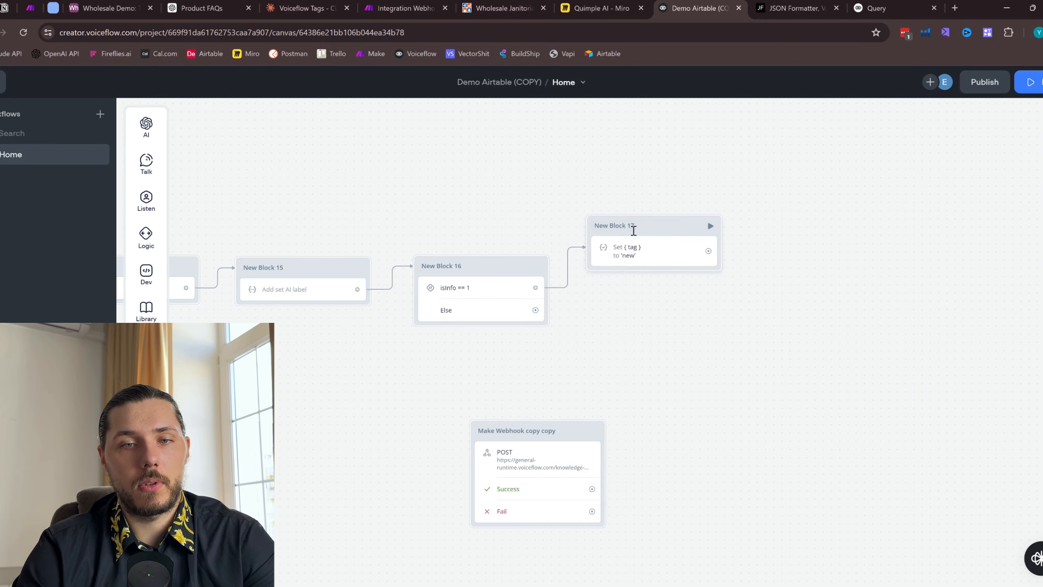
{"action": "right_click", "coordinate": [635, 231]}
{"action": "left_click", "coordinate": [681, 401]}
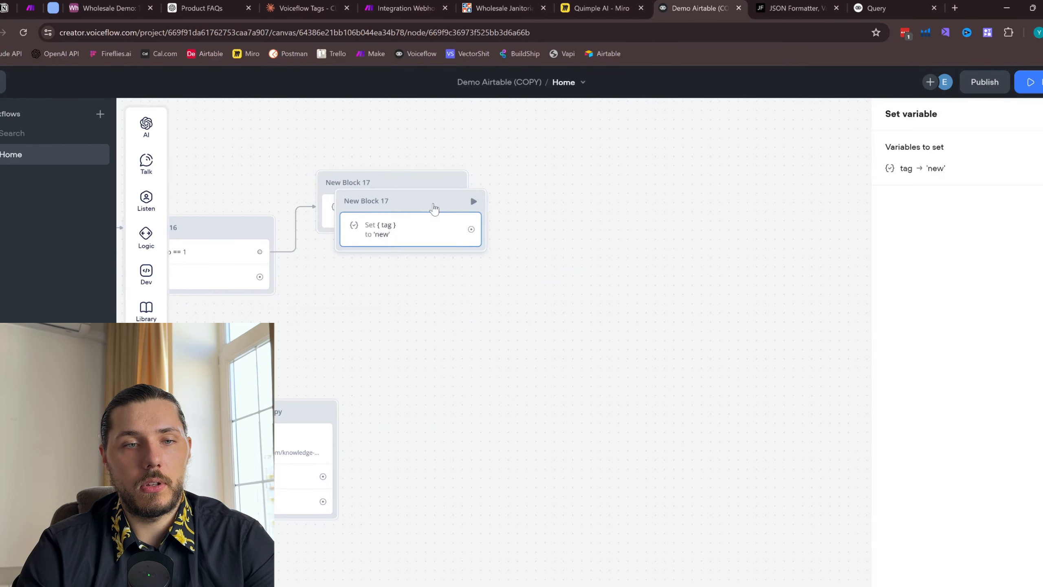
{"action": "left_click_drag", "start_coordinate": [470, 194], "coordinate": [405, 270]}
{"action": "left_click_drag", "start_coordinate": [259, 277], "coordinate": [333, 287]}
{"action": "left_click_drag", "start_coordinate": [368, 365], "coordinate": [584, 371]}
Change the copy's tag value to 'existing' and tidy both blocks' positions
{"action": "left_click", "coordinate": [610, 312]}
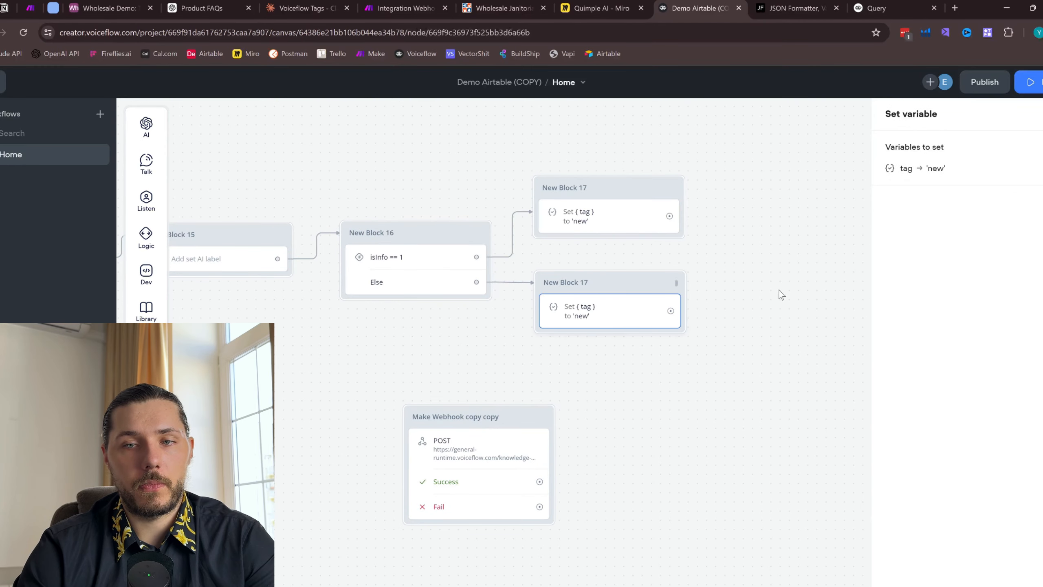
{"action": "left_click", "coordinate": [941, 169]}
{"action": "left_click", "coordinate": [711, 240]}
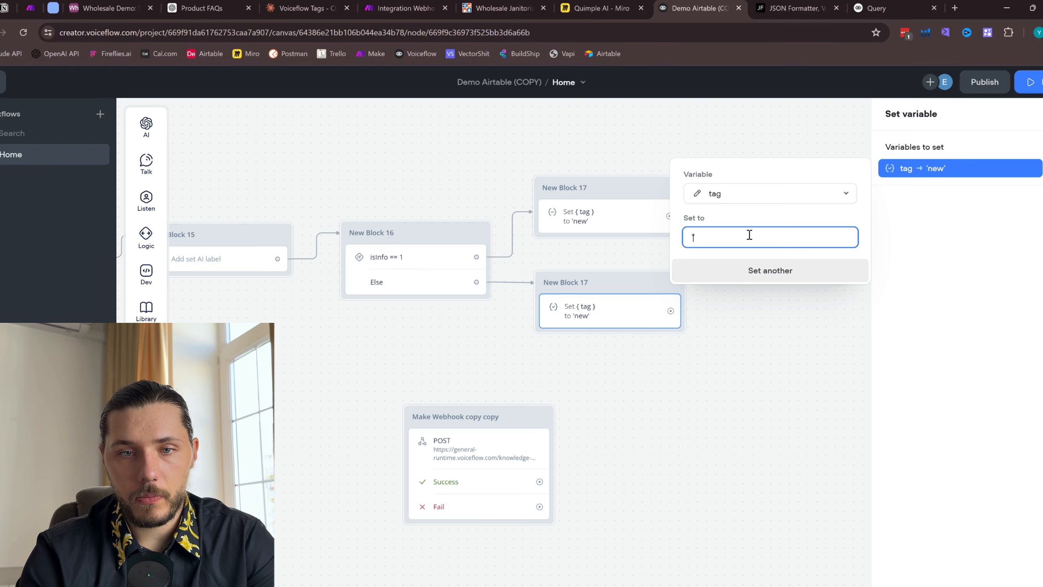
{"action": "type", "text": "existing'"}
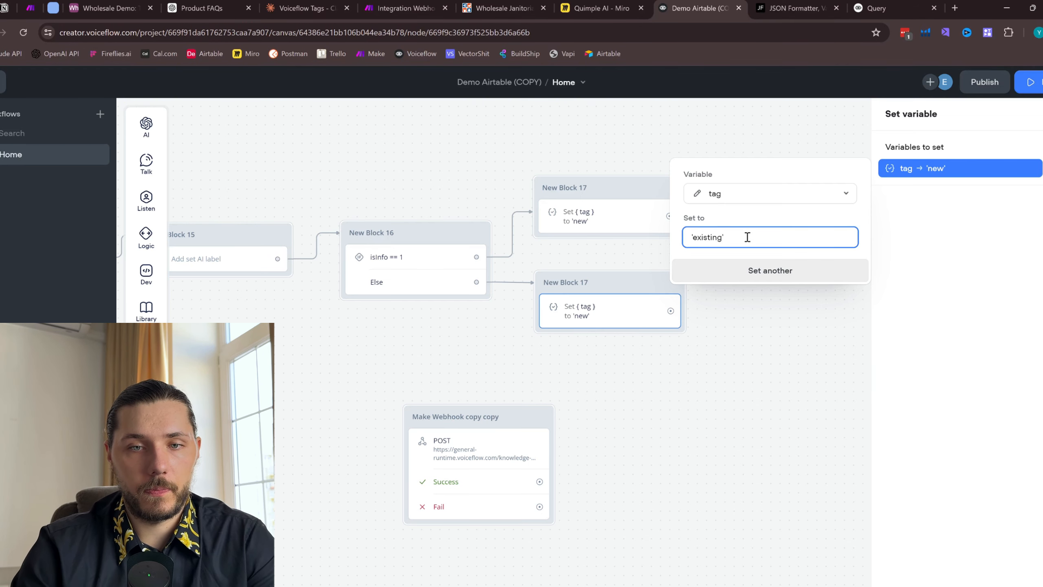
{"action": "left_click", "coordinate": [738, 294]}
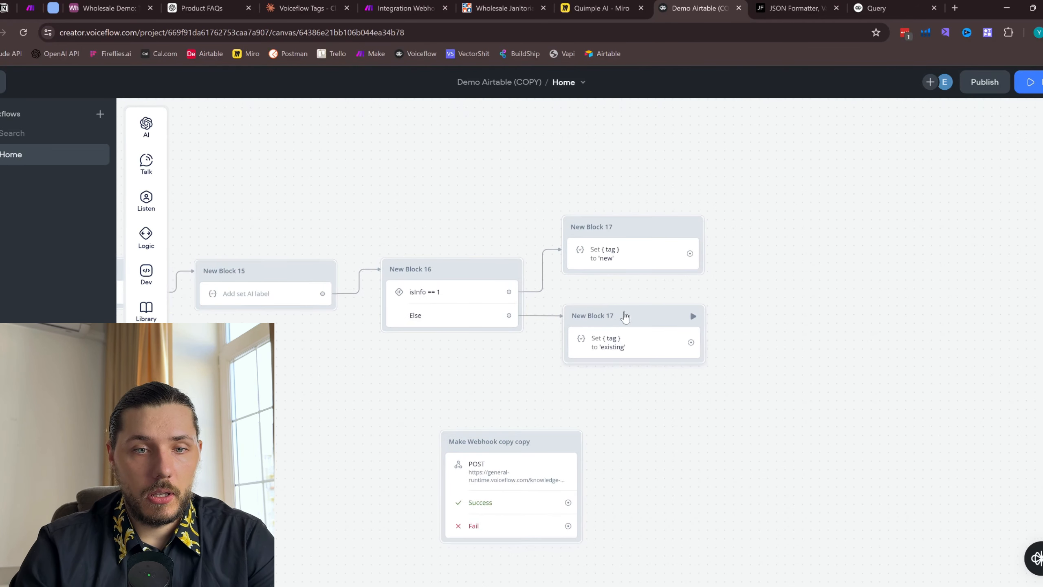
{"action": "left_click_drag", "start_coordinate": [629, 328], "coordinate": [629, 329]}
{"action": "left_click_drag", "start_coordinate": [632, 229], "coordinate": [633, 238]}
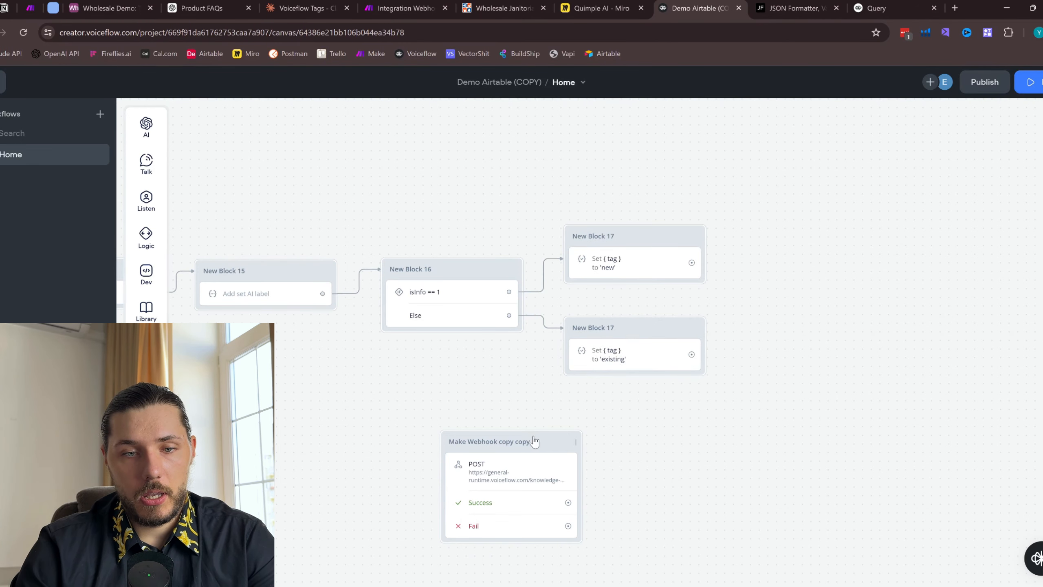
Check the {tag} filter in the webhook body, then move the webhook beside both tag blocks
{"action": "left_click", "coordinate": [511, 481]}
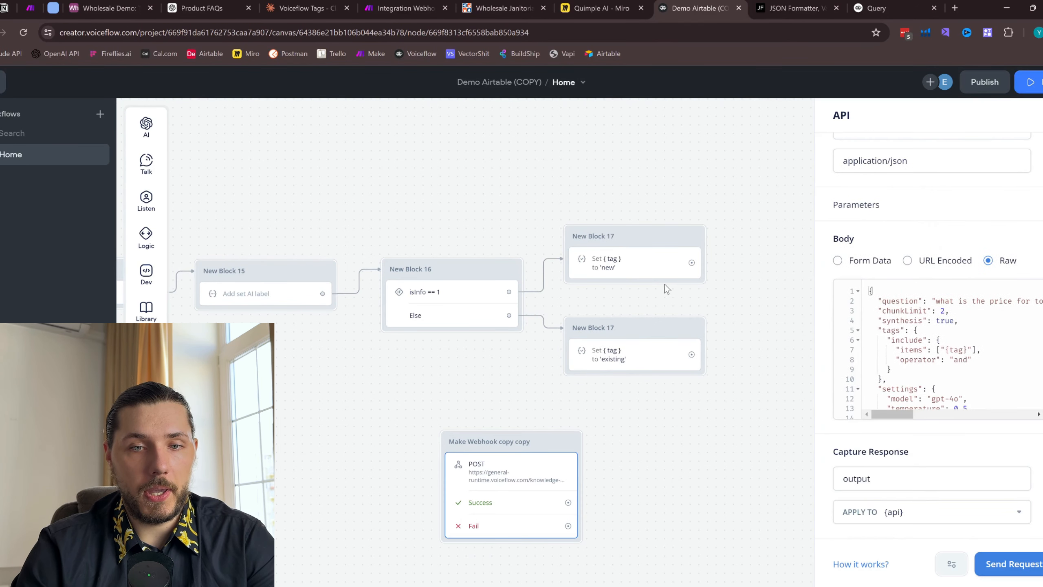
{"action": "scroll", "coordinate": [975, 359], "scroll_direction": "down", "scroll_amount": 2}
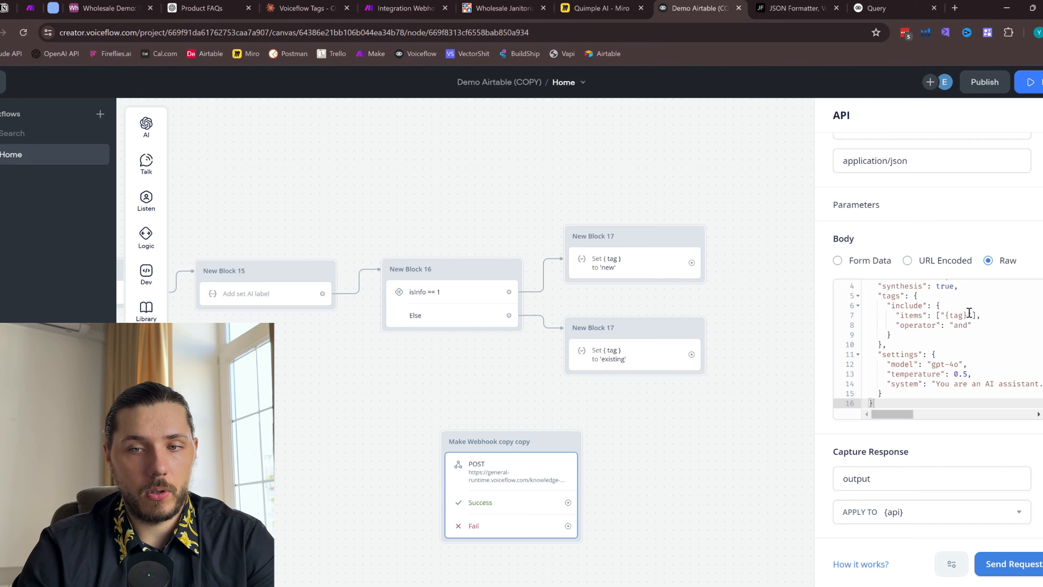
{"action": "left_click_drag", "start_coordinate": [969, 314], "coordinate": [953, 315]}
{"action": "scroll", "coordinate": [944, 316], "scroll_direction": "up", "scroll_amount": 2}
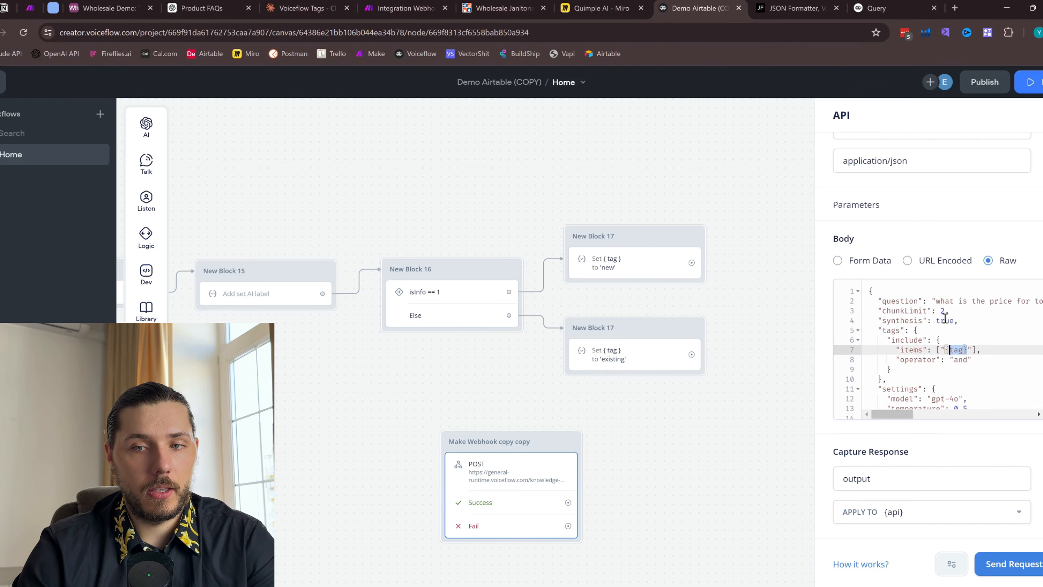
{"action": "scroll", "coordinate": [945, 316], "scroll_direction": "up", "scroll_amount": 3}
{"action": "scroll", "coordinate": [944, 312], "scroll_direction": "down", "scroll_amount": 3}
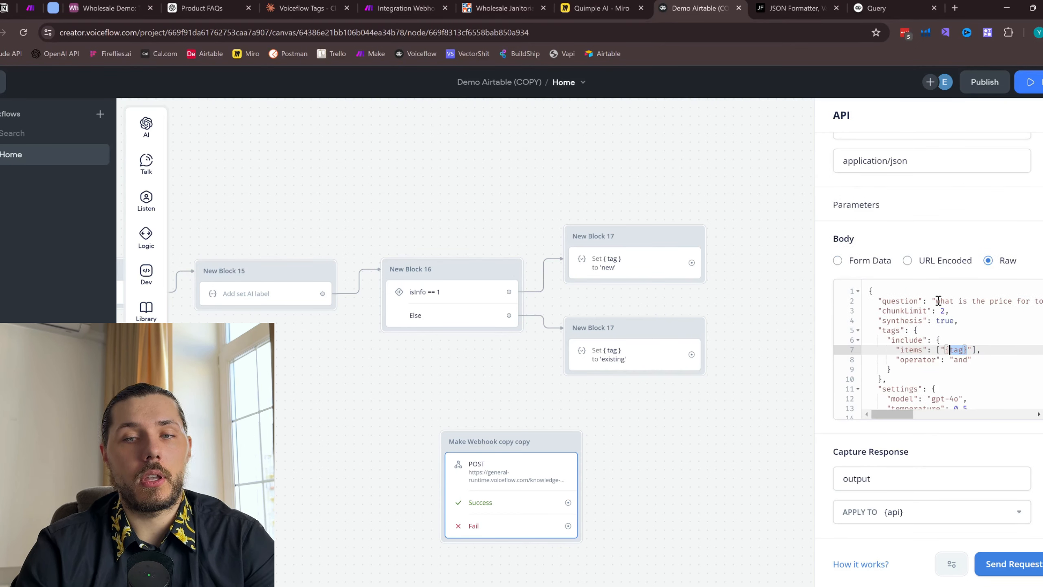
{"action": "left_click_drag", "start_coordinate": [937, 300], "coordinate": [1031, 302]}
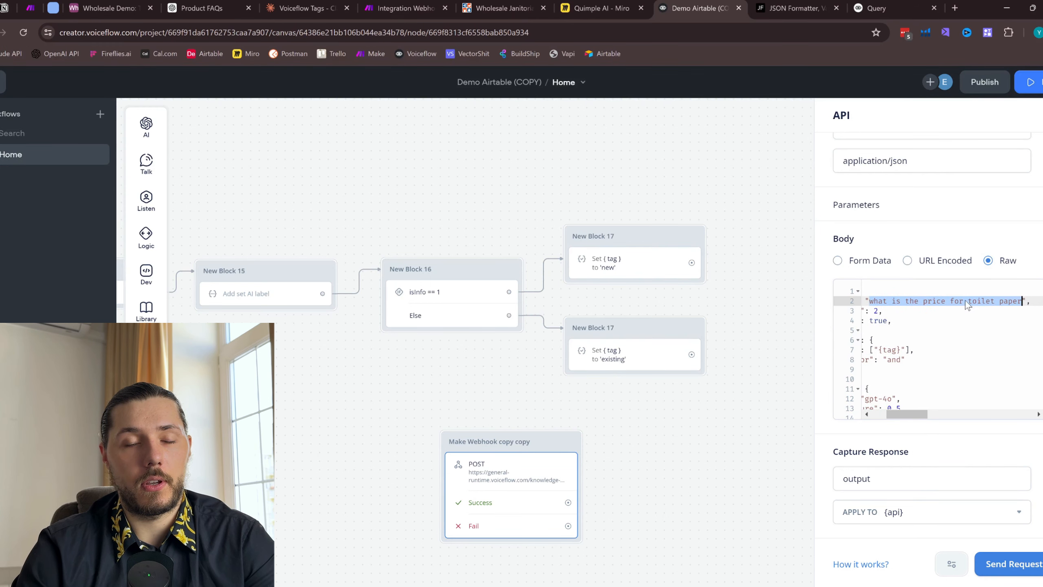
{"action": "left_click", "coordinate": [709, 302]}
{"action": "left_click_drag", "start_coordinate": [519, 440], "coordinate": [883, 236]}
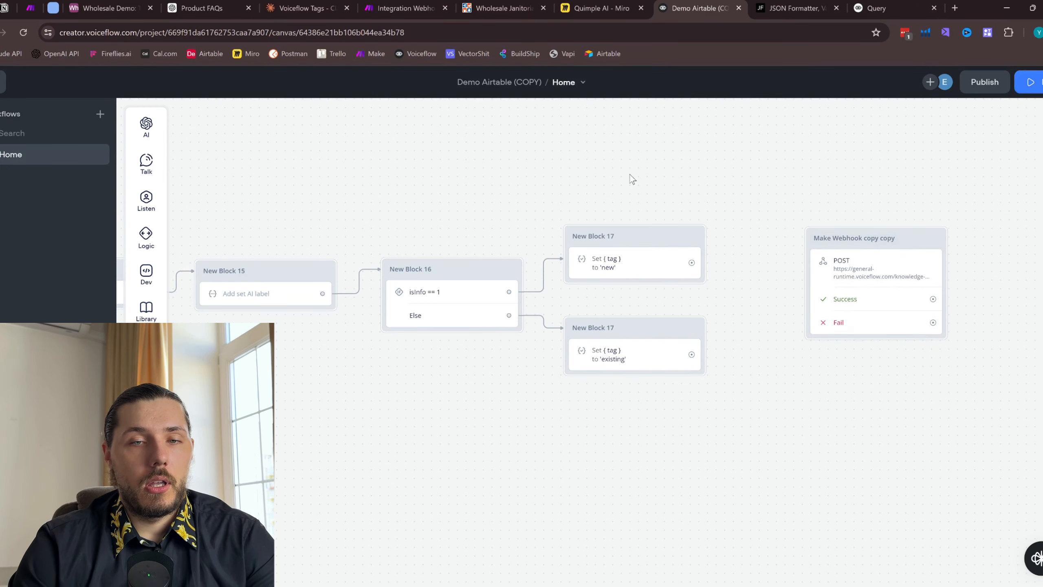
{"action": "scroll", "coordinate": [631, 179], "scroll_direction": "down", "scroll_amount": 10}
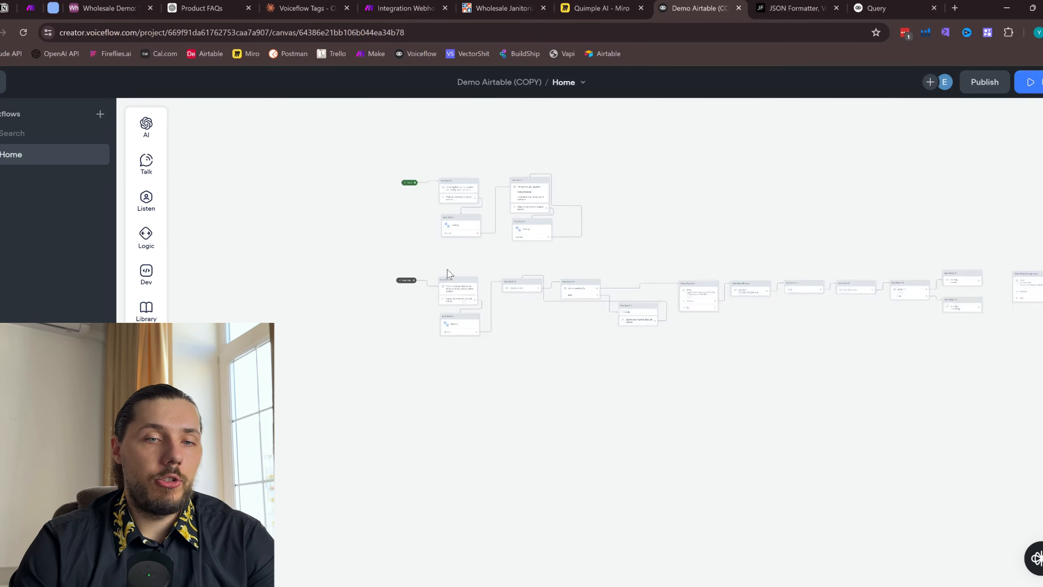
{"action": "scroll", "coordinate": [448, 272], "scroll_direction": "up", "scroll_amount": 10}
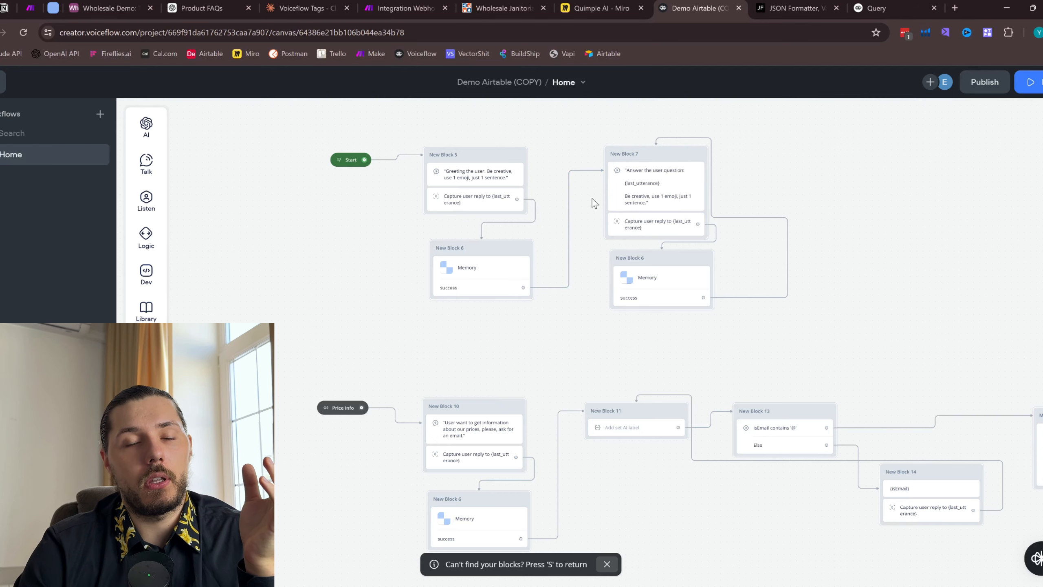
{"action": "left_click_drag", "start_coordinate": [447, 340], "coordinate": [451, 275]}
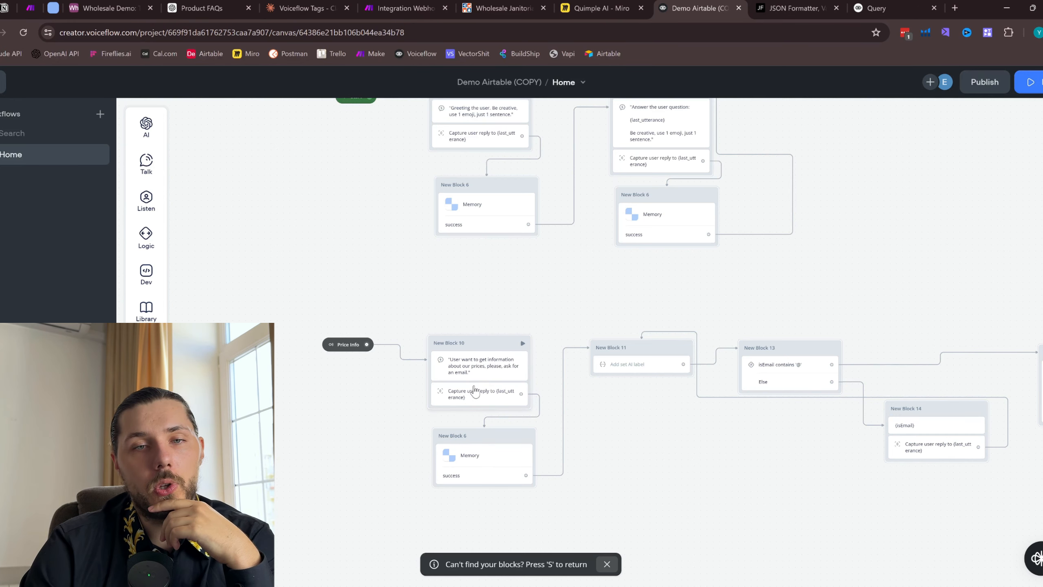
{"action": "left_click_drag", "start_coordinate": [779, 318], "coordinate": [748, 307]}
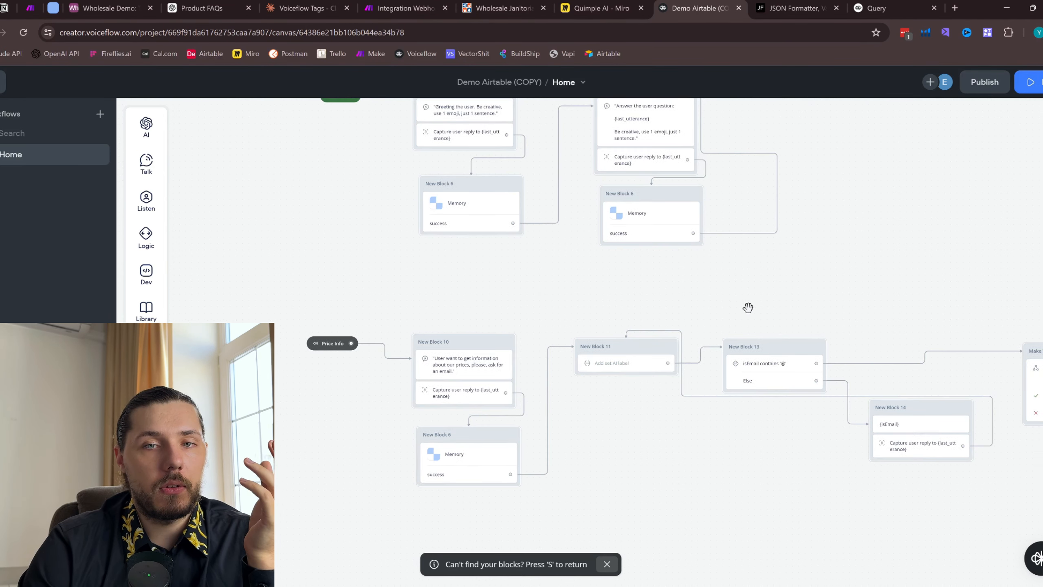
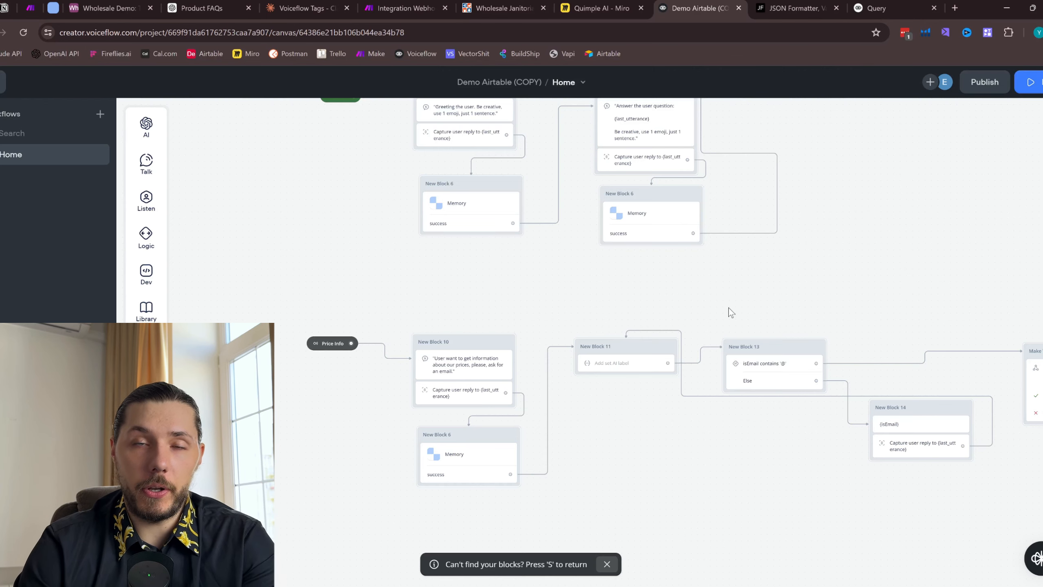
Move the Make Webhook copy copy block further right on the canvas
{"action": "scroll", "coordinate": [833, 280], "scroll_direction": "right", "scroll_amount": 10}
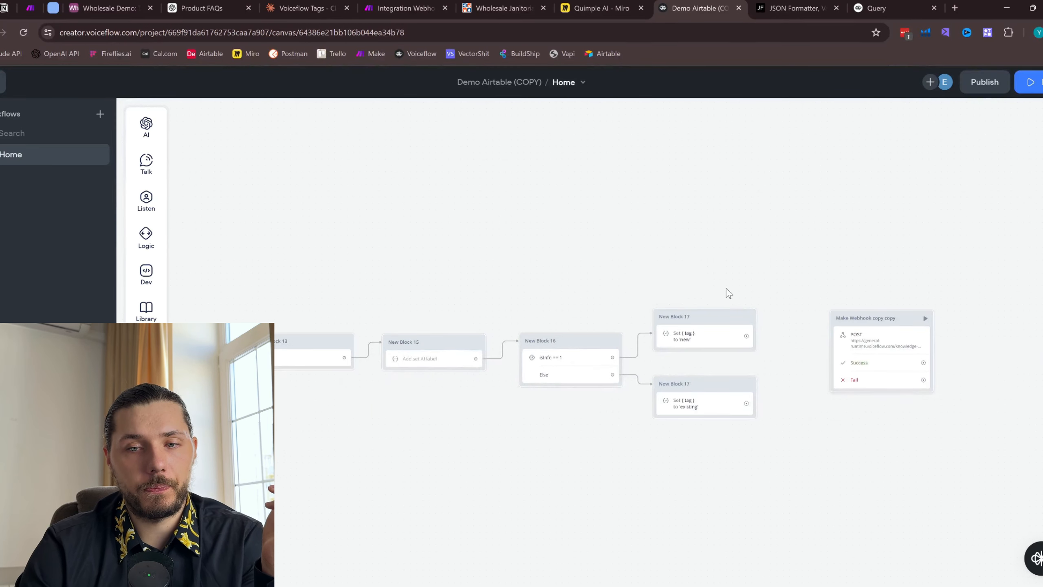
{"action": "scroll", "coordinate": [729, 293], "scroll_direction": "right", "scroll_amount": 3}
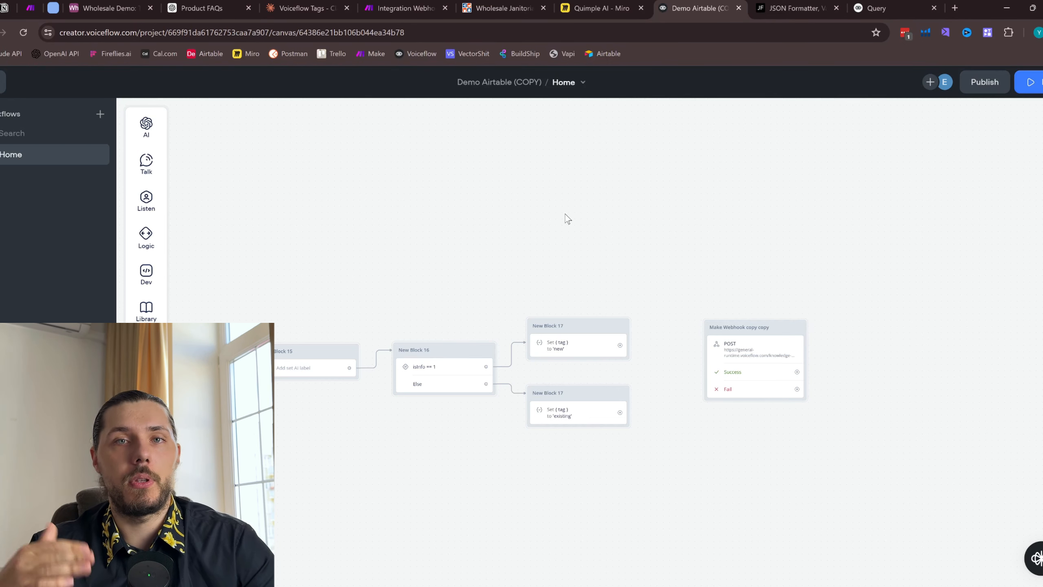
{"action": "left_click_drag", "start_coordinate": [731, 339], "coordinate": [955, 341]}
Add a new Set AI step in the gap before the Make Webhook block
{"action": "scroll", "coordinate": [677, 342], "scroll_direction": "up", "scroll_amount": 3}
{"action": "mouse_move", "coordinate": [154, 125]}
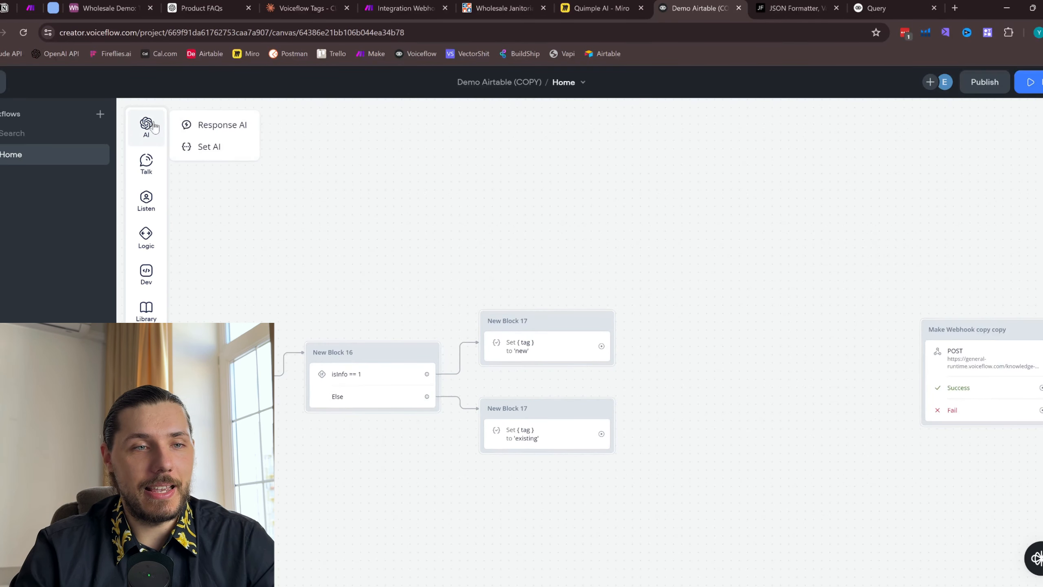
{"action": "left_click_drag", "start_coordinate": [209, 146], "coordinate": [747, 343]}
{"action": "scroll", "coordinate": [504, 240], "scroll_direction": "down", "scroll_amount": 3}
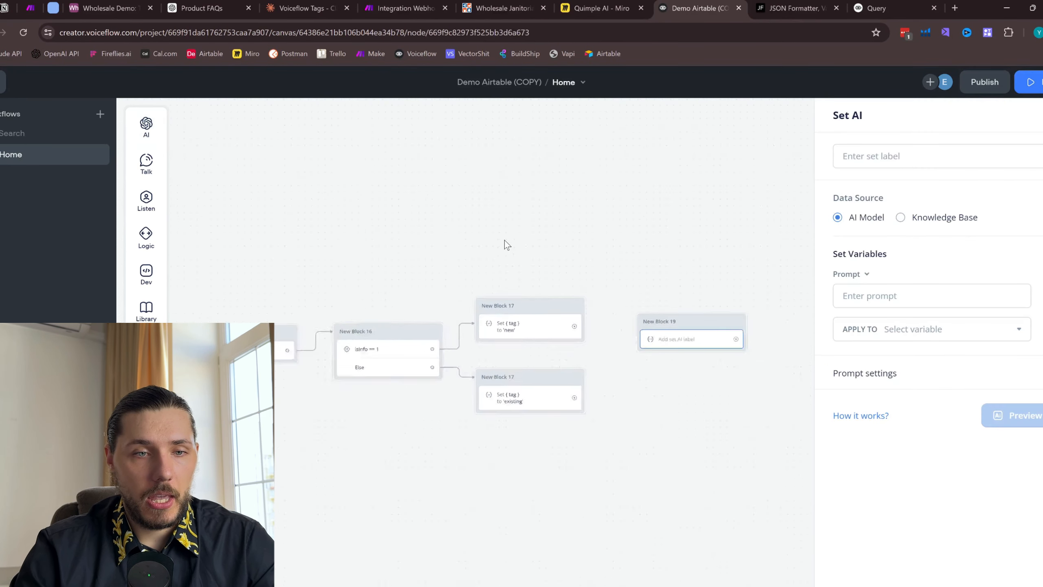
{"action": "left_click_drag", "start_coordinate": [309, 230], "coordinate": [765, 211]}
{"action": "left_click_drag", "start_coordinate": [310, 206], "coordinate": [745, 222]}
{"action": "scroll", "coordinate": [574, 211], "scroll_direction": "up", "scroll_amount": 4}
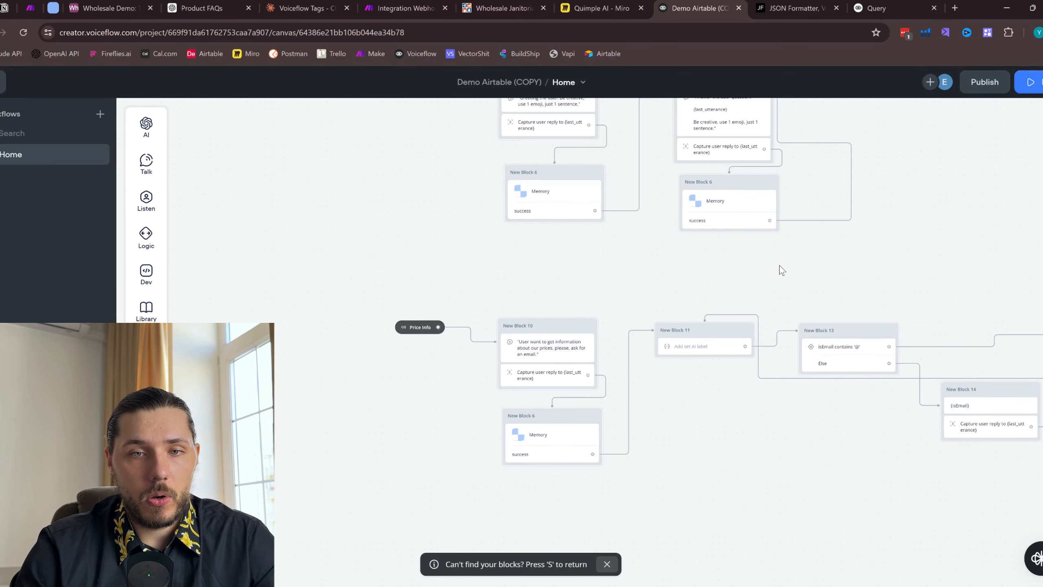
{"action": "left_click_drag", "start_coordinate": [780, 270], "coordinate": [627, 270]}
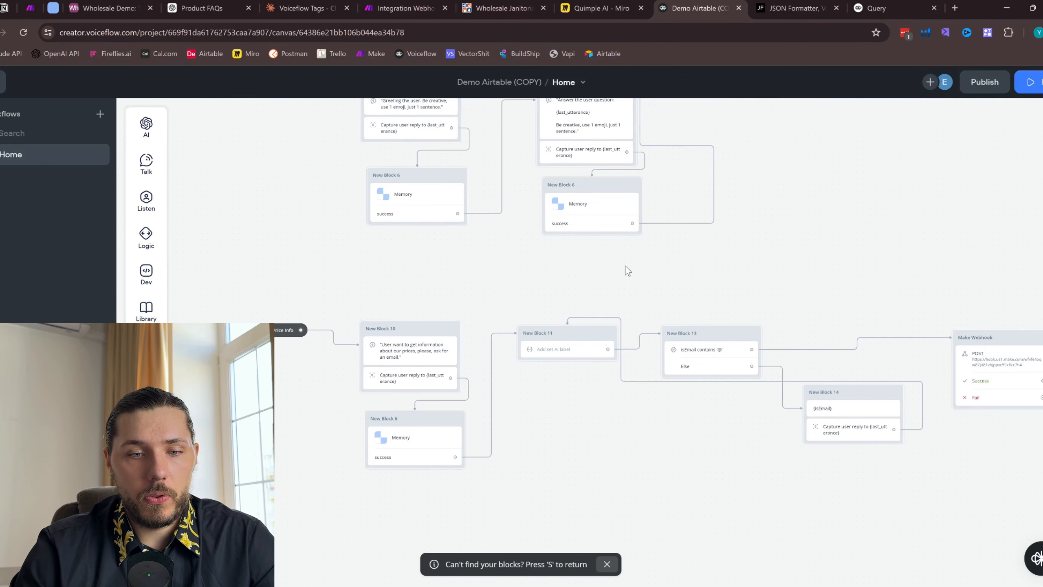
Map the top and second Memory blocks' custom_memory output to the customMemory variable
{"action": "left_click", "coordinate": [421, 185]}
{"action": "key", "text": "ctrl+c"}
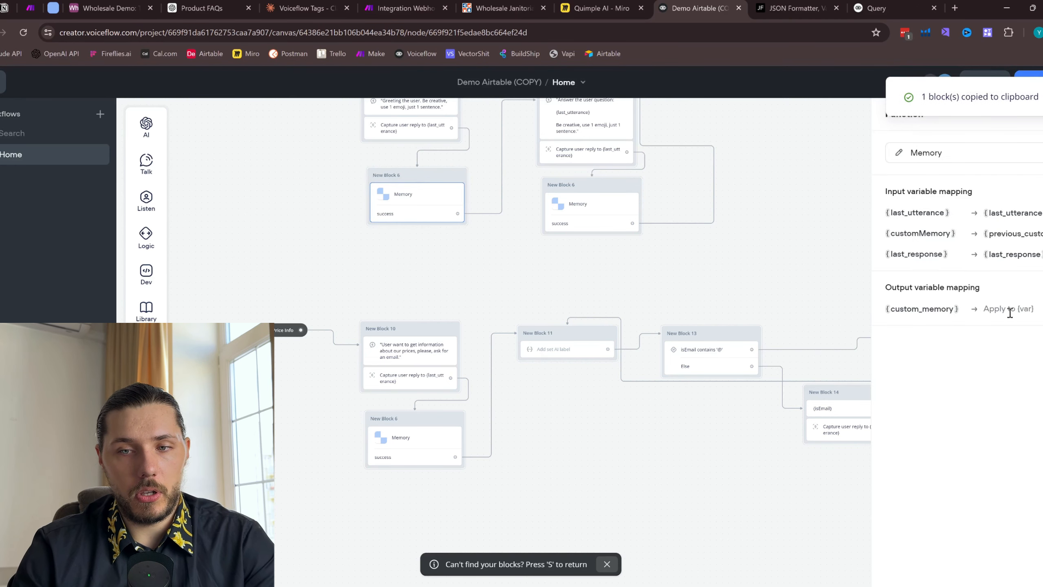
{"action": "left_click", "coordinate": [1010, 310]}
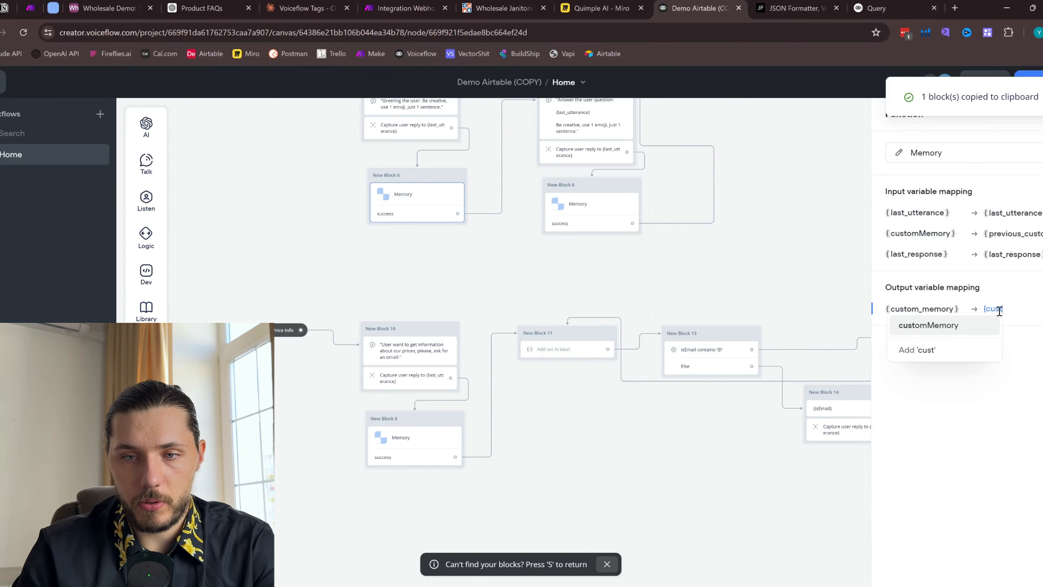
{"action": "left_click", "coordinate": [924, 324]}
{"action": "left_click", "coordinate": [597, 215]}
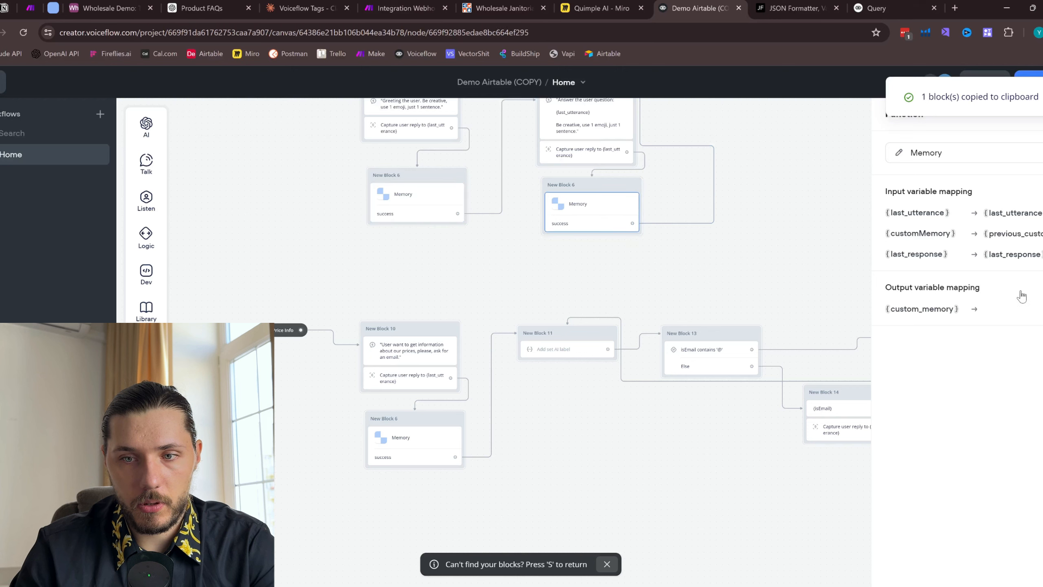
{"action": "left_click", "coordinate": [1010, 306]}
{"action": "type", "text": "cus"}
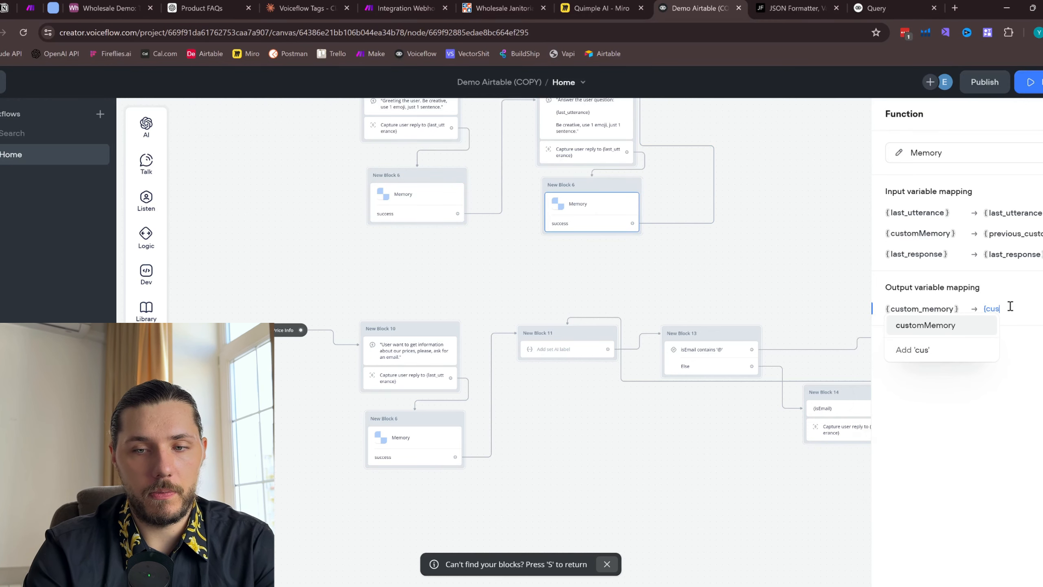
{"action": "left_click", "coordinate": [925, 328]}
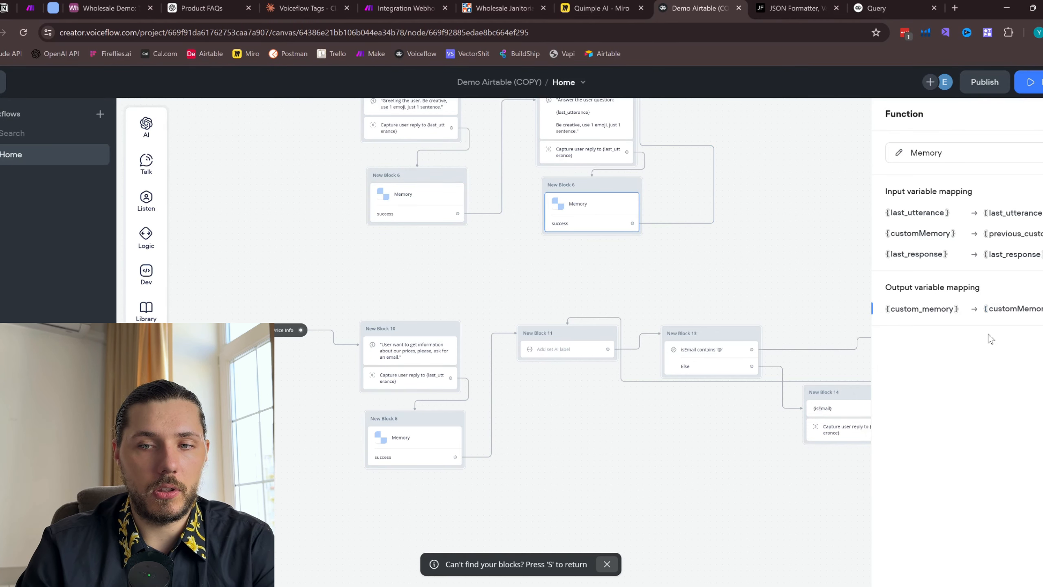
Map the bottom Memory block's custom_memory output to customMemory as well
{"action": "left_click", "coordinate": [400, 444]}
{"action": "left_click", "coordinate": [1023, 308]}
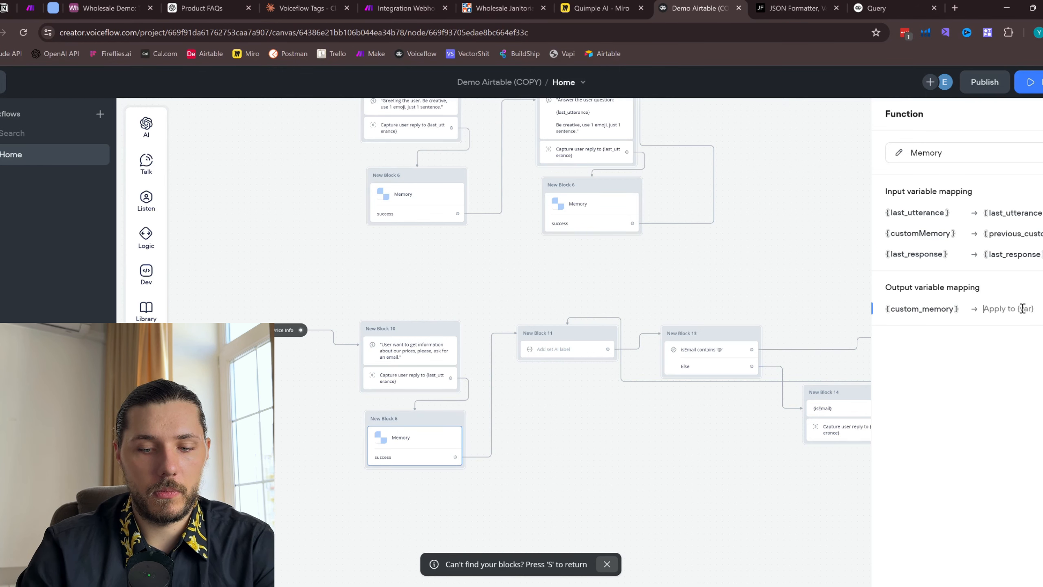
{"action": "type", "text": "cust"}
{"action": "left_click", "coordinate": [924, 326]}
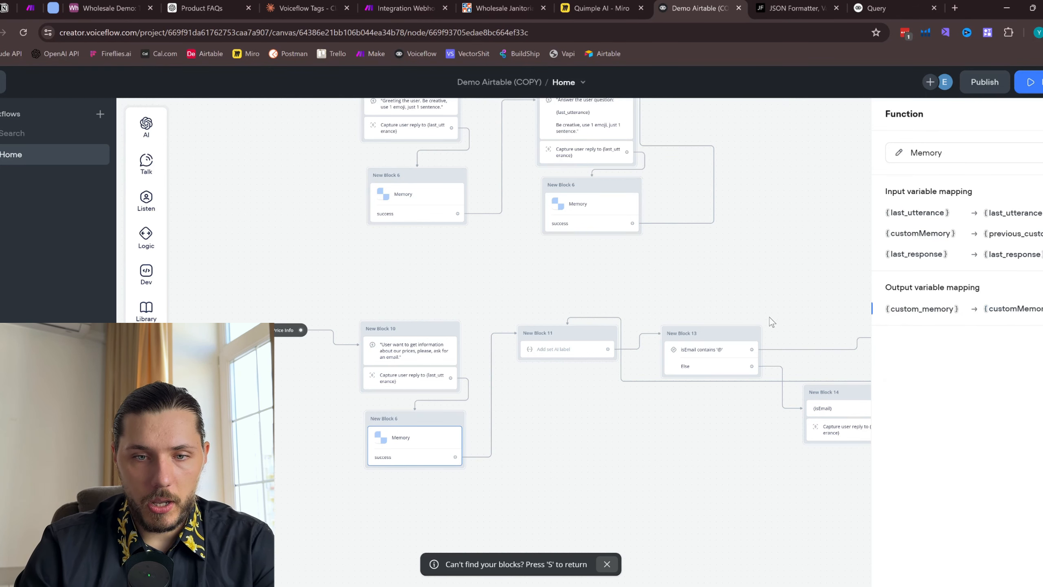
{"action": "left_click_drag", "start_coordinate": [709, 272], "coordinate": [512, 245]}
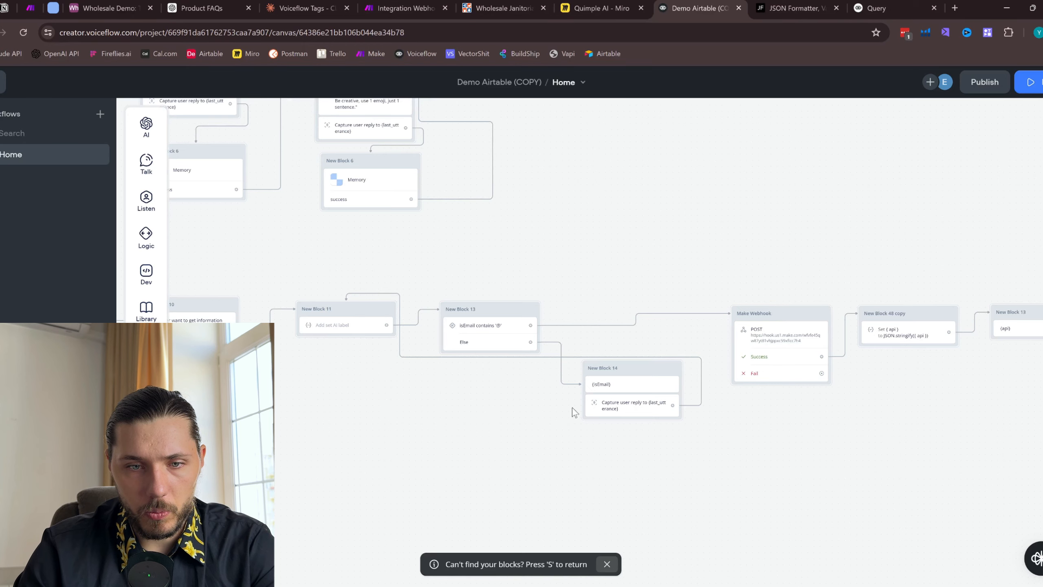
Duplicate the bottom Memory block and place the copy below New Block 14
{"action": "left_click_drag", "start_coordinate": [424, 427], "coordinate": [502, 423]}
{"action": "right_click", "coordinate": [276, 387]}
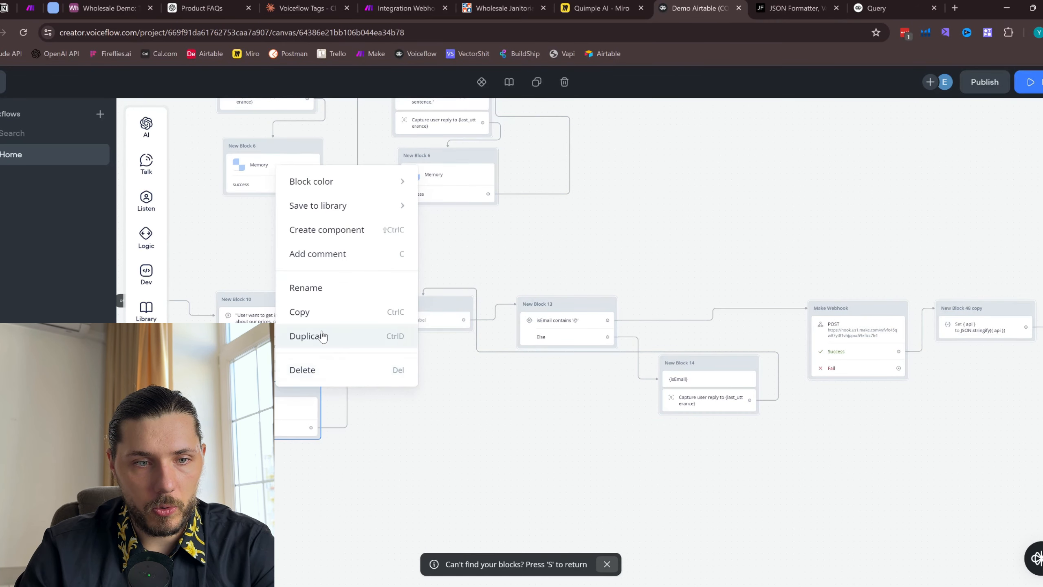
{"action": "left_click", "coordinate": [323, 336]}
{"action": "left_click_drag", "start_coordinate": [559, 320], "coordinate": [345, 412]}
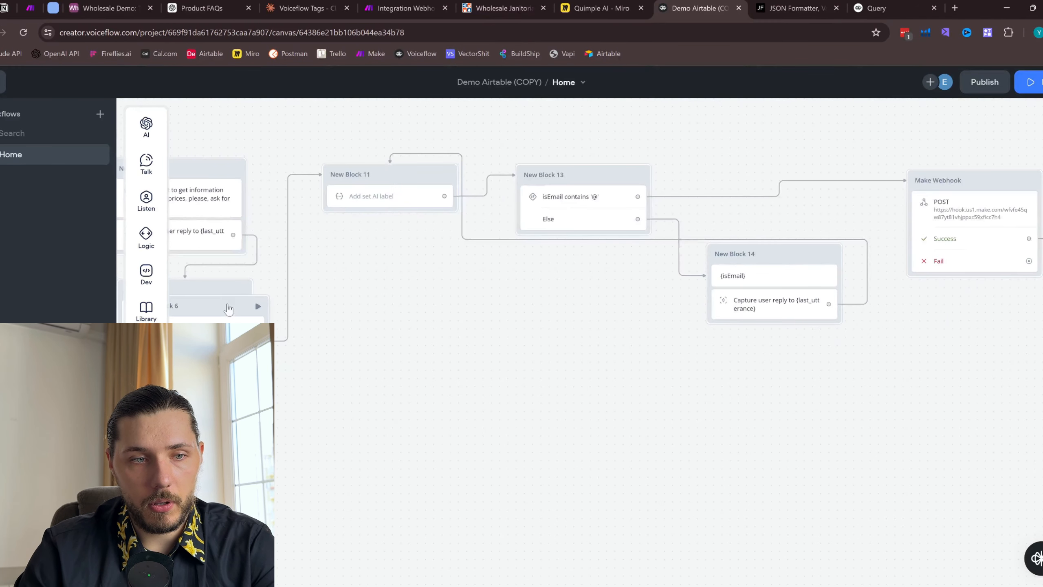
{"action": "left_click_drag", "start_coordinate": [228, 309], "coordinate": [841, 367]}
Connect the email capture to the copied Memory block and route its success into New Block 11
{"action": "left_click_drag", "start_coordinate": [829, 304], "coordinate": [792, 366]}
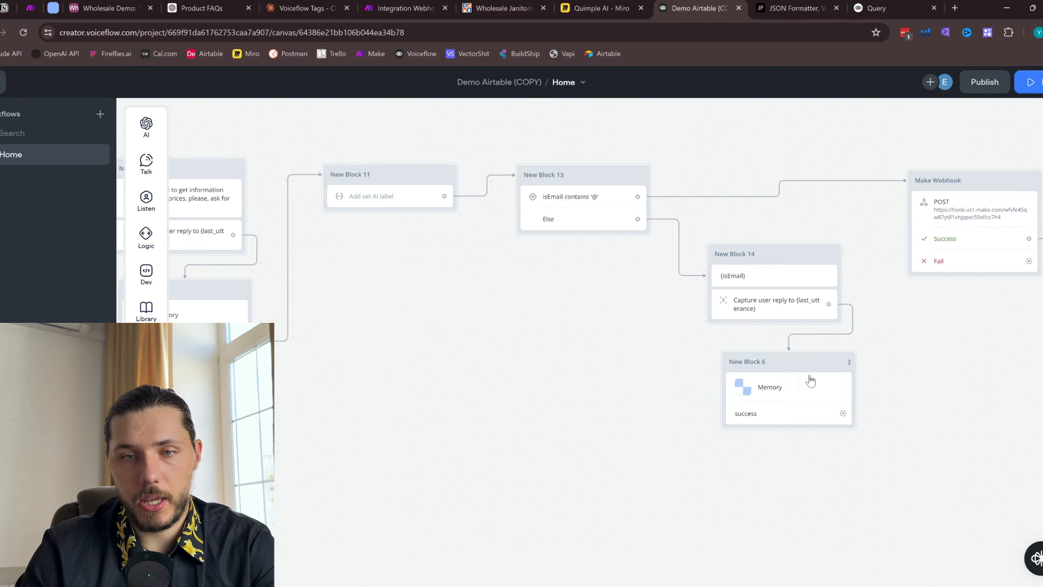
{"action": "left_click_drag", "start_coordinate": [845, 413], "coordinate": [400, 173]}
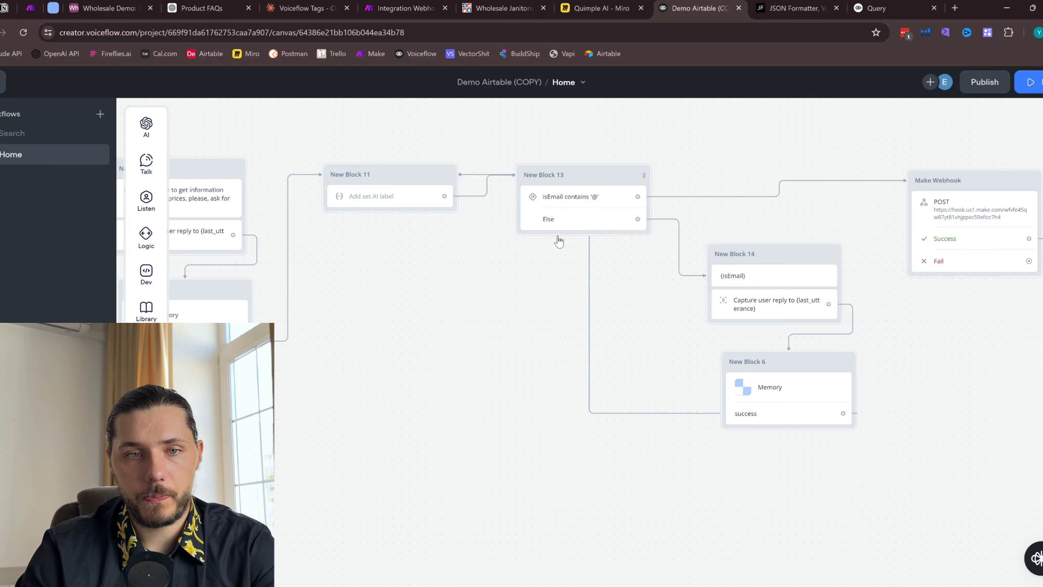
{"action": "left_click_drag", "start_coordinate": [590, 305], "coordinate": [857, 279]}
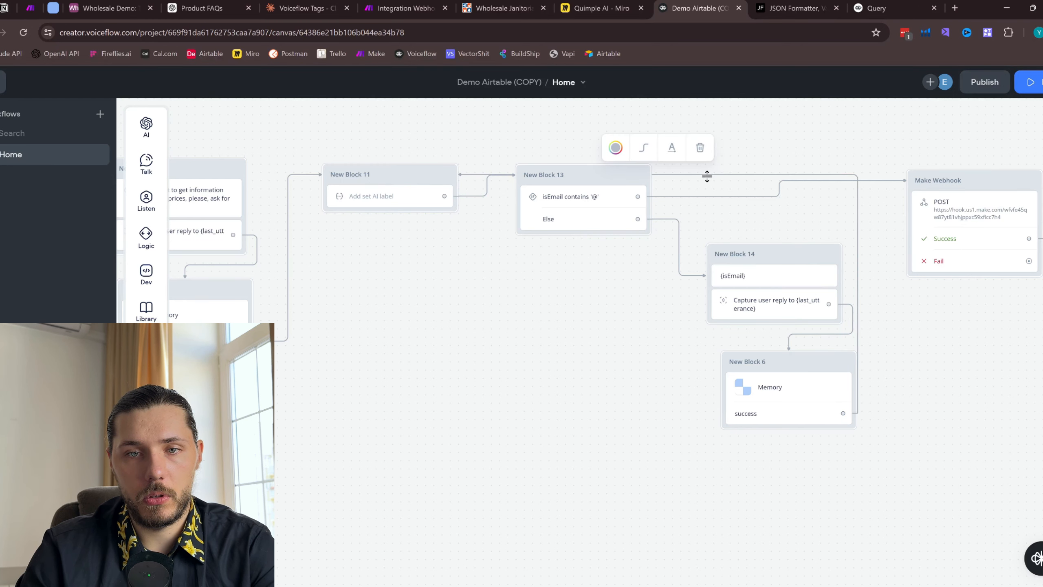
{"action": "left_click_drag", "start_coordinate": [707, 176], "coordinate": [703, 134]}
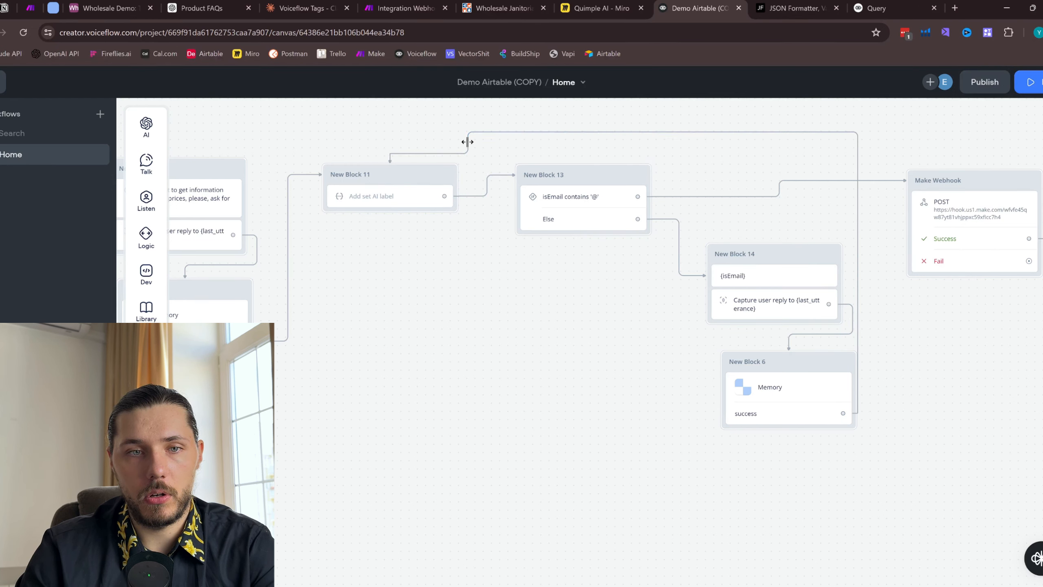
{"action": "left_click_drag", "start_coordinate": [467, 142], "coordinate": [410, 141]}
{"action": "scroll", "coordinate": [525, 226], "scroll_direction": "down", "scroll_amount": 2}
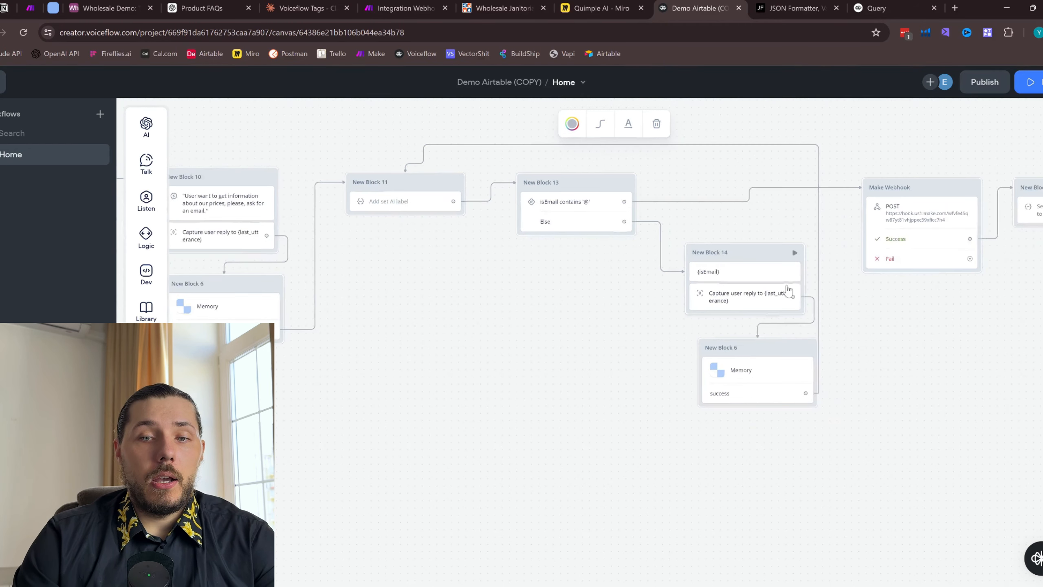
{"action": "mouse_move", "coordinate": [826, 266]}
{"action": "left_mouse_down"}
{"action": "mouse_move", "coordinate": [829, 256]}
{"action": "mouse_move", "coordinate": [838, 271]}
{"action": "left_mouse_up"}
{"action": "left_click_drag", "start_coordinate": [873, 340], "coordinate": [530, 361]}
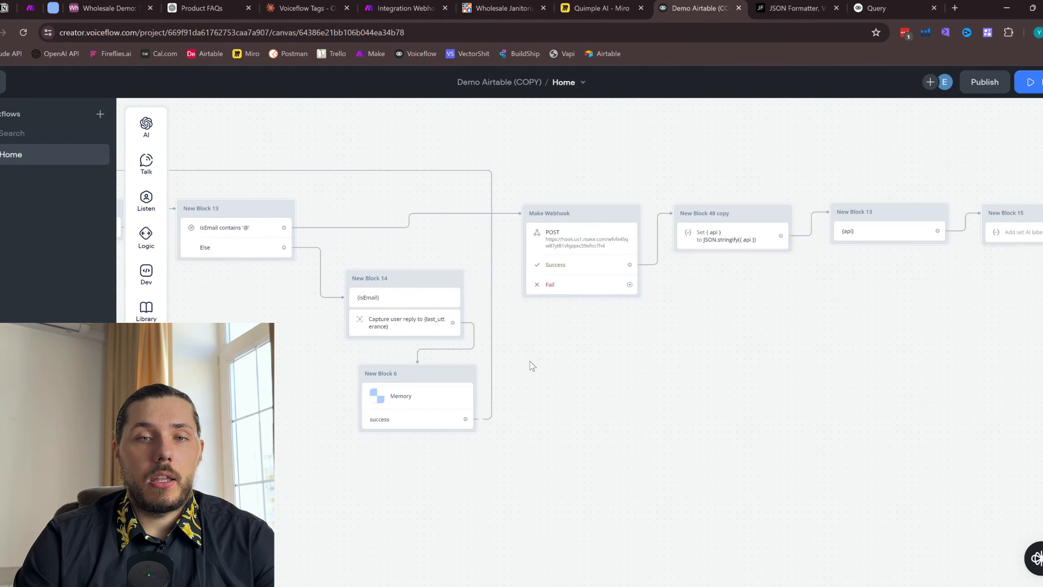
Review the copied Memory block's settings
{"action": "left_click", "coordinate": [419, 399]}
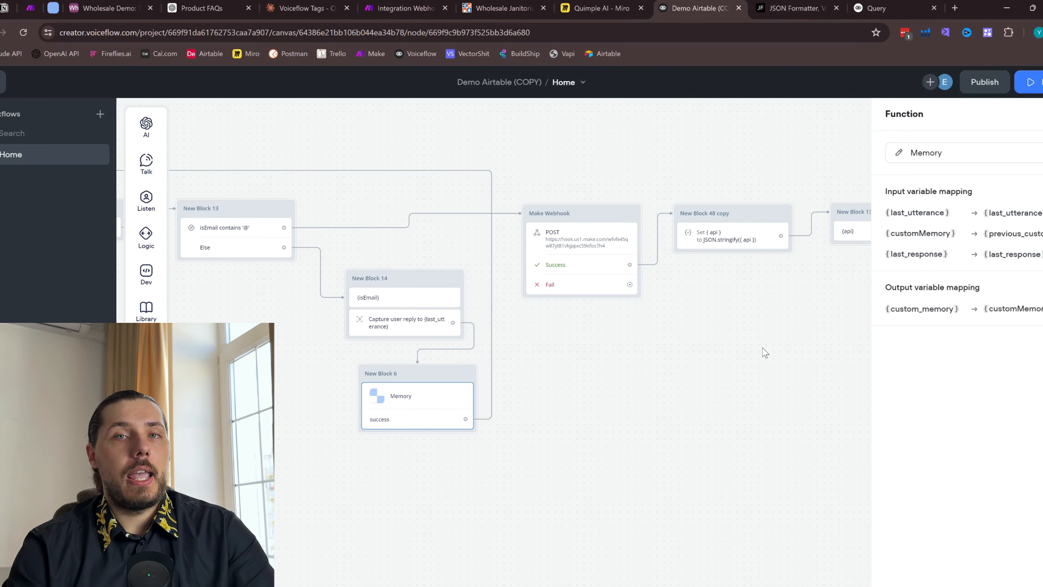
{"action": "left_click", "coordinate": [696, 354]}
{"action": "scroll", "coordinate": [566, 356], "scroll_direction": "right", "scroll_amount": 10}
{"action": "scroll", "coordinate": [668, 387], "scroll_direction": "right", "scroll_amount": 12}
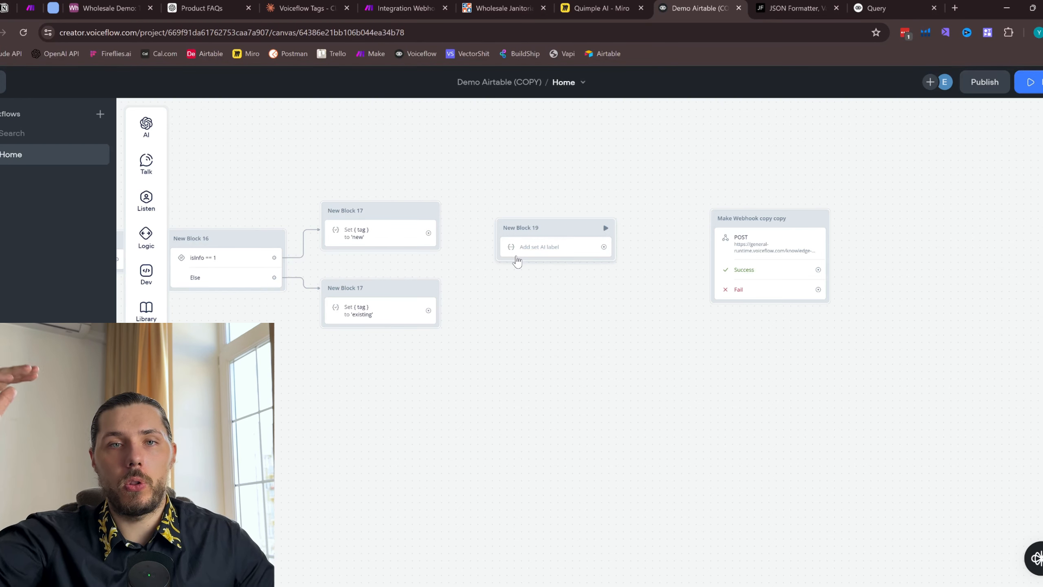
Write the AI prompt telling it to find and output only the user's last question
{"action": "left_click", "coordinate": [526, 251]}
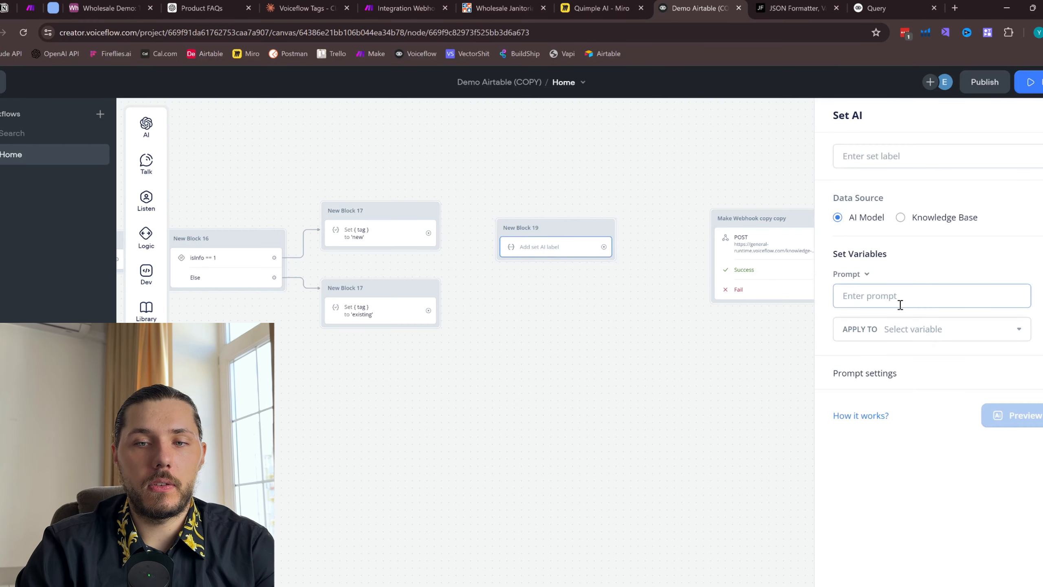
{"action": "type", "text": "Your goal is to identify what i"}
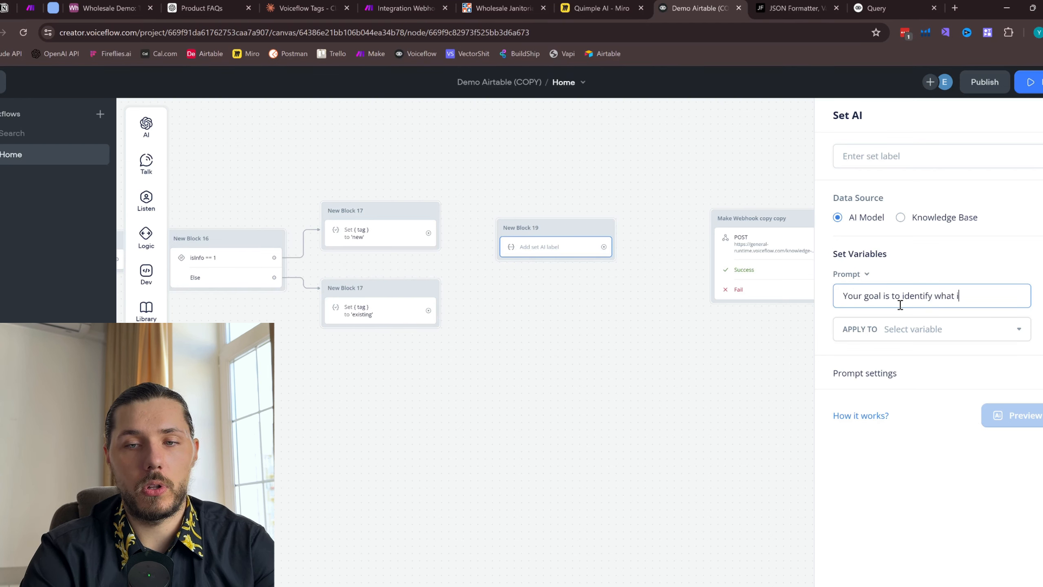
{"action": "type", "text": "s the user question"}
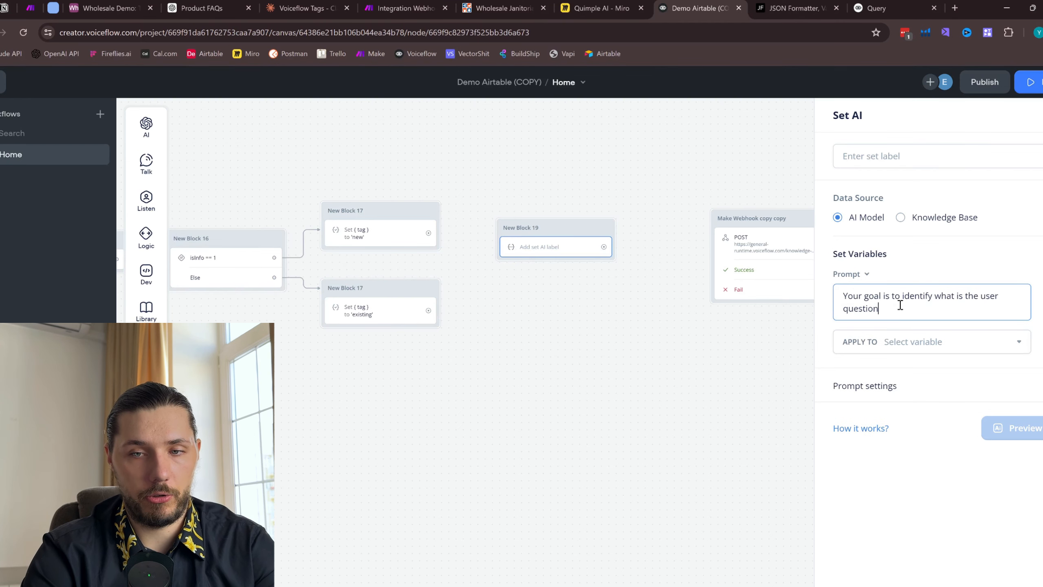
{"action": "type", "text": "."}
{"action": "key", "text": "Return"}
{"action": "key", "text": "Return"}
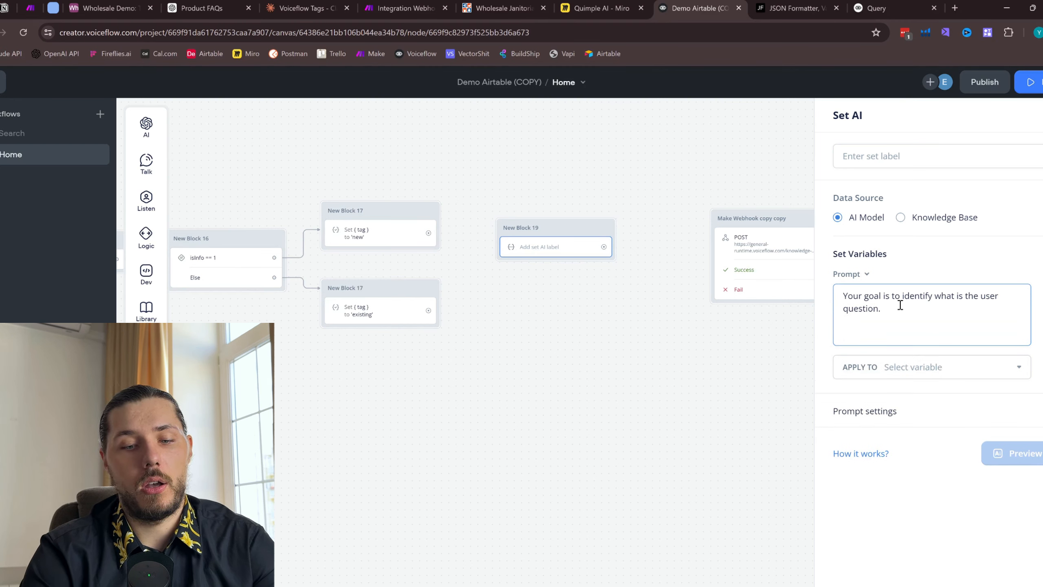
{"action": "key", "text": "Return"}
{"action": "key", "text": "Return"}
{"action": "key", "text": "Return"}
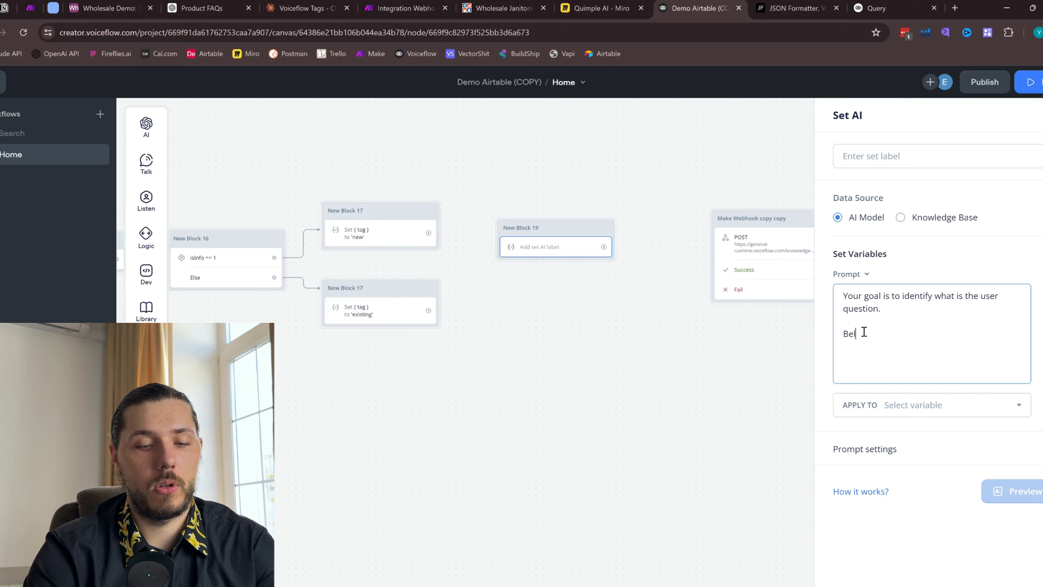
{"action": "type", "text": "vide the whole conve"}
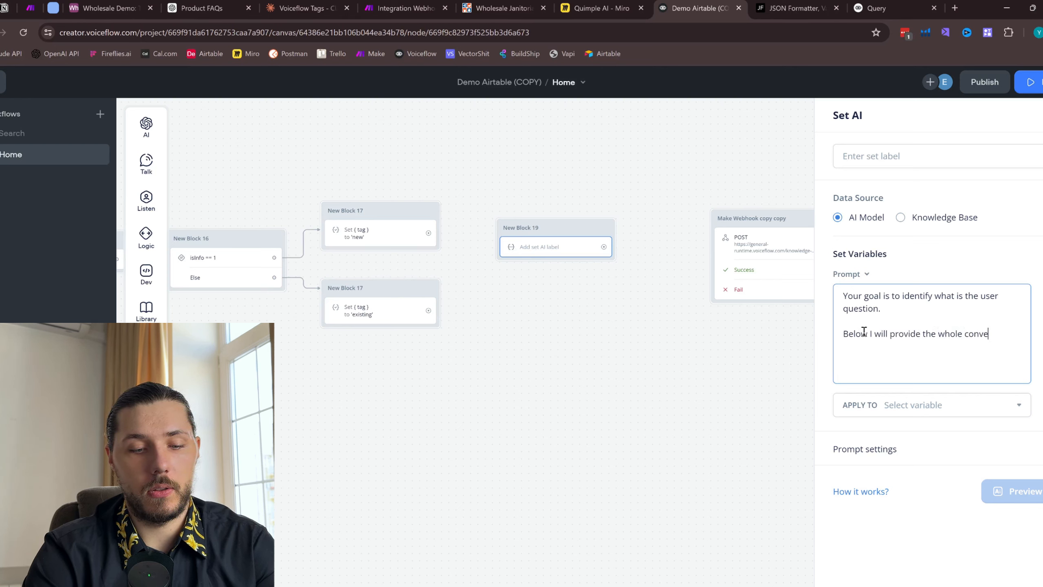
{"action": "type", "text": "rsation history."}
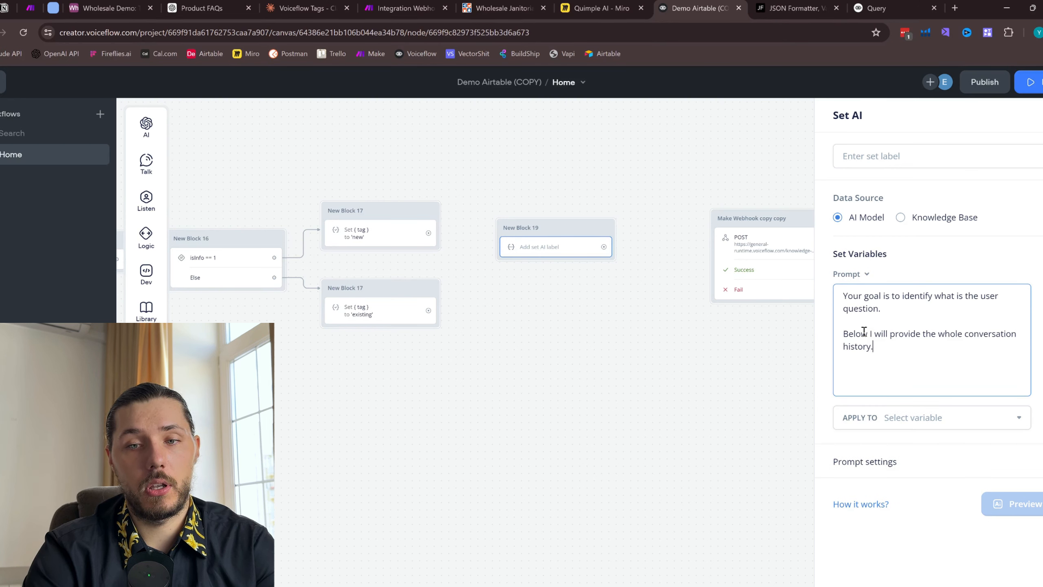
{"action": "type", "text": " Please, analyze i"}
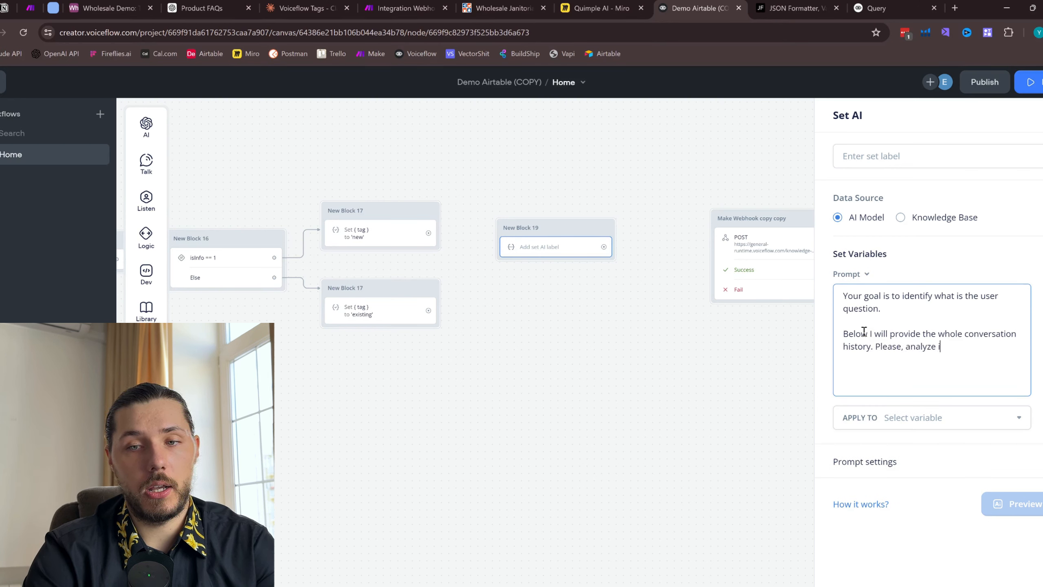
{"action": "type", "text": "t carefully and find the last"}
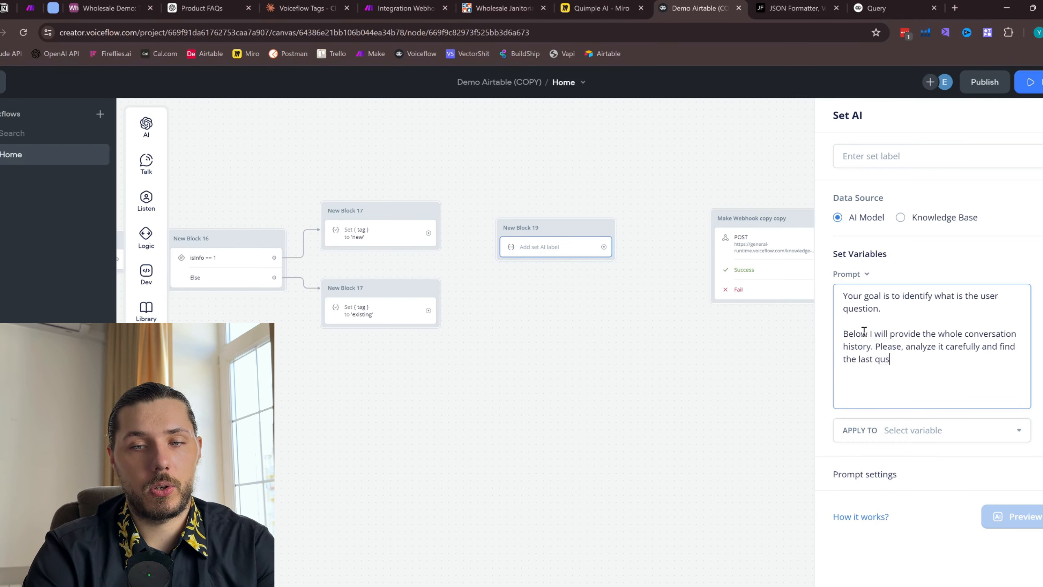
{"action": "type", "text": " qus"}
{"action": "key", "text": "BackSpace"}
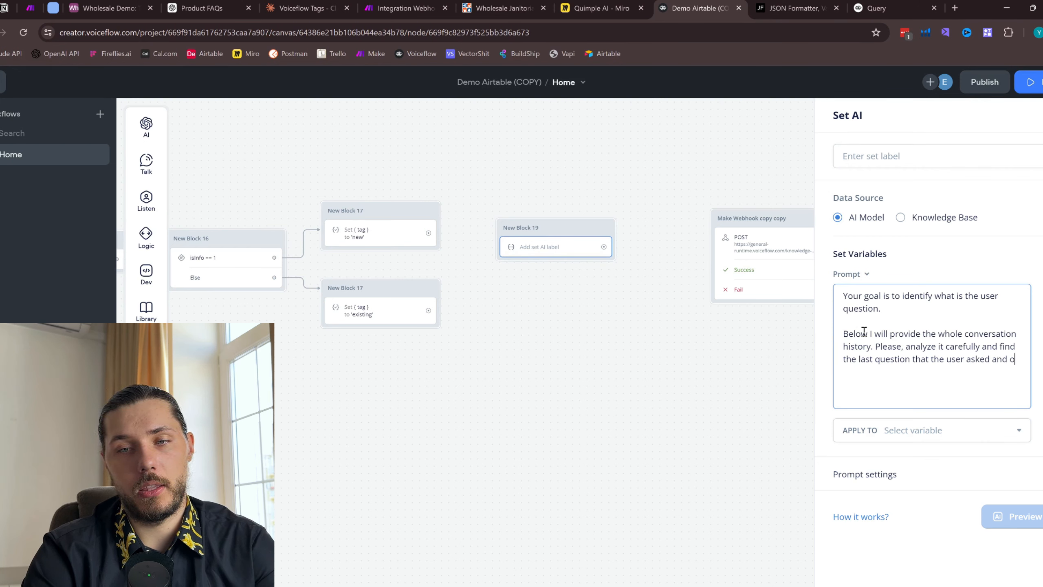
{"action": "type", "text": "tpu"}
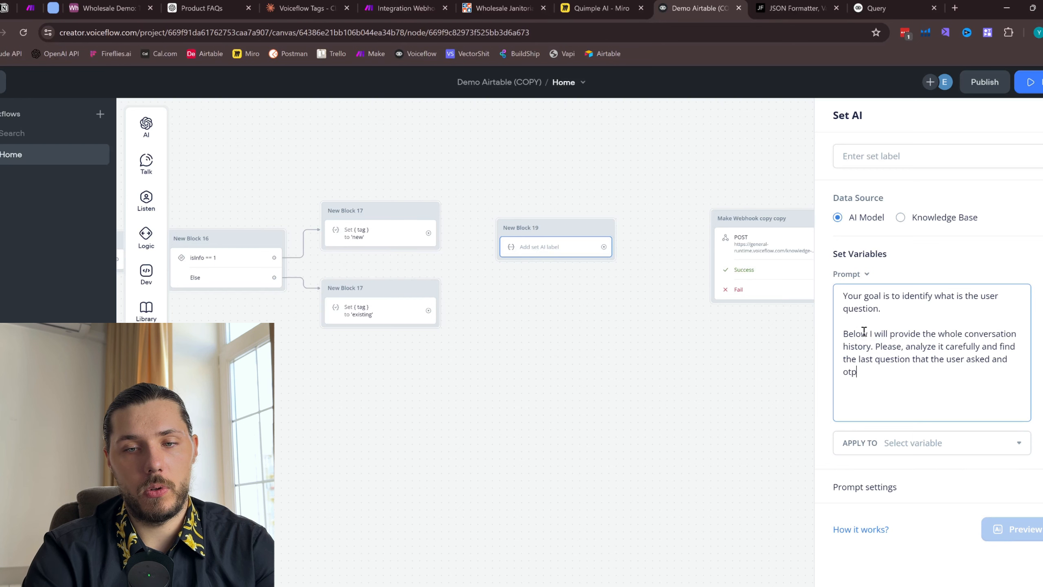
{"action": "key", "text": "BackSpace"}
{"action": "key", "text": "BackSpace"}
{"action": "type", "text": "uptut this"}
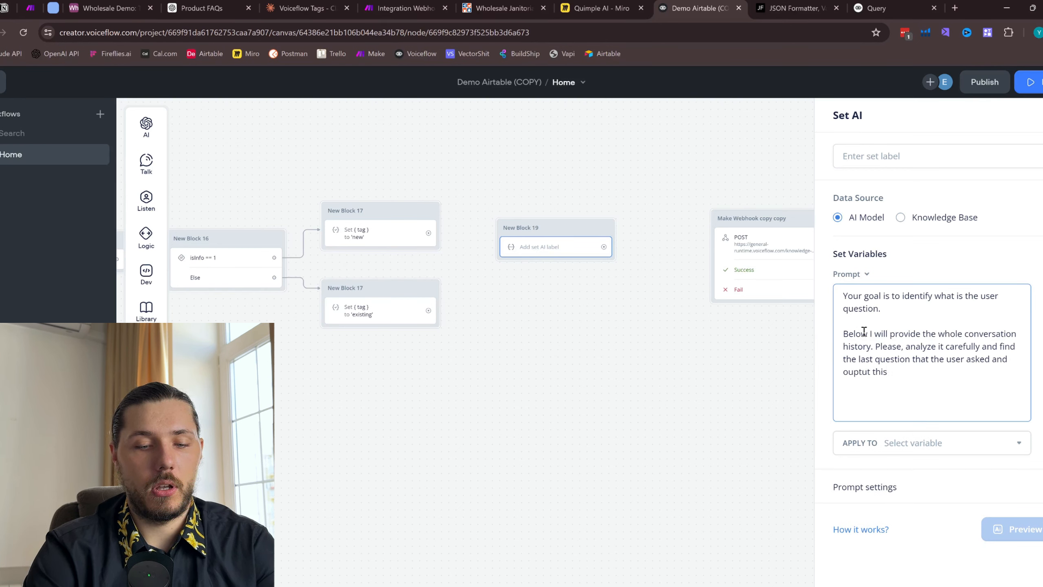
{"action": "type", "text": " question."}
{"action": "key", "text": "Return"}
{"action": "key", "text": "Return"}
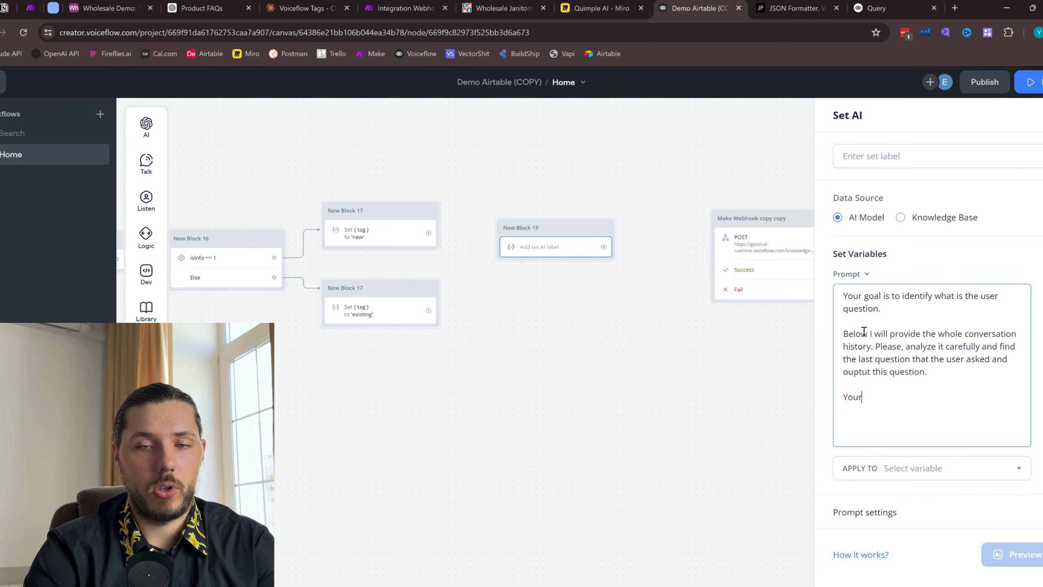
{"action": "type", "text": "You"}
{"action": "key", "text": "BackSpace"}
{"action": "key", "text": "BackSpace"}
{"action": "key", "text": "BackSpace"}
{"action": "key", "text": "BackSpace"}
{"action": "key", "text": "Return"}
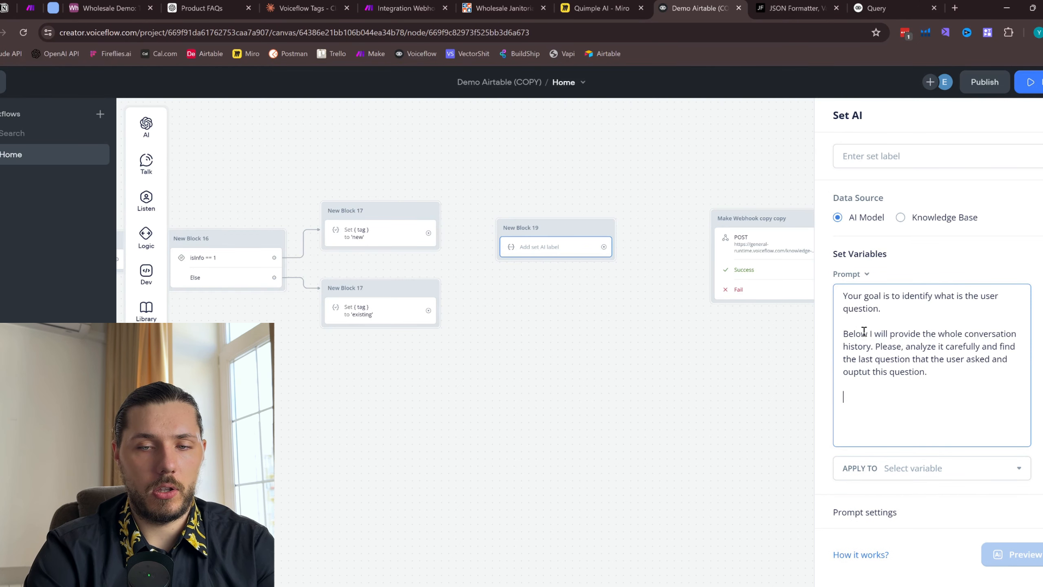
{"action": "type", "text": "Yo"}
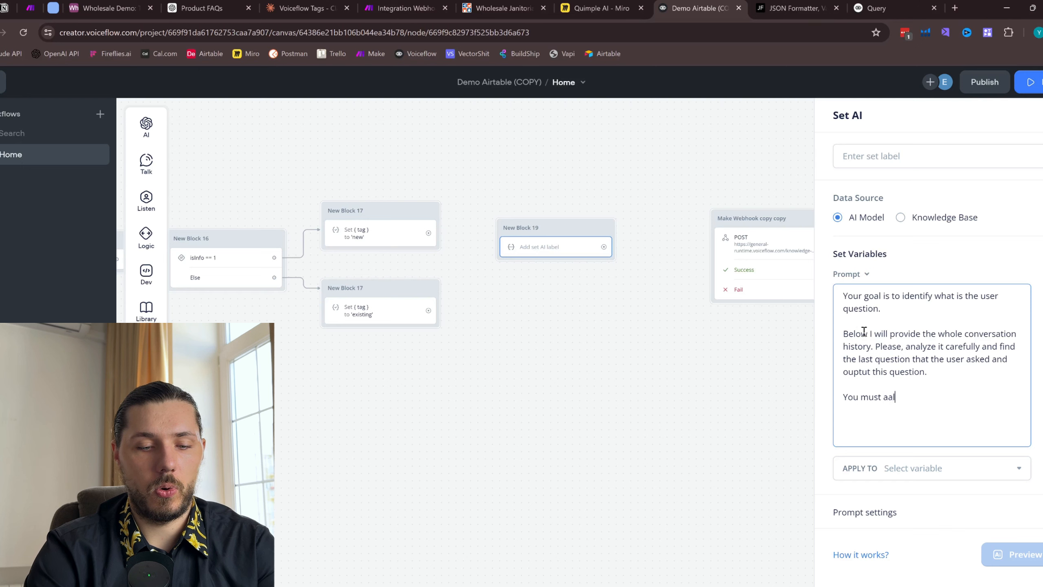
{"action": "type", "text": "u must always"}
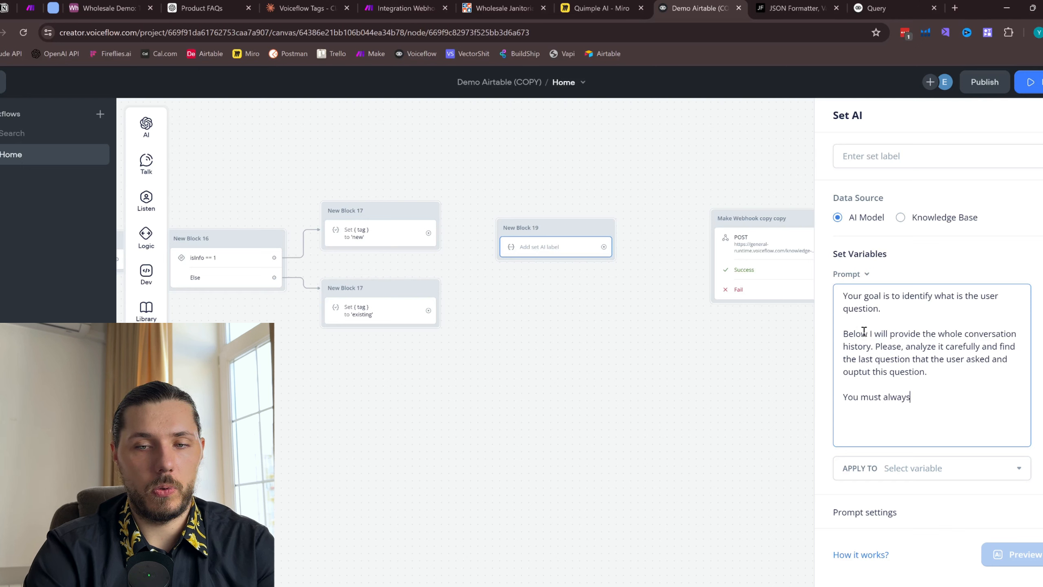
{"action": "type", "text": " only ouput the"}
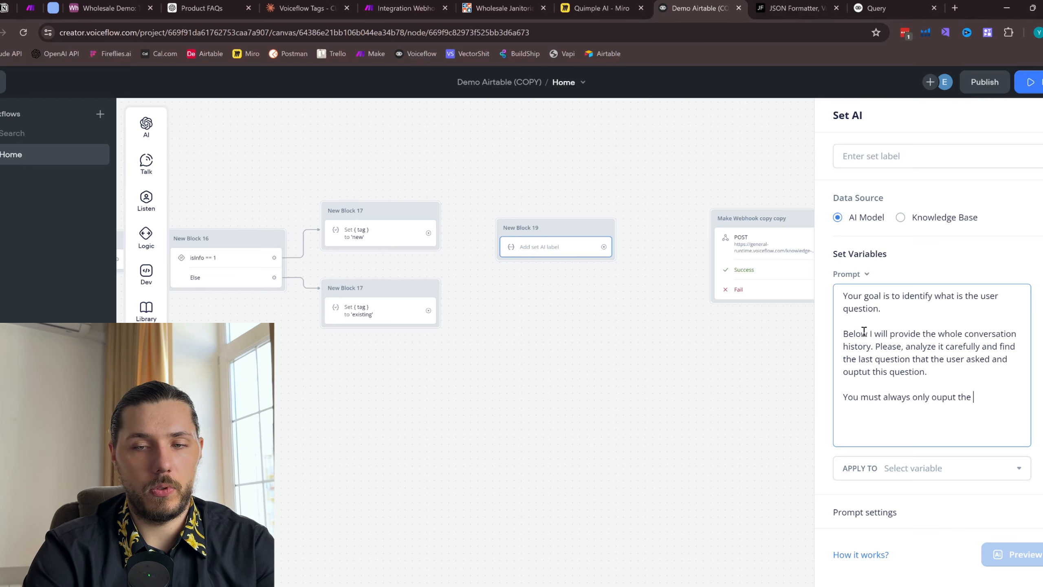
{"action": "type", "text": " question, nothing"}
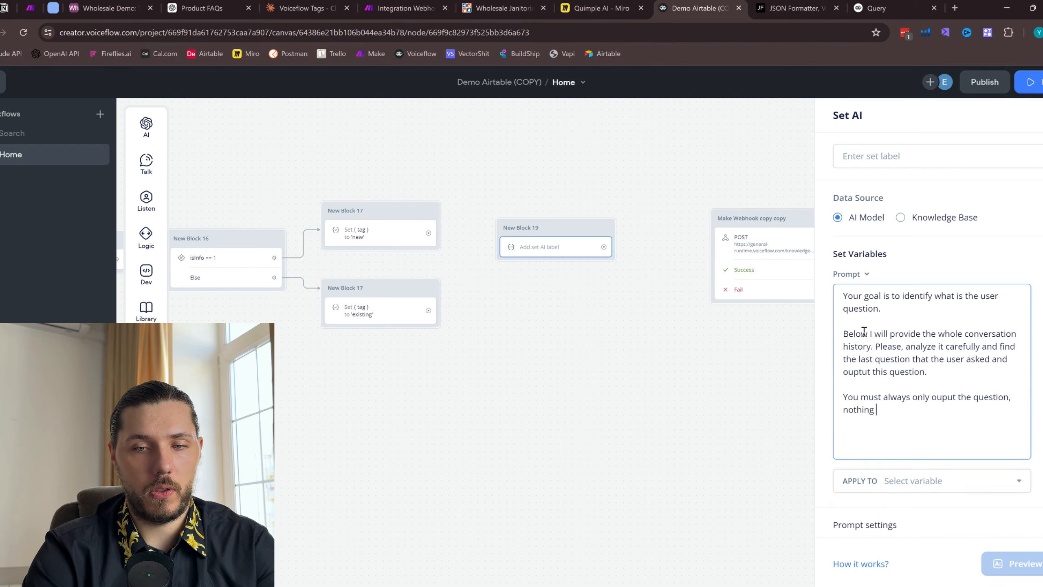
{"action": "type", "text": " else."}
Save the AI result to a new userQuestion variable using GPT-4o at temperature 0.10
{"action": "left_click", "coordinate": [961, 480]}
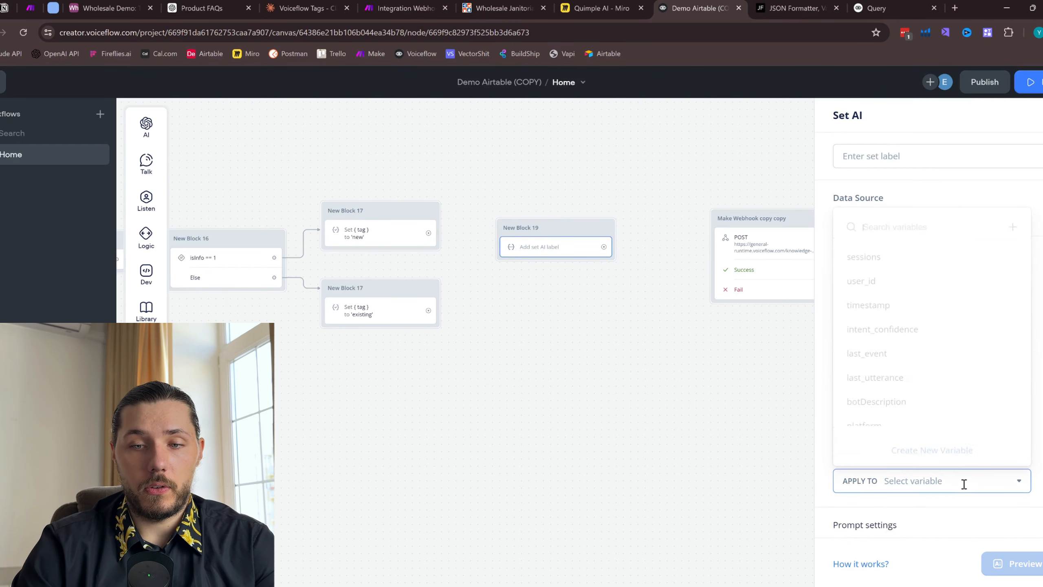
{"action": "type", "text": "u"}
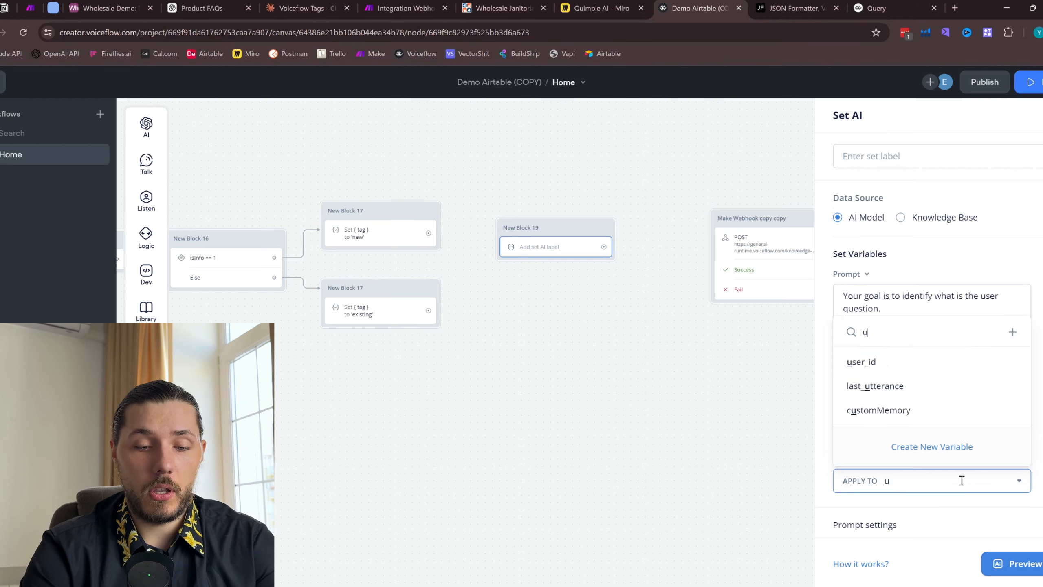
{"action": "type", "text": "serQu"}
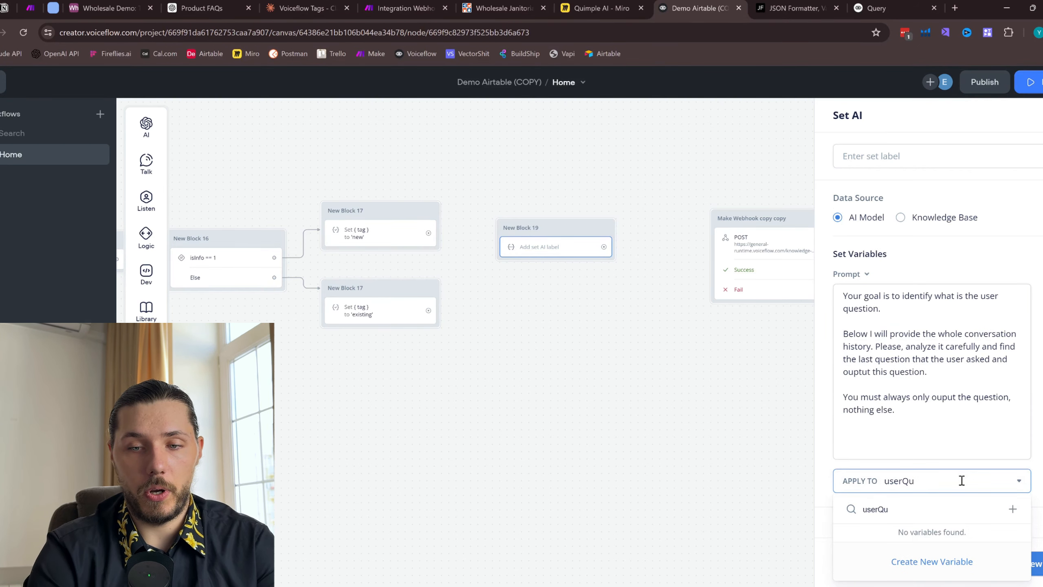
{"action": "left_click", "coordinate": [1013, 510]}
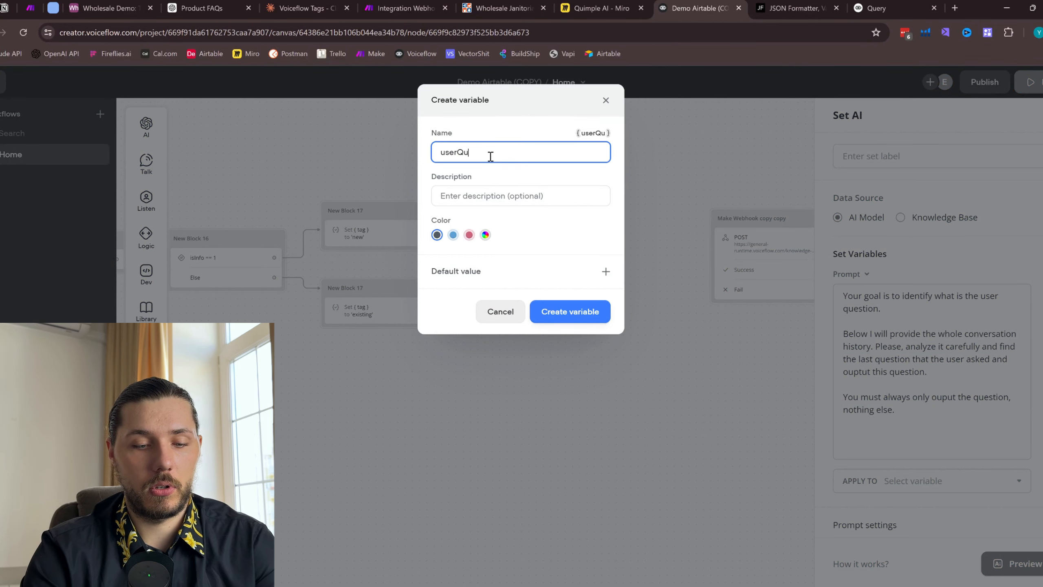
{"action": "left_click", "coordinate": [570, 312]}
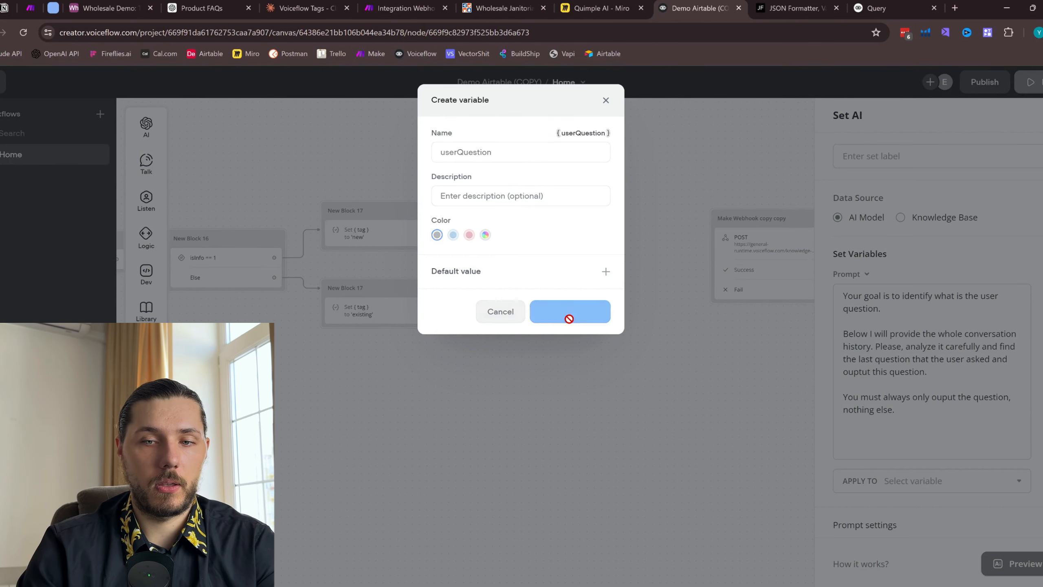
{"action": "scroll", "coordinate": [948, 507], "scroll_direction": "down", "scroll_amount": 1}
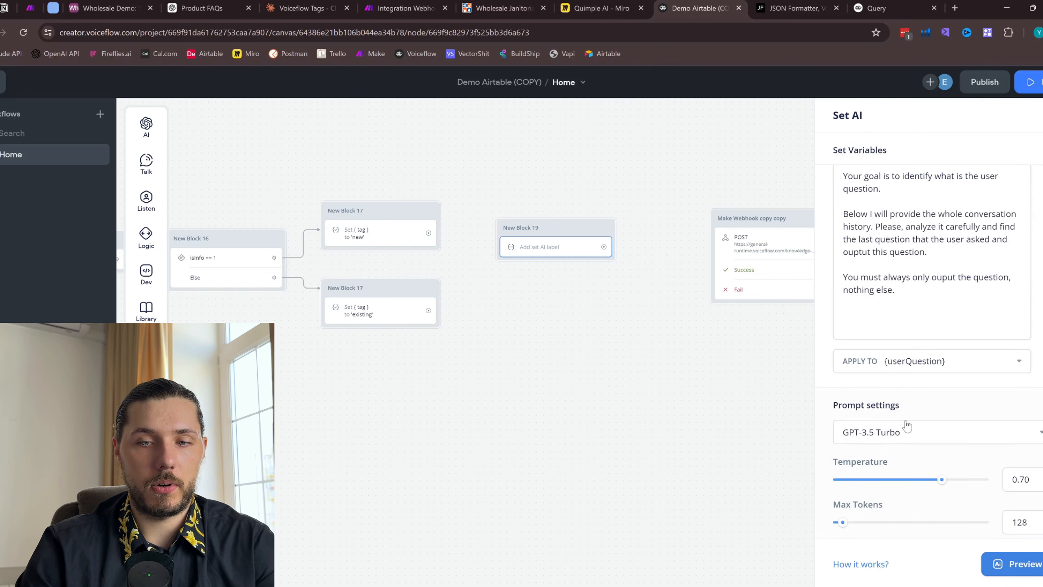
{"action": "left_click", "coordinate": [903, 431]}
{"action": "left_click", "coordinate": [914, 324]}
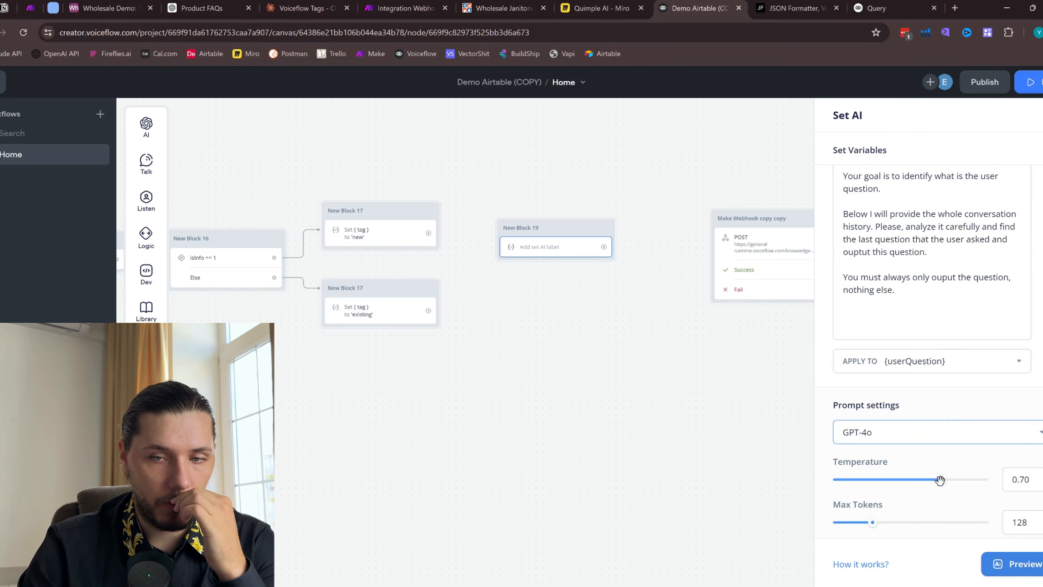
{"action": "left_click_drag", "start_coordinate": [941, 480], "coordinate": [851, 488]}
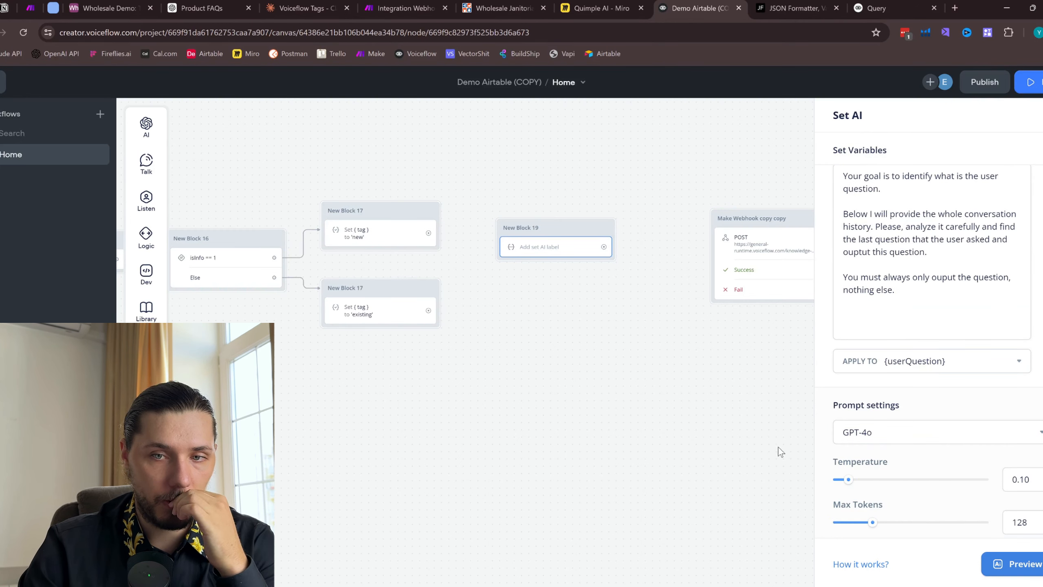
{"action": "left_click", "coordinate": [874, 327]}
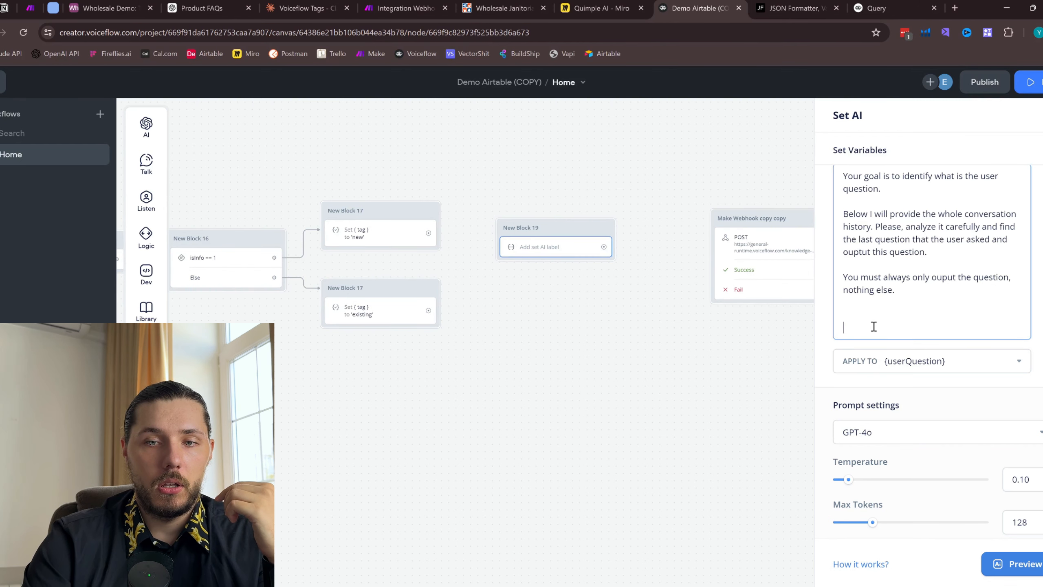
Append the {customMemory} variable on a new line at the end of the AI prompt
{"action": "key", "text": "BackSpace"}
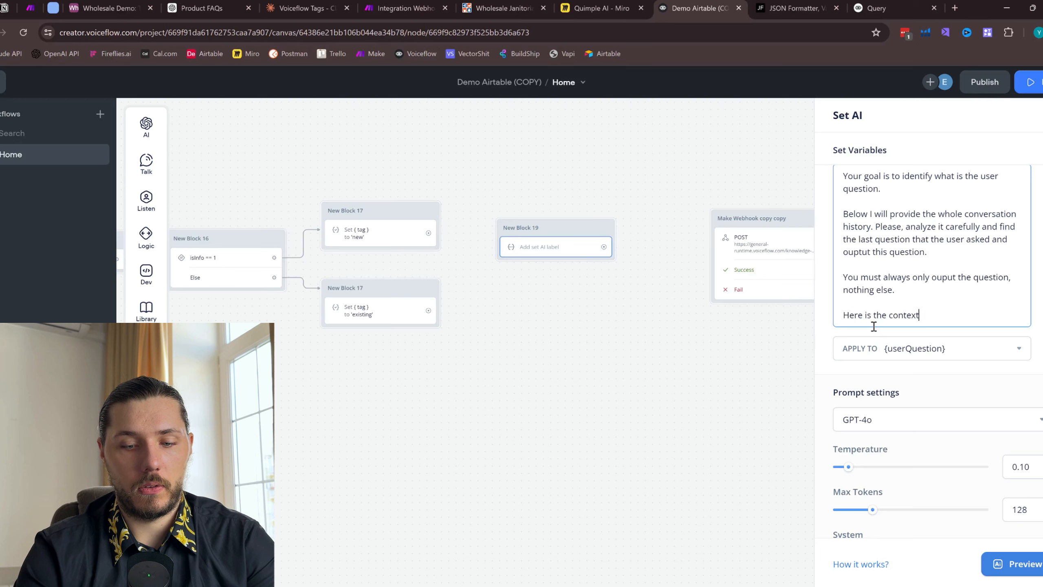
{"action": "key", "text": "Return"}
{"action": "key", "text": "Return"}
{"action": "type", "text": "{"}
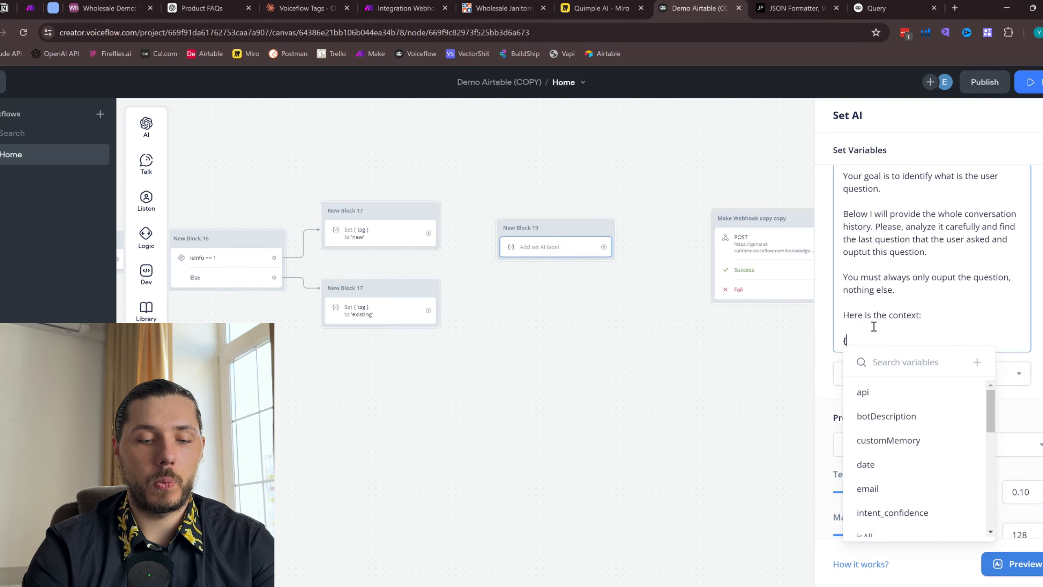
{"action": "type", "text": "custom"}
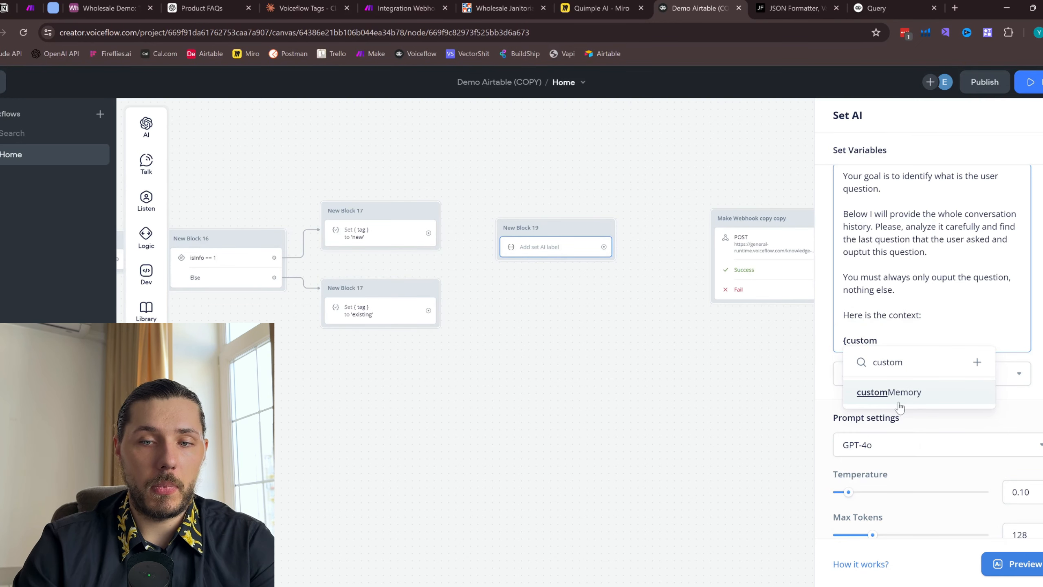
{"action": "left_click", "coordinate": [901, 396]}
{"action": "scroll", "coordinate": [887, 284], "scroll_direction": "up", "scroll_amount": 2}
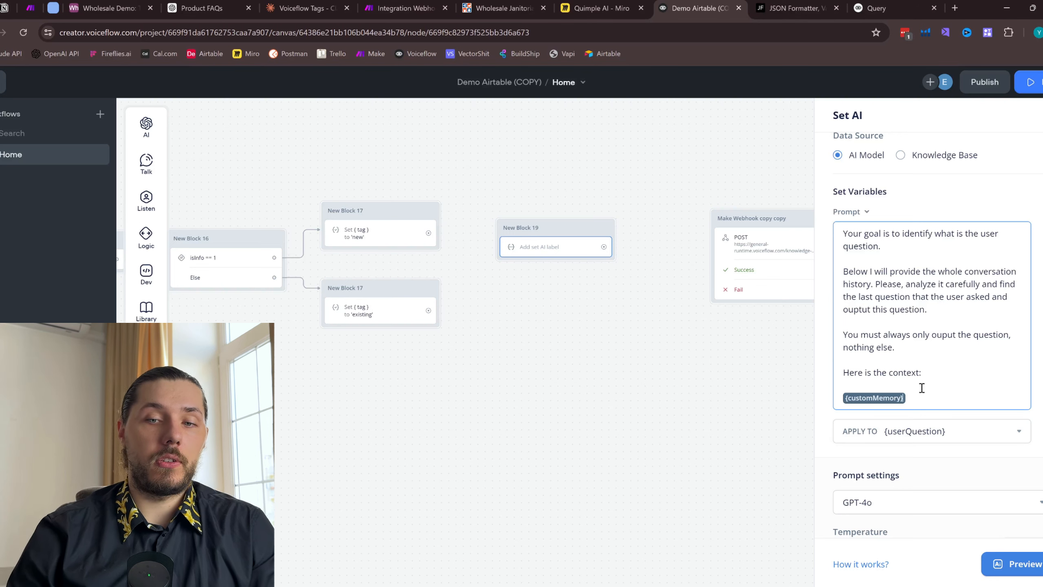
{"action": "scroll", "coordinate": [909, 382], "scroll_direction": "down", "scroll_amount": 1}
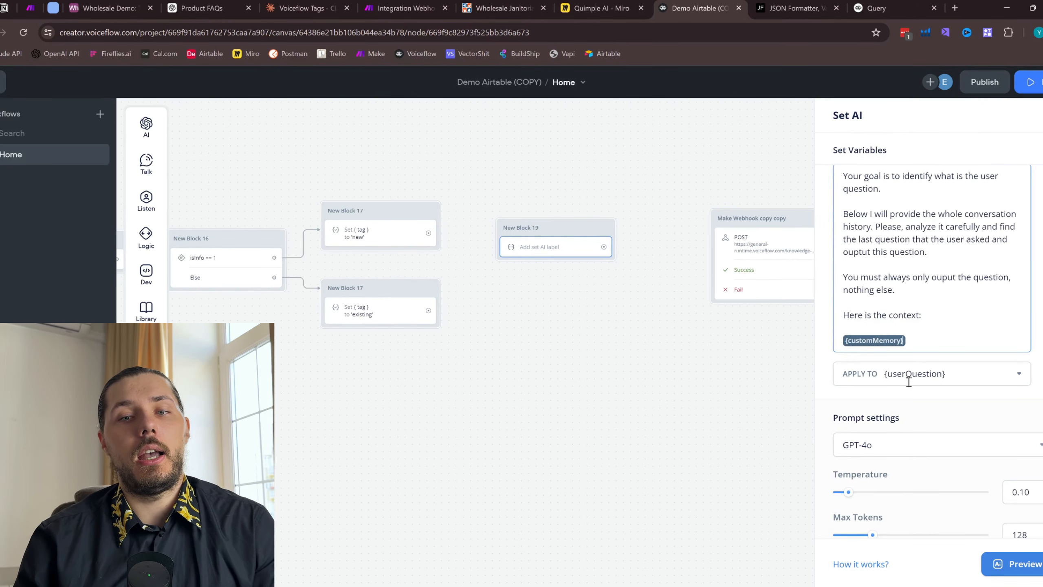
Connect the 'new' and 'existing' tag blocks into New Block 19, then link it to the Make Webhook block
{"action": "left_click", "coordinate": [670, 348]}
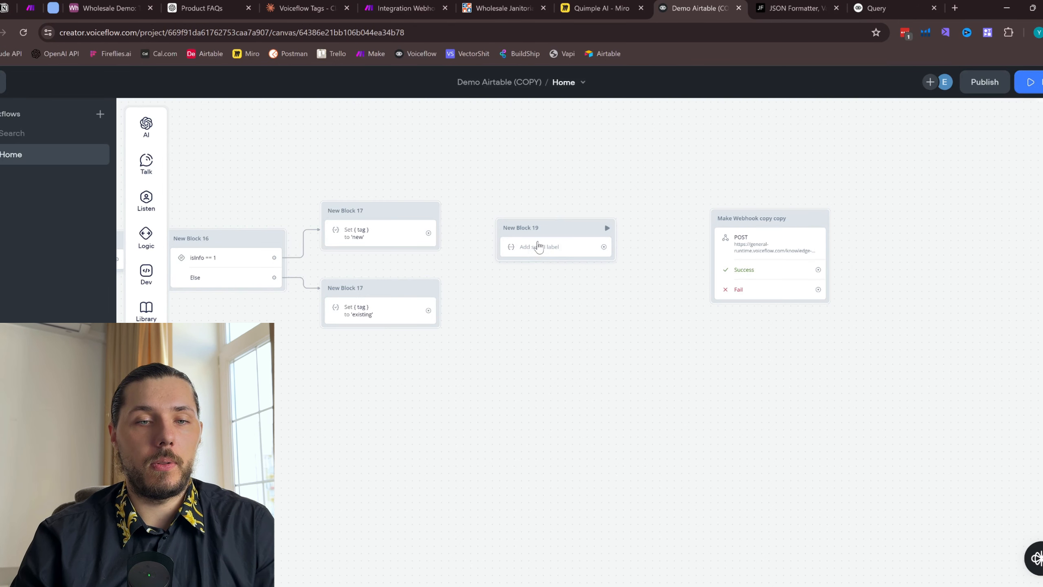
{"action": "left_click_drag", "start_coordinate": [553, 229], "coordinate": [538, 253]}
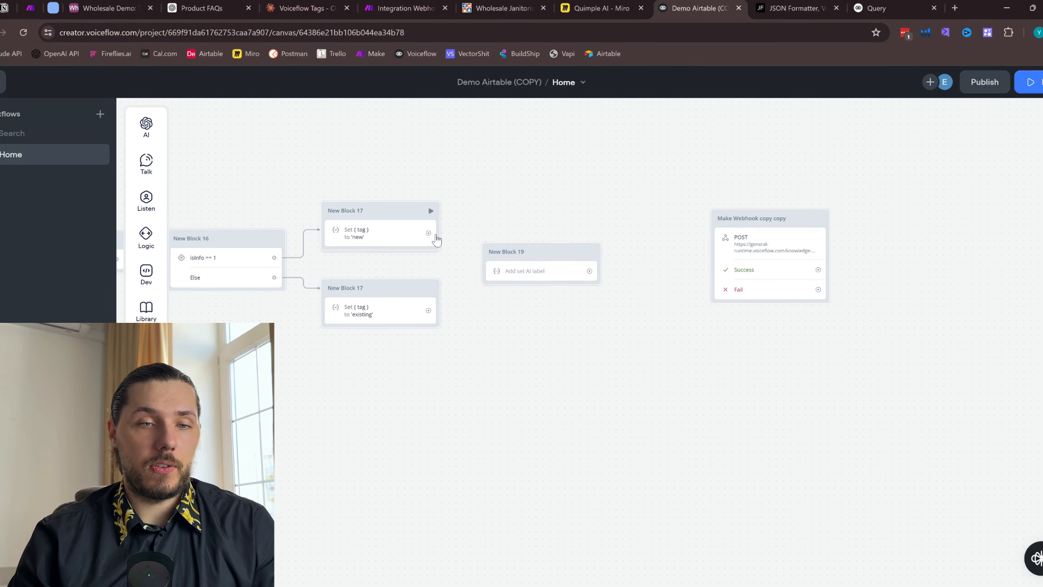
{"action": "left_click_drag", "start_coordinate": [428, 233], "coordinate": [489, 253]}
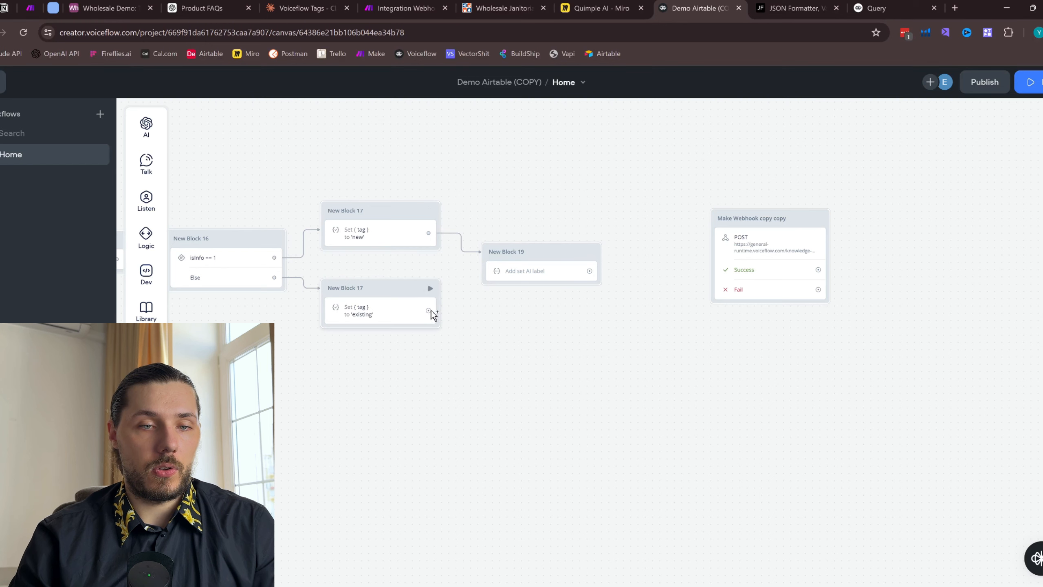
{"action": "left_click_drag", "start_coordinate": [428, 310], "coordinate": [541, 255]}
{"action": "left_click_drag", "start_coordinate": [550, 305], "coordinate": [650, 311]}
{"action": "left_click_drag", "start_coordinate": [685, 278], "coordinate": [794, 261]}
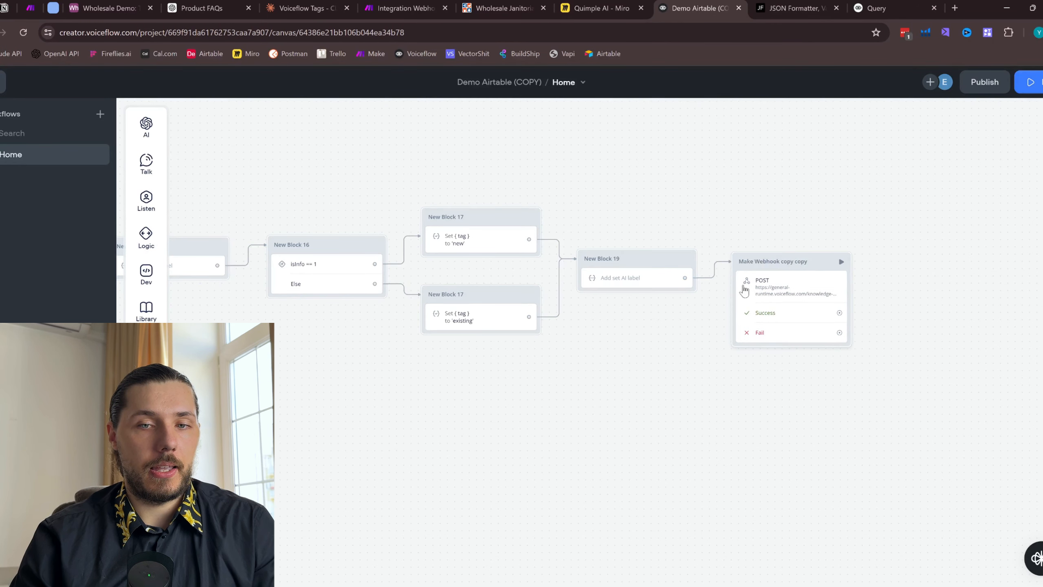
Replace the question value in the webhook's raw body with {isQuestion}
{"action": "left_click", "coordinate": [805, 293]}
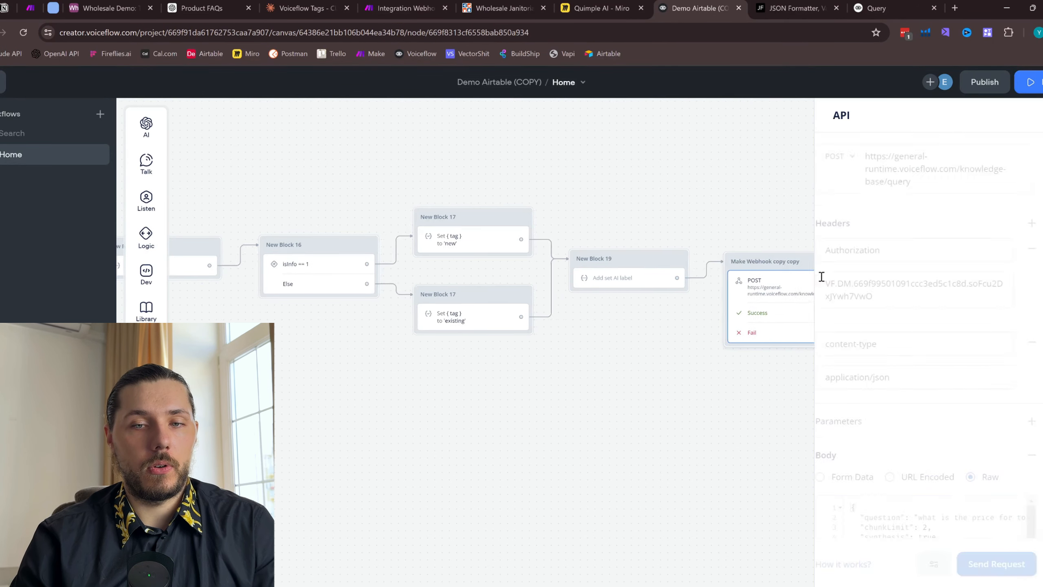
{"action": "scroll", "coordinate": [957, 422], "scroll_direction": "down", "scroll_amount": 5}
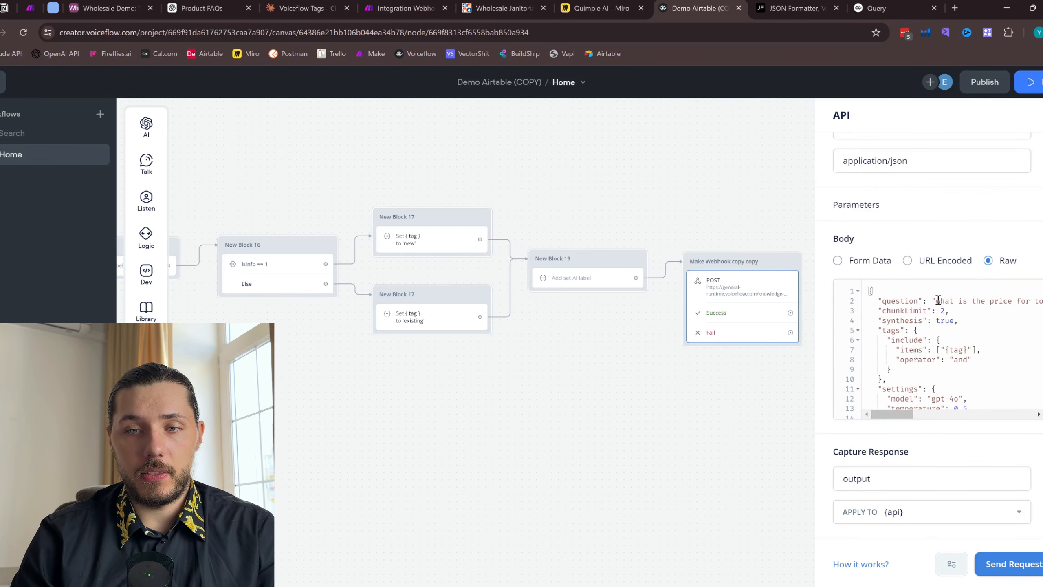
{"action": "left_click_drag", "start_coordinate": [938, 299], "coordinate": [995, 302]}
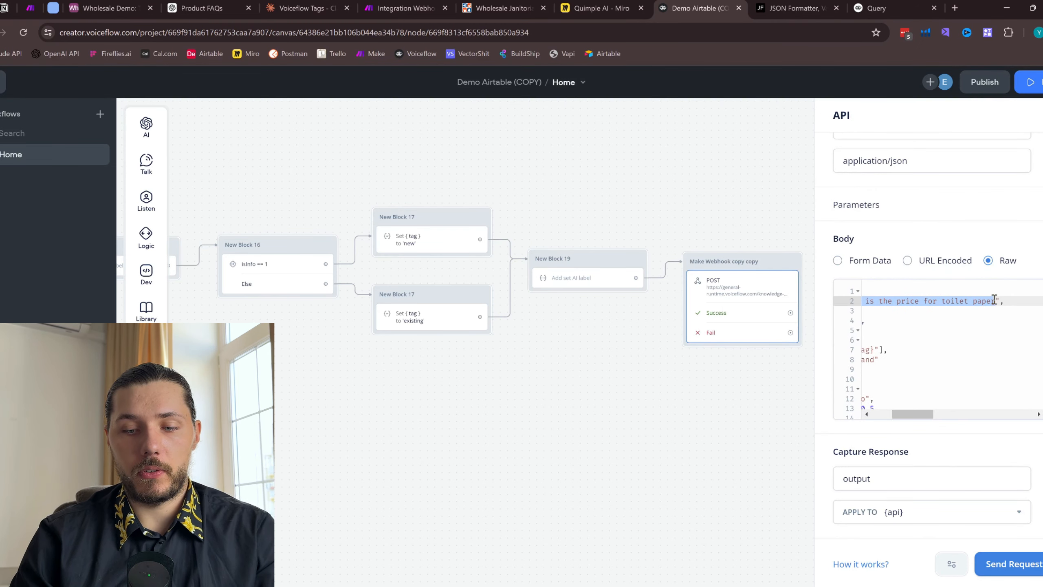
{"action": "type", "text": "{is"}
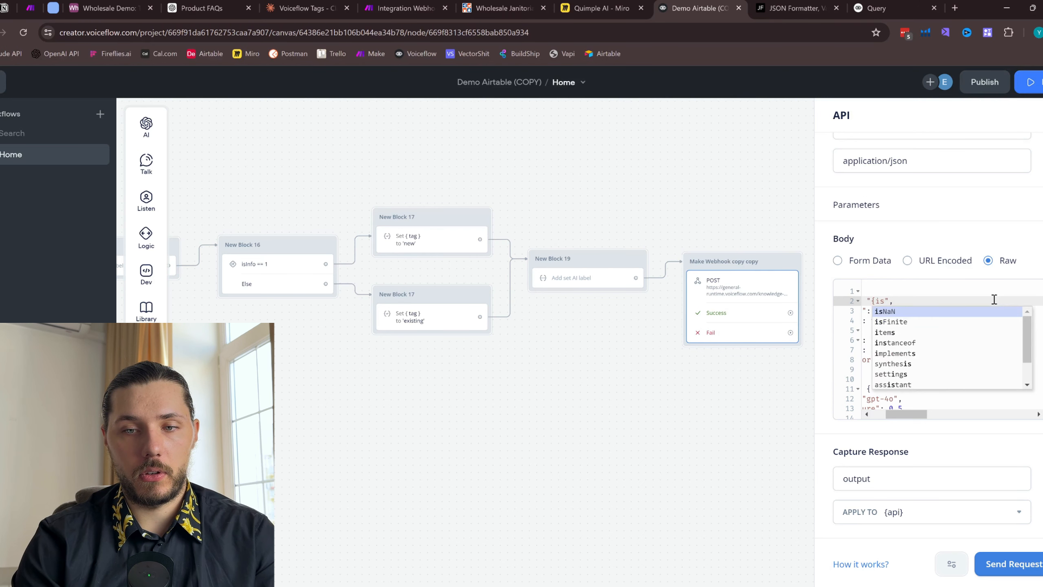
{"action": "type", "text": "Question}"}
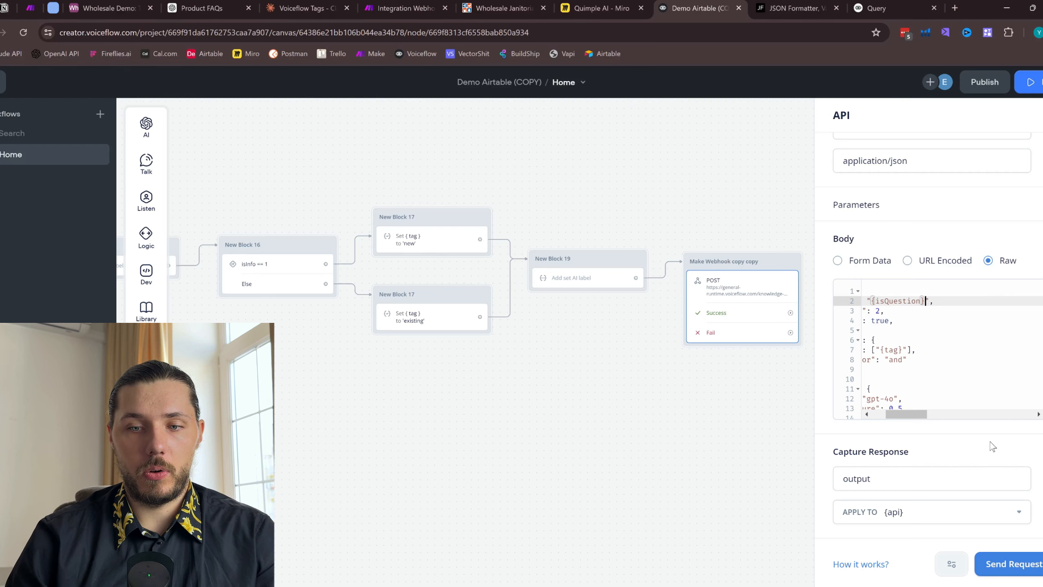
{"action": "left_click", "coordinate": [681, 462]}
Confirm the captured response still saves to {api}, then close the request editor
{"action": "left_click", "coordinate": [789, 256]}
{"action": "scroll", "coordinate": [943, 390], "scroll_direction": "down", "scroll_amount": 5}
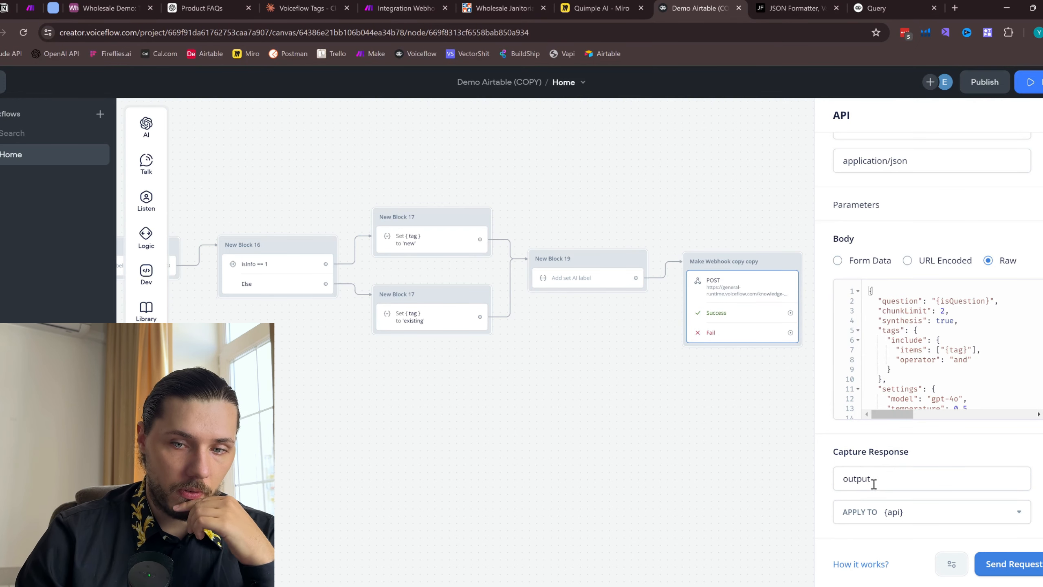
{"action": "double_click", "coordinate": [838, 479]}
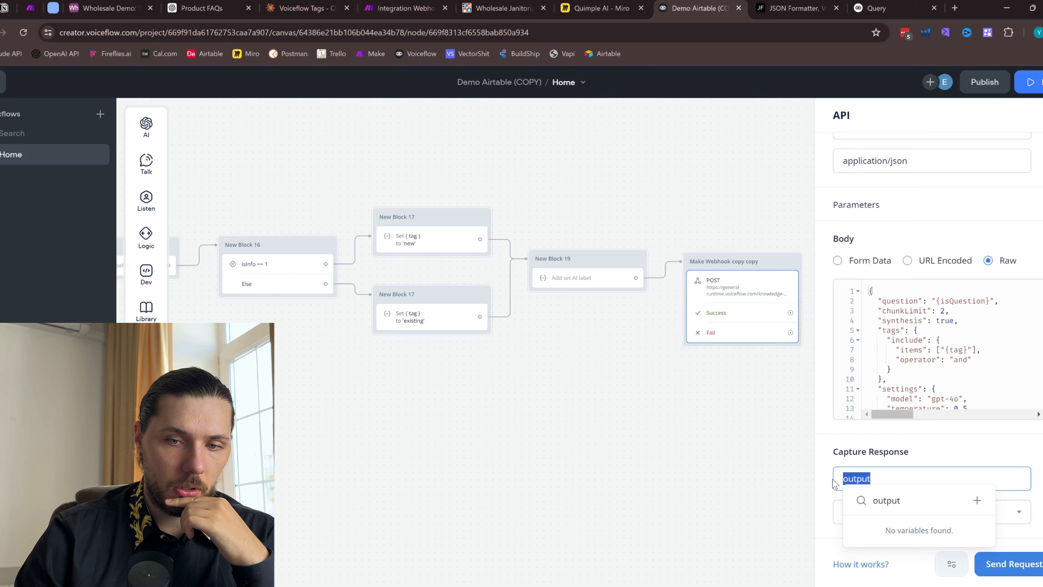
{"action": "left_click", "coordinate": [875, 481]}
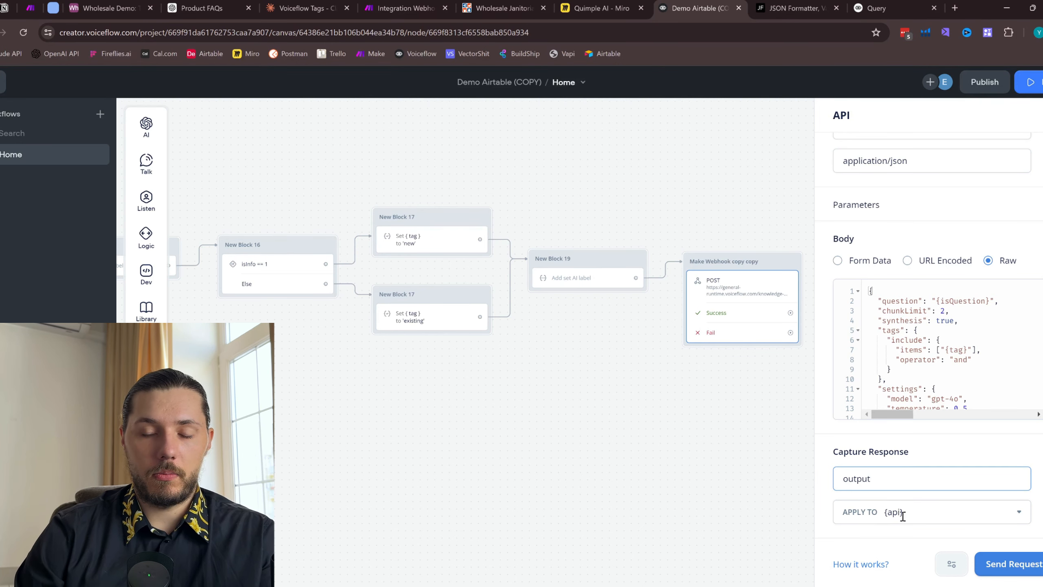
{"action": "left_click", "coordinate": [605, 442]}
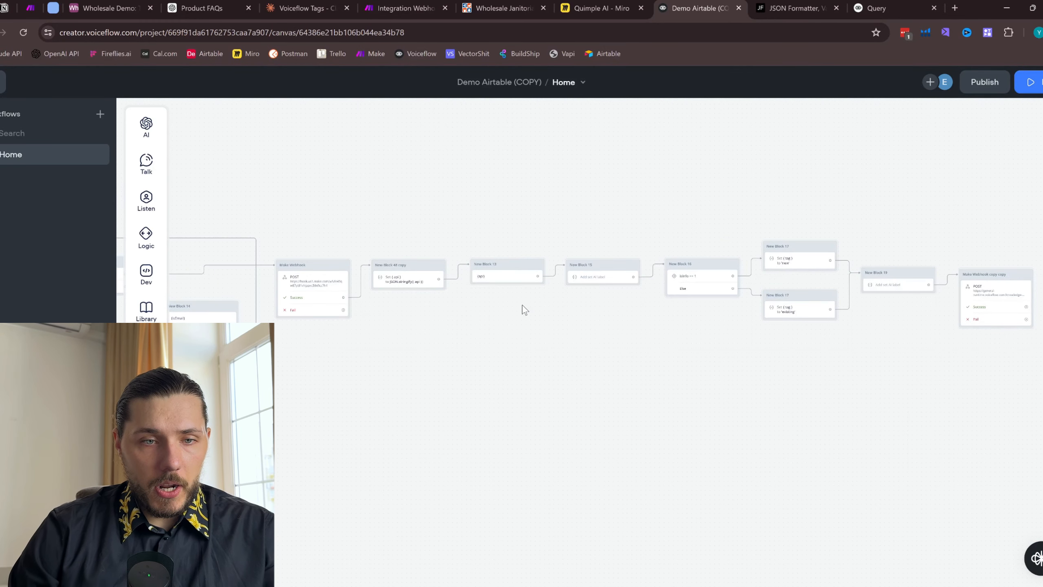
Copy the set-api and output blocks after the webhook copy and connect its success path to them
{"action": "left_click_drag", "start_coordinate": [524, 308], "coordinate": [372, 249]}
{"action": "key", "text": "ctrl+c"}
{"action": "left_click_drag", "start_coordinate": [867, 418], "coordinate": [485, 419]}
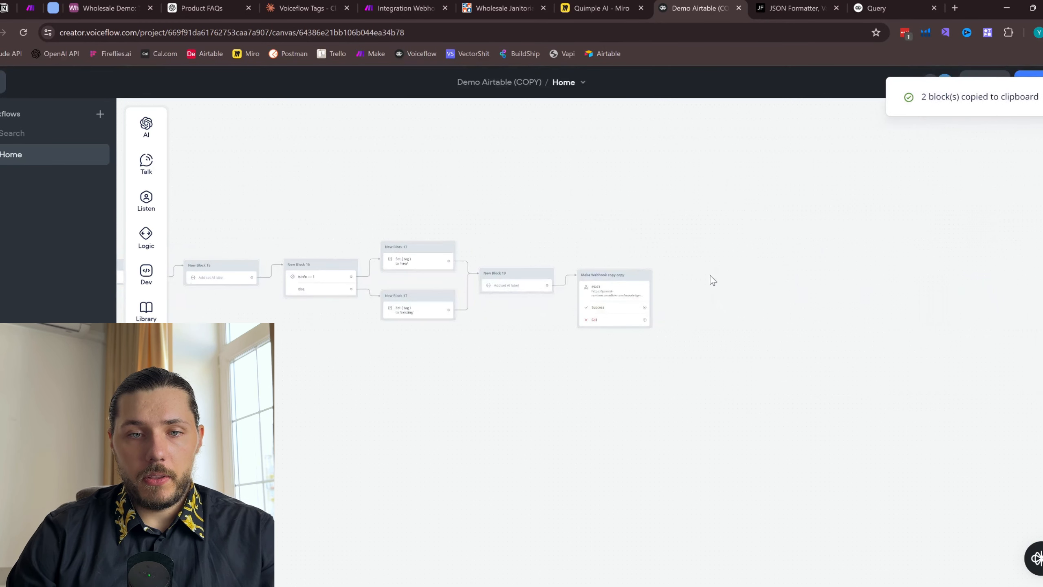
{"action": "key", "text": "ctrl+v"}
{"action": "left_click_drag", "start_coordinate": [673, 267], "coordinate": [711, 272]}
{"action": "left_click", "coordinate": [694, 221]}
{"action": "scroll", "coordinate": [627, 334], "scroll_direction": "up", "scroll_amount": 5}
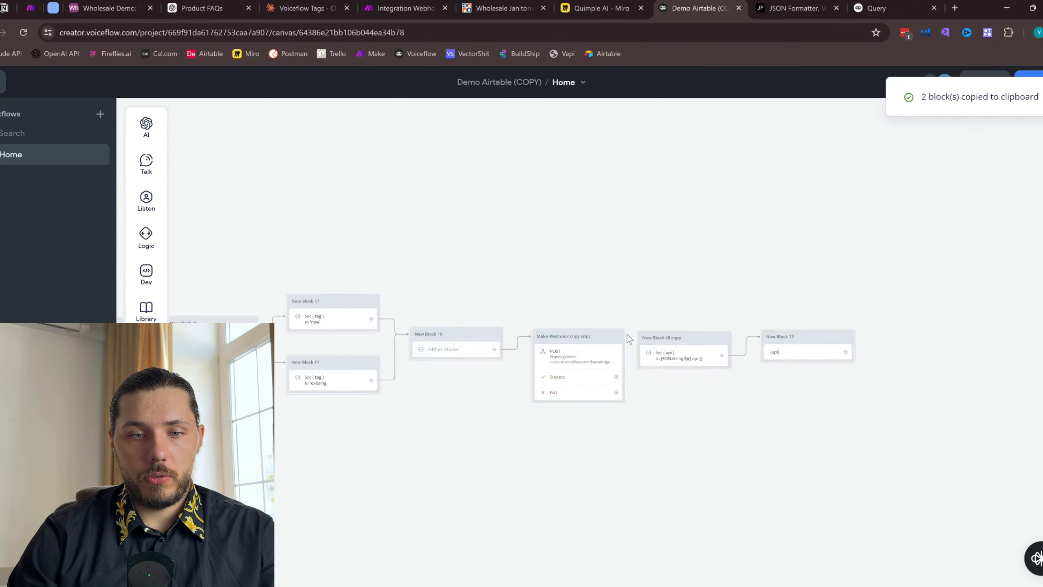
{"action": "left_click_drag", "start_coordinate": [614, 386], "coordinate": [683, 336]}
Delete New Block 13, link New Block 48 copy to New Block 15, and close the gap
{"action": "left_click_drag", "start_coordinate": [403, 470], "coordinate": [1022, 431]}
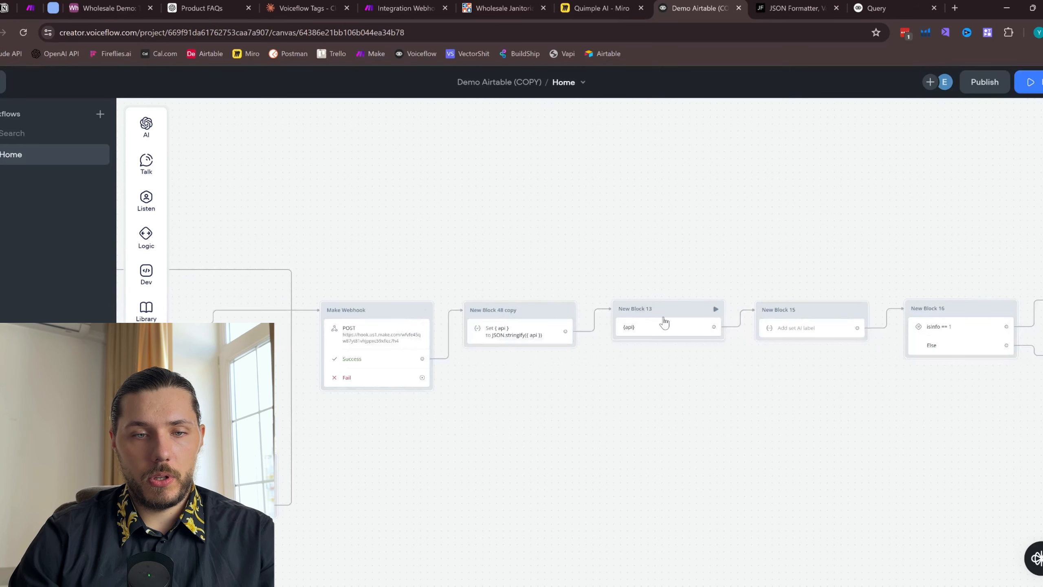
{"action": "right_click", "coordinate": [673, 326]}
{"action": "left_click", "coordinate": [729, 516]}
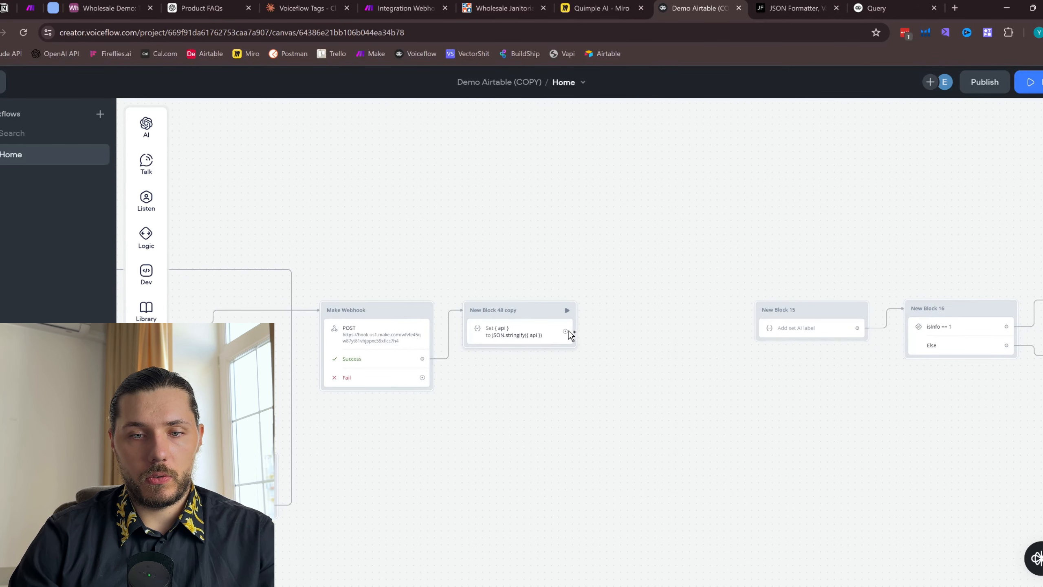
{"action": "left_click_drag", "start_coordinate": [566, 331], "coordinate": [768, 322]}
{"action": "scroll", "coordinate": [889, 426], "scroll_direction": "down", "scroll_amount": 6}
{"action": "scroll", "coordinate": [888, 426], "scroll_direction": "right", "scroll_amount": 5}
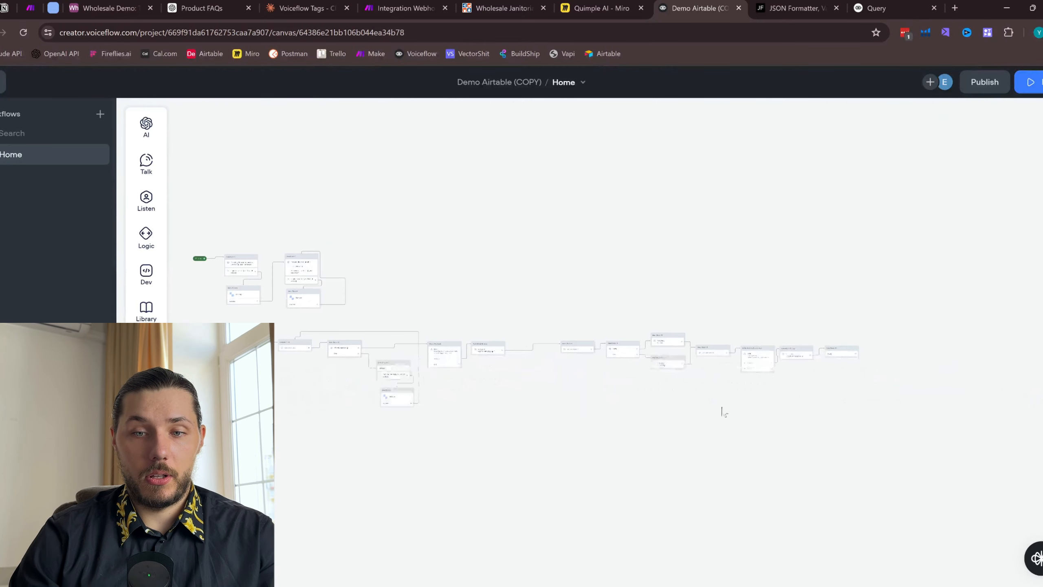
{"action": "left_click_drag", "start_coordinate": [885, 392], "coordinate": [552, 315]}
{"action": "left_click_drag", "start_coordinate": [579, 347], "coordinate": [531, 343]}
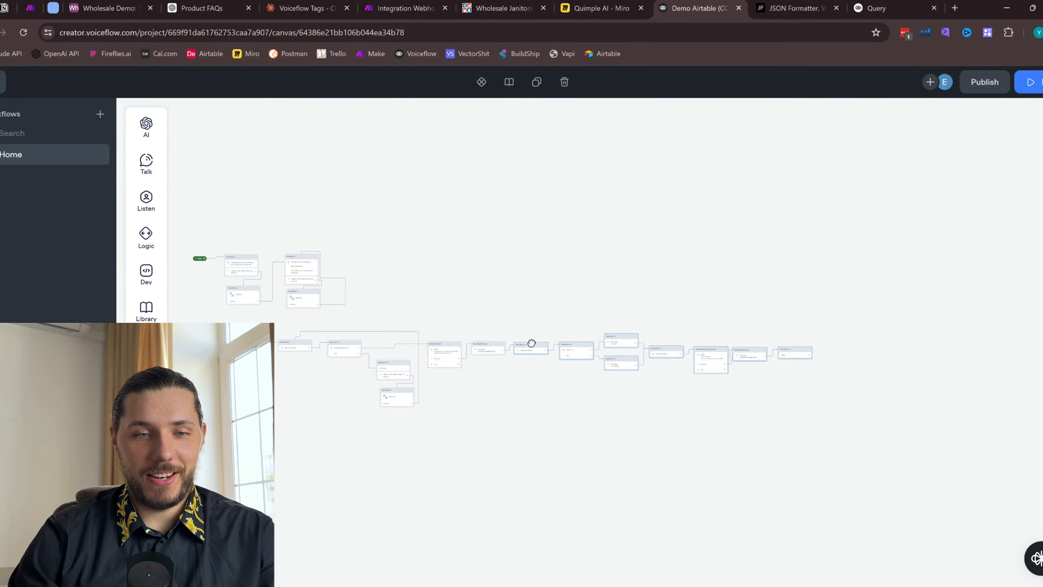
{"action": "left_click_drag", "start_coordinate": [440, 292], "coordinate": [557, 327]}
{"action": "scroll", "coordinate": [495, 331], "scroll_direction": "up", "scroll_amount": 6}
Train the agent on the latest flow changes
{"action": "left_click", "coordinate": [1031, 82]}
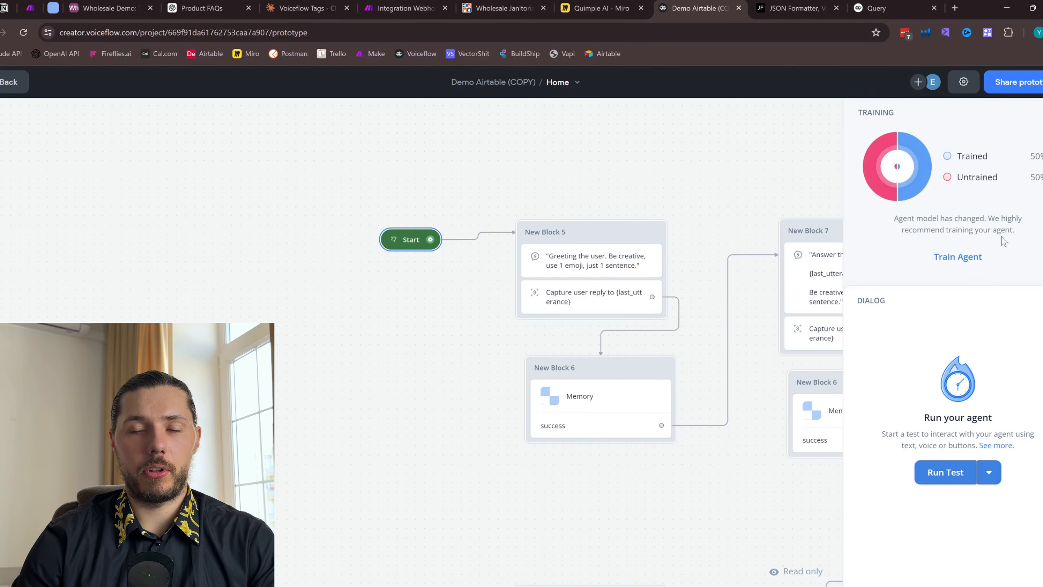
{"action": "left_click", "coordinate": [957, 256]}
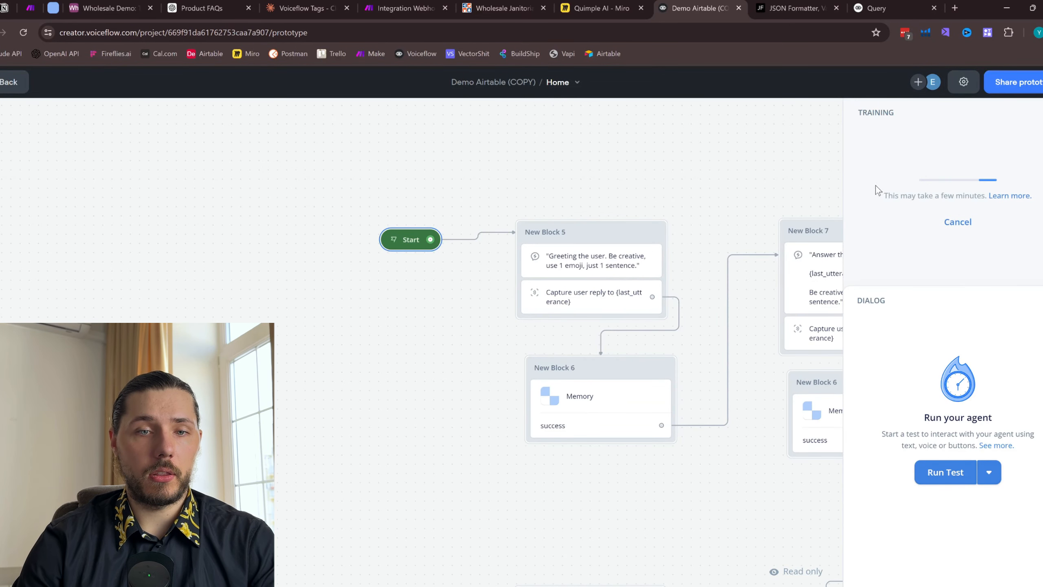
{"action": "scroll", "coordinate": [524, 478], "scroll_direction": "down", "scroll_amount": 5}
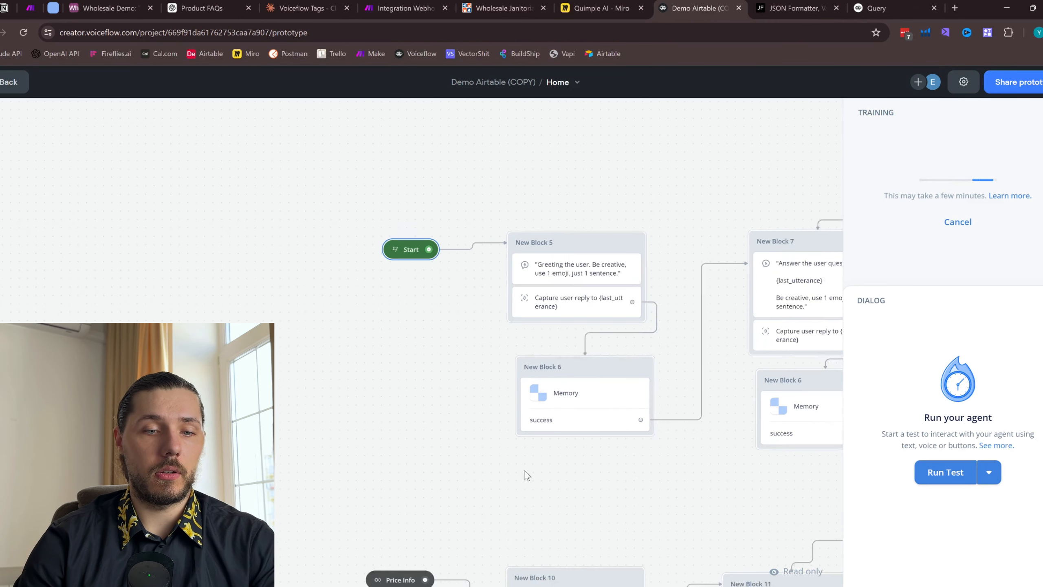
{"action": "scroll", "coordinate": [534, 395], "scroll_direction": "up", "scroll_amount": 3}
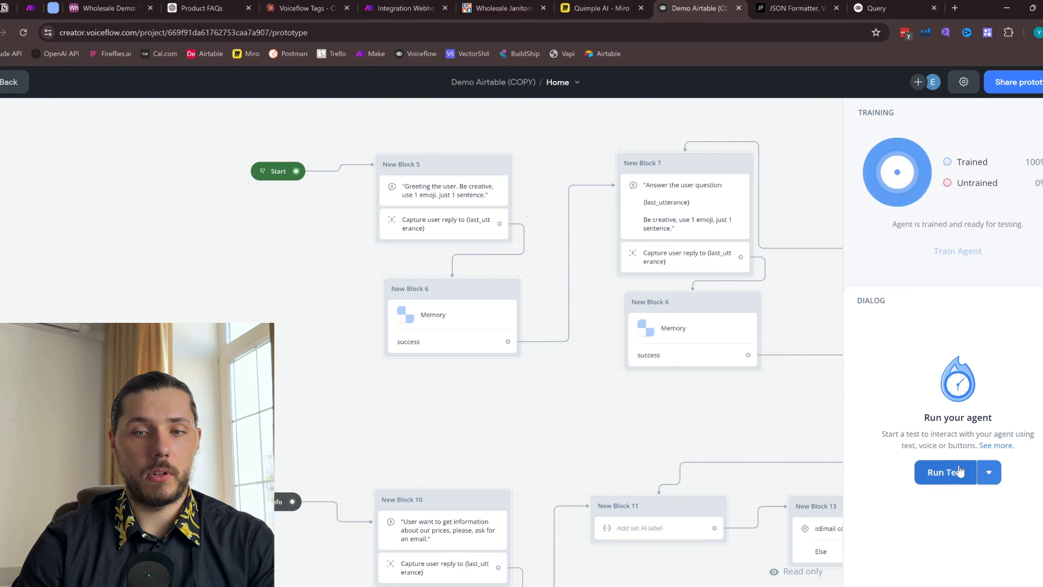
Run a test chat sending 'hi' and 'how are you doing?', then review replies and intent scores
{"action": "left_click", "coordinate": [945, 472]}
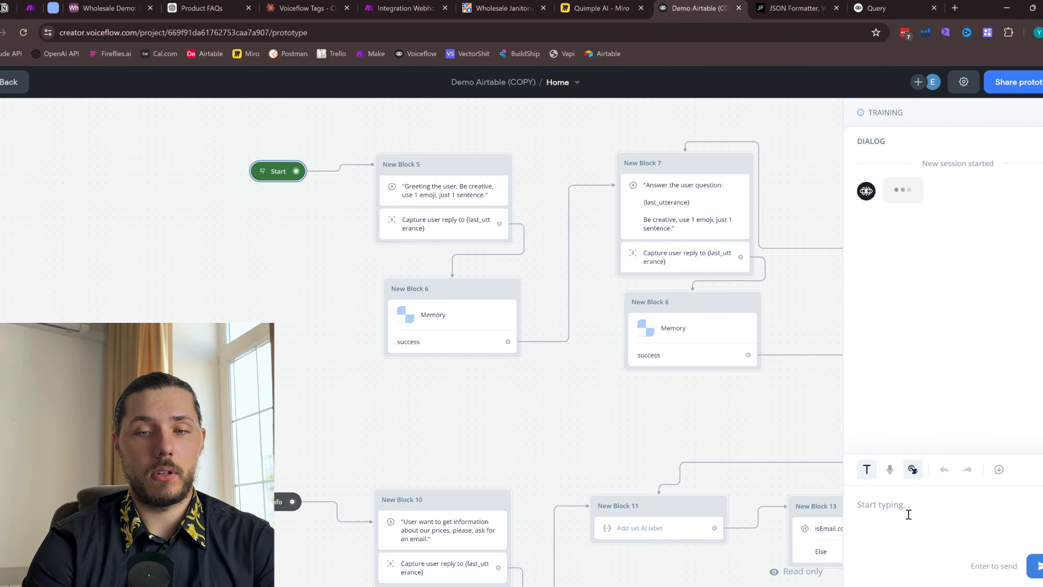
{"action": "type", "text": "hi"}
{"action": "key", "text": "Return"}
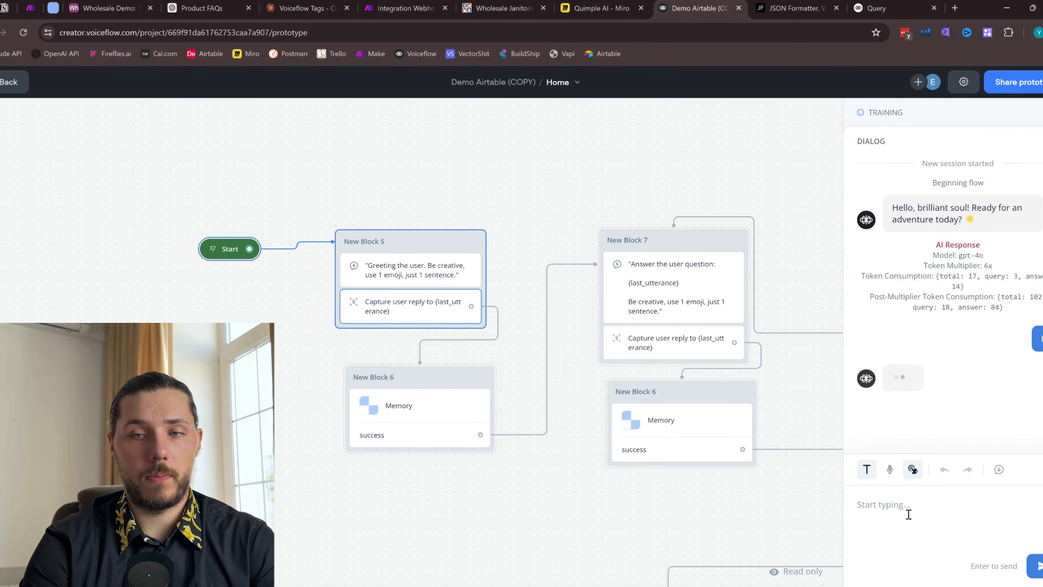
{"action": "type", "text": "how are you"}
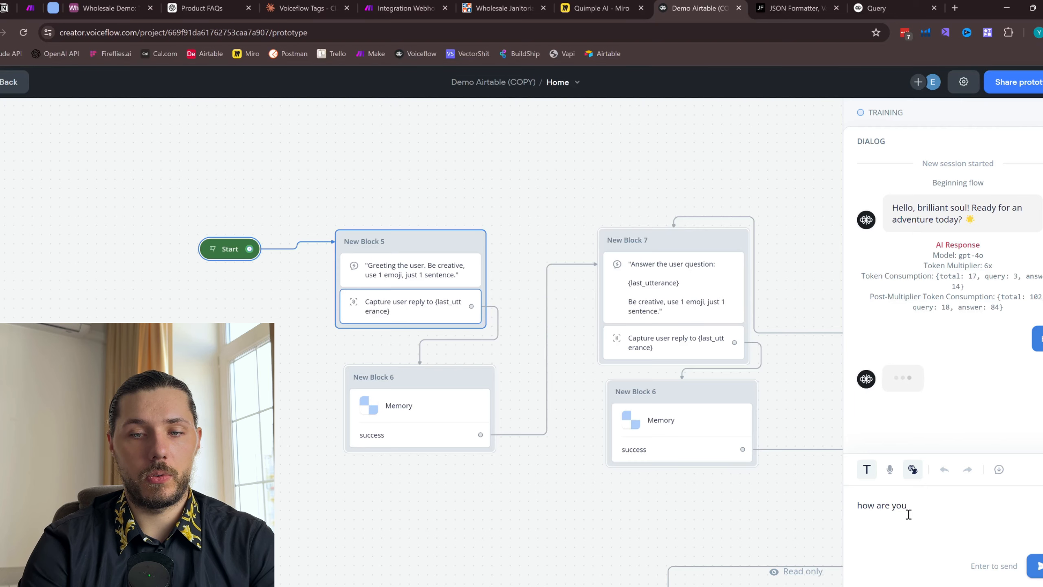
{"action": "type", "text": " doing?"}
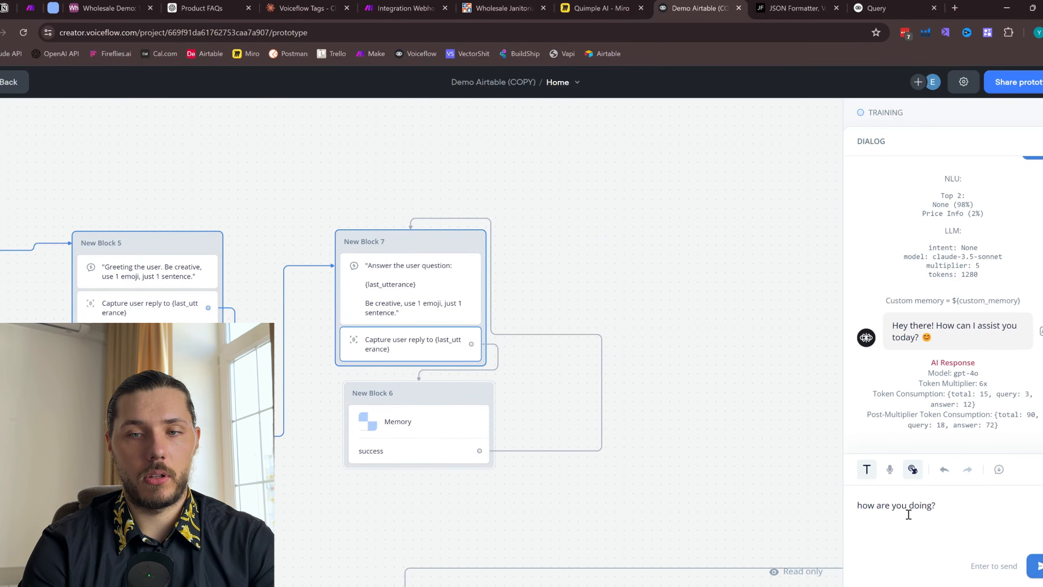
{"action": "key", "text": "Return"}
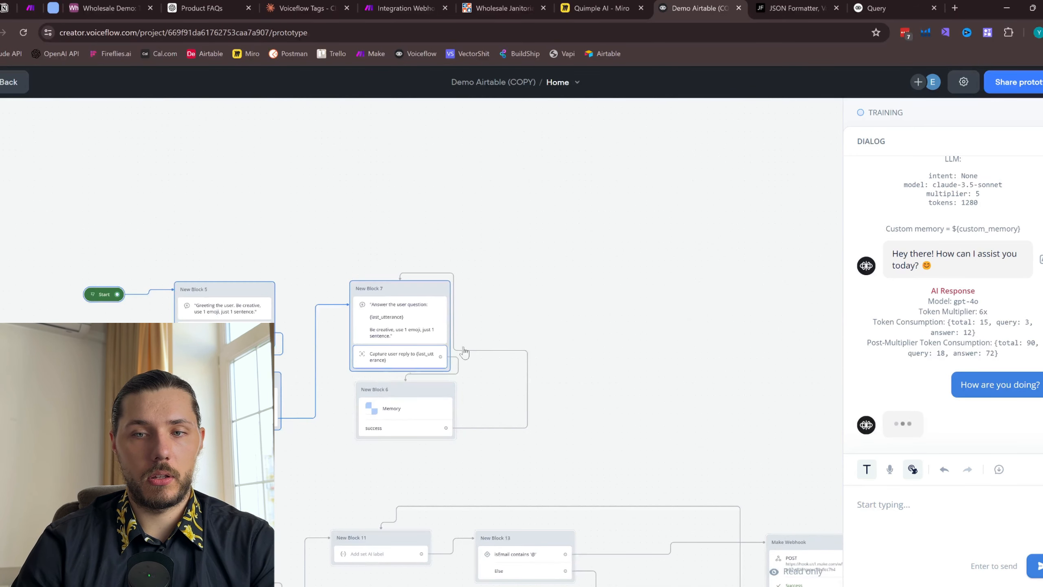
{"action": "scroll", "coordinate": [957, 329], "scroll_direction": "up", "scroll_amount": 10}
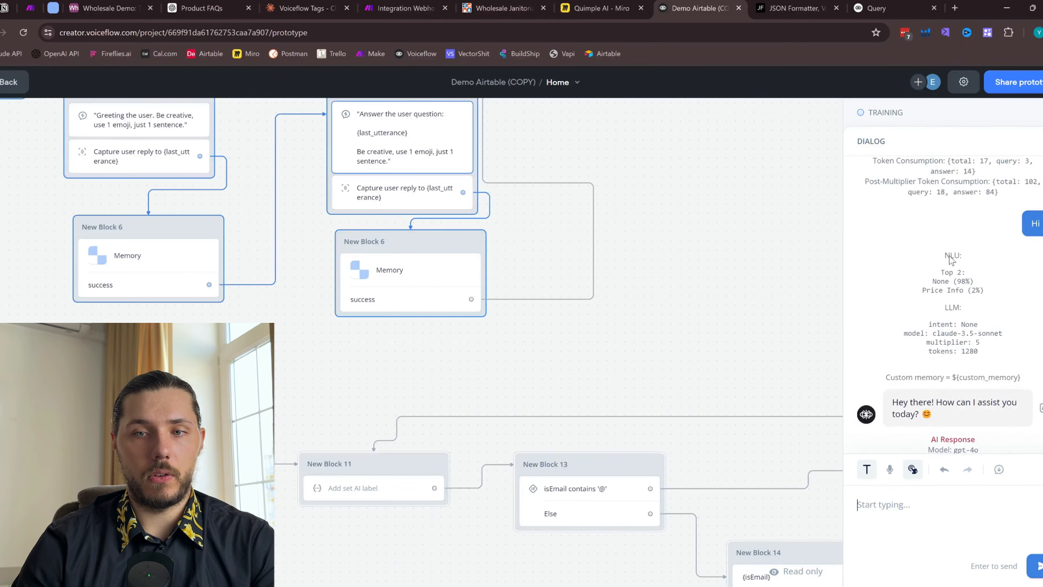
{"action": "scroll", "coordinate": [957, 329], "scroll_direction": "down", "scroll_amount": 8}
{"action": "scroll", "coordinate": [963, 191], "scroll_direction": "up", "scroll_amount": 3}
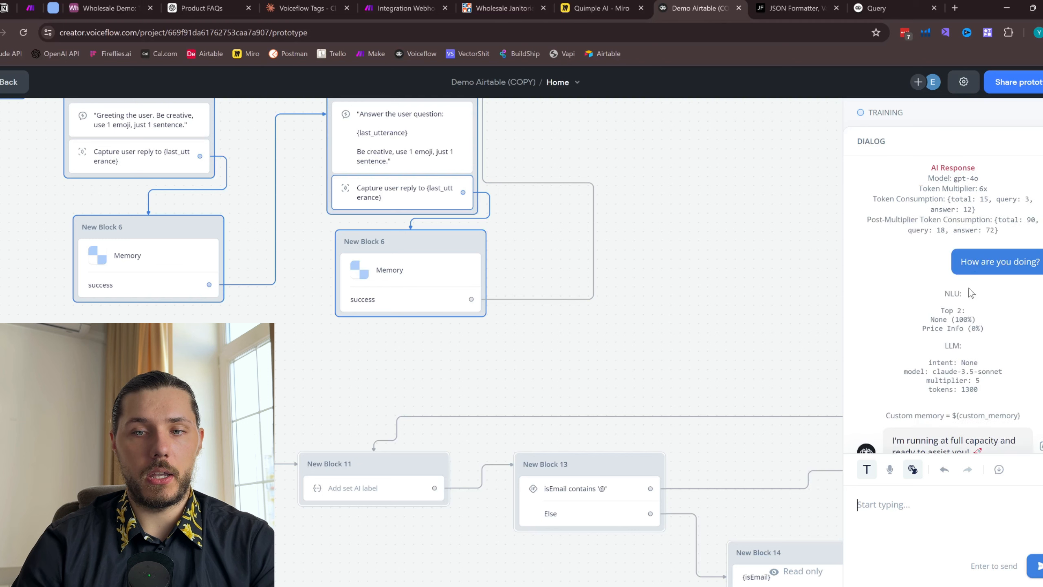
{"action": "scroll", "coordinate": [968, 288], "scroll_direction": "down", "scroll_amount": 3}
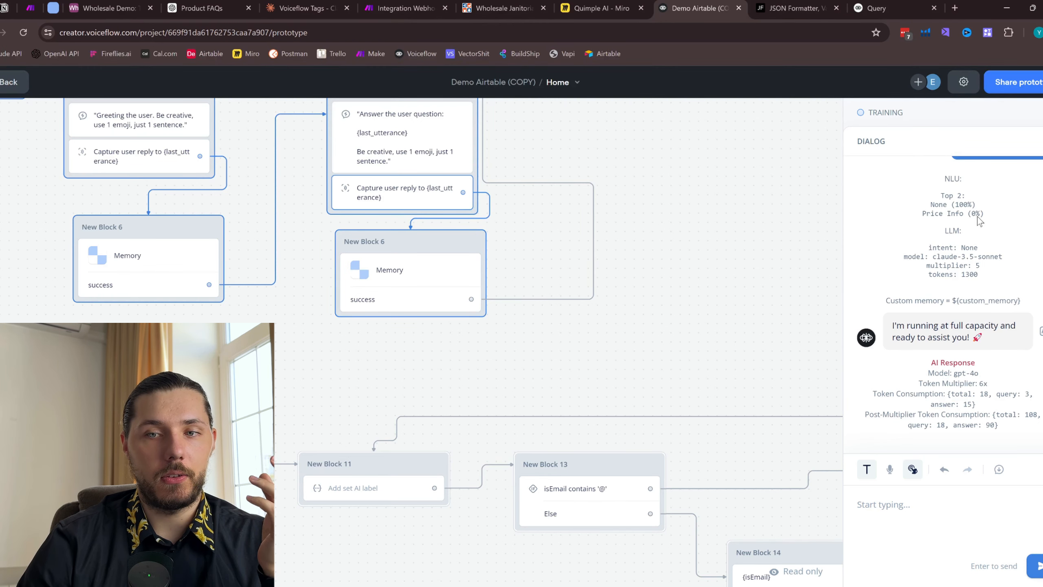
{"action": "scroll", "coordinate": [987, 222], "scroll_direction": "up", "scroll_amount": 3}
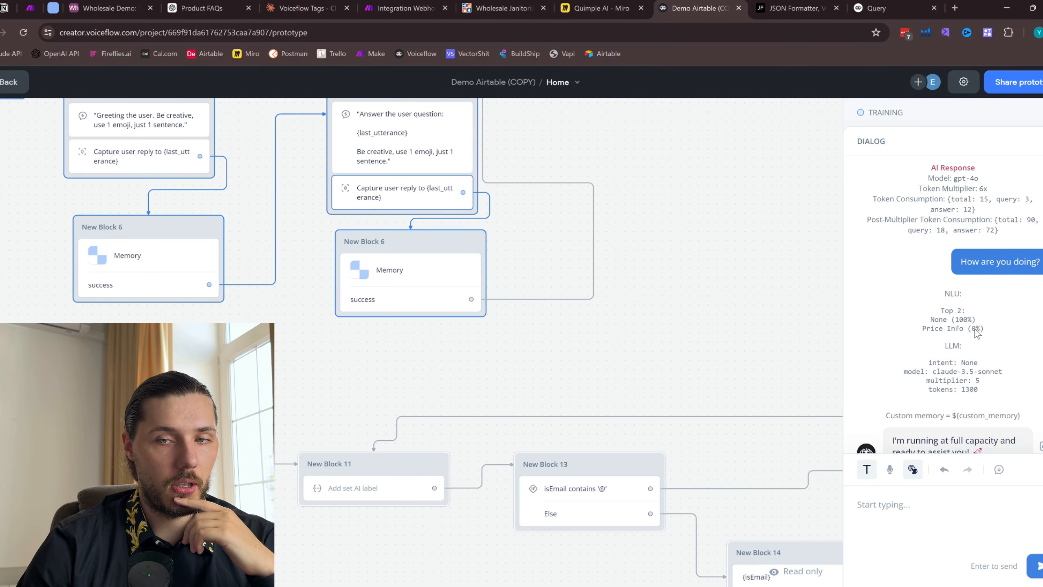
{"action": "scroll", "coordinate": [951, 329], "scroll_direction": "down", "scroll_amount": 3}
Ask the test chat 'What is the toilet paper price?'
{"action": "left_click", "coordinate": [907, 503]}
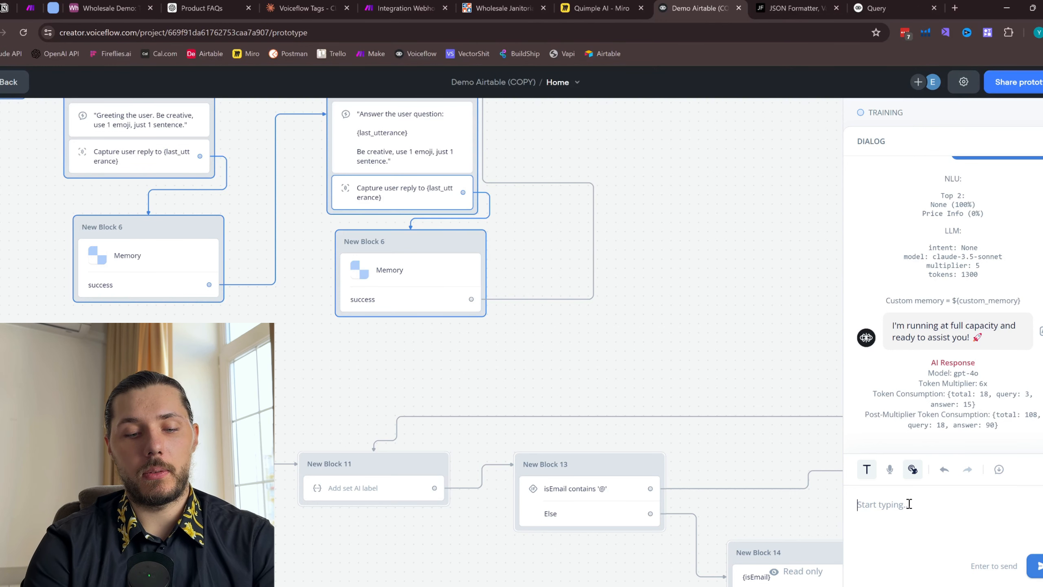
{"action": "type", "text": "What is the toilet pa"}
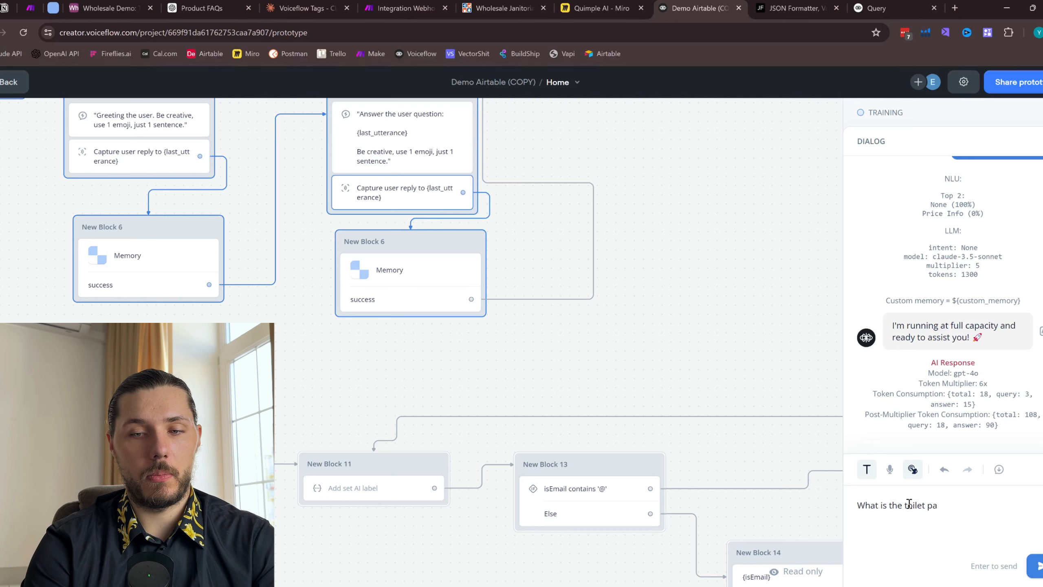
{"action": "type", "text": "per price?"}
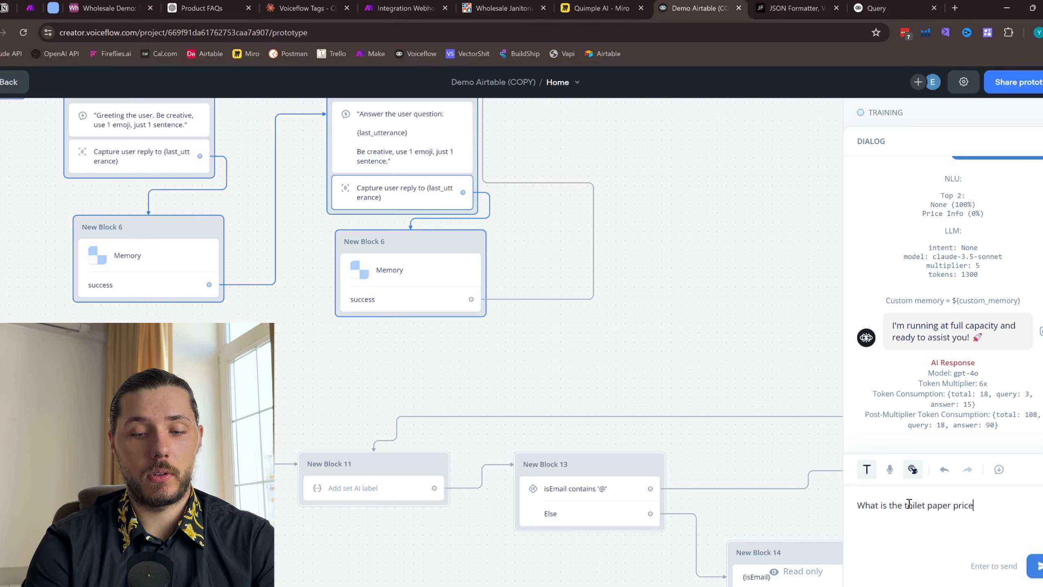
{"action": "key", "text": "Return"}
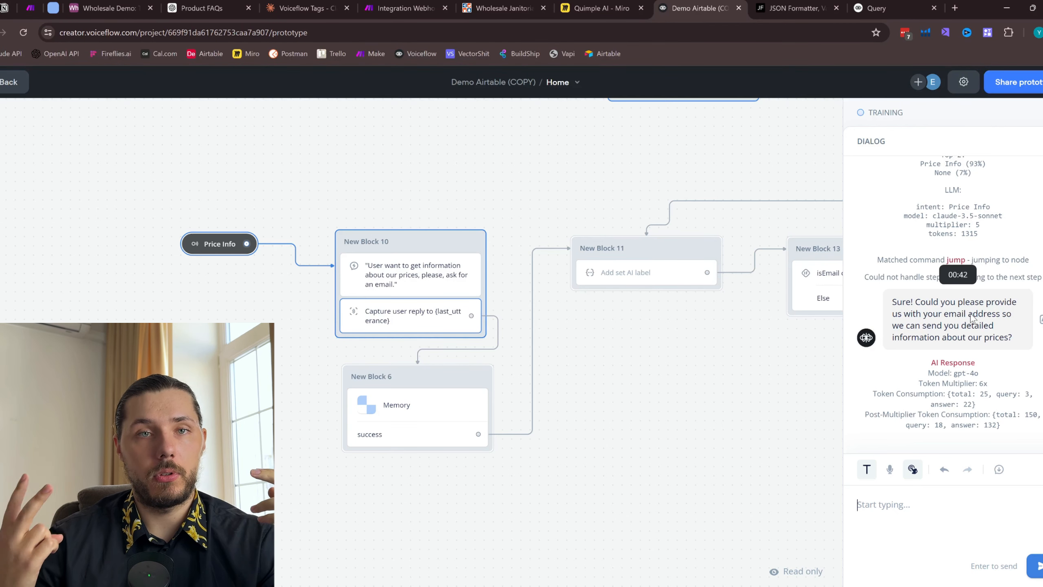
Pick out Company 3's email in the Airtable Wholesale Demo table and return to the Voiceflow chat
{"action": "left_click", "coordinate": [109, 5]}
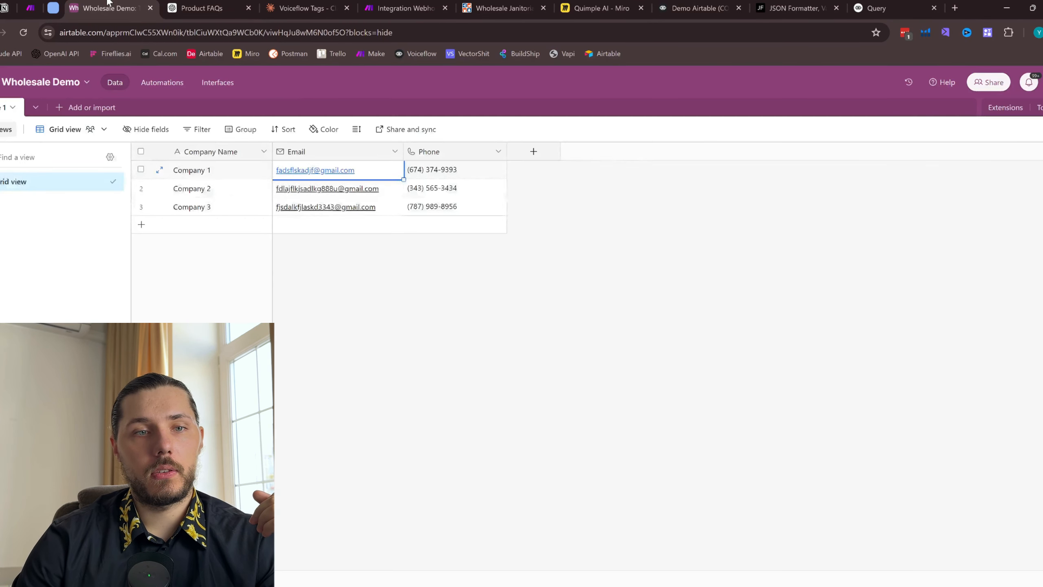
{"action": "left_click", "coordinate": [394, 210]}
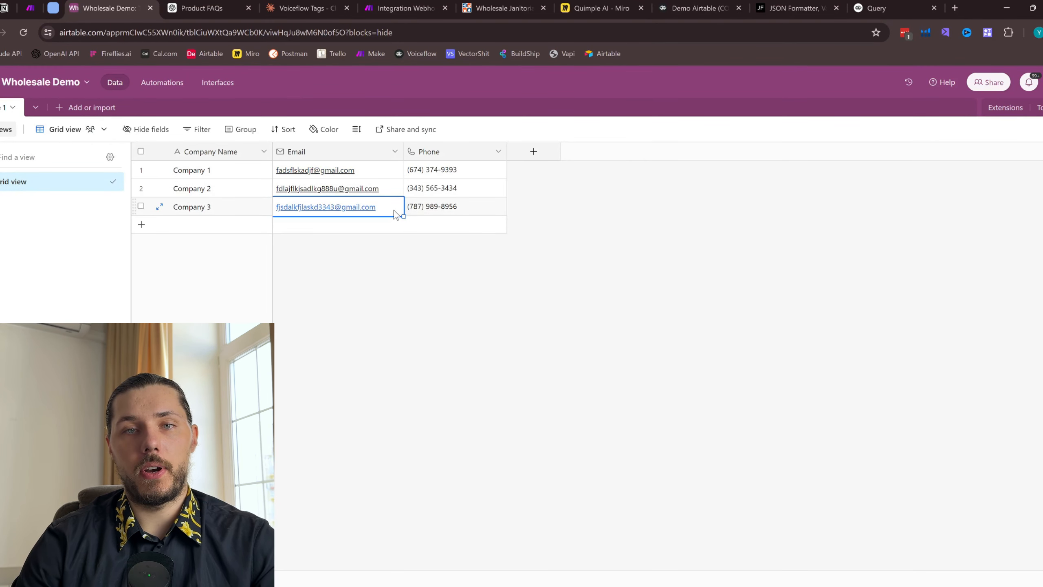
{"action": "left_click", "coordinate": [735, 4]}
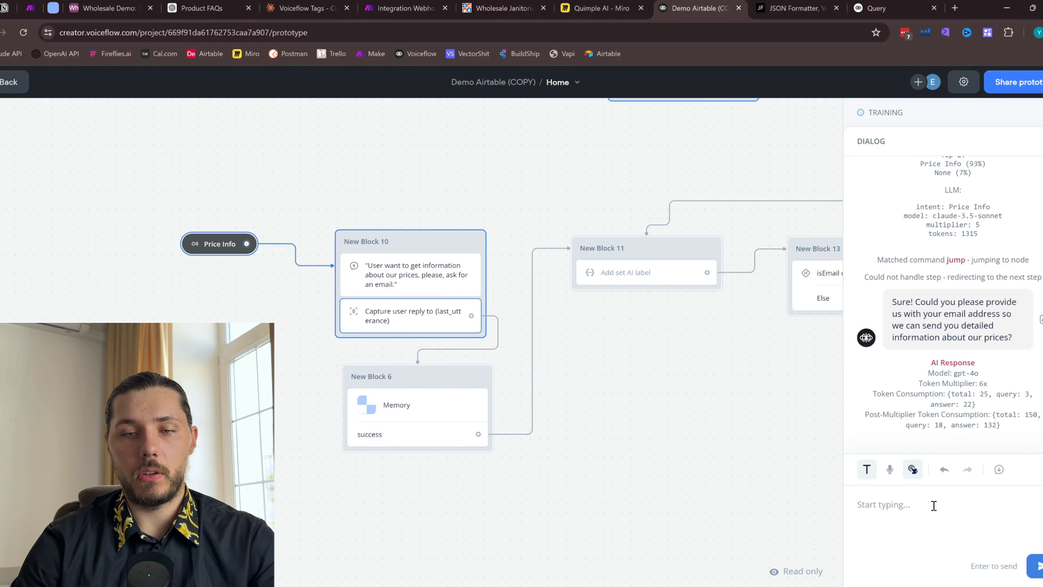
Reply 'Ok' in the test chat, then send the customer's email address to the agent
{"action": "type", "text": "Ok"}
{"action": "key", "text": "Return"}
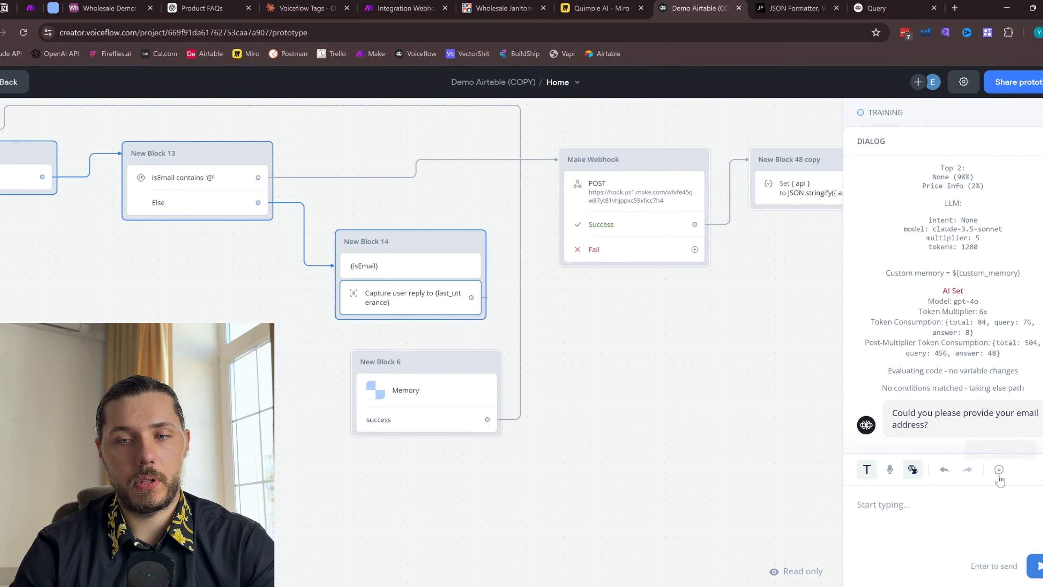
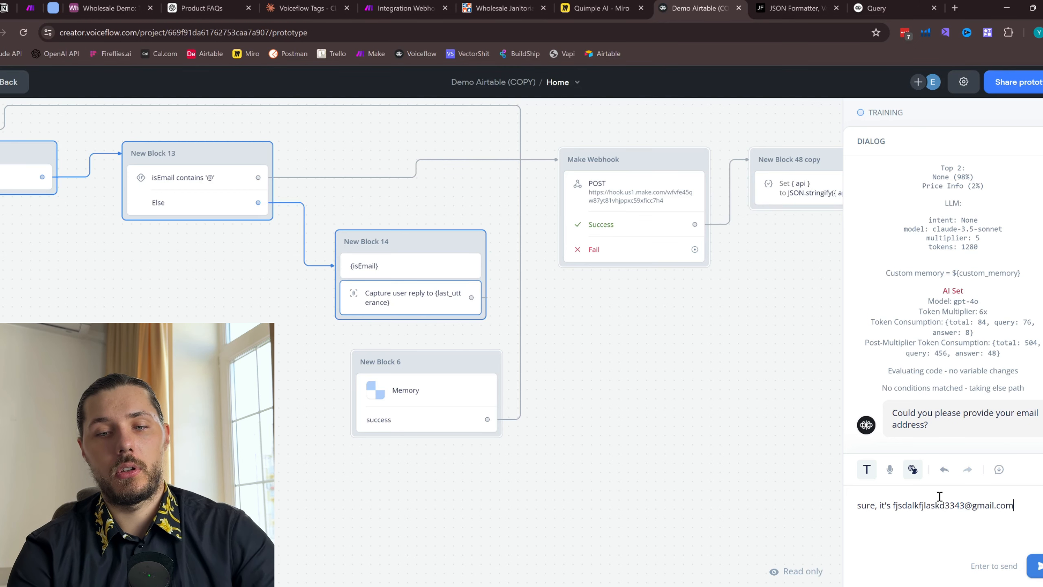
{"action": "key", "text": "Return"}
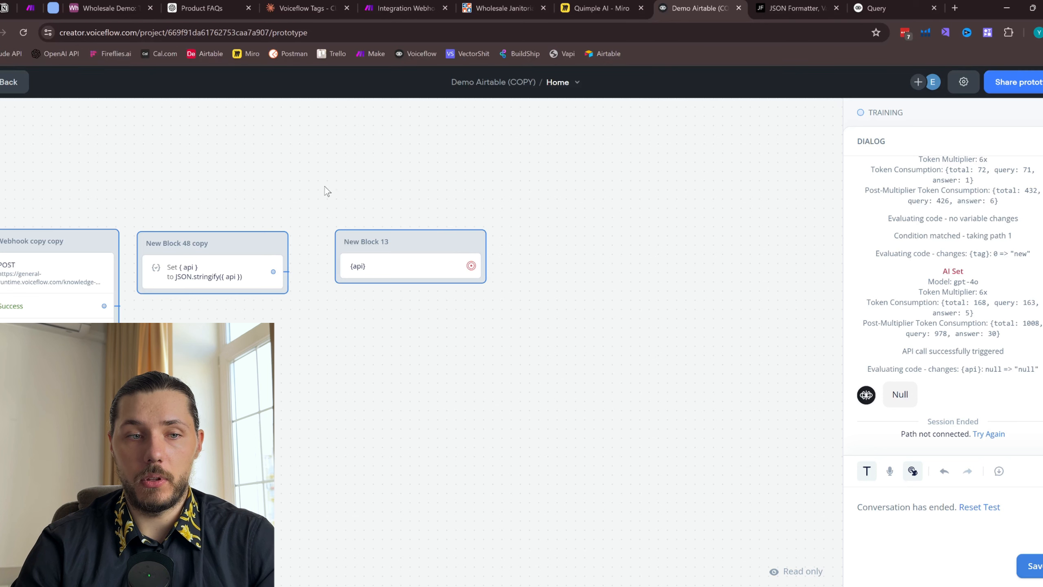
Run the Make scenario once so it waits for data, with the agent tab beside it
{"action": "left_click_drag", "start_coordinate": [212, 153], "coordinate": [730, 164]}
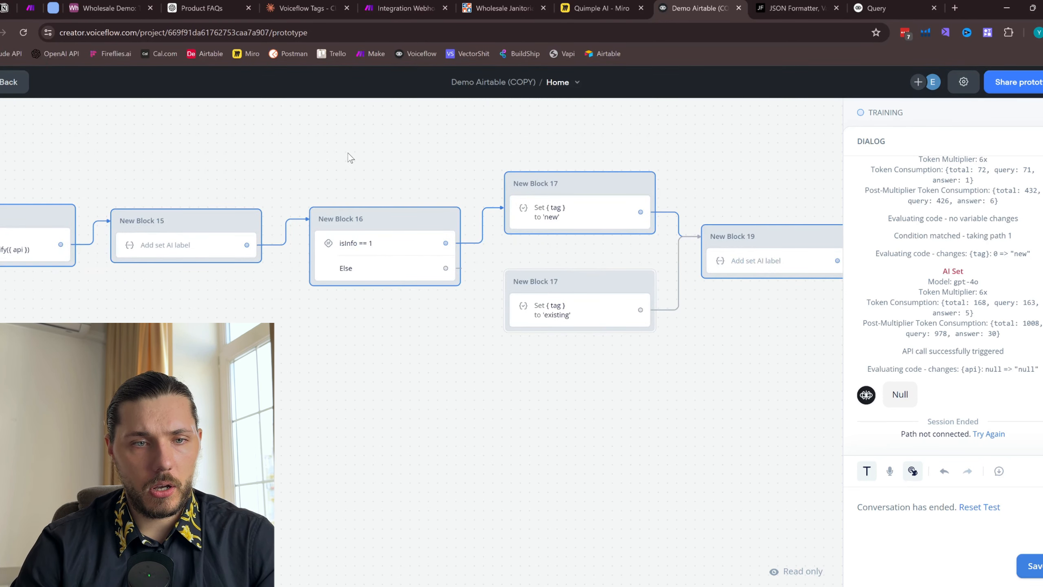
{"action": "left_click", "coordinate": [404, 8]}
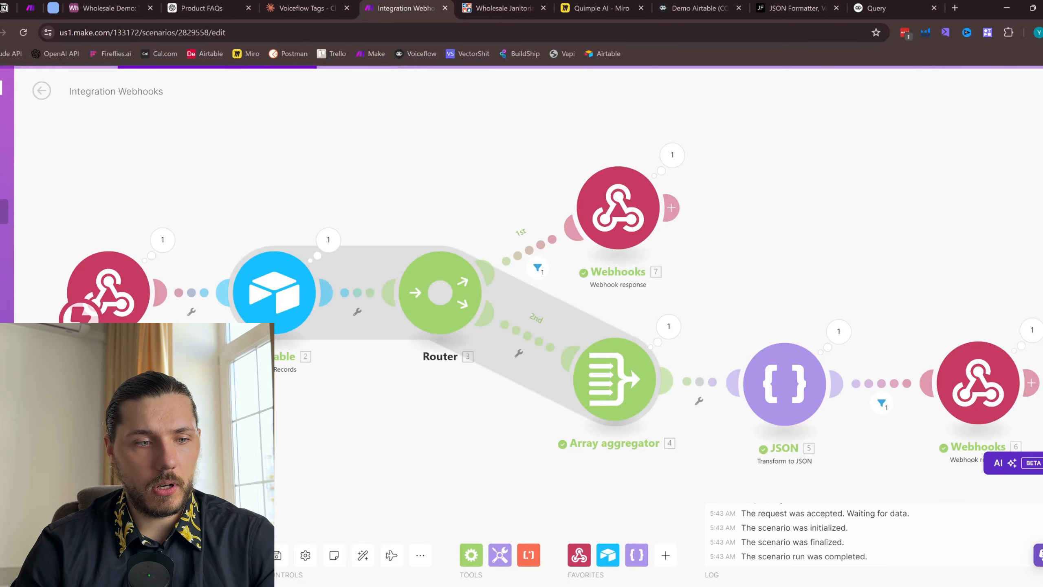
{"action": "left_click", "coordinate": [56, 554]}
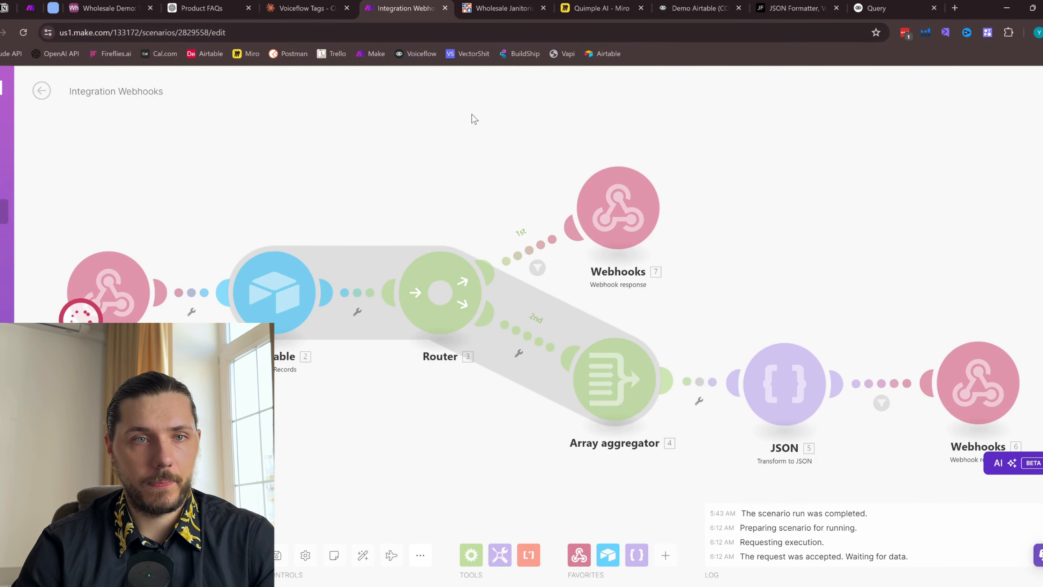
{"action": "scroll", "coordinate": [472, 116], "scroll_direction": "down", "scroll_amount": 1}
{"action": "left_click_drag", "start_coordinate": [399, 184], "coordinate": [455, 170]}
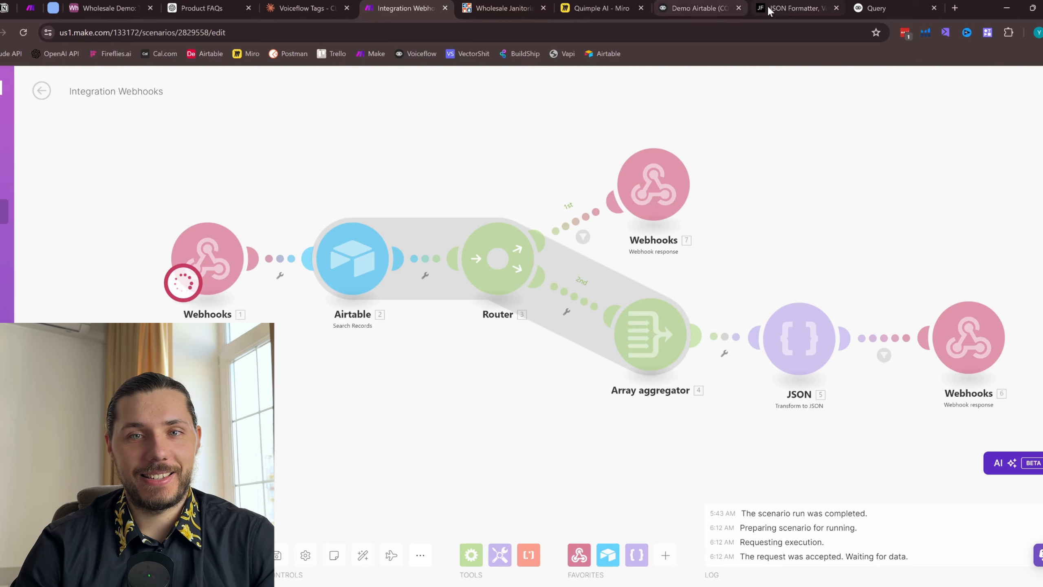
{"action": "left_click_drag", "start_coordinate": [698, 8], "coordinate": [506, 8]}
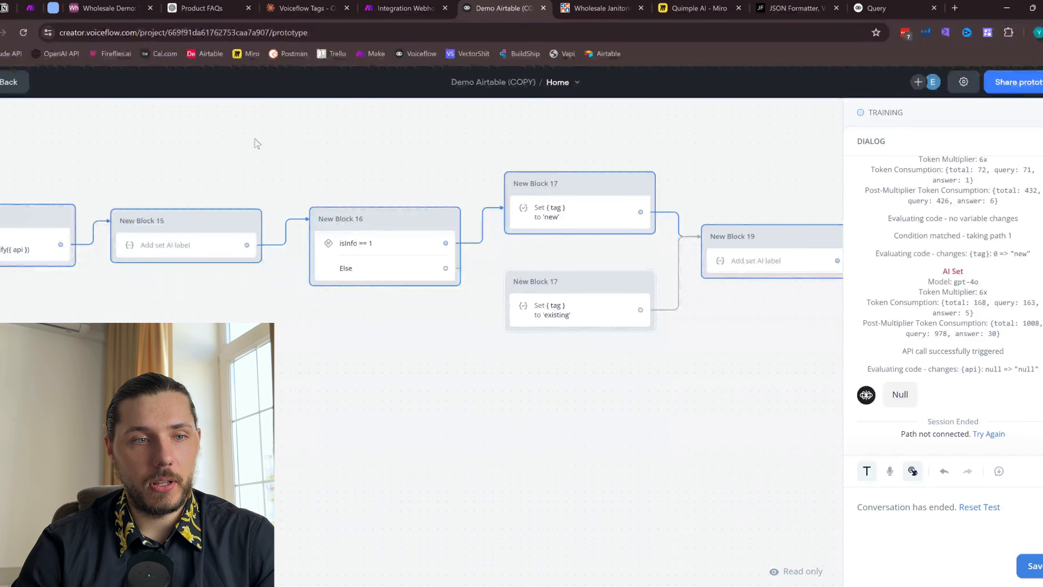
Reload the Voiceflow project in the browser
{"action": "left_click_drag", "start_coordinate": [255, 143], "coordinate": [641, 157]}
{"action": "scroll", "coordinate": [1016, 290], "scroll_direction": "up", "scroll_amount": 2}
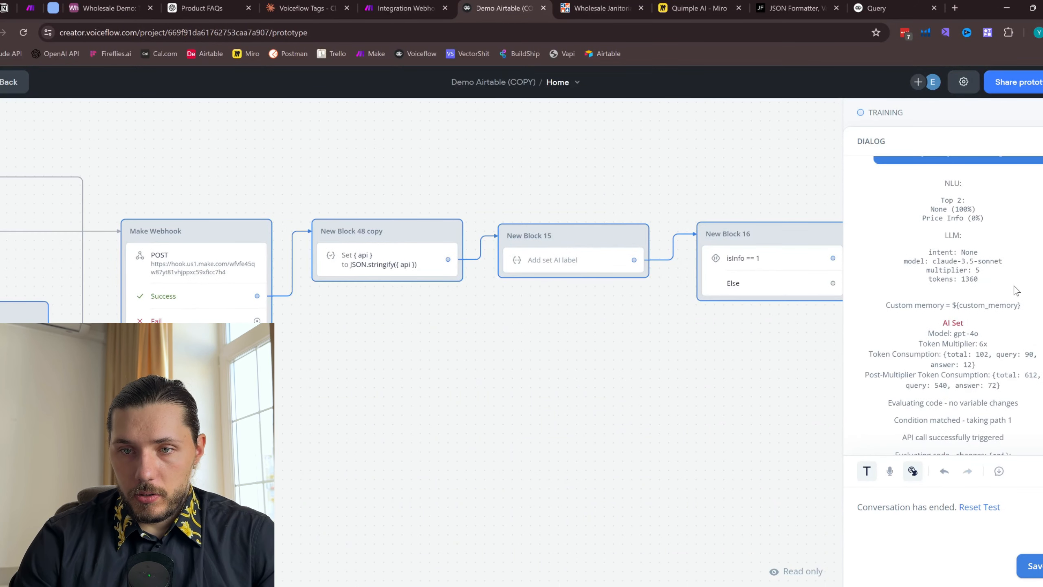
{"action": "scroll", "coordinate": [1016, 290], "scroll_direction": "down", "scroll_amount": 3}
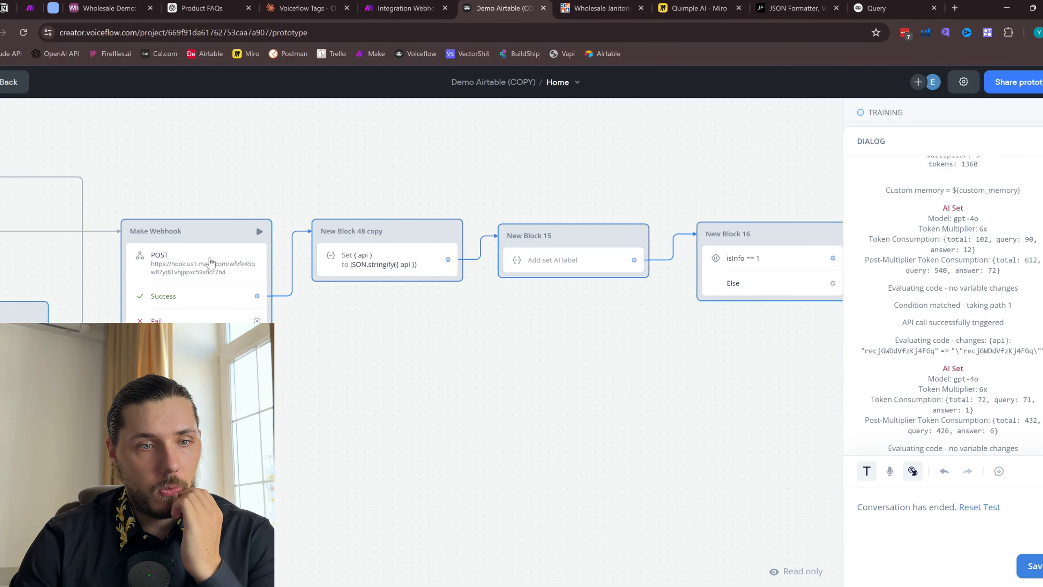
{"action": "left_click_drag", "start_coordinate": [122, 379], "coordinate": [450, 372]}
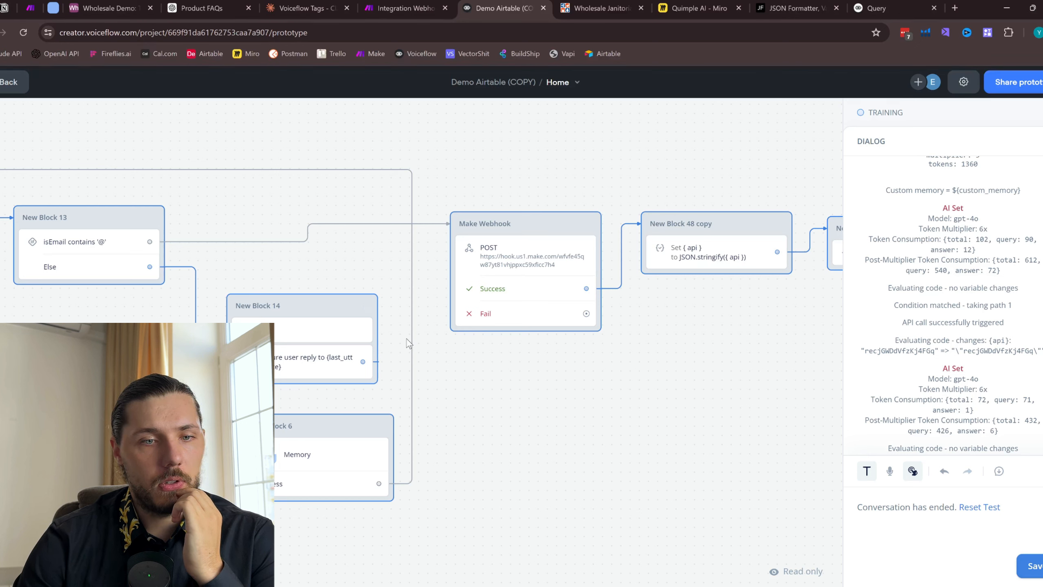
{"action": "left_click", "coordinate": [23, 32]}
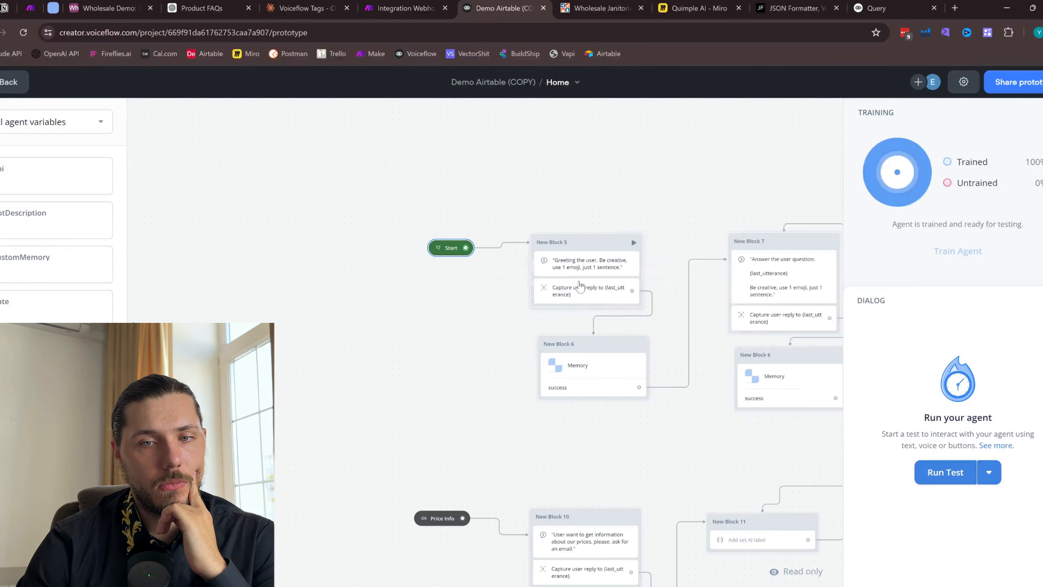
Pan to the webhook section and open the Make Webhook POST request step
{"action": "scroll", "coordinate": [580, 286], "scroll_direction": "down", "scroll_amount": 10}
{"action": "scroll", "coordinate": [580, 286], "scroll_direction": "right", "scroll_amount": 8}
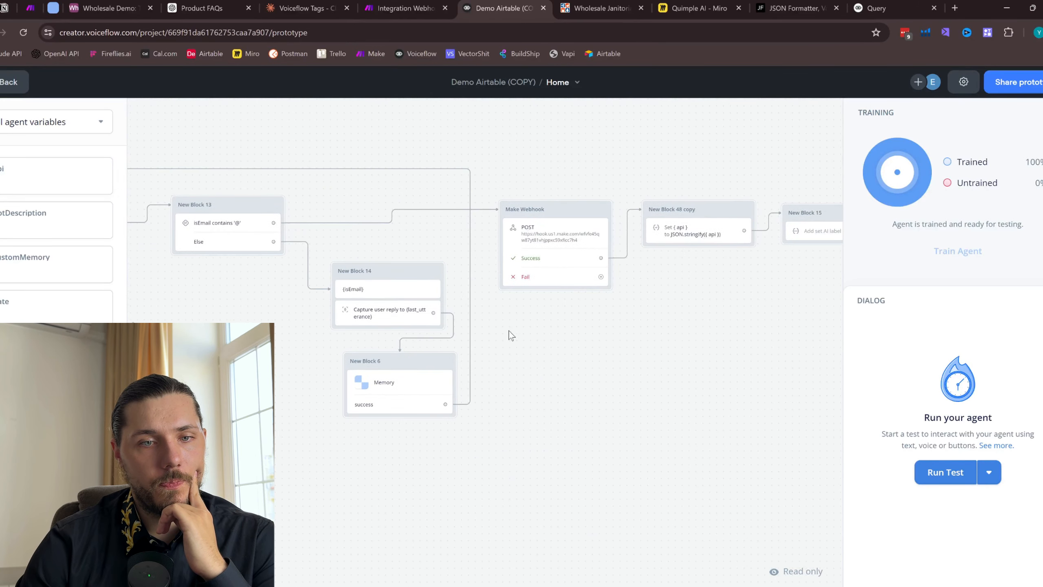
{"action": "left_click_drag", "start_coordinate": [511, 334], "coordinate": [597, 367]}
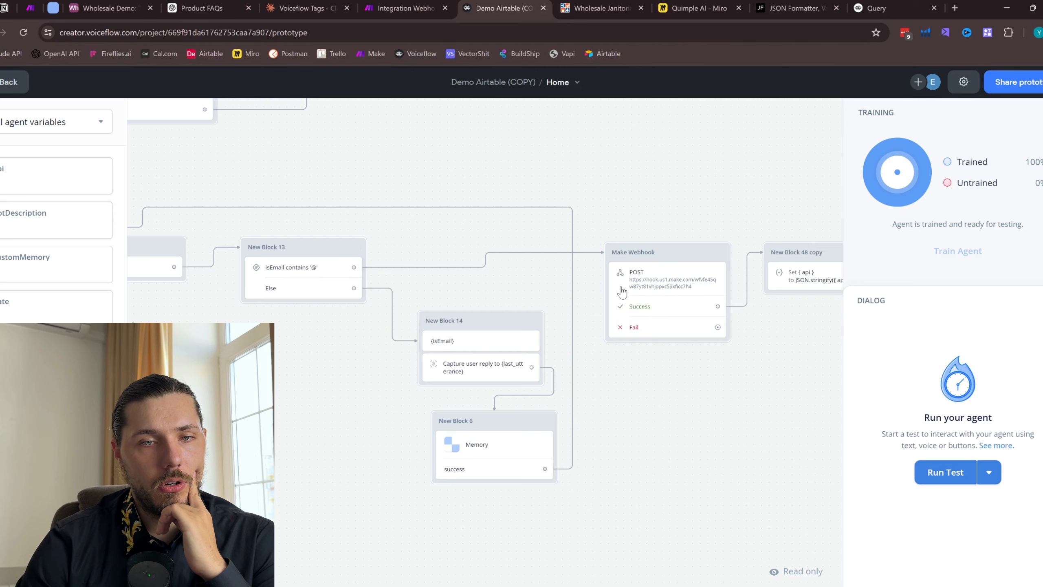
{"action": "scroll", "coordinate": [764, 345], "scroll_direction": "right", "scroll_amount": 5}
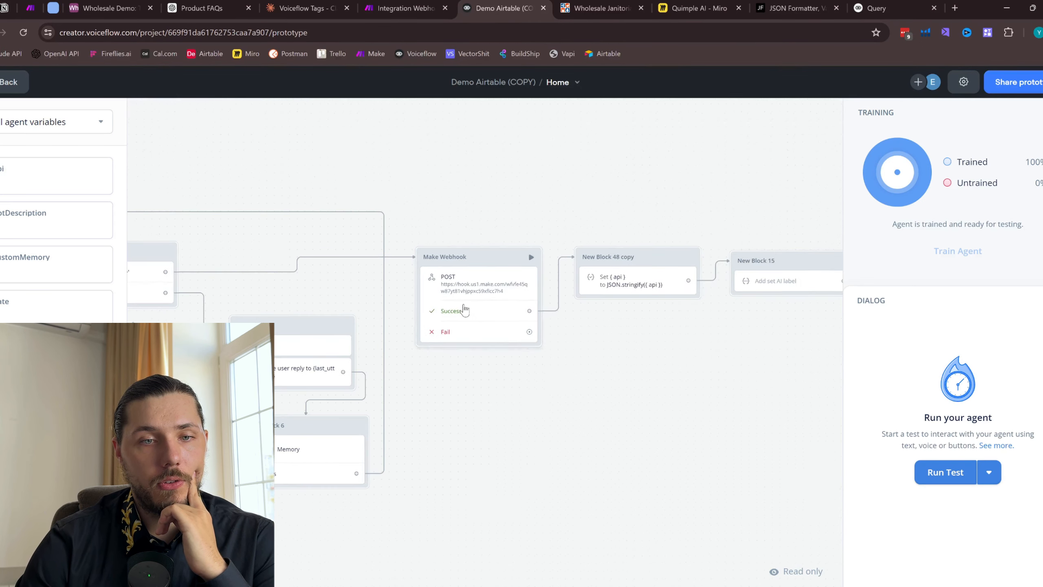
{"action": "left_click", "coordinate": [486, 291]}
Close the webhook settings and read New Block 15's Set AI isInfo prompt
{"action": "left_click", "coordinate": [610, 311]}
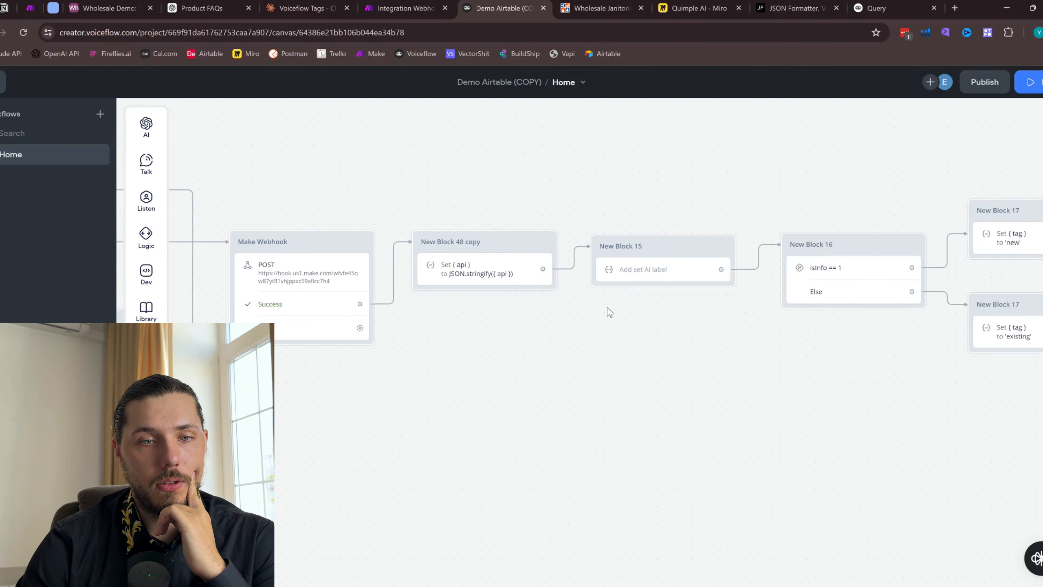
{"action": "left_click", "coordinate": [469, 272]}
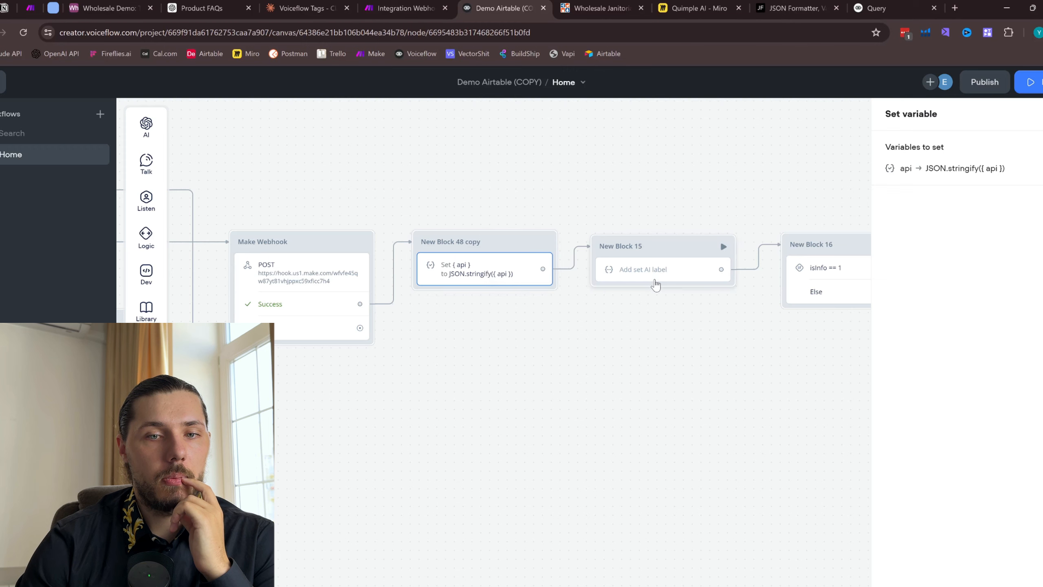
{"action": "left_click", "coordinate": [656, 282]}
{"action": "scroll", "coordinate": [885, 332], "scroll_direction": "down", "scroll_amount": 3}
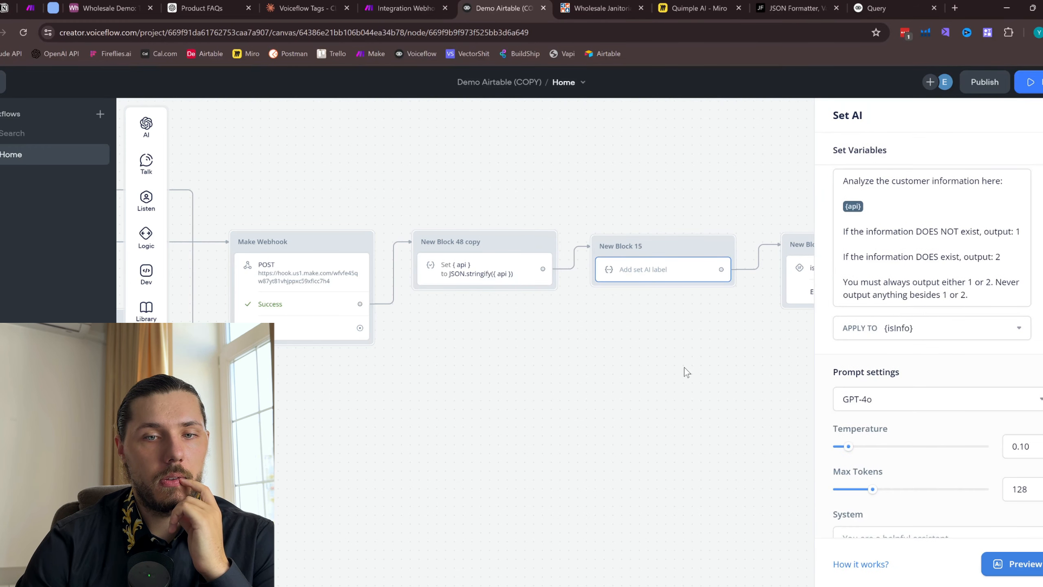
{"action": "left_click_drag", "start_coordinate": [685, 369], "coordinate": [548, 361]}
{"action": "left_click_drag", "start_coordinate": [691, 347], "coordinate": [671, 349]}
{"action": "left_click_drag", "start_coordinate": [458, 337], "coordinate": [488, 344]}
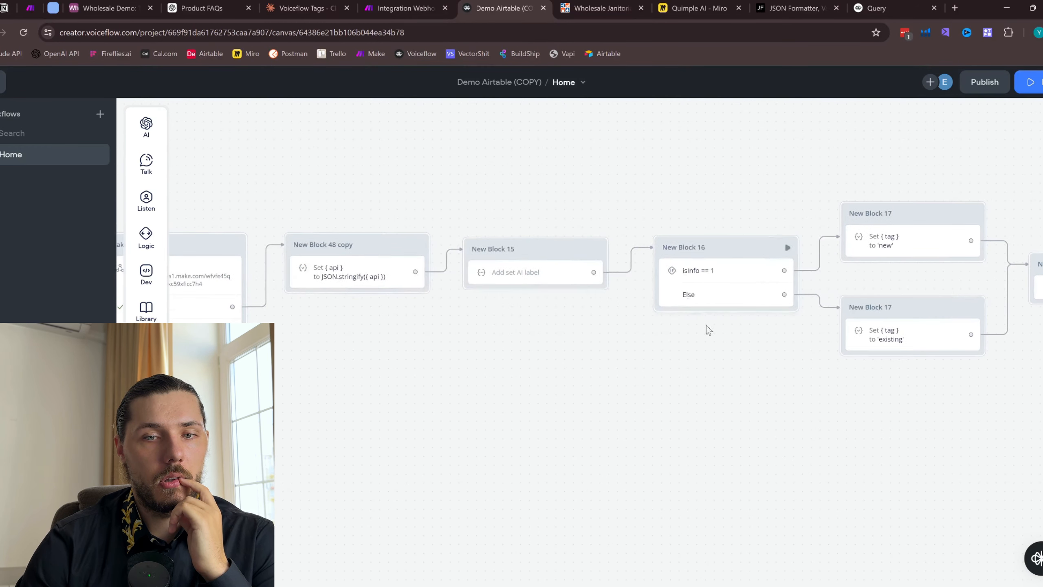
{"action": "left_click_drag", "start_coordinate": [645, 308], "coordinate": [612, 316]}
{"action": "left_click", "coordinate": [516, 284]}
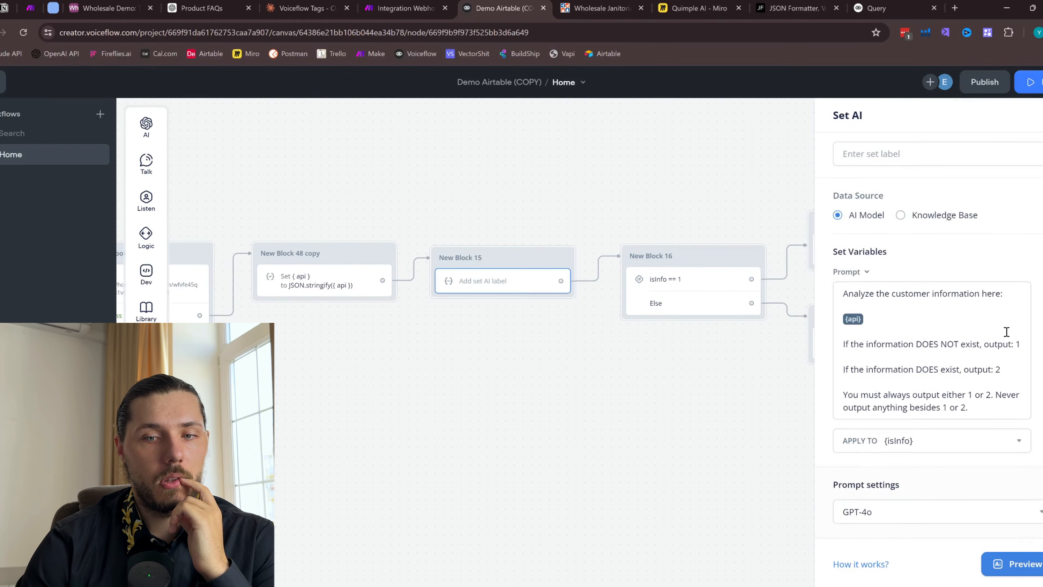
{"action": "scroll", "coordinate": [897, 356], "scroll_direction": "down", "scroll_amount": 2}
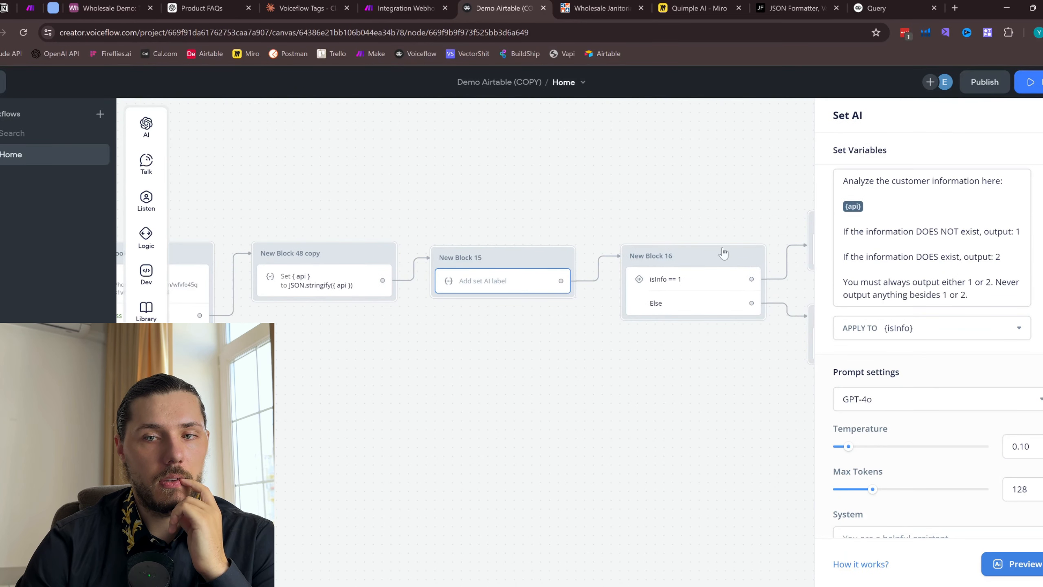
Recheck New Block 15's prompt conditions, then draw a new connection from New Block 48 copy
{"action": "left_click_drag", "start_coordinate": [569, 172], "coordinate": [417, 207]}
{"action": "left_click_drag", "start_coordinate": [411, 318], "coordinate": [486, 184]}
{"action": "left_click", "coordinate": [381, 317]}
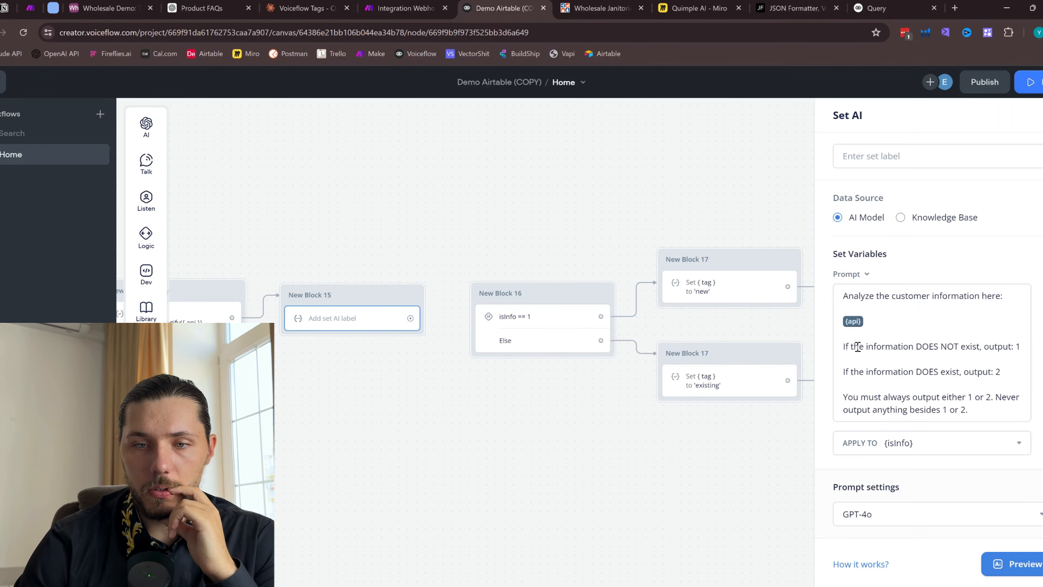
{"action": "left_click_drag", "start_coordinate": [857, 347], "coordinate": [1023, 346]}
{"action": "left_click", "coordinate": [420, 277]}
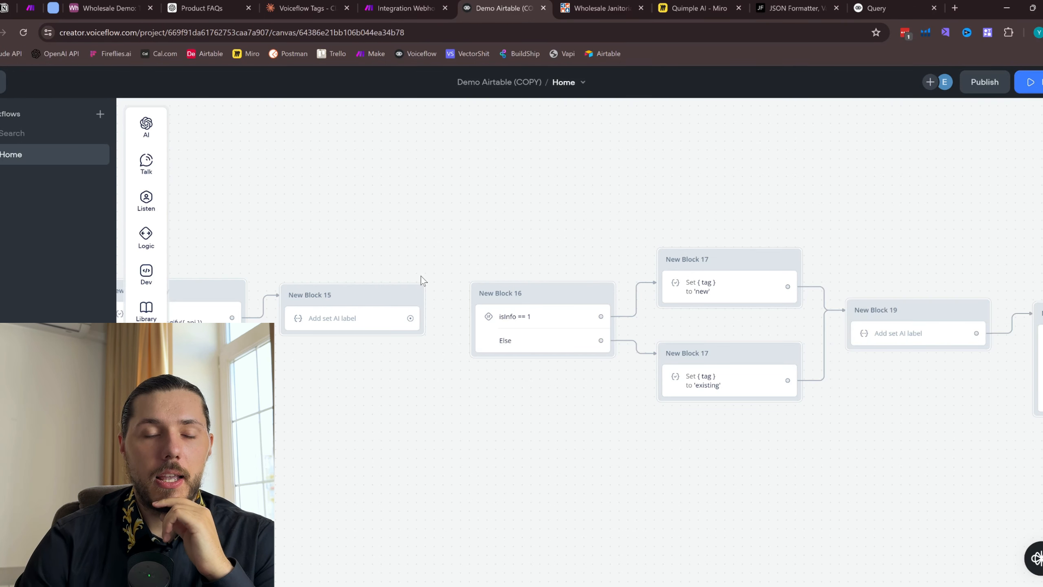
{"action": "mouse_move", "coordinate": [423, 317]}
{"action": "left_mouse_down"}
{"action": "mouse_move", "coordinate": [449, 319]}
{"action": "mouse_move", "coordinate": [429, 318]}
{"action": "left_mouse_up"}
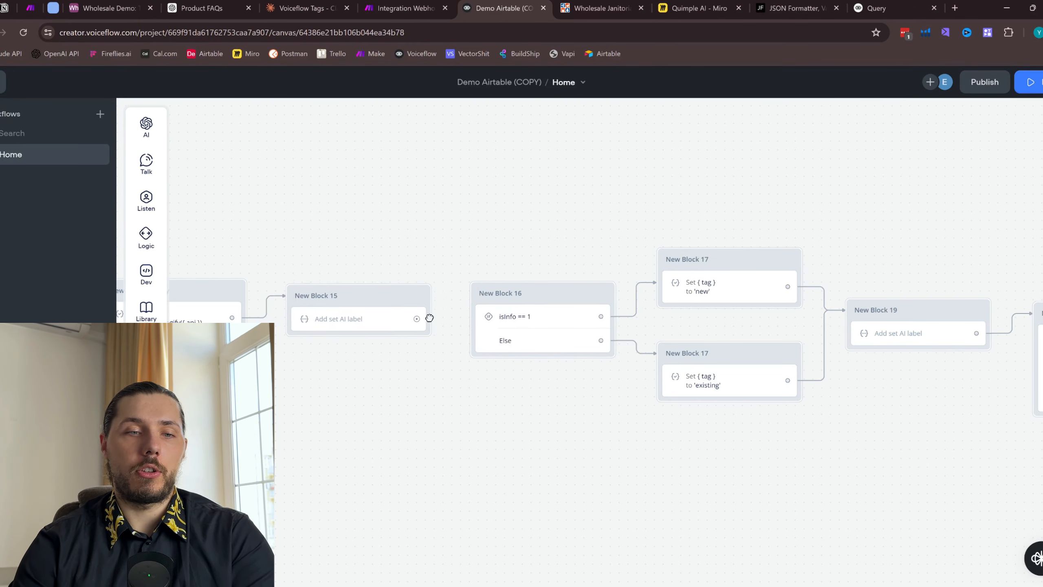
{"action": "scroll", "coordinate": [550, 189], "scroll_direction": "left", "scroll_amount": 5}
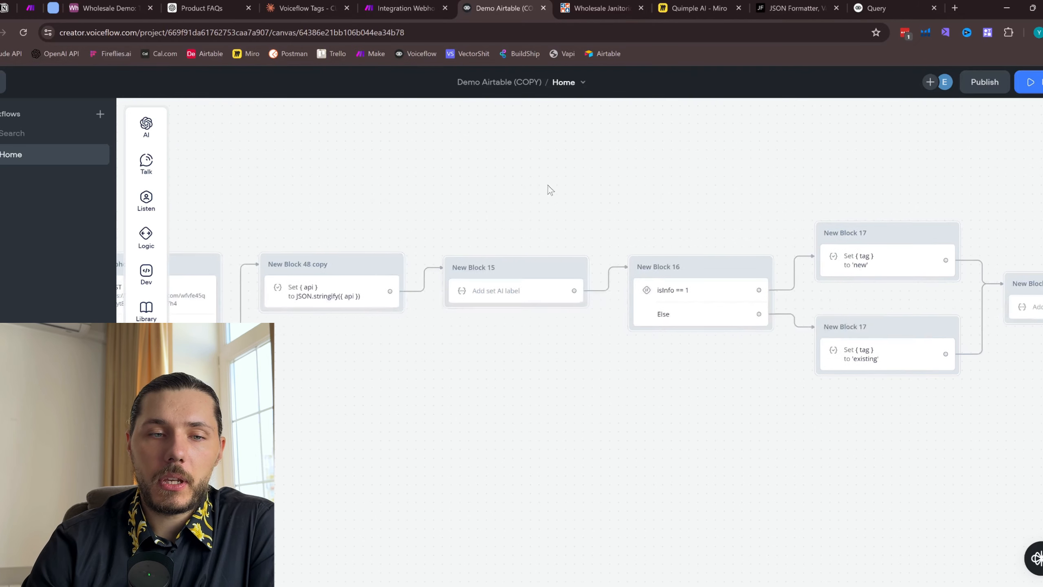
{"action": "left_click", "coordinate": [541, 285]}
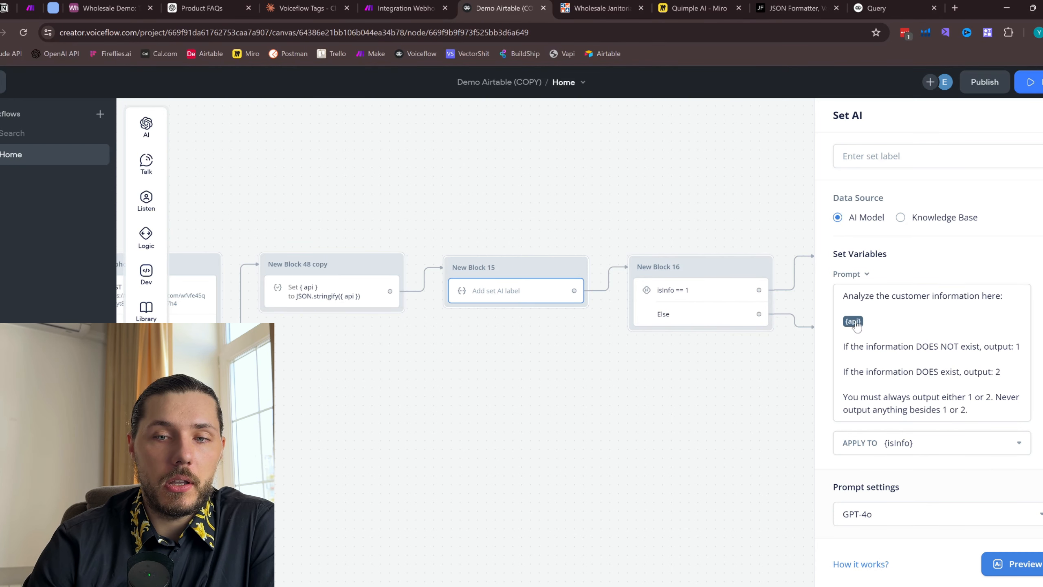
{"action": "left_click", "coordinate": [356, 169]}
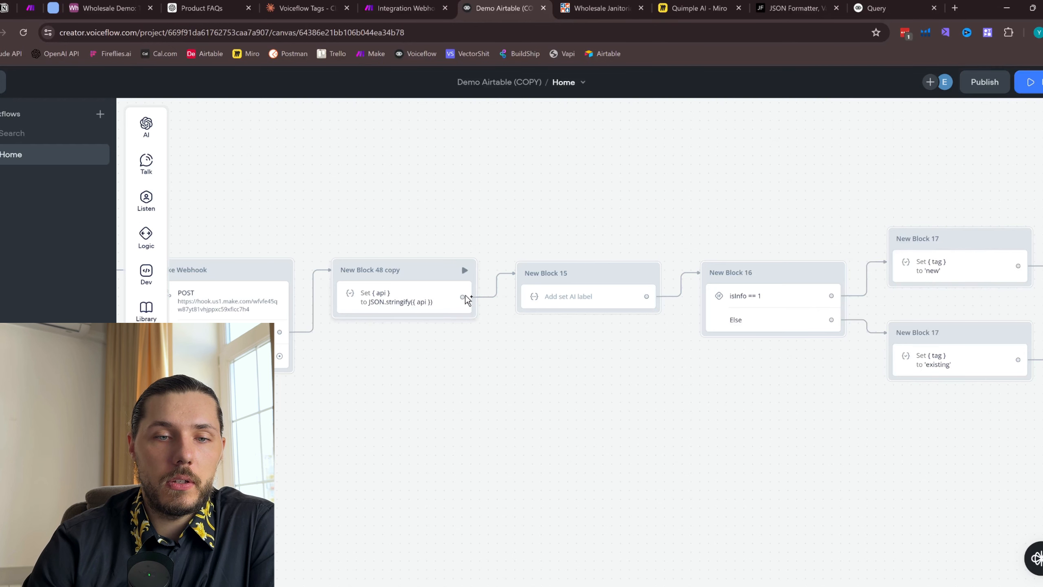
{"action": "left_click_drag", "start_coordinate": [462, 297], "coordinate": [534, 203]}
Add a Text step on the new link that replies with the {api} variable
{"action": "mouse_move", "coordinate": [568, 237]}
{"action": "left_click", "coordinate": [679, 248]}
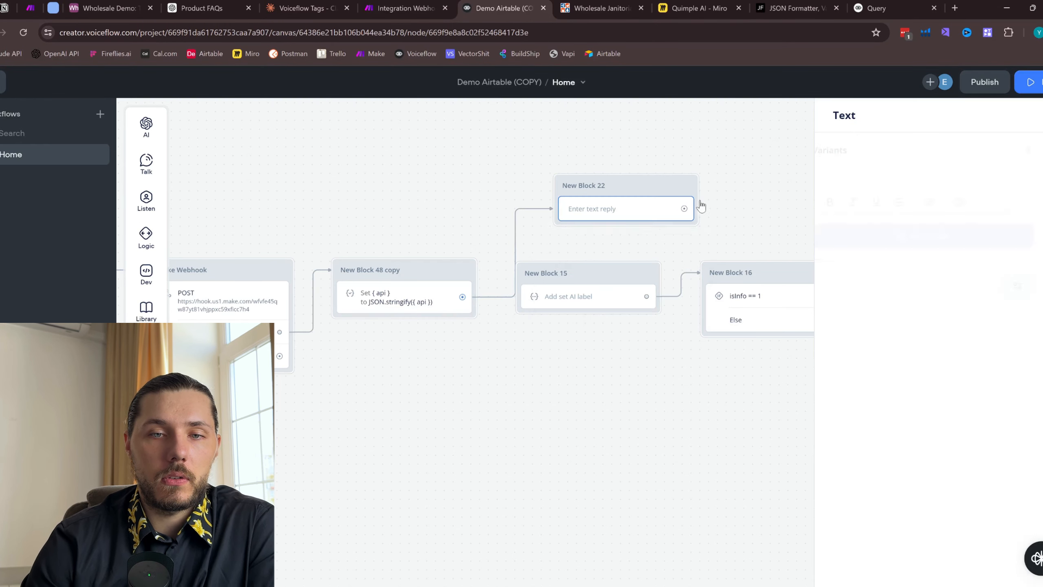
{"action": "type", "text": "{api"}
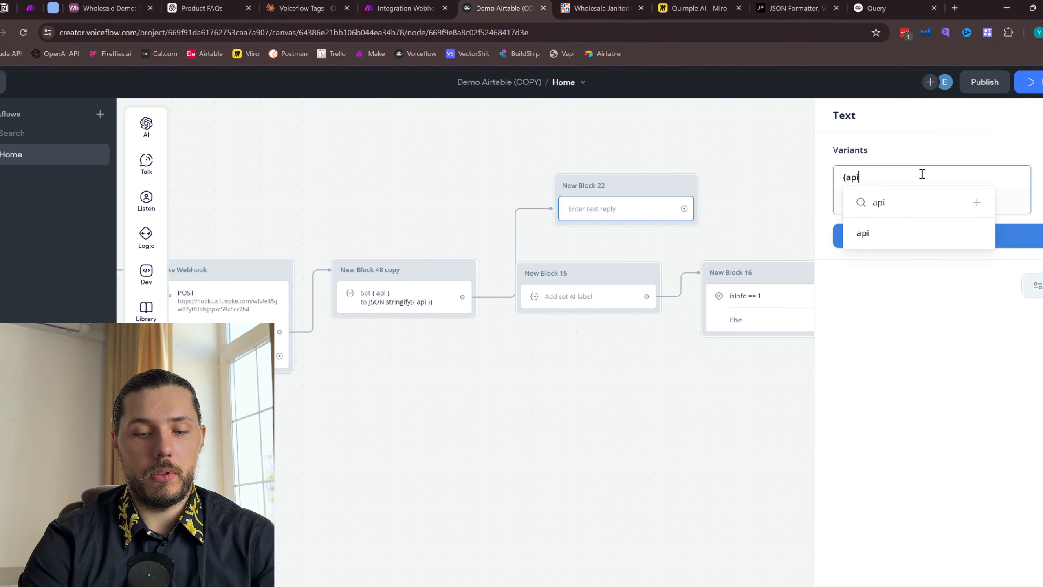
{"action": "left_click", "coordinate": [863, 233]}
{"action": "left_click", "coordinate": [631, 140]}
{"action": "scroll", "coordinate": [593, 139], "scroll_direction": "down", "scroll_amount": 5}
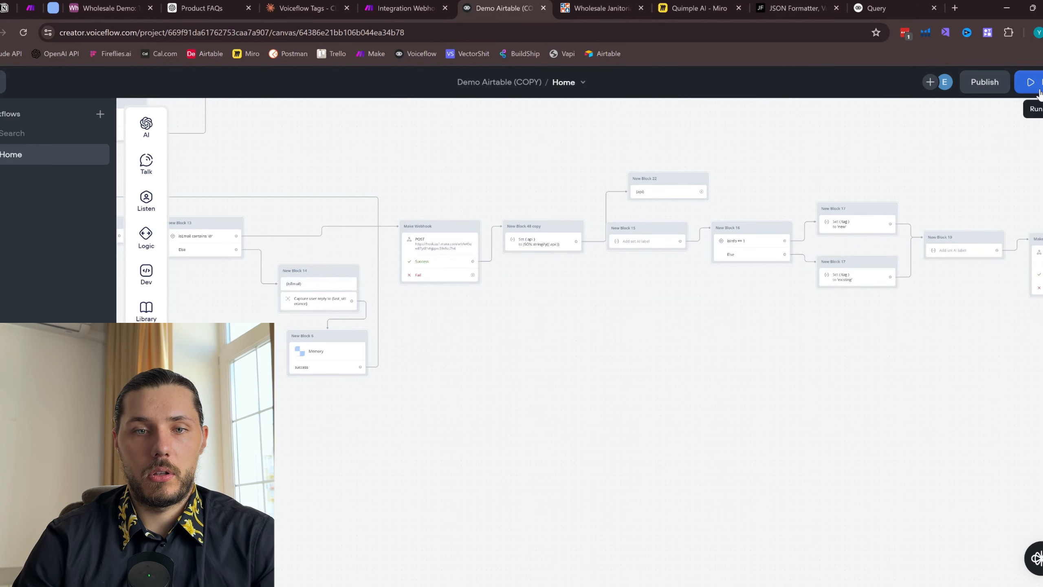
{"action": "scroll", "coordinate": [317, 156], "scroll_direction": "left", "scroll_amount": 10}
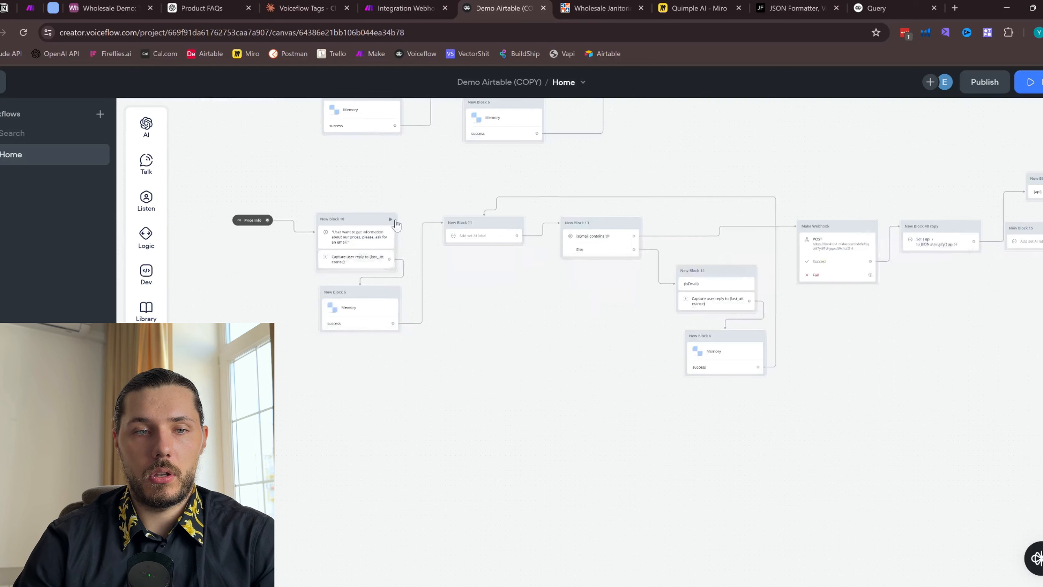
Test from the price info block with the customer's Airtable email, getting back the record ID
{"action": "left_click", "coordinate": [390, 221]}
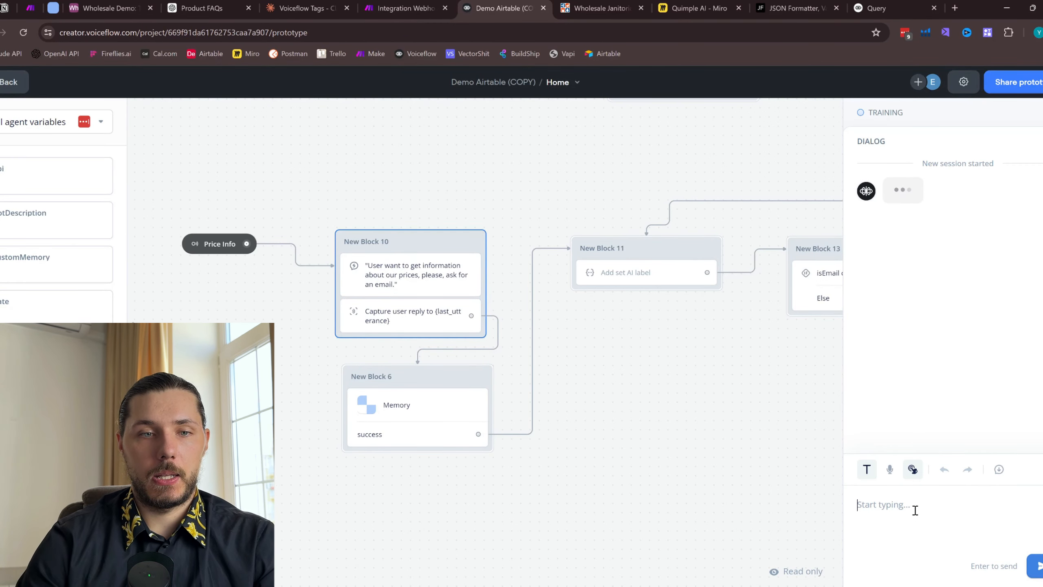
{"action": "left_click", "coordinate": [108, 8]}
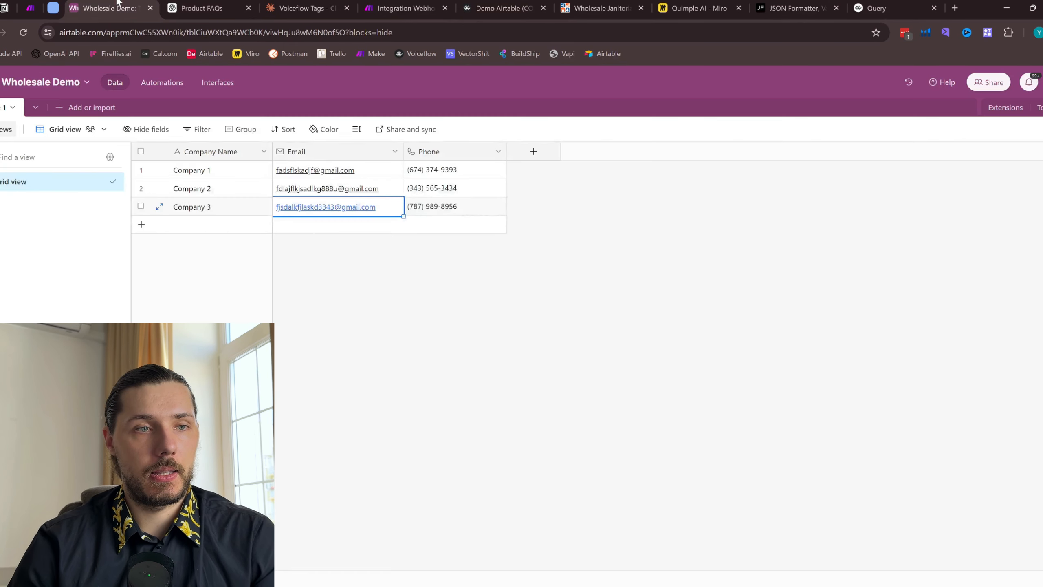
{"action": "key", "text": "ctrl+c"}
{"action": "left_click", "coordinate": [501, 8]}
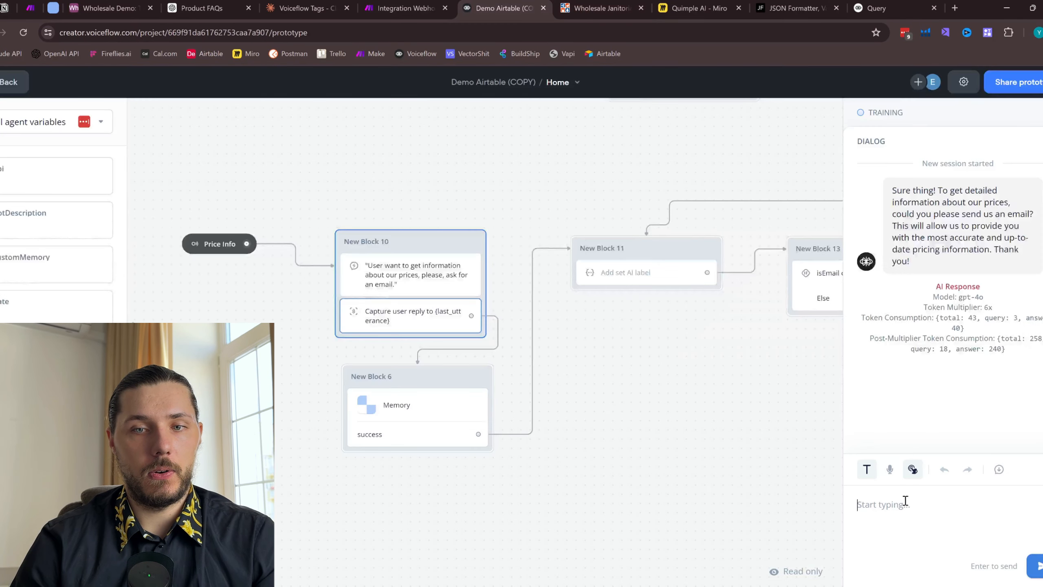
{"action": "left_click", "coordinate": [900, 510]}
{"action": "key", "text": "ctrl+v"}
{"action": "key", "text": "Return"}
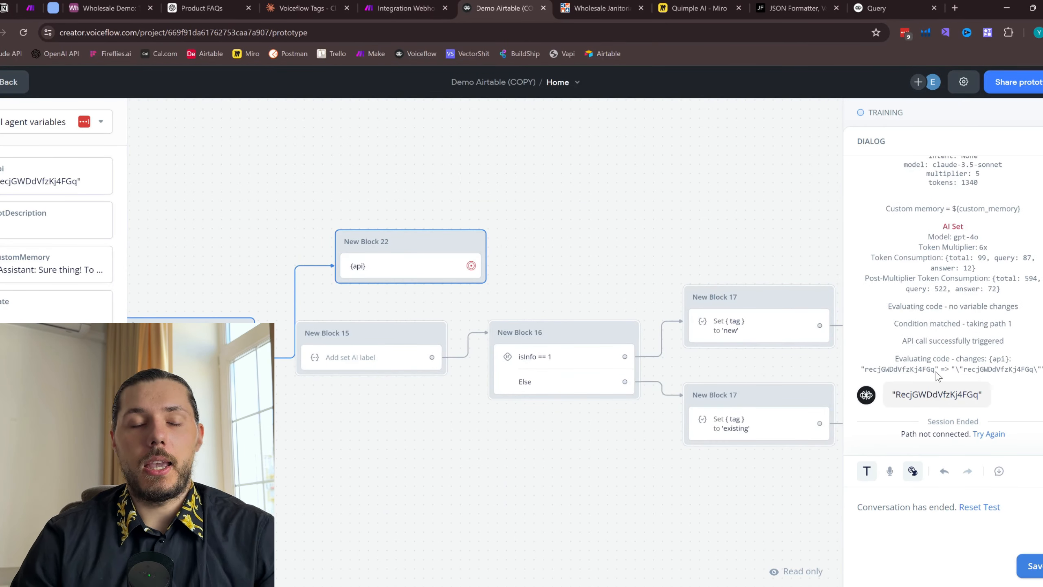
{"action": "left_click", "coordinate": [12, 82]}
{"action": "left_click_drag", "start_coordinate": [230, 239], "coordinate": [369, 212]}
Inspect the webhook's captured response path and the isInfo and AI set steps
{"action": "left_click", "coordinate": [308, 333]}
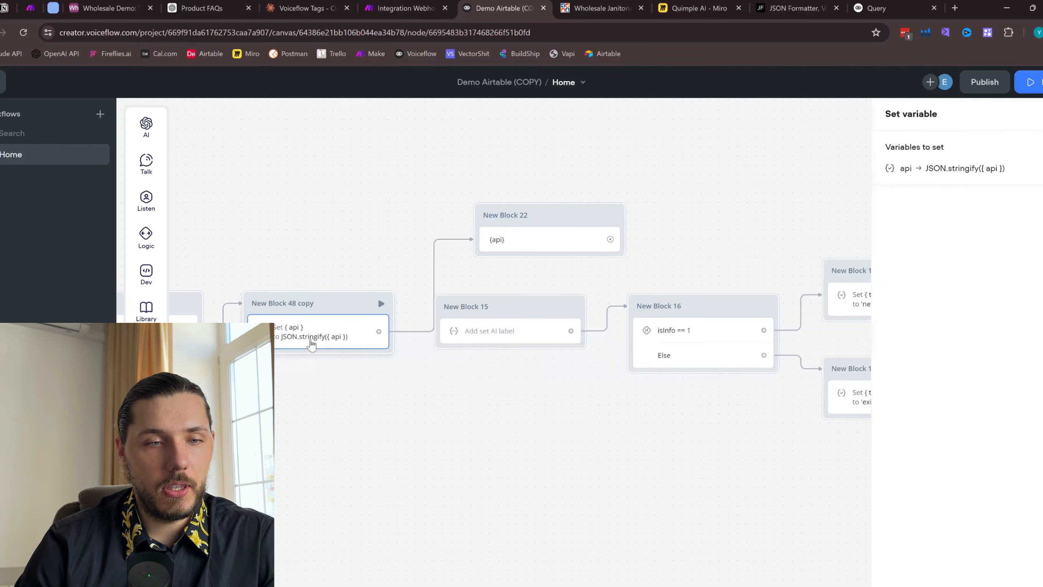
{"action": "left_click", "coordinate": [176, 332]}
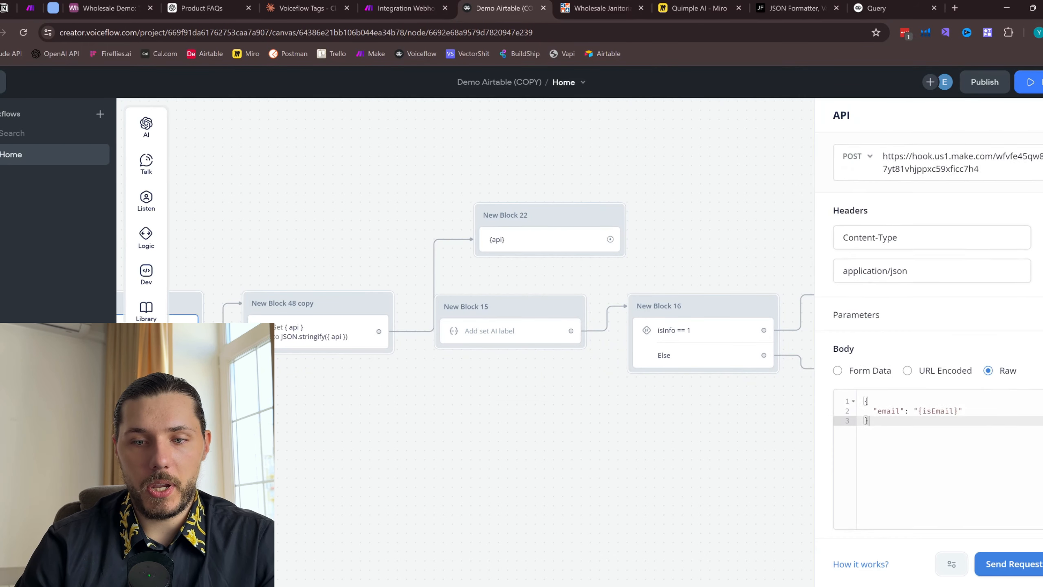
{"action": "scroll", "coordinate": [927, 471], "scroll_direction": "down", "scroll_amount": 3}
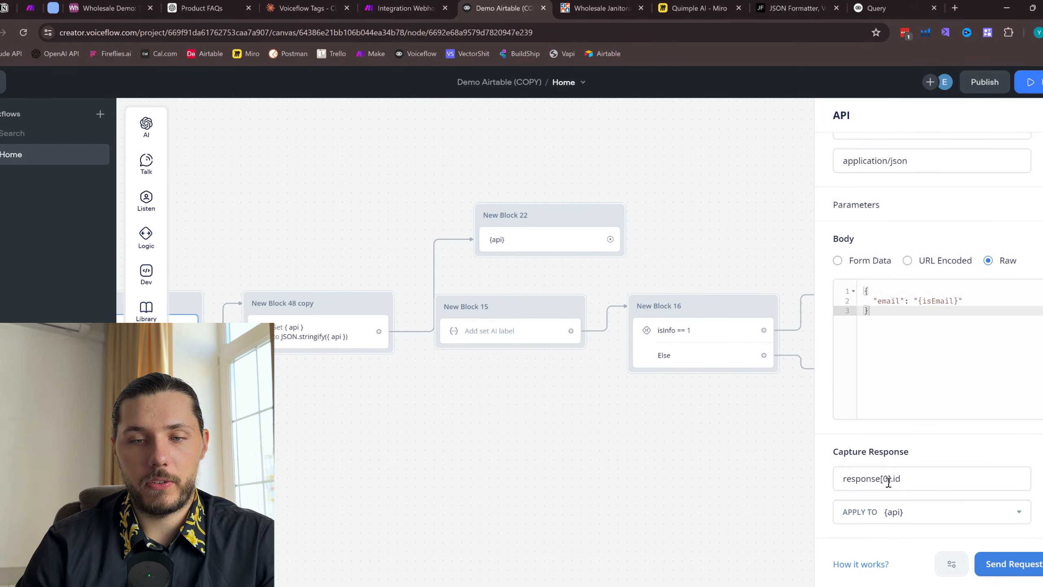
{"action": "left_click", "coordinate": [913, 476]}
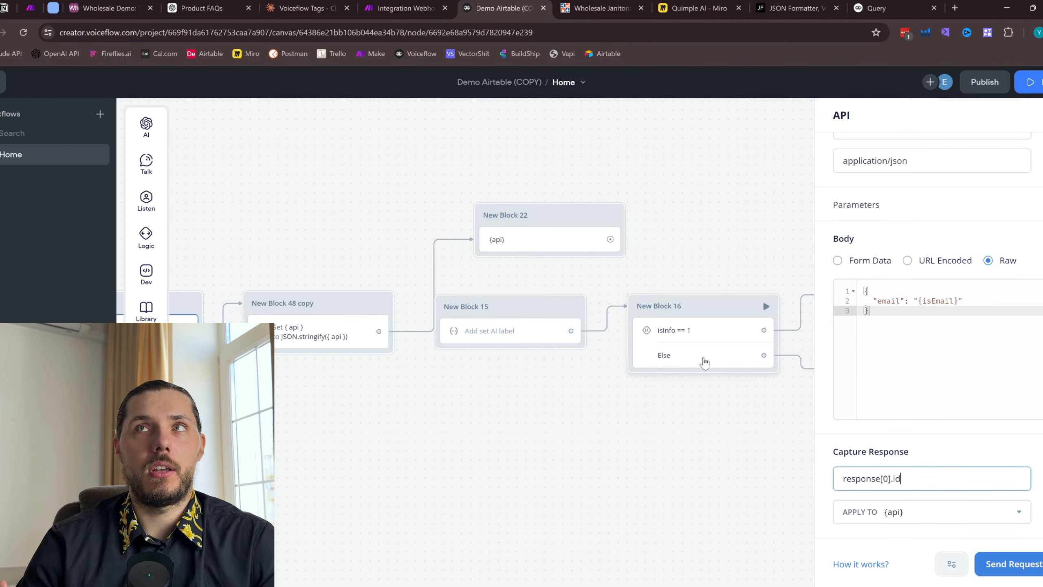
{"action": "left_click", "coordinate": [704, 362]}
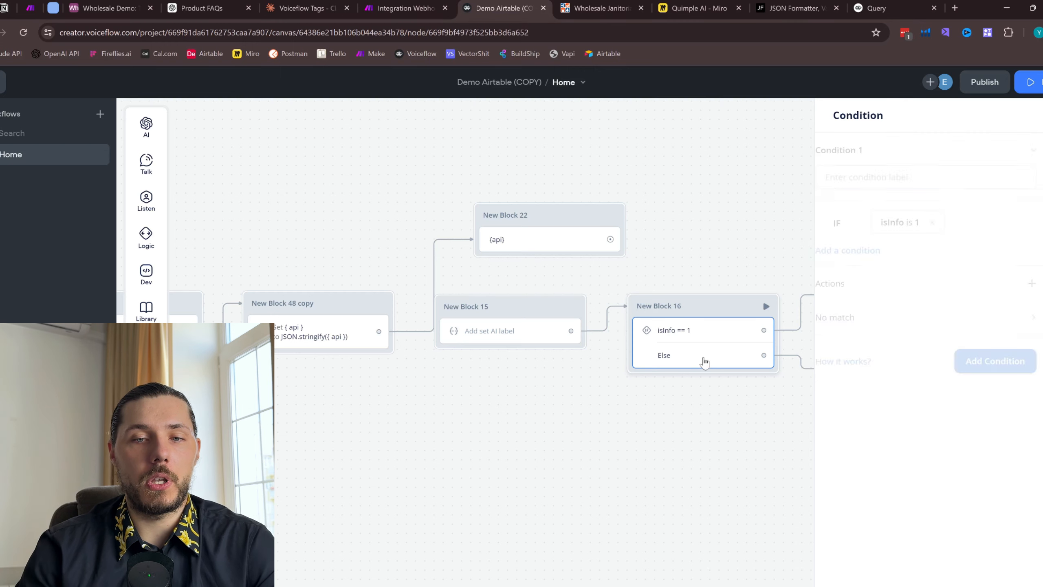
{"action": "left_click", "coordinate": [509, 337]}
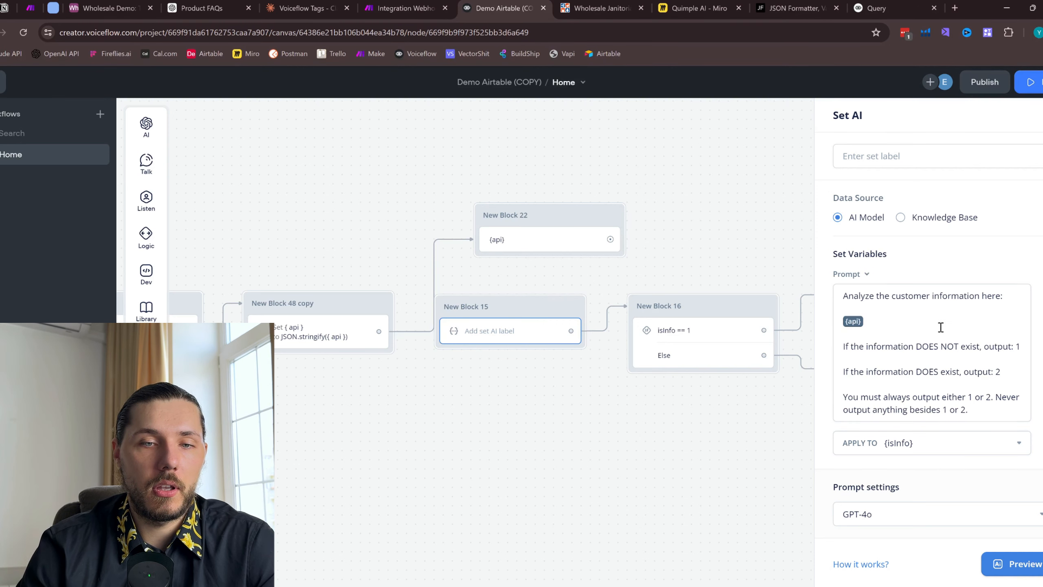
{"action": "left_click_drag", "start_coordinate": [393, 210], "coordinate": [566, 161]}
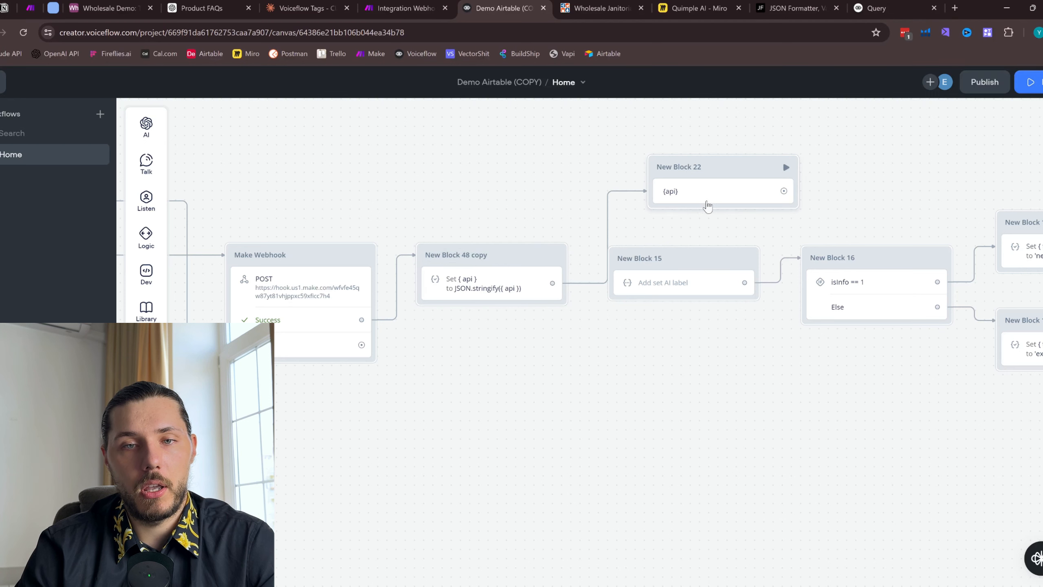
{"action": "scroll", "coordinate": [887, 216], "scroll_direction": "right", "scroll_amount": 1}
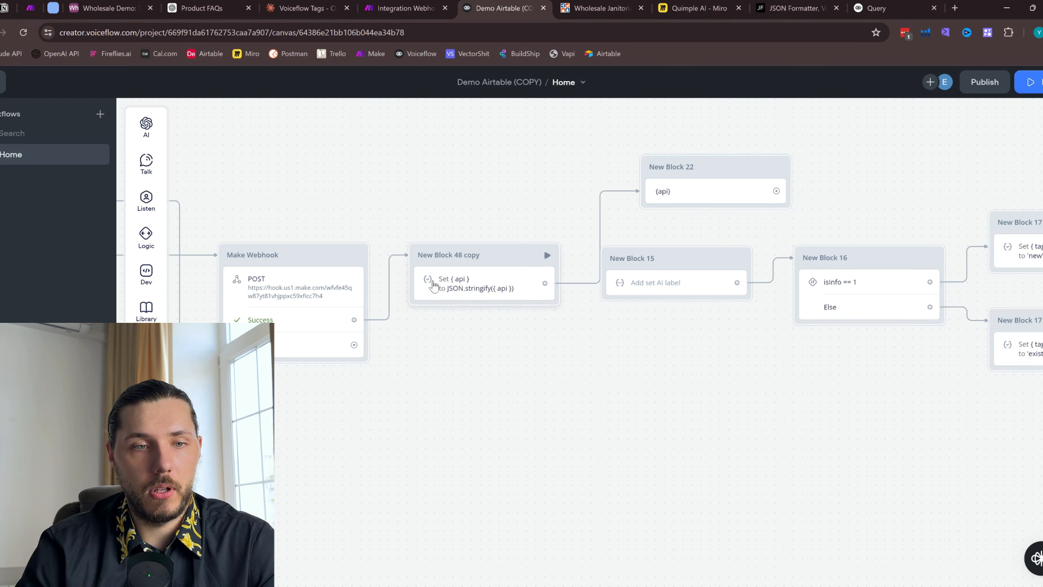
Change the Make Webhook's captured response path from response[0].id to response
{"action": "left_click", "coordinate": [315, 294]}
{"action": "scroll", "coordinate": [908, 471], "scroll_direction": "down", "scroll_amount": 3}
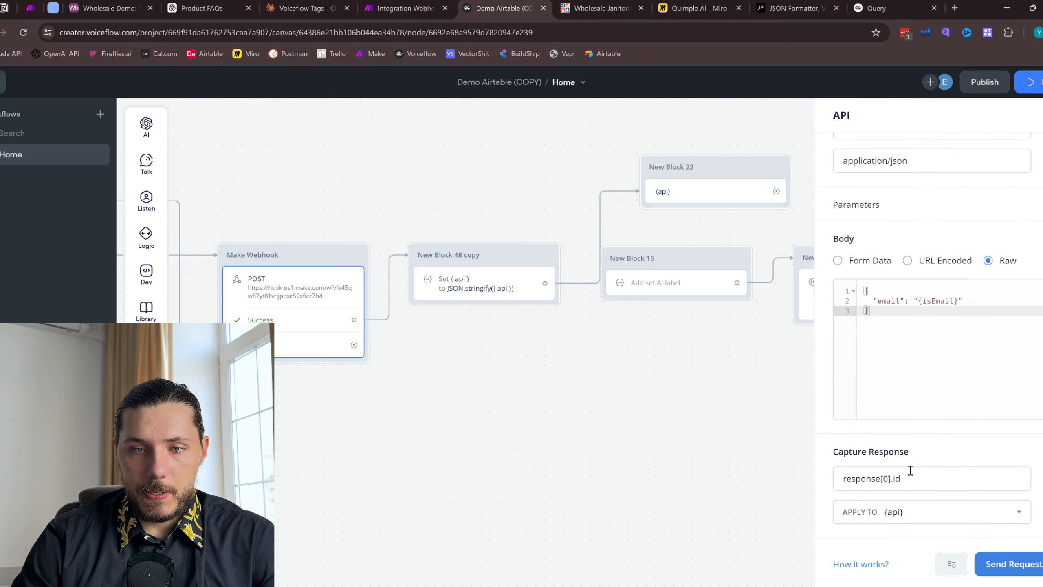
{"action": "left_click", "coordinate": [920, 475]}
{"action": "key", "text": "BackSpace"}
{"action": "key", "text": "BackSpace"}
{"action": "key", "text": "BackSpace"}
{"action": "key", "text": "BackSpace"}
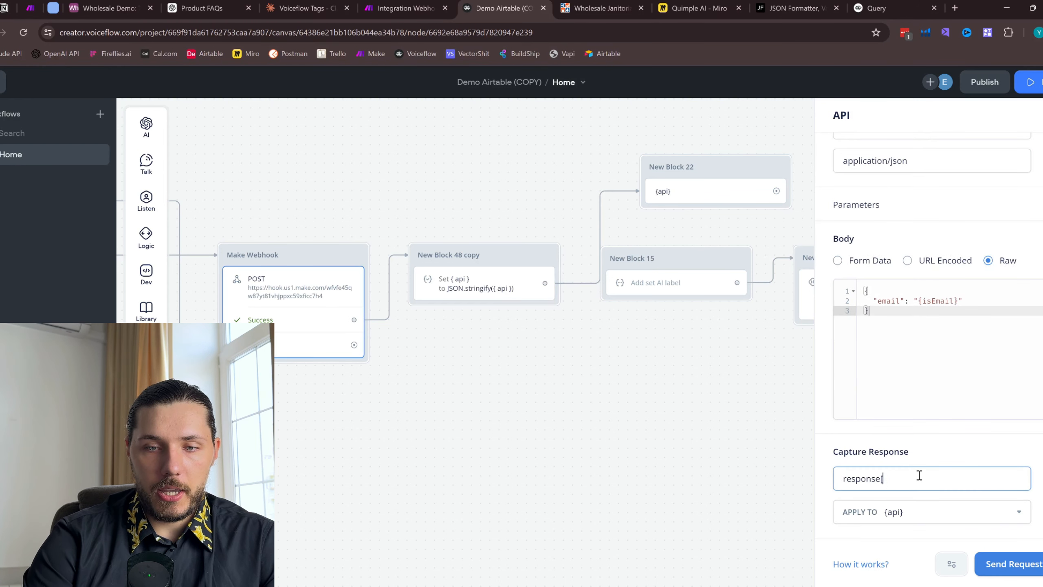
{"action": "key", "text": "BackSpace"}
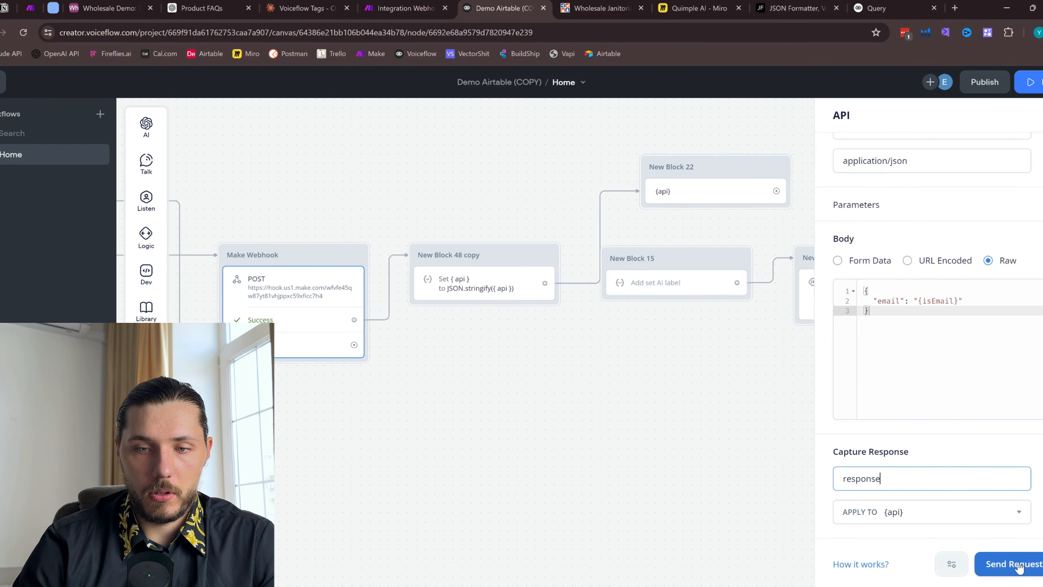
{"action": "left_click", "coordinate": [618, 413]}
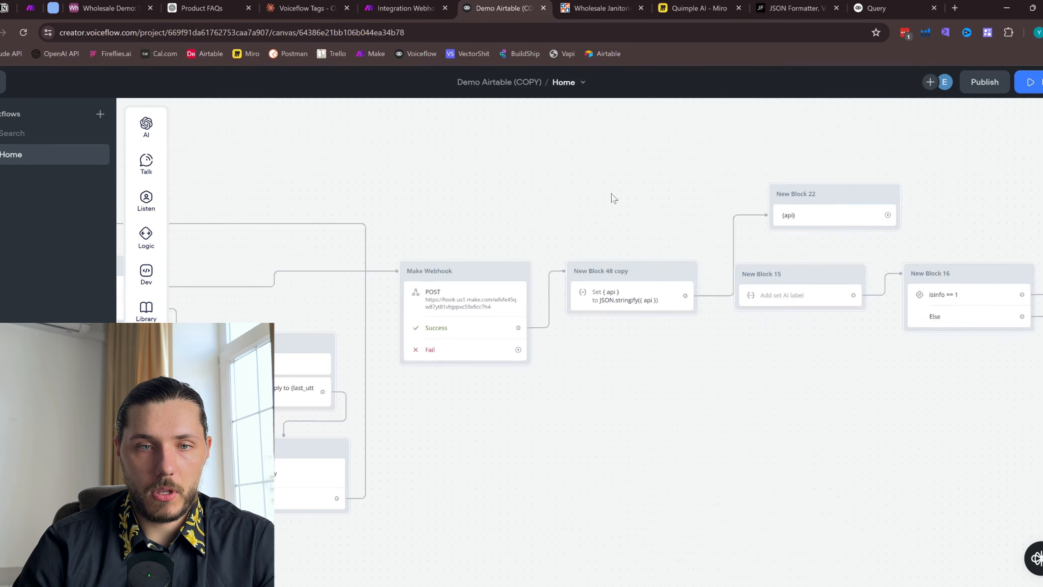
Test from New Block 10 with the customer's Airtable email, returning the full record as JSON
{"action": "scroll", "coordinate": [612, 197], "scroll_direction": "left", "scroll_amount": 10}
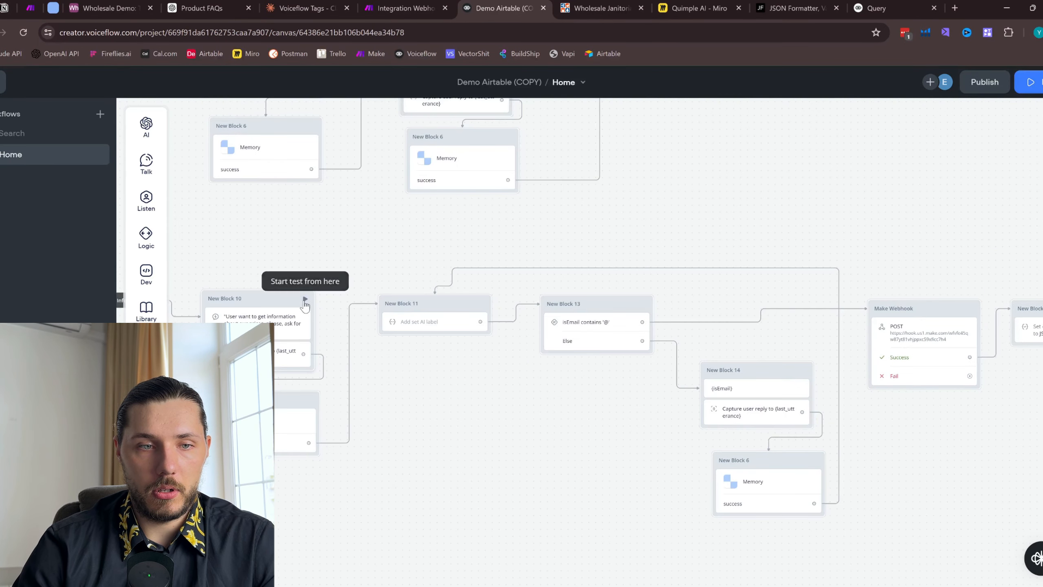
{"action": "left_click", "coordinate": [305, 299]}
{"action": "left_click", "coordinate": [109, 8]}
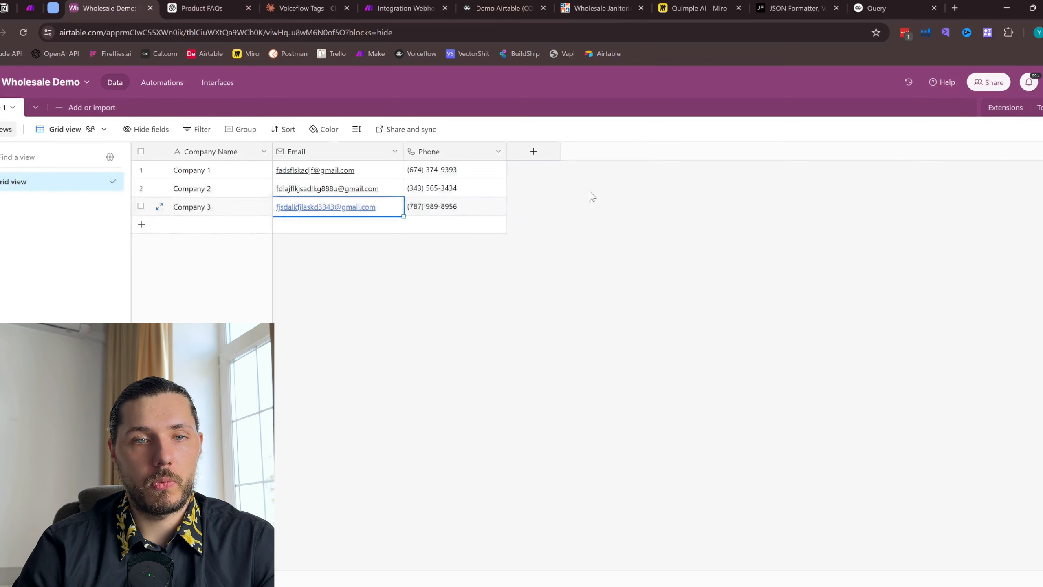
{"action": "left_click", "coordinate": [794, 8]}
{"action": "left_click", "coordinate": [707, 4]}
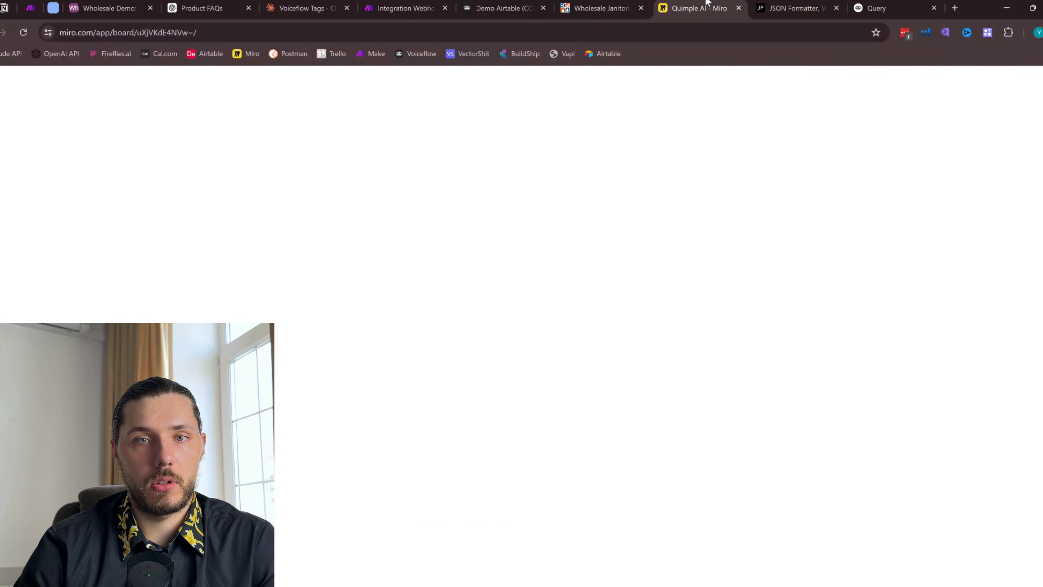
{"action": "left_click", "coordinate": [501, 8]}
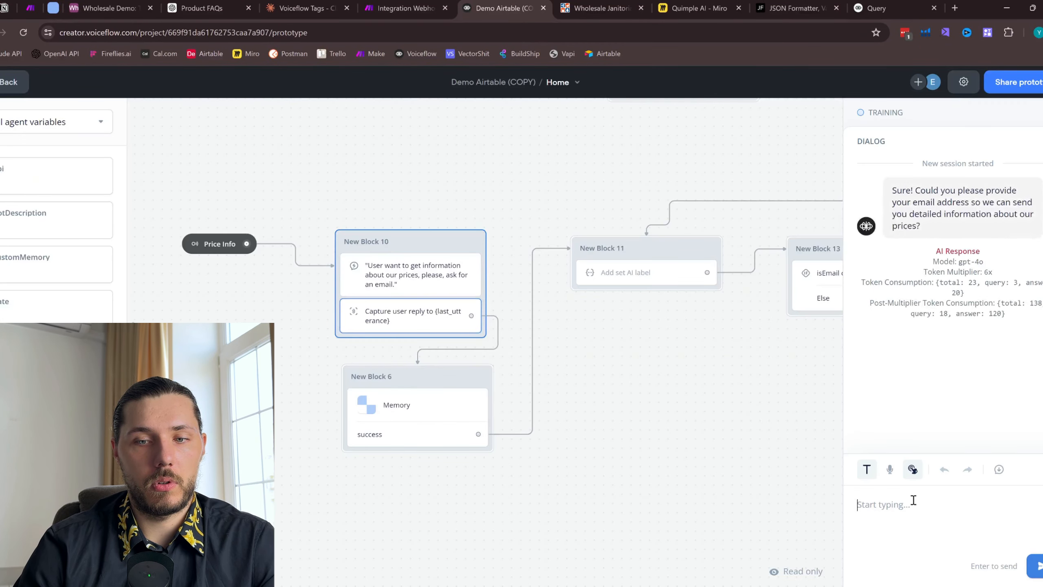
{"action": "key", "text": "ctrl+v"}
{"action": "key", "text": "Return"}
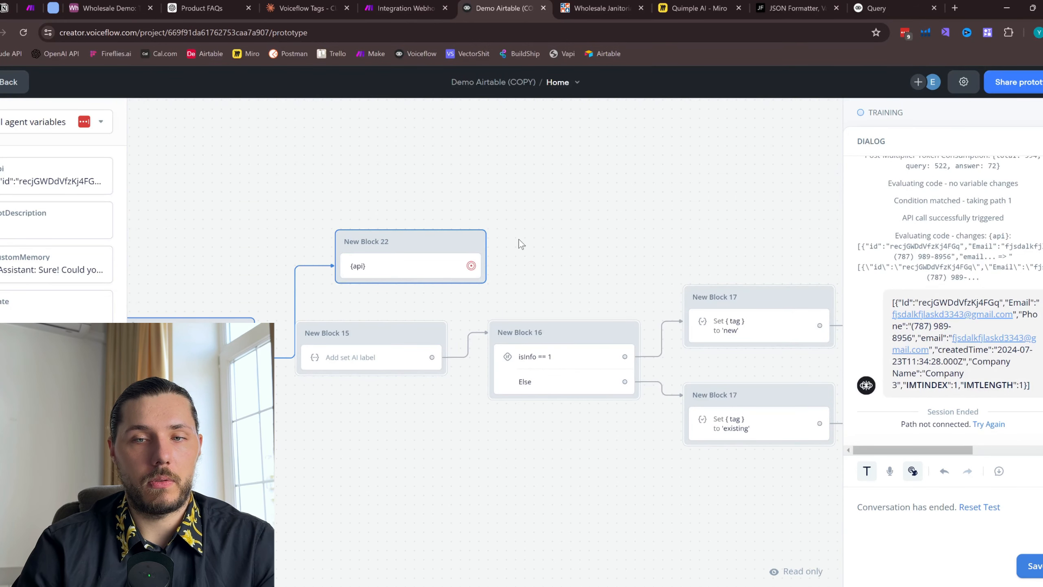
{"action": "key", "text": "Escape"}
Delete New Block 22 and bring the Price Info start into view
{"action": "right_click", "coordinate": [421, 240]}
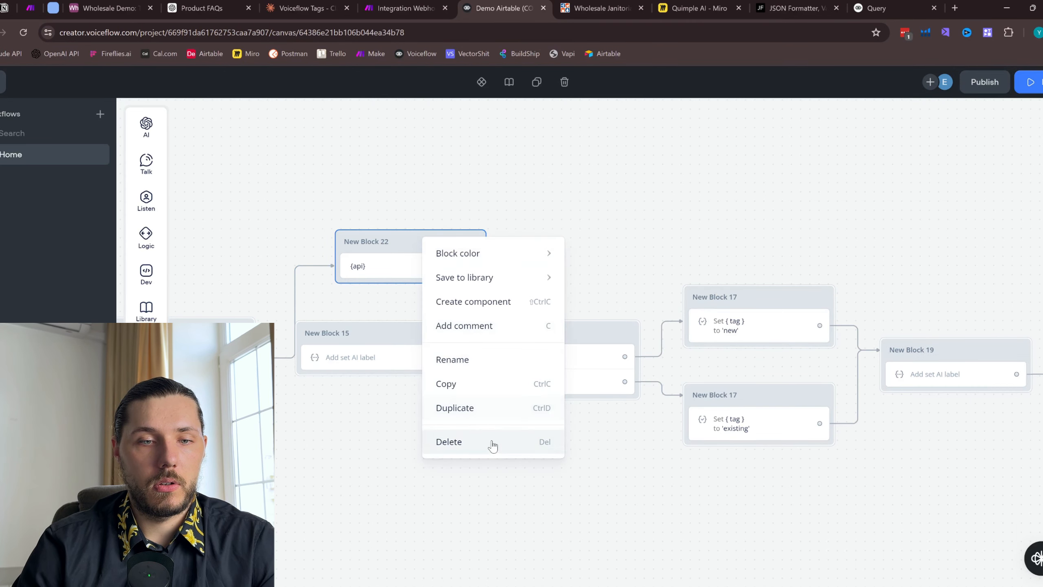
{"action": "left_click", "coordinate": [491, 442]}
{"action": "left_click_drag", "start_coordinate": [208, 275], "coordinate": [747, 254]}
{"action": "scroll", "coordinate": [747, 254], "scroll_direction": "down", "scroll_amount": 5}
{"action": "left_click_drag", "start_coordinate": [327, 252], "coordinate": [412, 263]}
{"action": "scroll", "coordinate": [411, 263], "scroll_direction": "up", "scroll_amount": 1}
Test from New Block 10 with the customer's email; it tags 'existing' and replies Null
{"action": "left_click", "coordinate": [478, 284]}
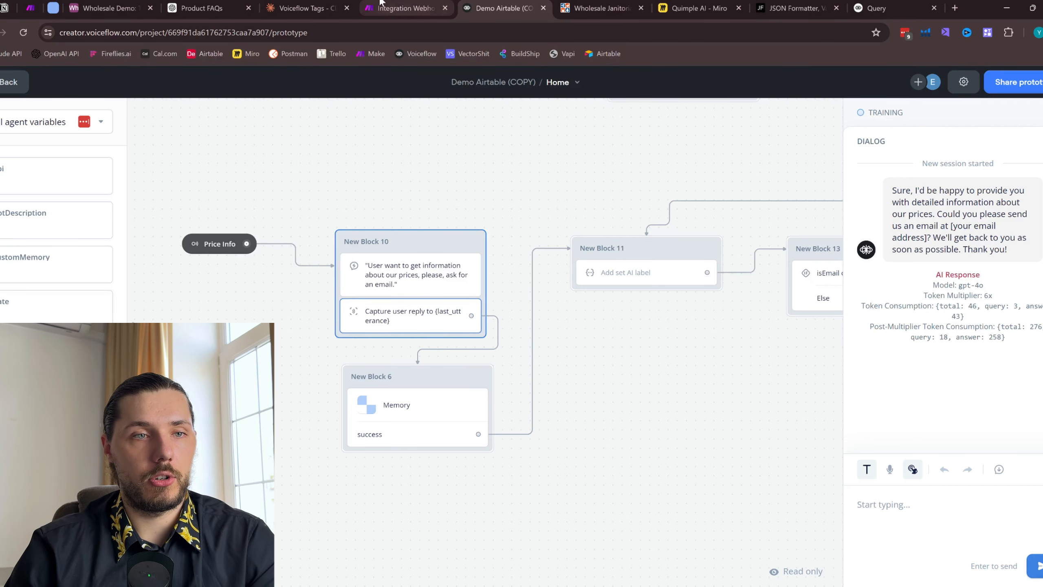
{"action": "left_click", "coordinate": [228, 5]}
{"action": "left_click", "coordinate": [109, 8]}
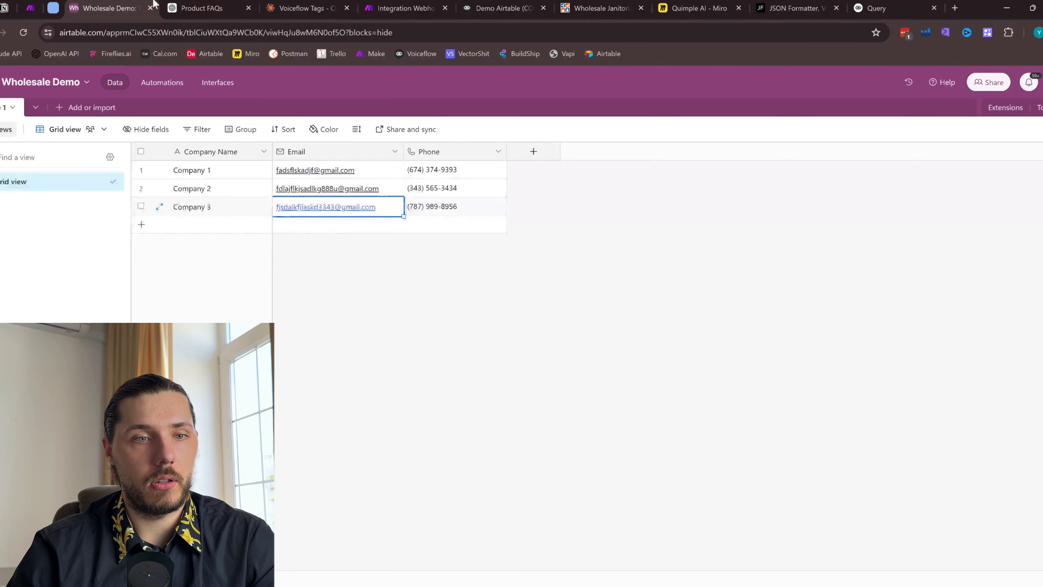
{"action": "left_click", "coordinate": [503, 8]}
{"action": "left_click", "coordinate": [905, 503]}
{"action": "key", "text": "ctrl+v"}
{"action": "key", "text": "Return"}
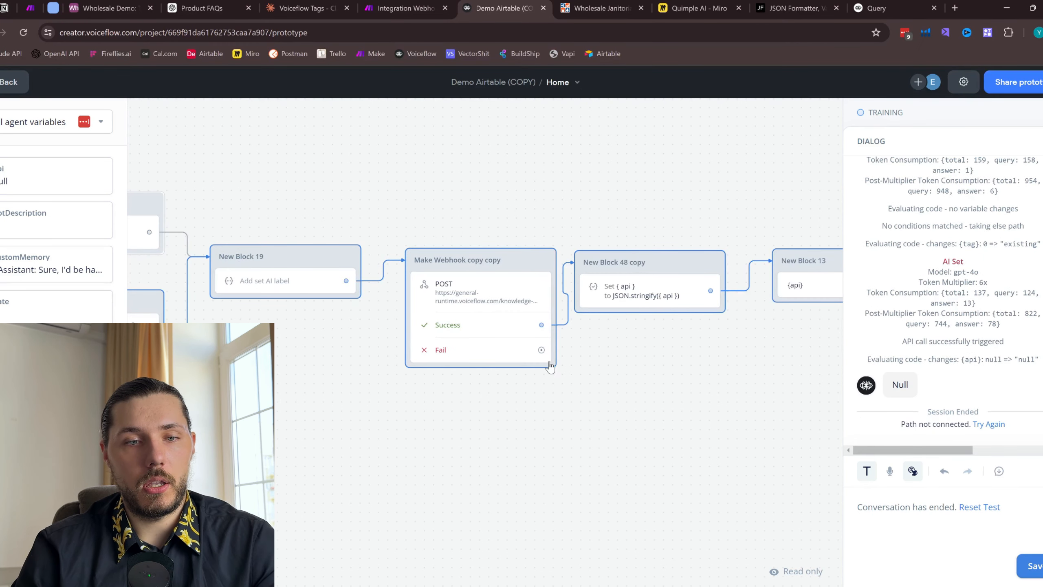
{"action": "key", "text": "Escape"}
{"action": "left_click_drag", "start_coordinate": [485, 165], "coordinate": [993, 175]}
{"action": "left_click_drag", "start_coordinate": [380, 191], "coordinate": [455, 187]}
Review the question-extraction AI prompt in New Block 19
{"action": "left_click_drag", "start_coordinate": [827, 174], "coordinate": [710, 181]}
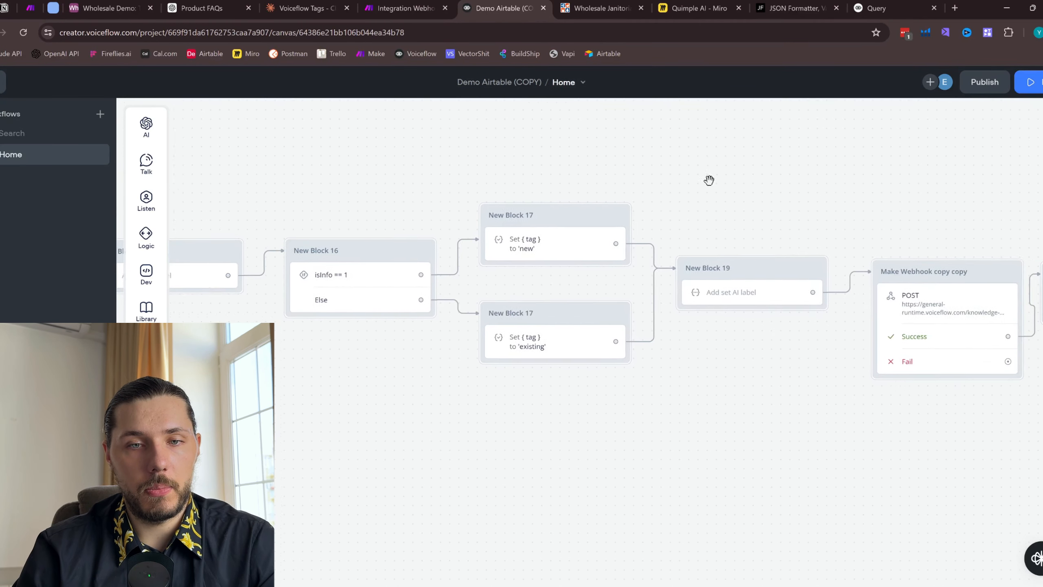
{"action": "left_click_drag", "start_coordinate": [529, 347], "coordinate": [389, 337]}
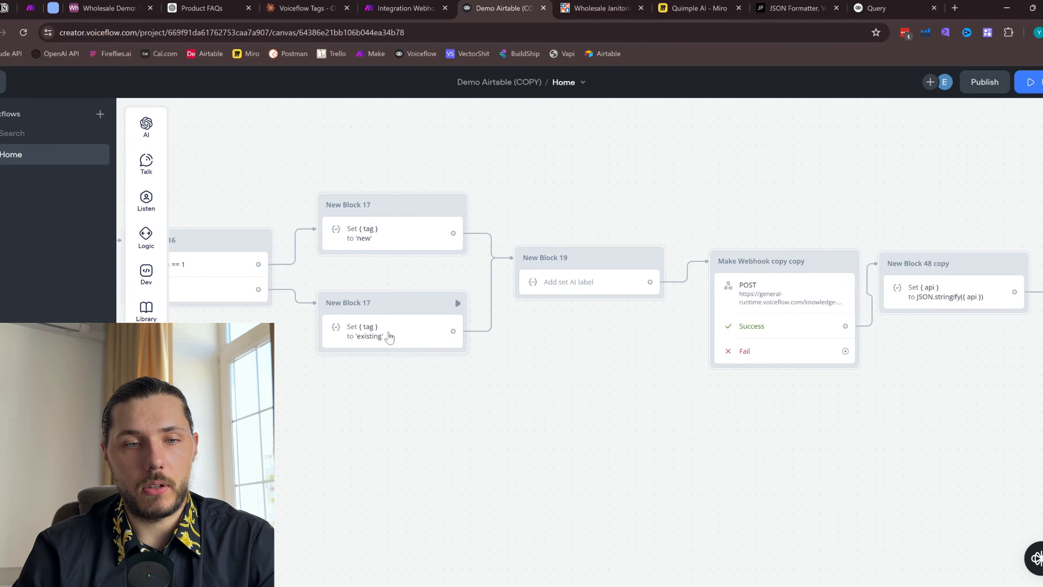
{"action": "left_click_drag", "start_coordinate": [557, 347], "coordinate": [504, 360]}
{"action": "left_click", "coordinate": [530, 296]}
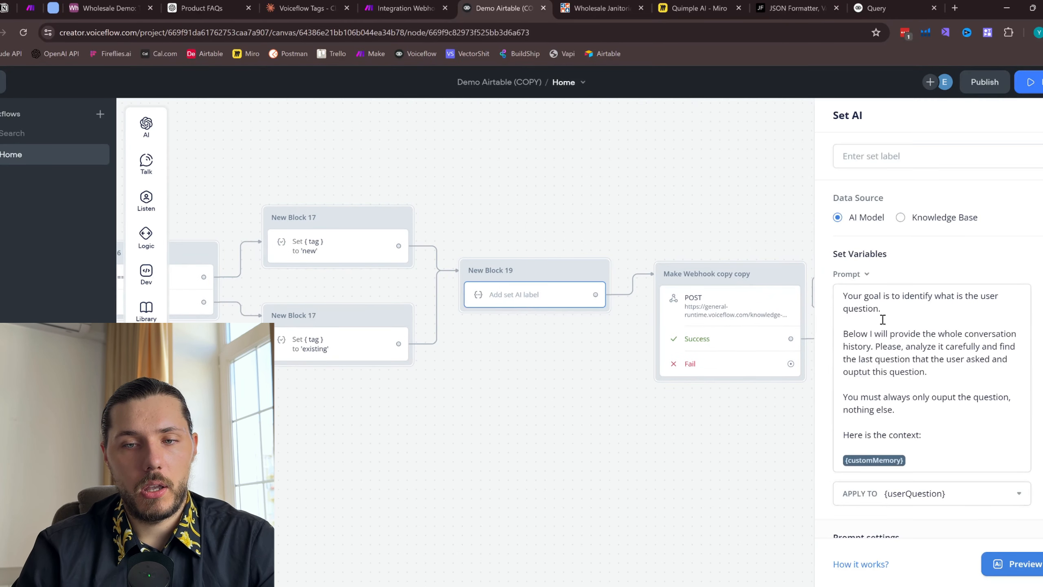
{"action": "left_click", "coordinate": [891, 380]}
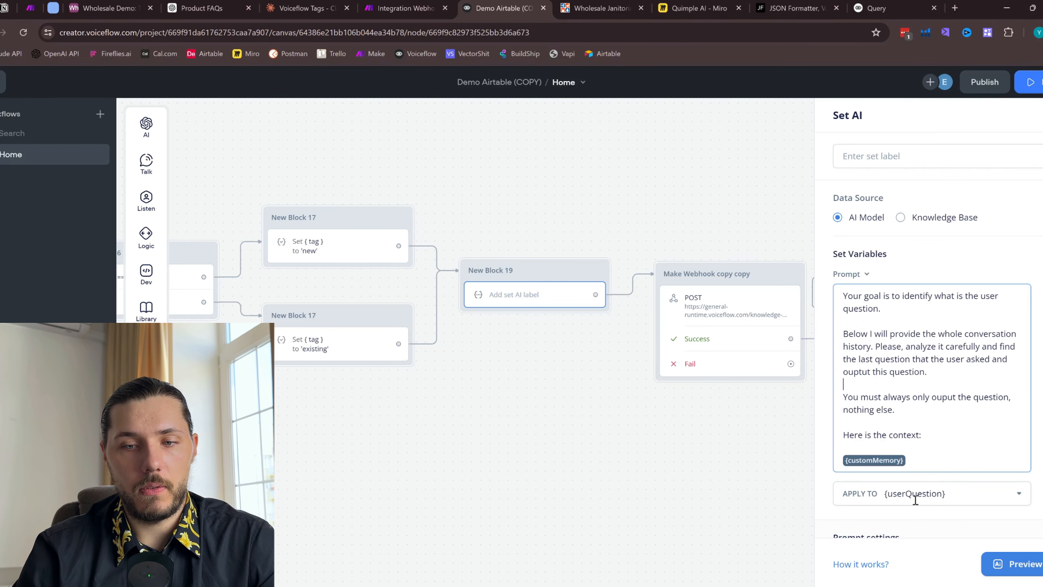
{"action": "left_click", "coordinate": [670, 219]}
Connect a new Talk > Text step off New Block 19 with the {isInfo} variable
{"action": "left_click_drag", "start_coordinate": [493, 349], "coordinate": [592, 229]}
{"action": "mouse_move", "coordinate": [653, 295]}
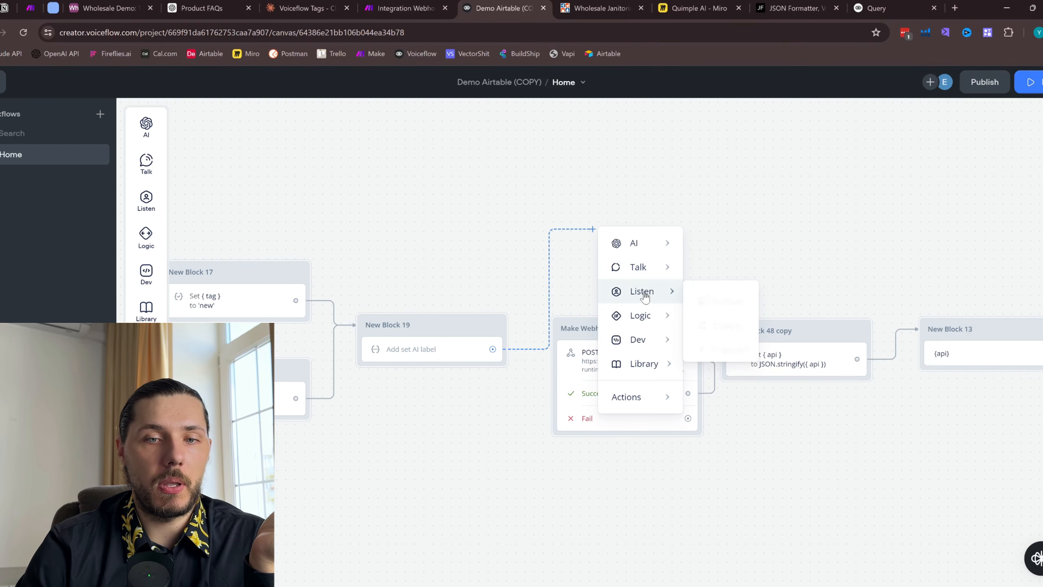
{"action": "mouse_move", "coordinate": [647, 267]}
{"action": "left_click", "coordinate": [739, 282]}
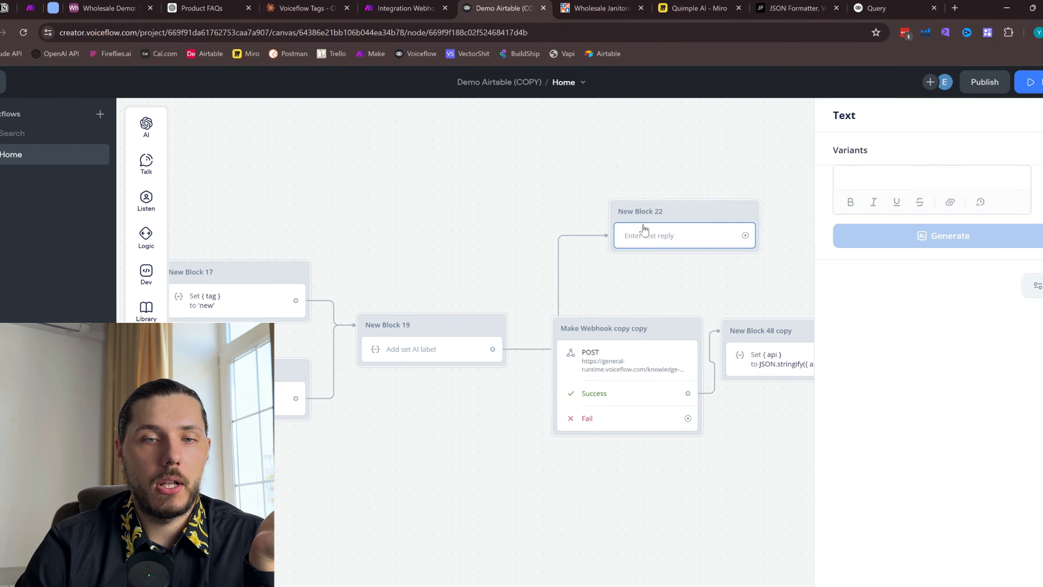
{"action": "left_click", "coordinate": [887, 175]}
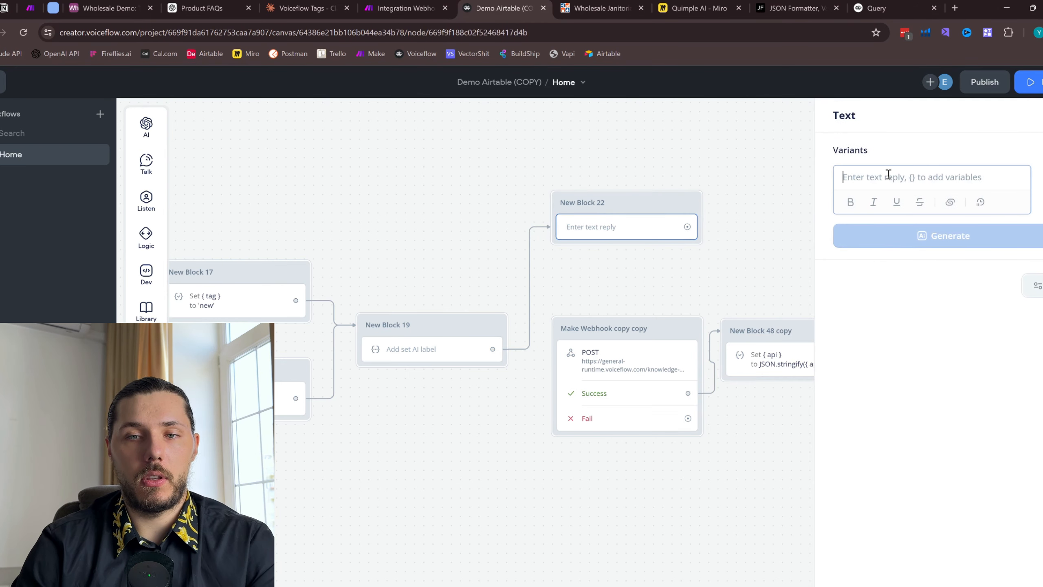
{"action": "type", "text": "{is"}
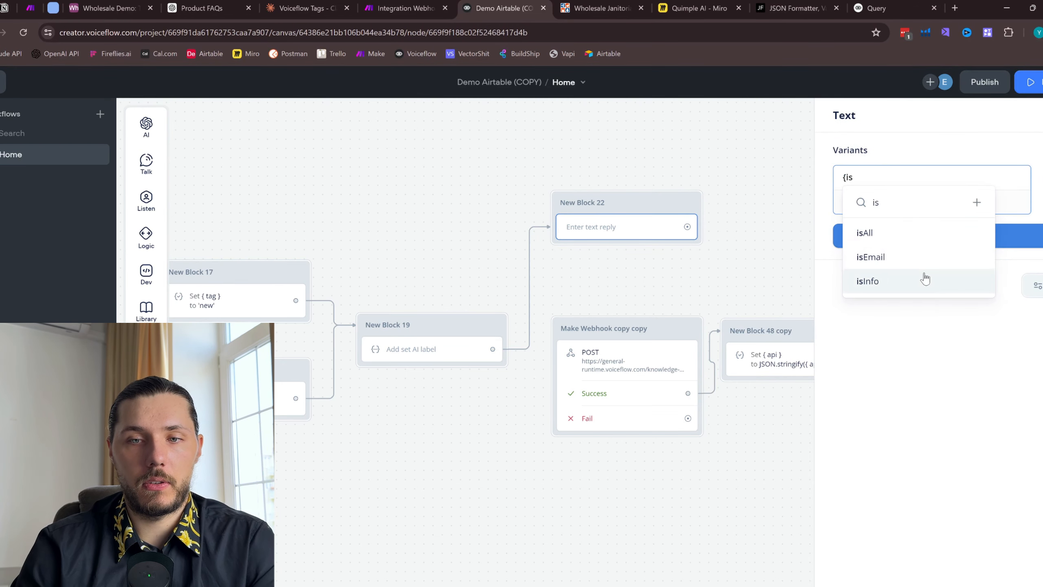
{"action": "left_click", "coordinate": [897, 281]}
Replace the reply's variable with {userQuestion}
{"action": "left_click", "coordinate": [436, 356]}
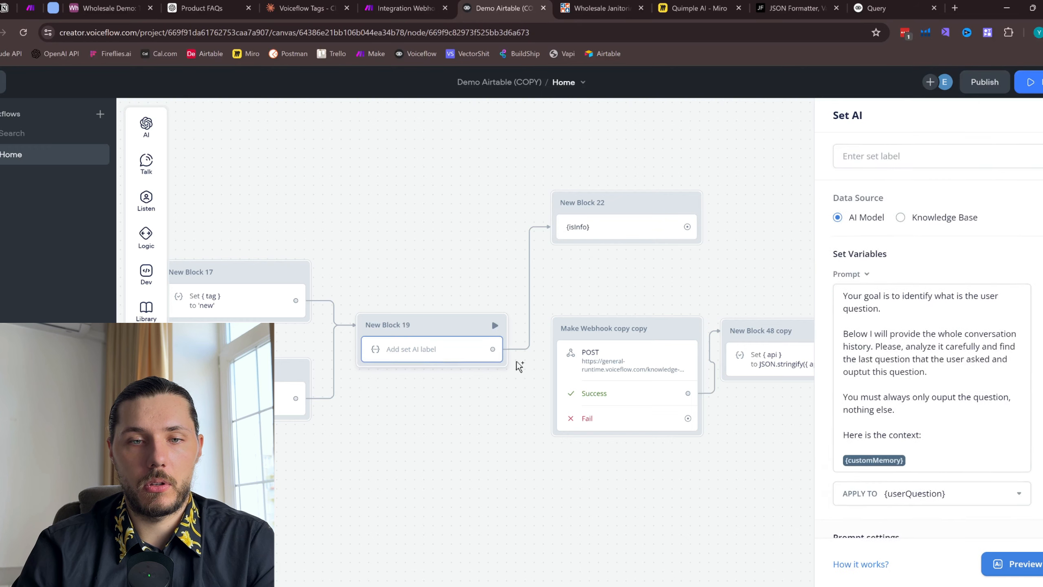
{"action": "scroll", "coordinate": [959, 405], "scroll_direction": "down", "scroll_amount": 3}
{"action": "left_click", "coordinate": [588, 231]}
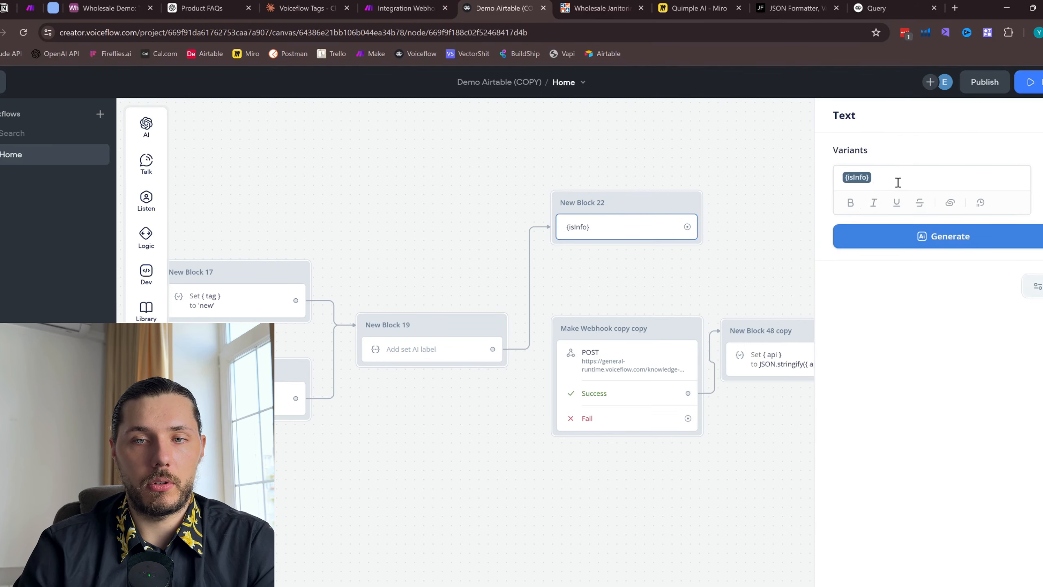
{"action": "left_click", "coordinate": [898, 183]}
{"action": "key", "text": "BackSpace"}
{"action": "type", "text": "{user"}
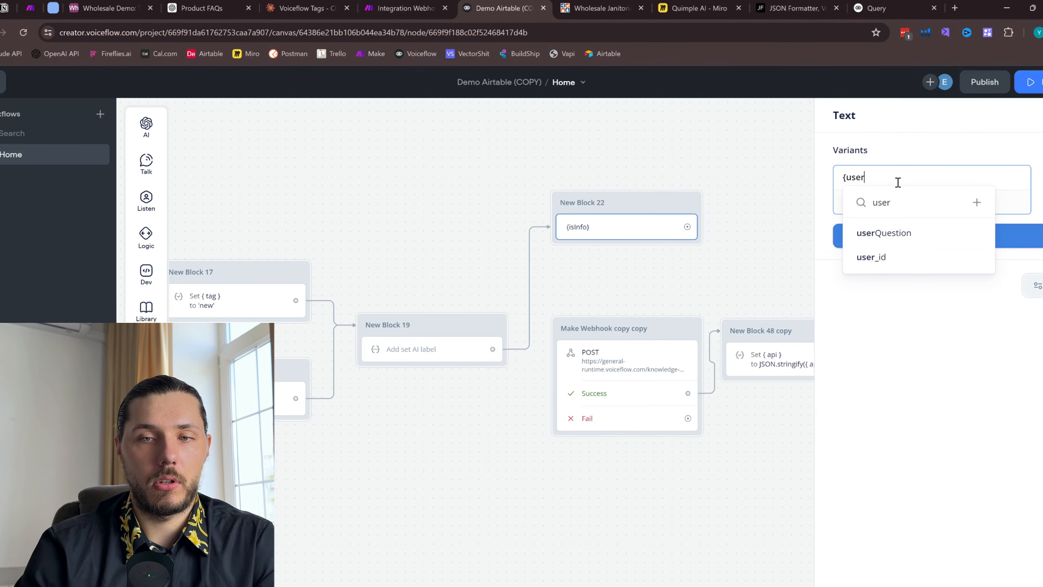
{"action": "key", "text": "Return"}
{"action": "scroll", "coordinate": [712, 155], "scroll_direction": "left", "scroll_amount": 5}
{"action": "left_click", "coordinate": [711, 155]}
Launch the agent in test mode and start a new test conversation
{"action": "scroll", "coordinate": [648, 164], "scroll_direction": "down", "scroll_amount": 2}
{"action": "left_click_drag", "start_coordinate": [559, 174], "coordinate": [710, 200]}
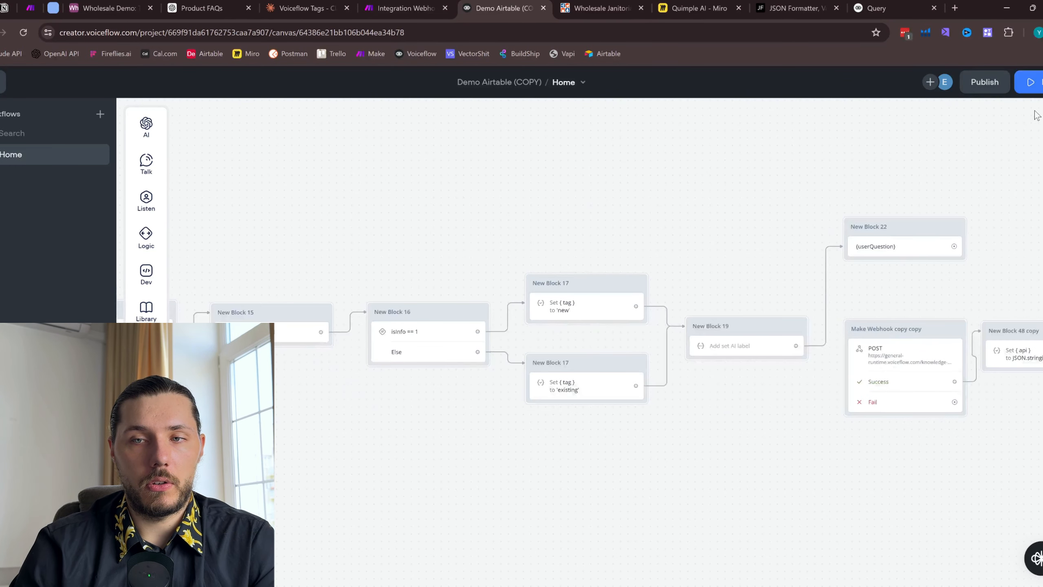
{"action": "left_click", "coordinate": [1035, 84]}
{"action": "left_click", "coordinate": [945, 337]}
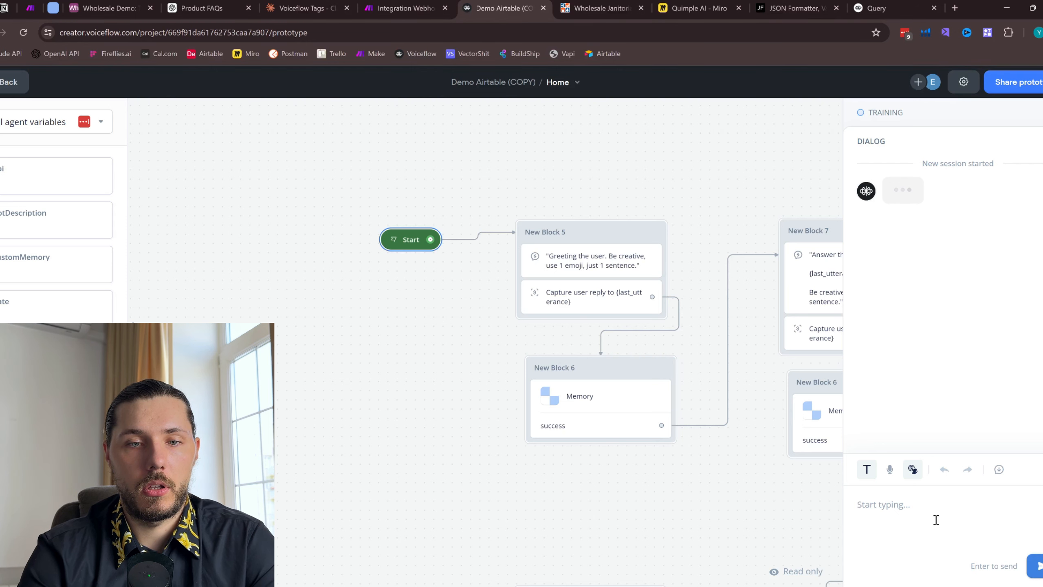
Ask 'What is the price for toilet paper' and answer with a customer email from Airtable
{"action": "type", "text": "What is the price for toilet p"}
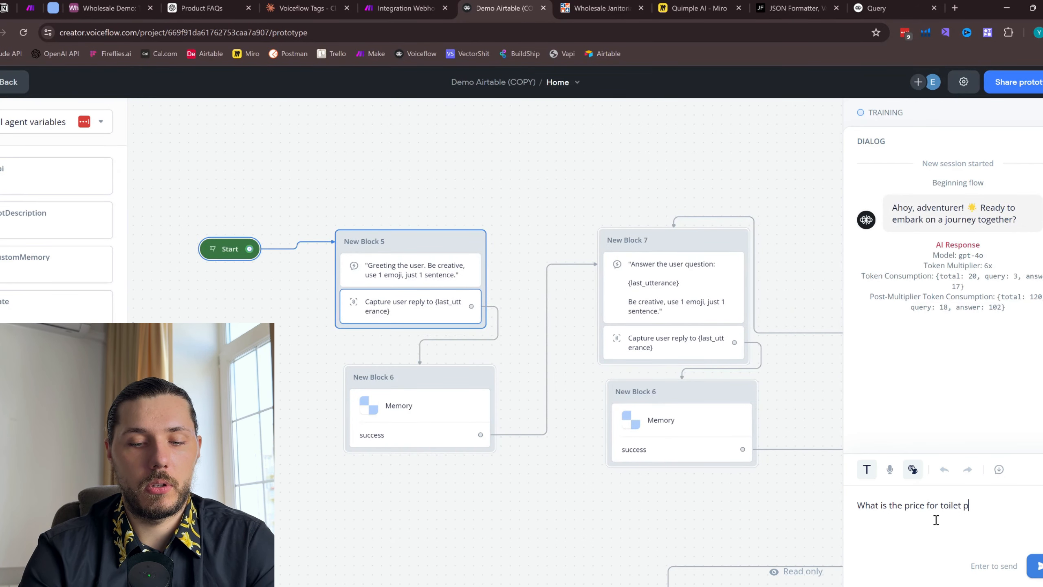
{"action": "type", "text": "aper"}
{"action": "key", "text": "Return"}
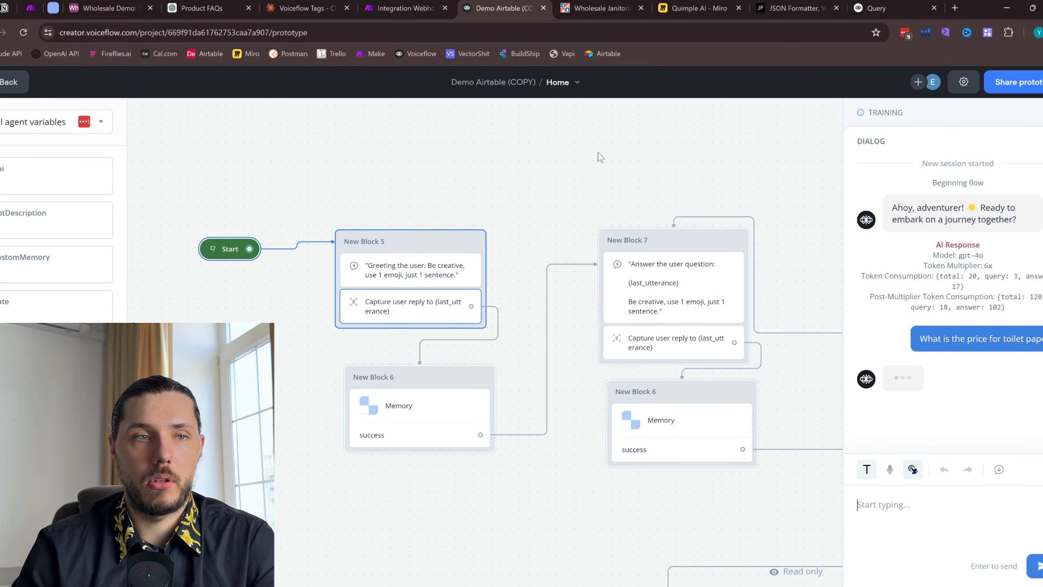
{"action": "left_click", "coordinate": [109, 8]}
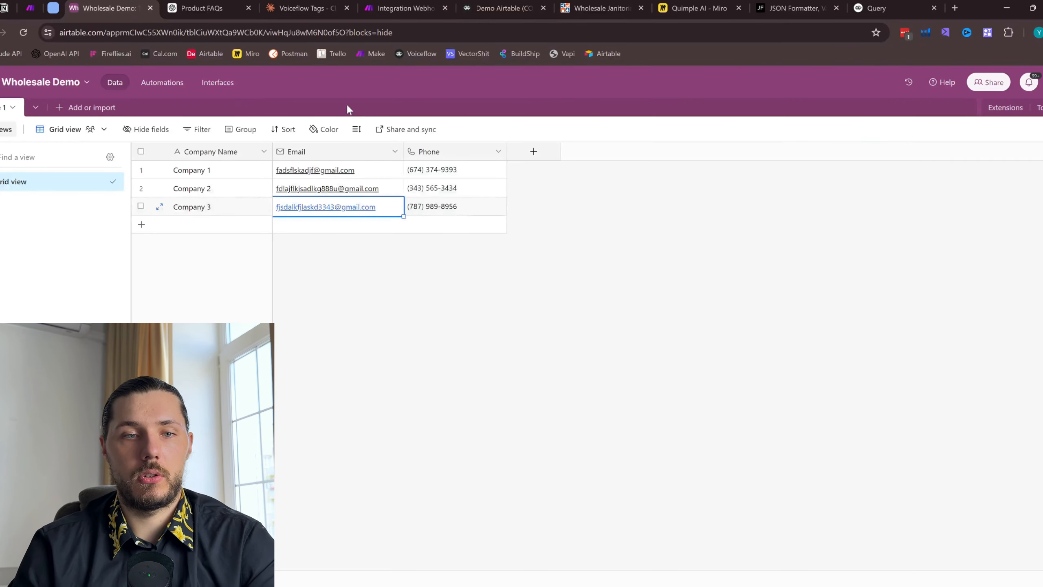
{"action": "left_click", "coordinate": [505, 7]}
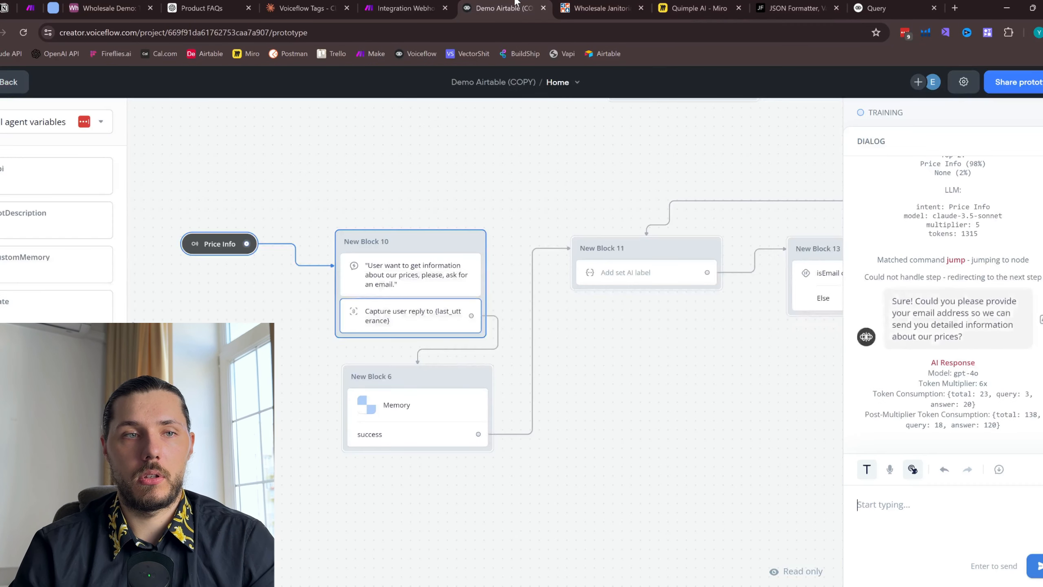
{"action": "left_click_drag", "start_coordinate": [505, 8], "coordinate": [225, 4]}
{"action": "left_click", "coordinate": [904, 501]}
{"action": "key", "text": "ctrl+v"}
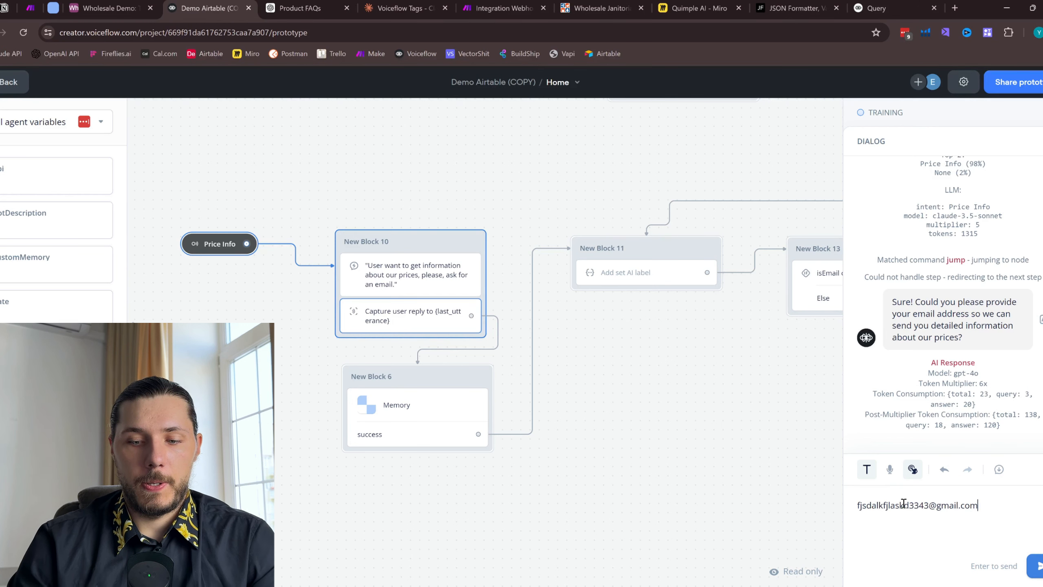
{"action": "key", "text": "Return"}
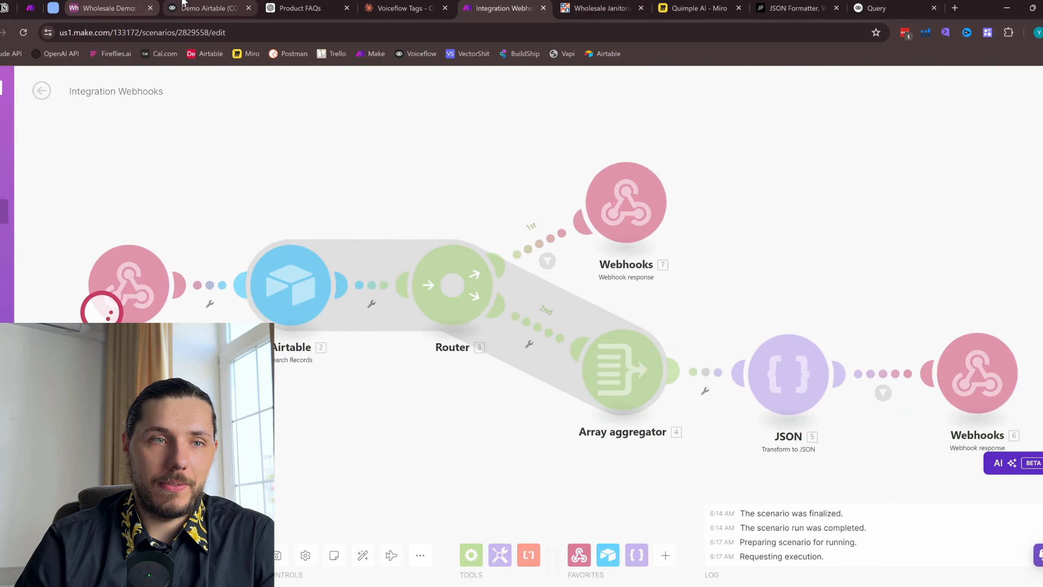
{"action": "left_click", "coordinate": [194, 5]}
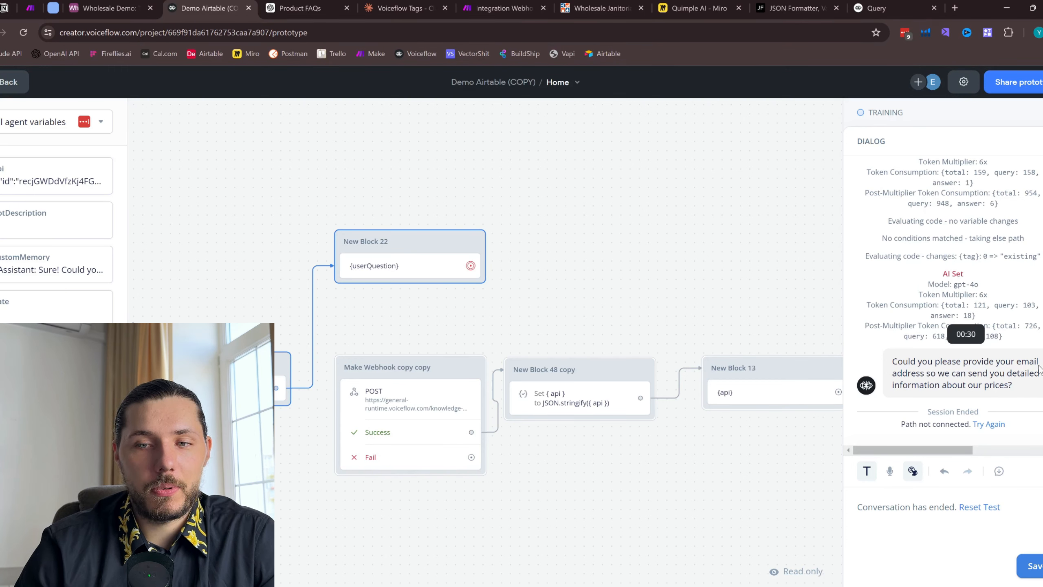
Scroll through the test's Dialog debug log, then exit back to the flow canvas
{"action": "scroll", "coordinate": [997, 380], "scroll_direction": "up", "scroll_amount": 15}
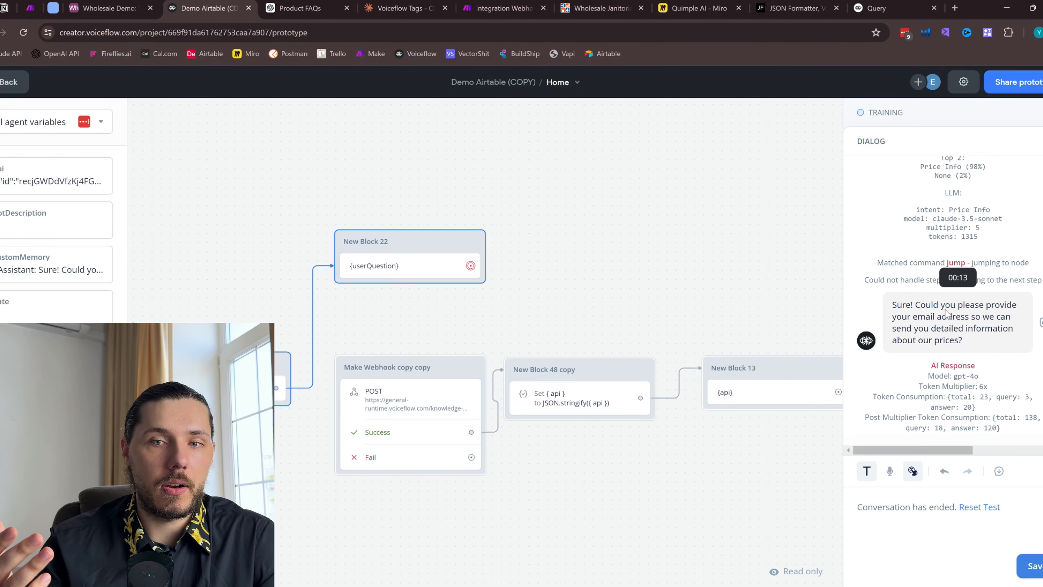
{"action": "scroll", "coordinate": [945, 310], "scroll_direction": "down", "scroll_amount": 10}
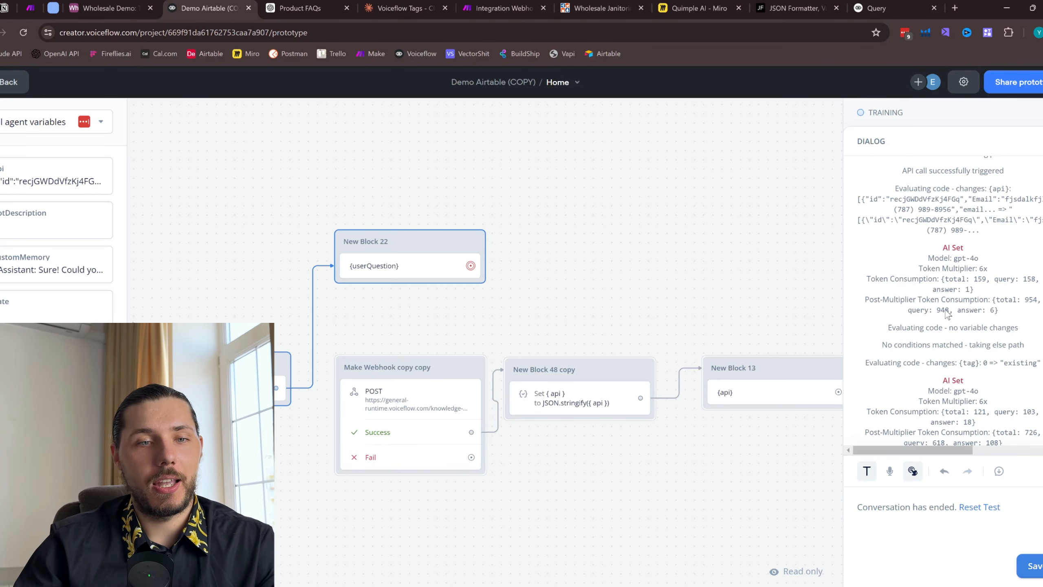
{"action": "key", "text": "Escape"}
In New Block 19's AI prompt, describe the history as between AI (our company) and the user
{"action": "left_click_drag", "start_coordinate": [243, 277], "coordinate": [422, 256]}
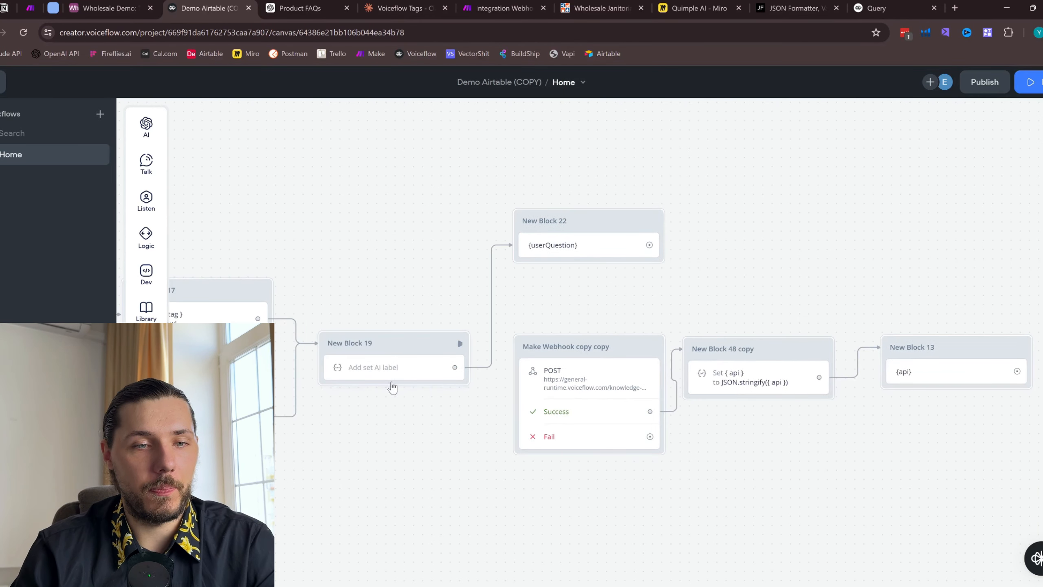
{"action": "left_click", "coordinate": [397, 380]}
{"action": "left_click", "coordinate": [909, 311]}
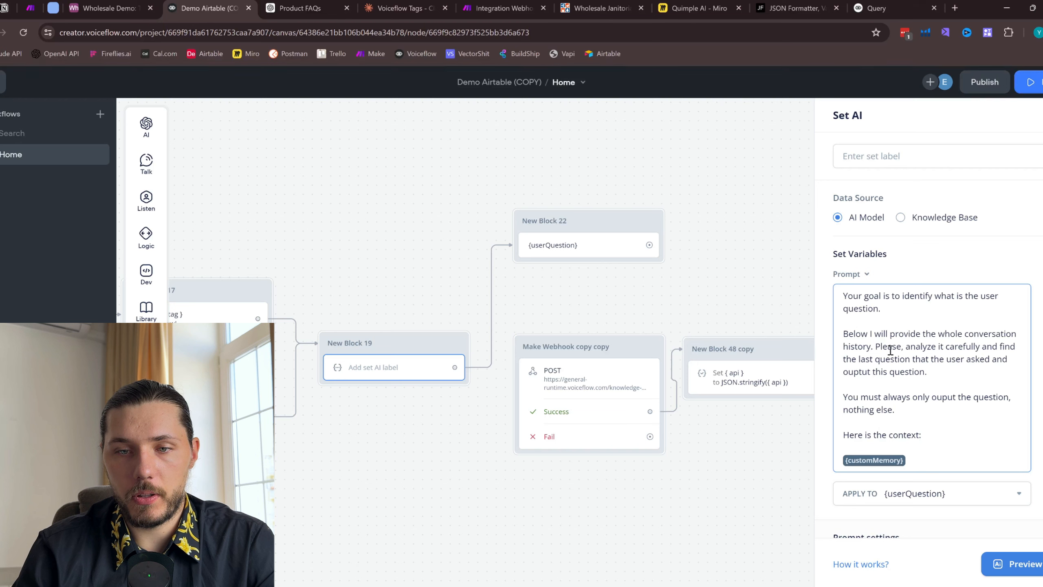
{"action": "key", "text": "Delete"}
{"action": "key", "text": "Return"}
{"action": "key", "text": "Return"}
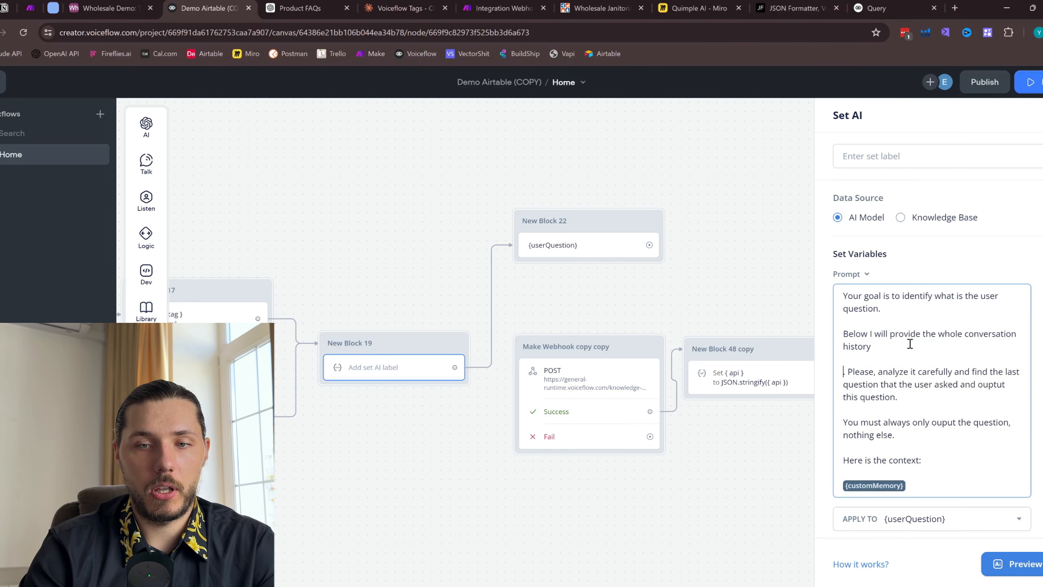
{"action": "type", "text": "between"}
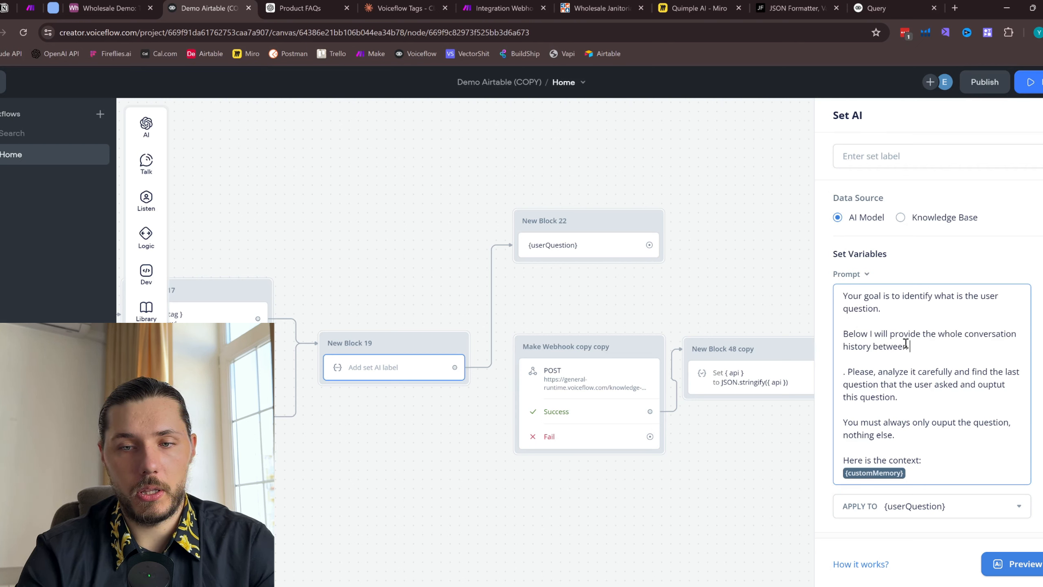
{"action": "type", "text": "AI (our comp"}
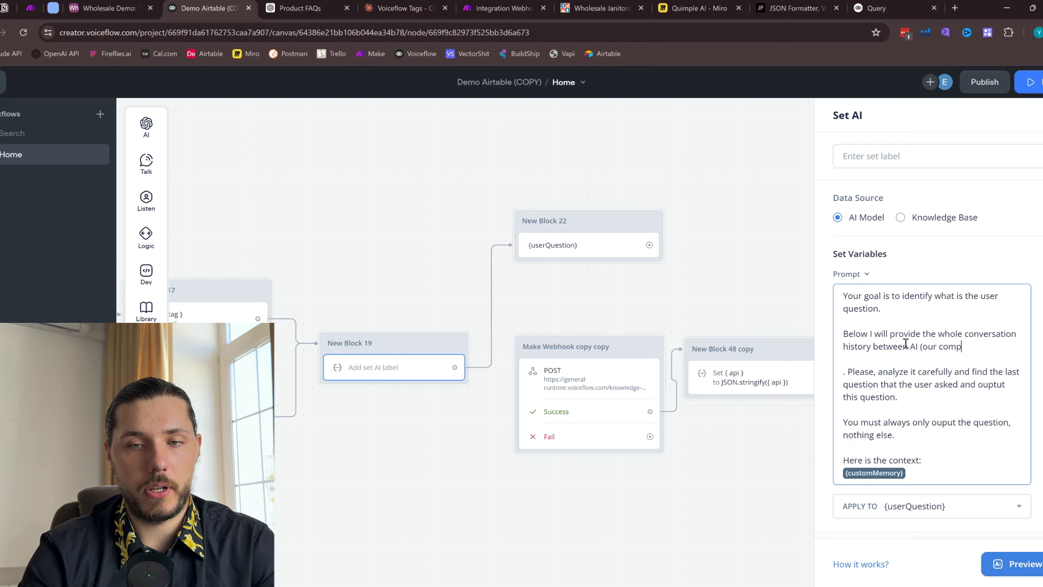
{"action": "type", "text": "any) and the "}
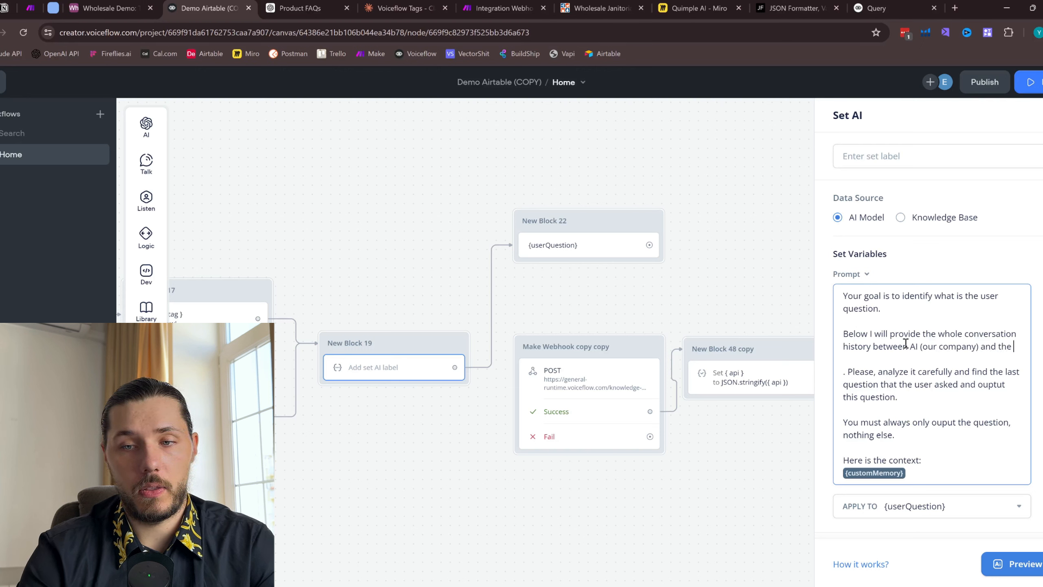
{"action": "type", "text": "user."}
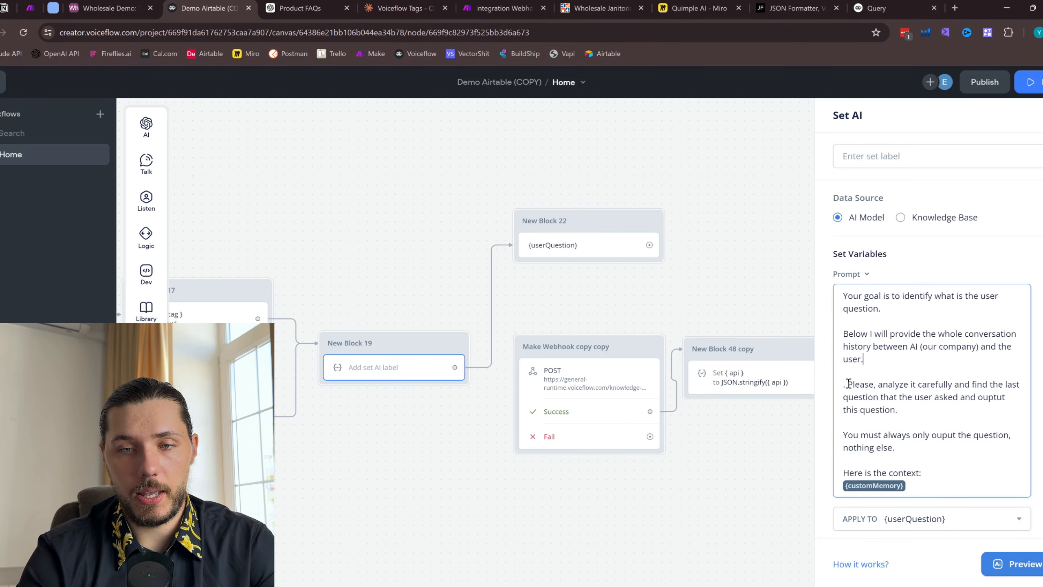
Remove the stray period and reword the prompt to ask what THE USER asked (not the ai ask)
{"action": "left_click", "coordinate": [849, 384]}
{"action": "key", "text": "BackSpace"}
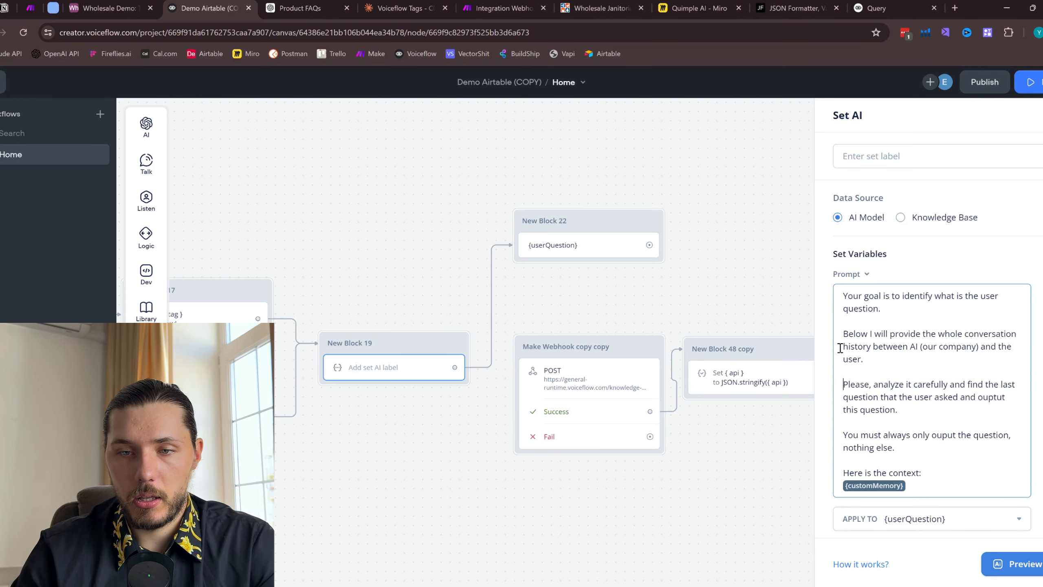
{"action": "left_click_drag", "start_coordinate": [906, 413], "coordinate": [880, 399]}
{"action": "type", "text": "hat"}
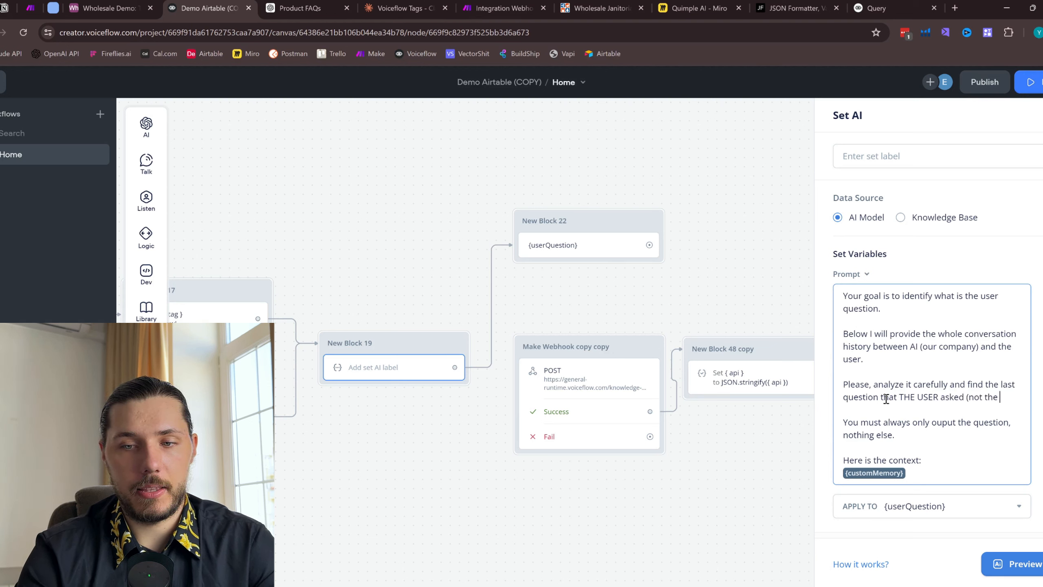
{"action": "type", "text": "THE USER asked (not the ai asked) and output only this question."}
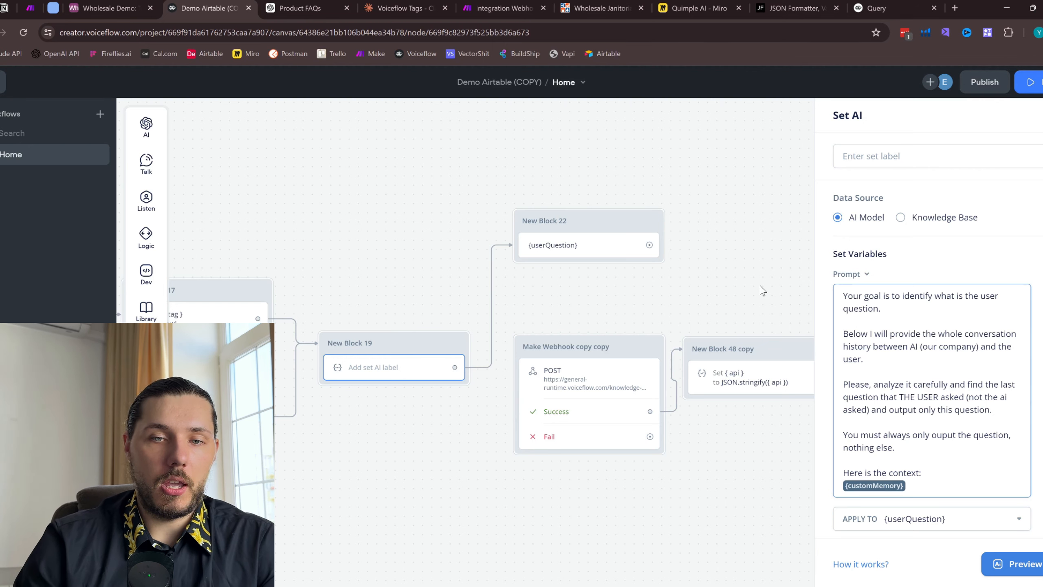
Review the userQuestion text reply and the AI step's GPT-4o settings, then close them
{"action": "left_click", "coordinate": [759, 289]}
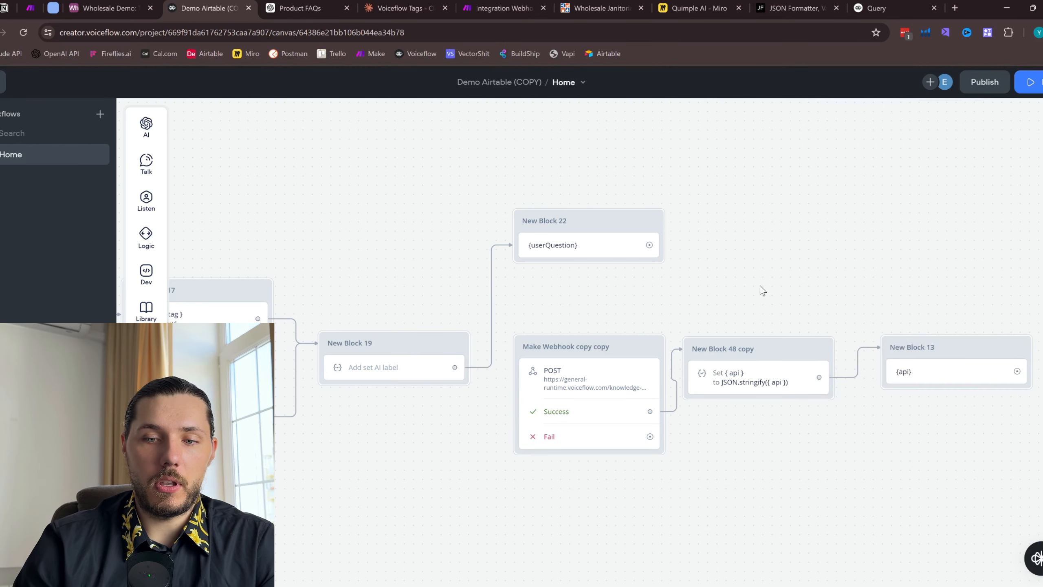
{"action": "left_click", "coordinate": [610, 249]}
{"action": "left_click", "coordinate": [1017, 431]}
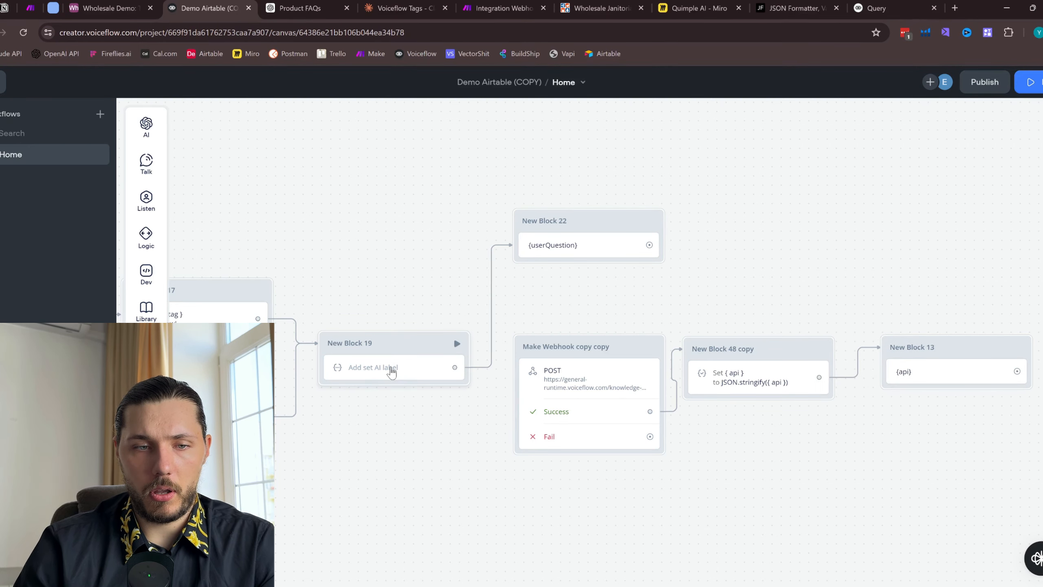
{"action": "left_click", "coordinate": [395, 368]}
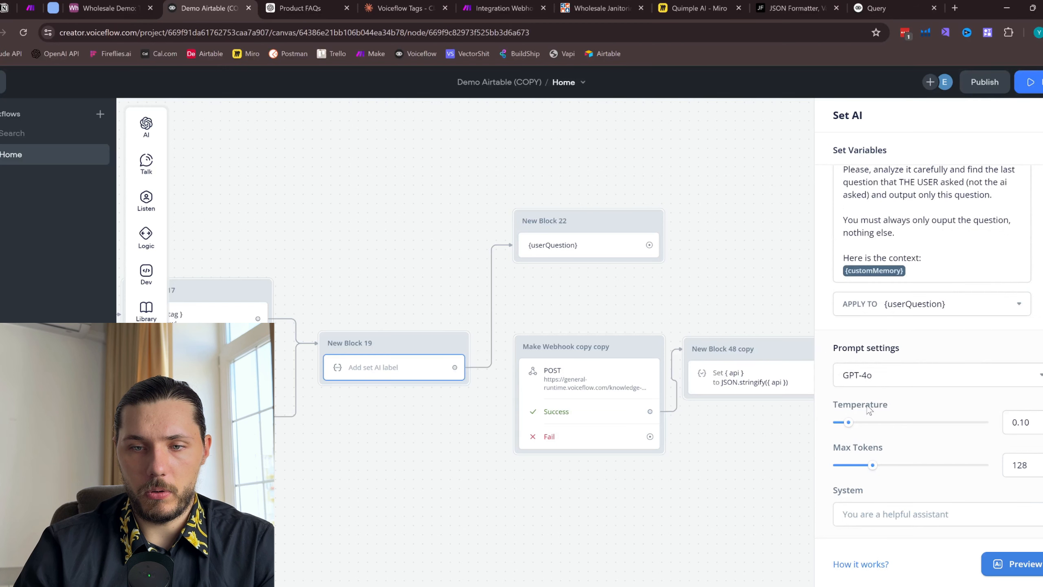
{"action": "left_click", "coordinate": [759, 289]}
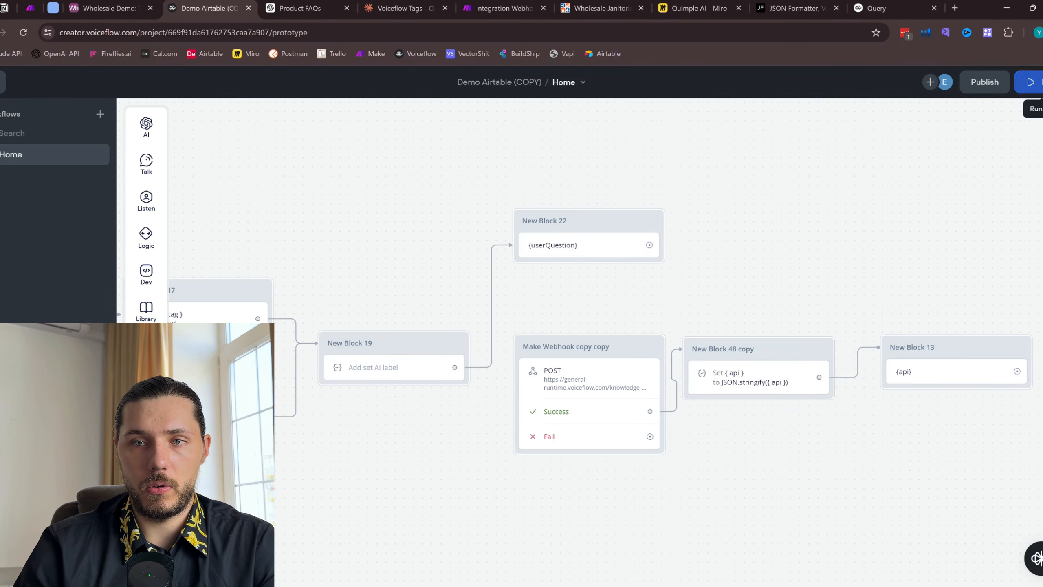
Run a test asking 'what is the toilet paper price?' and answer with a customer's email from Airtable
{"action": "left_click", "coordinate": [1030, 82]}
{"action": "left_click", "coordinate": [945, 339]}
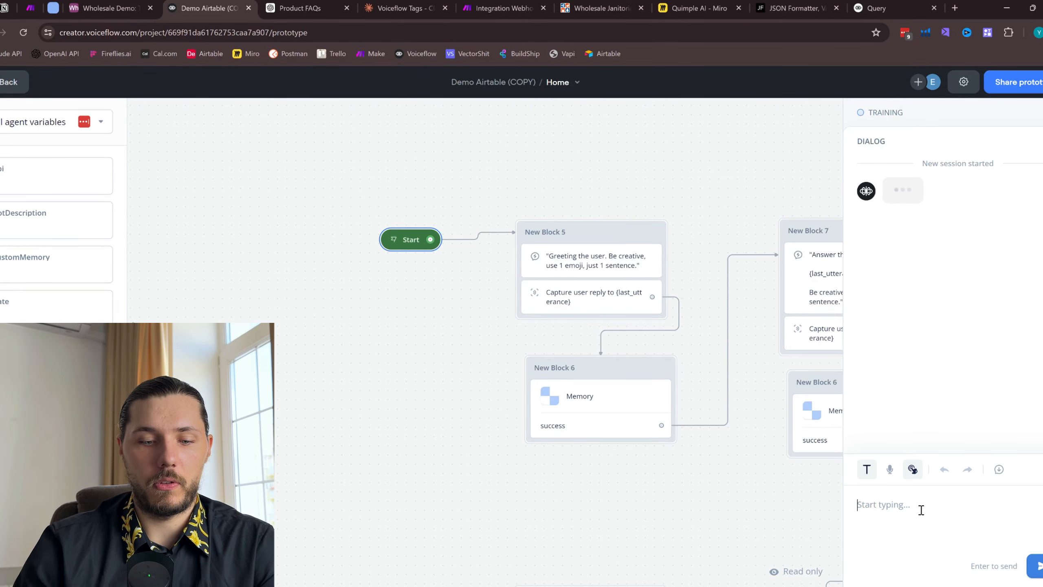
{"action": "type", "text": "what is the toilet paper"}
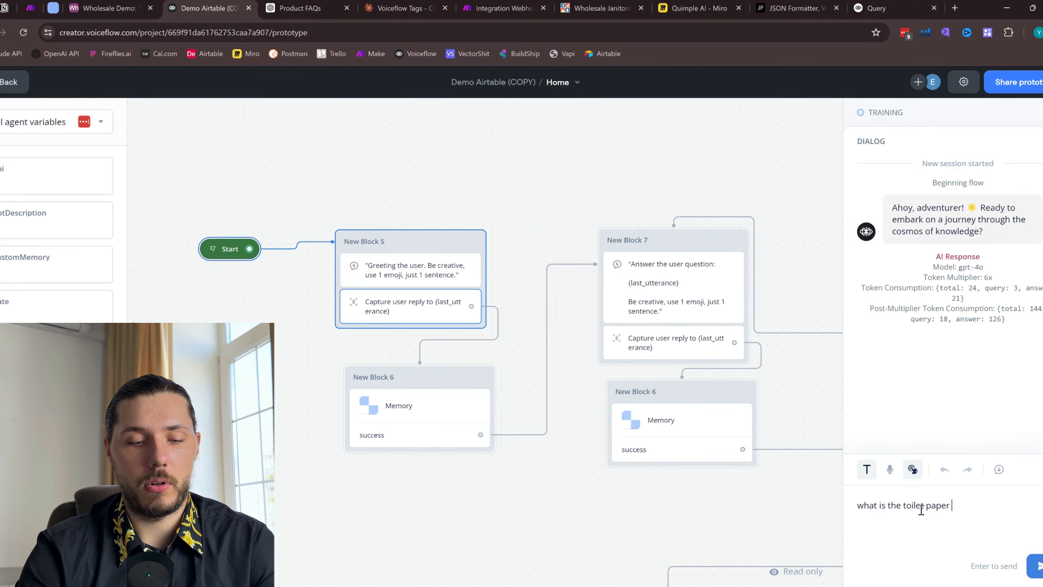
{"action": "type", "text": " price?"}
{"action": "key", "text": "Return"}
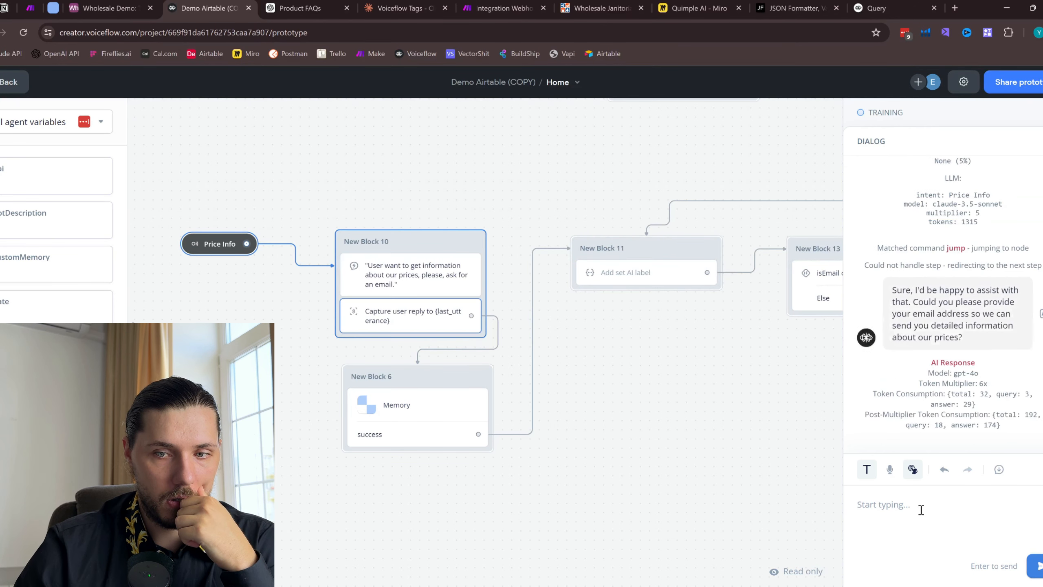
{"action": "left_click", "coordinate": [157, 3]}
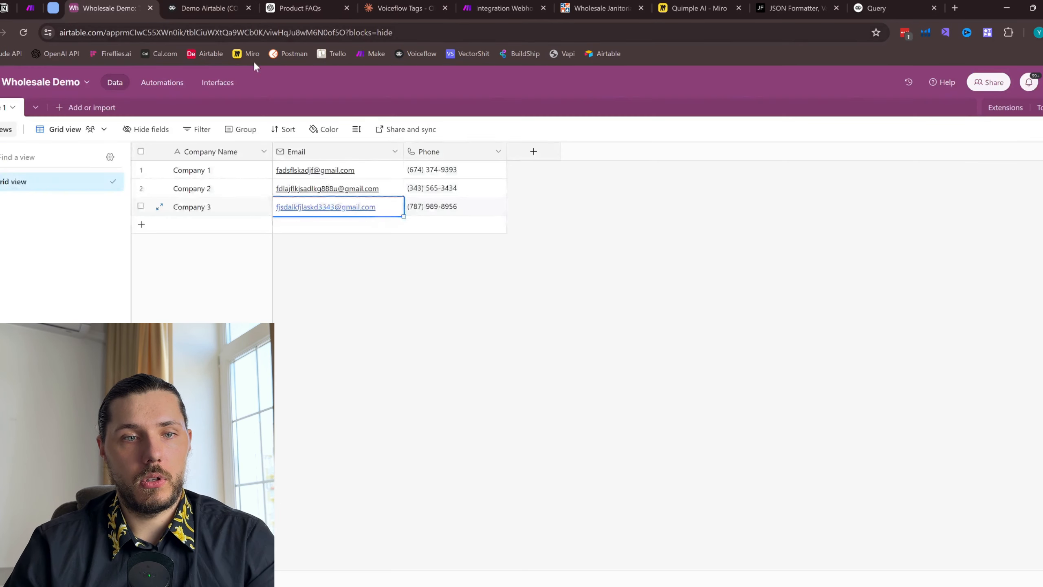
{"action": "key", "text": "ctrl+v"}
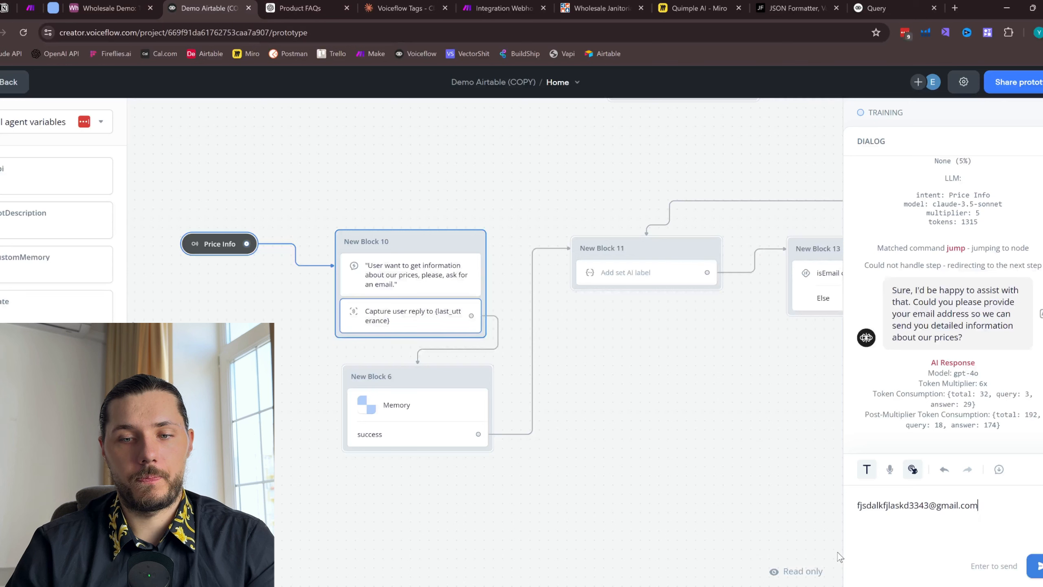
{"action": "key", "text": "Return"}
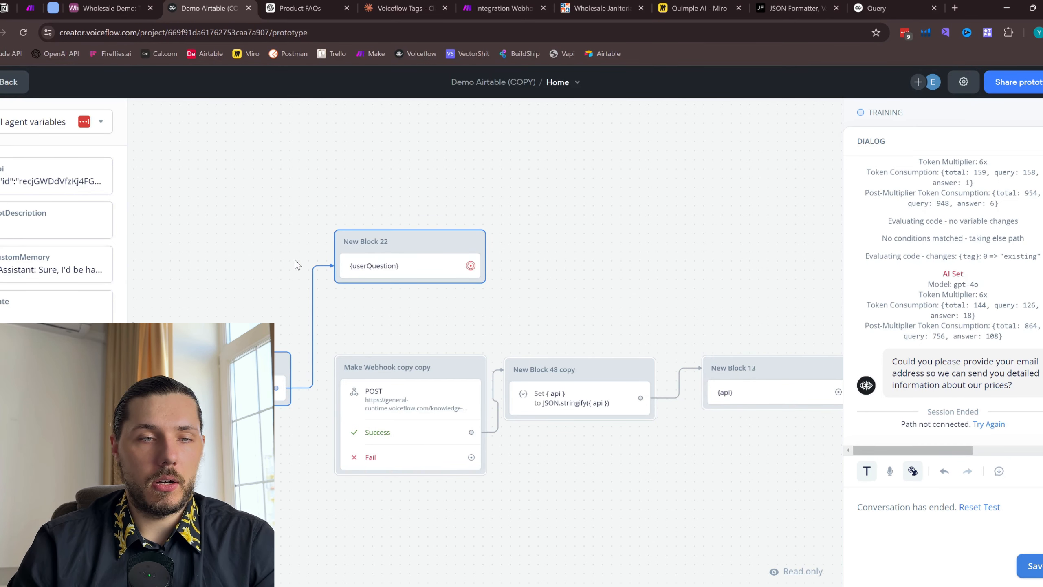
Pan and zoom the prototype canvas to trace the route through New Blocks 16, 17 and 19
{"action": "scroll", "coordinate": [284, 243], "scroll_direction": "down", "scroll_amount": 2}
{"action": "left_click_drag", "start_coordinate": [249, 233], "coordinate": [562, 188]}
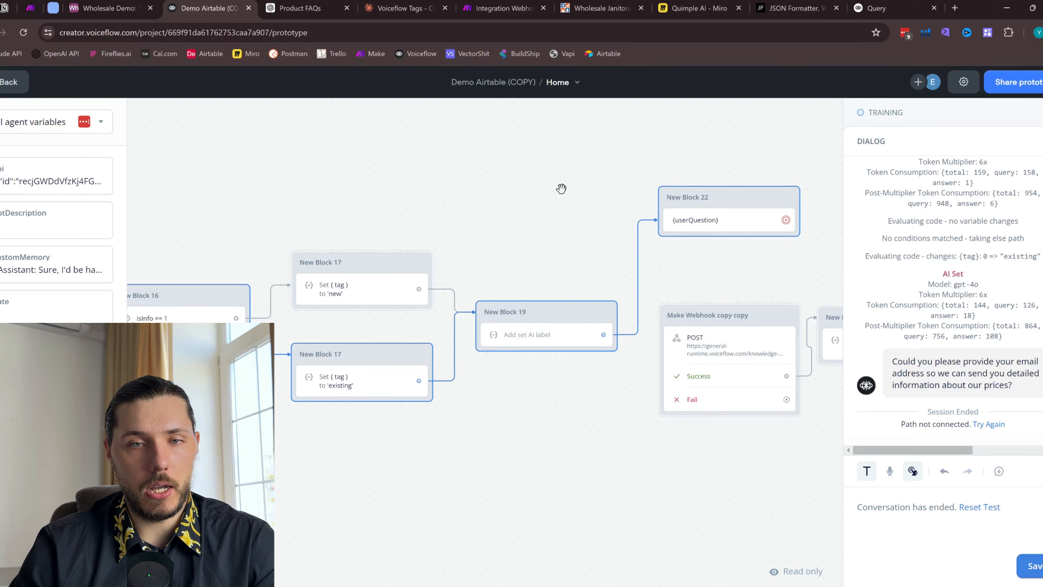
{"action": "left_click_drag", "start_coordinate": [561, 188], "coordinate": [589, 184]}
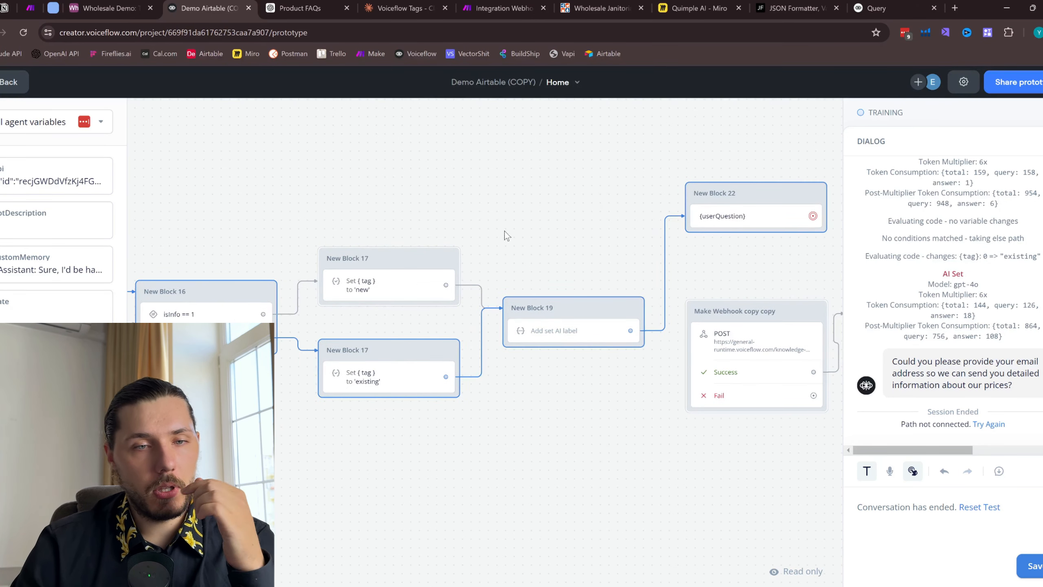
{"action": "left_click_drag", "start_coordinate": [271, 205], "coordinate": [399, 182]}
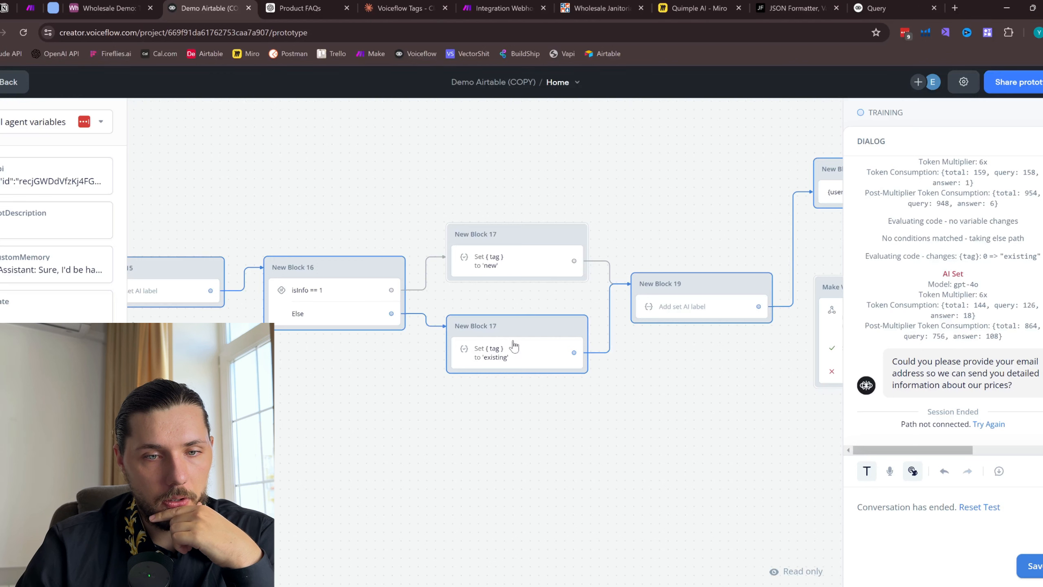
{"action": "scroll", "coordinate": [327, 344], "scroll_direction": "up", "scroll_amount": 2}
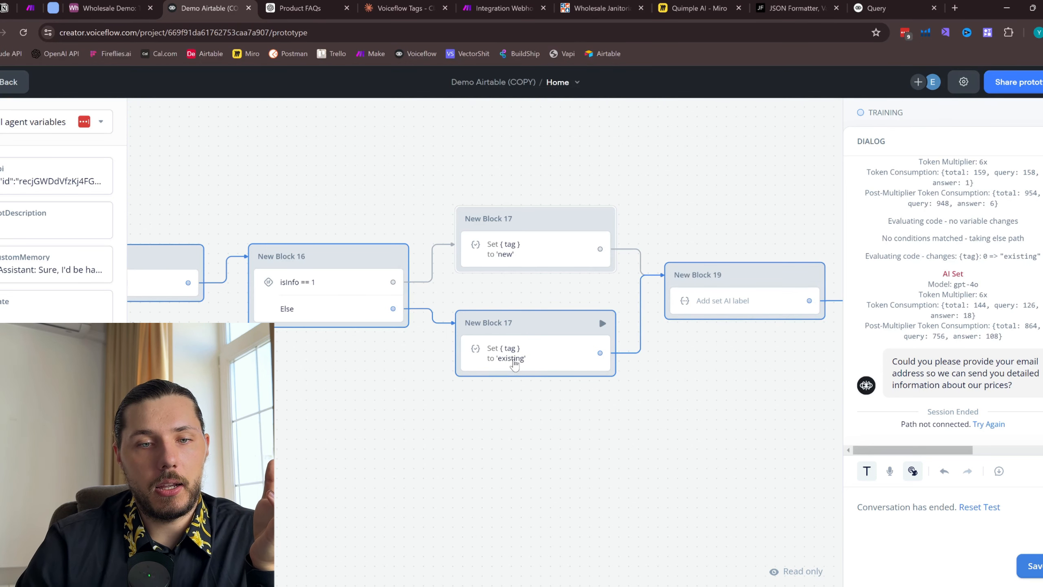
{"action": "scroll", "coordinate": [757, 378], "scroll_direction": "right", "scroll_amount": 5}
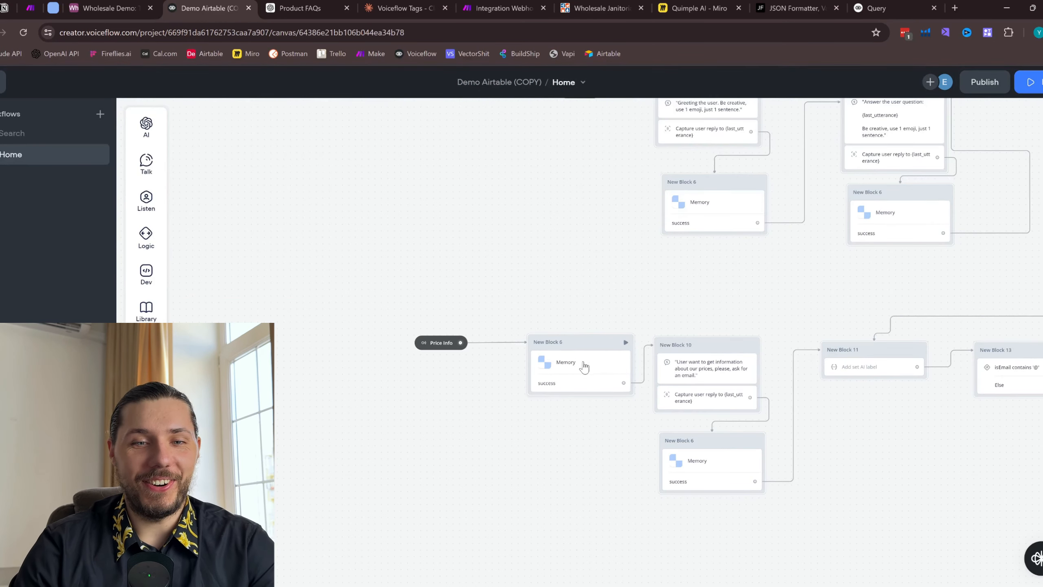
{"action": "left_click_drag", "start_coordinate": [598, 440], "coordinate": [538, 431]}
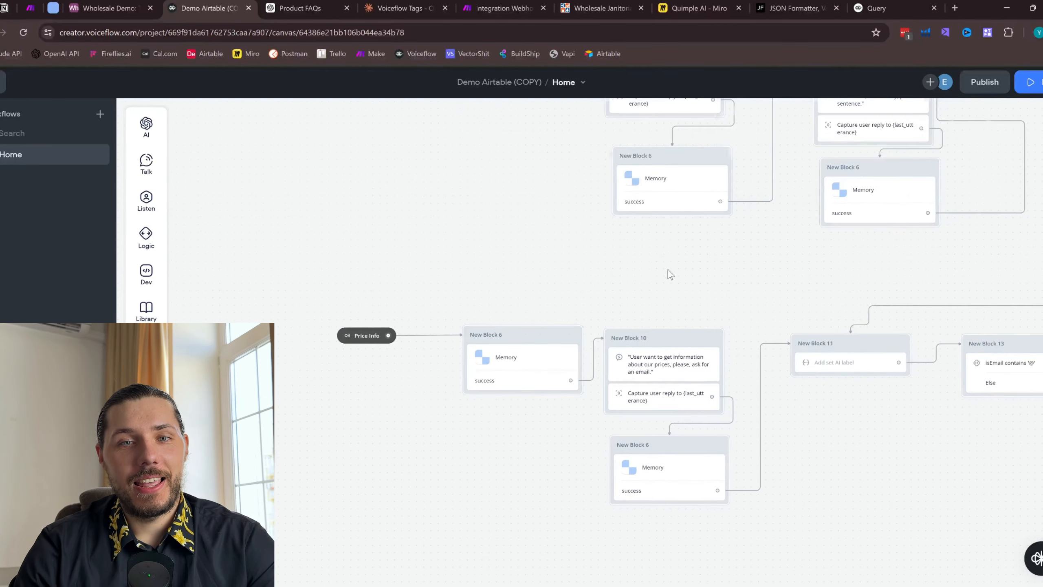
{"action": "left_click_drag", "start_coordinate": [669, 273], "coordinate": [565, 370]}
{"action": "scroll", "coordinate": [550, 197], "scroll_direction": "up", "scroll_amount": 2}
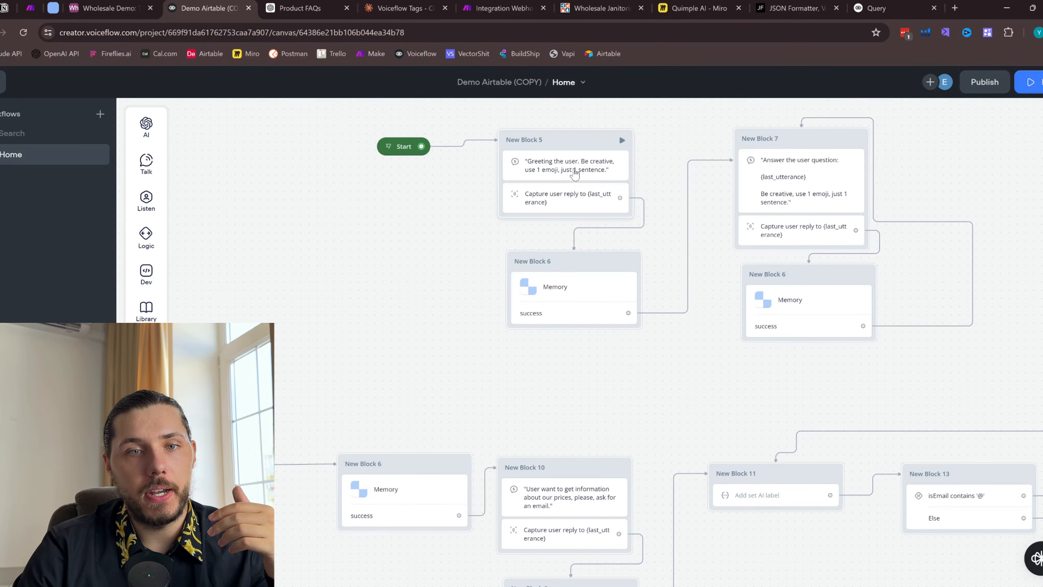
{"action": "scroll", "coordinate": [548, 207], "scroll_direction": "up", "scroll_amount": 1}
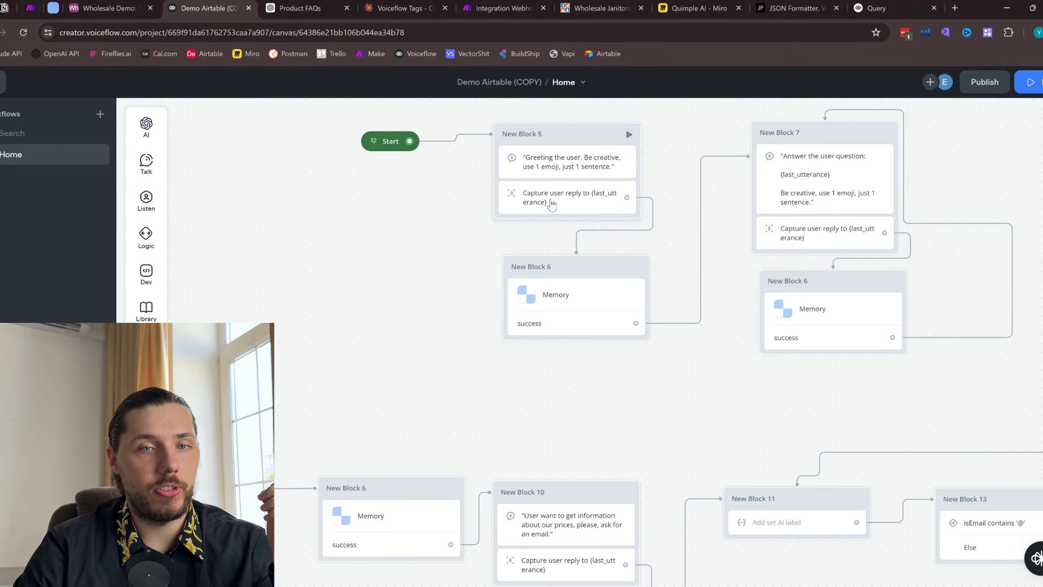
{"action": "left_click", "coordinate": [551, 204]}
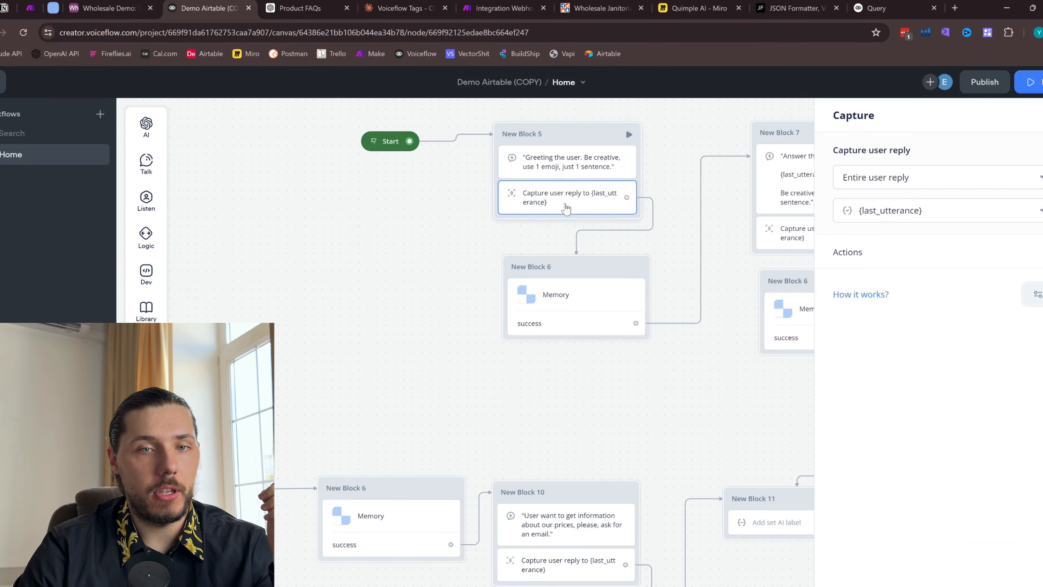
{"action": "left_click", "coordinate": [1027, 300]}
{"action": "mouse_move", "coordinate": [984, 324]}
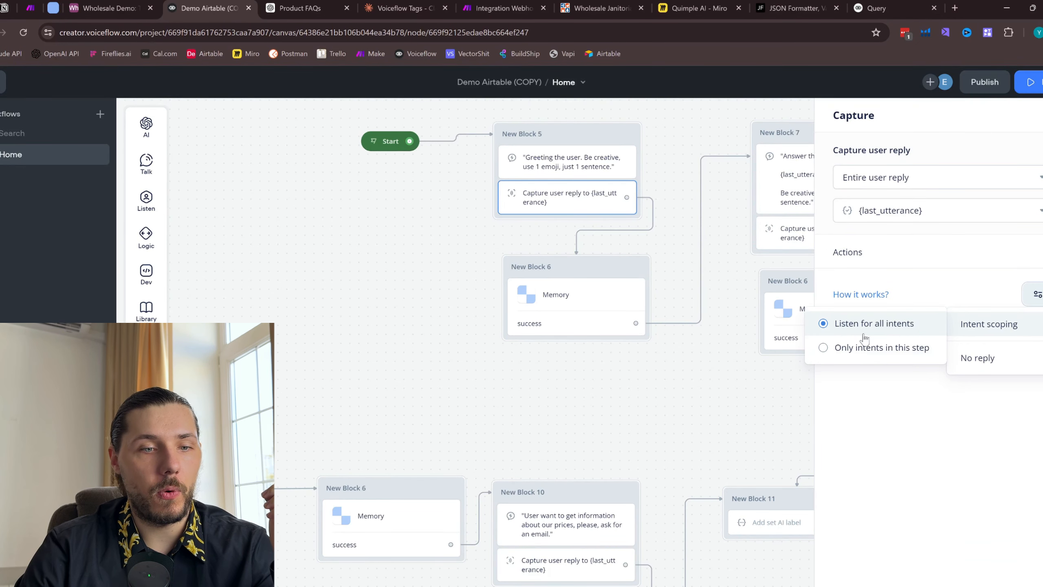
{"action": "left_click", "coordinate": [452, 203]}
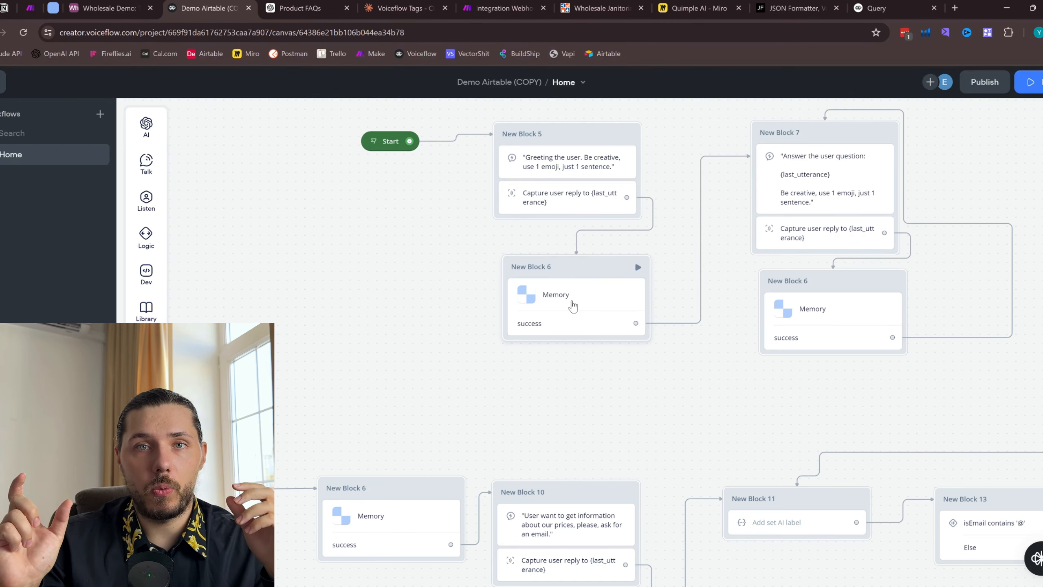
{"action": "scroll", "coordinate": [550, 353], "scroll_direction": "down", "scroll_amount": 4}
{"action": "scroll", "coordinate": [550, 353], "scroll_direction": "left", "scroll_amount": 2}
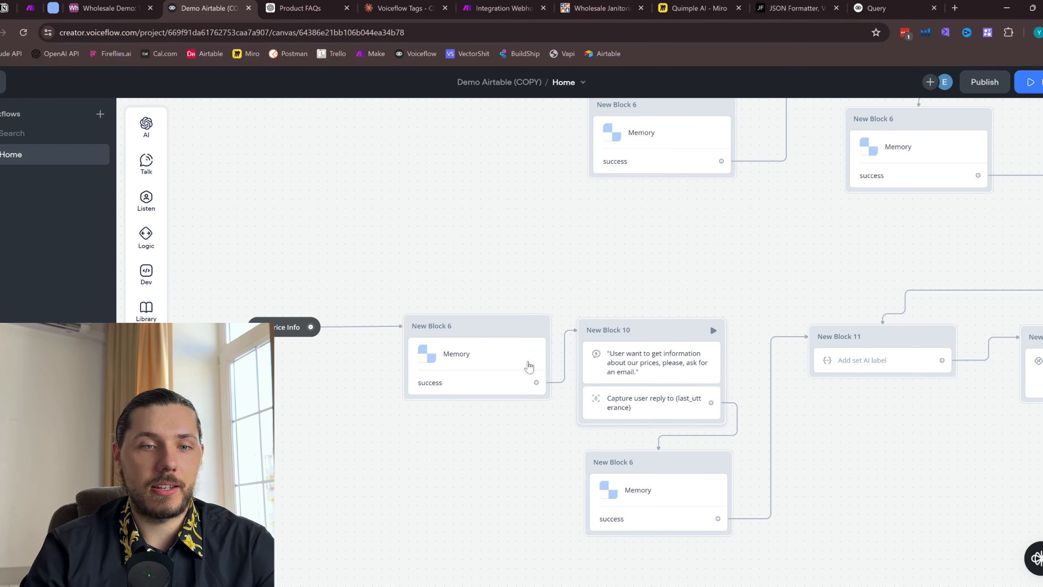
{"action": "left_click", "coordinate": [465, 351]}
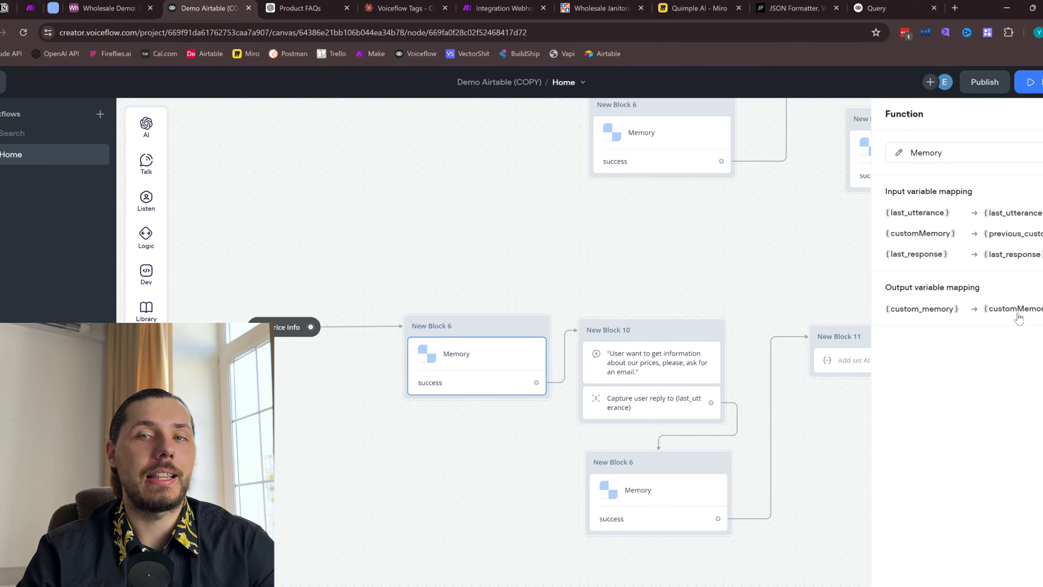
{"action": "left_click_drag", "start_coordinate": [778, 202], "coordinate": [610, 327]}
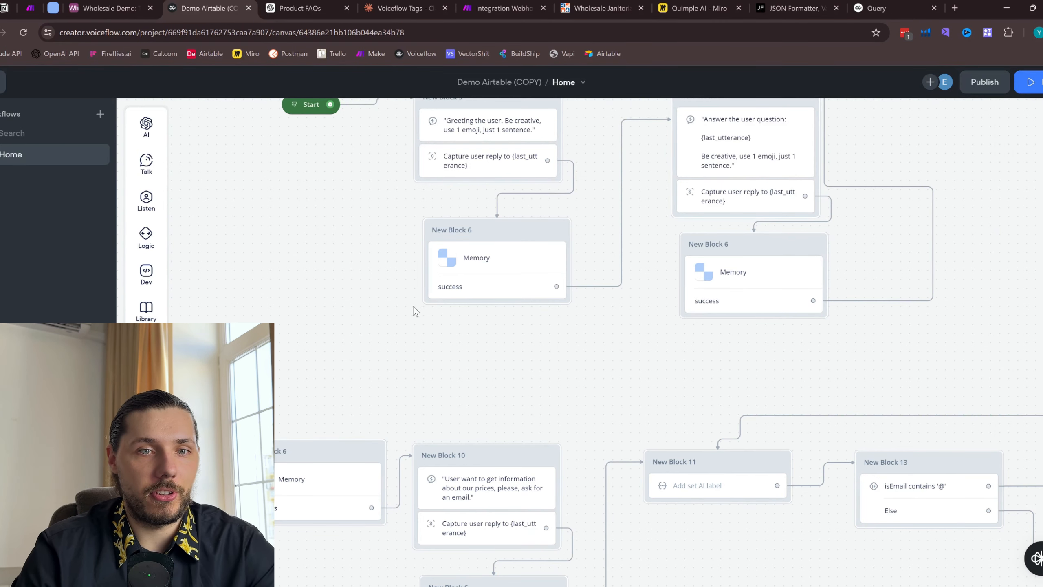
{"action": "left_click_drag", "start_coordinate": [313, 303], "coordinate": [337, 354]}
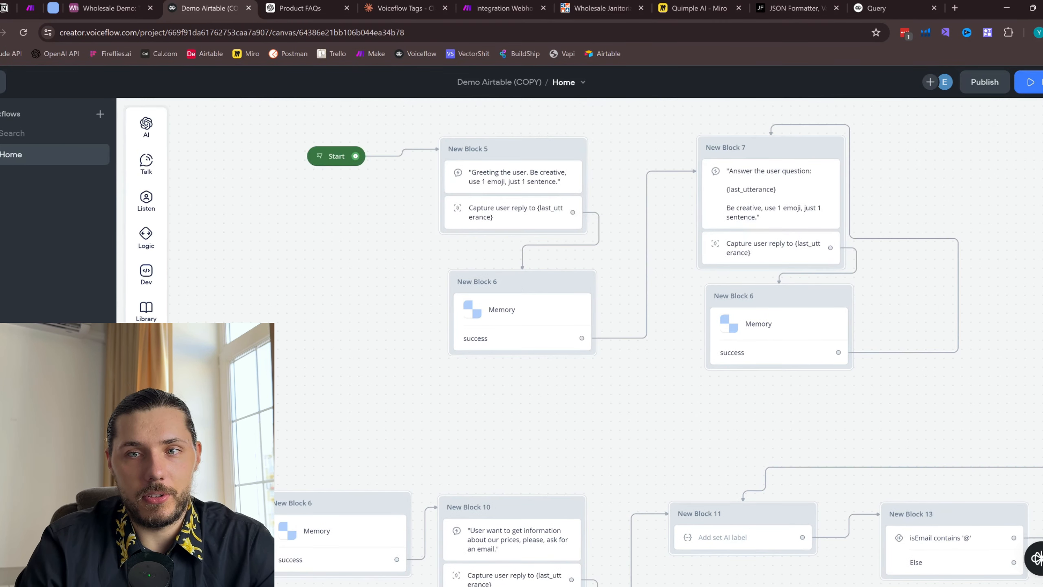
{"action": "left_click", "coordinate": [1041, 84]}
Start a new test and send 'Send me prices for toilet p' to the agent
{"action": "left_click", "coordinate": [940, 337]}
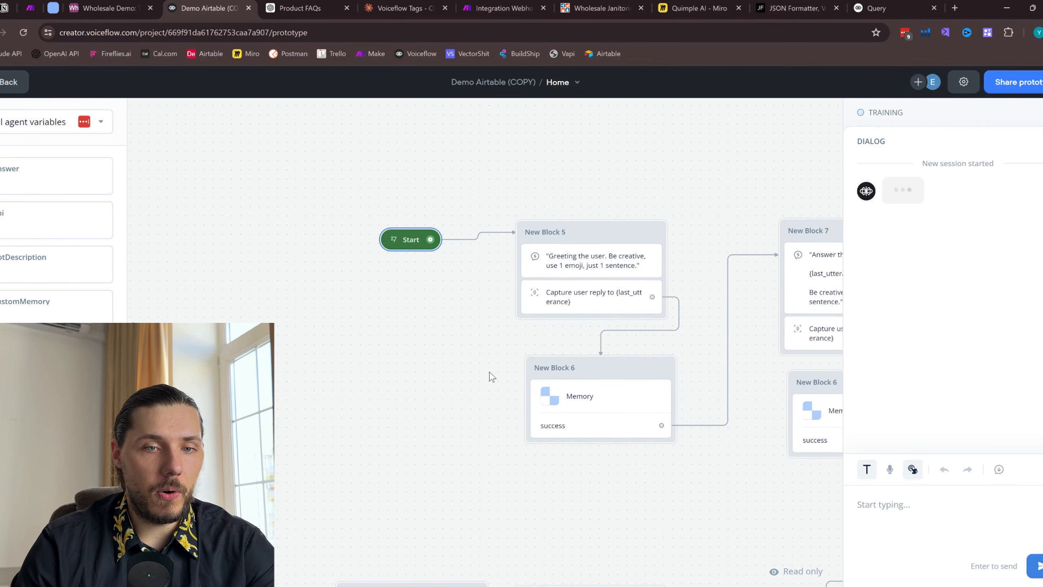
{"action": "scroll", "coordinate": [466, 376], "scroll_direction": "down", "scroll_amount": 2}
{"action": "left_click_drag", "start_coordinate": [203, 581], "coordinate": [433, 338]}
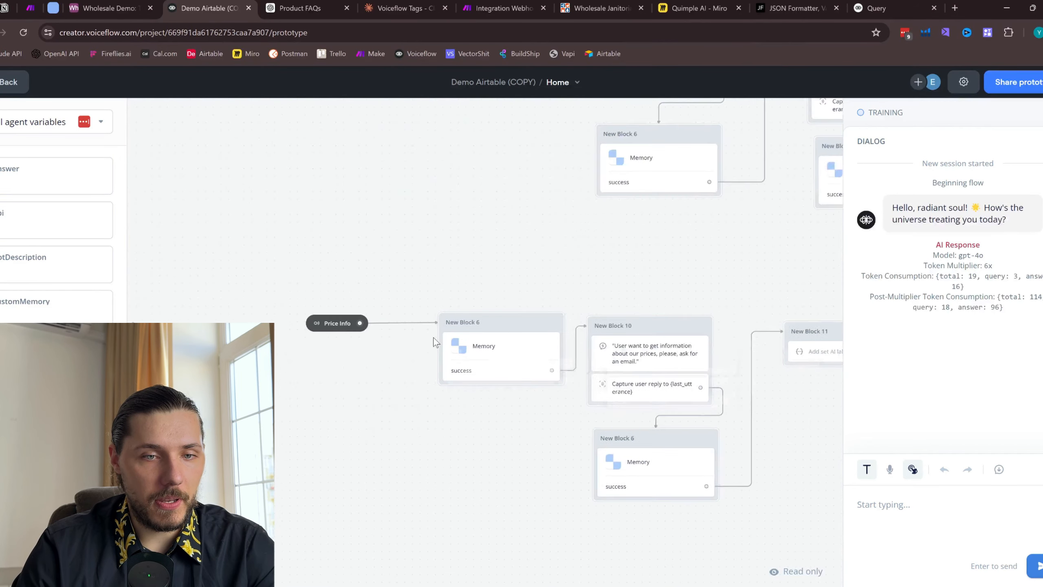
{"action": "scroll", "coordinate": [433, 337], "scroll_direction": "up", "scroll_amount": 1}
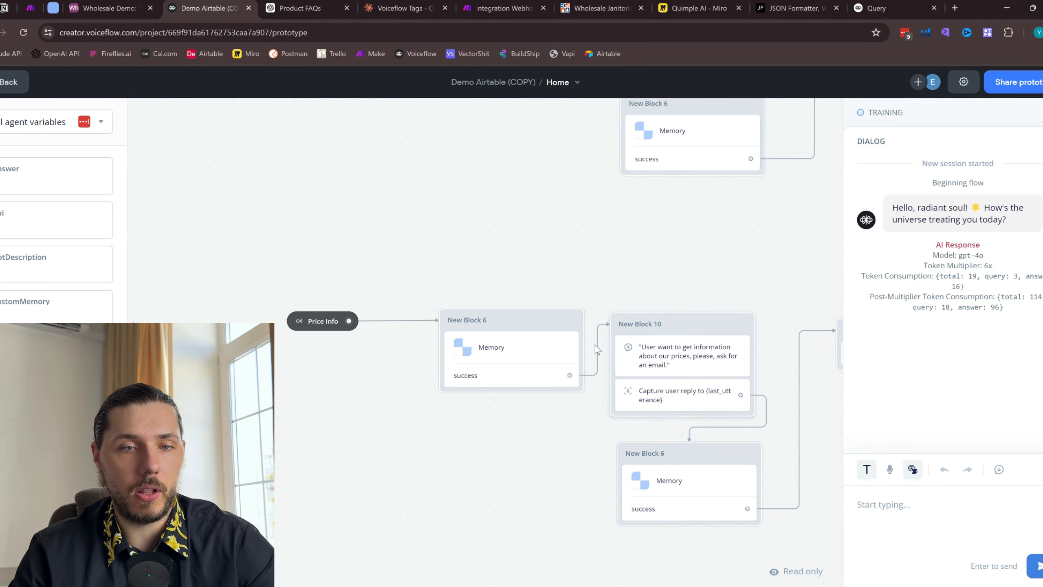
{"action": "left_click", "coordinate": [923, 513]}
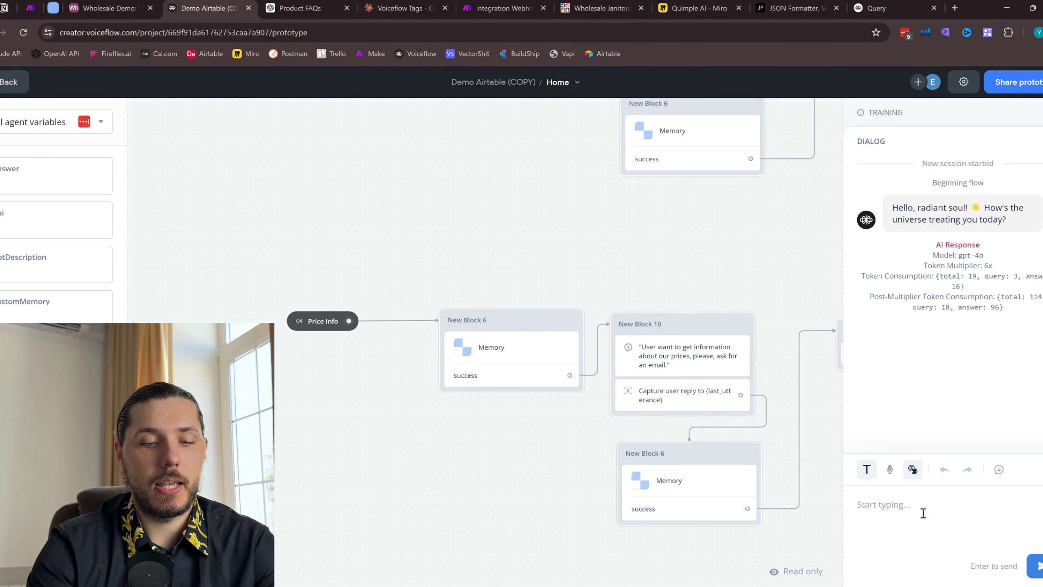
{"action": "type", "text": "Send me prices"}
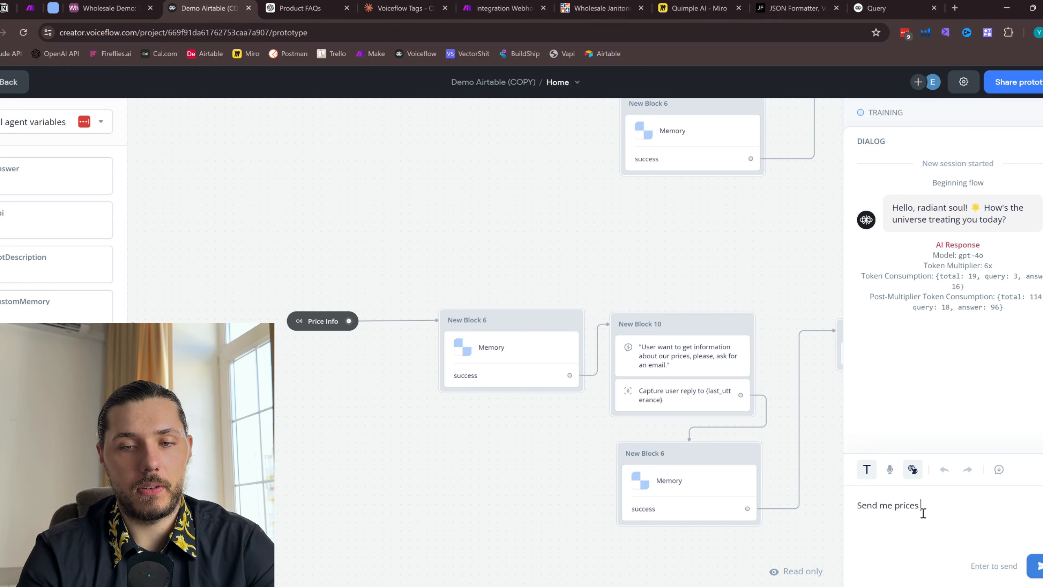
{"action": "type", "text": " for toilet paper"}
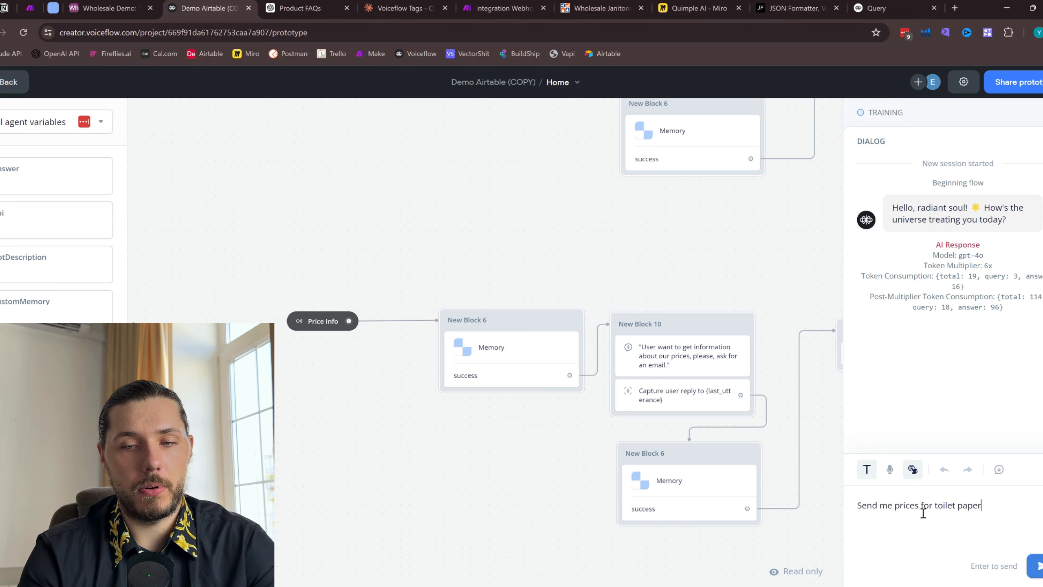
{"action": "key", "text": "Return"}
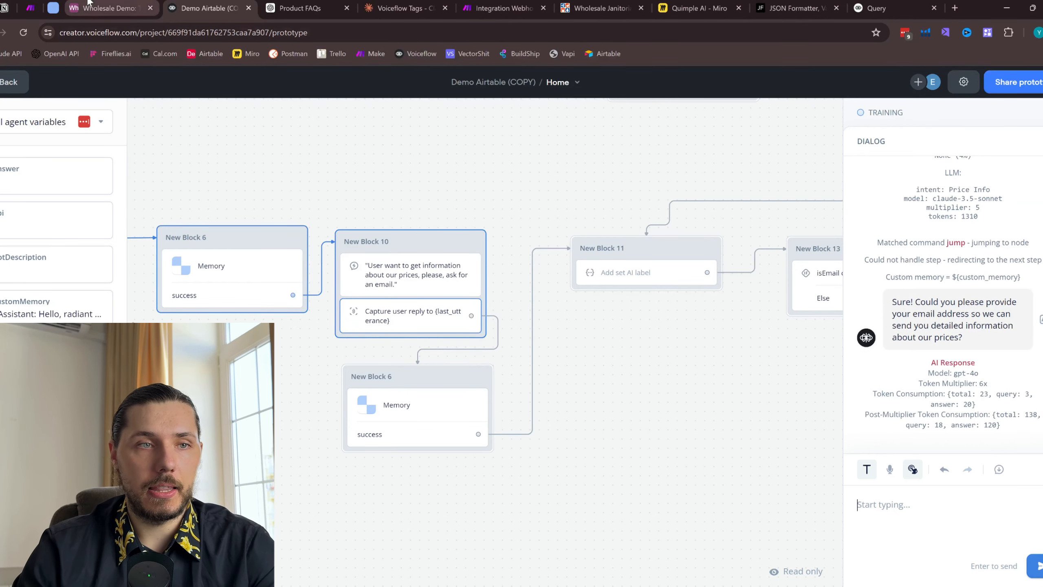
Paste the customer's email from Airtable with 'this is my email' and send it
{"action": "left_click", "coordinate": [109, 8]}
{"action": "left_click", "coordinate": [252, 12]}
{"action": "left_click", "coordinate": [901, 511]}
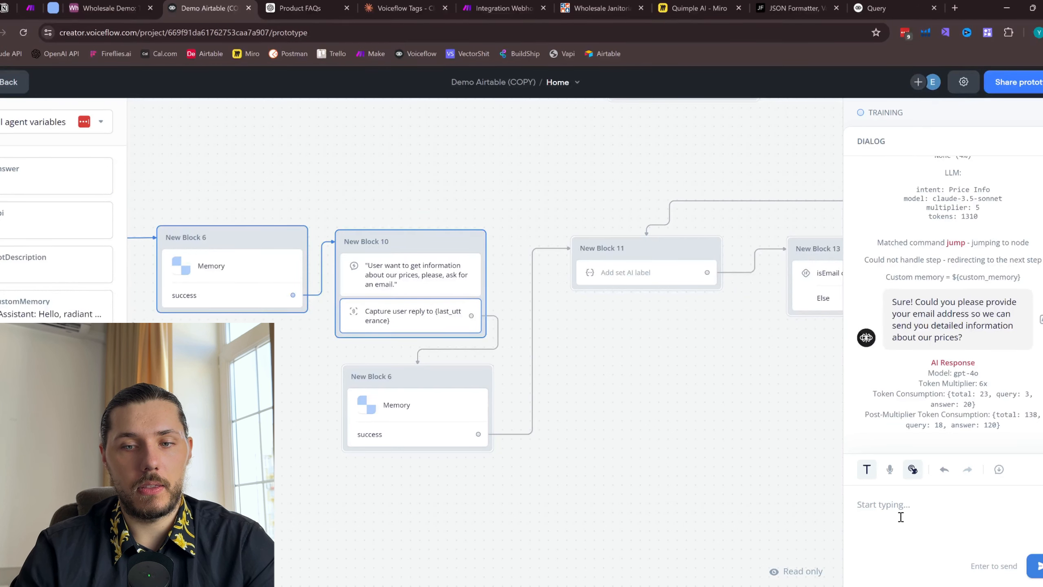
{"action": "key", "text": "ctrl+v"}
{"action": "type", "text": "this is "}
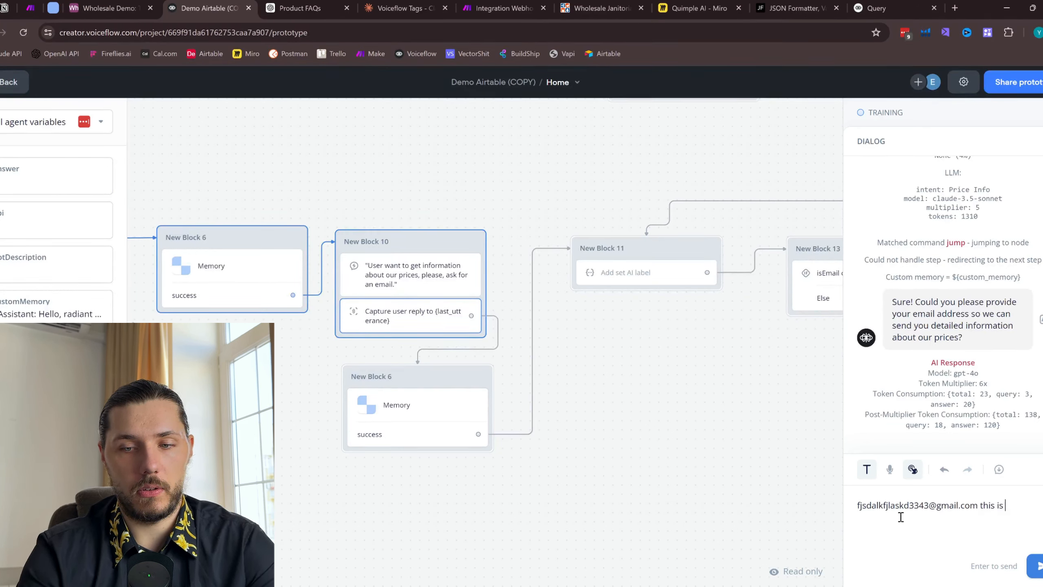
{"action": "type", "text": "my email"}
{"action": "key", "text": "Return"}
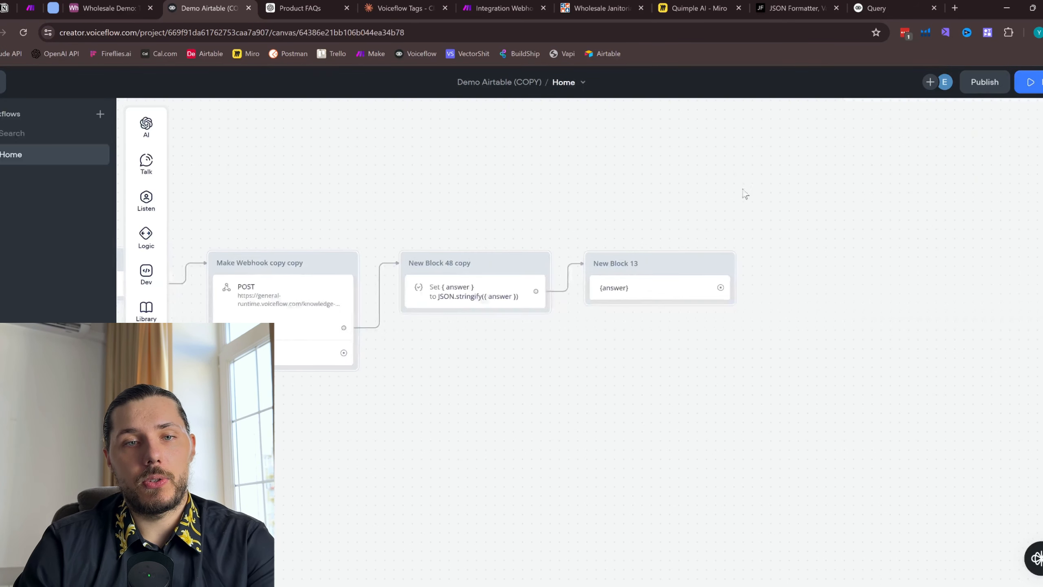
Restart the test, send 'Send me prices for toilet paper' and a dummy Gmail address, then exit
{"action": "left_click", "coordinate": [1029, 82]}
{"action": "left_click", "coordinate": [952, 335]}
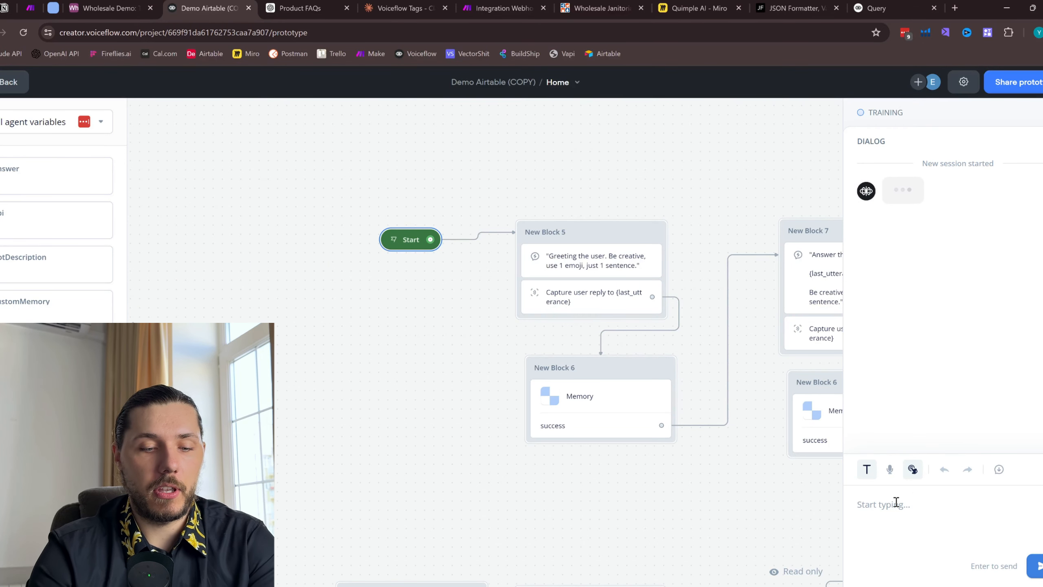
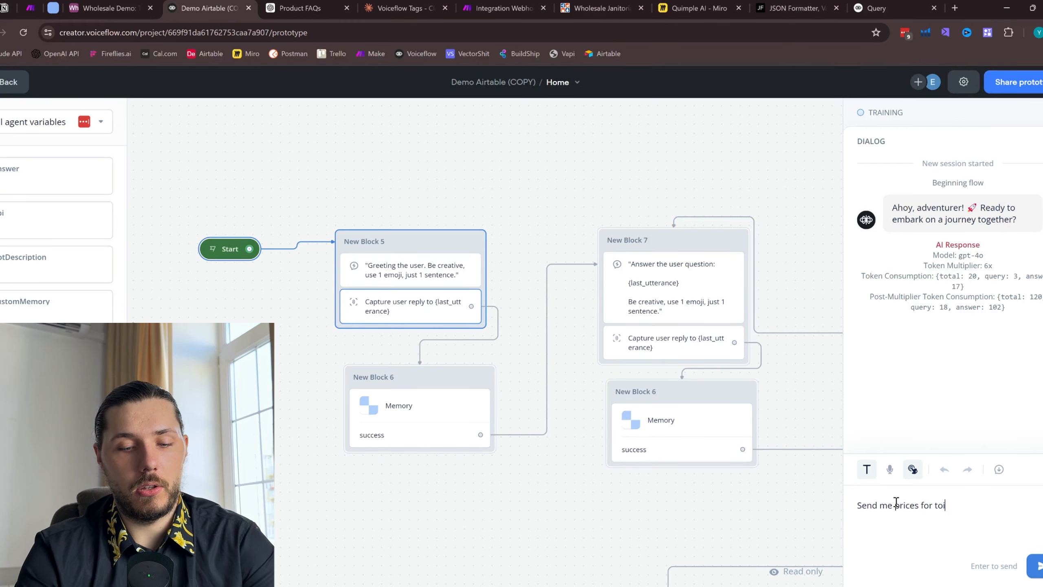
{"action": "key", "text": "Return"}
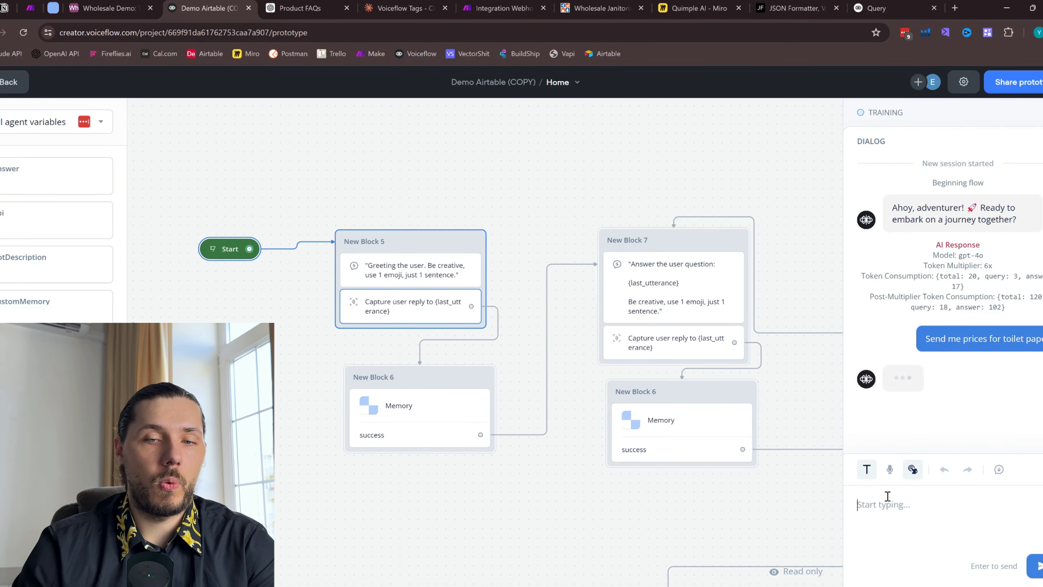
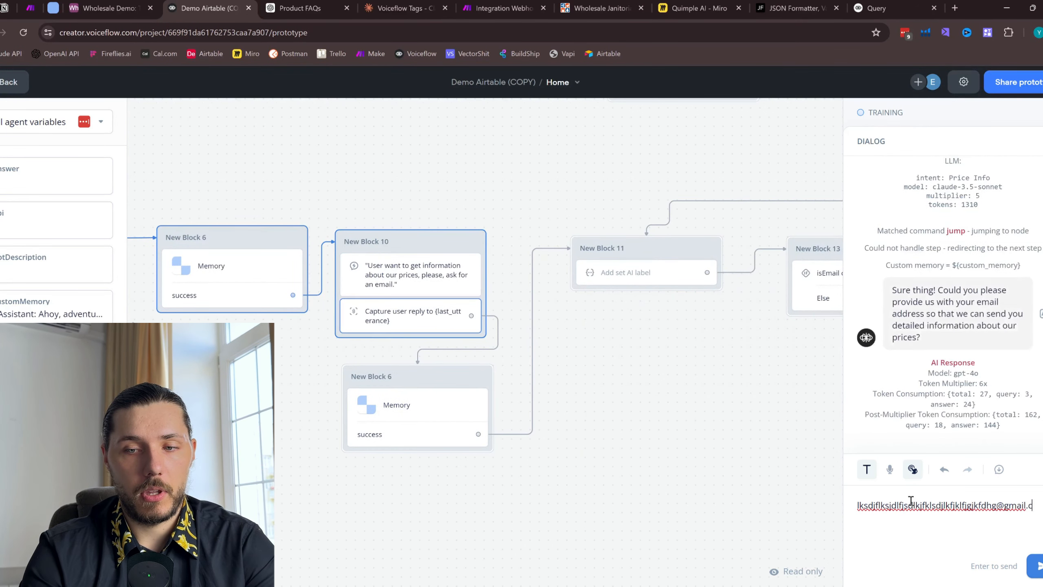
{"action": "key", "text": "Return"}
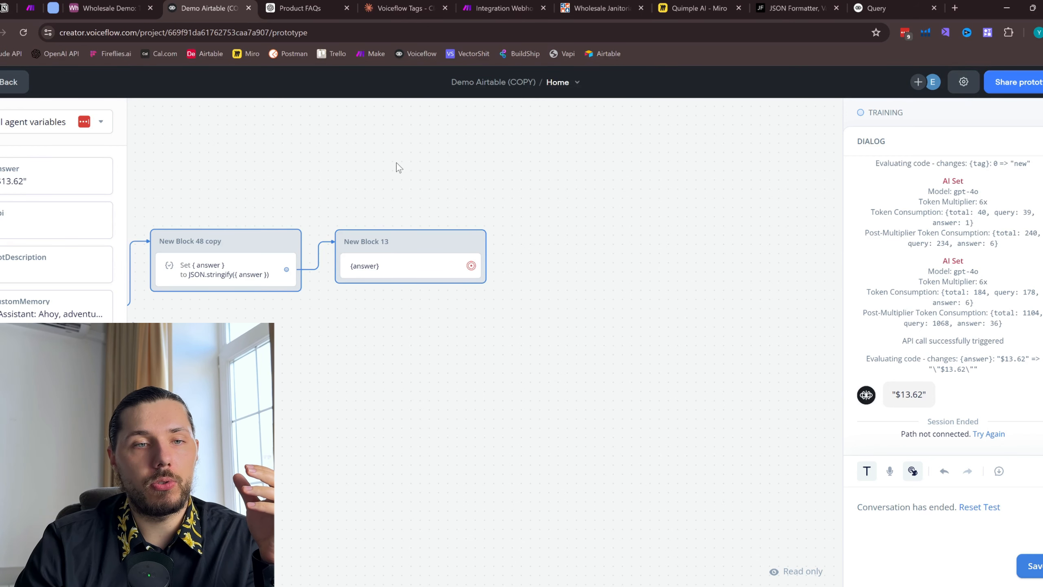
{"action": "key", "text": "Escape"}
{"action": "mouse_move", "coordinate": [162, 136]}
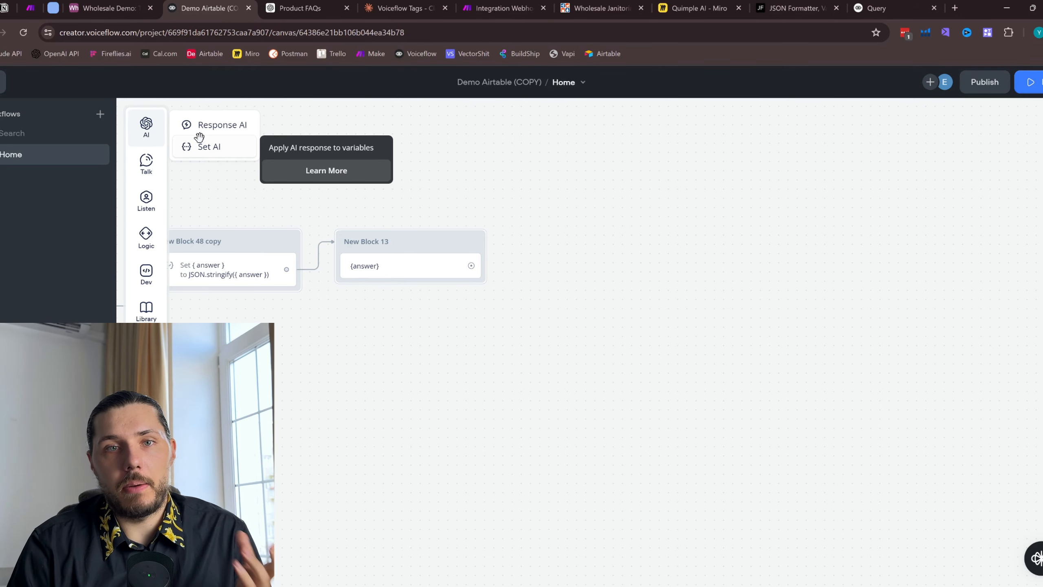
Scroll through the cleanitsupply.com store page and select its description paragraphs
{"action": "left_click", "coordinate": [602, 7]}
{"action": "scroll", "coordinate": [278, 340], "scroll_direction": "up", "scroll_amount": 5}
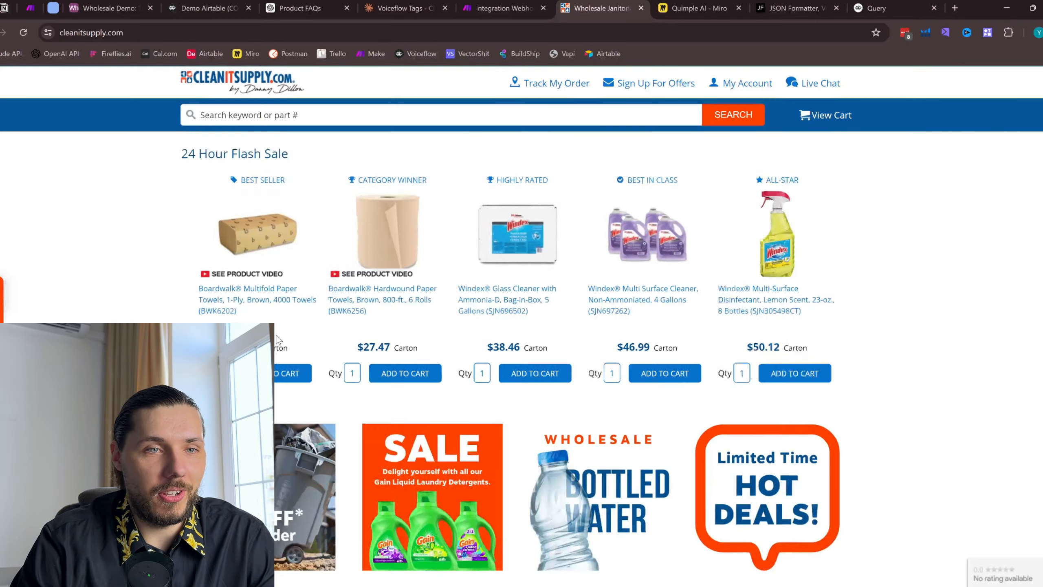
{"action": "scroll", "coordinate": [282, 288], "scroll_direction": "up", "scroll_amount": 10}
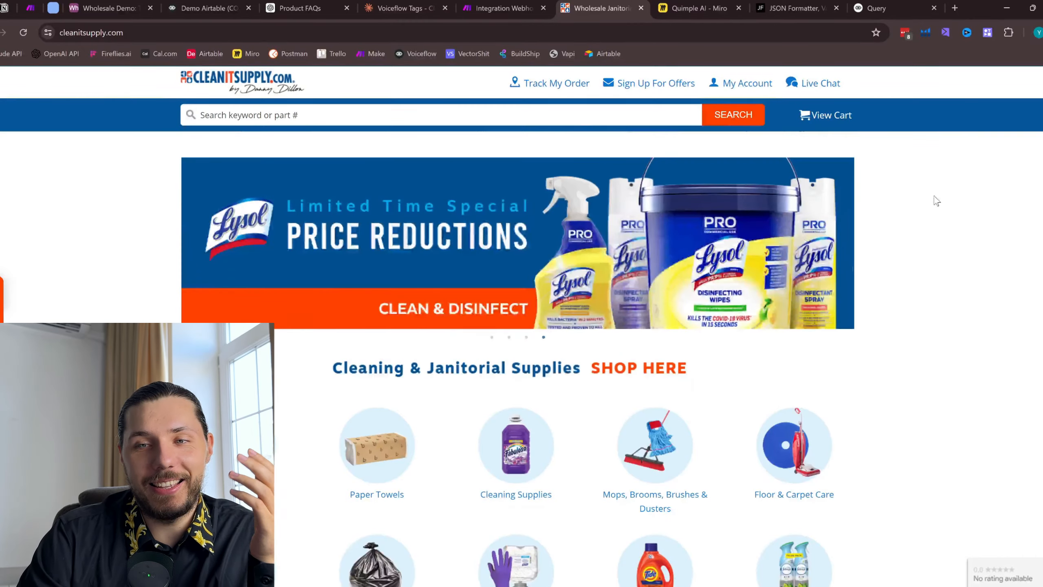
{"action": "scroll", "coordinate": [734, 278], "scroll_direction": "up", "scroll_amount": 2}
{"action": "scroll", "coordinate": [734, 277], "scroll_direction": "down", "scroll_amount": 10}
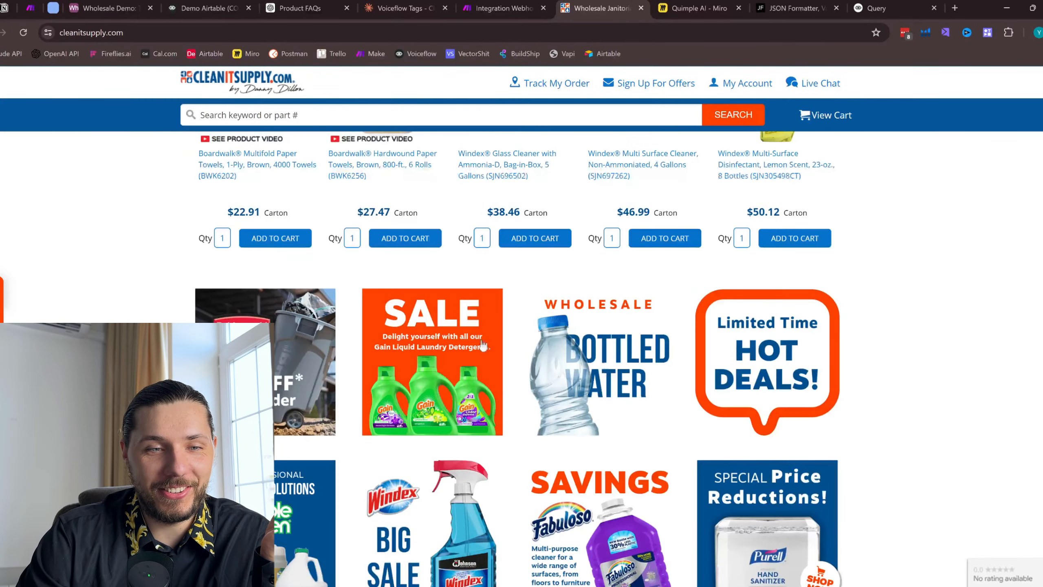
{"action": "scroll", "coordinate": [760, 315], "scroll_direction": "down", "scroll_amount": 7}
{"action": "scroll", "coordinate": [759, 315], "scroll_direction": "down", "scroll_amount": 10}
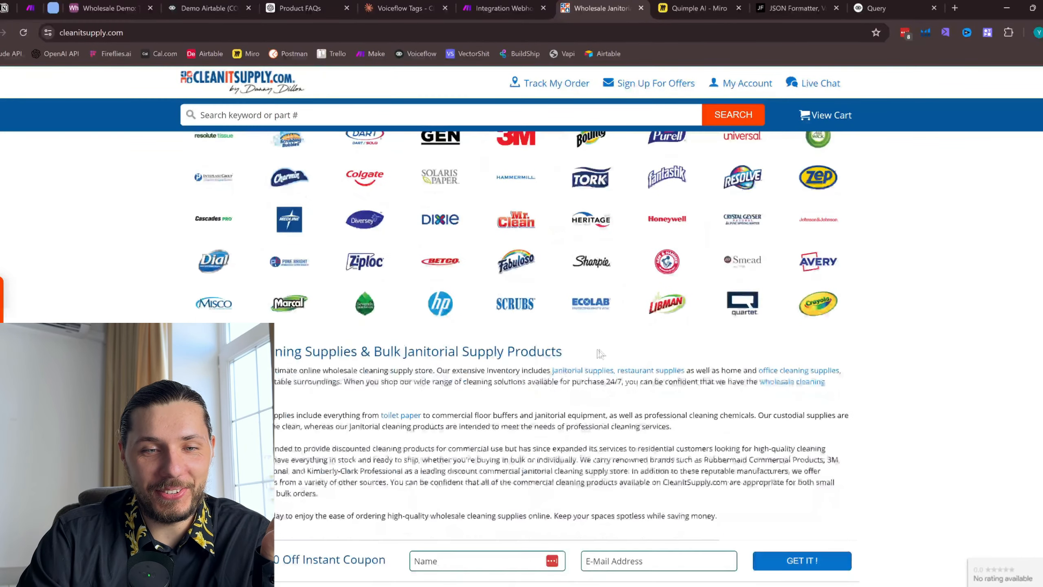
{"action": "left_click_drag", "start_coordinate": [183, 349], "coordinate": [780, 518]}
Open the Voiceflow agent's Knowledge base and view its data as formatted JSON
{"action": "left_click", "coordinate": [214, 7]}
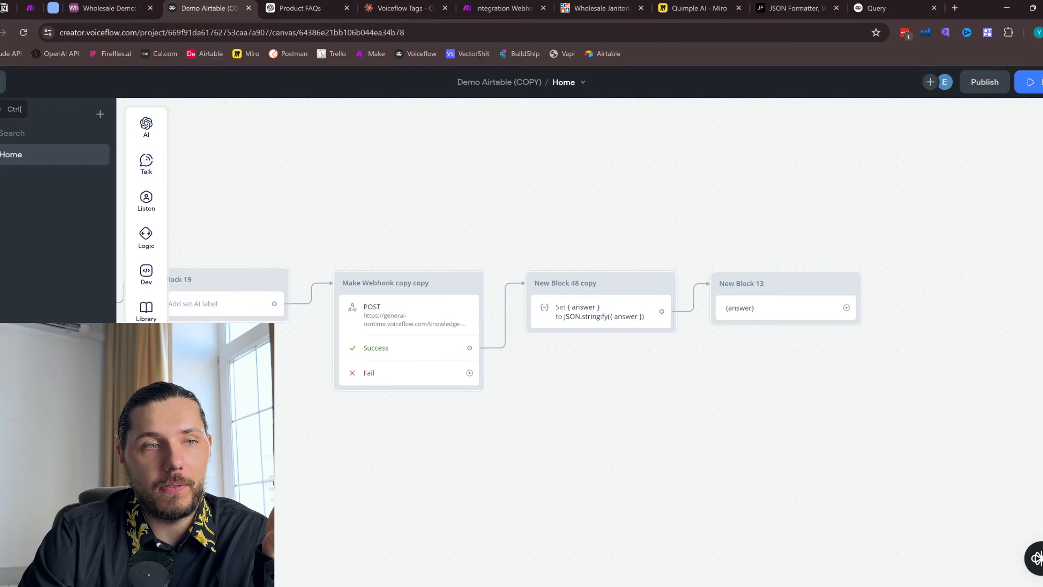
{"action": "left_click", "coordinate": [1, 83]}
{"action": "left_click", "coordinate": [54, 162]}
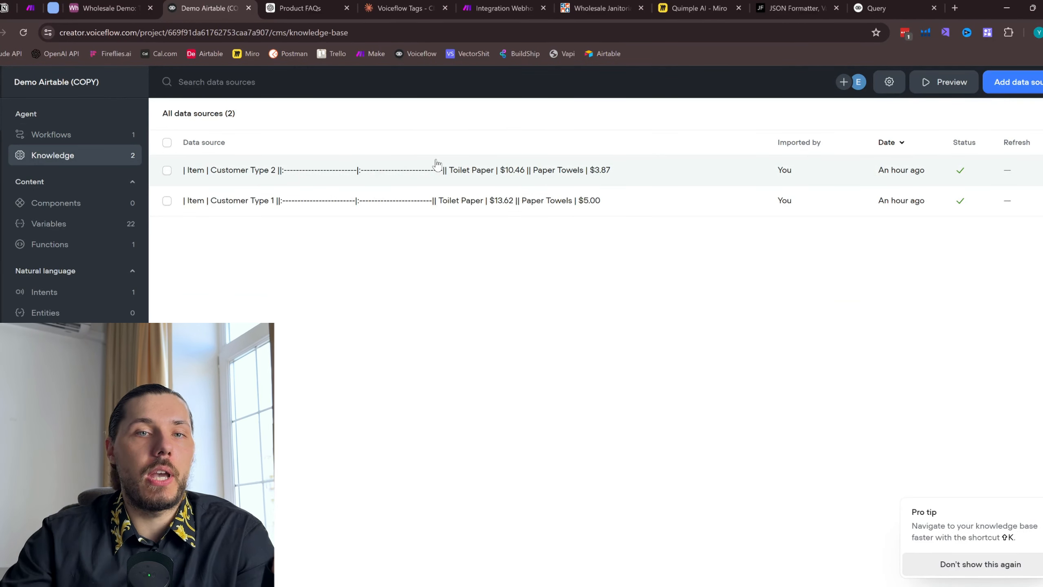
{"action": "left_click", "coordinate": [795, 8]}
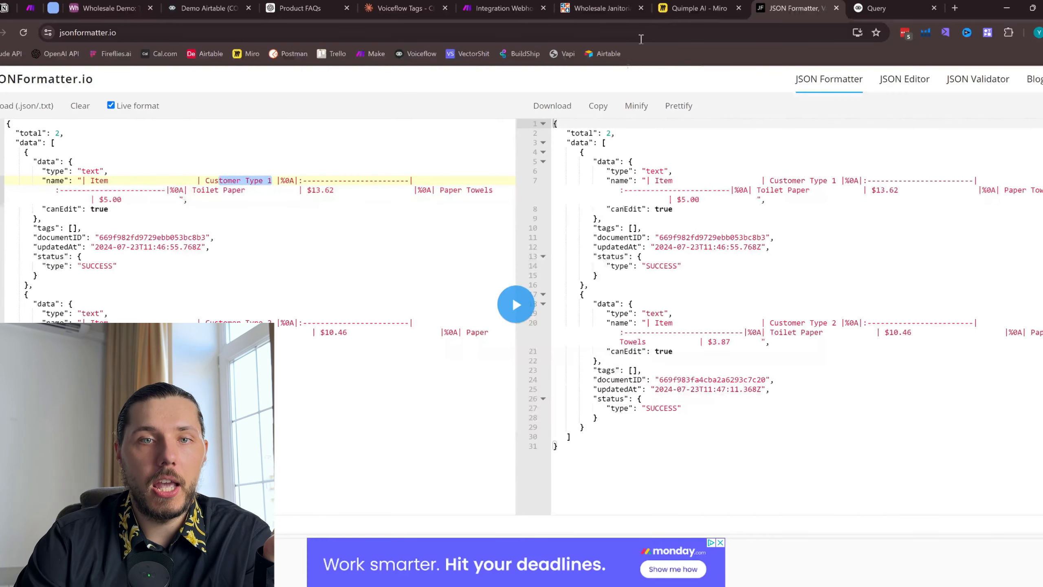
Recheck the cleanitsupply.com product prices, then go back to the Voiceflow knowledge base
{"action": "left_click", "coordinate": [602, 8]}
{"action": "scroll", "coordinate": [324, 249], "scroll_direction": "up", "scroll_amount": 10}
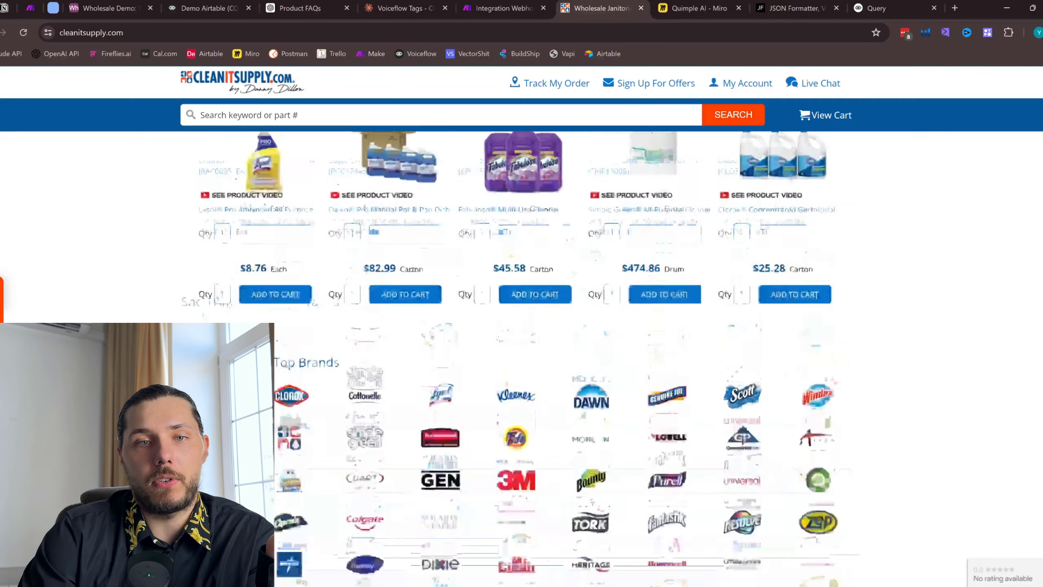
{"action": "scroll", "coordinate": [324, 249], "scroll_direction": "down", "scroll_amount": 5}
{"action": "scroll", "coordinate": [624, 394], "scroll_direction": "up", "scroll_amount": 10}
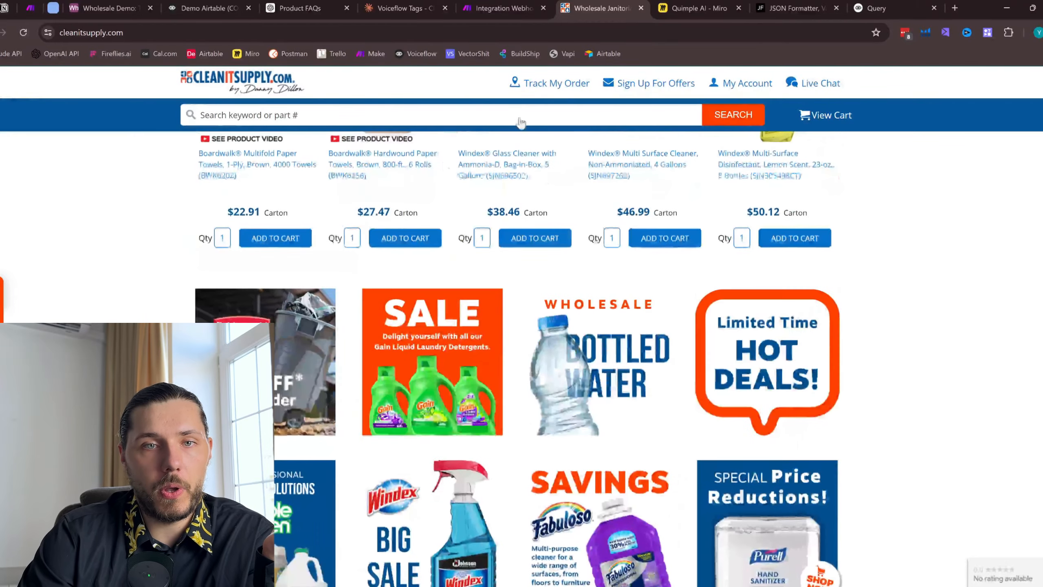
{"action": "scroll", "coordinate": [780, 390], "scroll_direction": "down", "scroll_amount": 5}
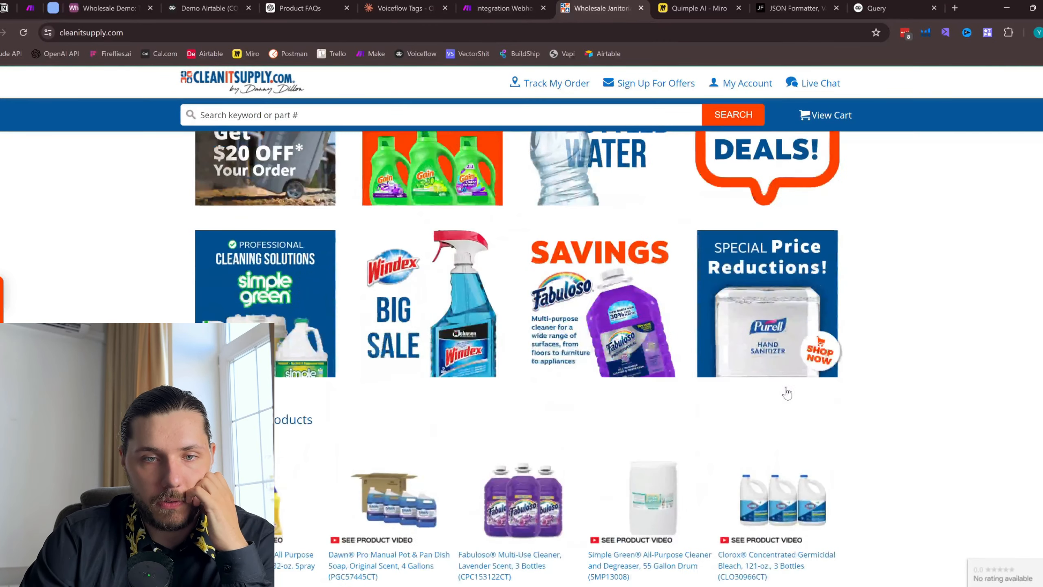
{"action": "left_click", "coordinate": [176, 2]}
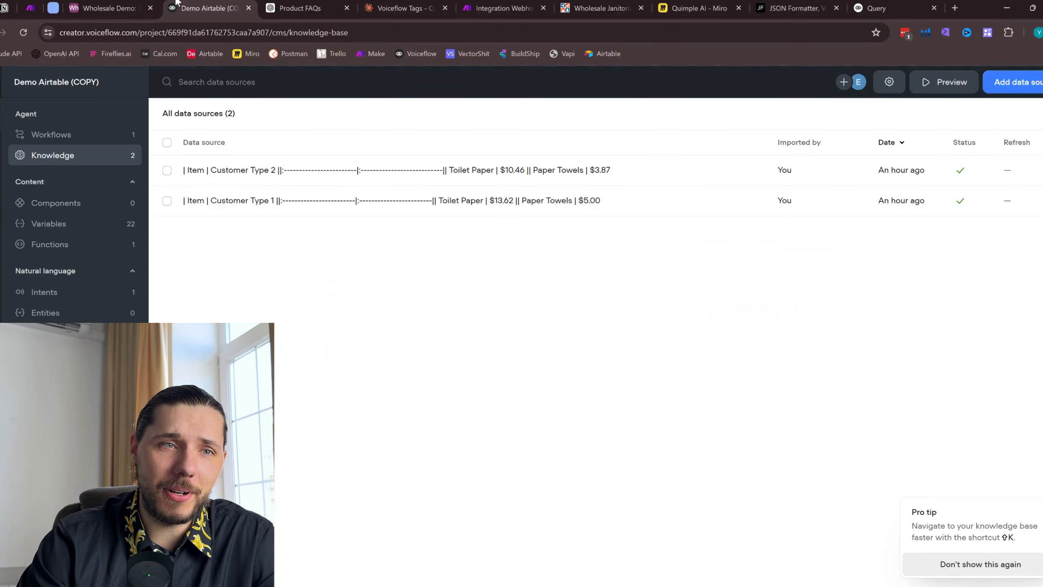
Open the Home workflow from the Workflows list in the Voiceflow sidebar
{"action": "left_click", "coordinate": [57, 132]}
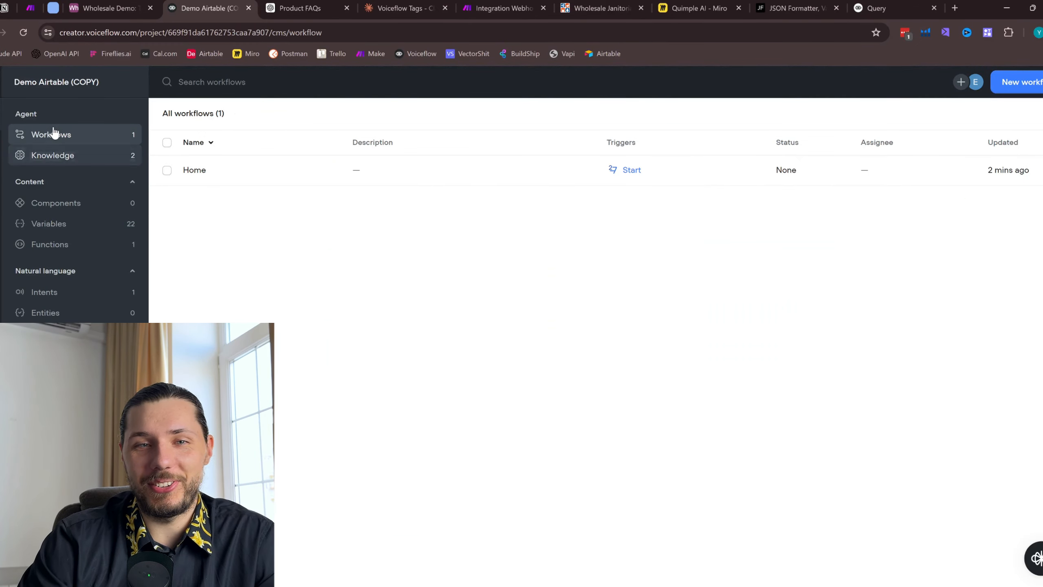
{"action": "double_click", "coordinate": [220, 172]}
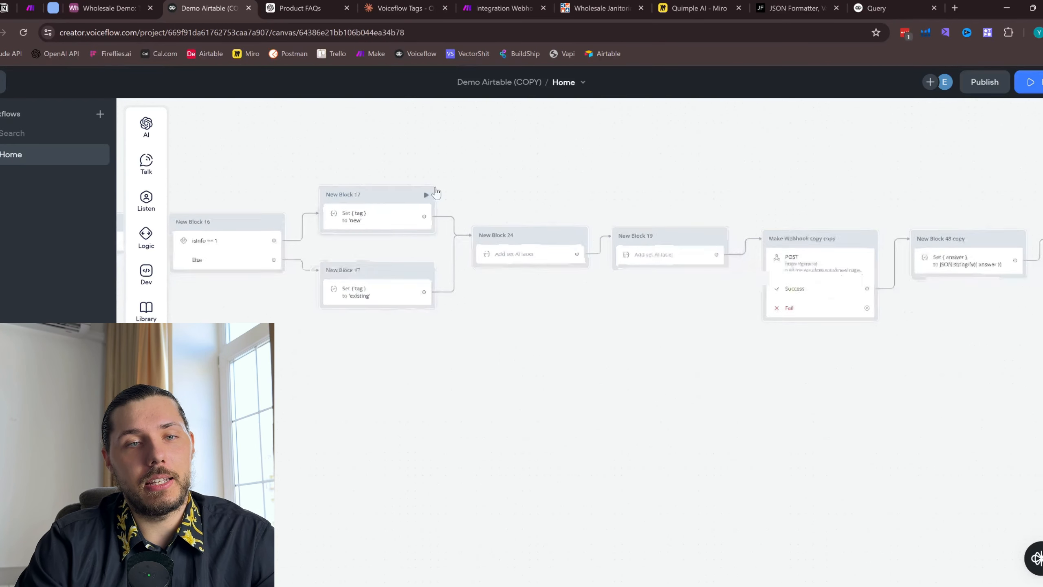
{"action": "left_click", "coordinate": [602, 8]}
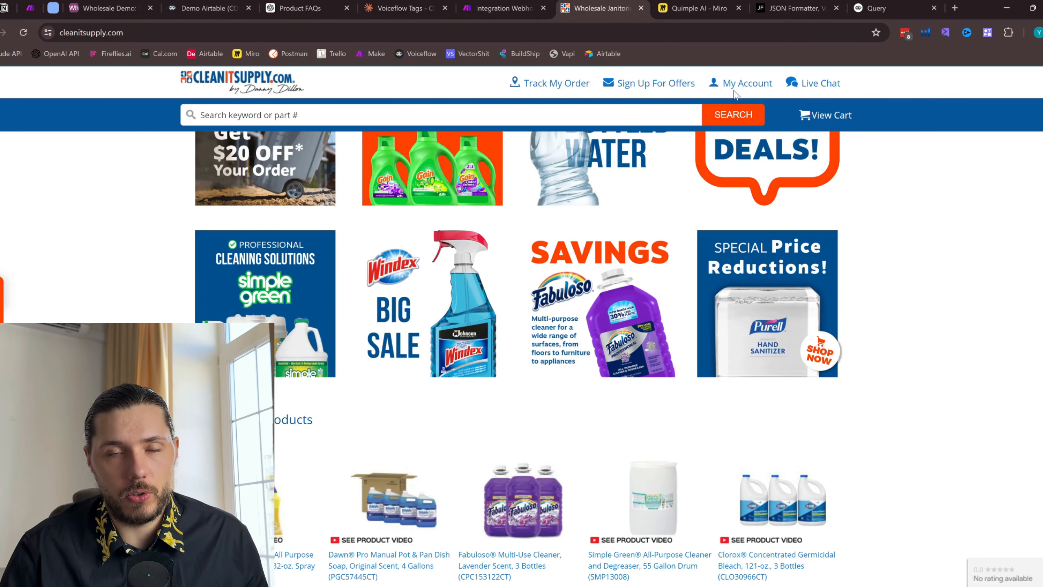
{"action": "left_click", "coordinate": [205, 8]}
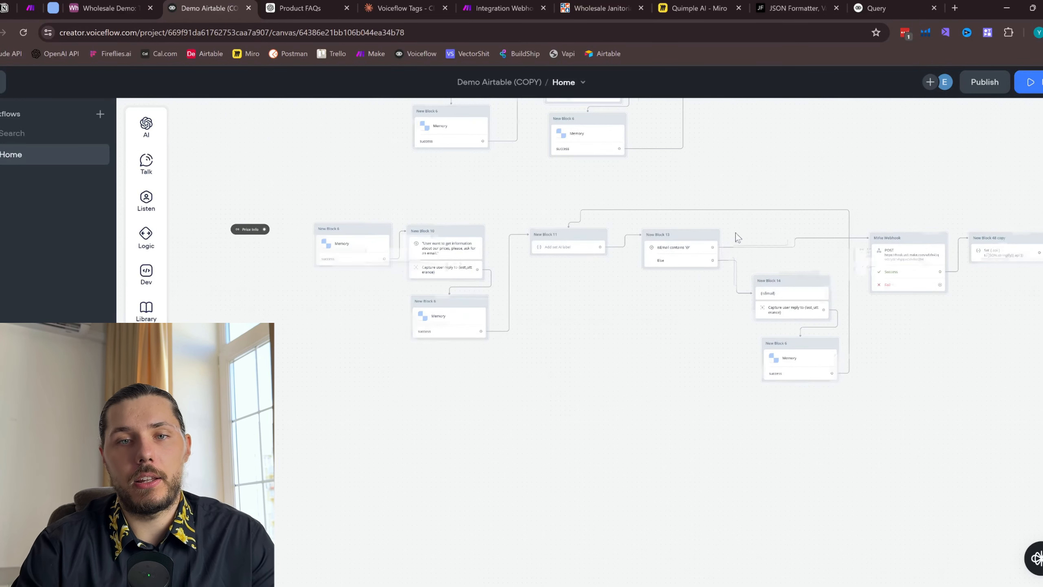
Zoom out and pan the canvas to show the whole Price Info flow through the webhooks
{"action": "scroll", "coordinate": [738, 235], "scroll_direction": "down", "scroll_amount": 2}
{"action": "left_click_drag", "start_coordinate": [792, 189], "coordinate": [595, 237]}
{"action": "scroll", "coordinate": [801, 236], "scroll_direction": "down", "scroll_amount": 1}
{"action": "left_click_drag", "start_coordinate": [858, 234], "coordinate": [595, 263]}
{"action": "scroll", "coordinate": [698, 230], "scroll_direction": "down", "scroll_amount": 1}
{"action": "left_click_drag", "start_coordinate": [719, 222], "coordinate": [563, 180]}
{"action": "scroll", "coordinate": [575, 187], "scroll_direction": "up", "scroll_amount": 5}
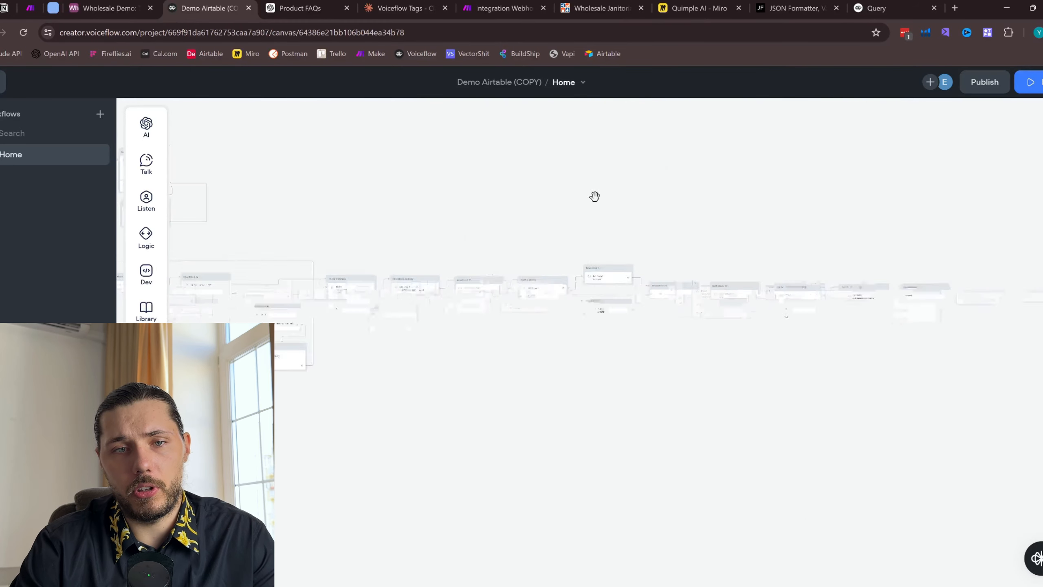
Show all modules of Make's Integration Webhooks scenario and its blueprint export/import options
{"action": "left_click", "coordinate": [512, 8]}
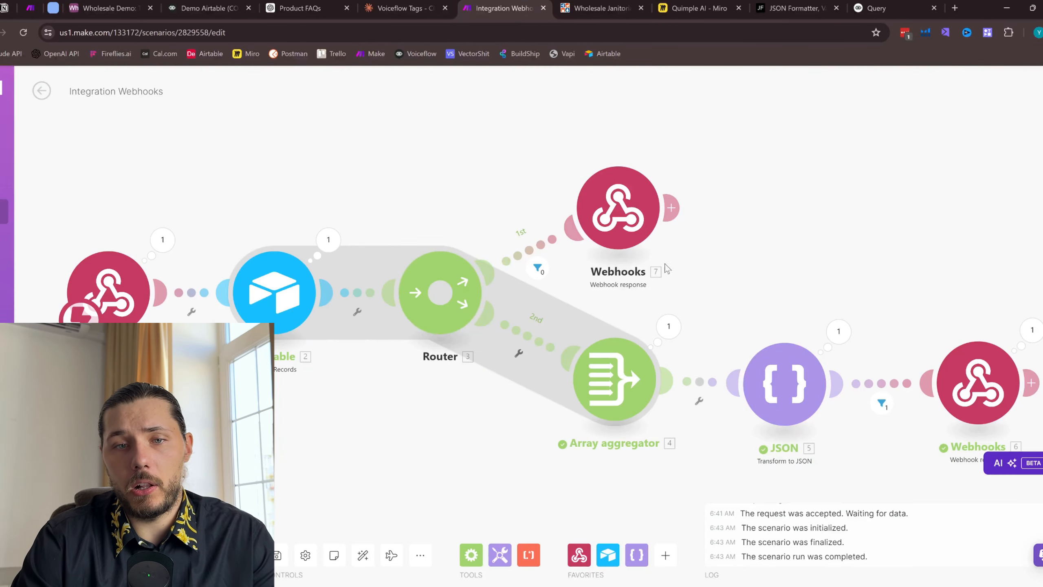
{"action": "left_click_drag", "start_coordinate": [759, 328], "coordinate": [680, 292]}
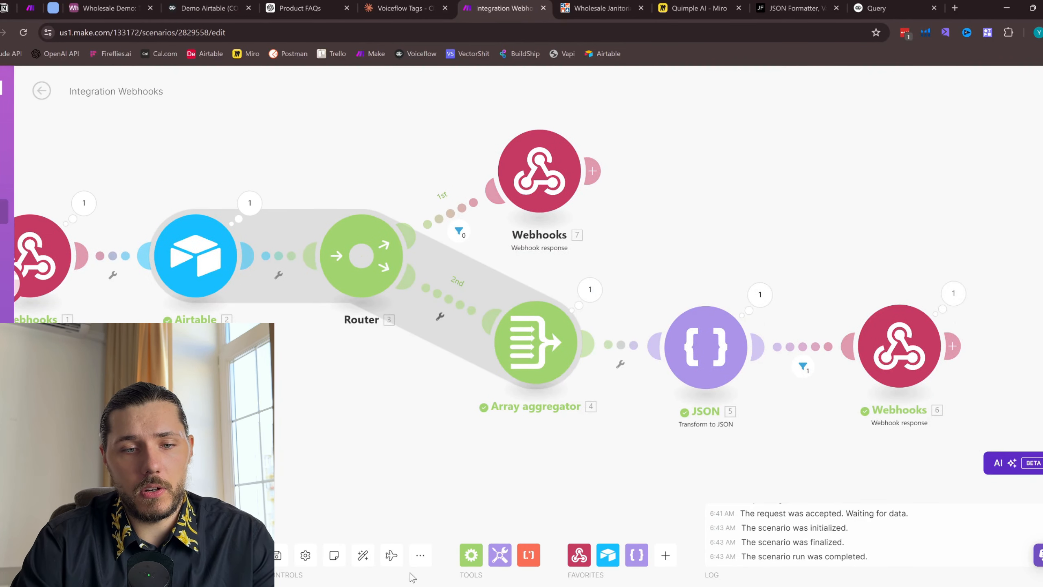
{"action": "left_click", "coordinate": [420, 555]}
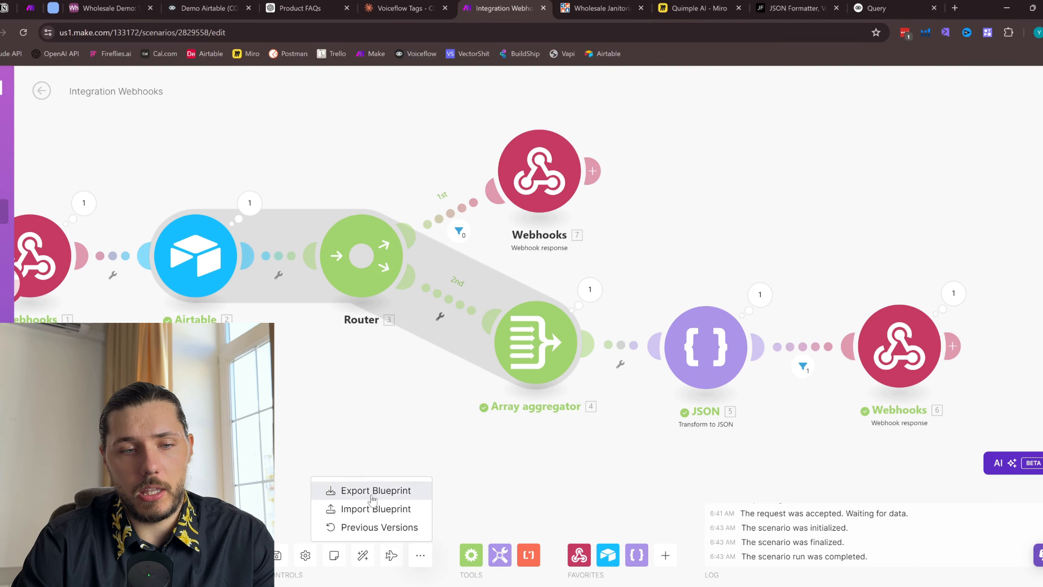